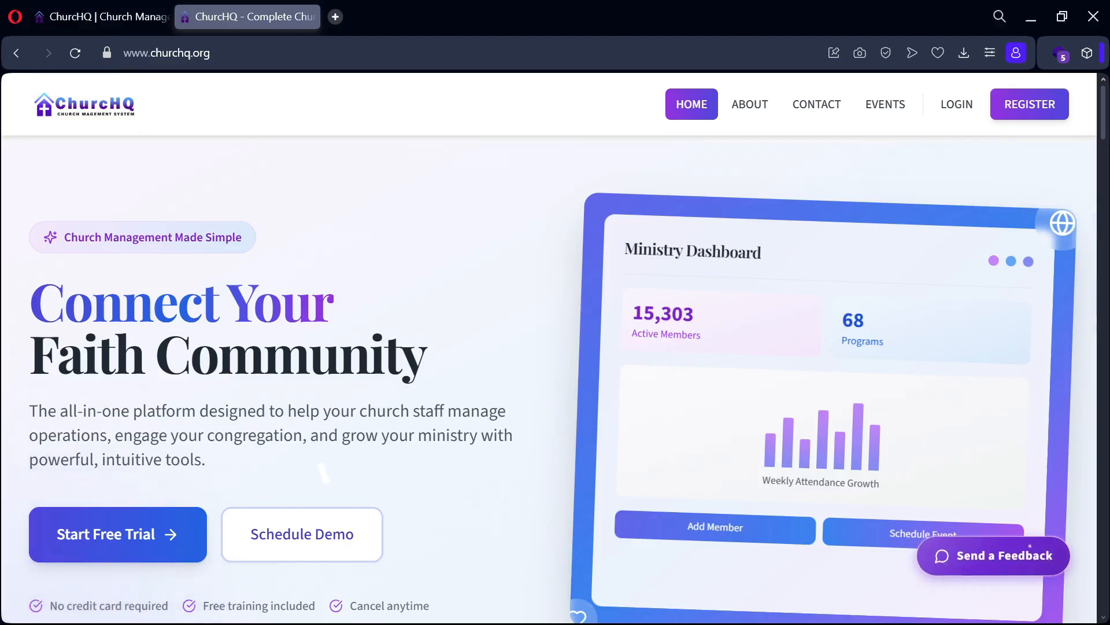
Step: Switch from the public website to the local 127.0.0.1:3000 ChurchHQ home page and scroll through it
{"action": "left_click", "coordinate": [99, 13]}
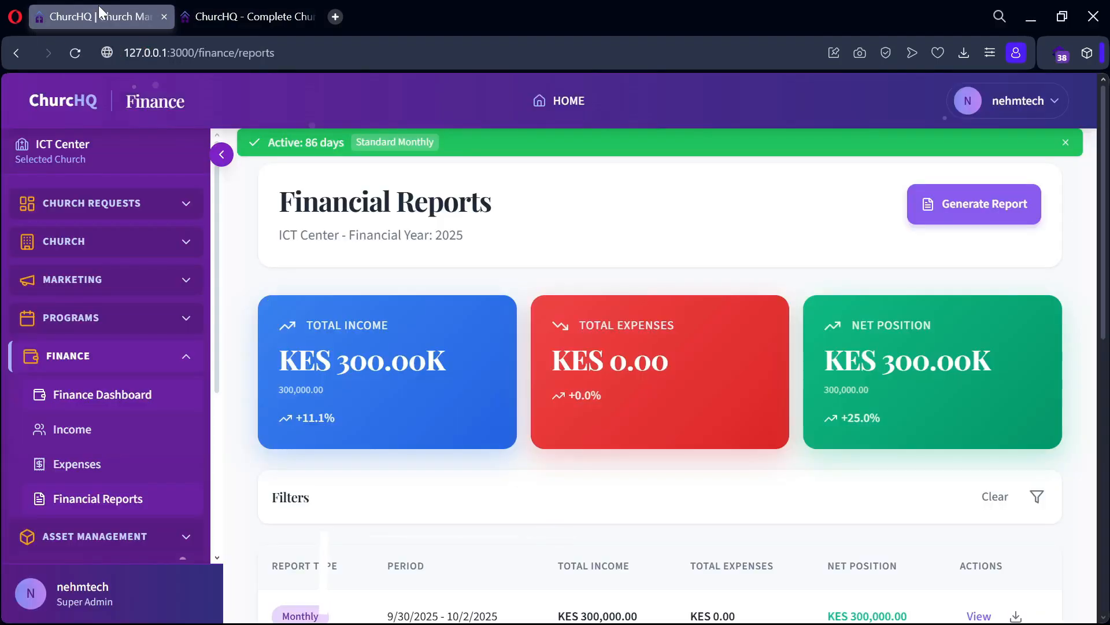
{"action": "left_click", "coordinate": [242, 17]}
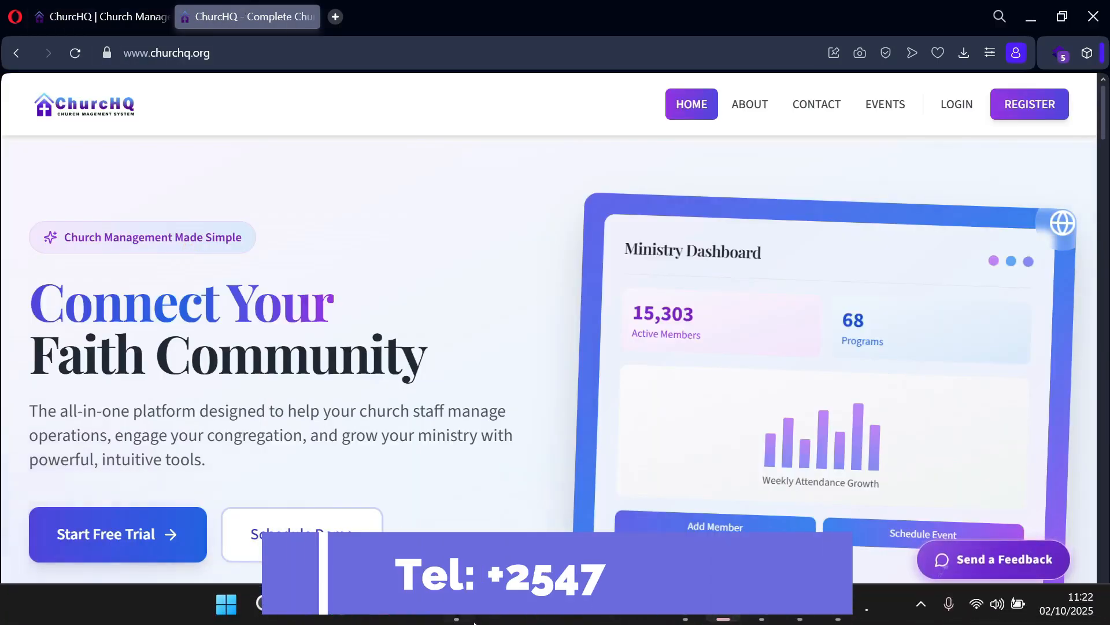
{"action": "left_click", "coordinate": [682, 615]}
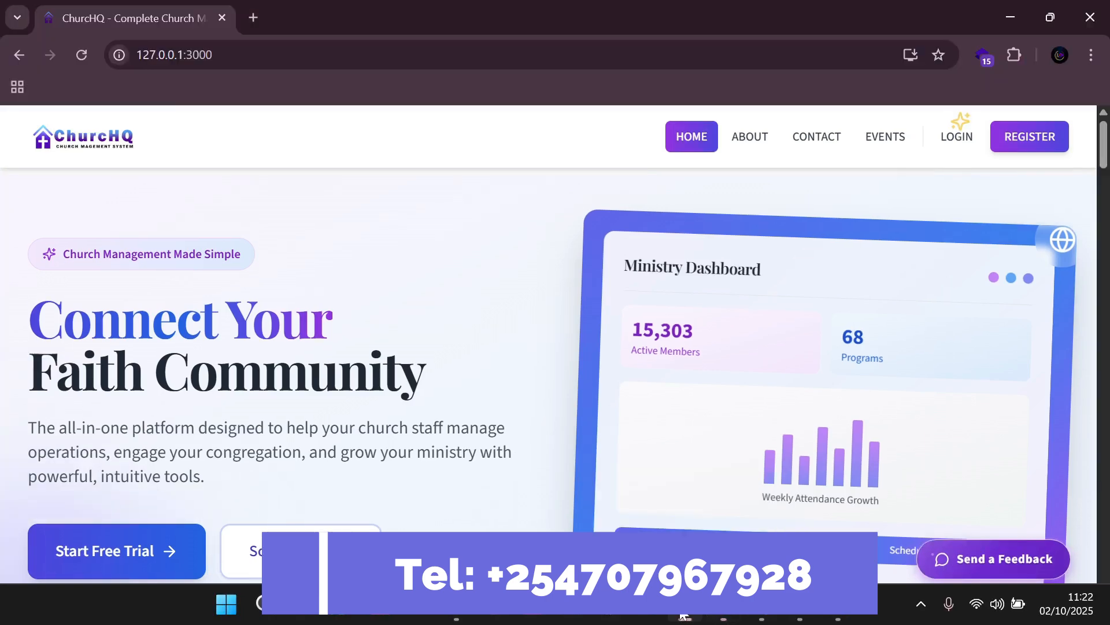
{"action": "scroll", "coordinate": [411, 439], "scroll_direction": "down", "scroll_amount": 5}
{"action": "scroll", "coordinate": [411, 440], "scroll_direction": "up", "scroll_amount": 3}
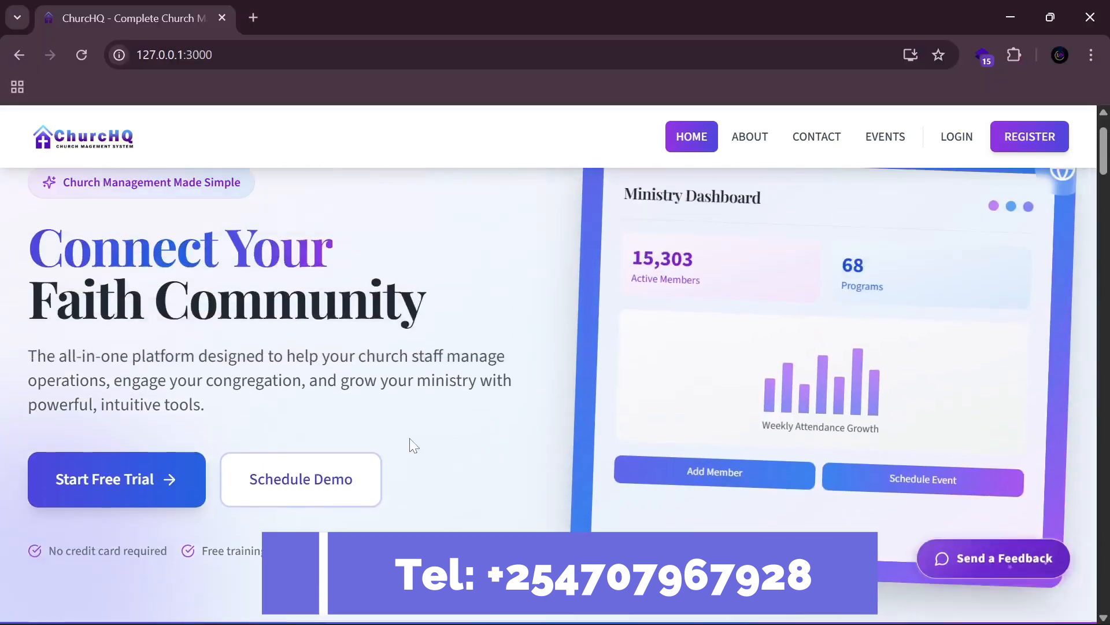
{"action": "scroll", "coordinate": [410, 440], "scroll_direction": "down", "scroll_amount": 6}
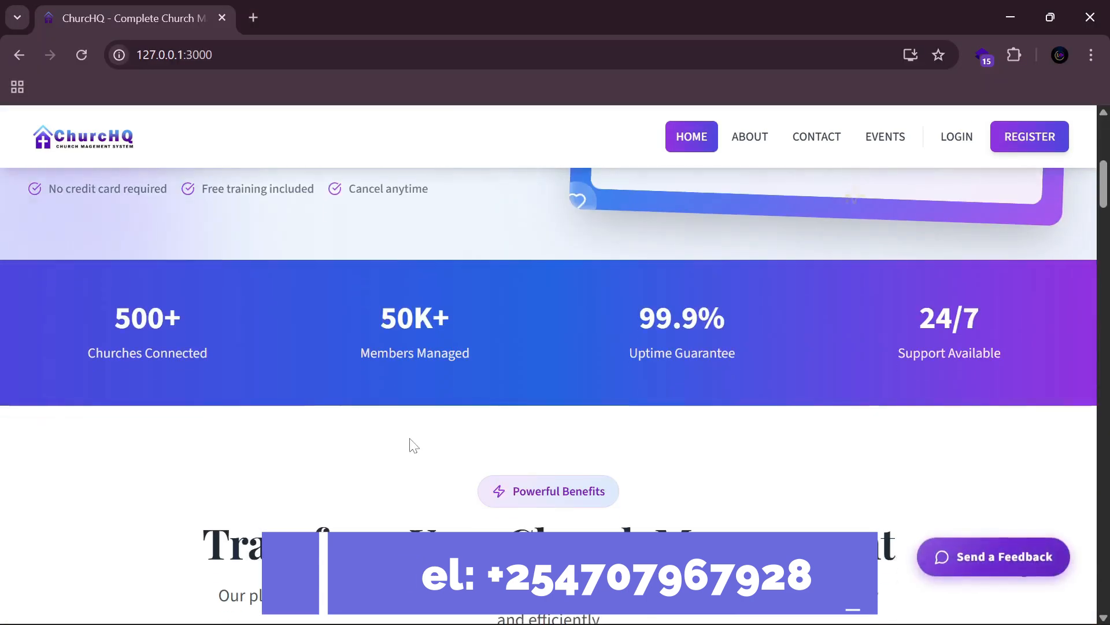
{"action": "scroll", "coordinate": [416, 428], "scroll_direction": "up", "scroll_amount": 2}
{"action": "scroll", "coordinate": [416, 416], "scroll_direction": "down", "scroll_amount": 10}
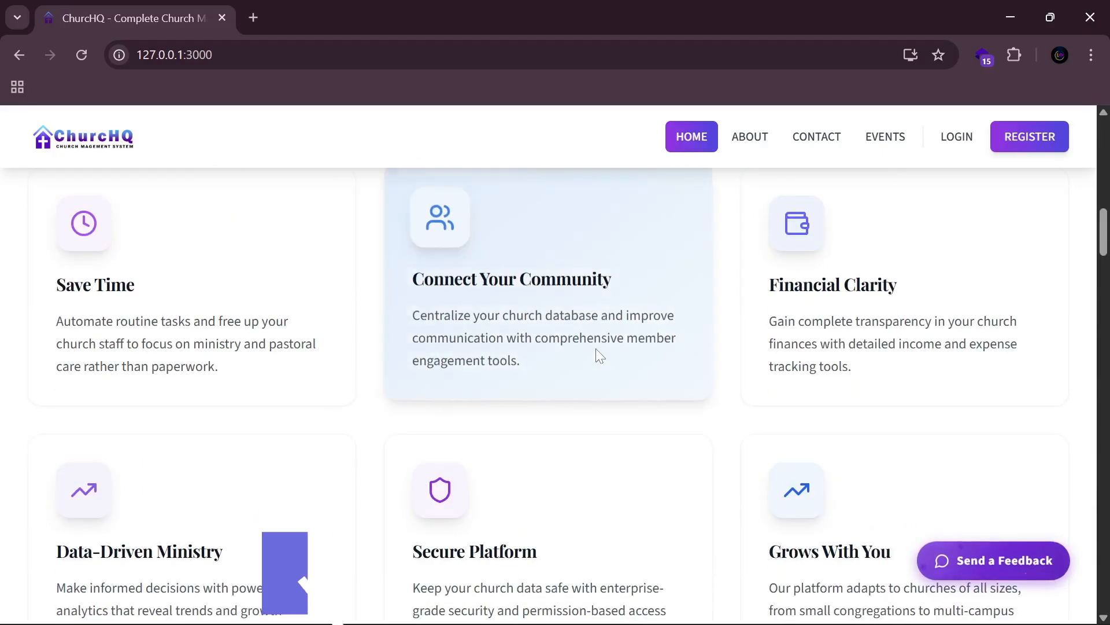
{"action": "scroll", "coordinate": [598, 362], "scroll_direction": "down", "scroll_amount": 5}
{"action": "scroll", "coordinate": [581, 413], "scroll_direction": "down", "scroll_amount": 7}
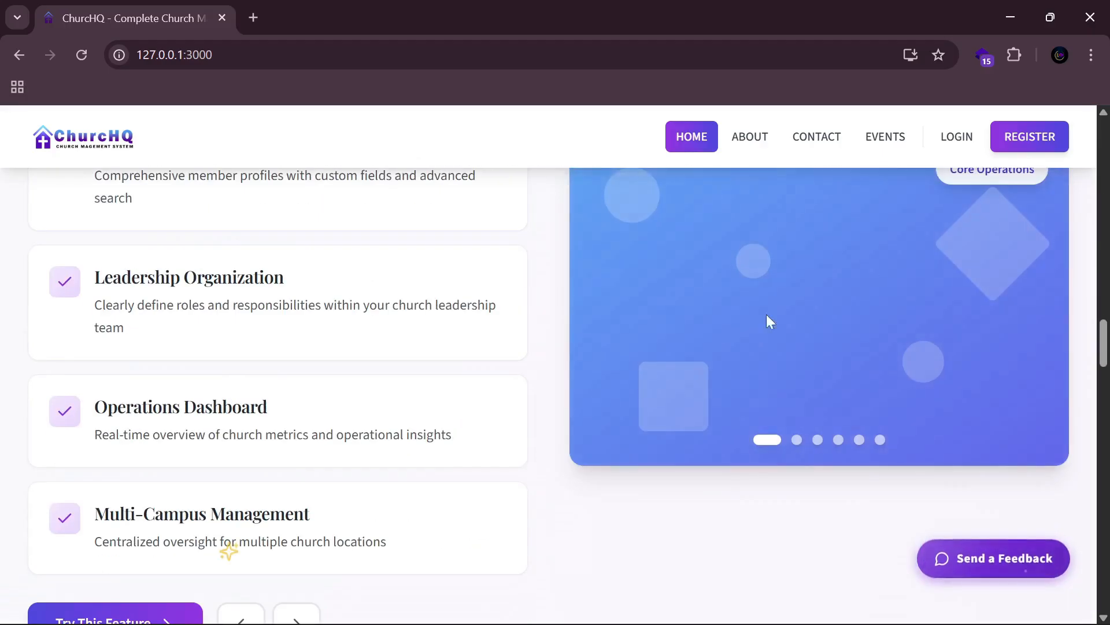
{"action": "scroll", "coordinate": [769, 320], "scroll_direction": "up", "scroll_amount": 20}
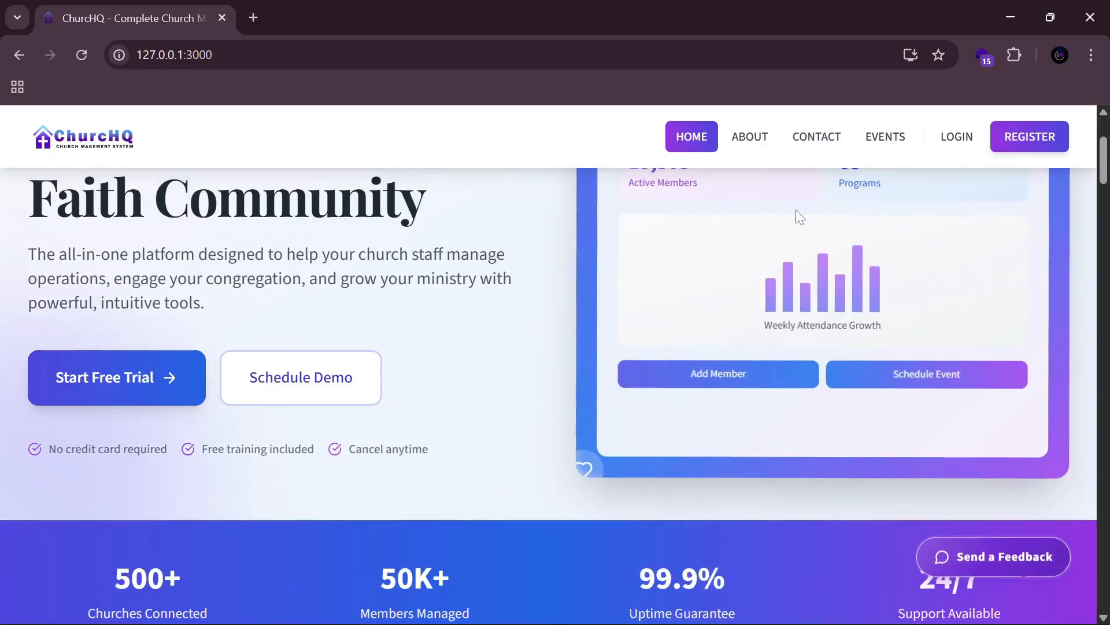
{"action": "scroll", "coordinate": [798, 216], "scroll_direction": "up", "scroll_amount": 3}
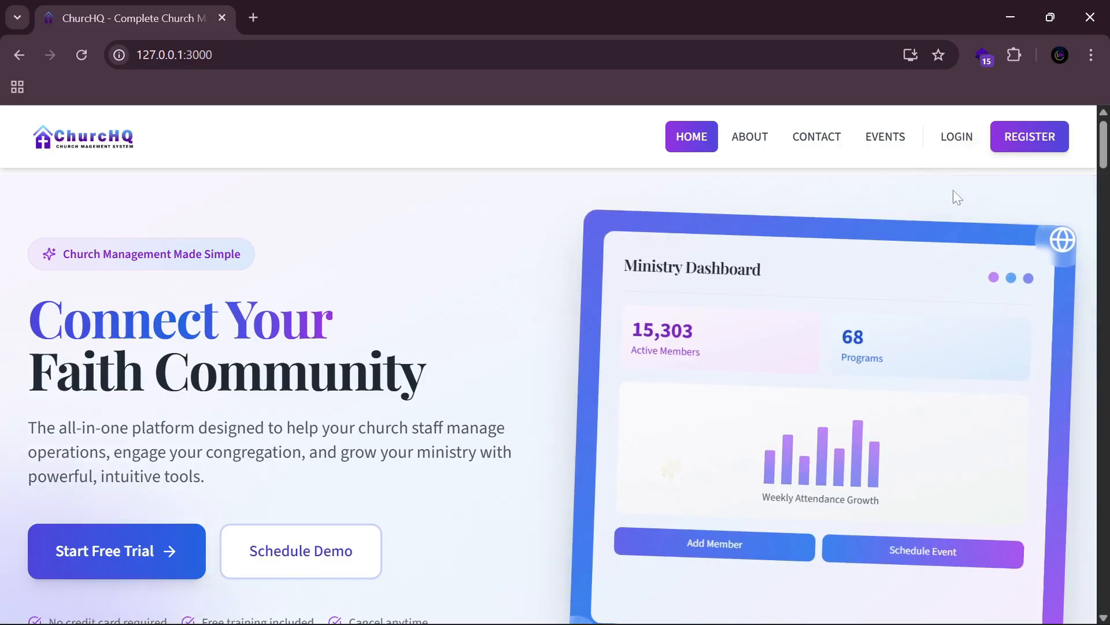
Step: Open the registration form and enter the username, first name and last name
{"action": "left_click", "coordinate": [1027, 141]}
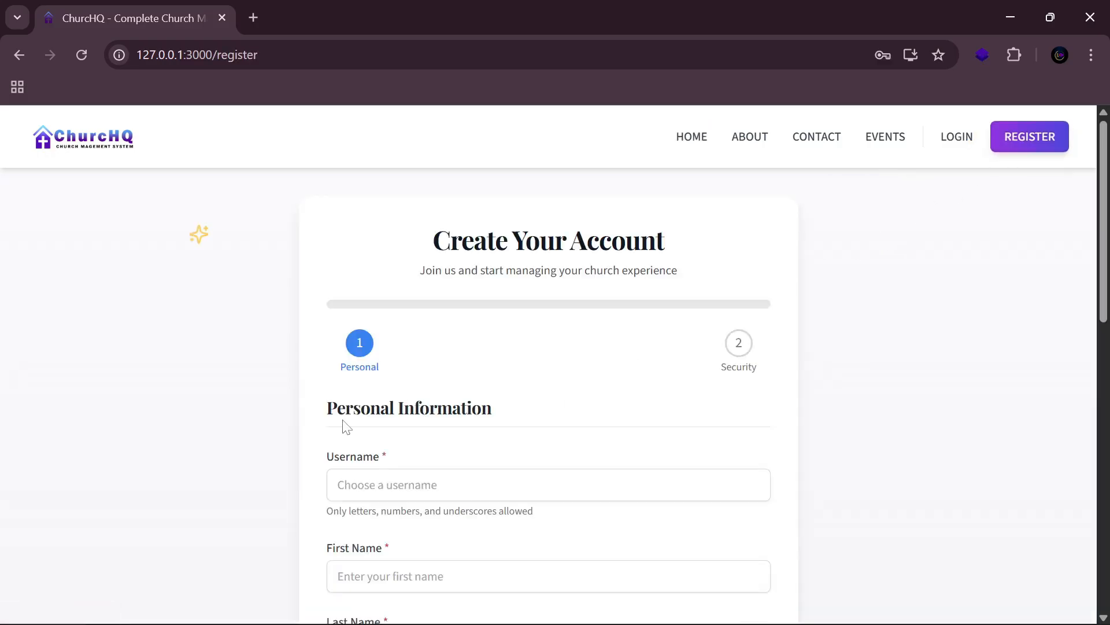
{"action": "scroll", "coordinate": [346, 426], "scroll_direction": "down", "scroll_amount": 2}
{"action": "left_click", "coordinate": [387, 398]}
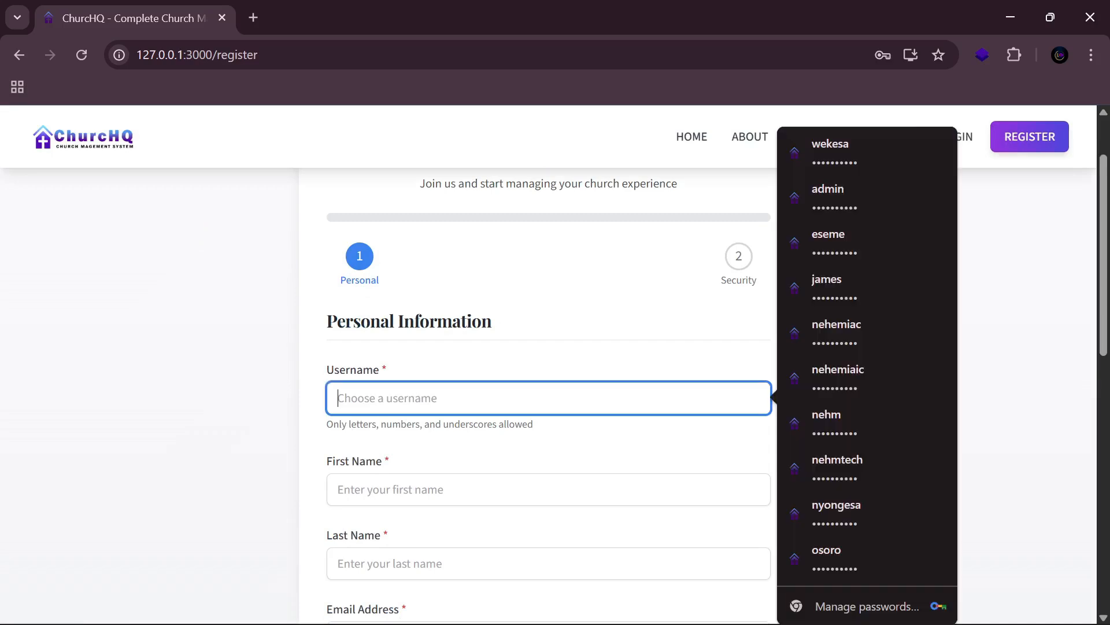
{"action": "type", "text": "wekesa"}
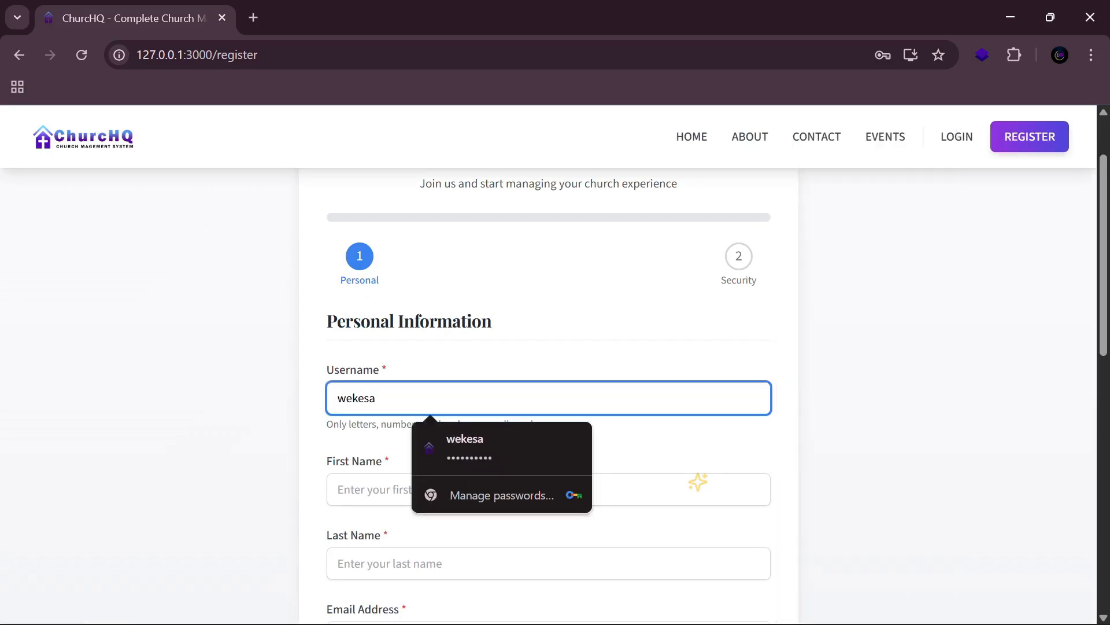
{"action": "left_click", "coordinate": [382, 489]}
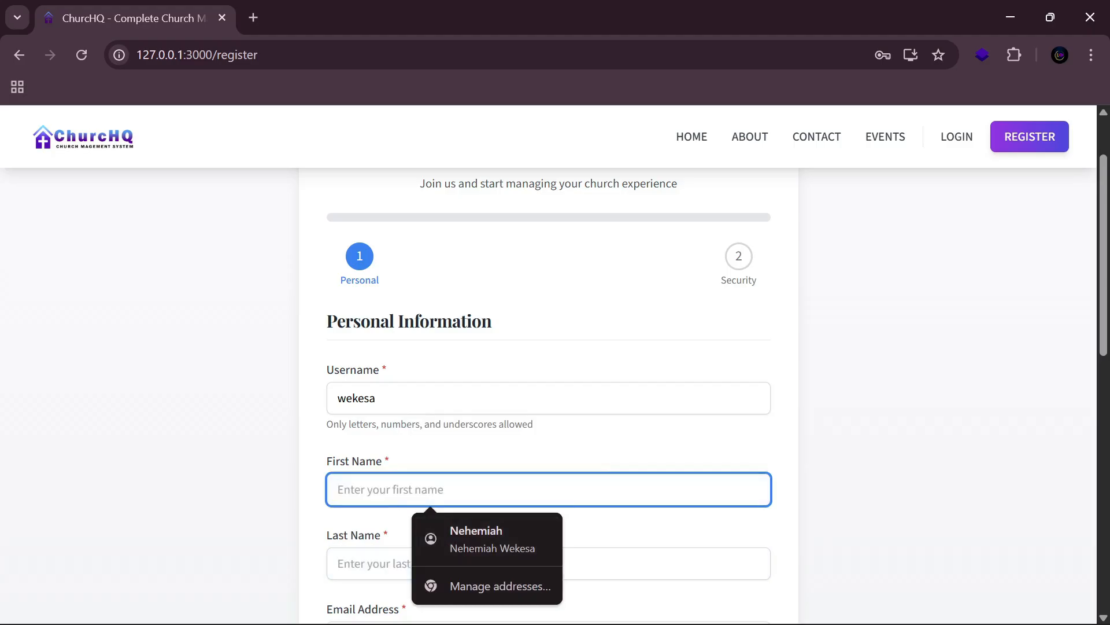
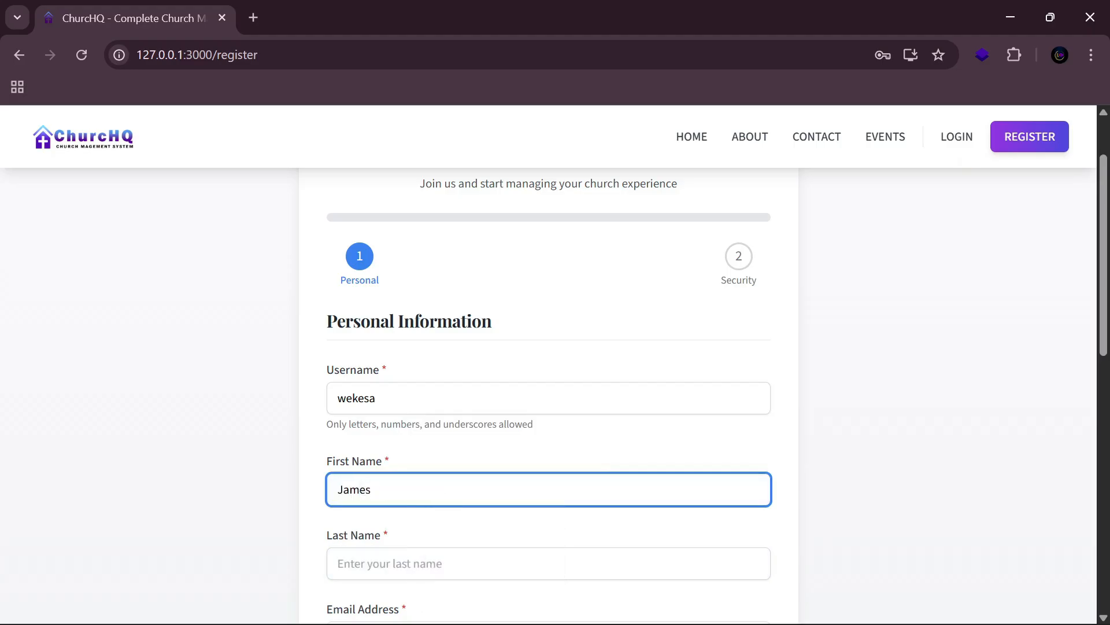
{"action": "key", "text": "Tab"}
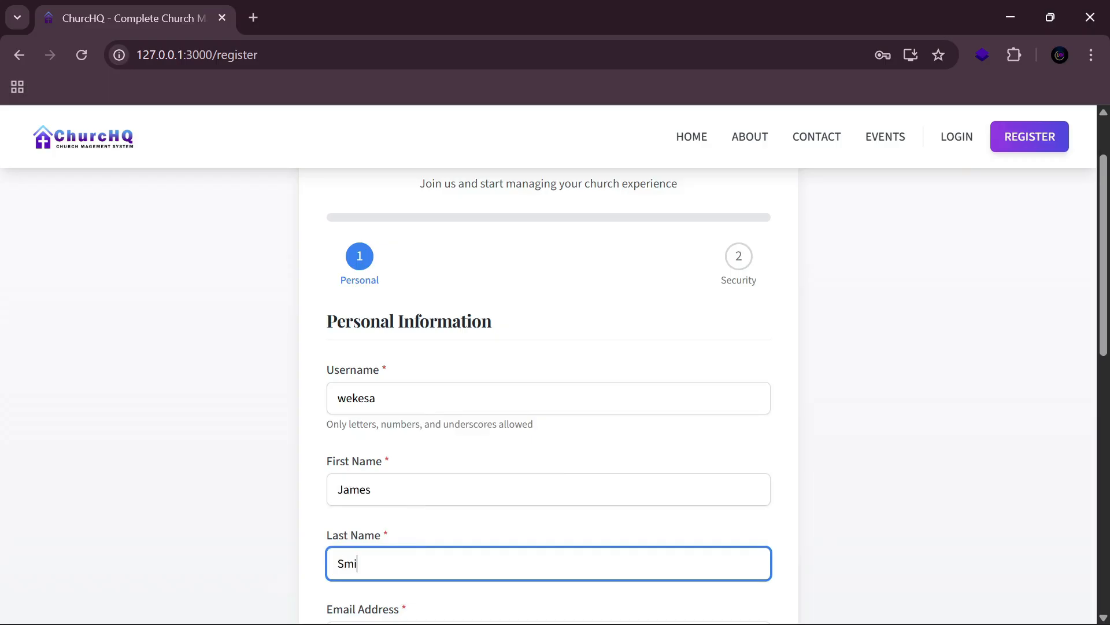
Step: Fill in the saved e-mail address and advance to the Security & Contact step
{"action": "scroll", "coordinate": [548, 376], "scroll_direction": "down", "scroll_amount": 3}
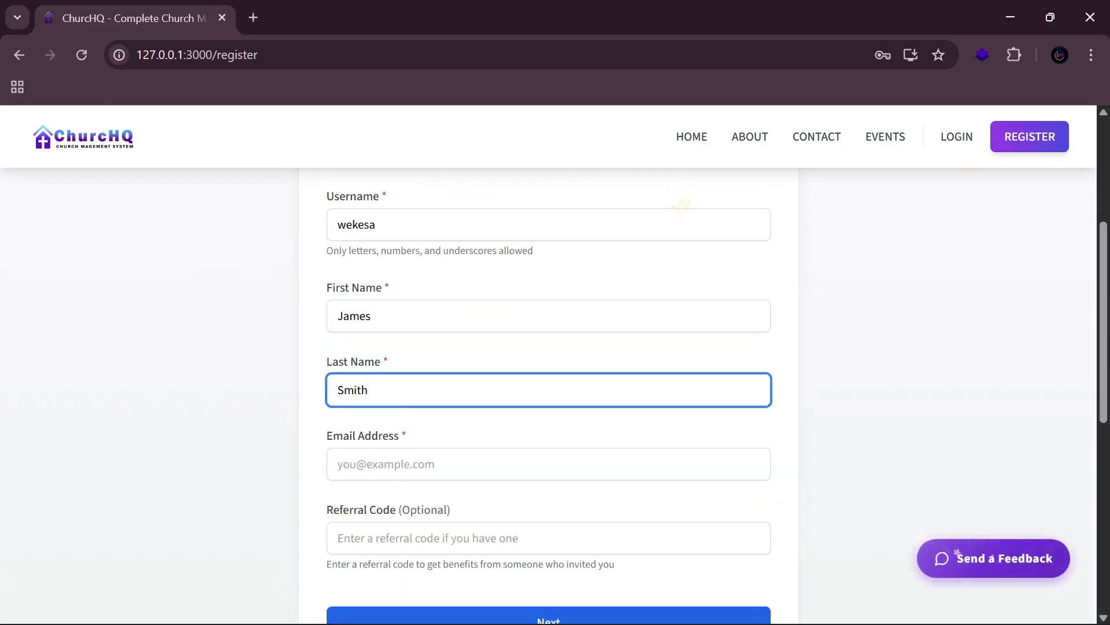
{"action": "key", "text": "Tab"}
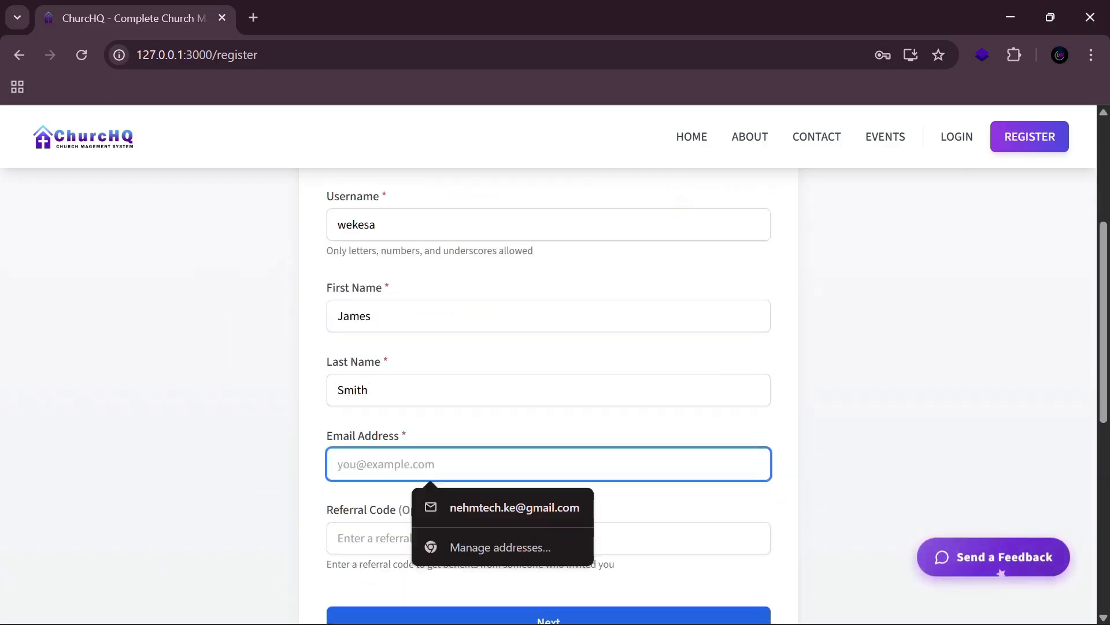
{"action": "left_click", "coordinate": [897, 447]}
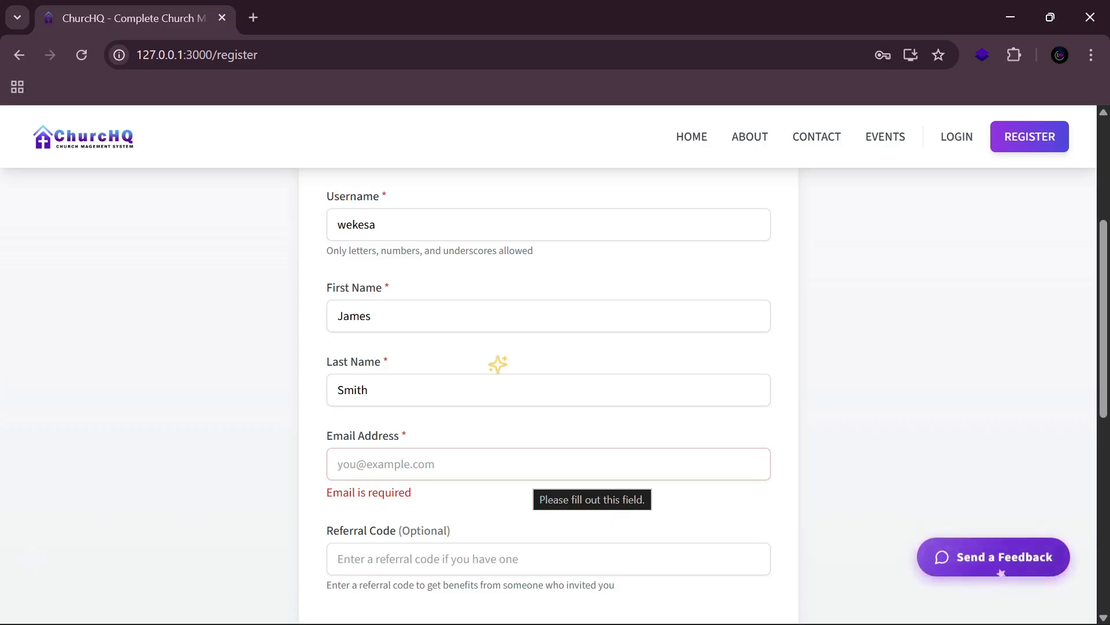
{"action": "left_click", "coordinate": [526, 471]}
{"action": "type", "text": "t"}
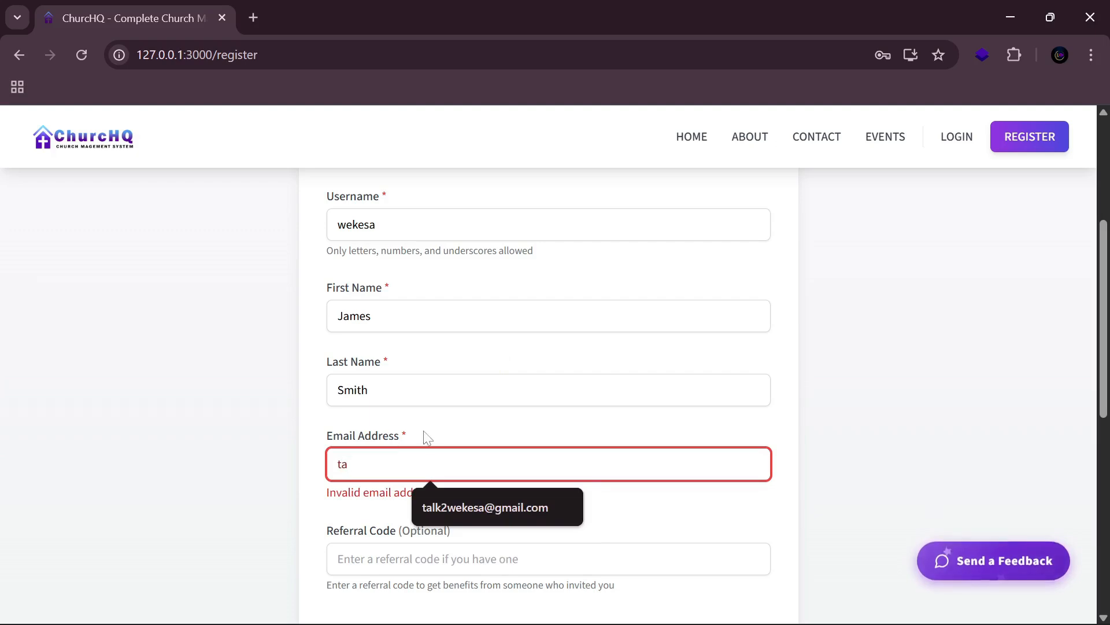
{"action": "type", "text": "a"}
{"action": "left_click", "coordinate": [470, 509]}
{"action": "scroll", "coordinate": [656, 479], "scroll_direction": "down", "scroll_amount": 3}
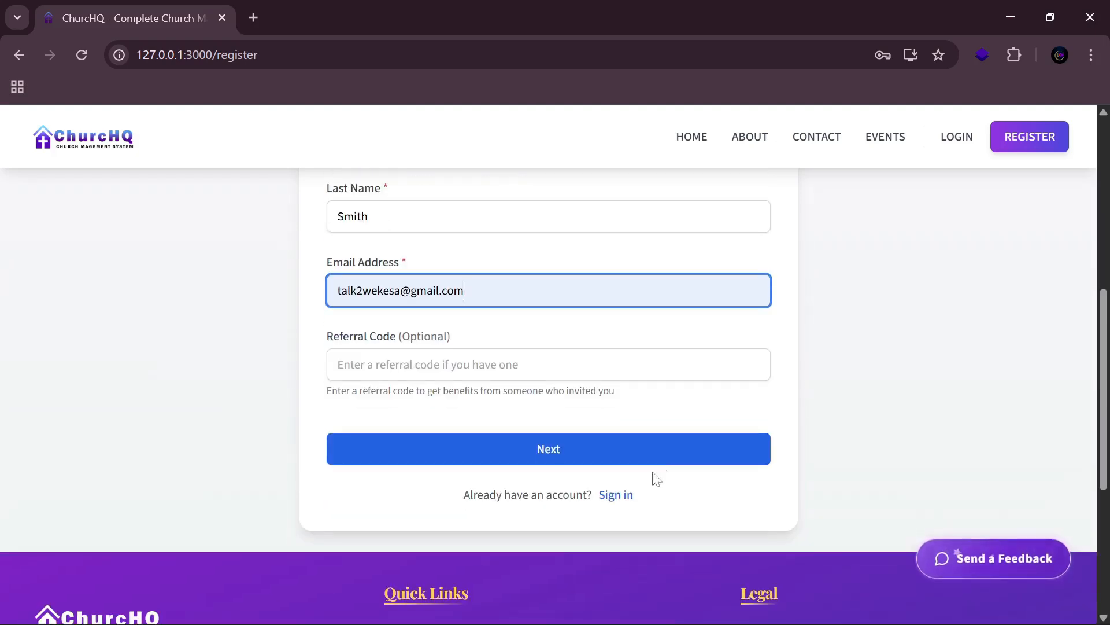
{"action": "left_click", "coordinate": [549, 451]}
Step: Enter the account password and its confirmation
{"action": "scroll", "coordinate": [526, 453], "scroll_direction": "down", "scroll_amount": 1}
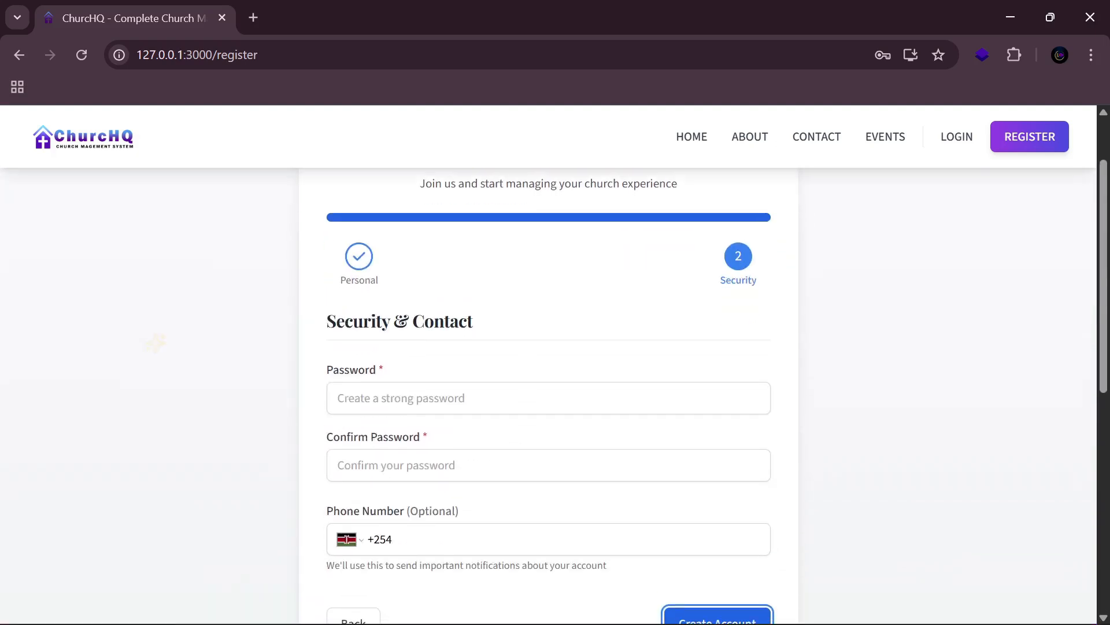
{"action": "left_click", "coordinate": [525, 399]}
{"action": "type", "text": "•••••"}
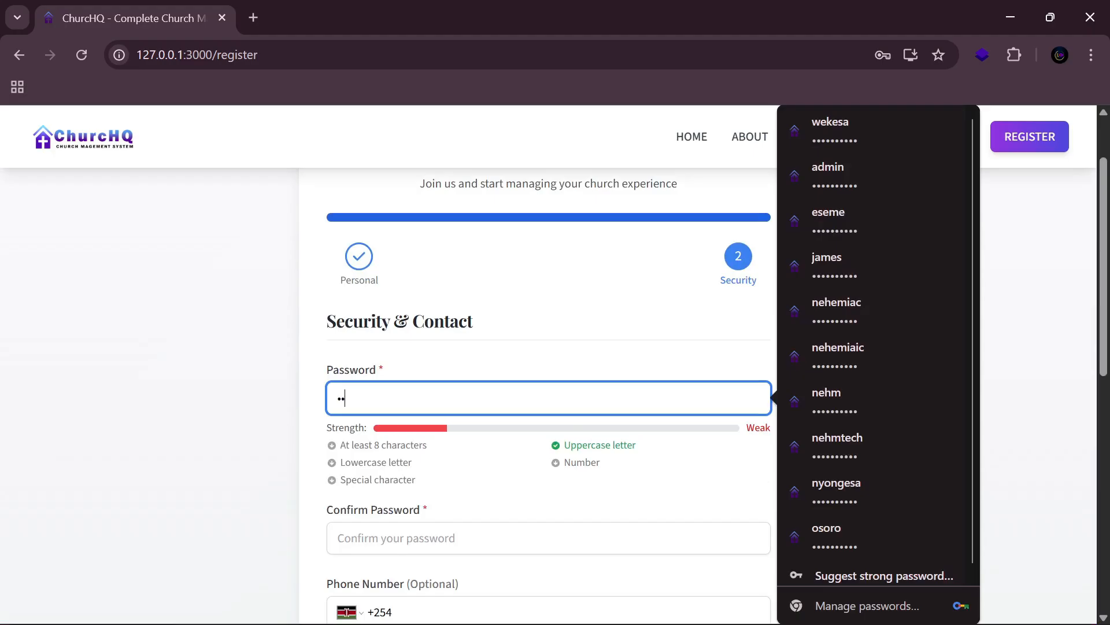
{"action": "type", "text": "•••"}
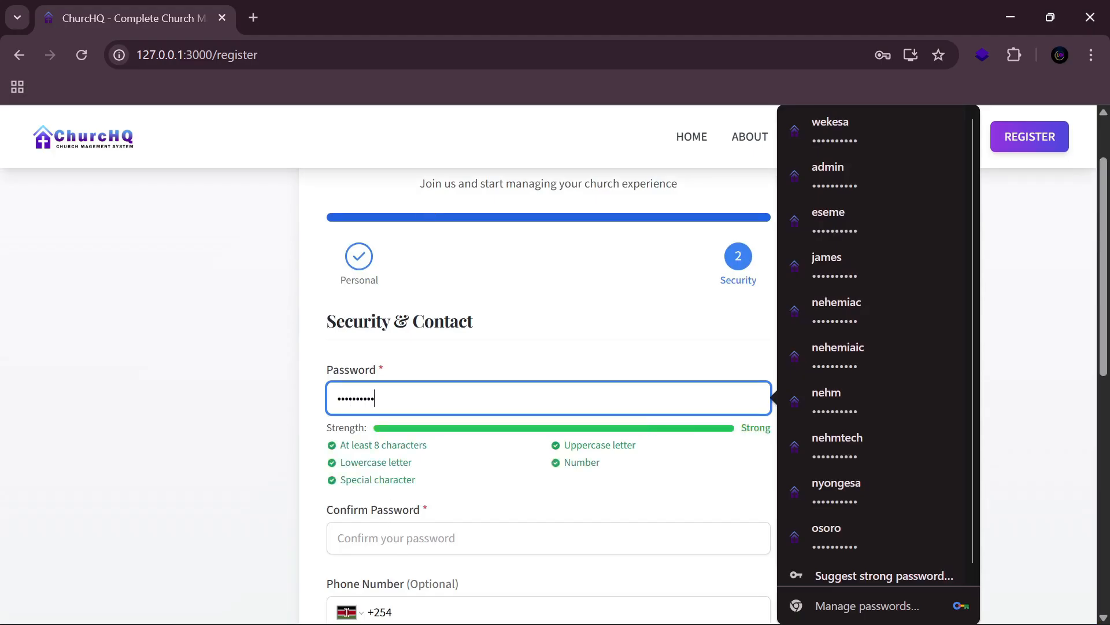
{"action": "key", "text": "Tab"}
{"action": "type", "text": "•••"}
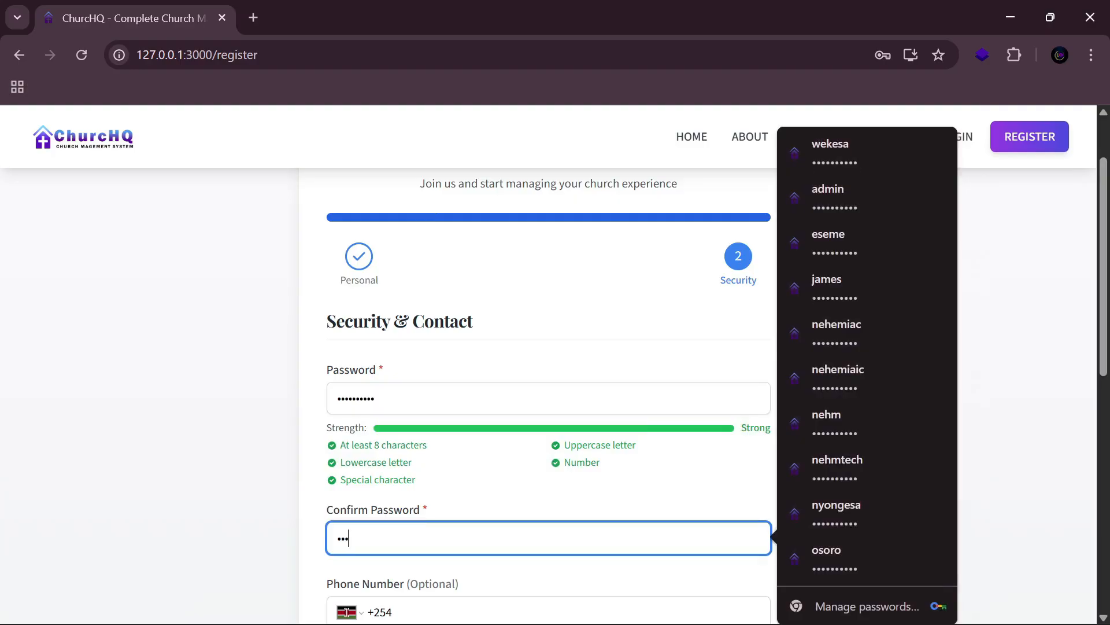
{"action": "type", "text": "••••••"}
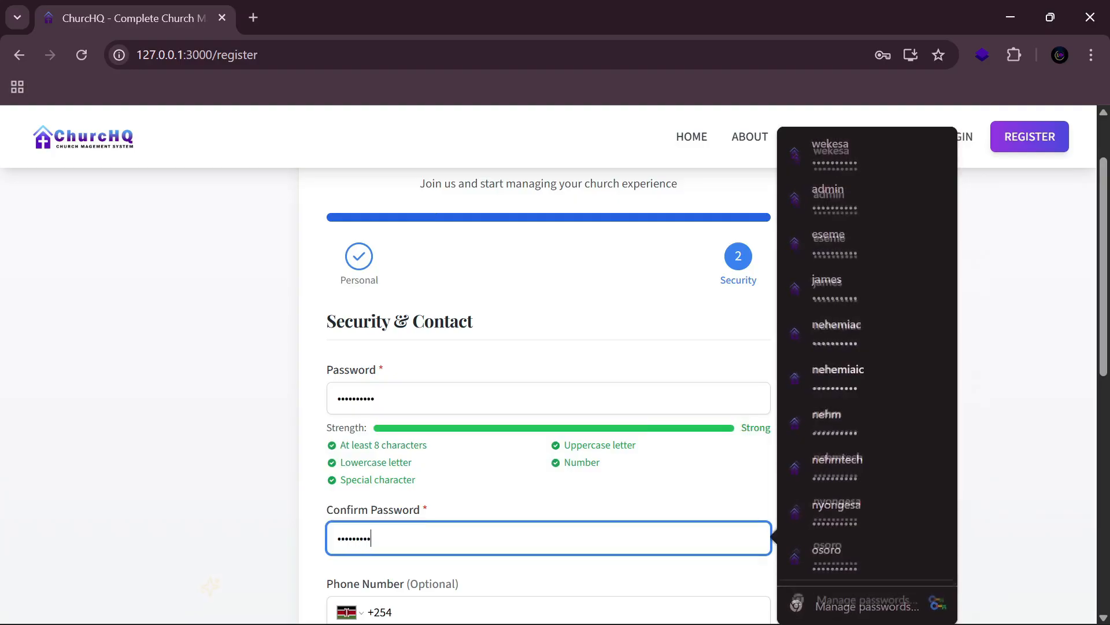
{"action": "type", "text": "•"}
{"action": "left_click", "coordinate": [467, 486]}
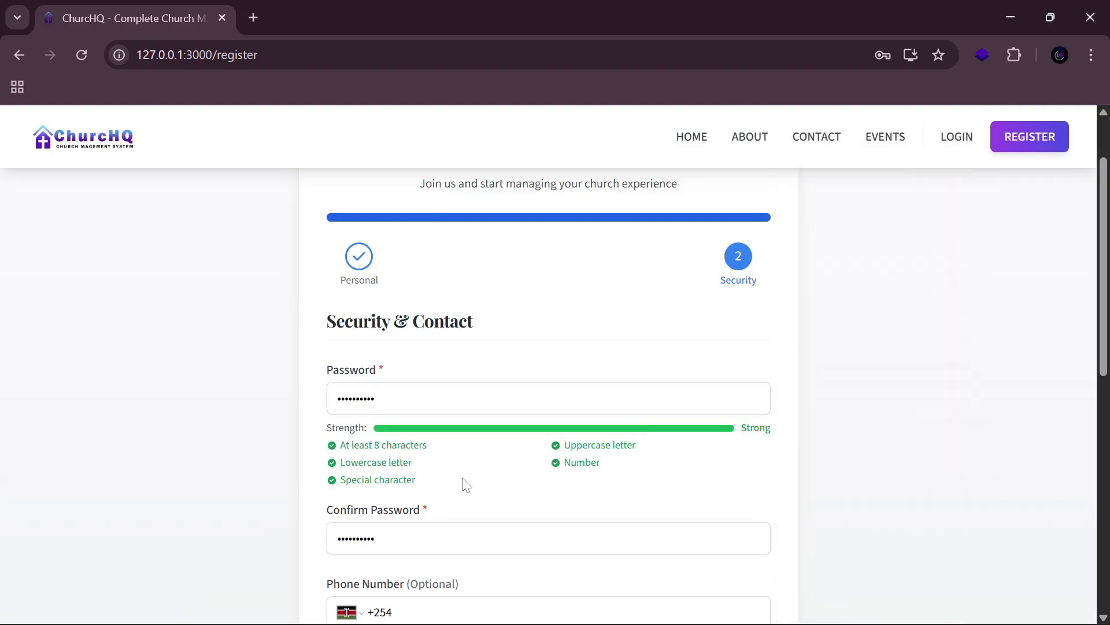
Step: Fill in the saved phone number and create the account
{"action": "scroll", "coordinate": [432, 484], "scroll_direction": "down", "scroll_amount": 2}
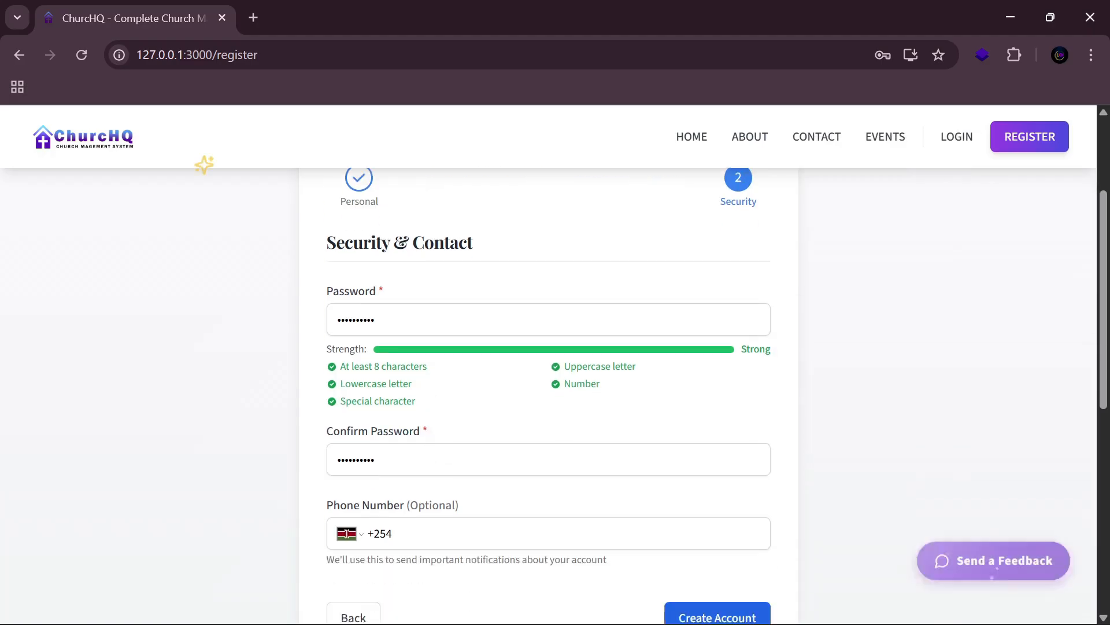
{"action": "scroll", "coordinate": [476, 479], "scroll_direction": "up", "scroll_amount": 2}
{"action": "scroll", "coordinate": [491, 490], "scroll_direction": "down", "scroll_amount": 3}
{"action": "left_click", "coordinate": [473, 449]}
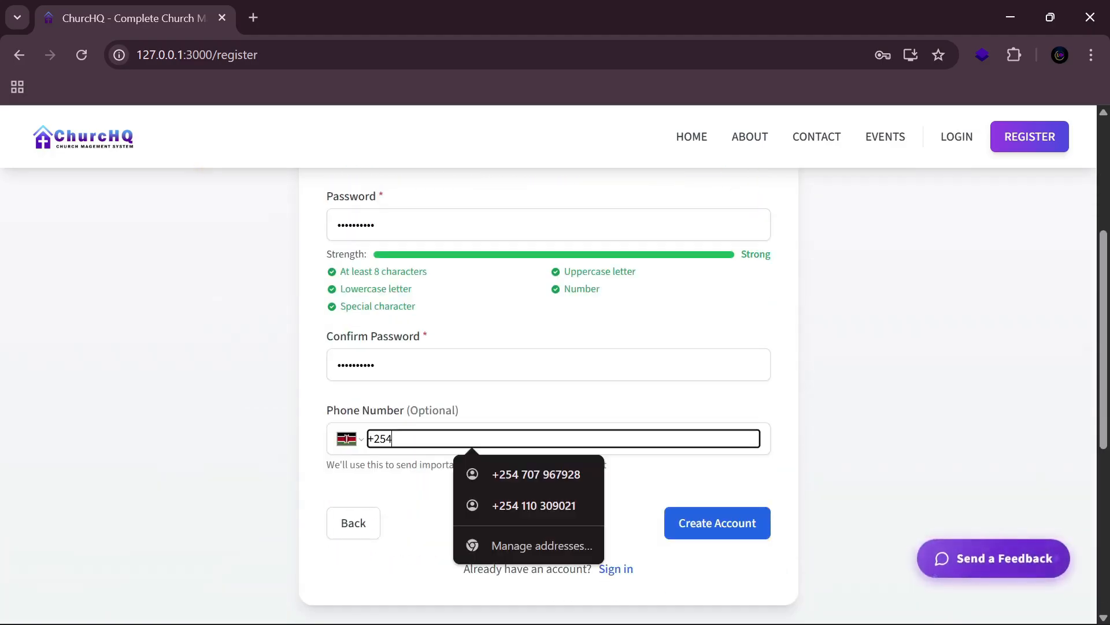
{"action": "left_click", "coordinate": [513, 484]}
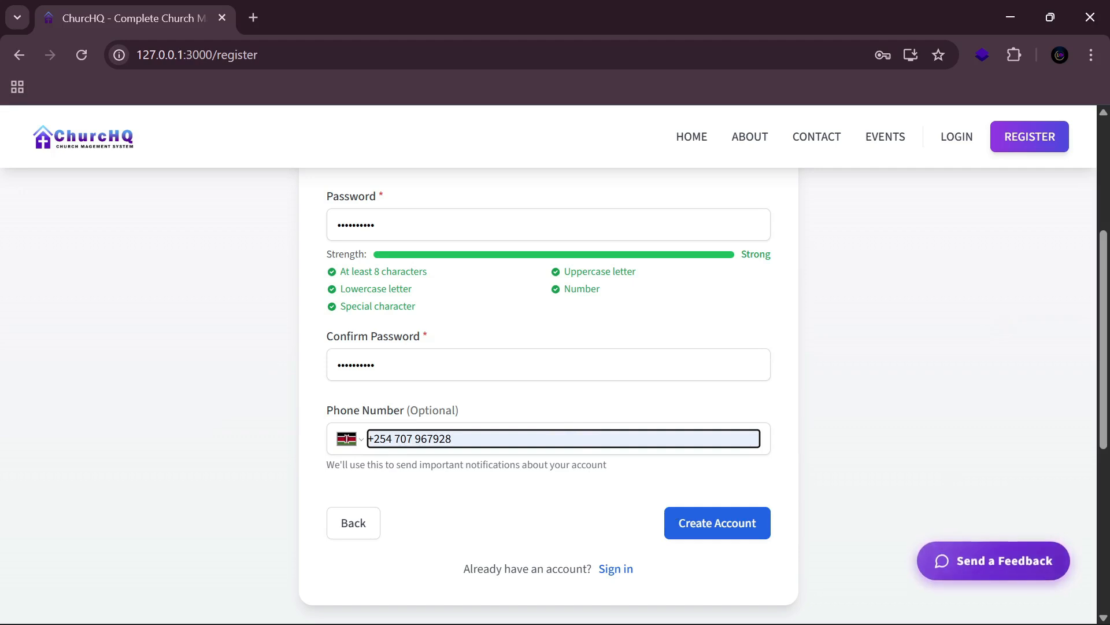
{"action": "scroll", "coordinate": [780, 382], "scroll_direction": "up", "scroll_amount": 5}
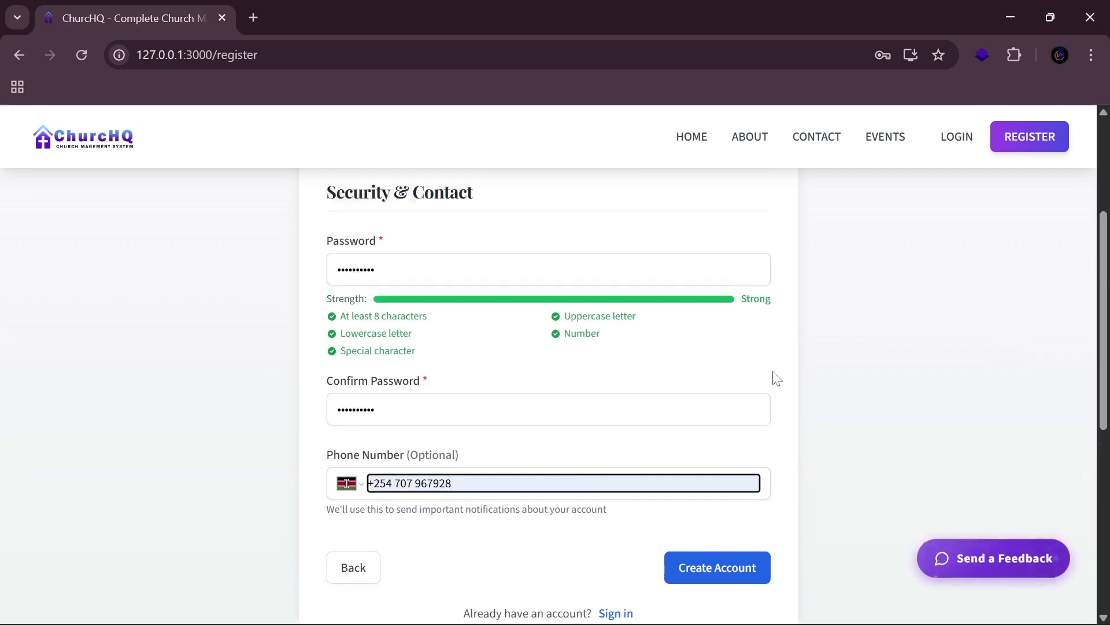
{"action": "scroll", "coordinate": [775, 376], "scroll_direction": "down", "scroll_amount": 6}
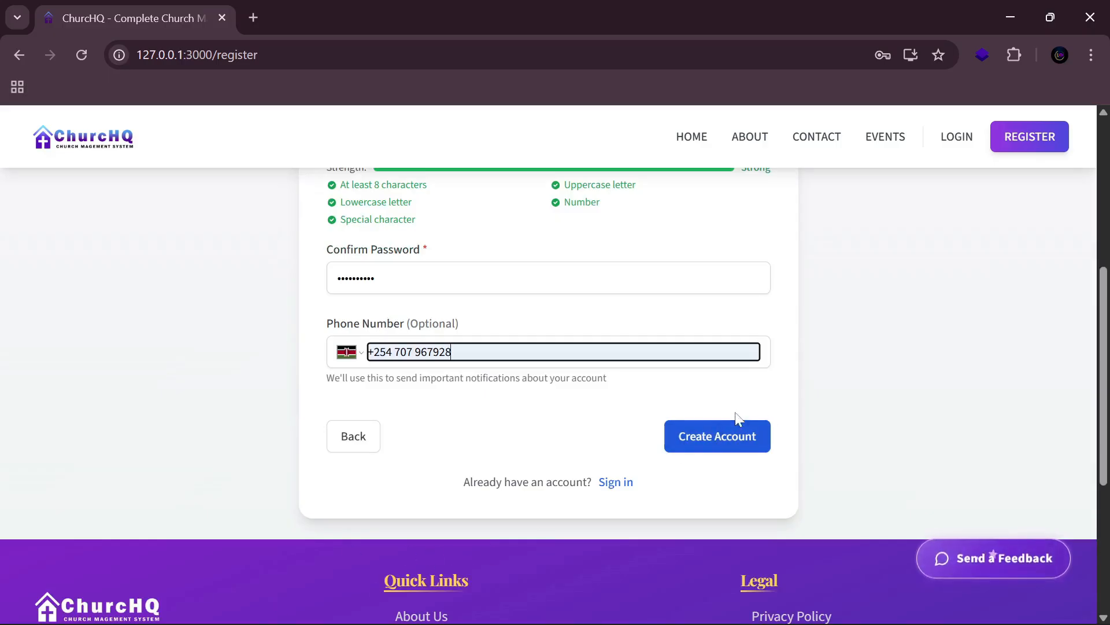
{"action": "left_click", "coordinate": [715, 443]}
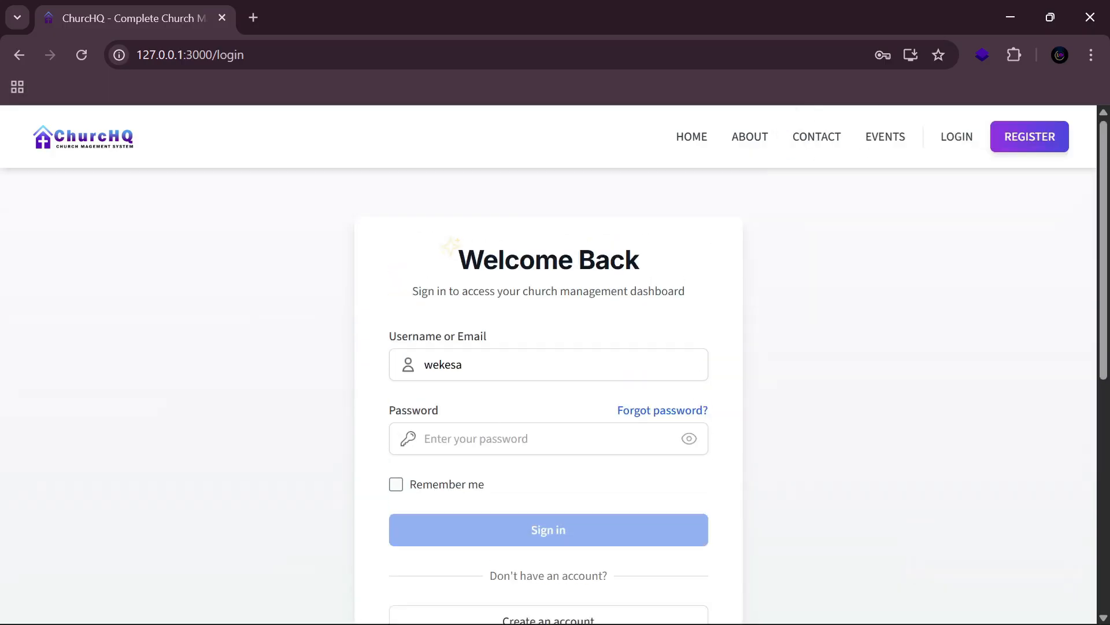
Step: Enter the account password on the login form and tick Remember me
{"action": "left_click", "coordinate": [549, 438]}
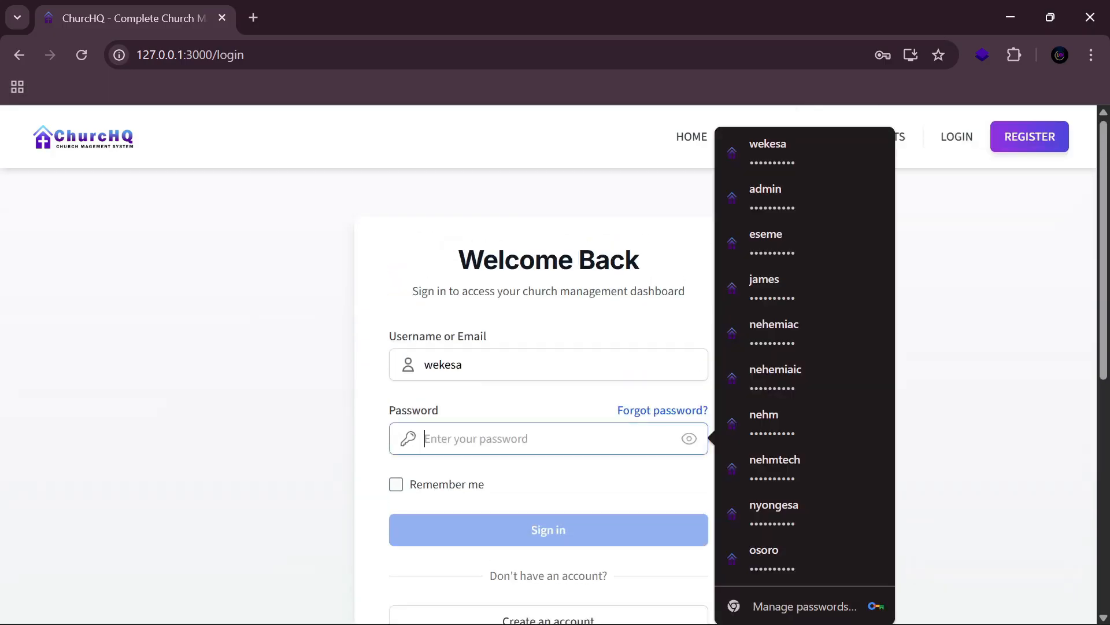
{"action": "left_click", "coordinate": [321, 411]}
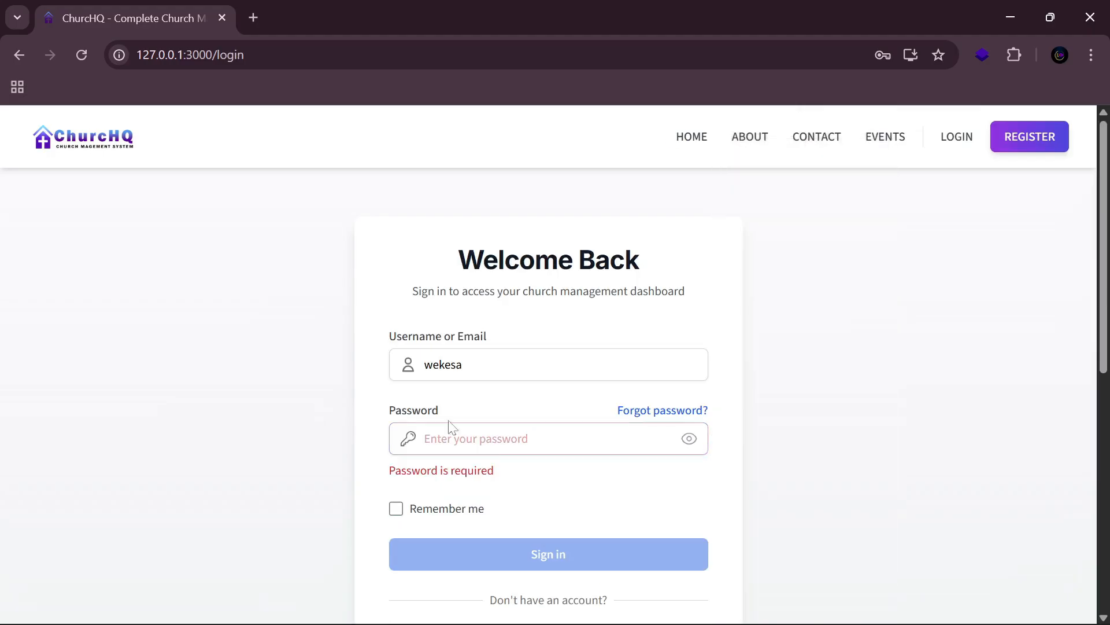
{"action": "left_click", "coordinate": [548, 438]}
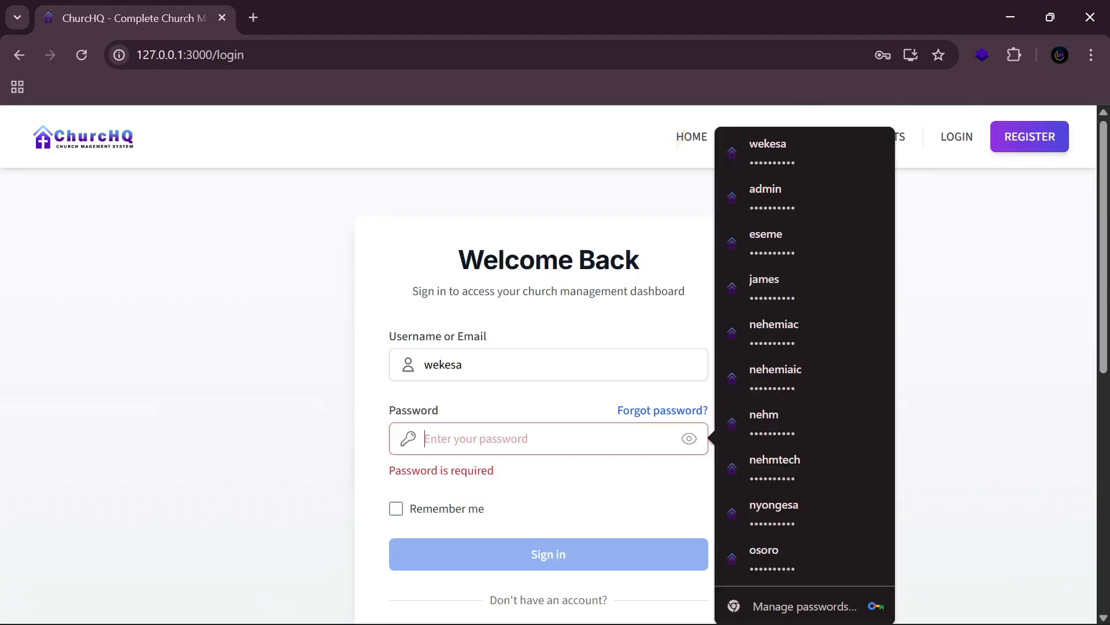
{"action": "type", "text": "•••"}
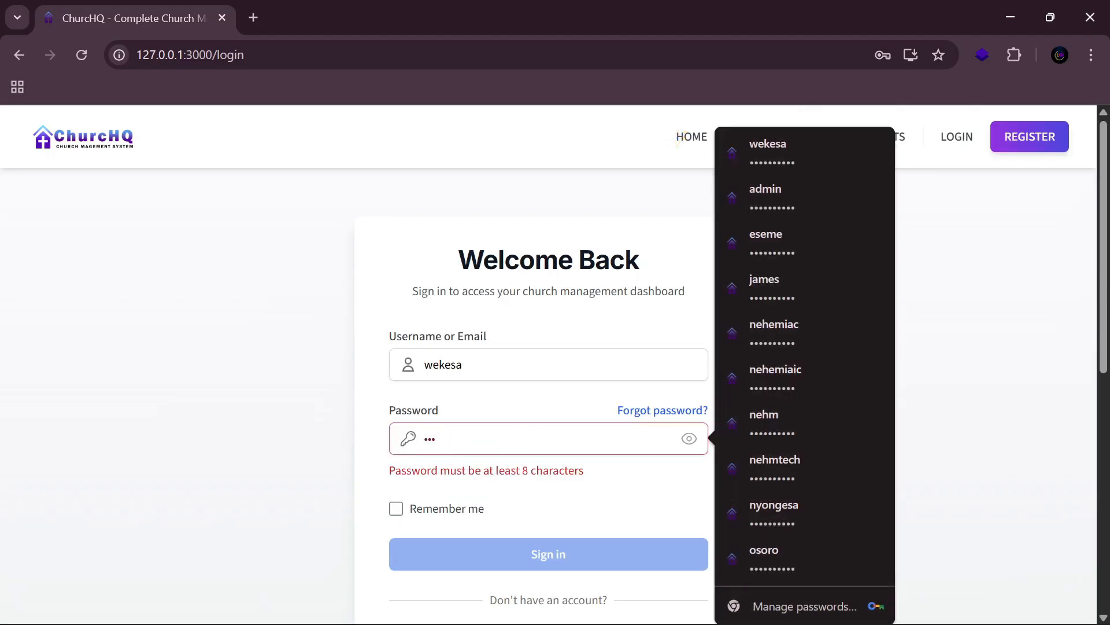
{"action": "type", "text": "••••••"}
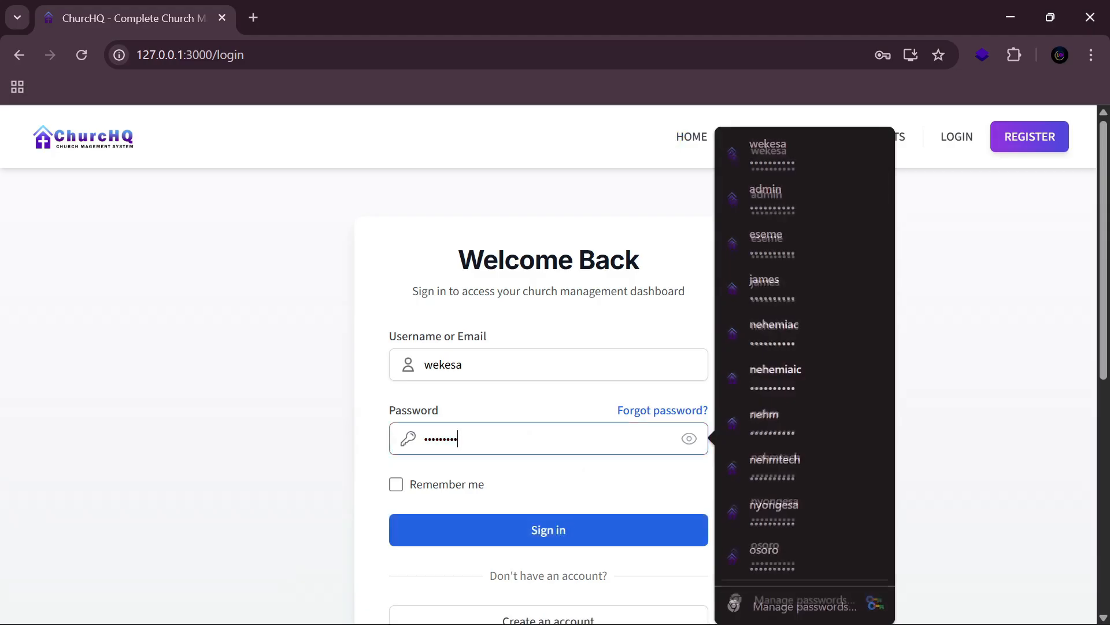
{"action": "type", "text": "•"}
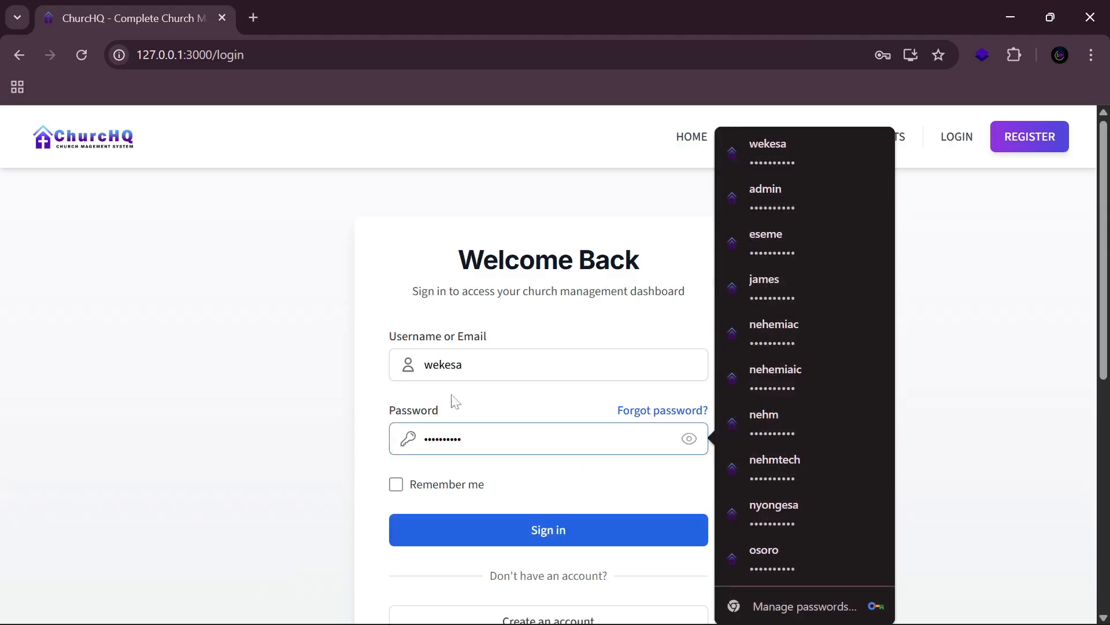
{"action": "left_click", "coordinate": [399, 487]}
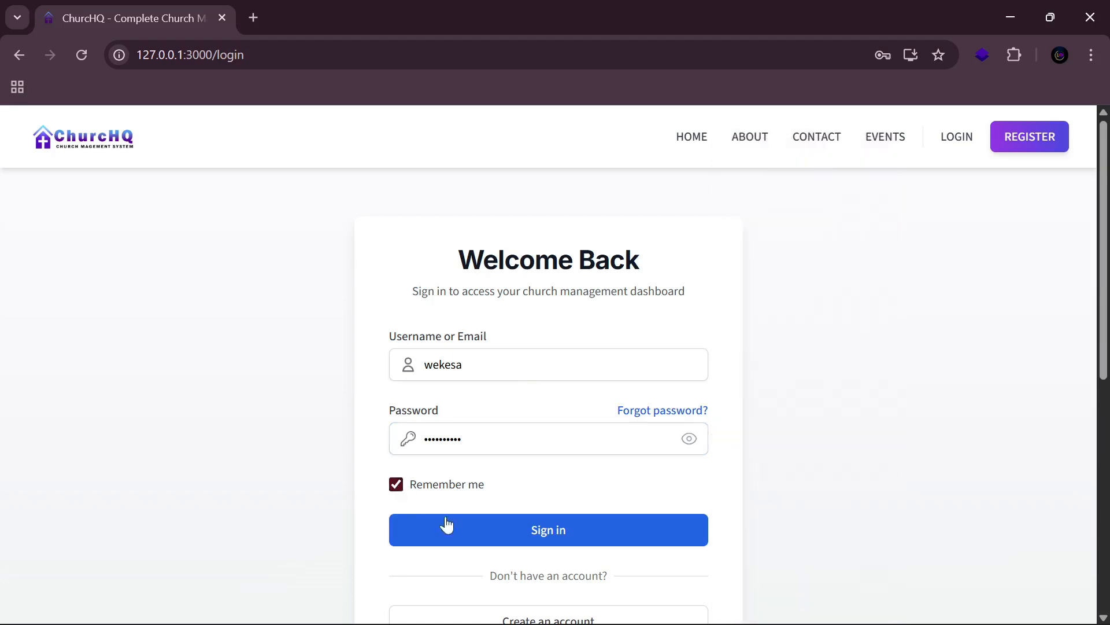
Step: Sign in to the Churches page and collapse Church Requests in the sidebar
{"action": "left_click", "coordinate": [596, 526]}
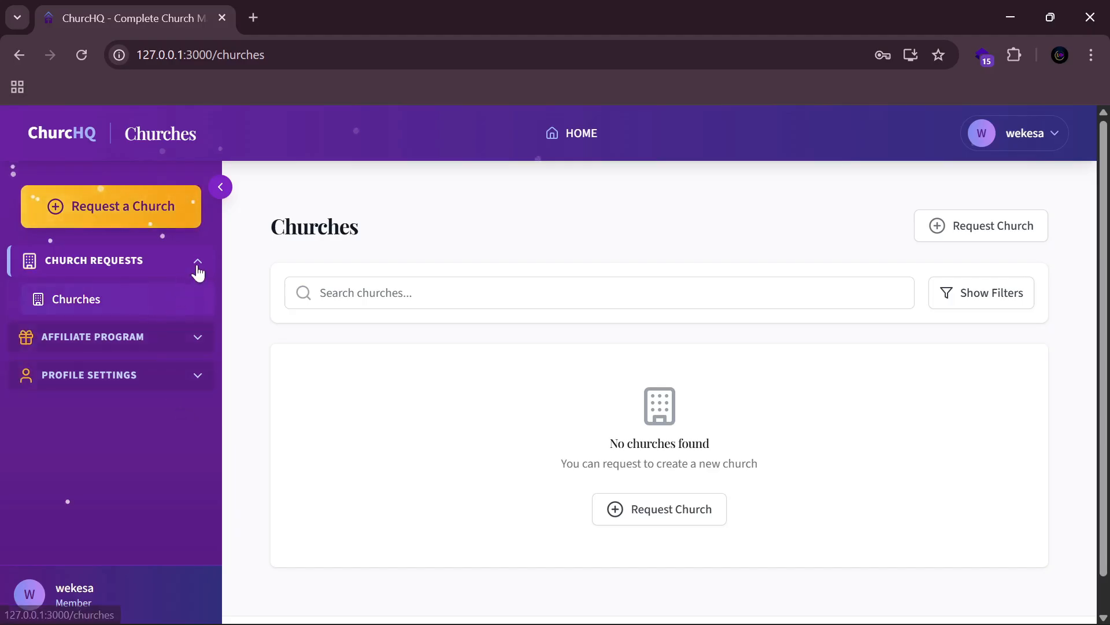
{"action": "left_click", "coordinate": [198, 265]}
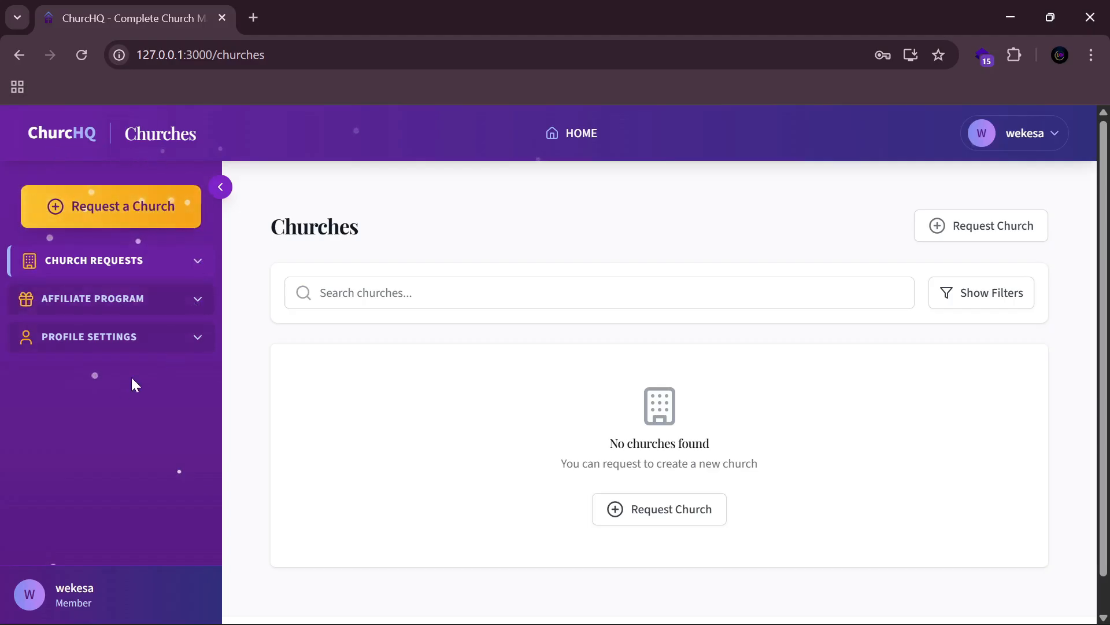
Step: Open the Affiliate Dashboard and apply to join the affiliate program
{"action": "left_click", "coordinate": [188, 305]}
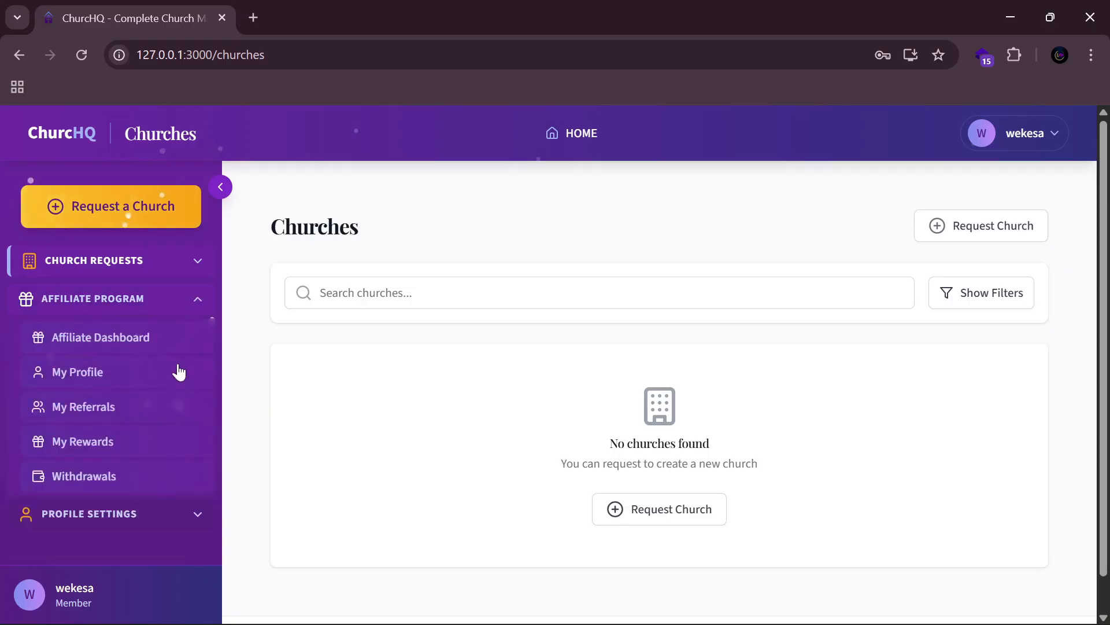
{"action": "left_click", "coordinate": [143, 343]}
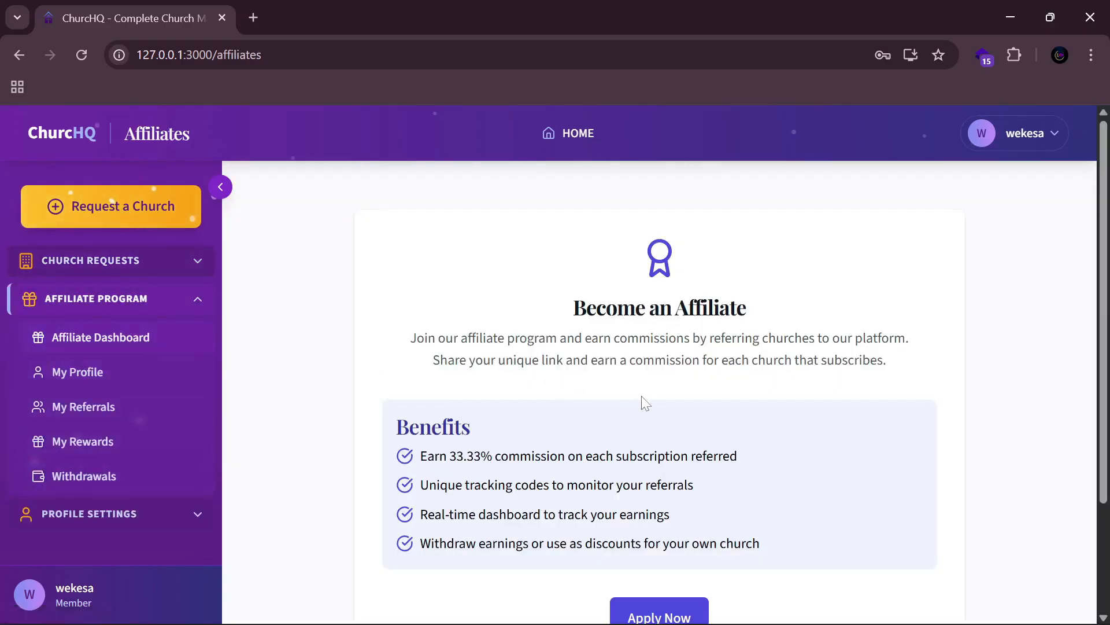
{"action": "scroll", "coordinate": [640, 402], "scroll_direction": "down", "scroll_amount": 3}
{"action": "scroll", "coordinate": [684, 459], "scroll_direction": "up", "scroll_amount": 3}
{"action": "scroll", "coordinate": [719, 409], "scroll_direction": "down", "scroll_amount": 3}
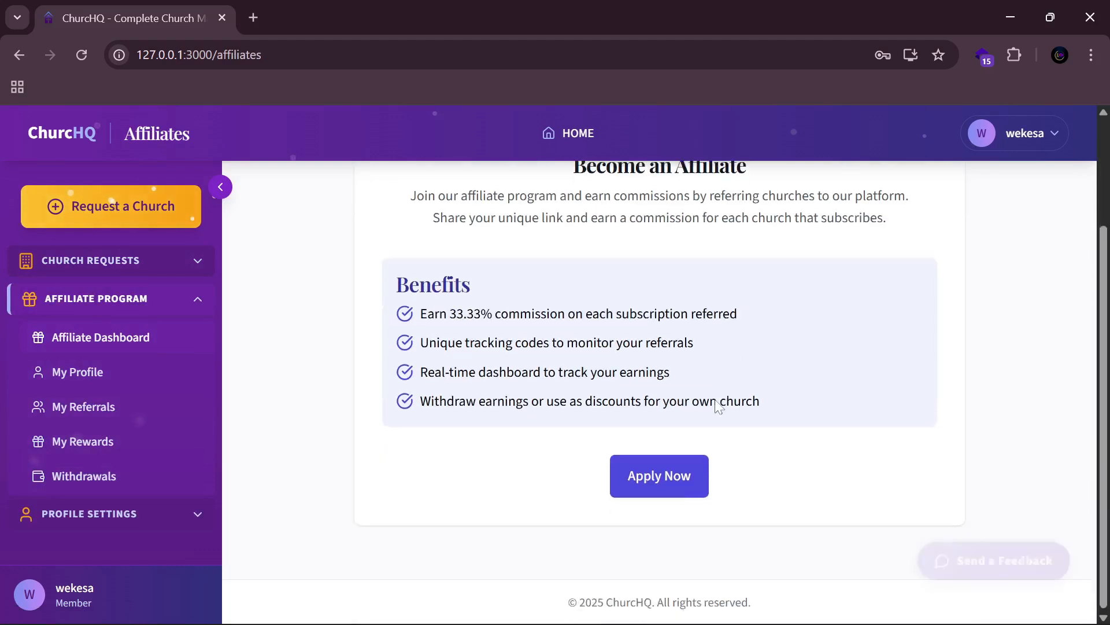
{"action": "left_click", "coordinate": [664, 476]}
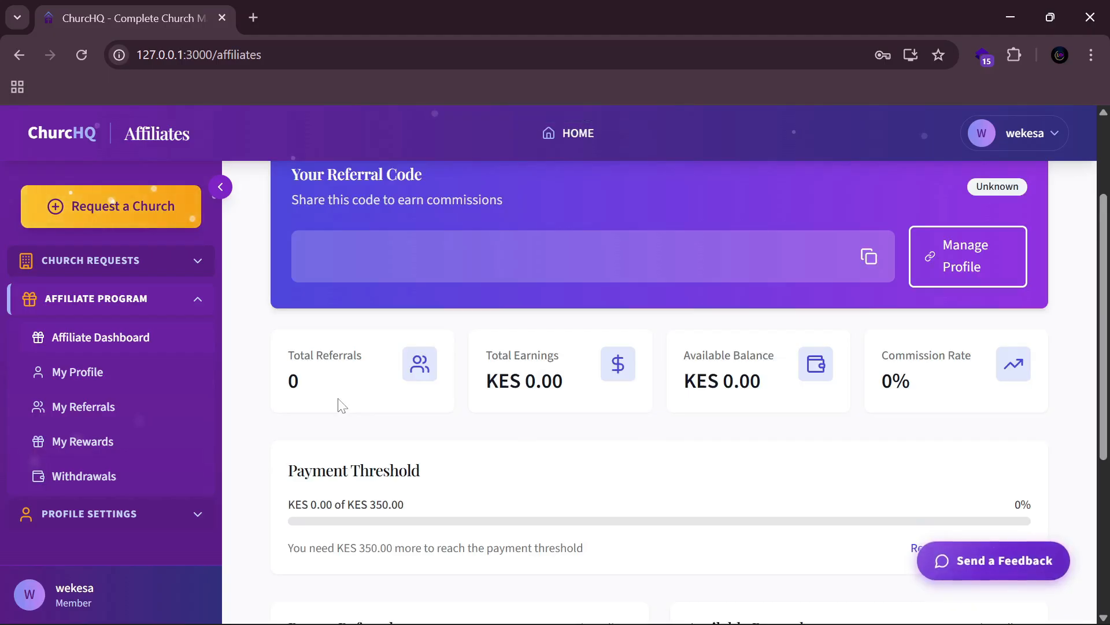
{"action": "scroll", "coordinate": [339, 404], "scroll_direction": "up", "scroll_amount": 1}
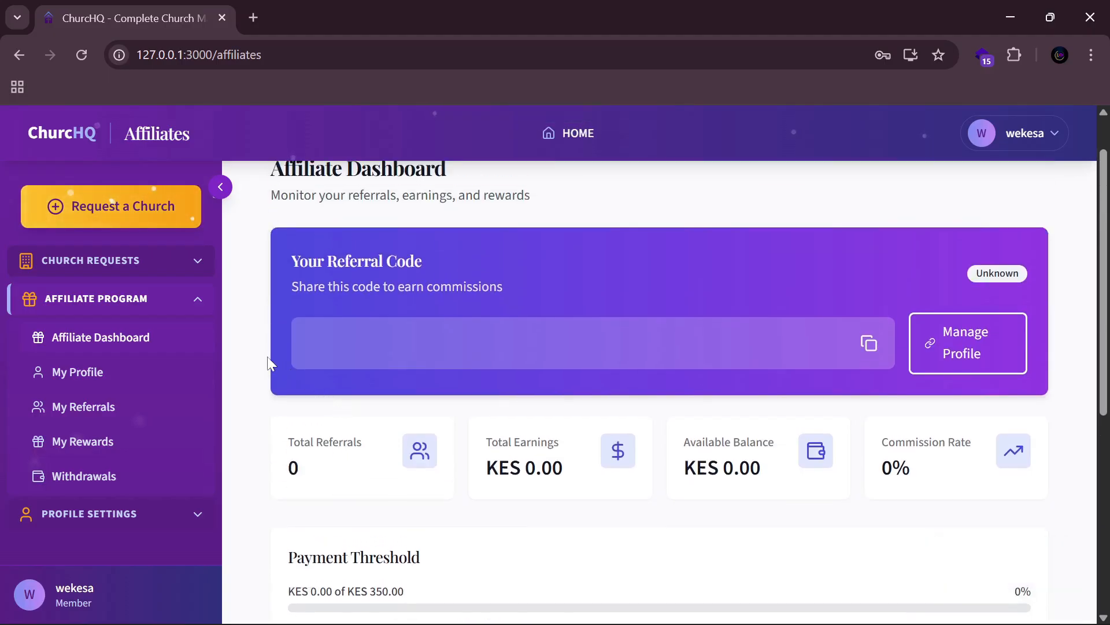
{"action": "scroll", "coordinate": [312, 357], "scroll_direction": "up", "scroll_amount": 1}
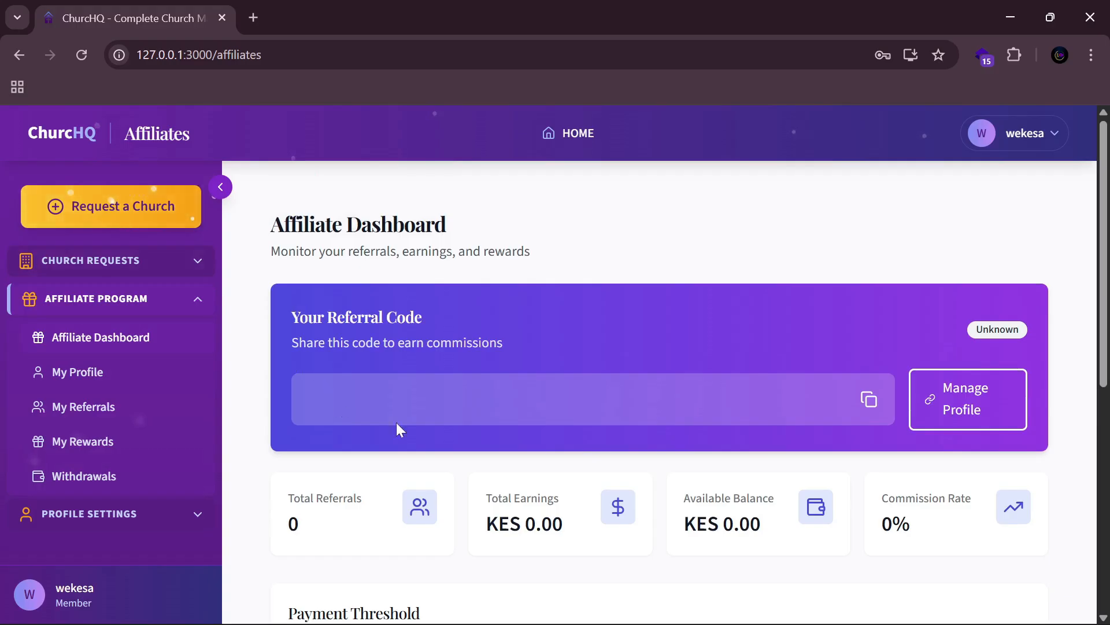
{"action": "scroll", "coordinate": [479, 443], "scroll_direction": "down", "scroll_amount": 3}
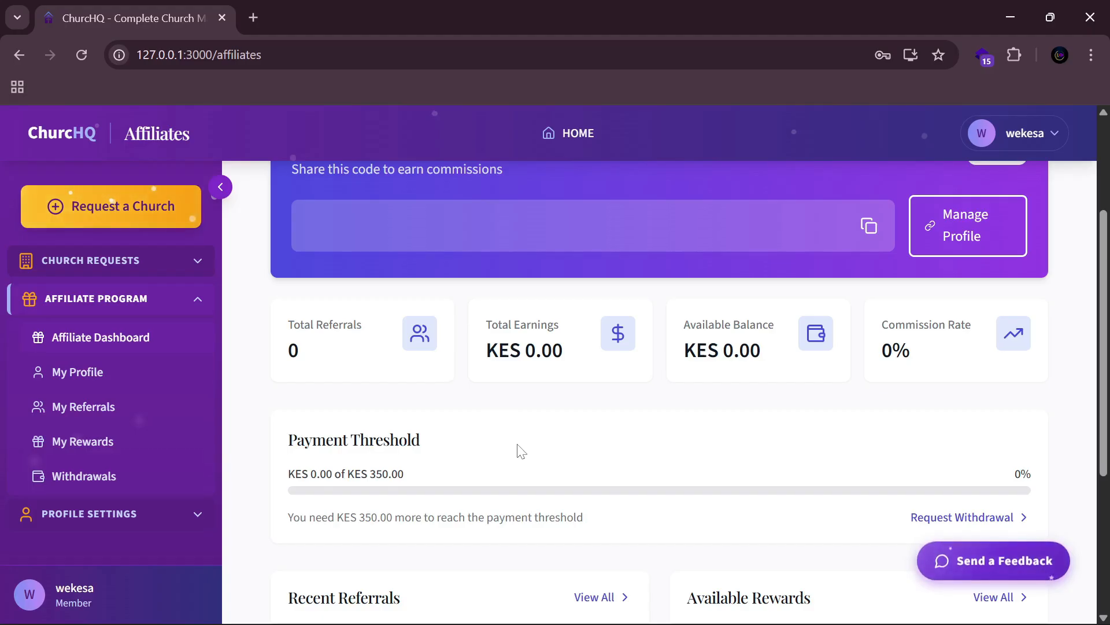
{"action": "scroll", "coordinate": [518, 449], "scroll_direction": "down", "scroll_amount": 3}
{"action": "scroll", "coordinate": [521, 451], "scroll_direction": "up", "scroll_amount": 5}
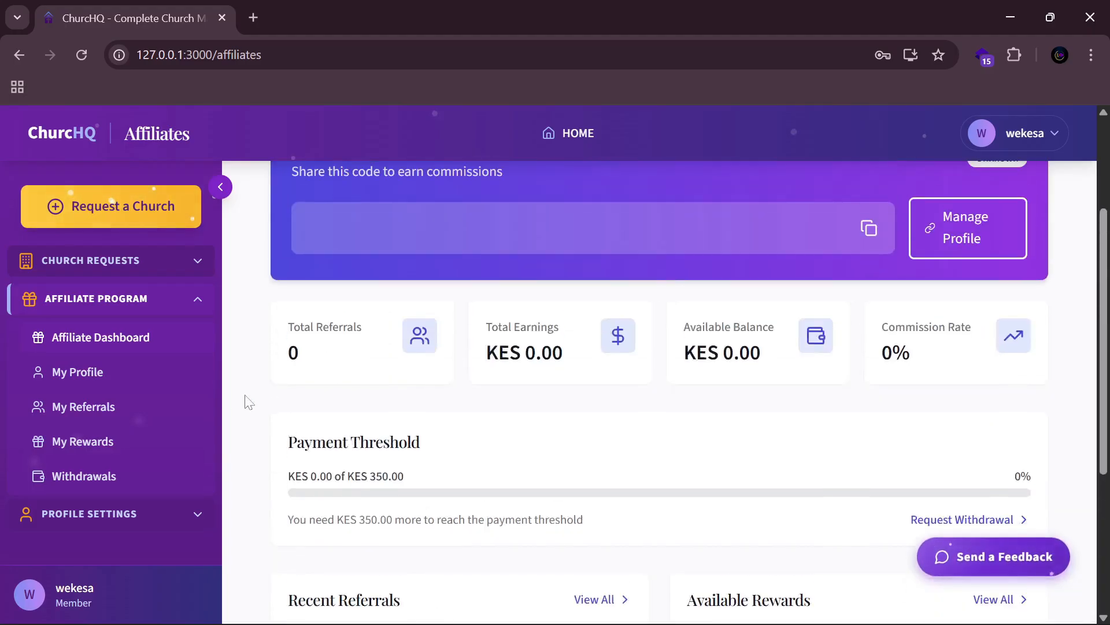
Step: View the affiliate profile and My Referrals, then return to the Affiliate Profile page
{"action": "left_click", "coordinate": [152, 382]}
{"action": "scroll", "coordinate": [548, 426], "scroll_direction": "down", "scroll_amount": 5}
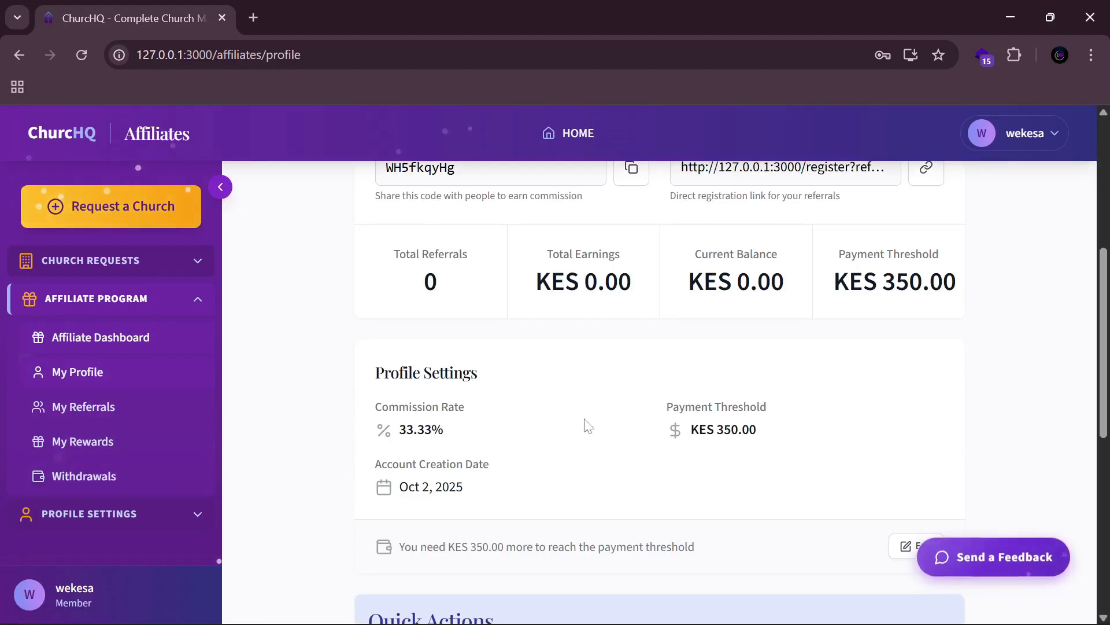
{"action": "scroll", "coordinate": [585, 420], "scroll_direction": "down", "scroll_amount": 2}
{"action": "scroll", "coordinate": [586, 417], "scroll_direction": "up", "scroll_amount": 7}
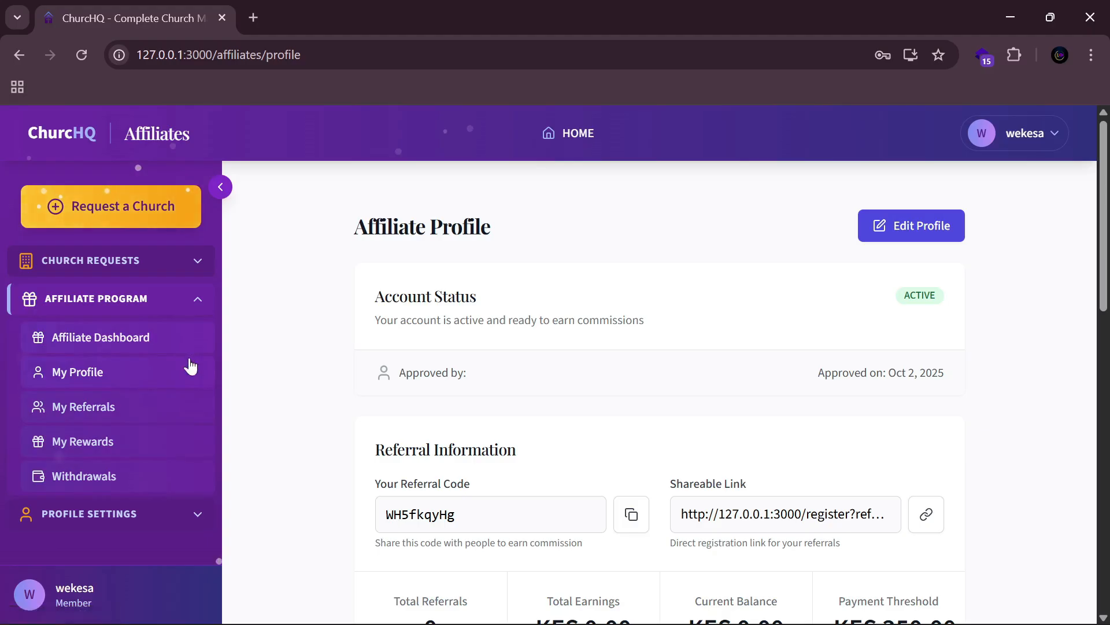
{"action": "left_click", "coordinate": [147, 418]}
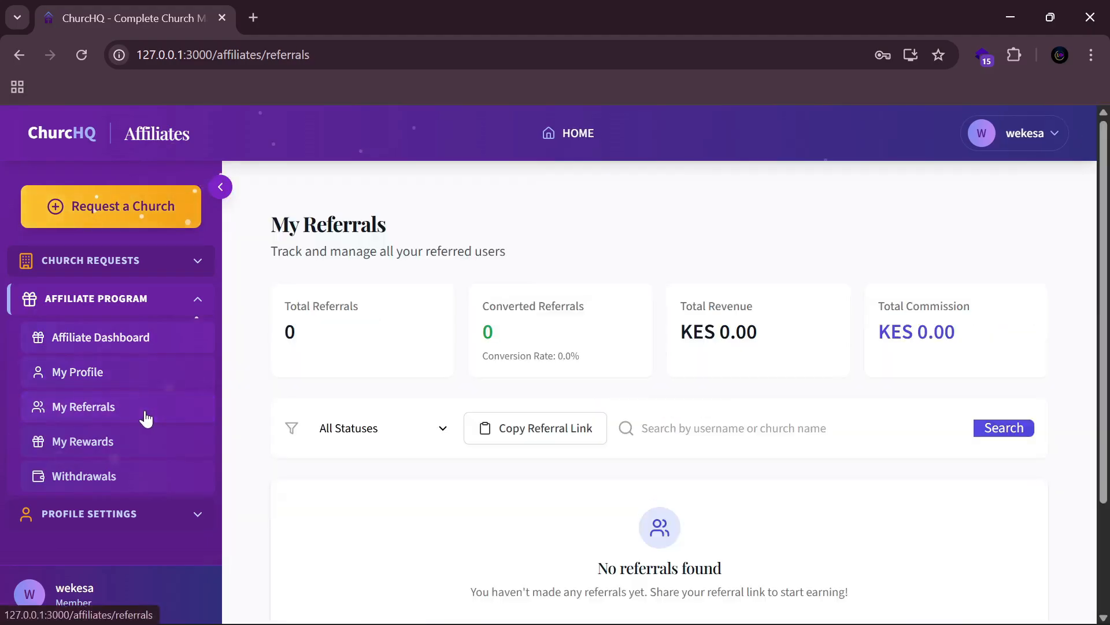
{"action": "left_click", "coordinate": [134, 377]}
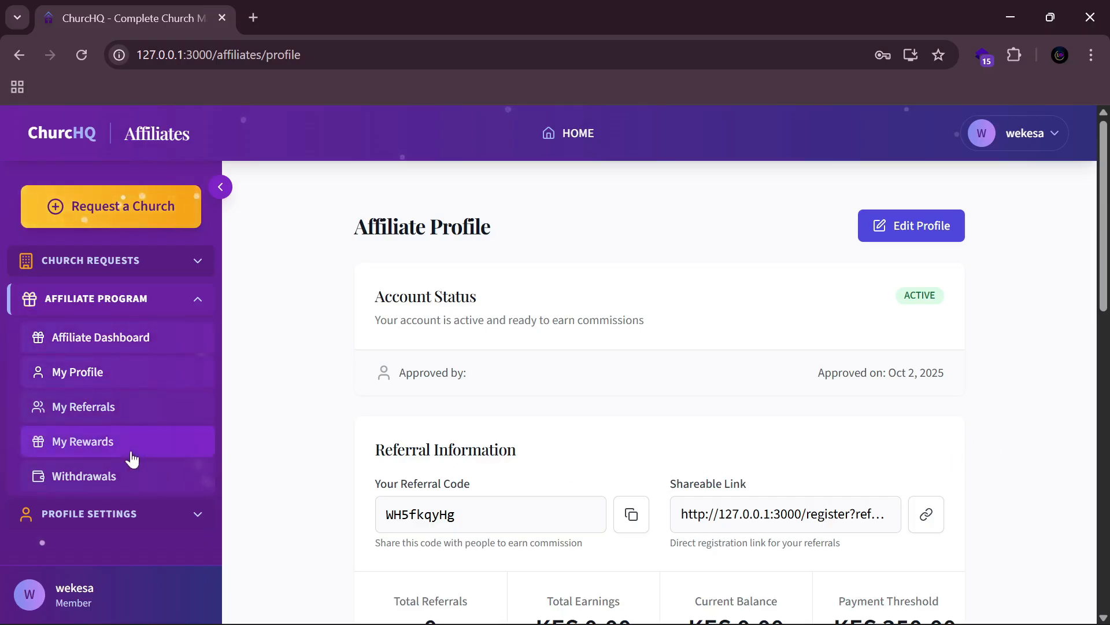
Step: Open Withdrawals under Affiliate Program, then expand Profile Settings in the sidebar
{"action": "left_click", "coordinate": [98, 489]}
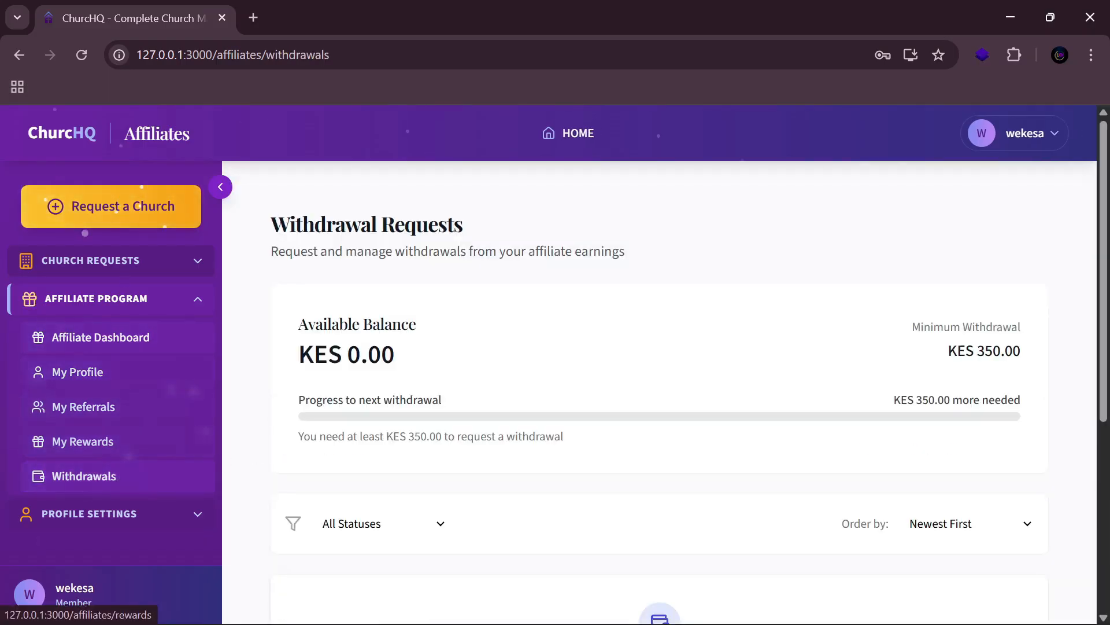
{"action": "scroll", "coordinate": [694, 442], "scroll_direction": "down", "scroll_amount": 3}
{"action": "scroll", "coordinate": [705, 393], "scroll_direction": "up", "scroll_amount": 3}
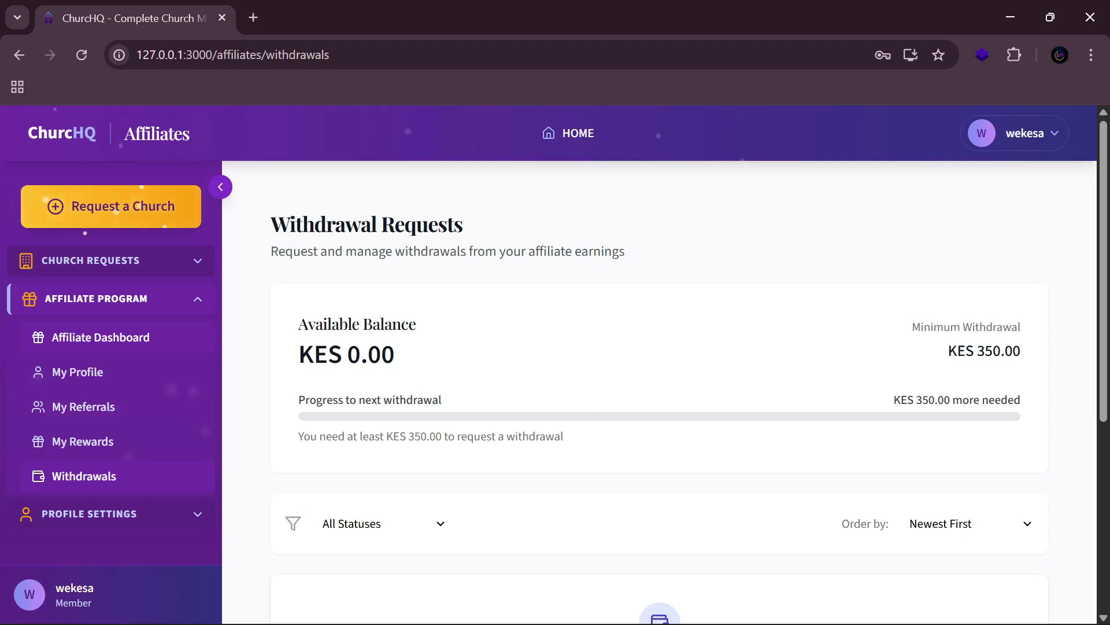
{"action": "left_click", "coordinate": [133, 510]}
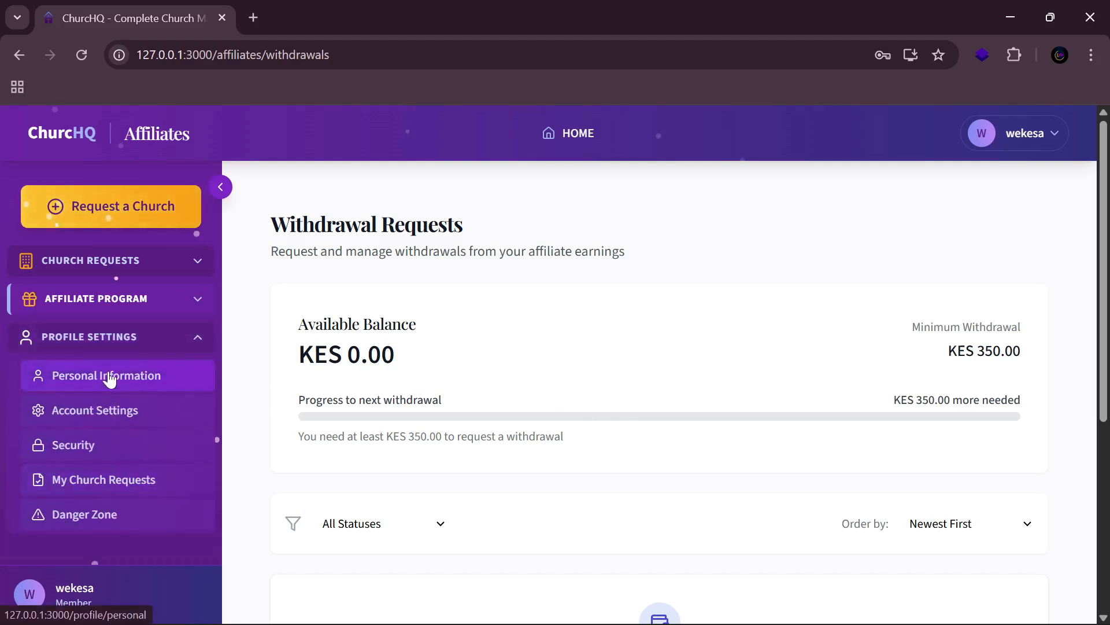
Step: View Personal Information, collapse Profile Settings, and go to the My Church Requests page
{"action": "left_click", "coordinate": [113, 376]}
{"action": "scroll", "coordinate": [868, 347], "scroll_direction": "down", "scroll_amount": 3}
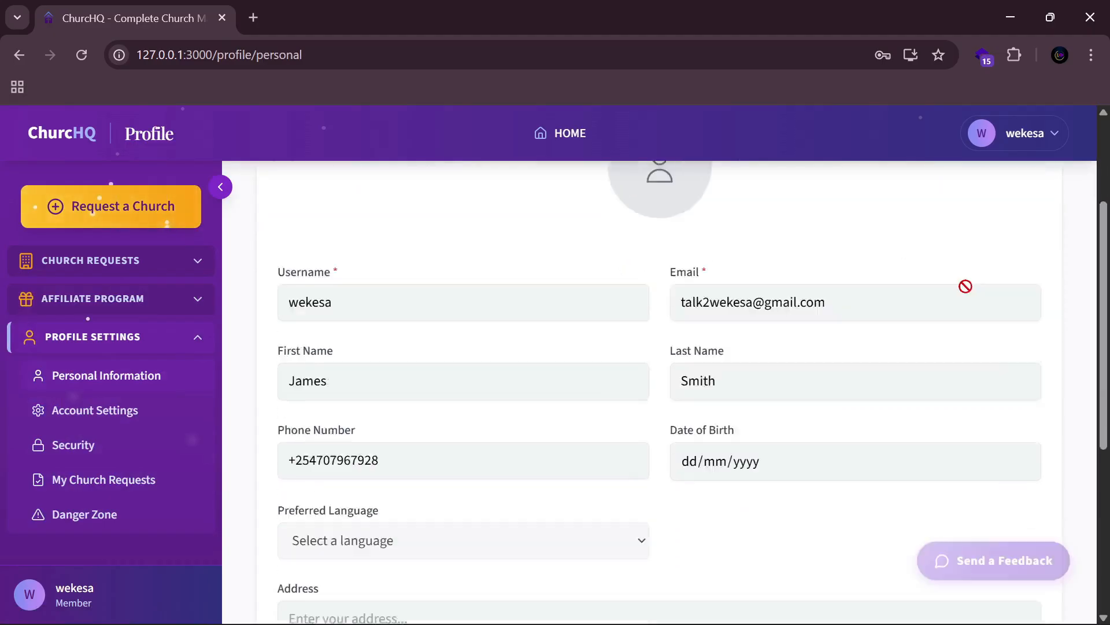
{"action": "scroll", "coordinate": [966, 285], "scroll_direction": "up", "scroll_amount": 3}
{"action": "left_click", "coordinate": [196, 342]}
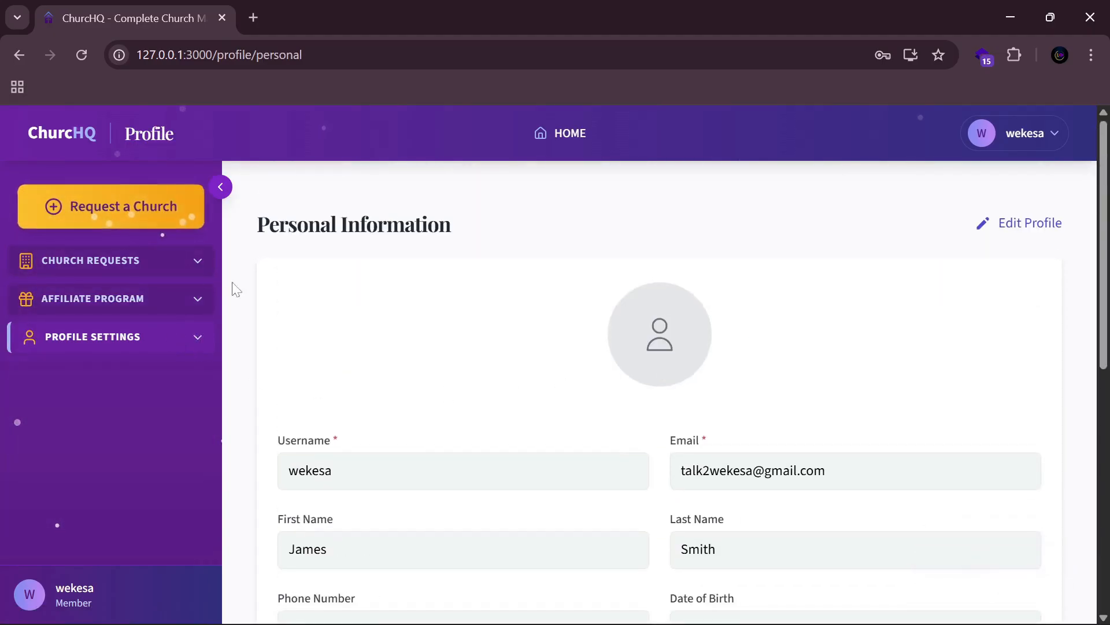
{"action": "left_click", "coordinate": [130, 208]}
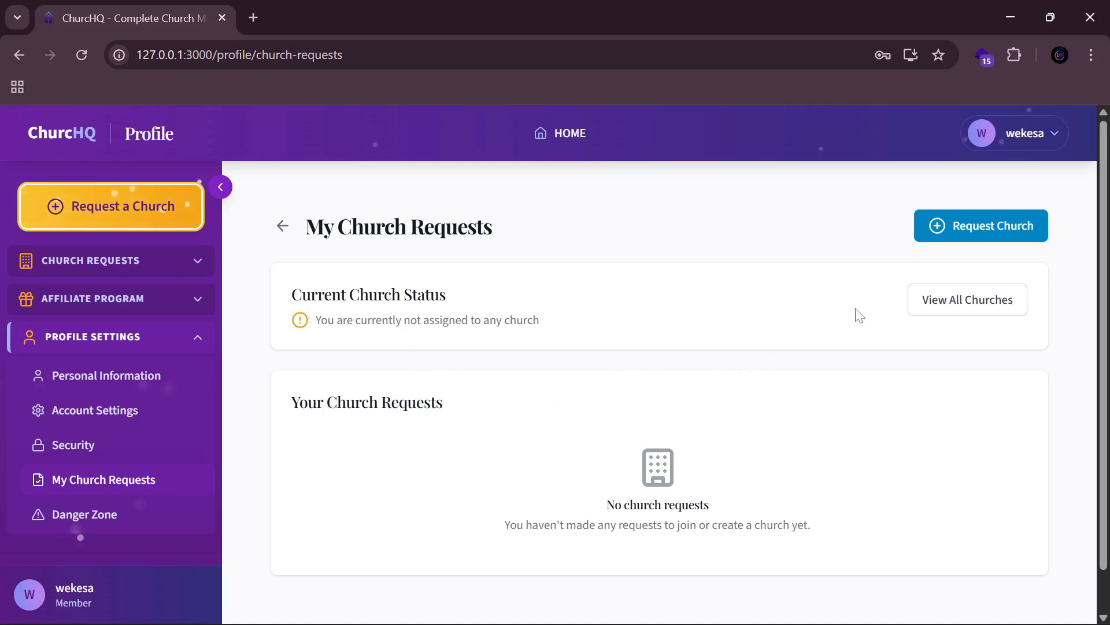
Step: Start a Request New Church form from the My Church Requests page
{"action": "left_click", "coordinate": [982, 227]}
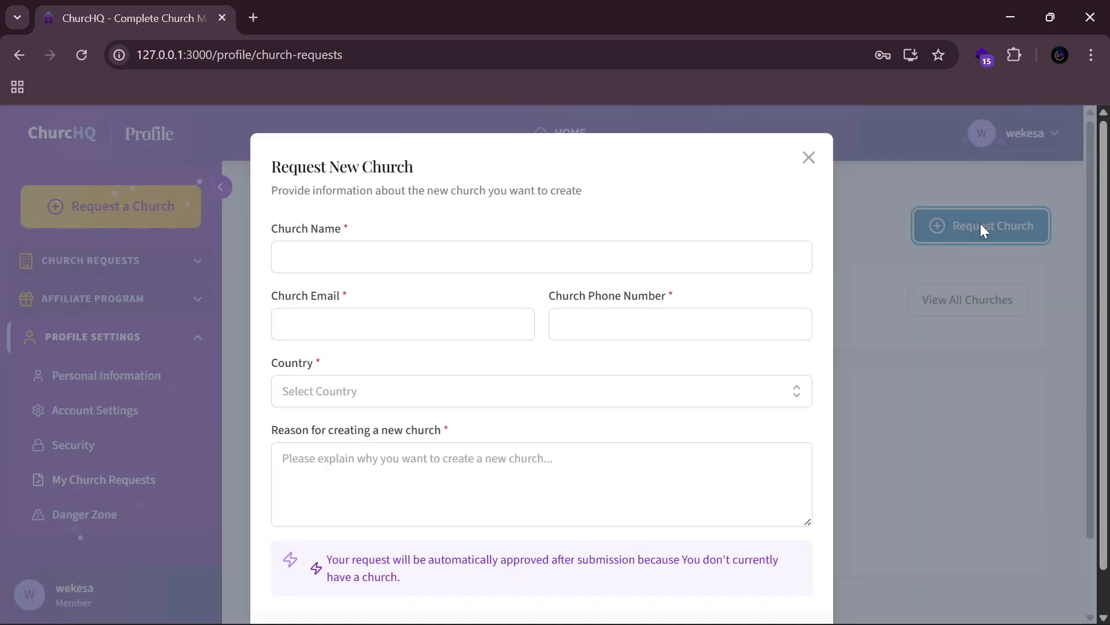
{"action": "scroll", "coordinate": [524, 413], "scroll_direction": "down", "scroll_amount": 2}
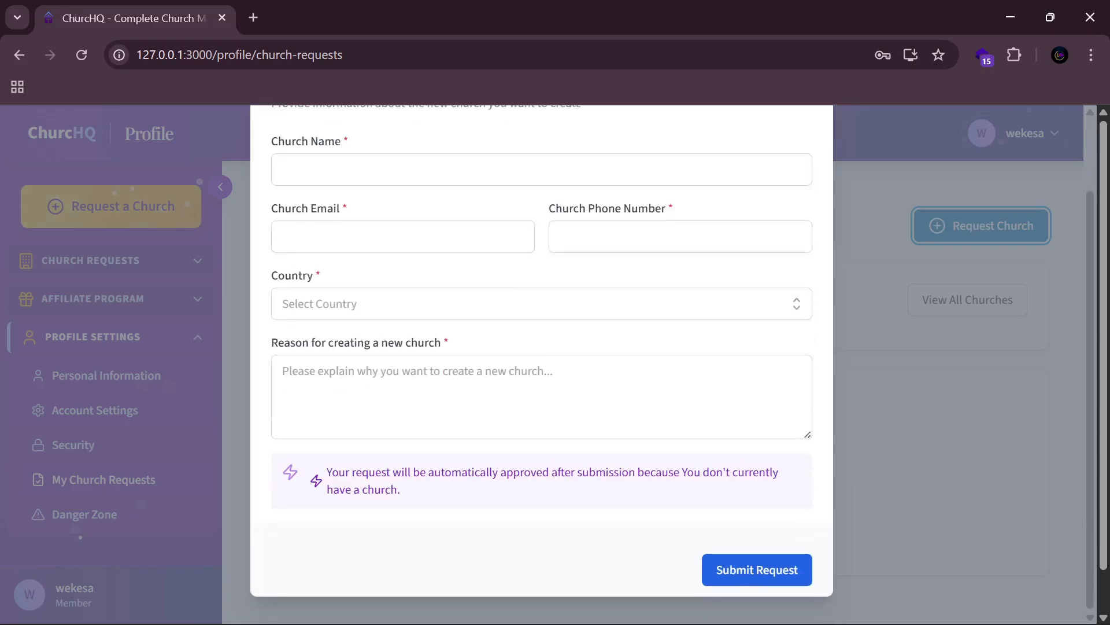
{"action": "scroll", "coordinate": [519, 415], "scroll_direction": "up", "scroll_amount": 2}
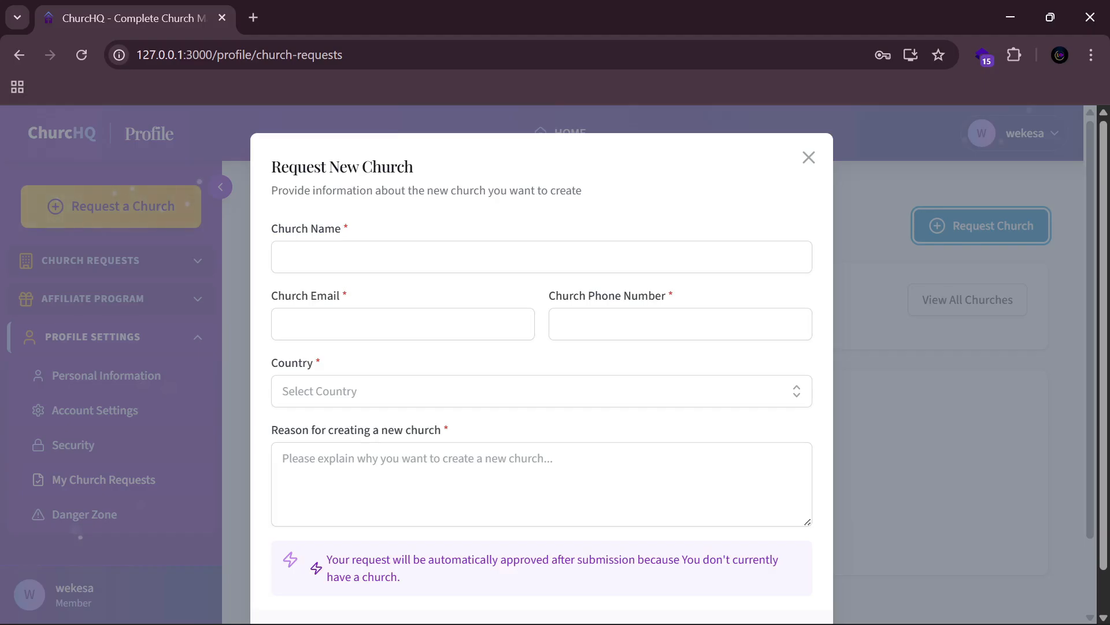
Step: Enter the church name Test Church, autofill its email and phone, and choose KENYA as country
{"action": "left_click", "coordinate": [376, 257]}
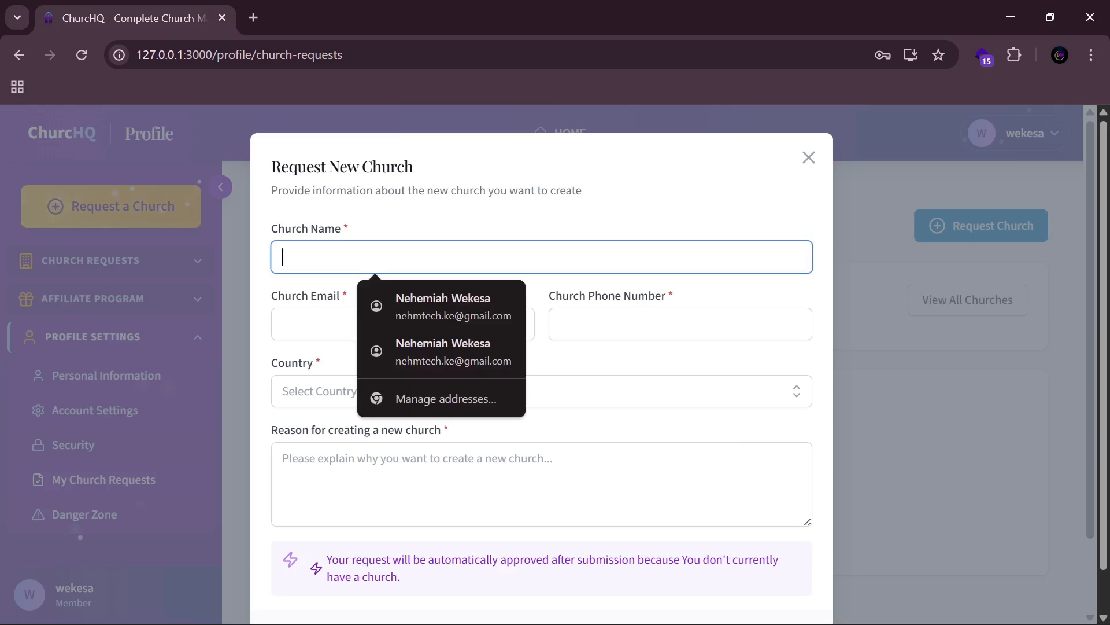
{"action": "type", "text": "Te"}
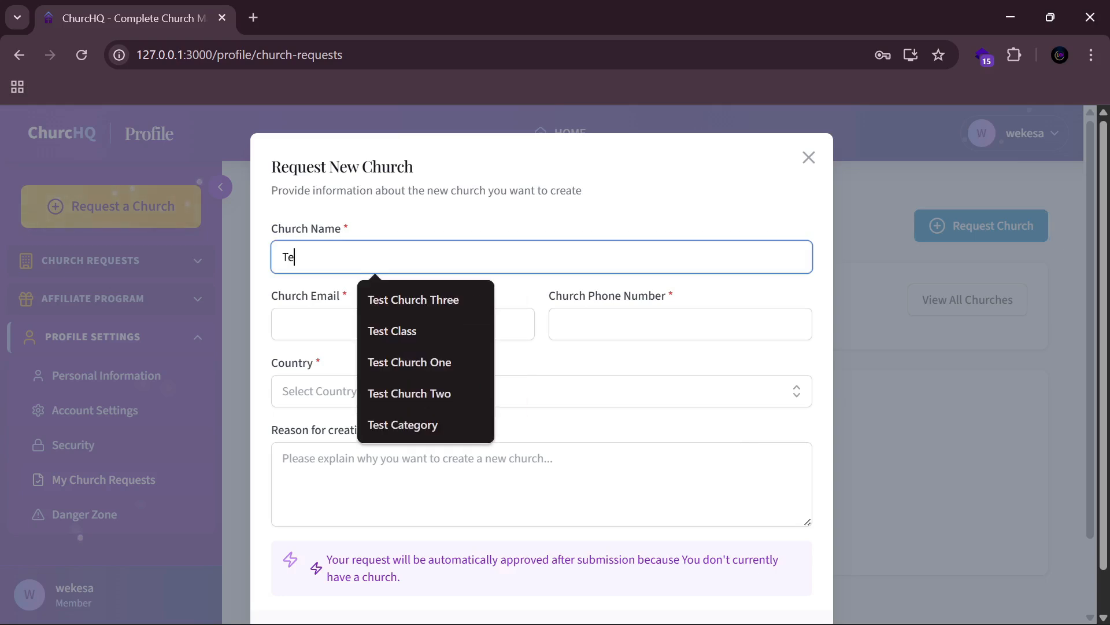
{"action": "type", "text": "st Church"}
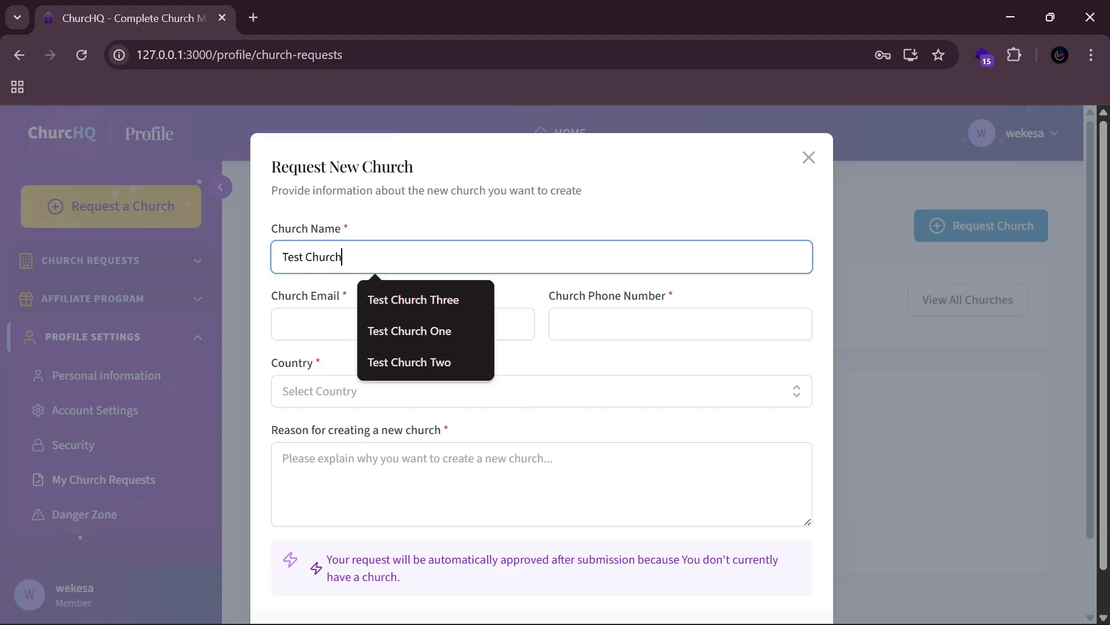
{"action": "left_click", "coordinate": [338, 324]}
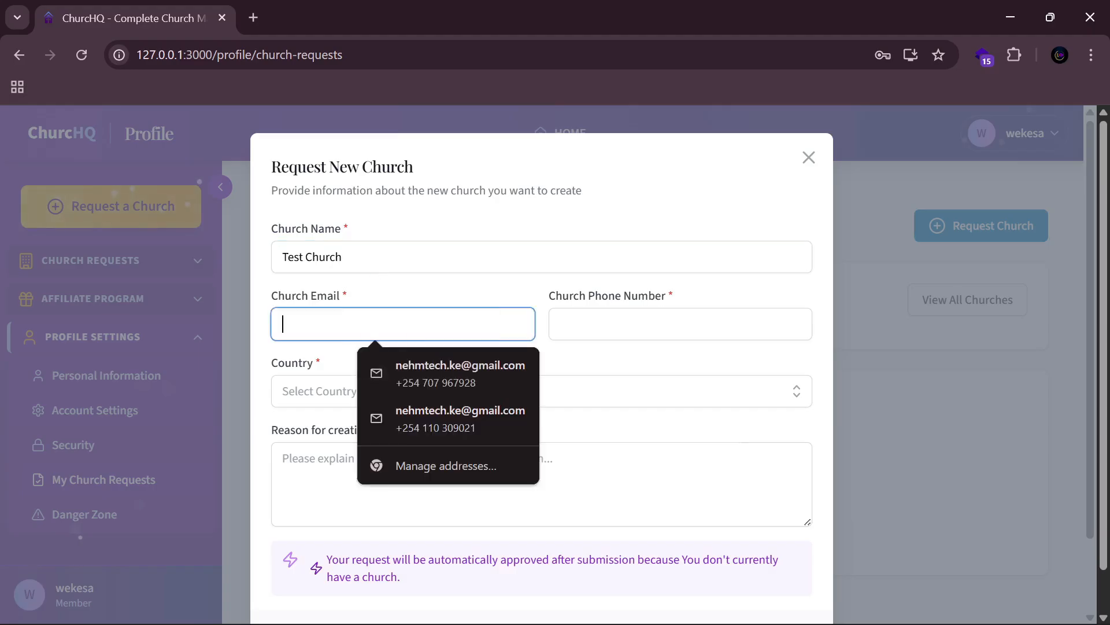
{"action": "left_click", "coordinate": [457, 383]}
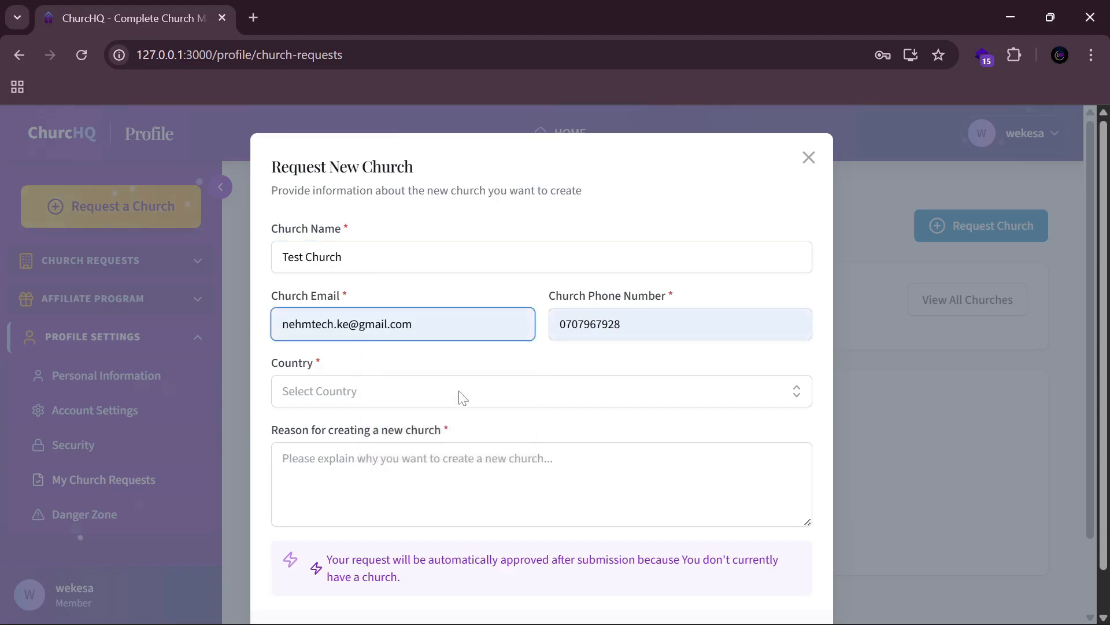
{"action": "left_click", "coordinate": [459, 390]}
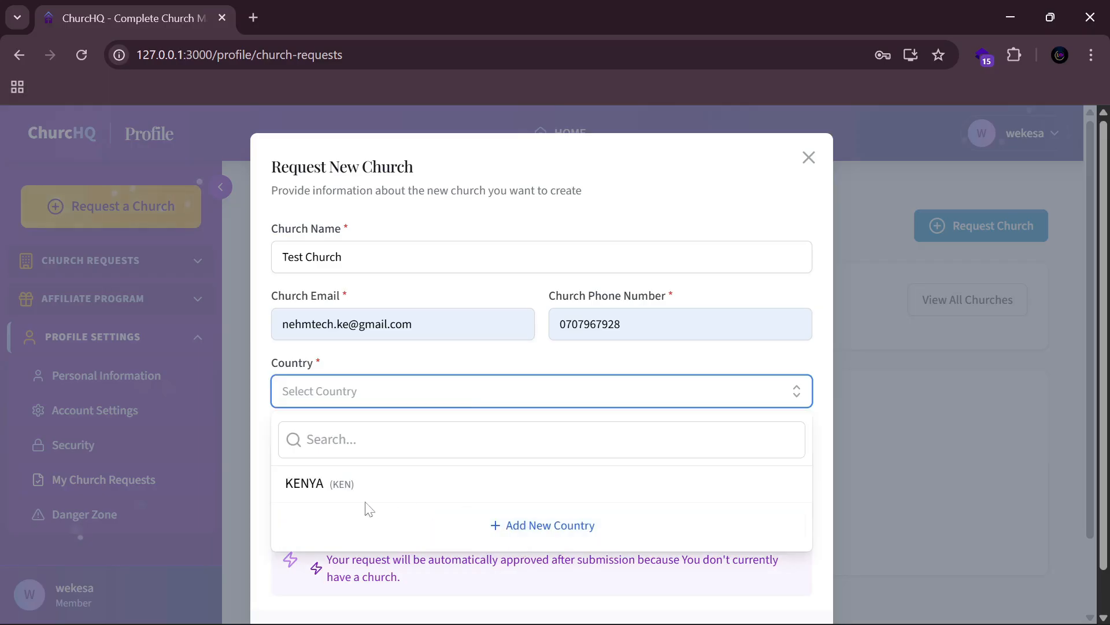
{"action": "left_click", "coordinate": [385, 489]}
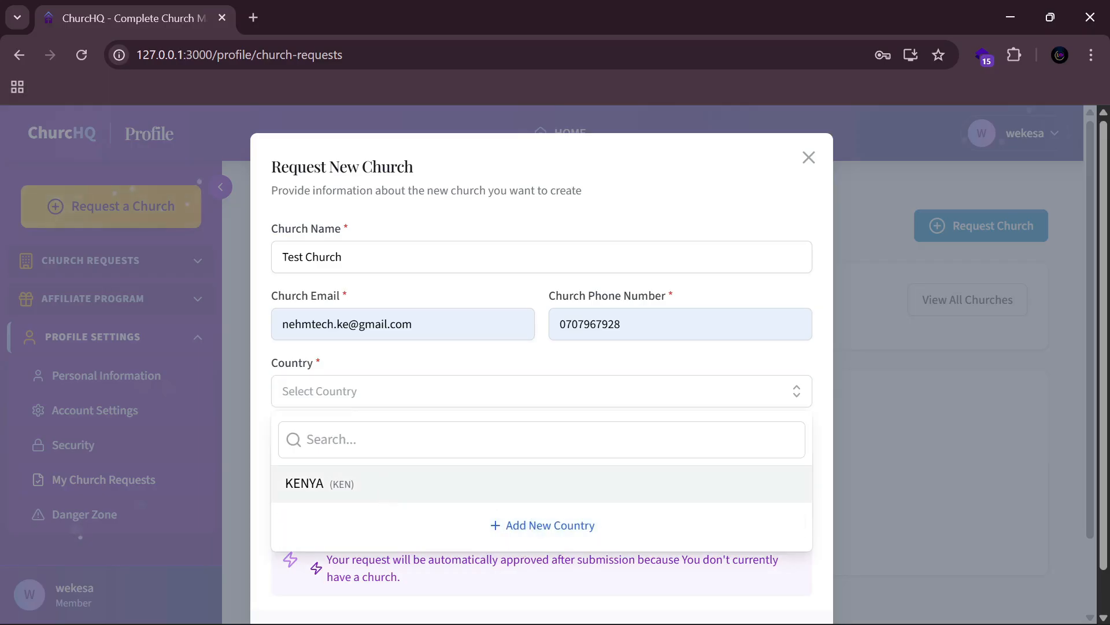
Step: Write the reason for the new church and submit the request
{"action": "left_click", "coordinate": [386, 487]}
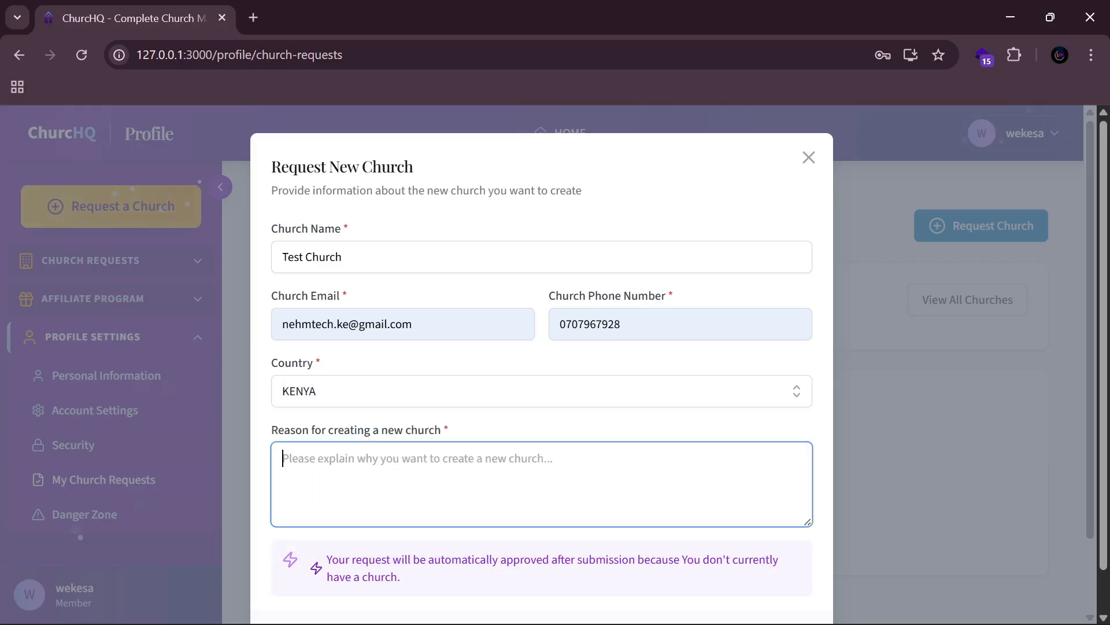
{"action": "scroll", "coordinate": [393, 419], "scroll_direction": "down", "scroll_amount": 2}
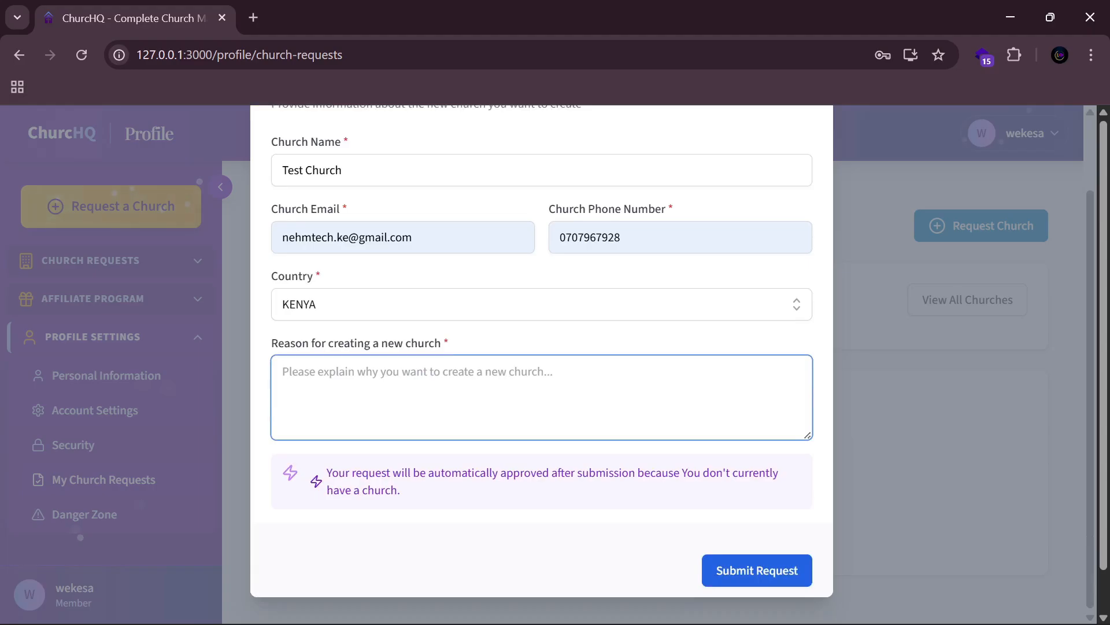
{"action": "type", "text": "To manage church operation"}
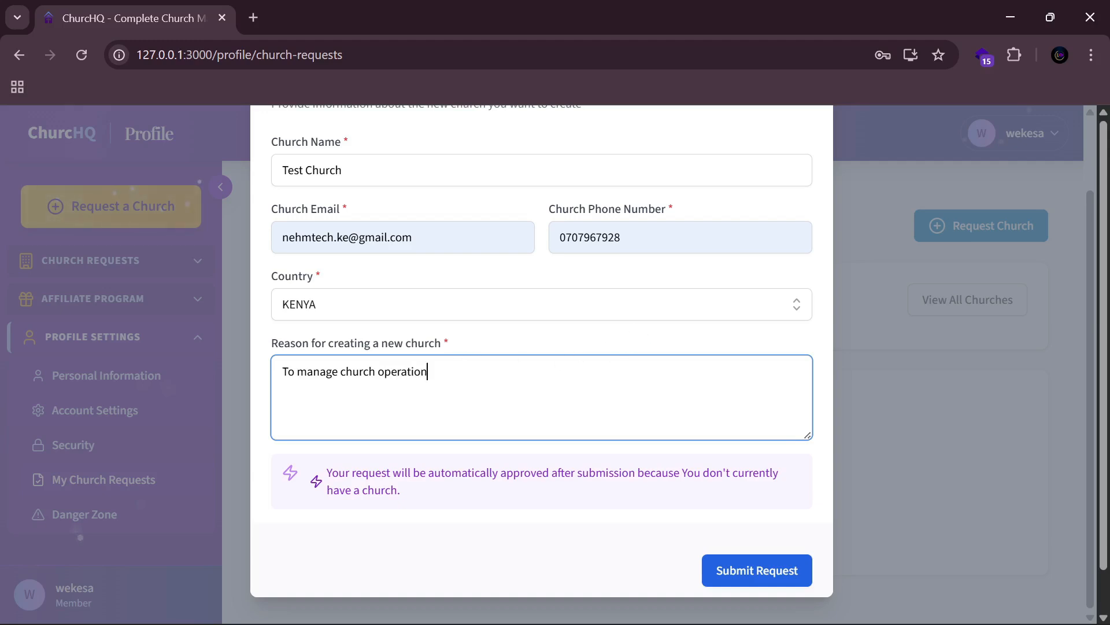
{"action": "scroll", "coordinate": [632, 365], "scroll_direction": "up", "scroll_amount": 2}
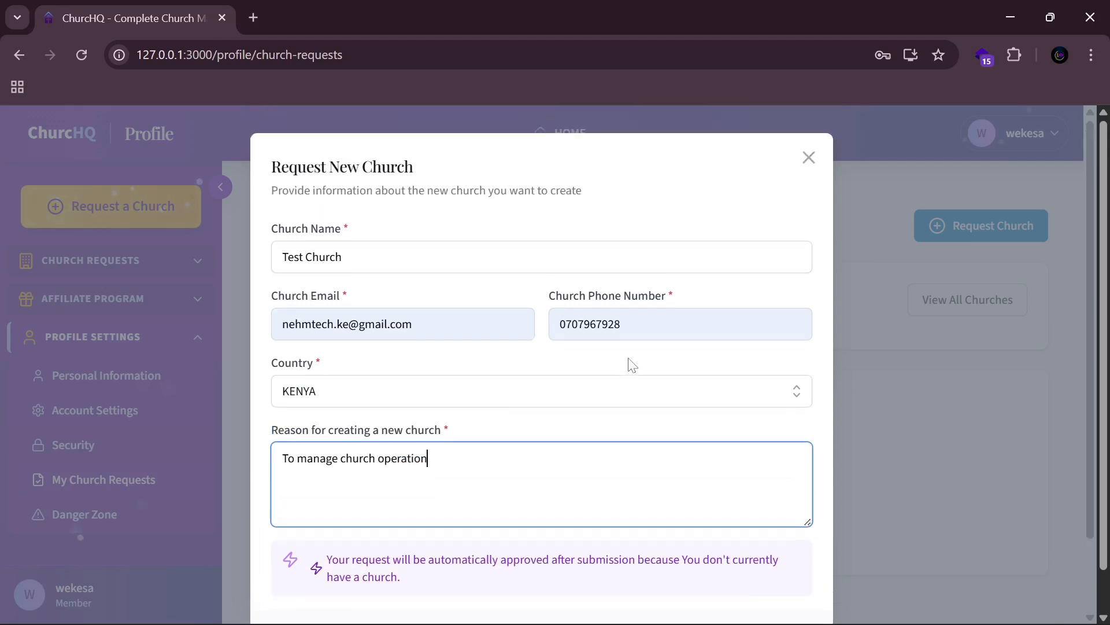
{"action": "scroll", "coordinate": [617, 236], "scroll_direction": "down", "scroll_amount": 2}
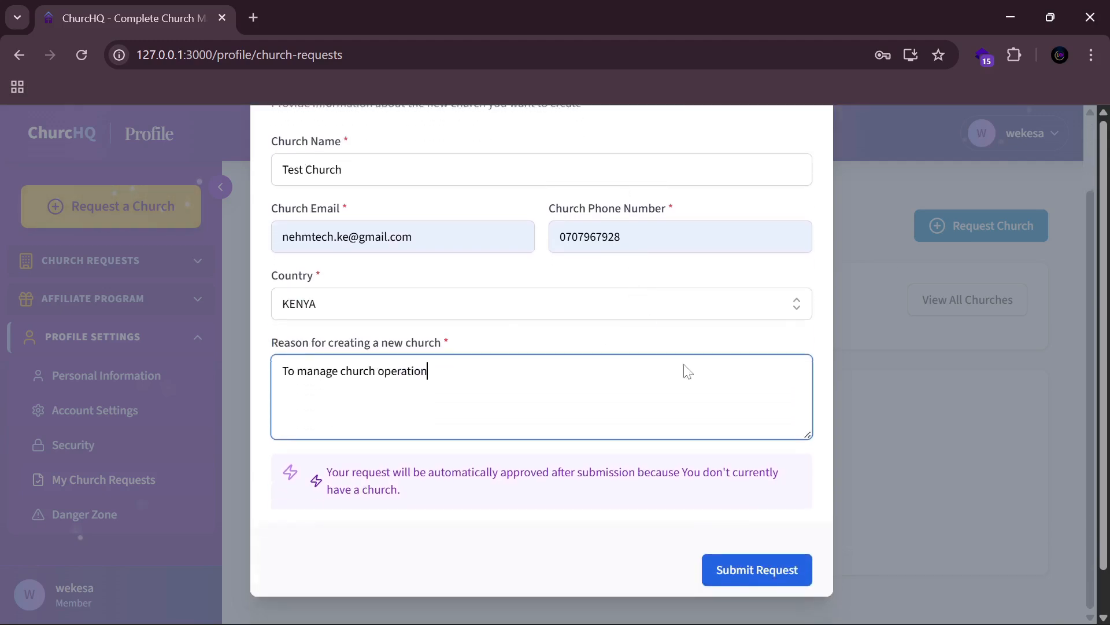
{"action": "left_click", "coordinate": [775, 563]}
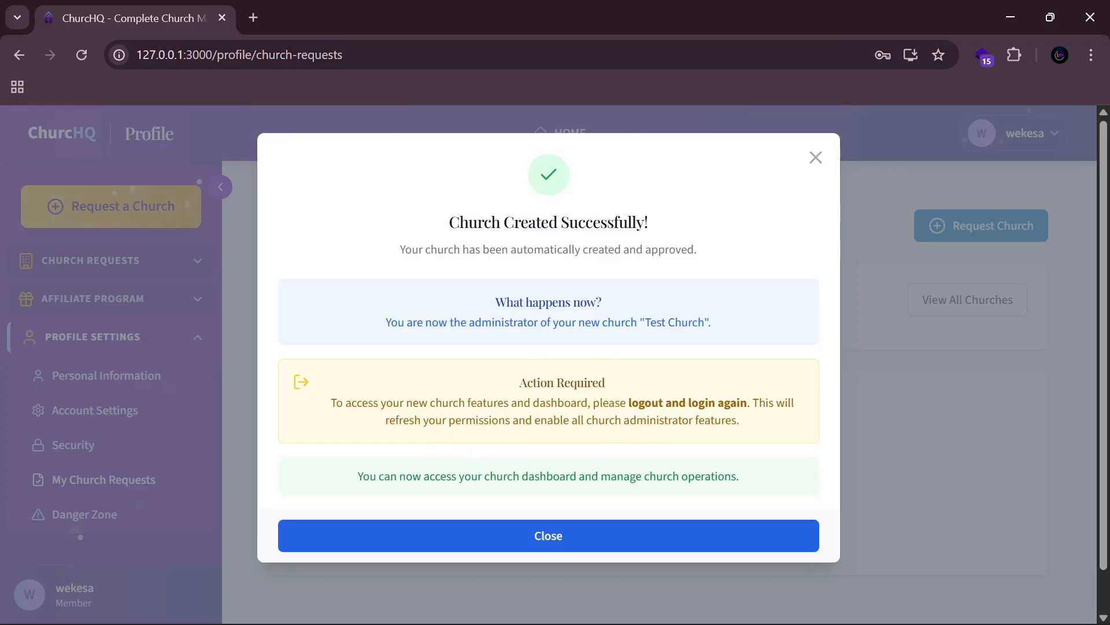
Step: Dismiss the church-created confirmation, collapse Profile Settings, and reload to refresh permissions
{"action": "left_click", "coordinate": [187, 231]}
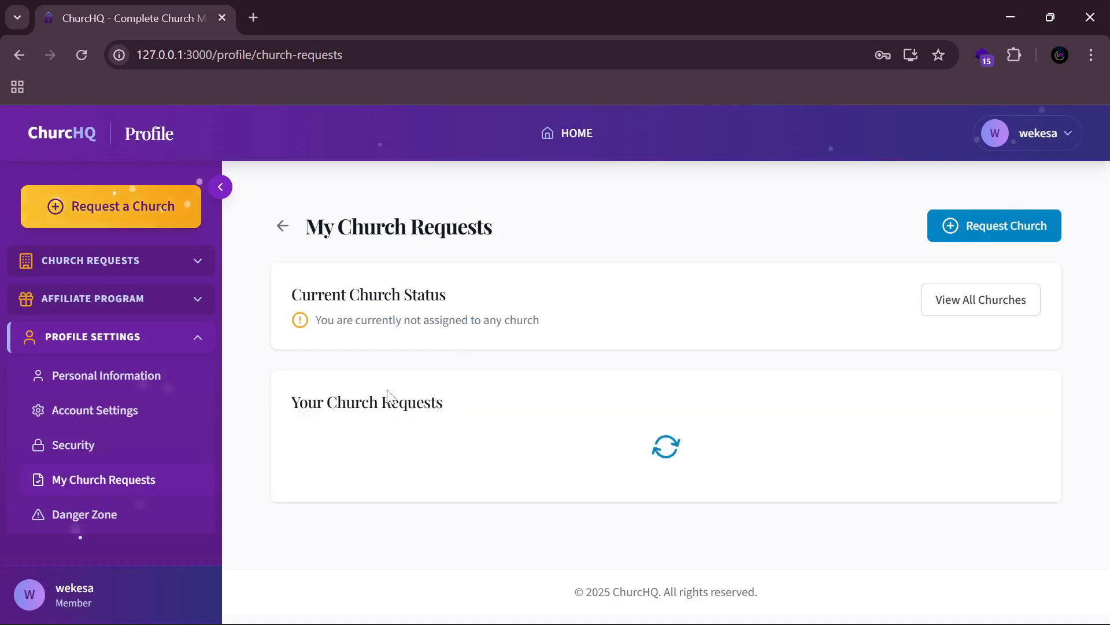
{"action": "left_click", "coordinate": [193, 347]}
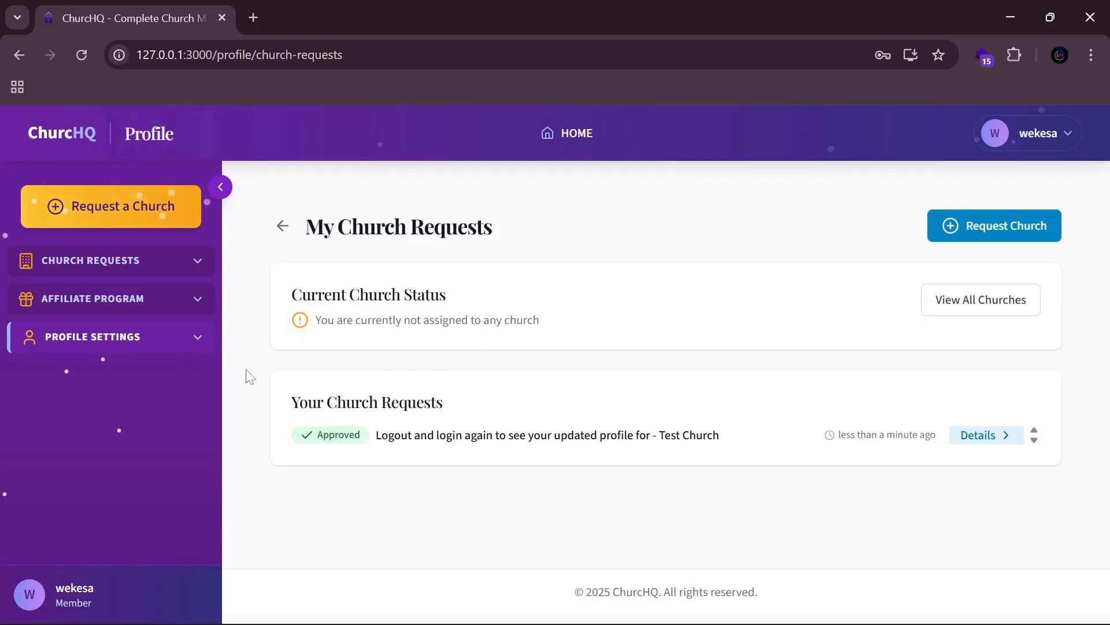
{"action": "left_click", "coordinate": [83, 60]}
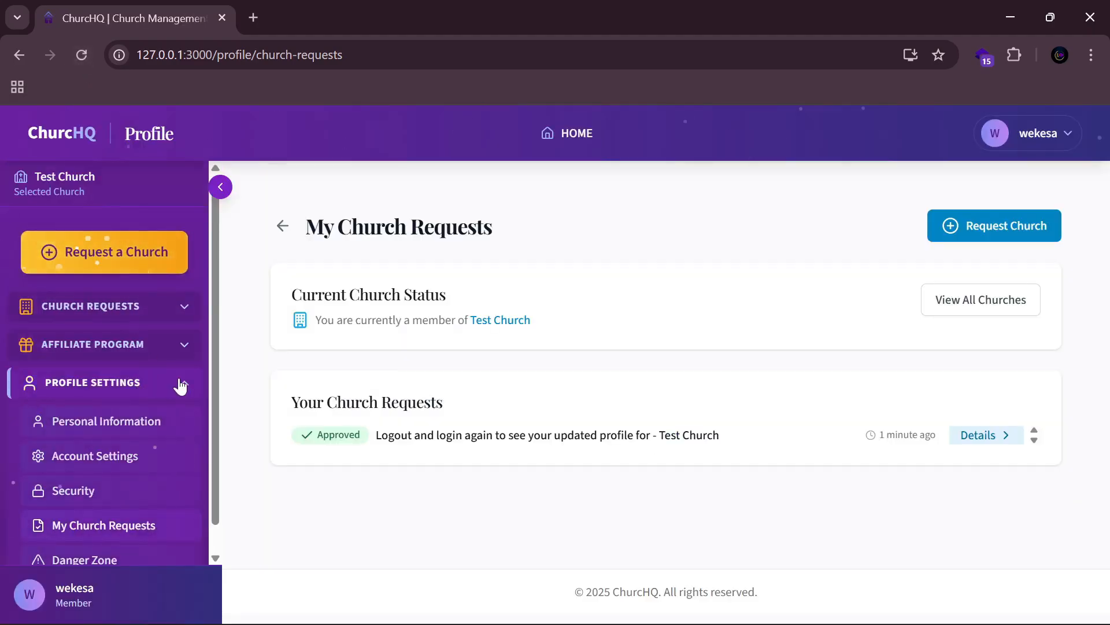
{"action": "left_click", "coordinate": [180, 384]}
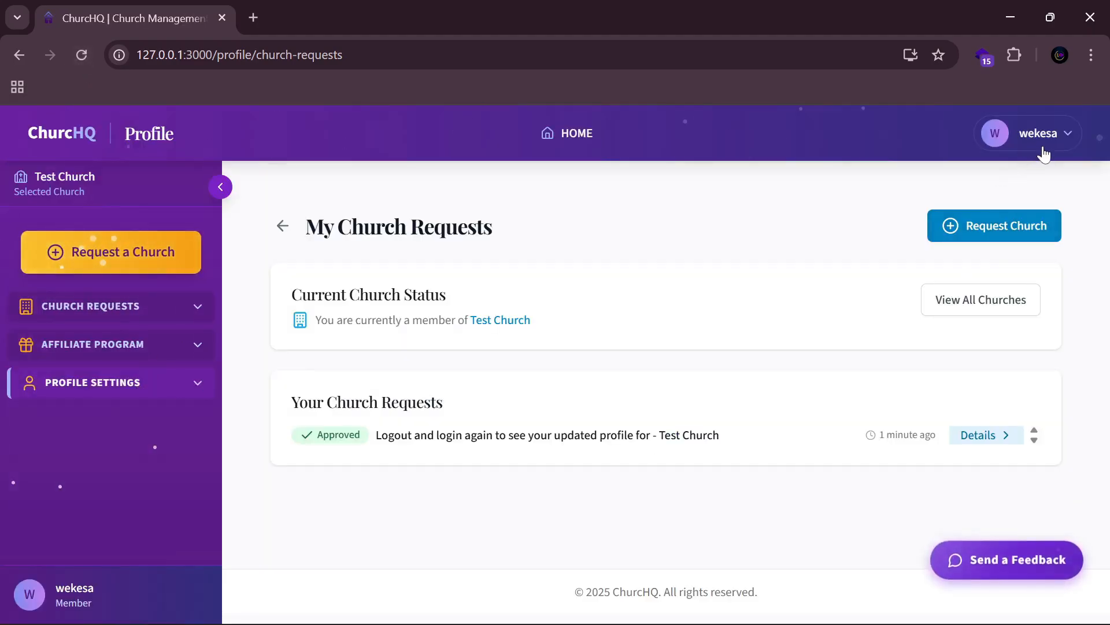
Step: Sign out, then sign back in with the account password to get Local Admin access
{"action": "left_click", "coordinate": [1038, 138]}
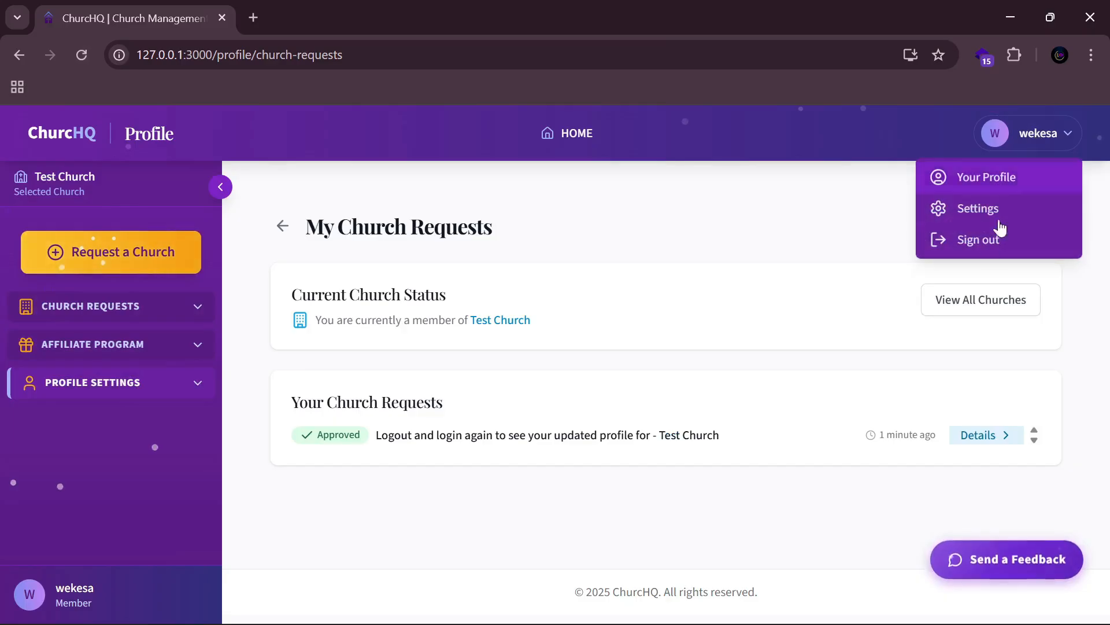
{"action": "left_click", "coordinate": [973, 237]}
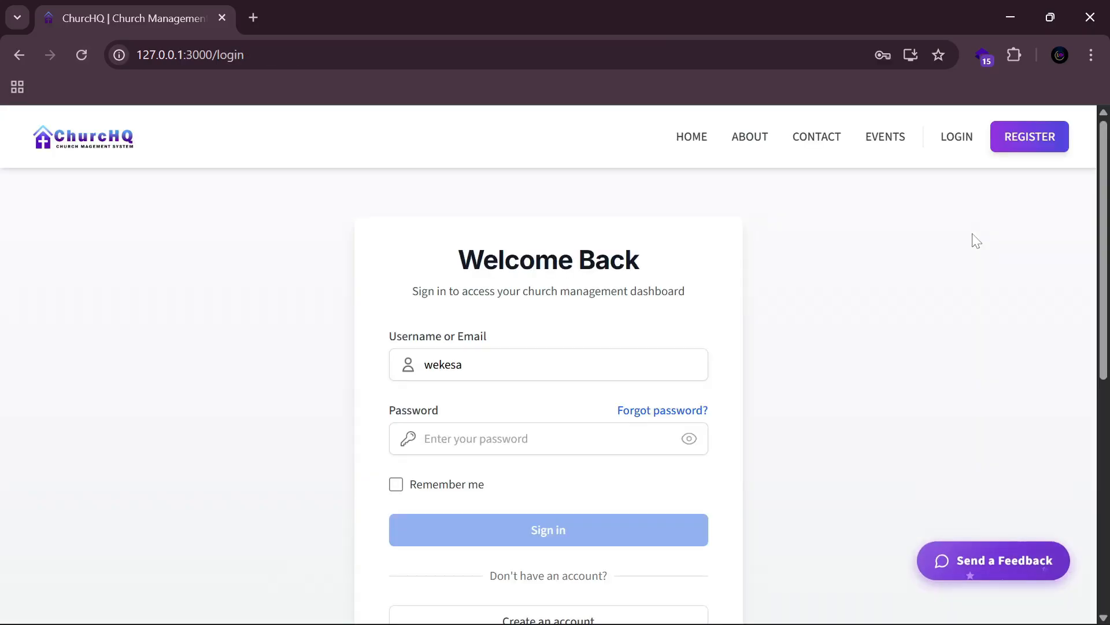
{"action": "left_click", "coordinate": [520, 438]}
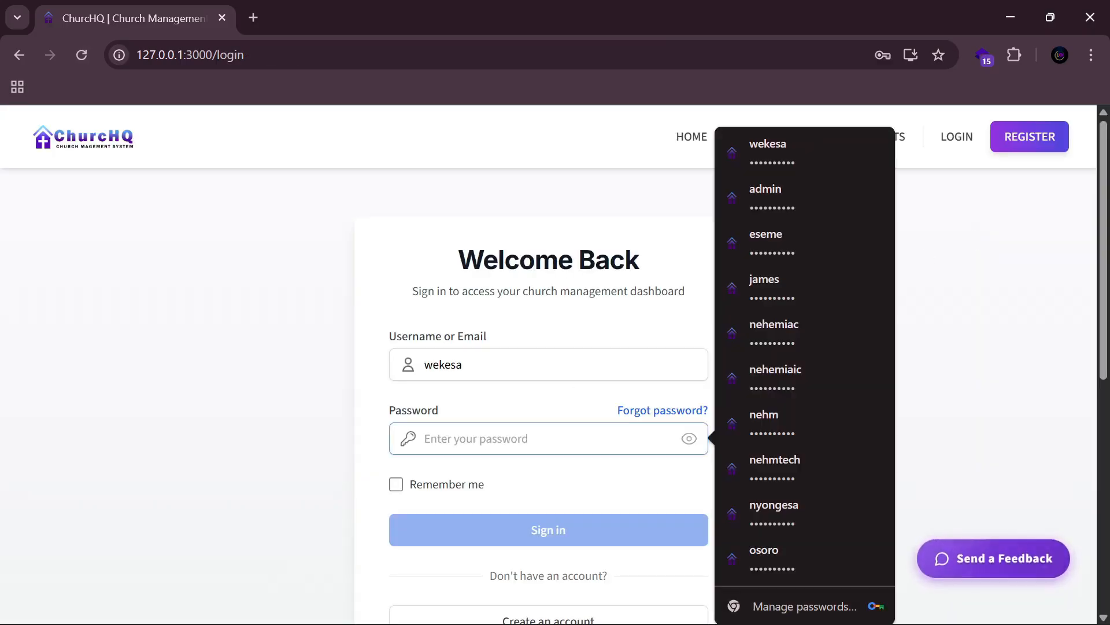
{"action": "type", "text": "•••••"}
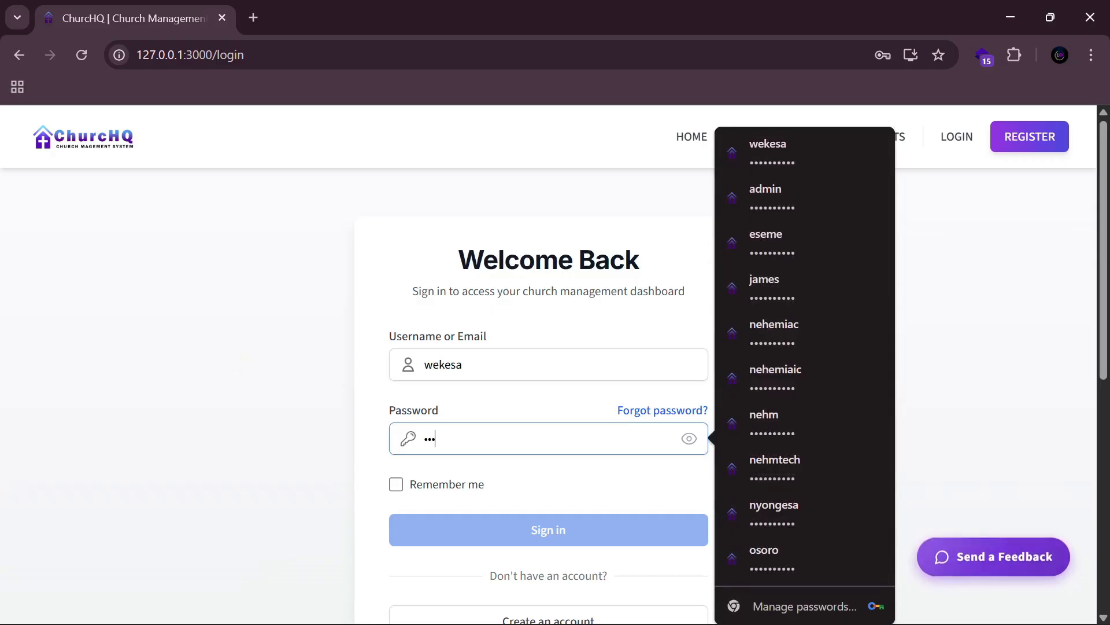
{"action": "type", "text": "•••••"}
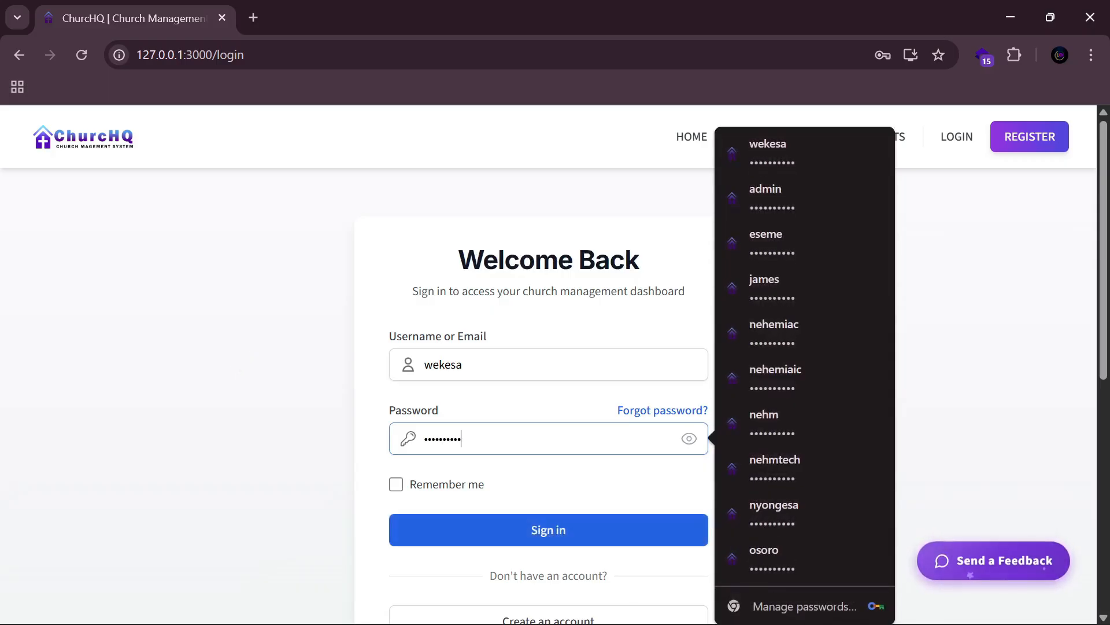
{"action": "left_click", "coordinate": [481, 526]}
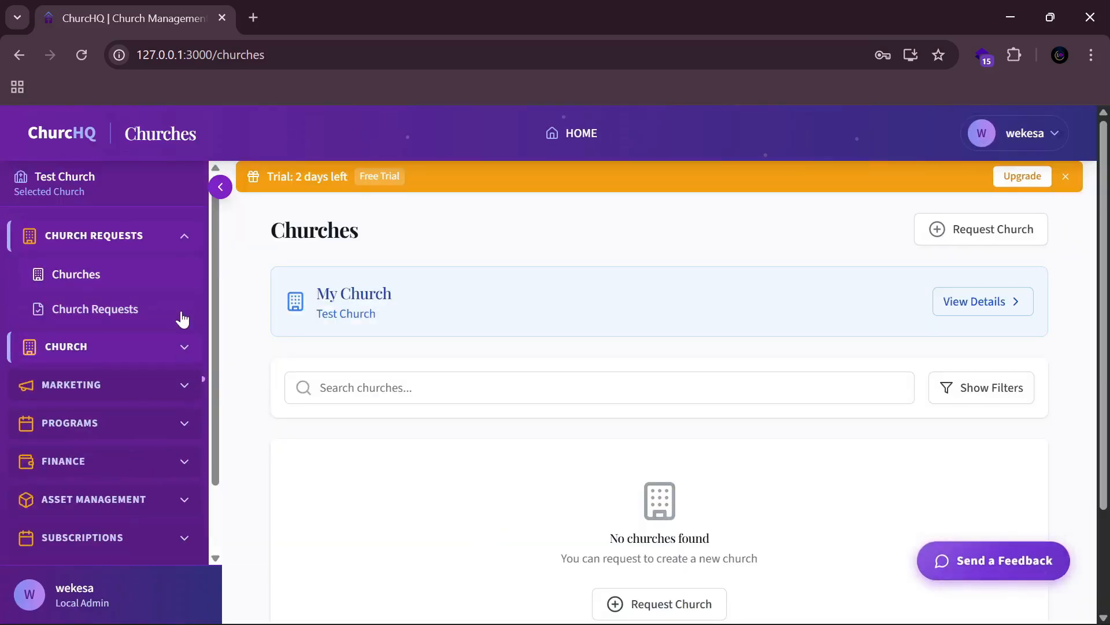
Step: Browse the sidebar's Church Management, Marketing, Asset Management and Subscriptions sections, leaving Church expanded
{"action": "left_click", "coordinate": [186, 247]}
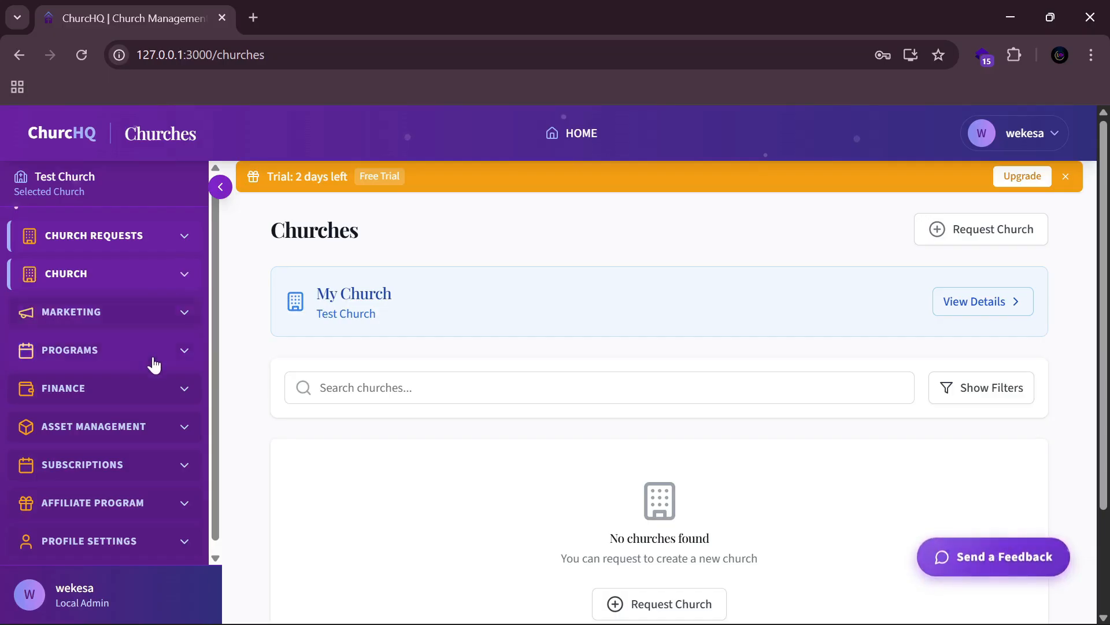
{"action": "left_click", "coordinate": [183, 277]}
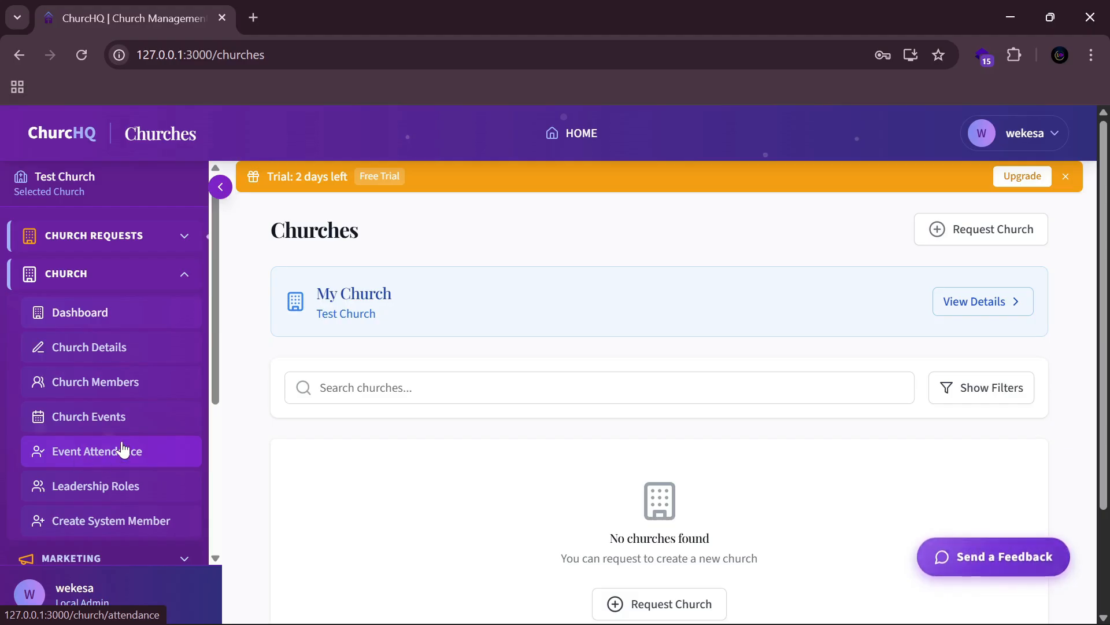
{"action": "scroll", "coordinate": [120, 449], "scroll_direction": "down", "scroll_amount": 3}
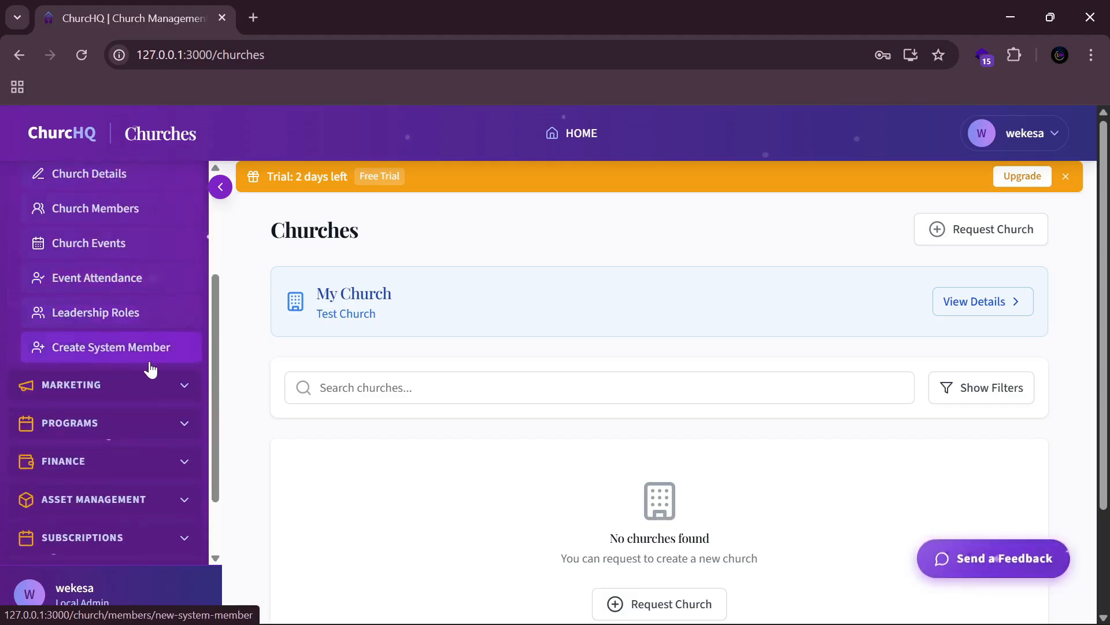
{"action": "scroll", "coordinate": [150, 368], "scroll_direction": "up", "scroll_amount": 3}
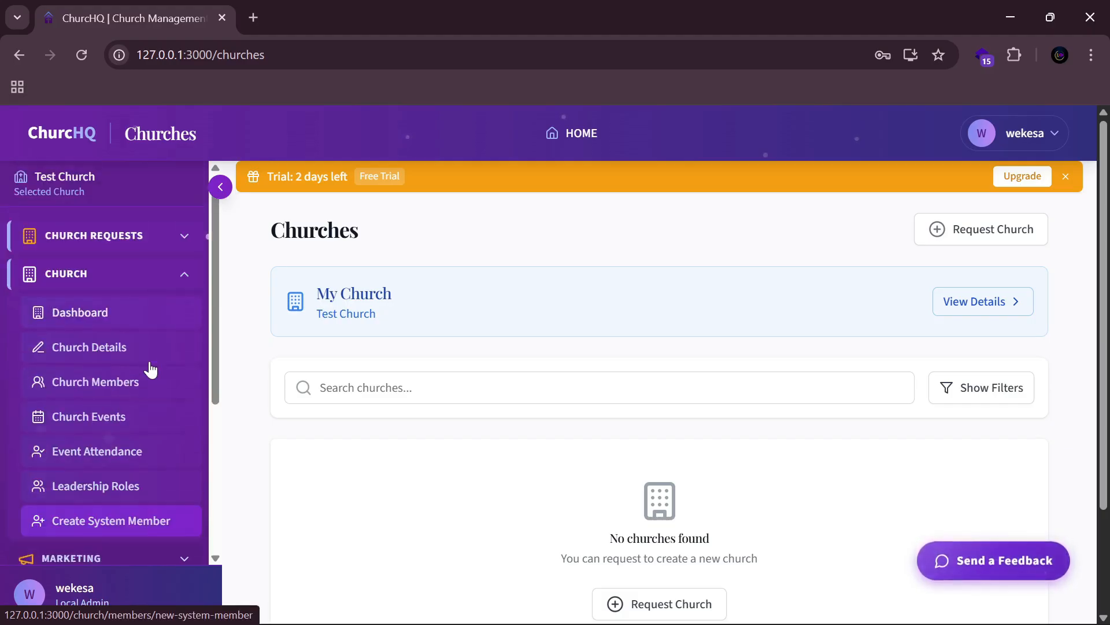
{"action": "left_click", "coordinate": [189, 280]}
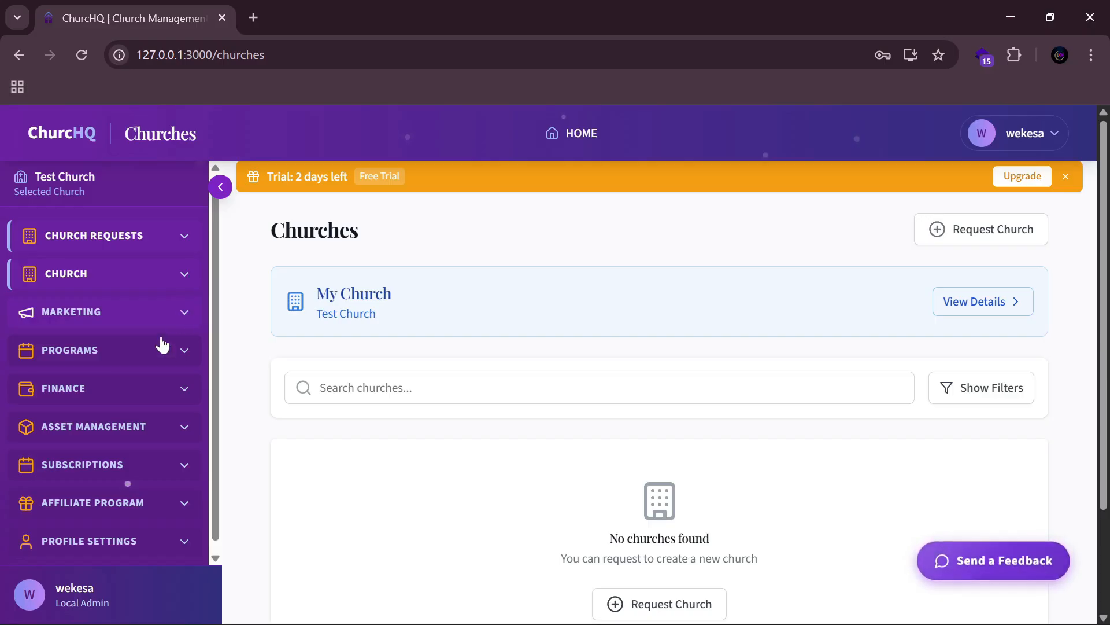
{"action": "left_click", "coordinate": [171, 322]}
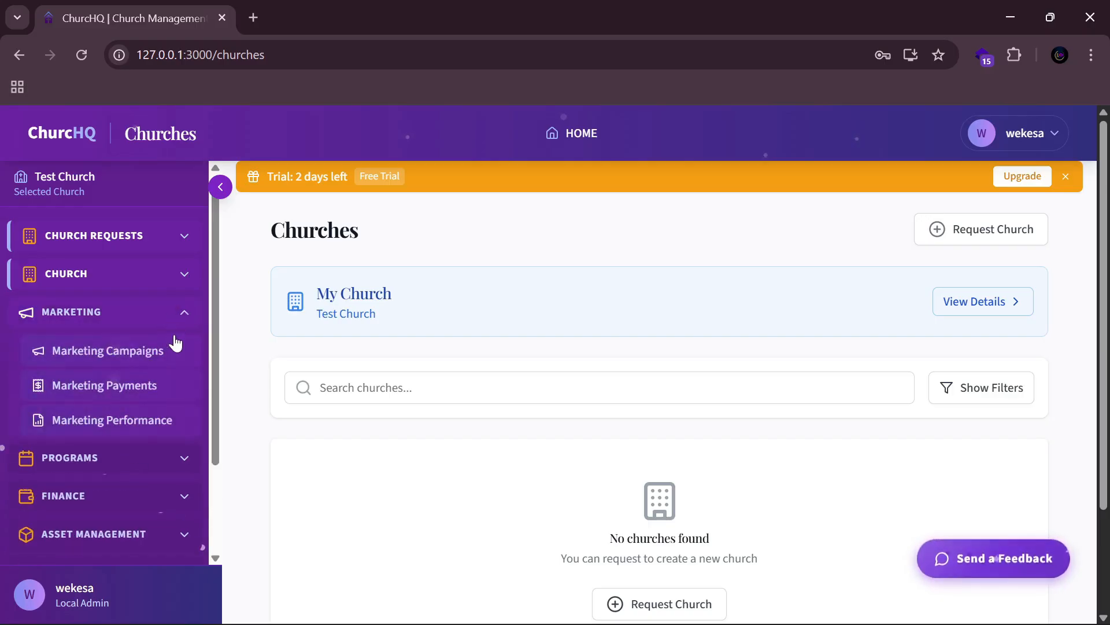
{"action": "left_click", "coordinate": [186, 318]}
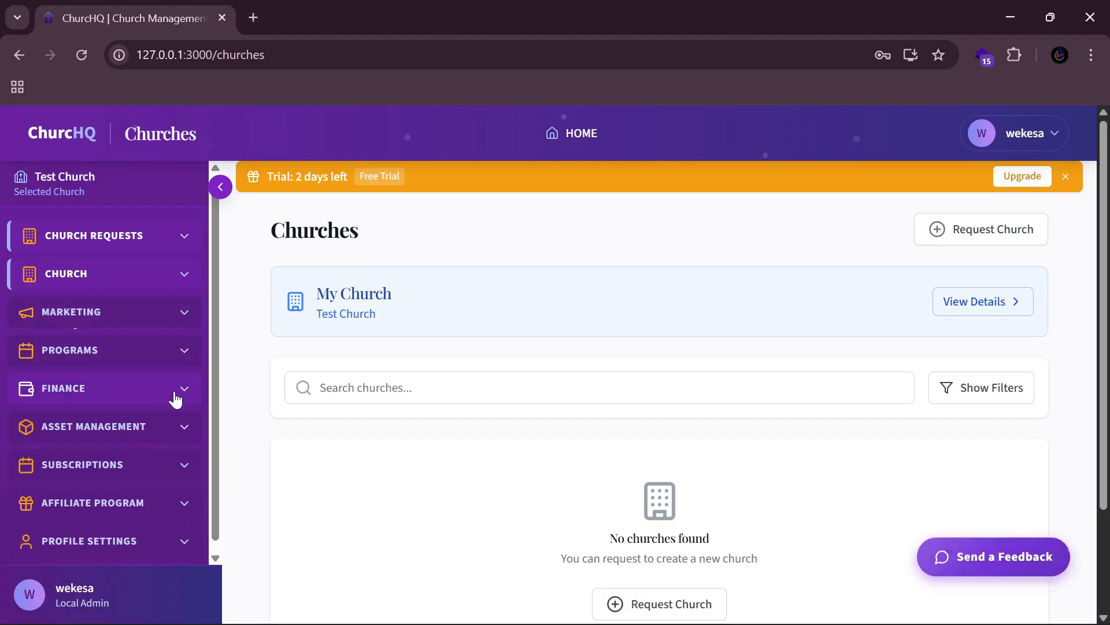
{"action": "left_click", "coordinate": [150, 439]}
{"action": "left_click", "coordinate": [149, 440]}
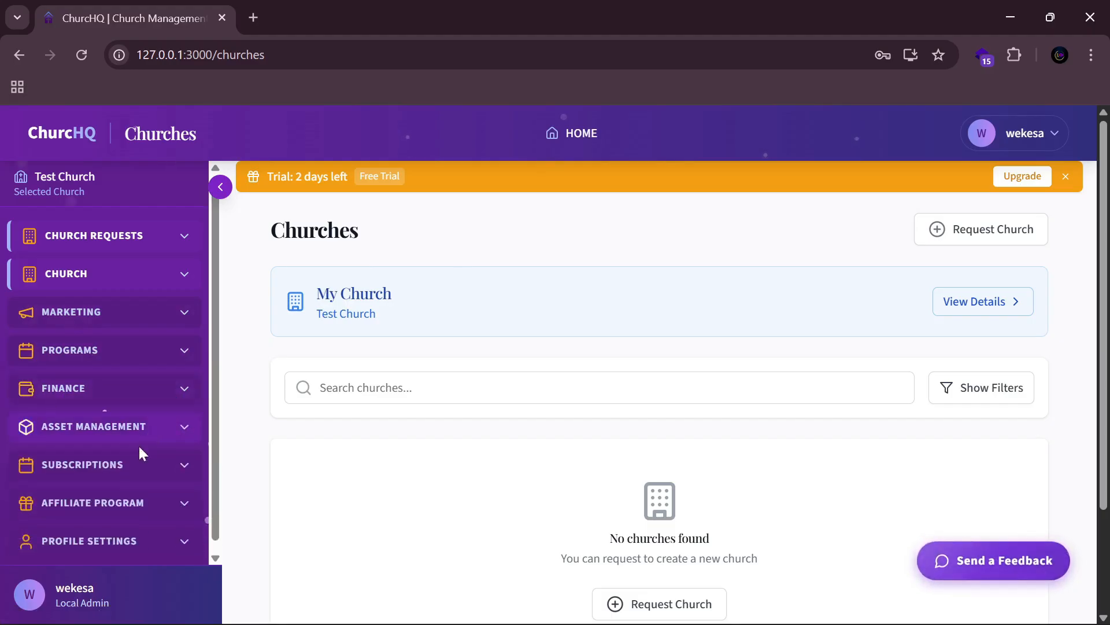
{"action": "left_click", "coordinate": [117, 472]}
{"action": "left_click", "coordinate": [117, 471]}
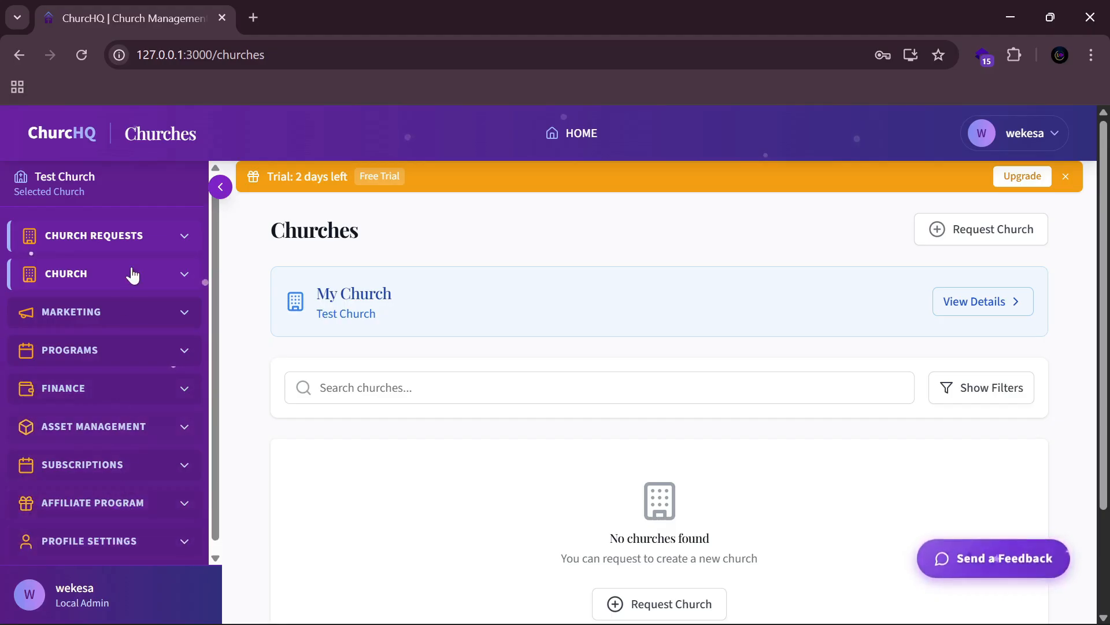
{"action": "left_click", "coordinate": [161, 282]}
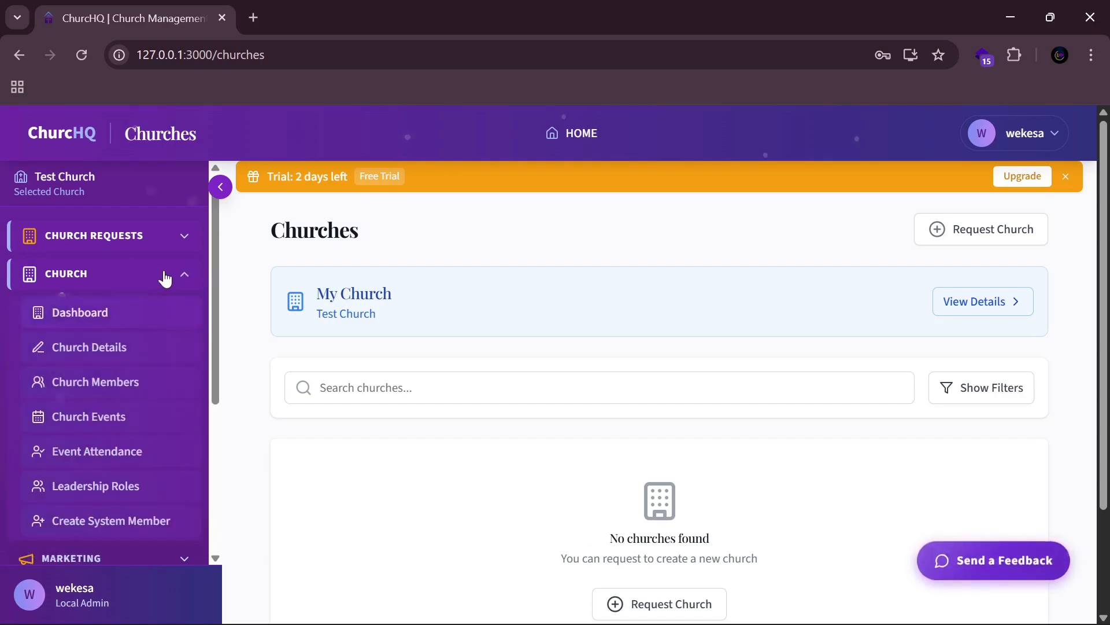
Step: Open the Test Church Dashboard and review its cards showing 0 members, students and home cells
{"action": "left_click", "coordinate": [133, 328]}
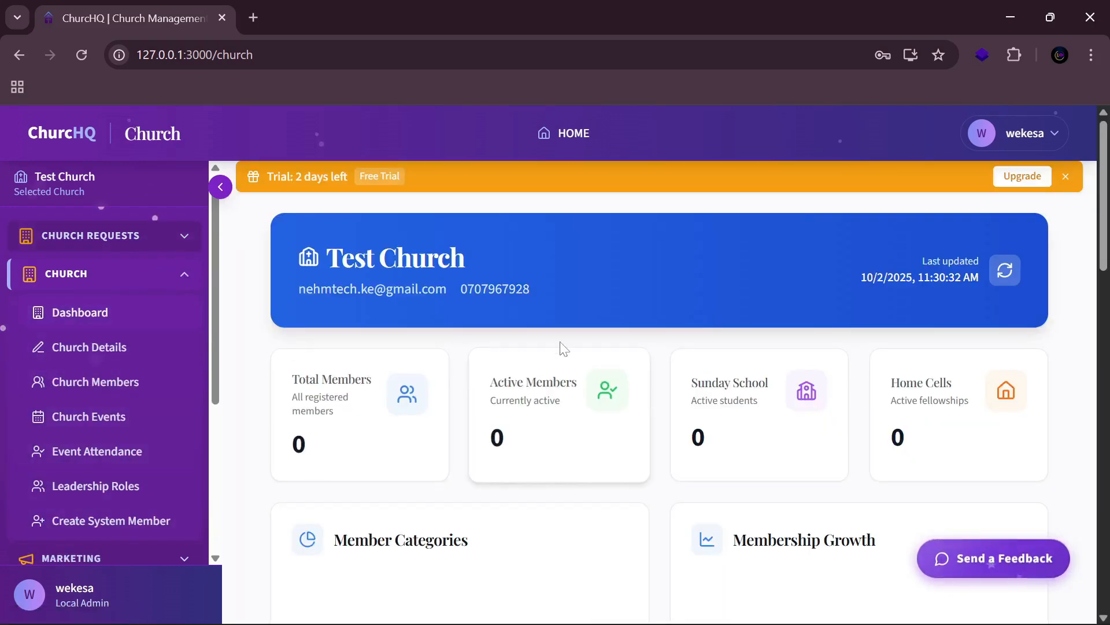
{"action": "scroll", "coordinate": [501, 329], "scroll_direction": "down", "scroll_amount": 1}
{"action": "scroll", "coordinate": [691, 354], "scroll_direction": "down", "scroll_amount": 8}
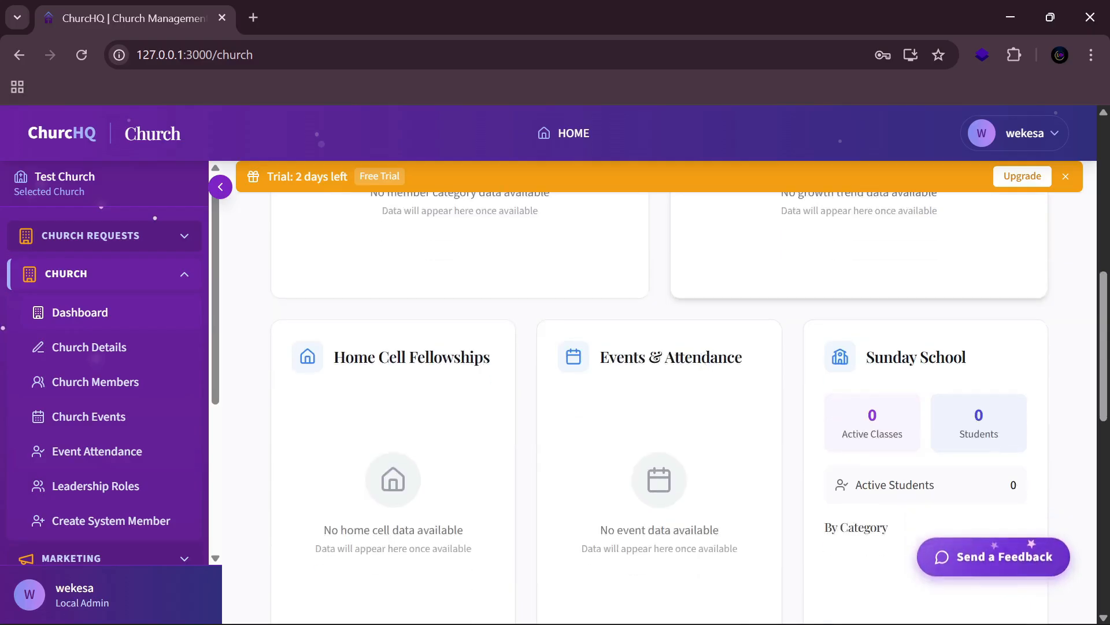
{"action": "scroll", "coordinate": [700, 361], "scroll_direction": "up", "scroll_amount": 6}
{"action": "scroll", "coordinate": [701, 359], "scroll_direction": "up", "scroll_amount": 3}
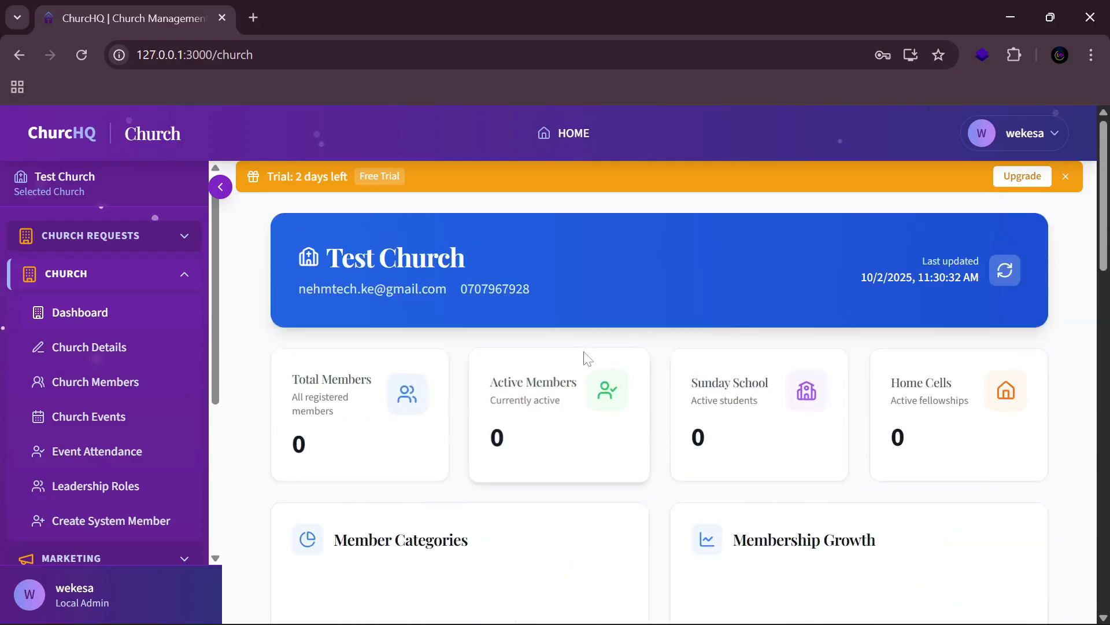
{"action": "scroll", "coordinate": [628, 365], "scroll_direction": "down", "scroll_amount": 5}
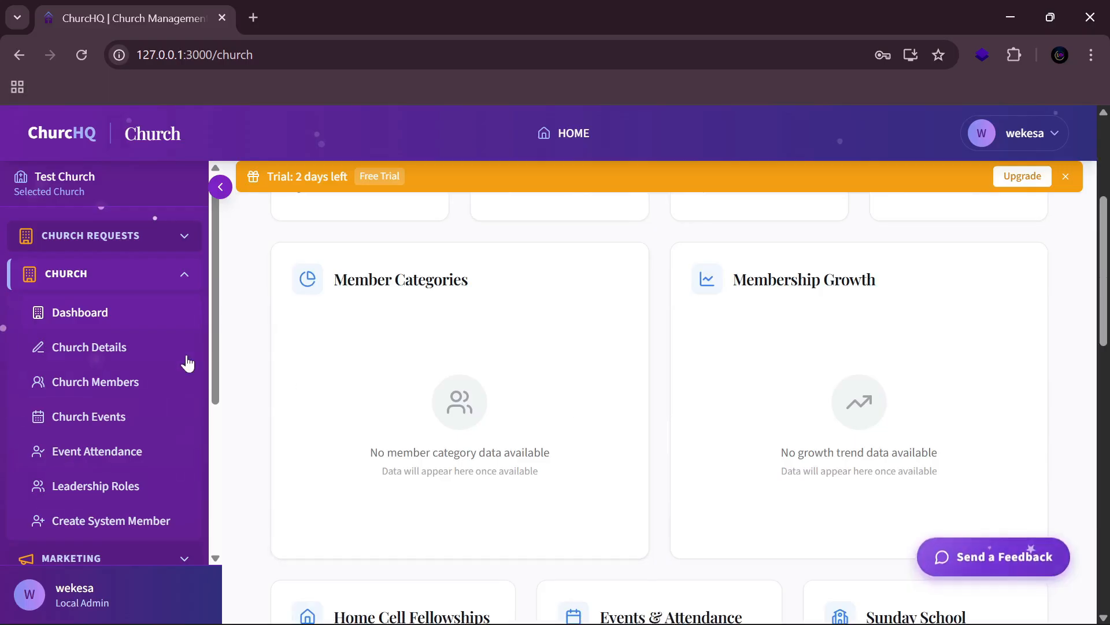
Step: Review Test Church in KENYA and its Test Church Branch with capacity 100 on Church Details
{"action": "left_click", "coordinate": [132, 357]}
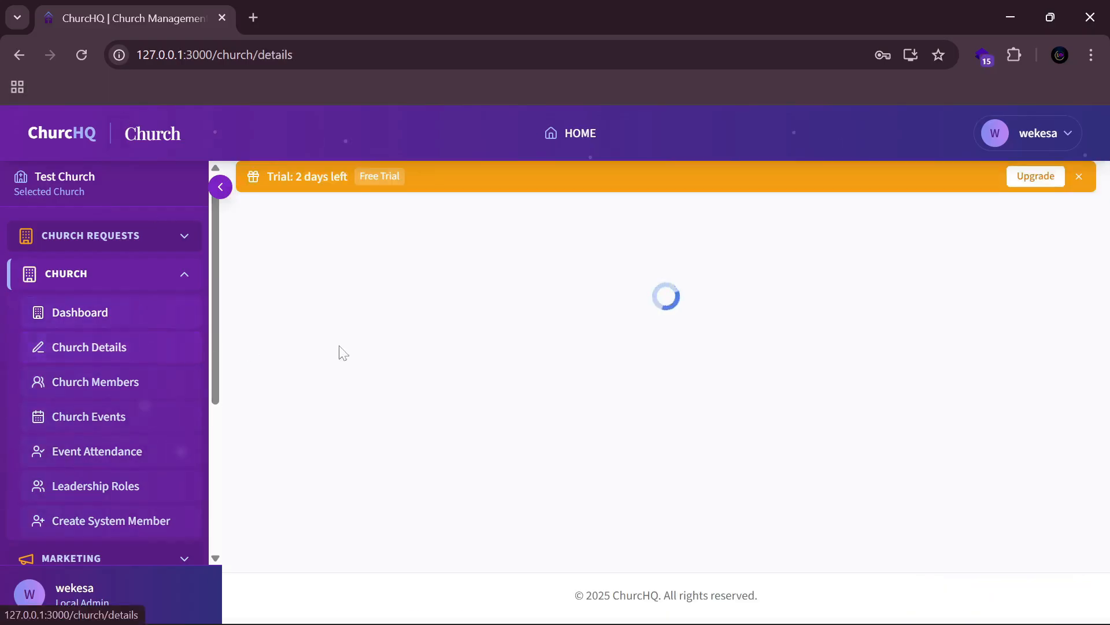
{"action": "scroll", "coordinate": [550, 377], "scroll_direction": "down", "scroll_amount": 5}
{"action": "scroll", "coordinate": [550, 376], "scroll_direction": "up", "scroll_amount": 5}
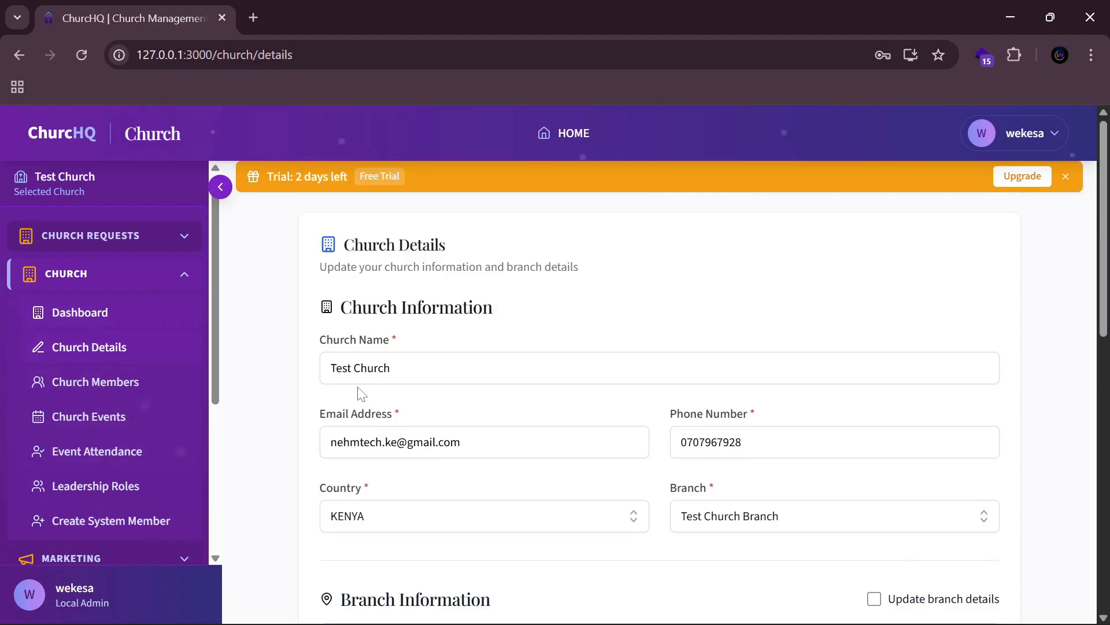
{"action": "scroll", "coordinate": [483, 367], "scroll_direction": "down", "scroll_amount": 5}
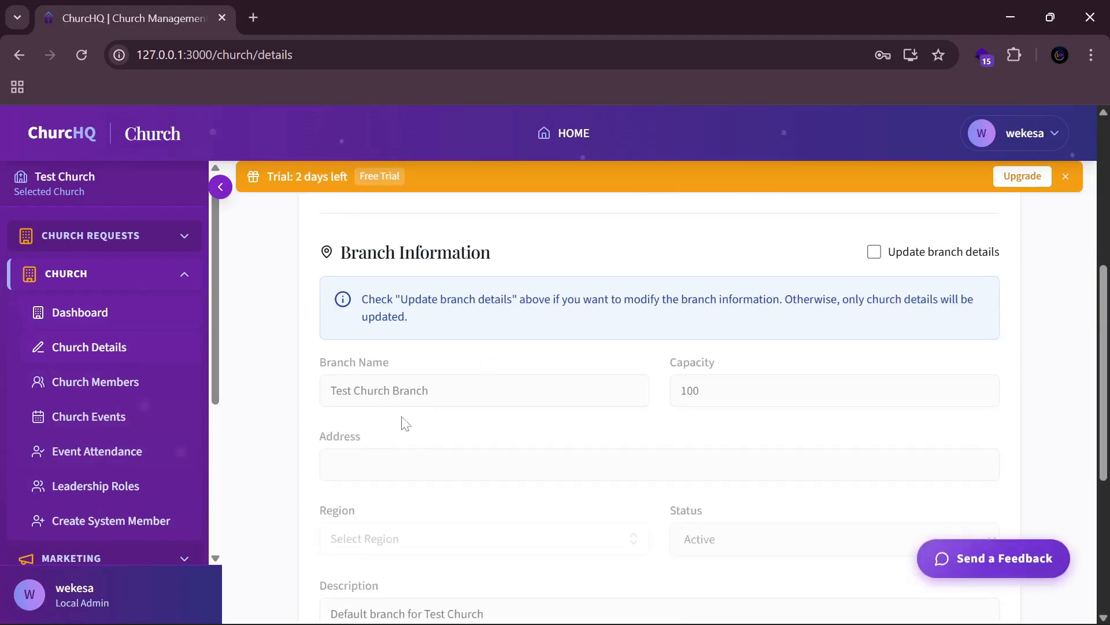
{"action": "scroll", "coordinate": [371, 437], "scroll_direction": "down", "scroll_amount": 3}
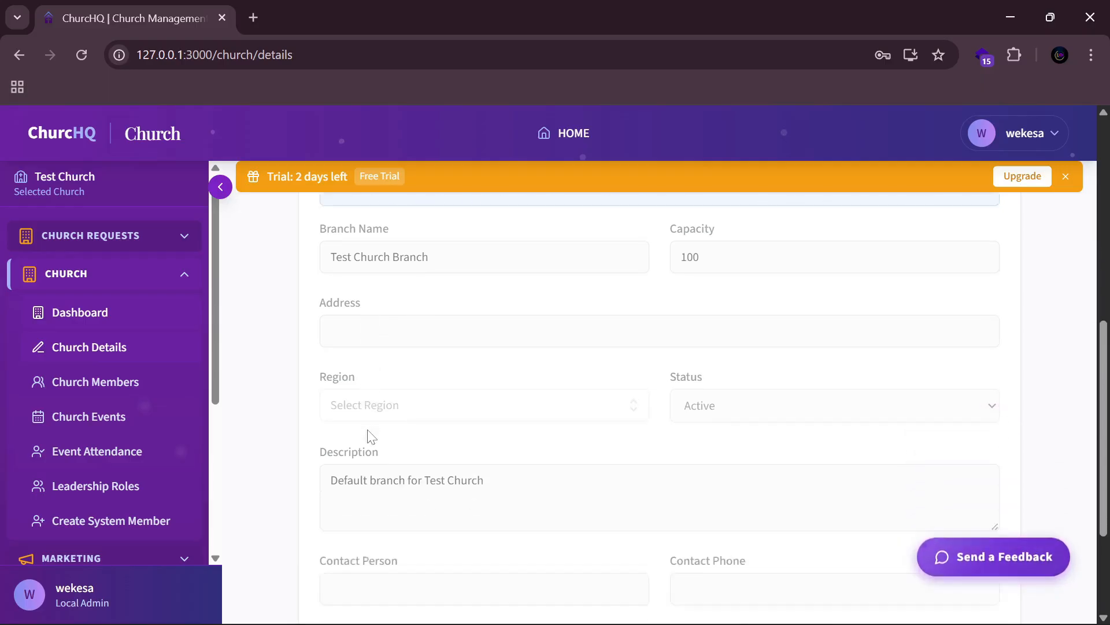
{"action": "scroll", "coordinate": [754, 393], "scroll_direction": "up", "scroll_amount": 9}
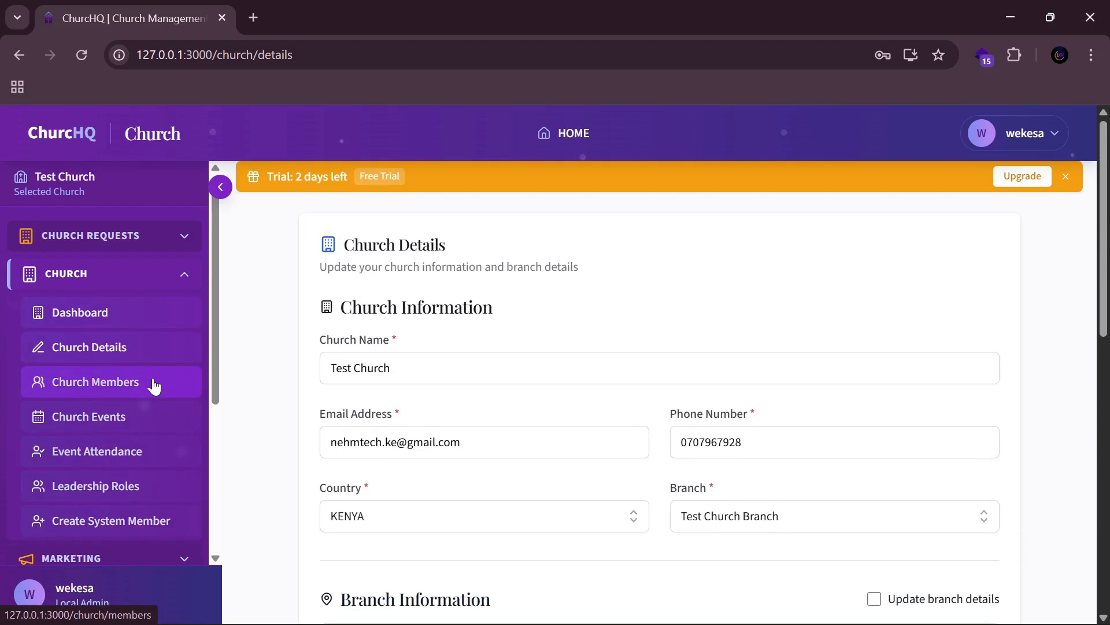
Step: Go to the empty Church Members list and open the Add New Member form
{"action": "left_click", "coordinate": [154, 387]}
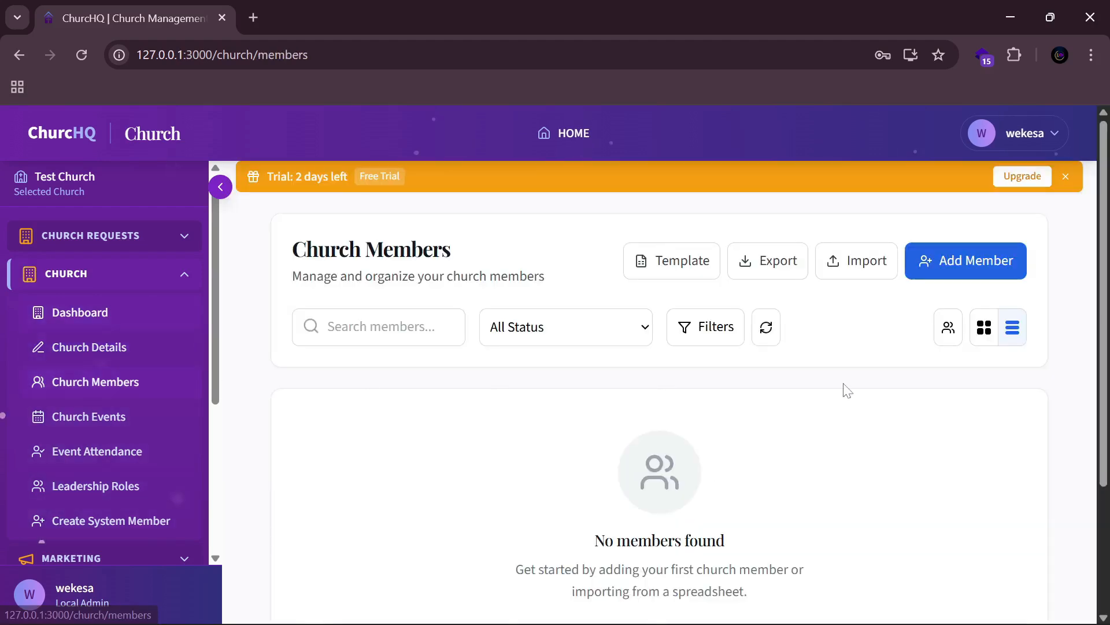
{"action": "scroll", "coordinate": [738, 419], "scroll_direction": "down", "scroll_amount": 3}
{"action": "scroll", "coordinate": [778, 418], "scroll_direction": "up", "scroll_amount": 3}
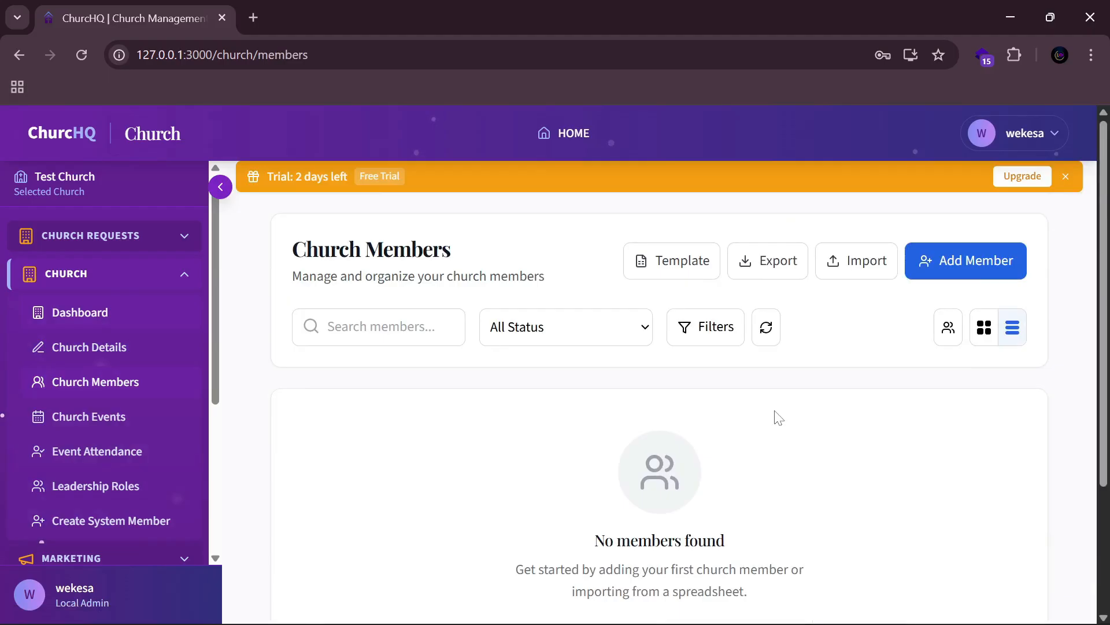
{"action": "left_click", "coordinate": [953, 262]}
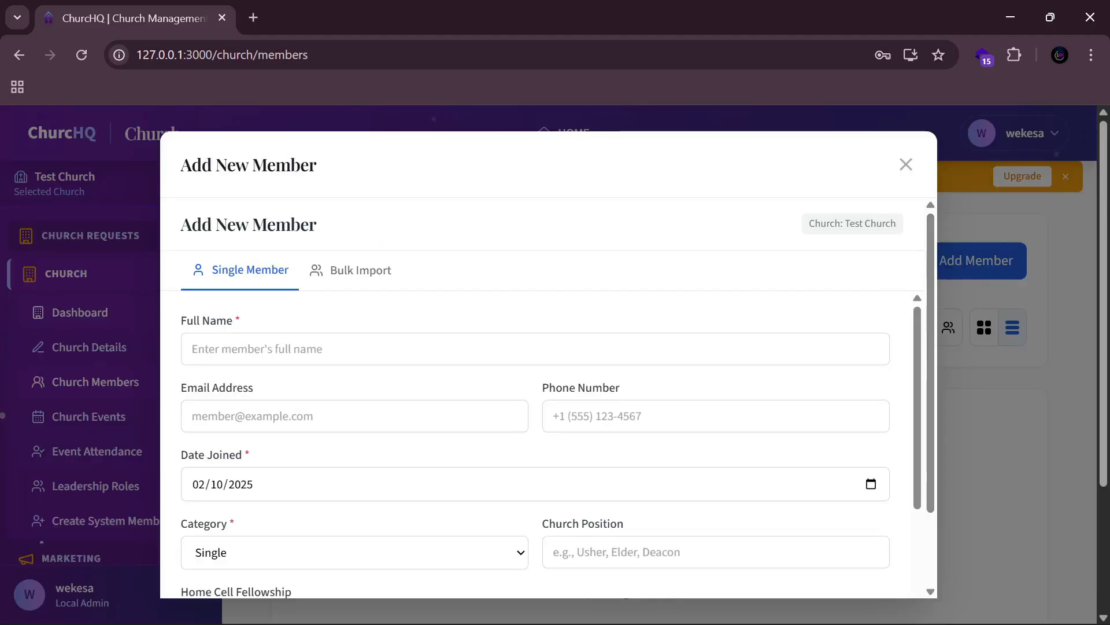
Step: Autofill the member's full name, e-mail and phone from saved details
{"action": "left_click", "coordinate": [272, 348]}
{"action": "left_click", "coordinate": [335, 406]}
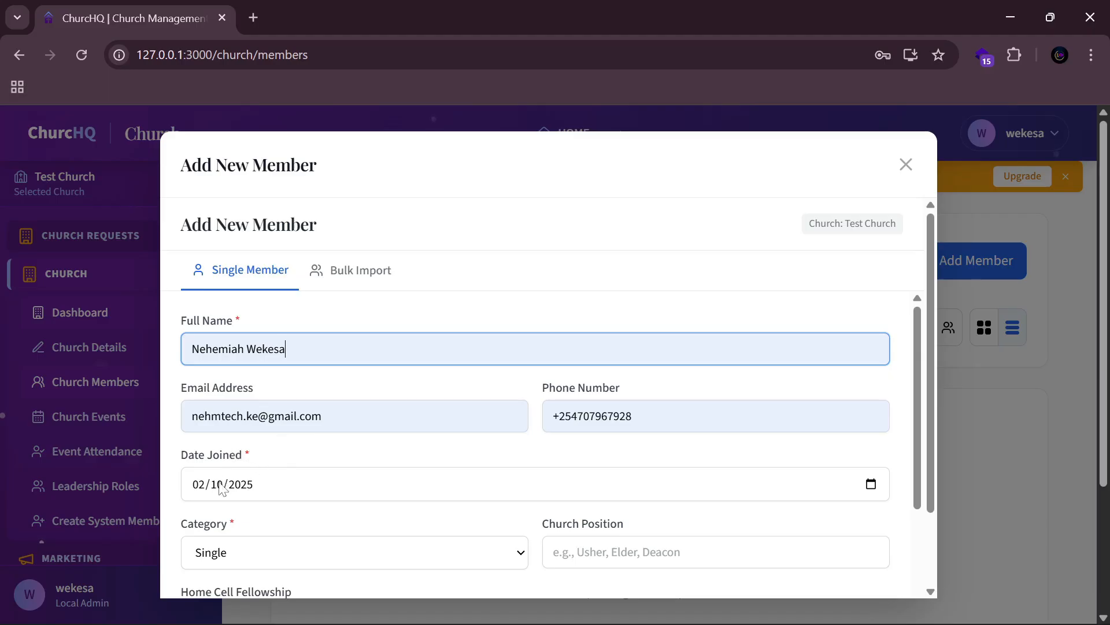
{"action": "scroll", "coordinate": [367, 441], "scroll_direction": "down", "scroll_amount": 3}
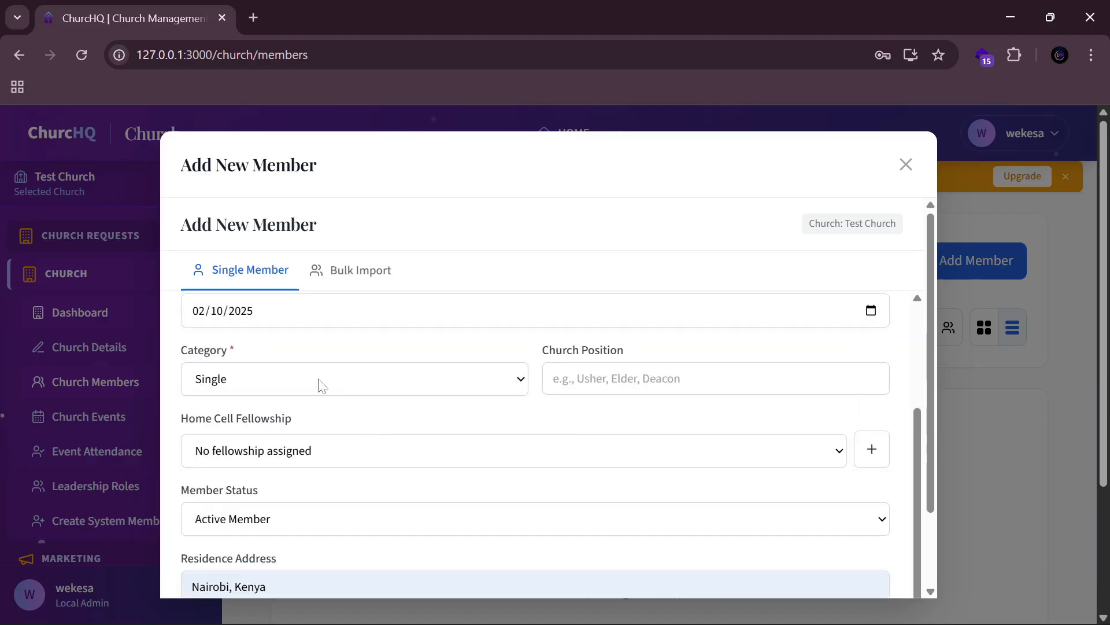
Step: Keep Category as Single, set Church Position to Pastor, and check the Home Cell options
{"action": "left_click", "coordinate": [377, 389]}
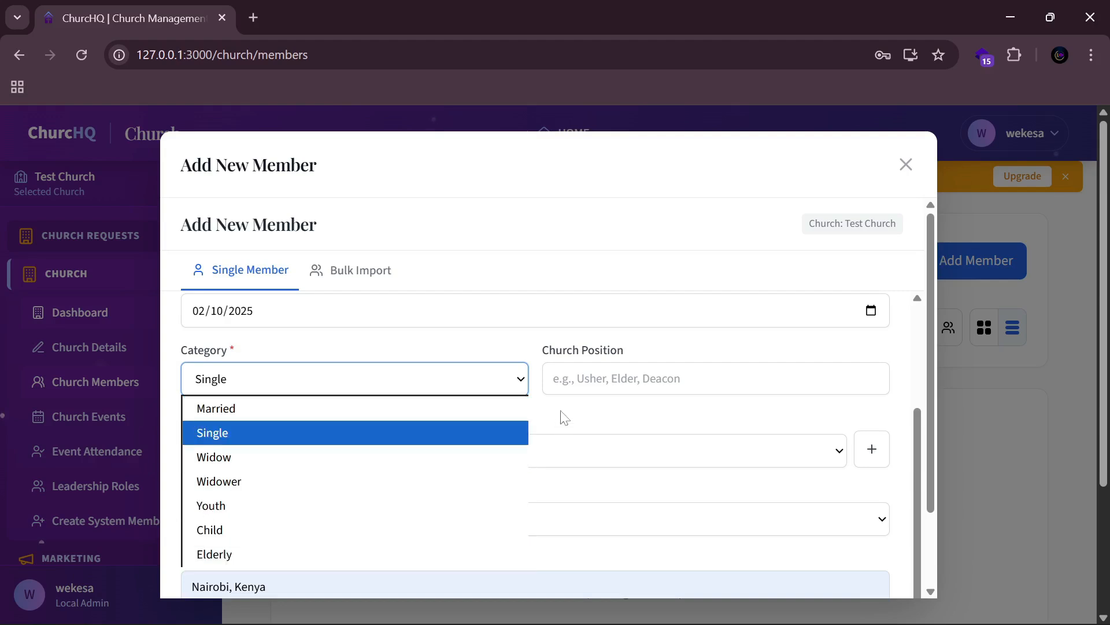
{"action": "left_click", "coordinate": [537, 368]}
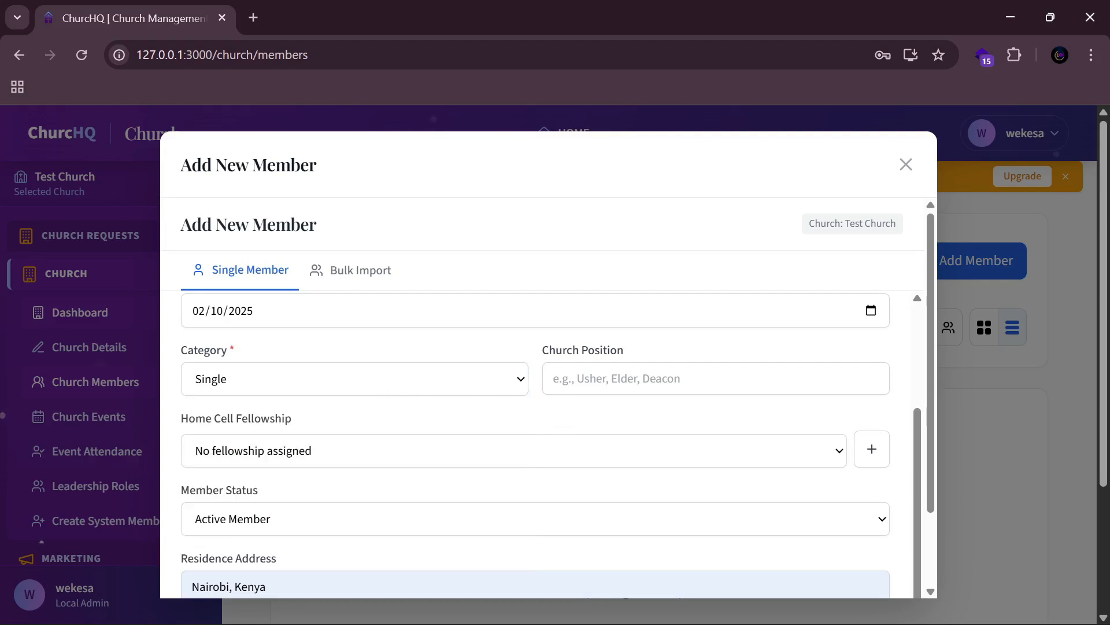
{"action": "left_click", "coordinate": [639, 379]}
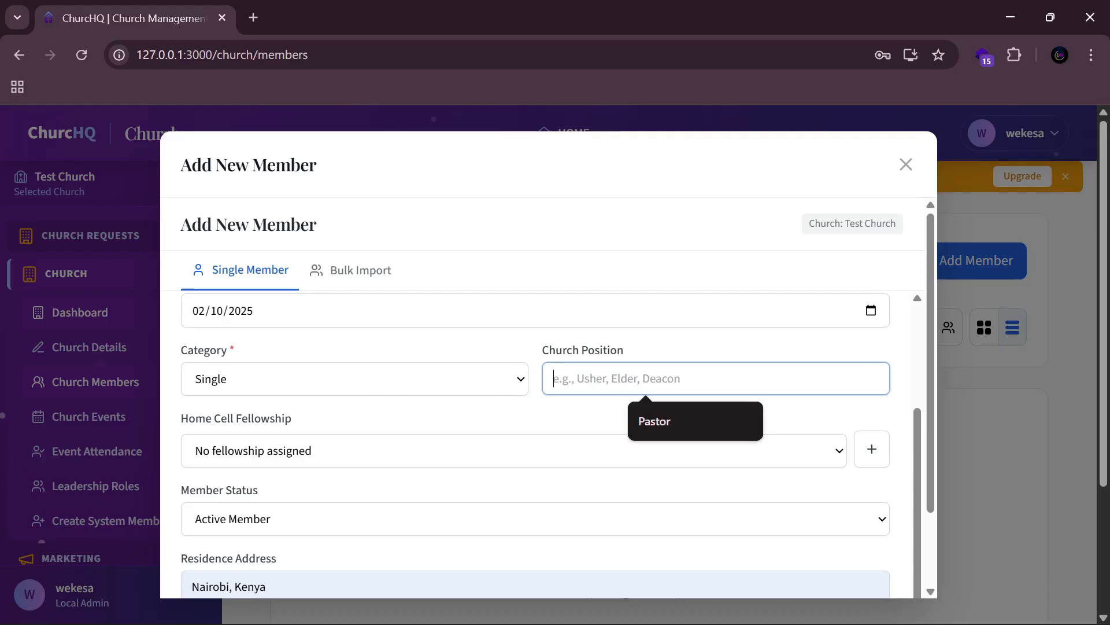
{"action": "left_click", "coordinate": [648, 420]}
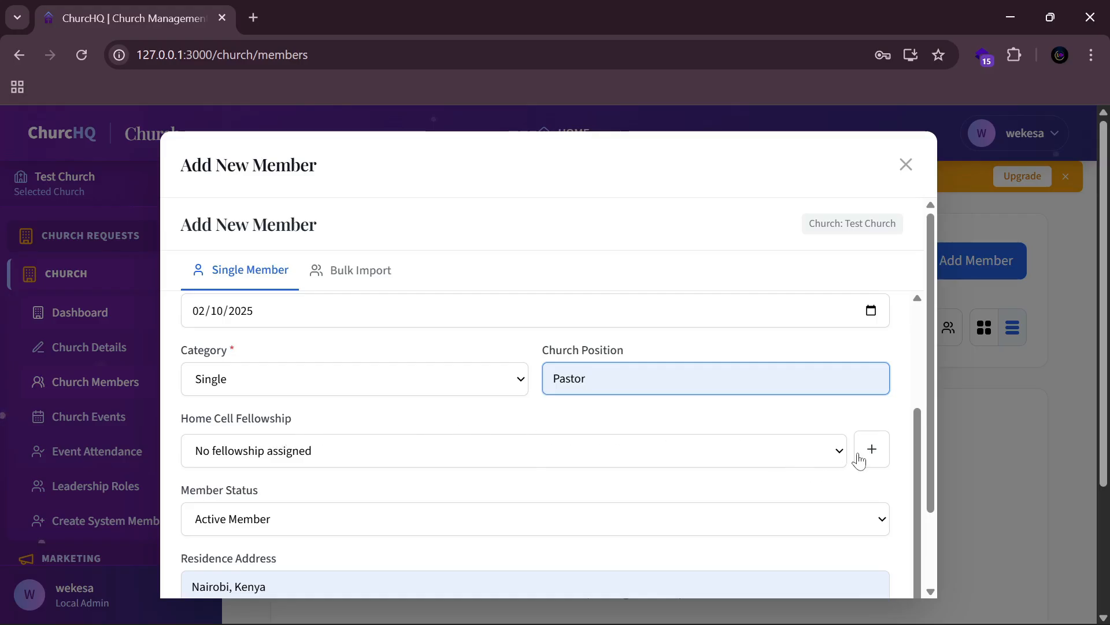
{"action": "left_click", "coordinate": [801, 446]}
{"action": "left_click", "coordinate": [803, 442]}
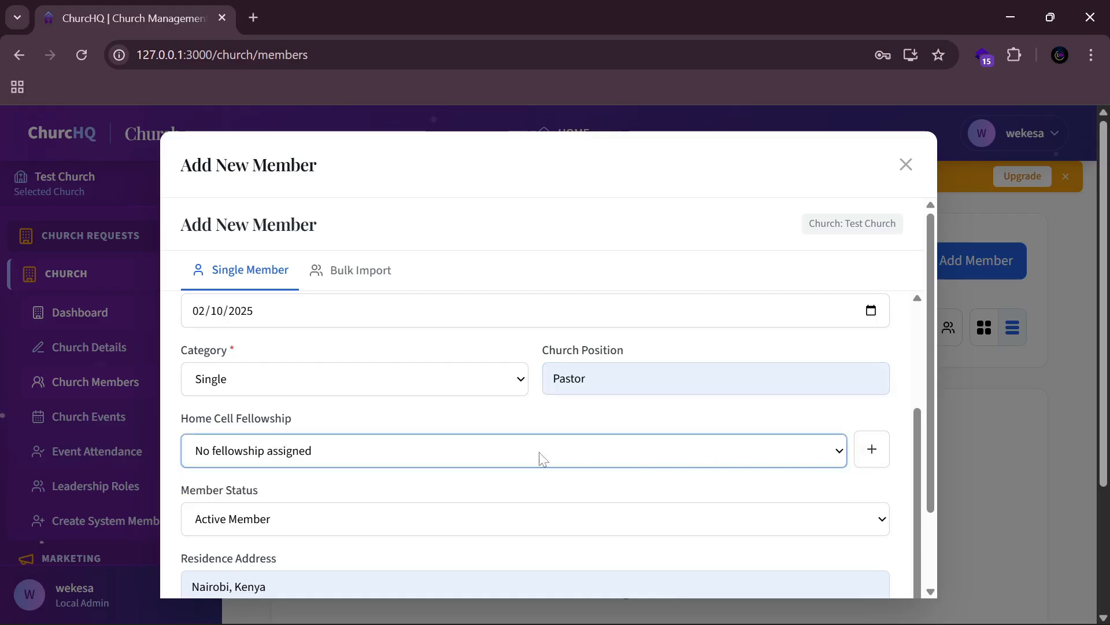
Step: Start a new home cell named Central Fellowship, reusing the name as its description
{"action": "left_click", "coordinate": [880, 454]}
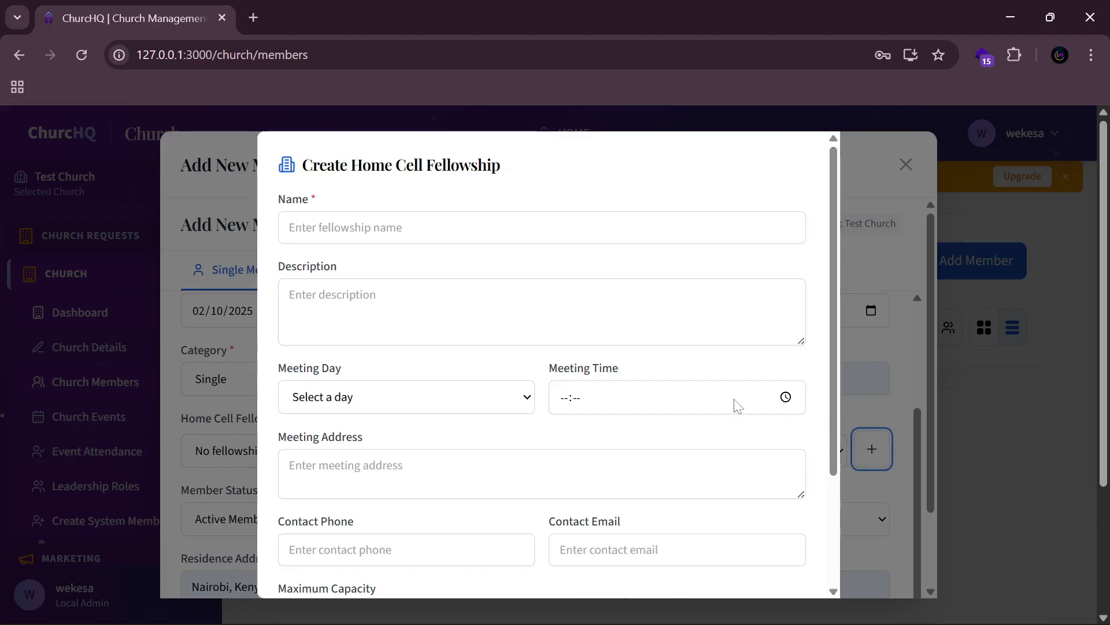
{"action": "left_click", "coordinate": [521, 228]}
{"action": "type", "text": "Cent"}
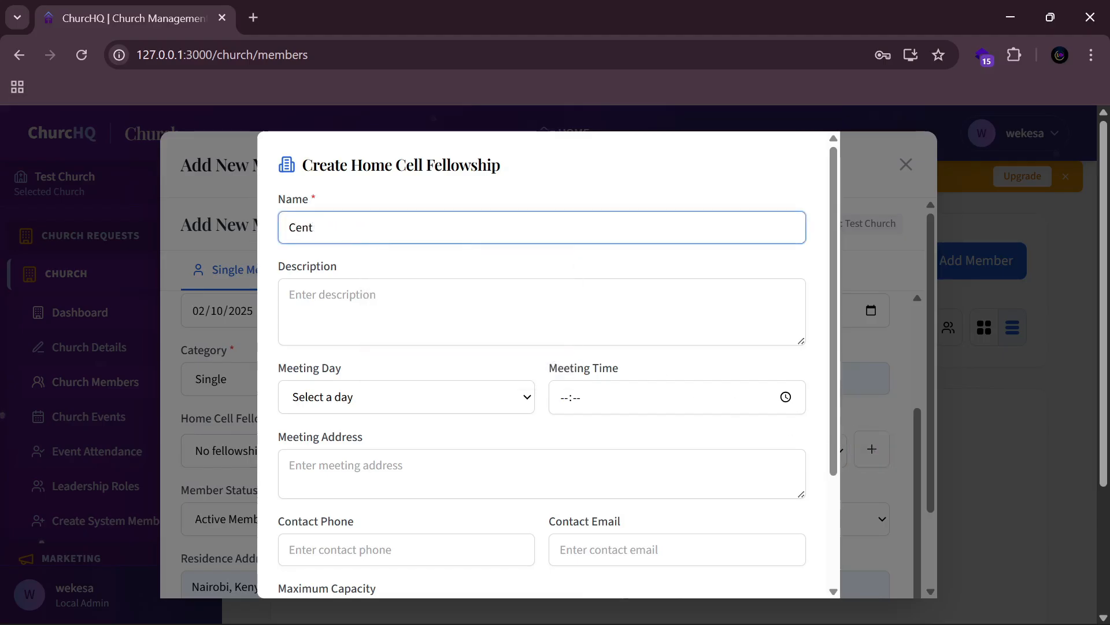
{"action": "type", "text": "ral "}
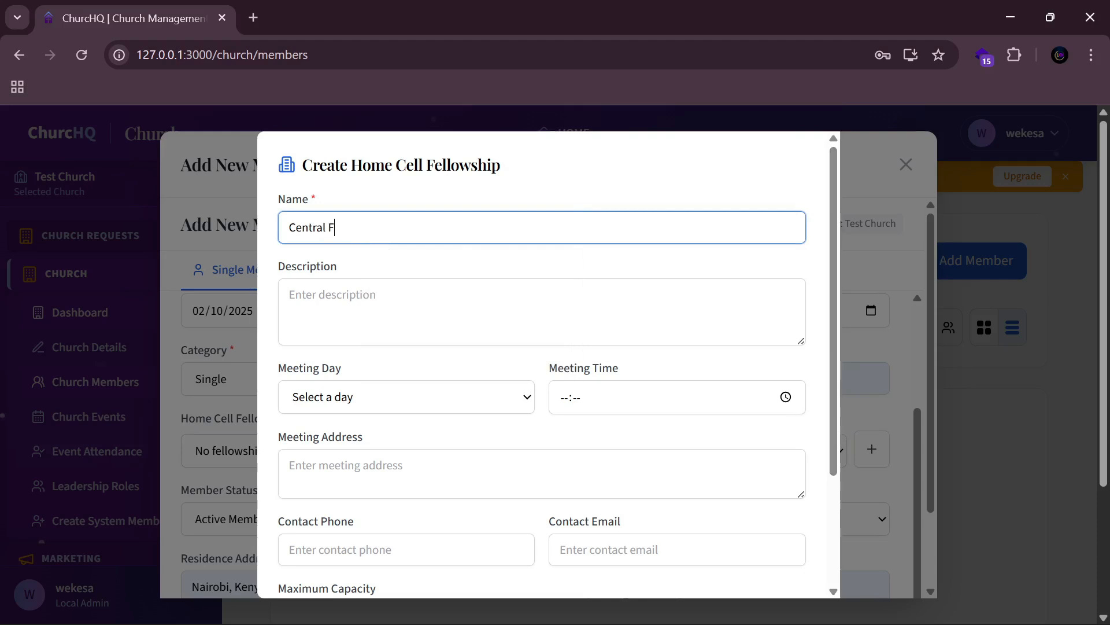
{"action": "type", "text": "Fellowsh"}
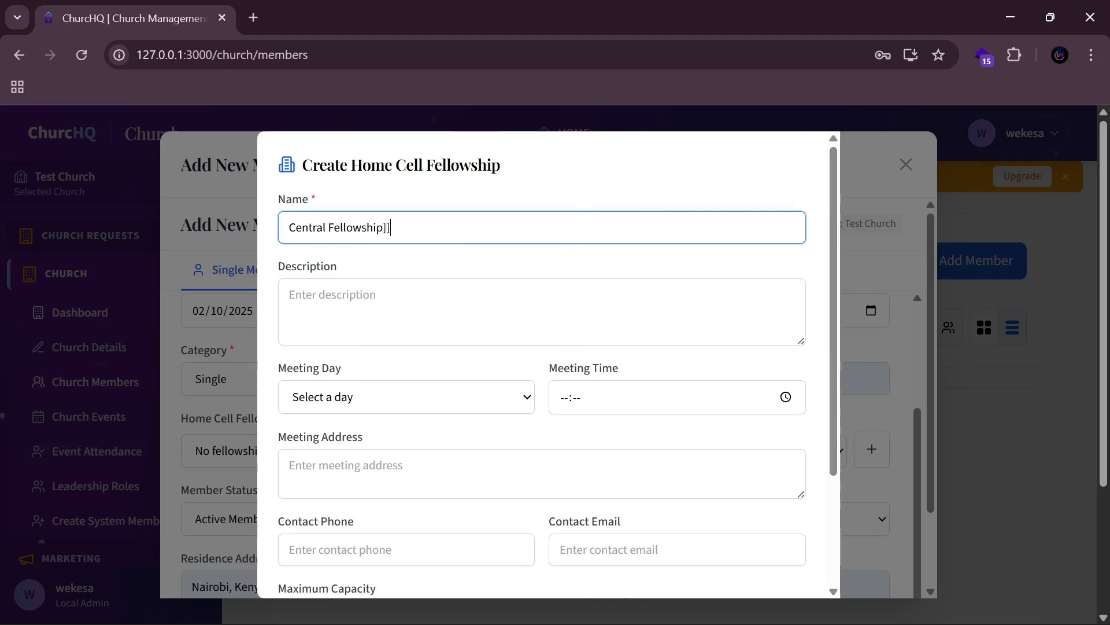
{"action": "type", "text": "ip"}
{"action": "key", "text": "BackSpace"}
{"action": "key", "text": "ctrl+a"}
{"action": "key", "text": "ctrl+c"}
{"action": "left_click", "coordinate": [410, 284]}
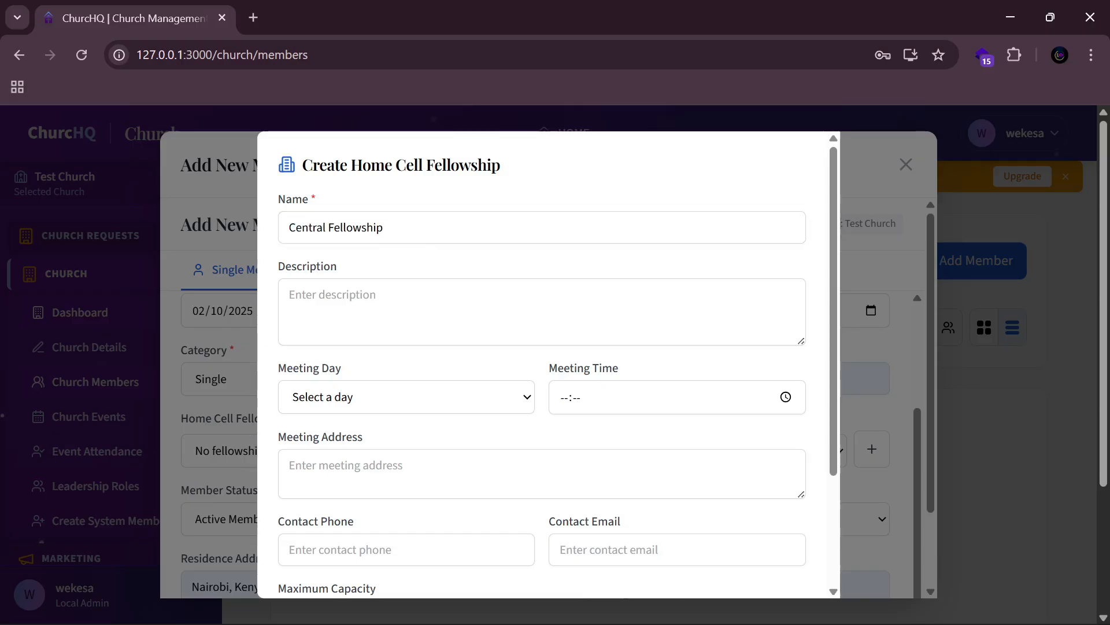
{"action": "key", "text": "ctrl+v"}
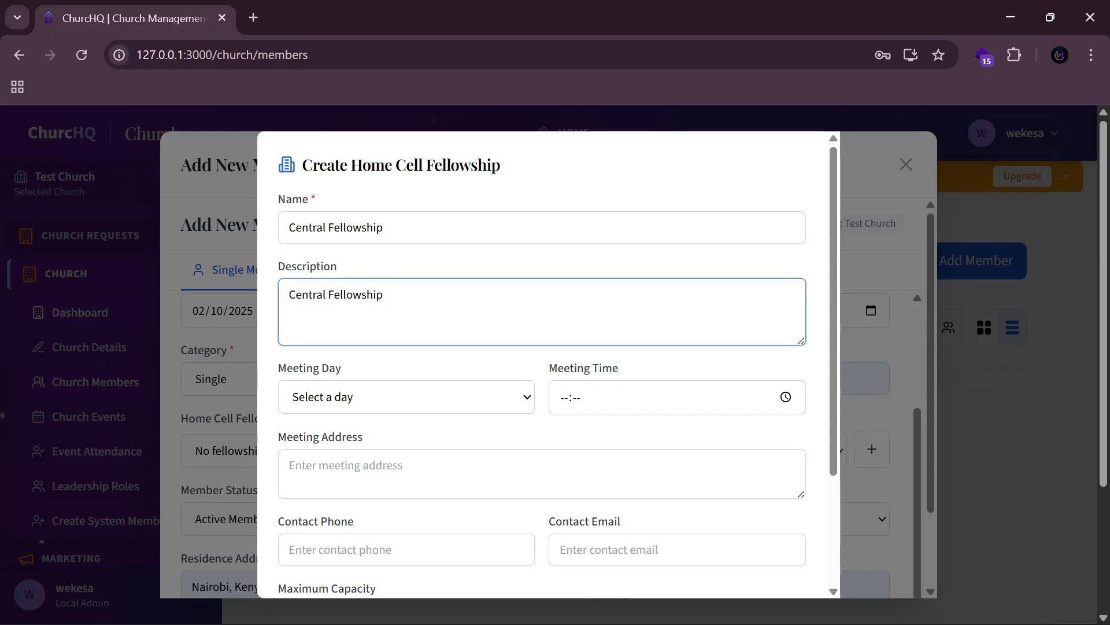
Step: Set the fellowship to meet on Wednesdays at 14:00
{"action": "left_click", "coordinate": [398, 403]}
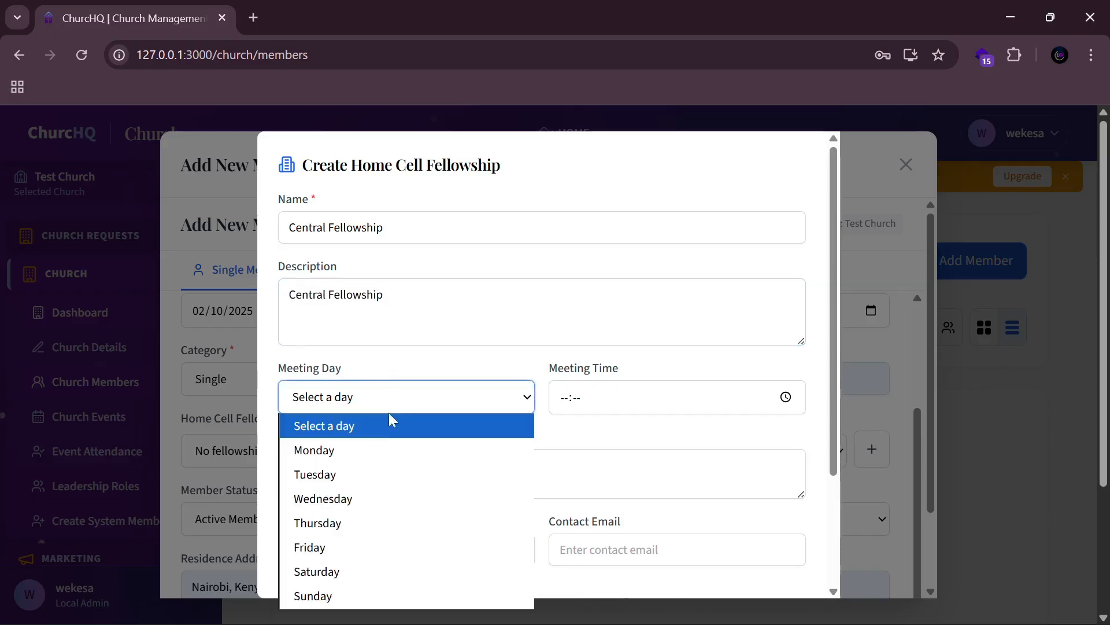
{"action": "left_click", "coordinate": [342, 497]}
{"action": "left_click", "coordinate": [786, 398]}
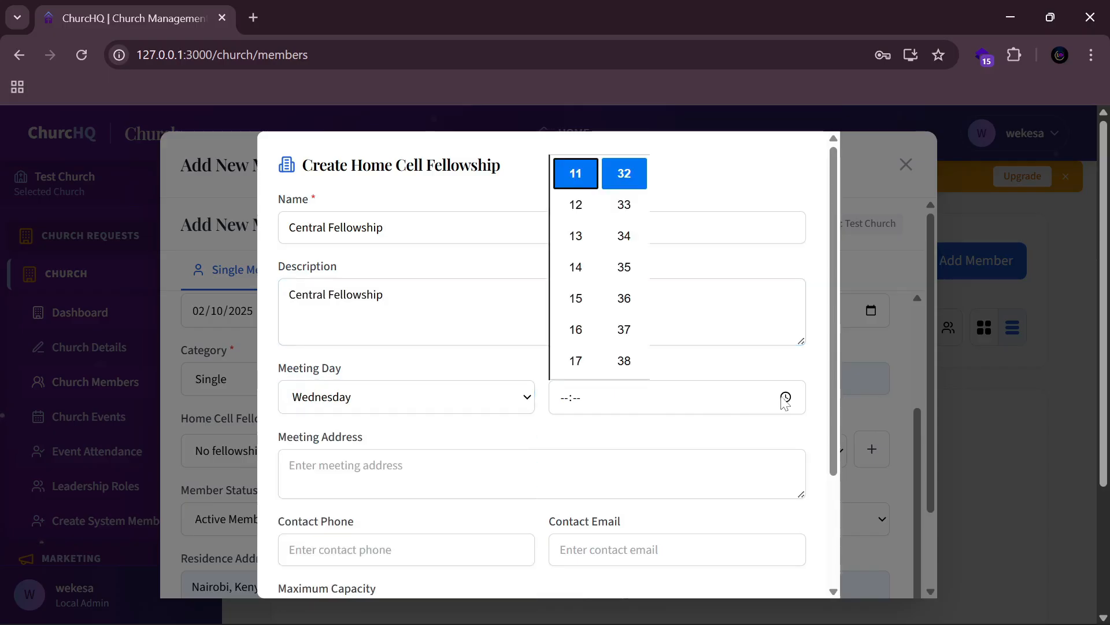
{"action": "scroll", "coordinate": [579, 255], "scroll_direction": "up", "scroll_amount": 6}
{"action": "left_click", "coordinate": [575, 206]}
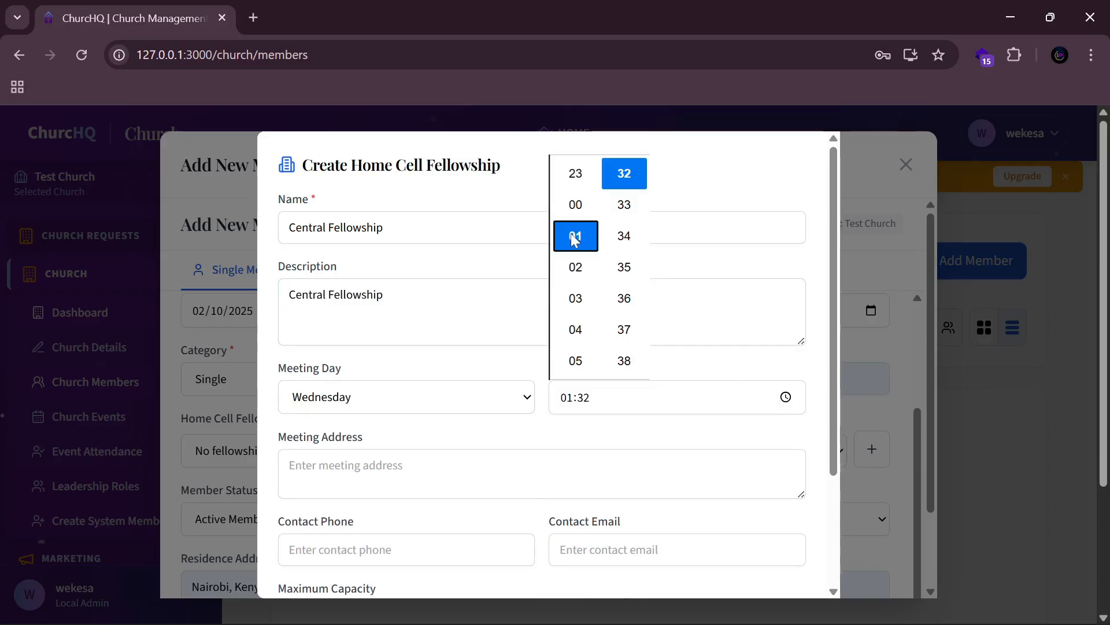
{"action": "scroll", "coordinate": [614, 201], "scroll_direction": "up", "scroll_amount": 6}
{"action": "scroll", "coordinate": [621, 243], "scroll_direction": "down", "scroll_amount": 5}
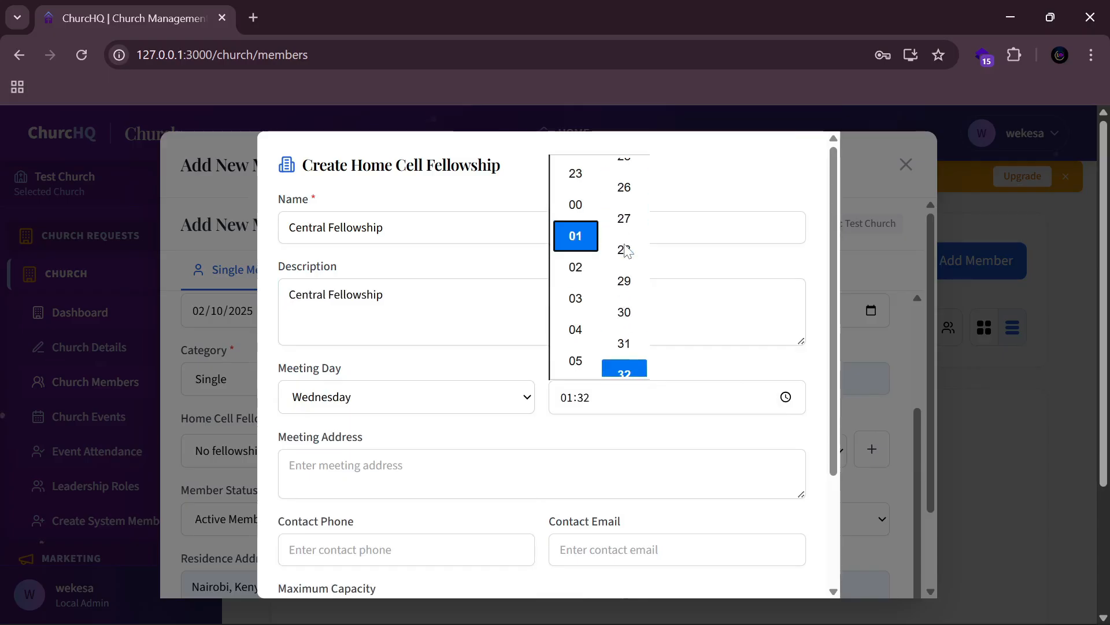
{"action": "scroll", "coordinate": [627, 251], "scroll_direction": "down", "scroll_amount": 3}
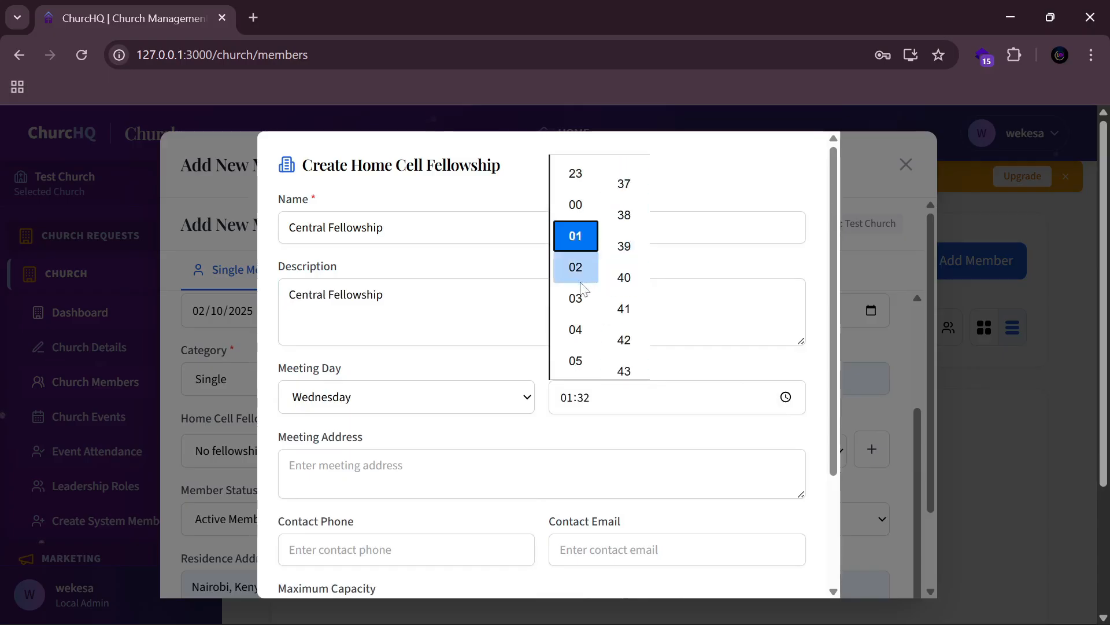
{"action": "scroll", "coordinate": [576, 301], "scroll_direction": "down", "scroll_amount": 5}
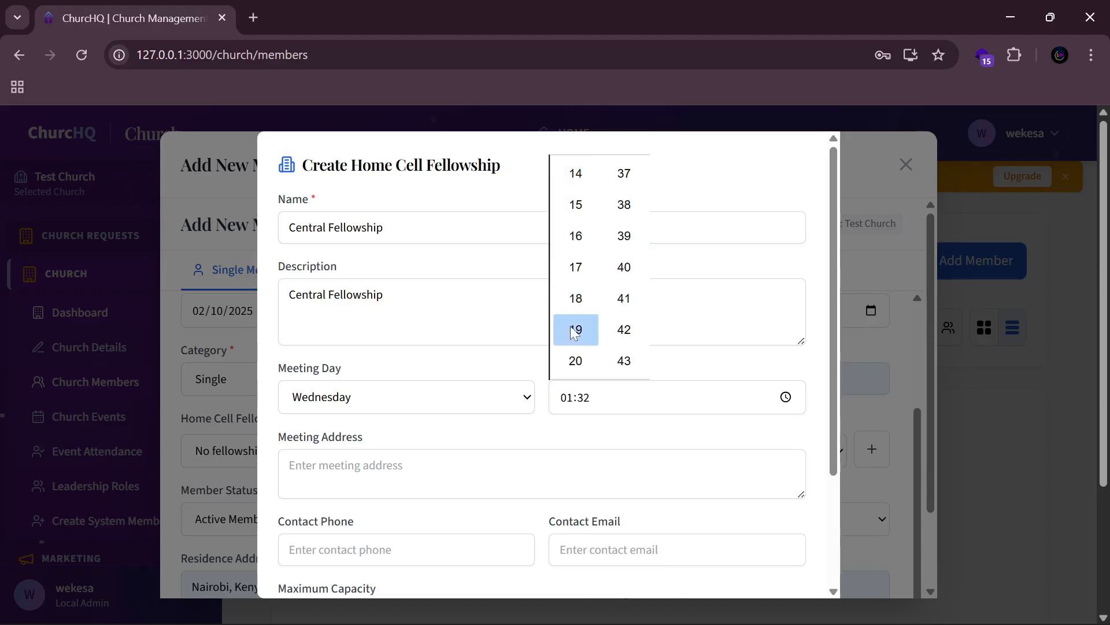
{"action": "left_click", "coordinate": [575, 173]}
{"action": "scroll", "coordinate": [613, 243], "scroll_direction": "up", "scroll_amount": 15}
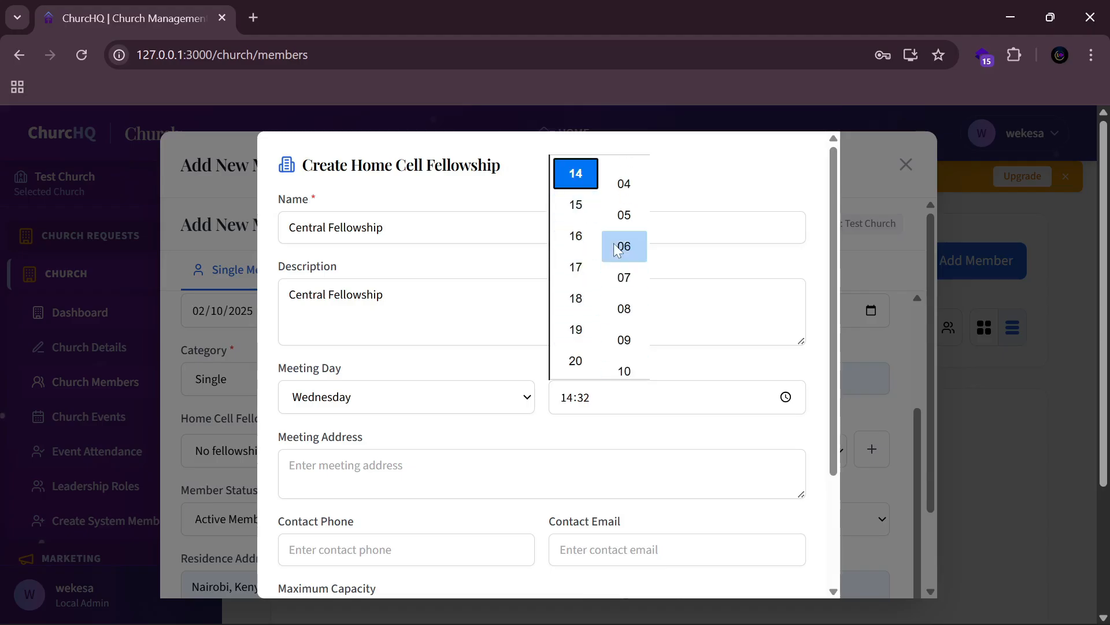
{"action": "scroll", "coordinate": [616, 223], "scroll_direction": "up", "scroll_amount": 5}
{"action": "scroll", "coordinate": [636, 292], "scroll_direction": "down", "scroll_amount": 5}
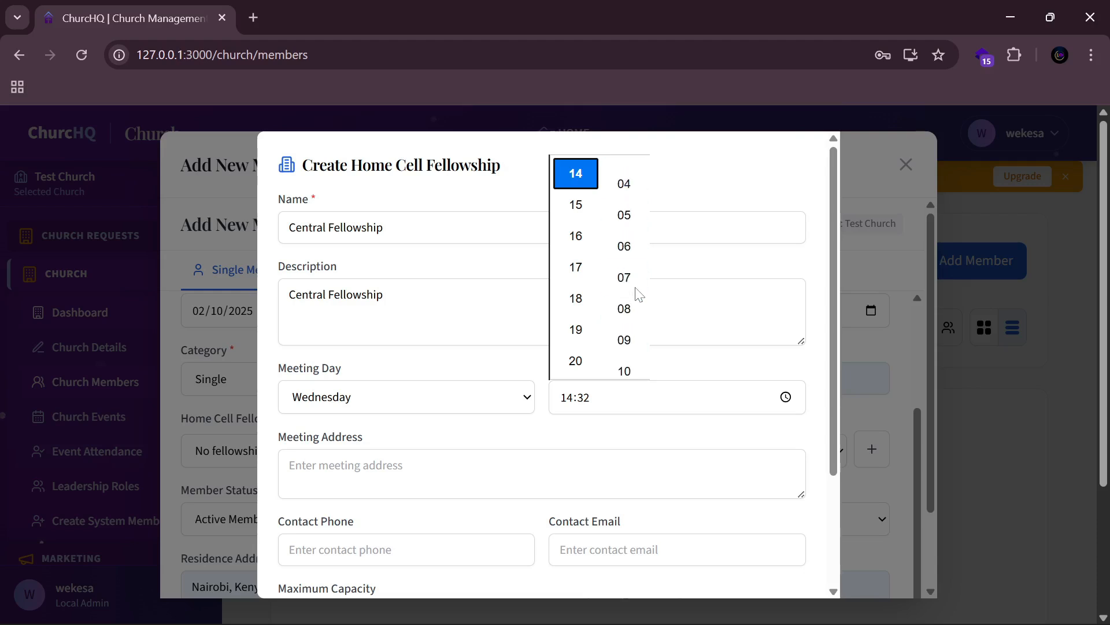
{"action": "scroll", "coordinate": [623, 266], "scroll_direction": "up", "scroll_amount": 2}
{"action": "scroll", "coordinate": [624, 266], "scroll_direction": "up", "scroll_amount": 3}
{"action": "left_click", "coordinate": [624, 235]}
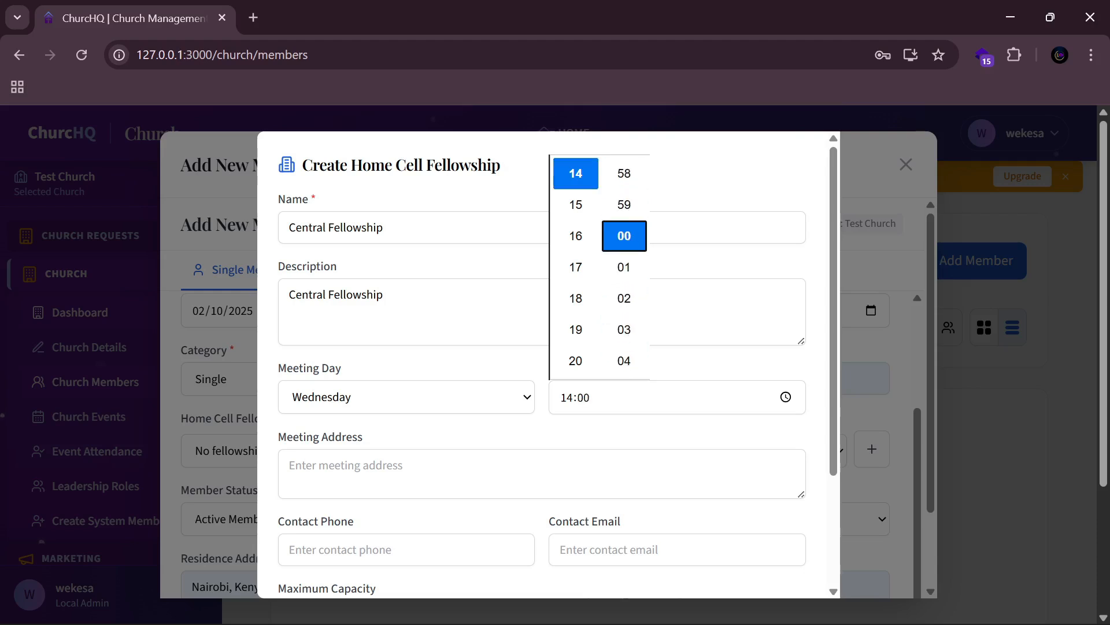
{"action": "left_click", "coordinate": [557, 412]}
Step: Enter Central Fellowship as the meeting address and autofill the contact phone and email
{"action": "left_click", "coordinate": [541, 474]}
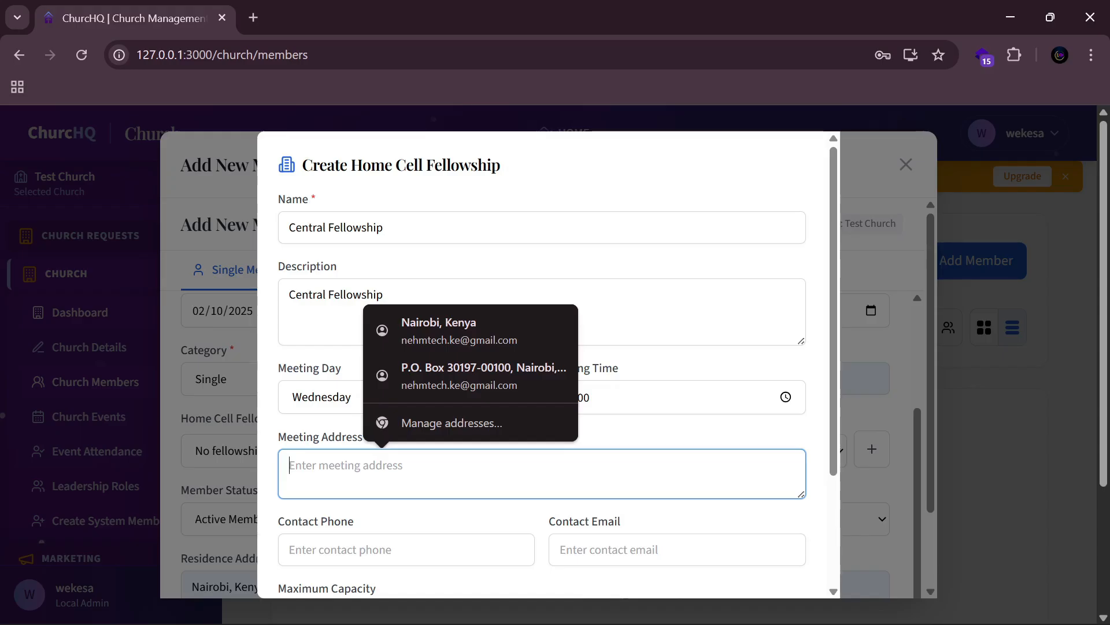
{"action": "key", "text": "ctrl+v"}
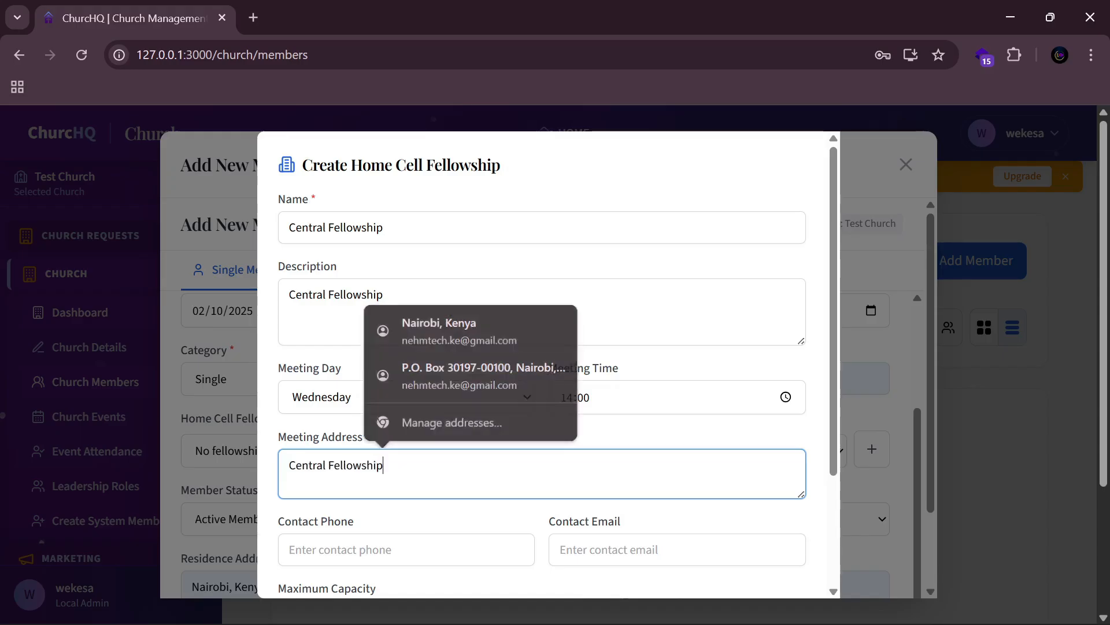
{"action": "key", "text": "shift+Left"}
{"action": "key", "text": "shift+Left"}
{"action": "key", "text": "shift+Left"}
{"action": "key", "text": "shift+Left"}
{"action": "key", "text": "shift+Left"}
{"action": "key", "text": "shift+Left"}
{"action": "key", "text": "shift+Left"}
{"action": "key", "text": "shift+Left"}
{"action": "key", "text": "shift+Left"}
{"action": "key", "text": "shift+Left"}
{"action": "key", "text": "shift+Left"}
{"action": "key", "text": "shift+Left"}
{"action": "key", "text": "shift+Left"}
{"action": "key", "text": "shift+Left"}
{"action": "key", "text": "shift+Left"}
{"action": "key", "text": "shift+Left"}
{"action": "key", "text": "shift+Left"}
{"action": "key", "text": "shift+Left"}
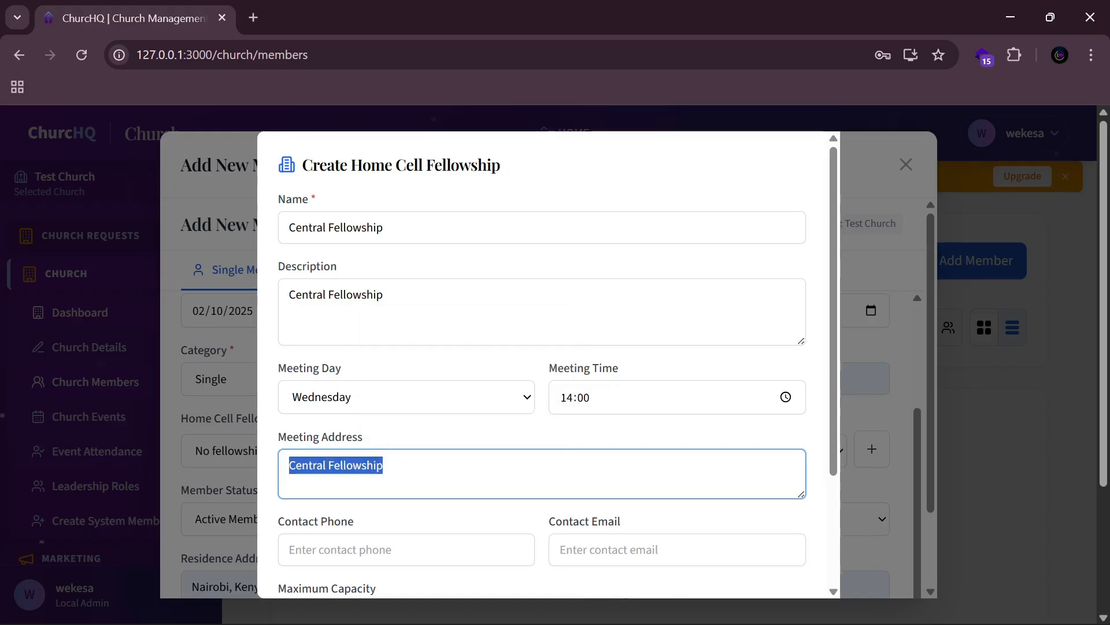
{"action": "scroll", "coordinate": [474, 469], "scroll_direction": "down", "scroll_amount": 2}
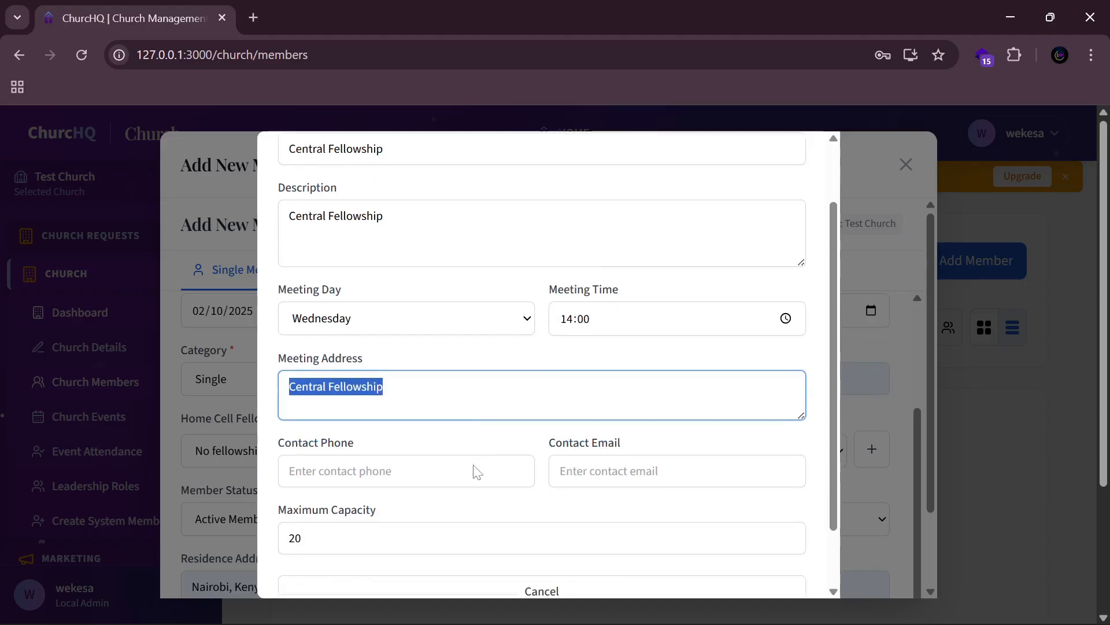
{"action": "left_click", "coordinate": [474, 466]}
{"action": "left_click", "coordinate": [452, 517]}
{"action": "scroll", "coordinate": [491, 421], "scroll_direction": "down", "scroll_amount": 1}
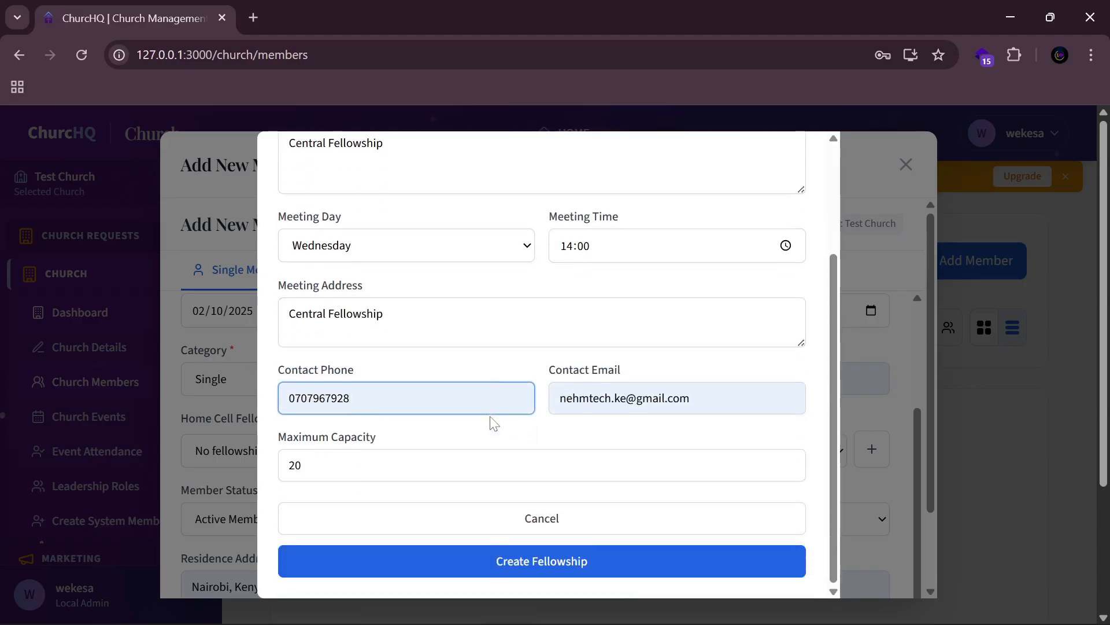
Step: Create Central Fellowship, keep status Active Member, and save the new Pastor member
{"action": "left_click", "coordinate": [570, 558]}
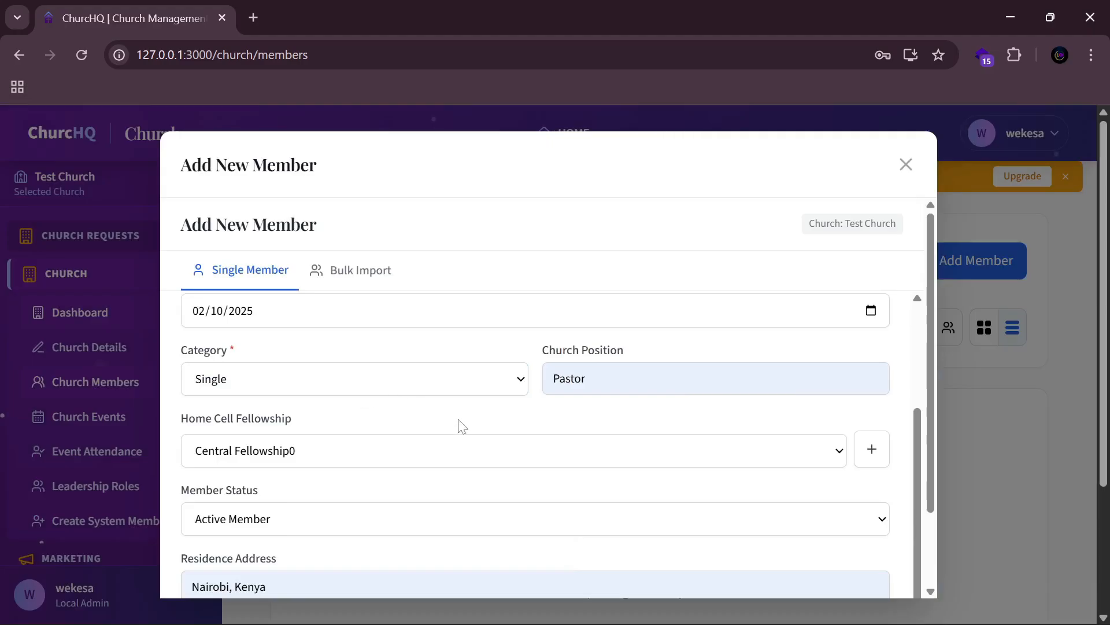
{"action": "scroll", "coordinate": [462, 426], "scroll_direction": "down", "scroll_amount": 1}
{"action": "left_click", "coordinate": [337, 499]}
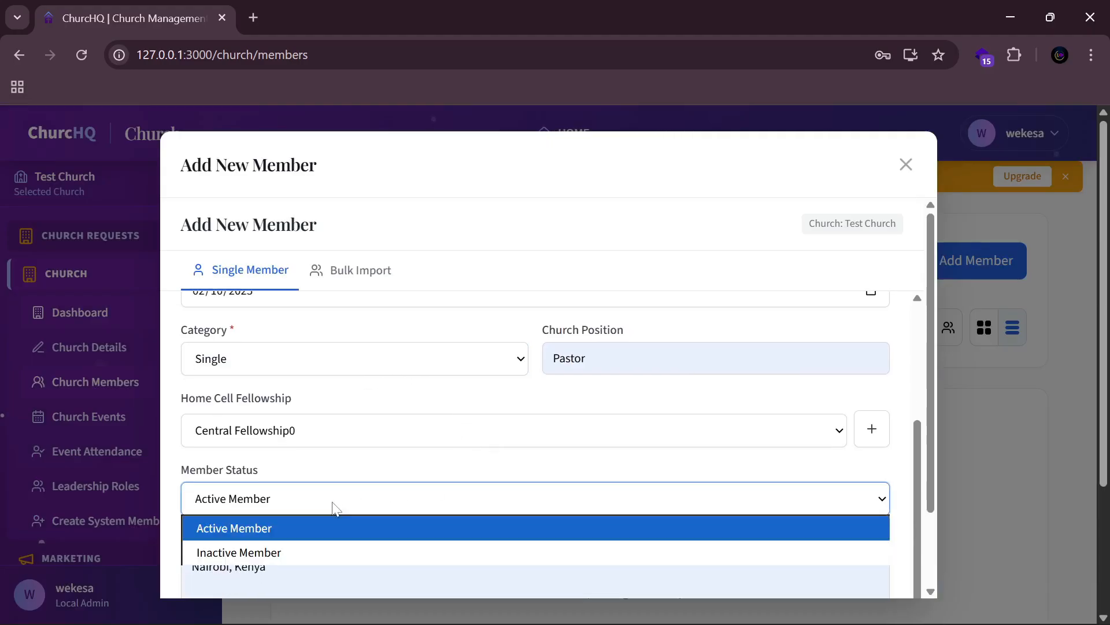
{"action": "left_click", "coordinate": [337, 507]}
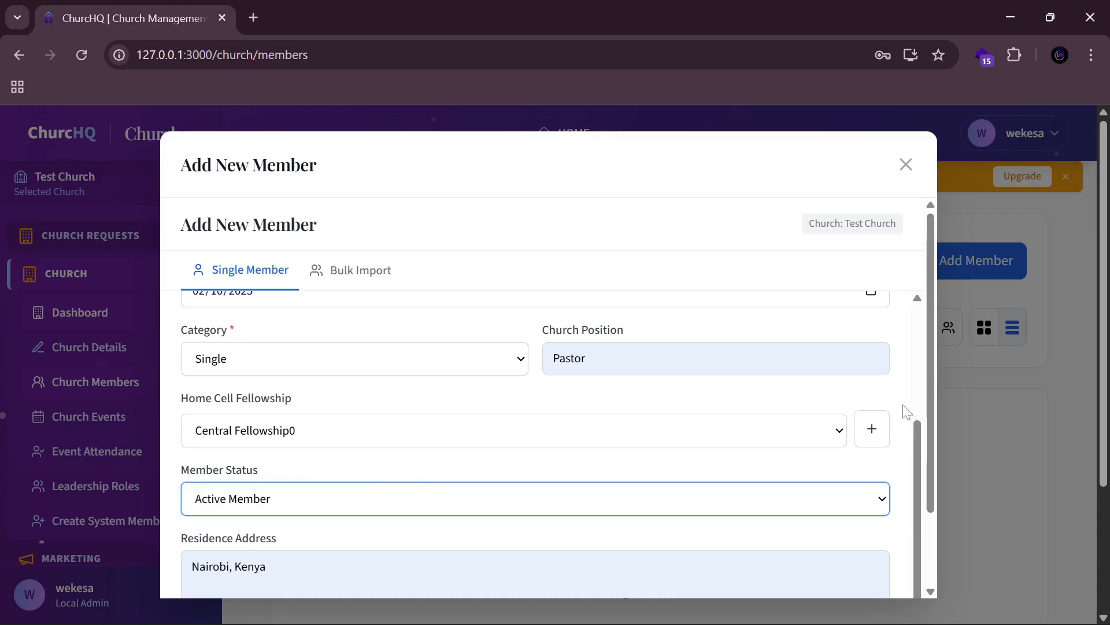
{"action": "scroll", "coordinate": [903, 411], "scroll_direction": "down", "scroll_amount": 2}
{"action": "scroll", "coordinate": [907, 411], "scroll_direction": "up", "scroll_amount": 2}
{"action": "scroll", "coordinate": [901, 421], "scroll_direction": "down", "scroll_amount": 2}
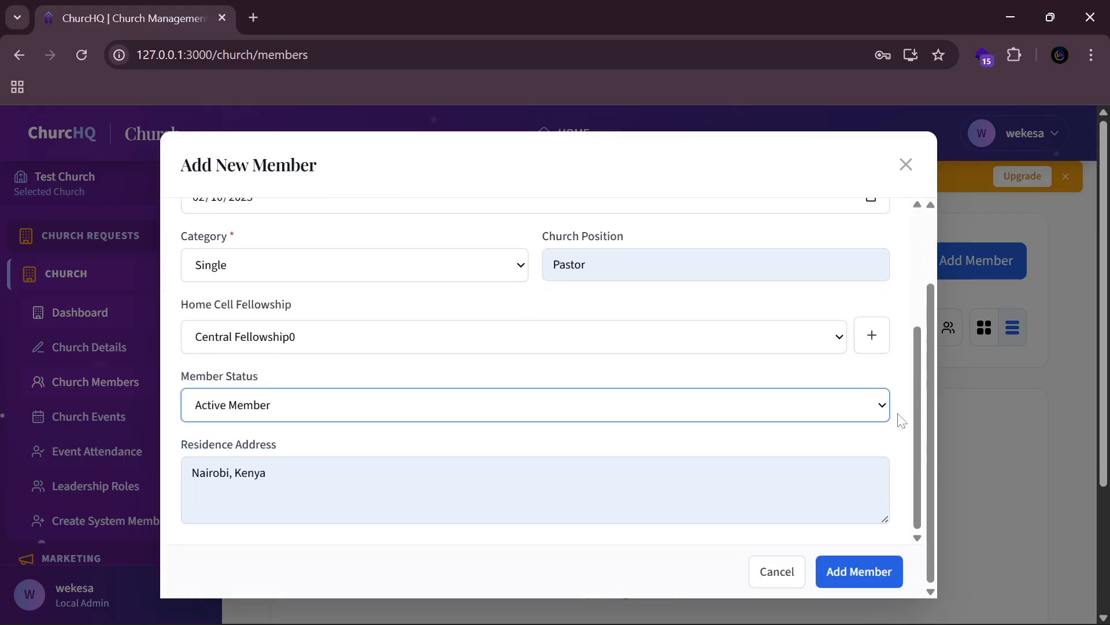
{"action": "left_click", "coordinate": [858, 571]}
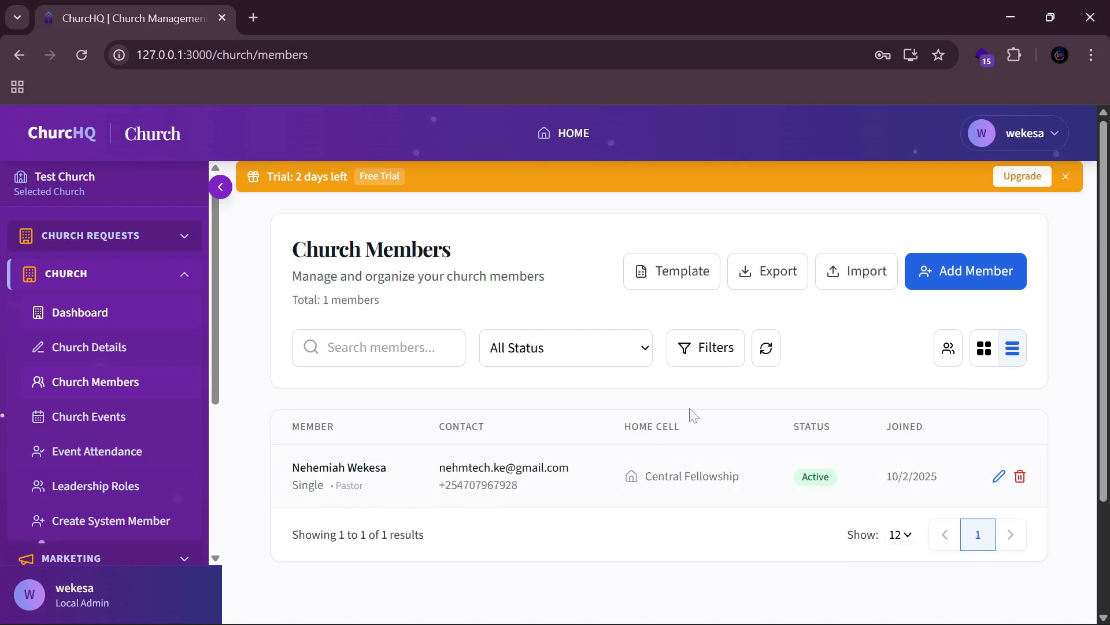
Step: Download member_import_template.xlsx from the Bulk Import tab of the Add New Member dialog
{"action": "left_click", "coordinate": [960, 276]}
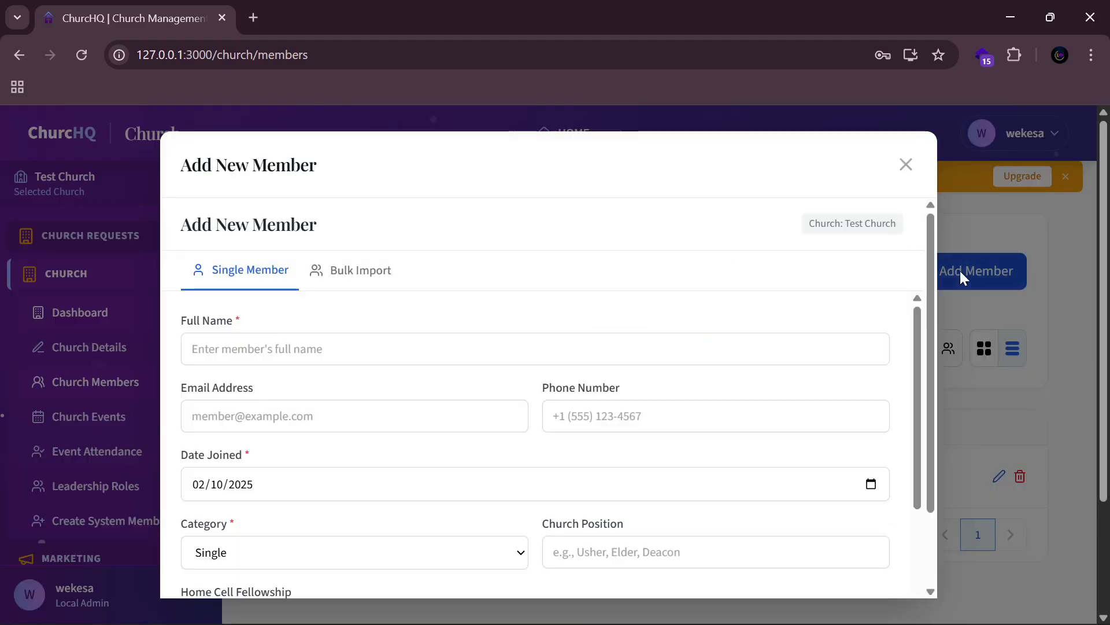
{"action": "left_click", "coordinate": [353, 276]}
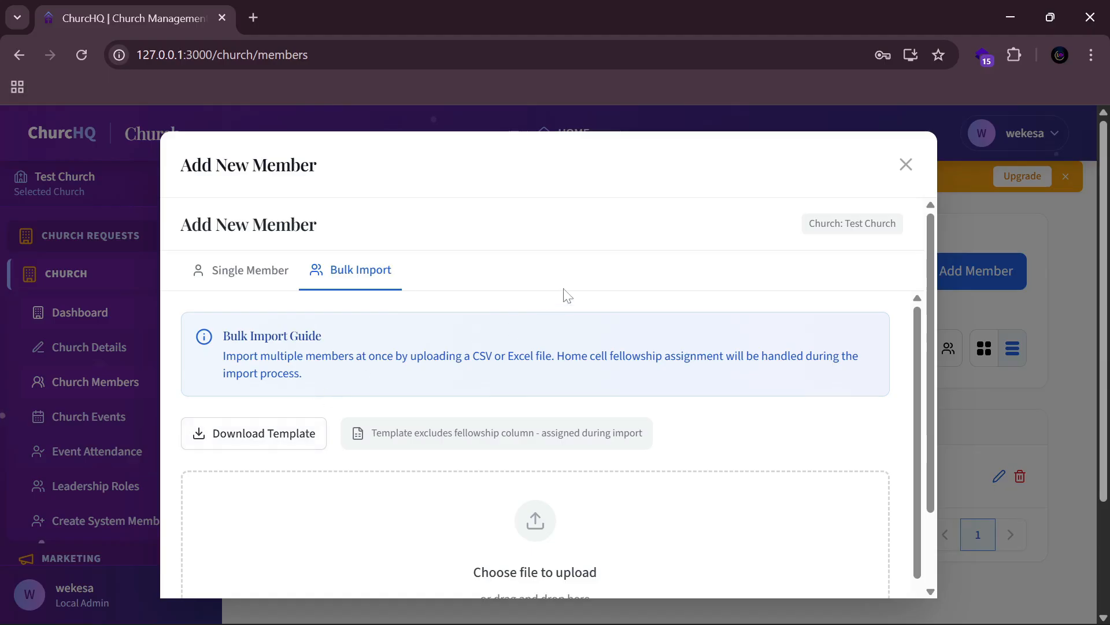
{"action": "scroll", "coordinate": [657, 278], "scroll_direction": "down", "scroll_amount": 2}
{"action": "left_click", "coordinate": [300, 359]}
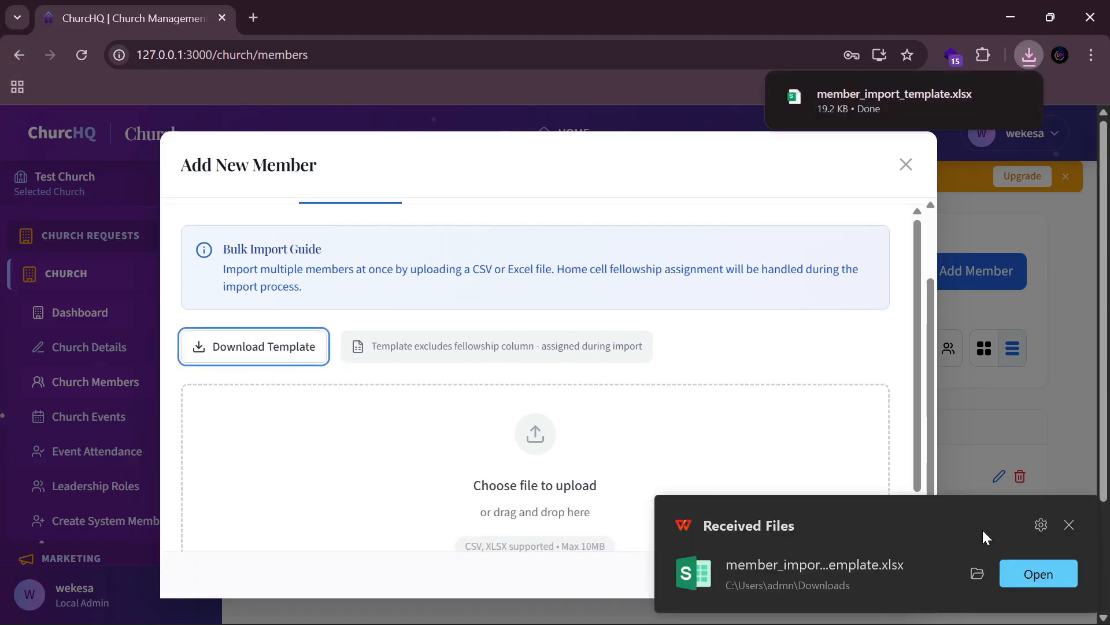
Step: Open member_import_template.xlsx in WPS Spreadsheets and AutoFit columns A through H
{"action": "left_click", "coordinate": [1014, 572]}
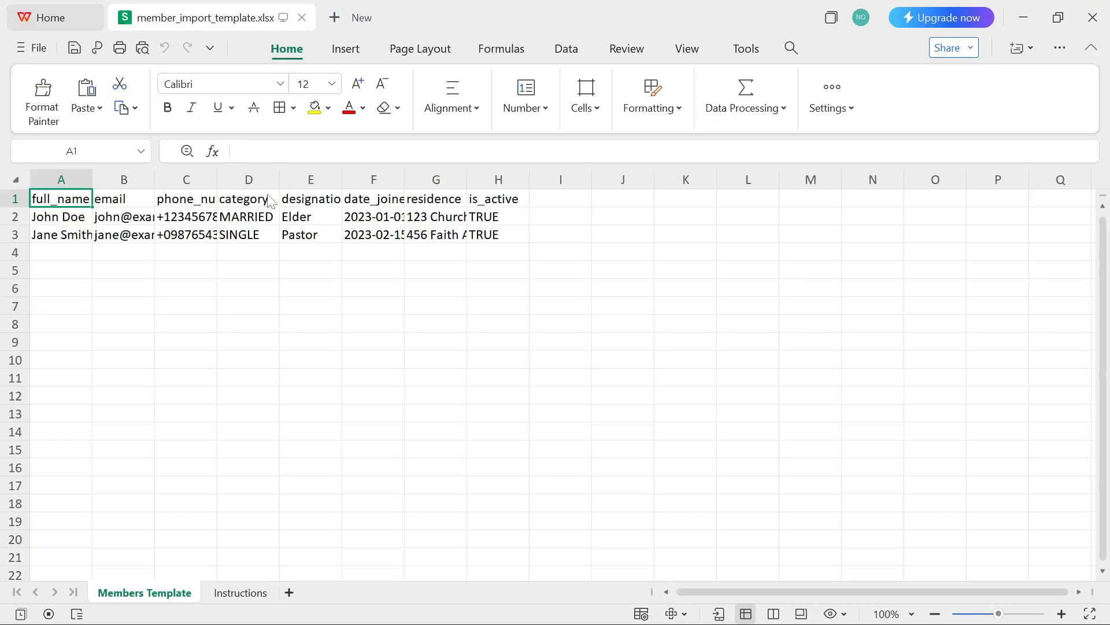
{"action": "left_click", "coordinate": [77, 168]}
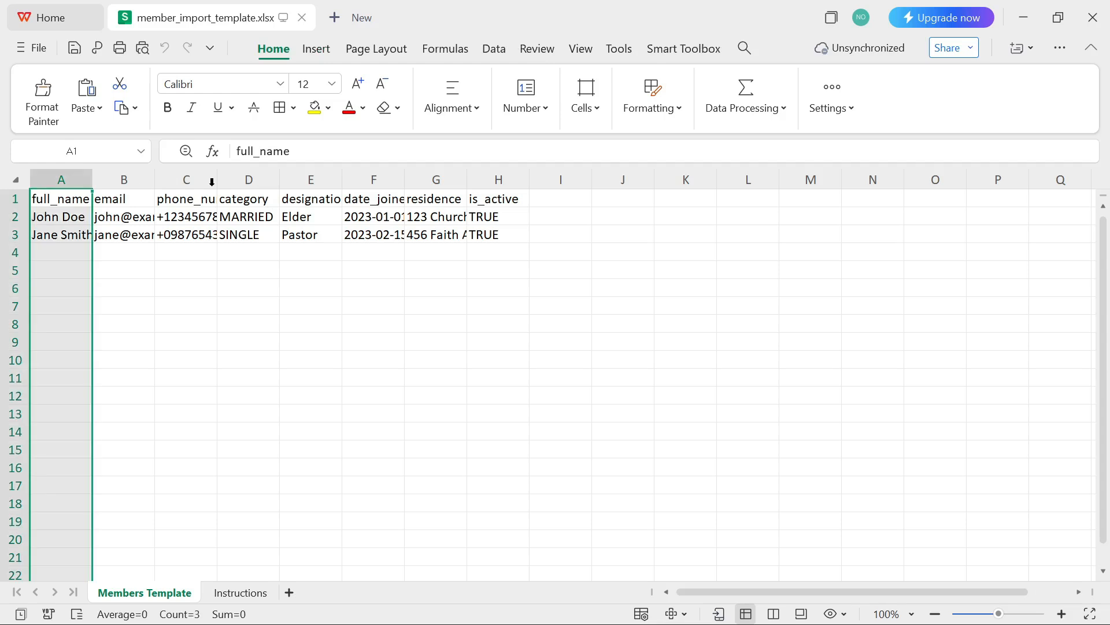
{"action": "left_click", "coordinate": [503, 173], "text": "shift"}
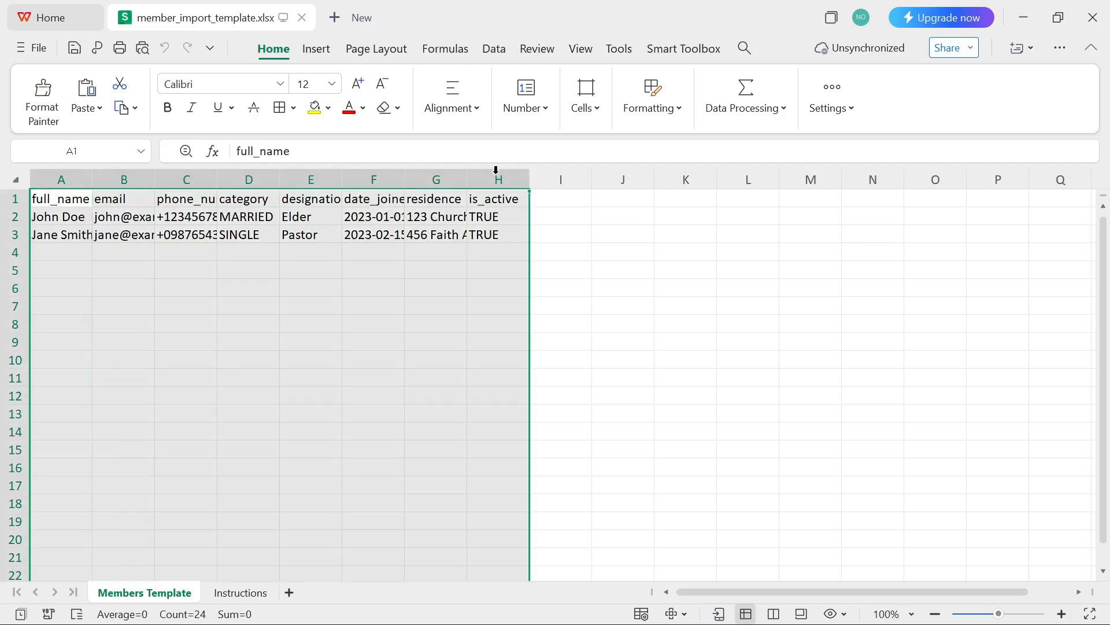
{"action": "double_click", "coordinate": [467, 182]}
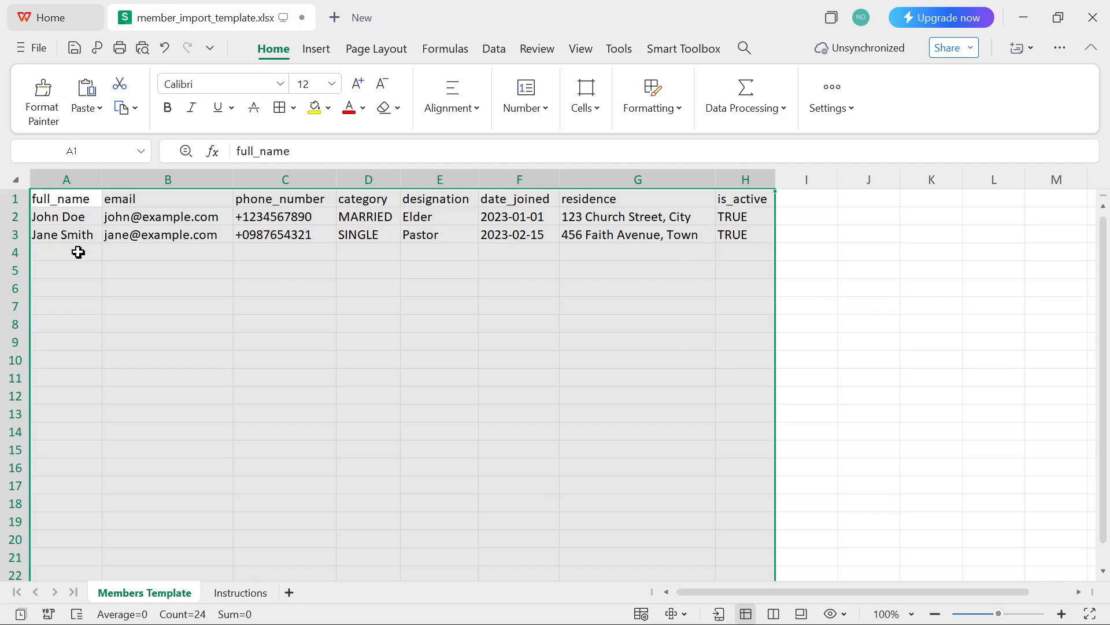
{"action": "scroll", "coordinate": [66, 238], "scroll_direction": "down", "scroll_amount": 8}
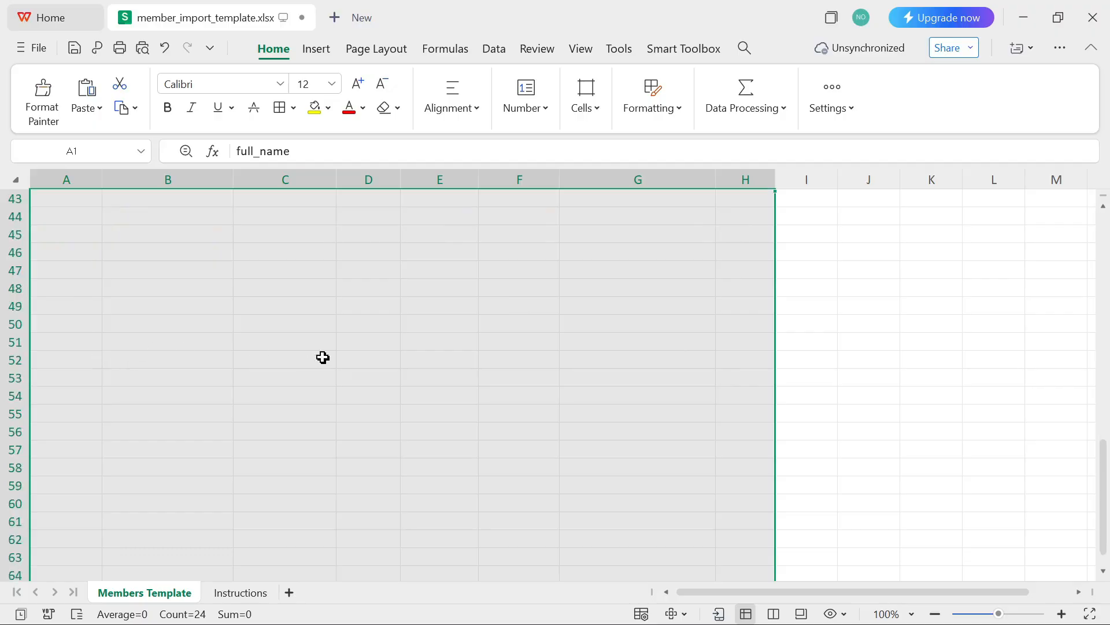
{"action": "scroll", "coordinate": [382, 358], "scroll_direction": "up", "scroll_amount": 8}
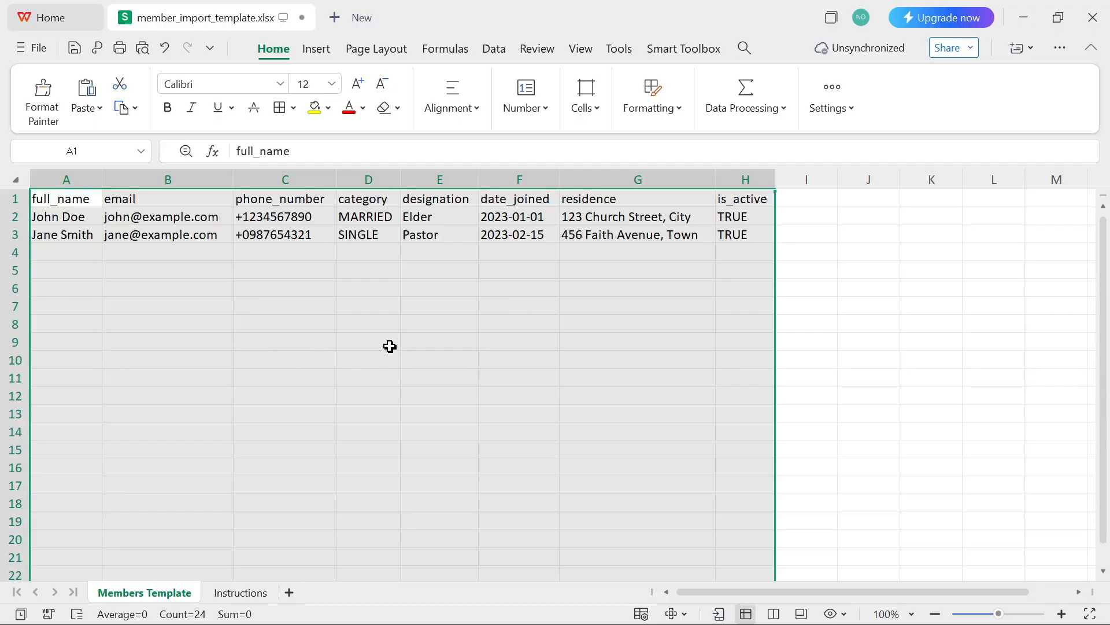
Step: Back in ChurchHQ's import form, upload member_import_template.xlsx for bulk import
{"action": "left_click", "coordinate": [727, 606]}
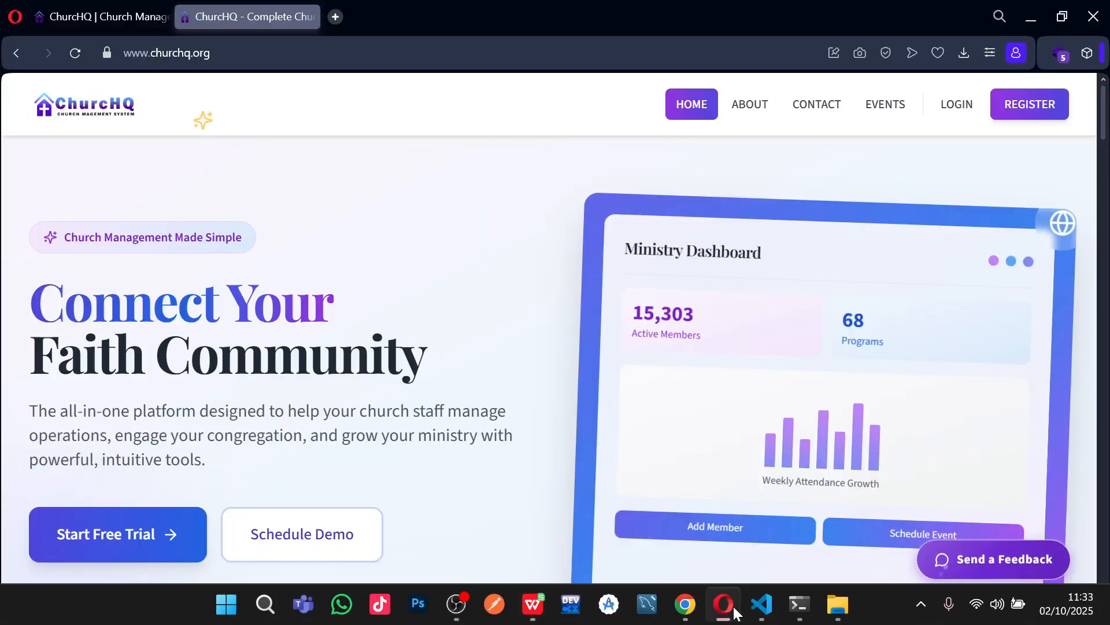
{"action": "left_click", "coordinate": [685, 604]}
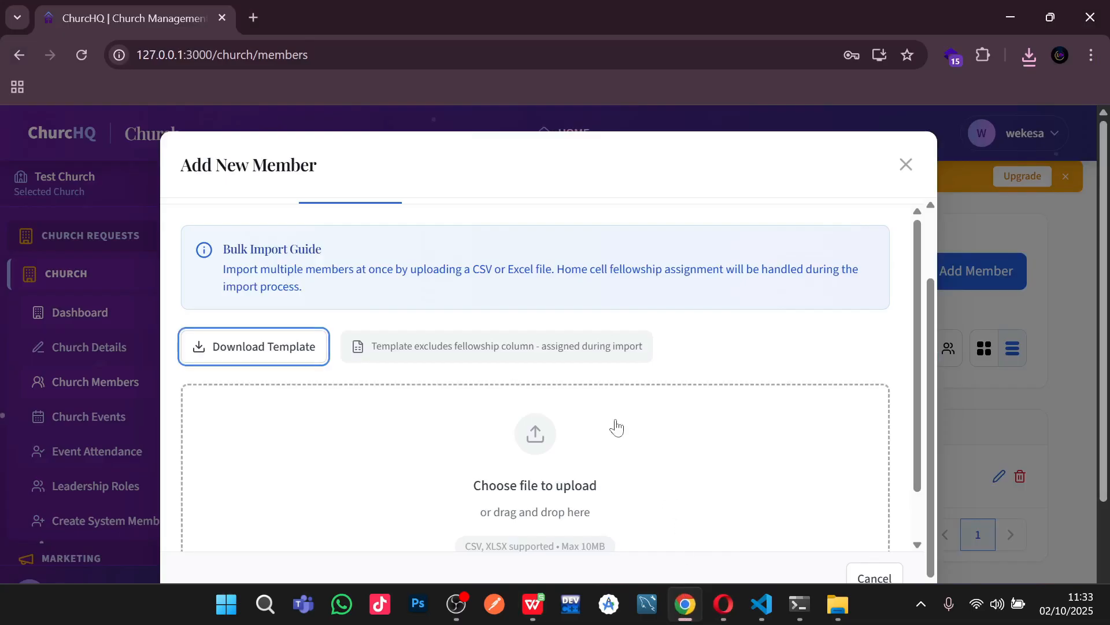
{"action": "scroll", "coordinate": [490, 370], "scroll_direction": "down", "scroll_amount": 1}
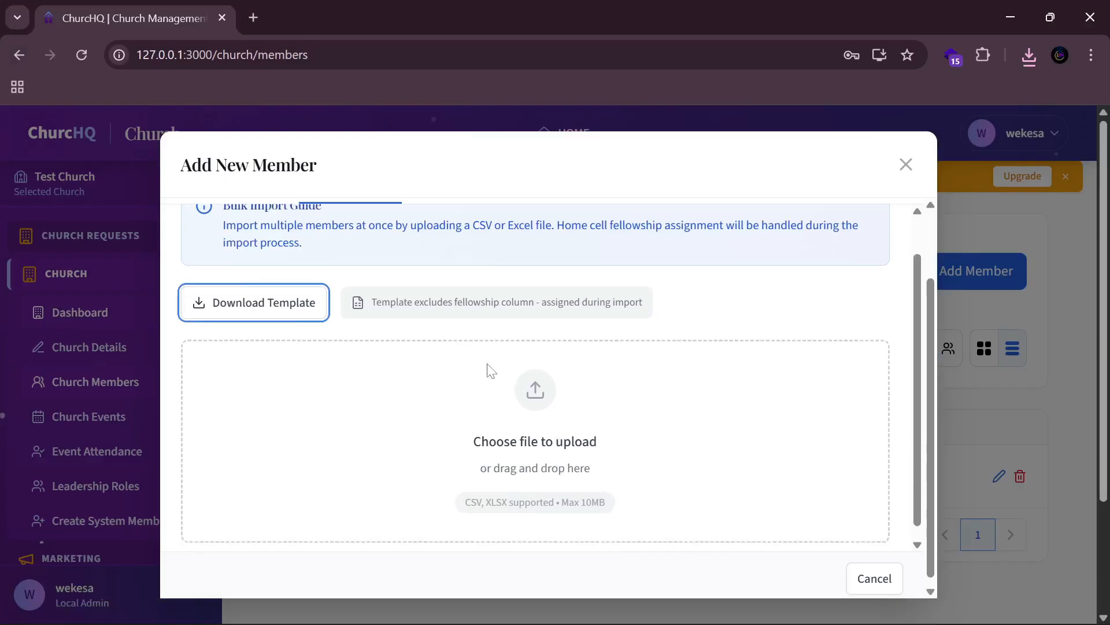
{"action": "left_click", "coordinate": [361, 453]}
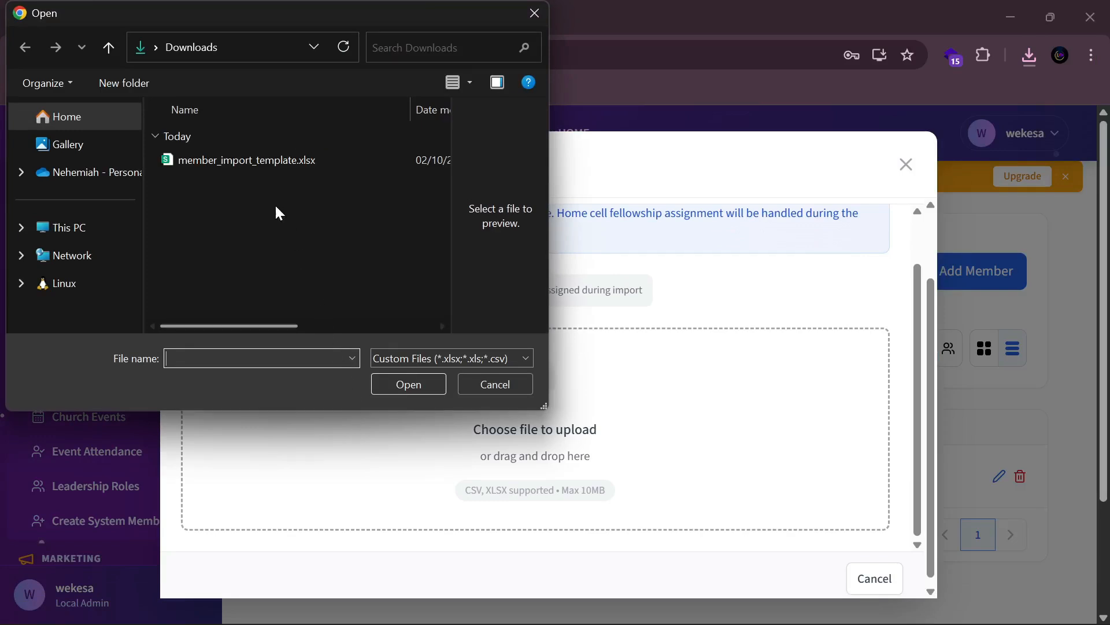
{"action": "left_click", "coordinate": [272, 157]}
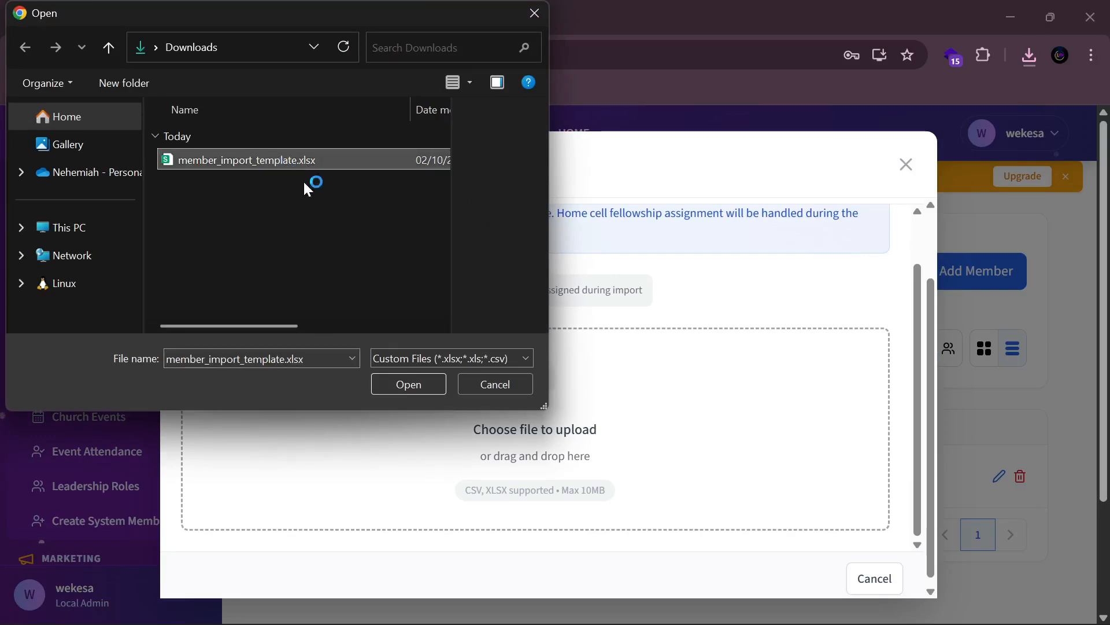
{"action": "left_click", "coordinate": [411, 385]}
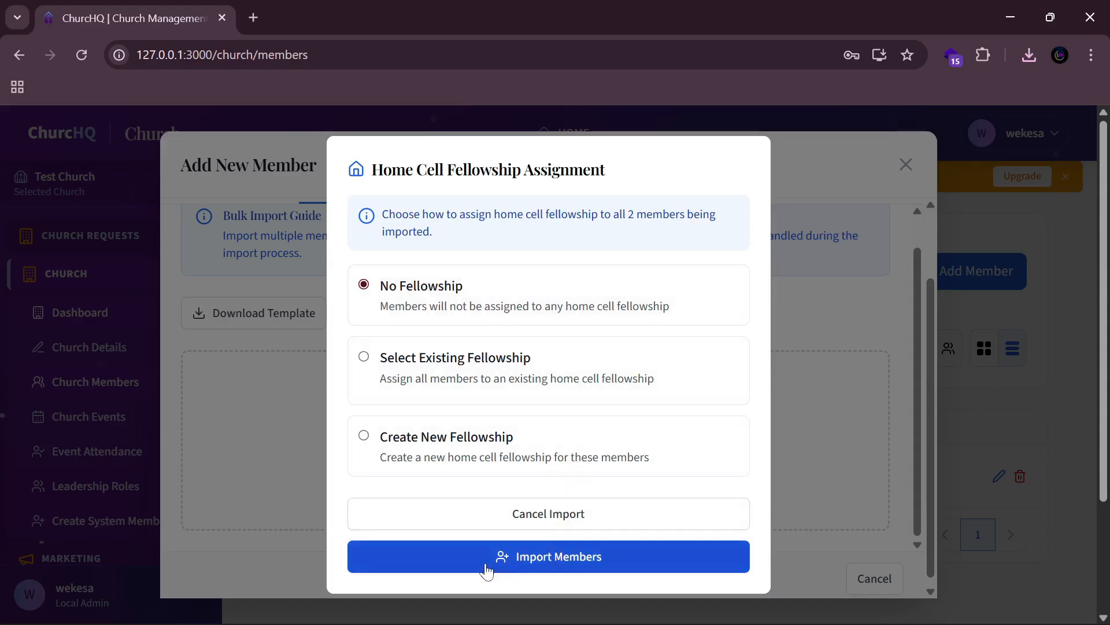
{"action": "left_click", "coordinate": [549, 568]}
{"action": "scroll", "coordinate": [612, 438], "scroll_direction": "down", "scroll_amount": 3}
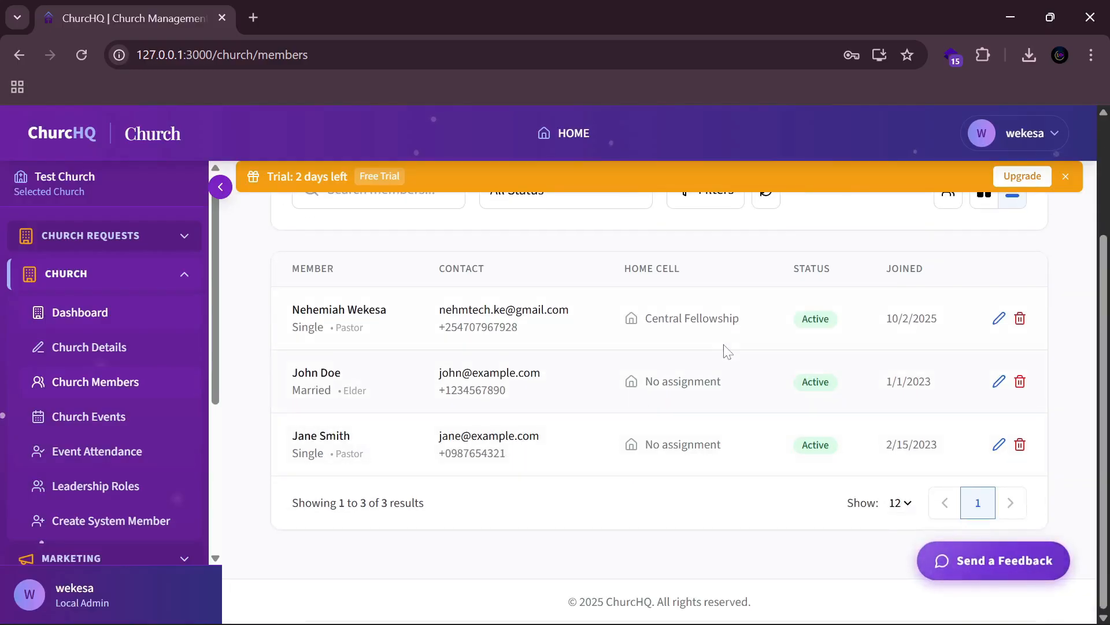
{"action": "scroll", "coordinate": [725, 350], "scroll_direction": "up", "scroll_amount": 3}
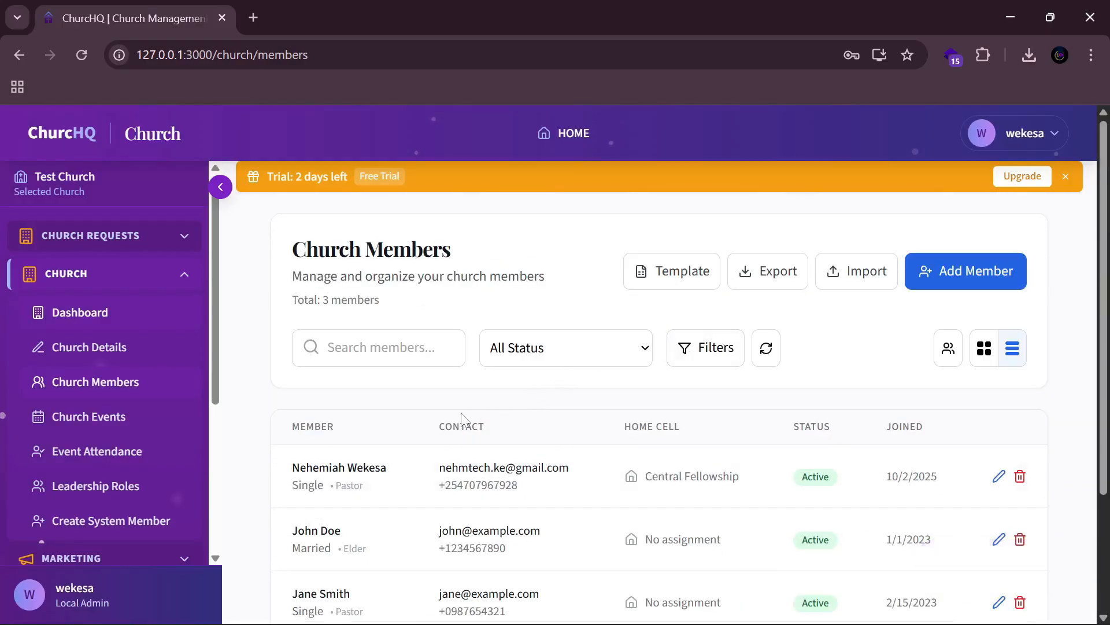
{"action": "scroll", "coordinate": [720, 405], "scroll_direction": "down", "scroll_amount": 3}
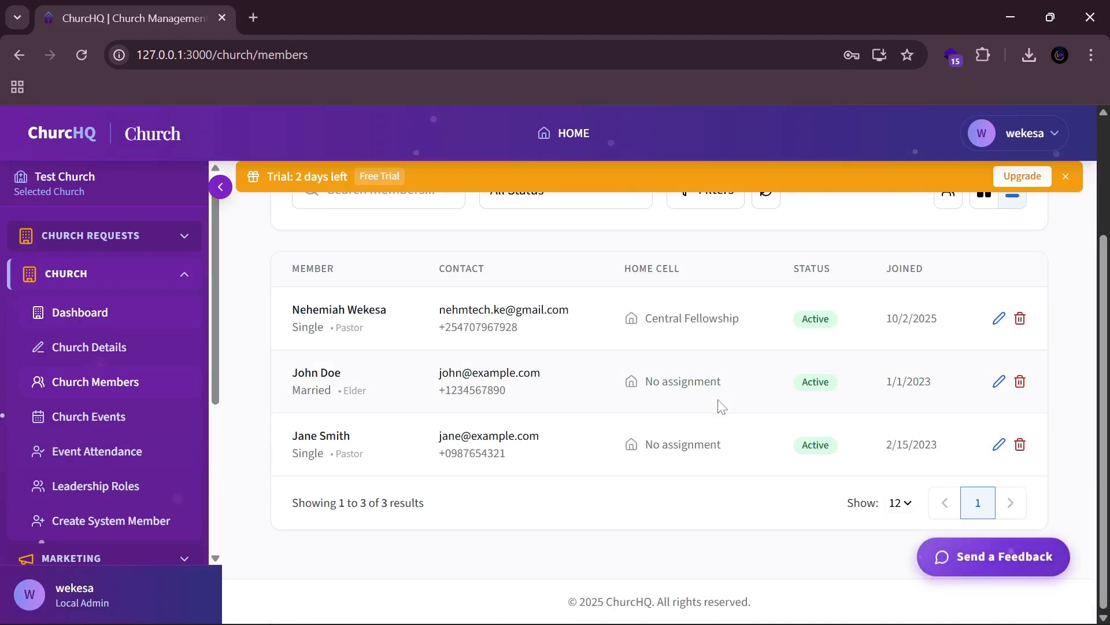
Step: Create the Sunday Service event 'Sunday Holy Communion Service' for Oct 2, 2025, 09:00–11:00
{"action": "left_click", "coordinate": [133, 421]}
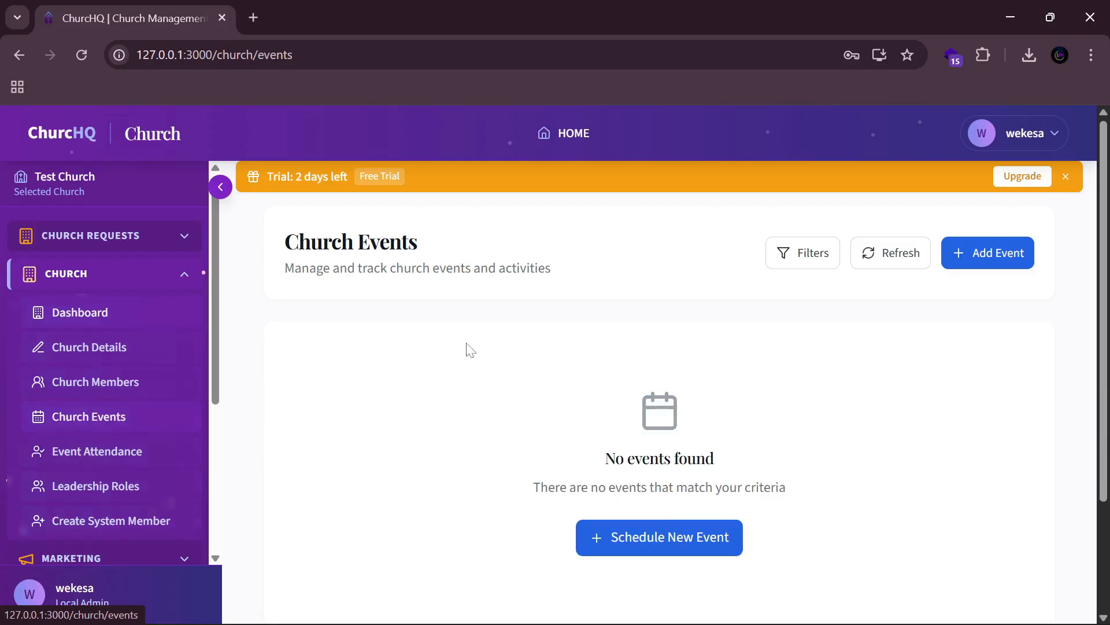
{"action": "left_click", "coordinate": [991, 262]}
{"action": "left_click", "coordinate": [542, 281]}
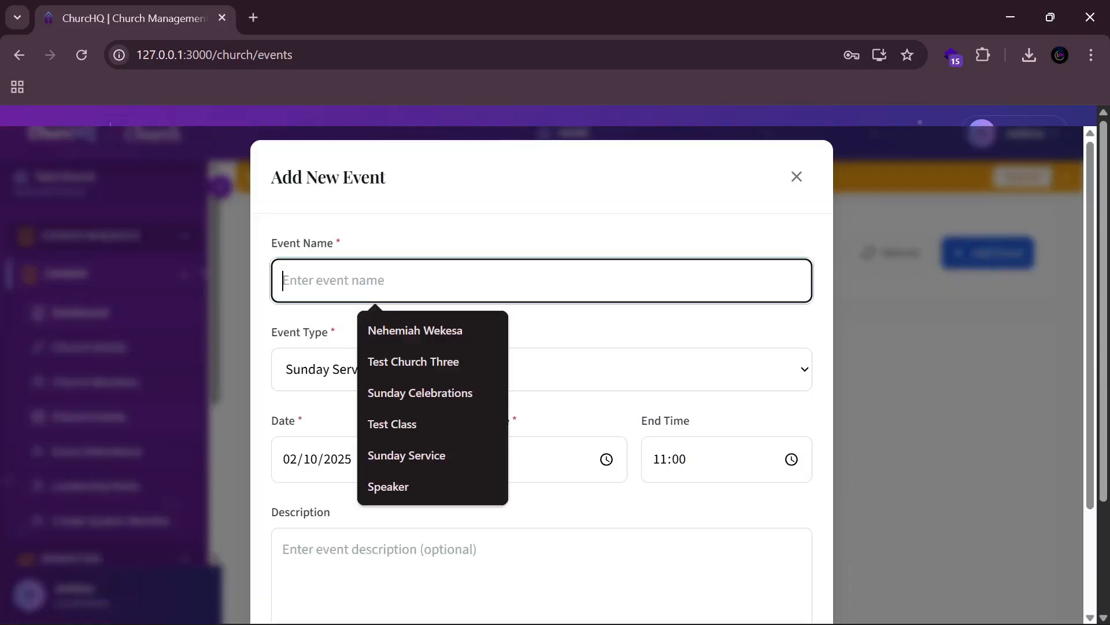
{"action": "type", "text": "Sun"}
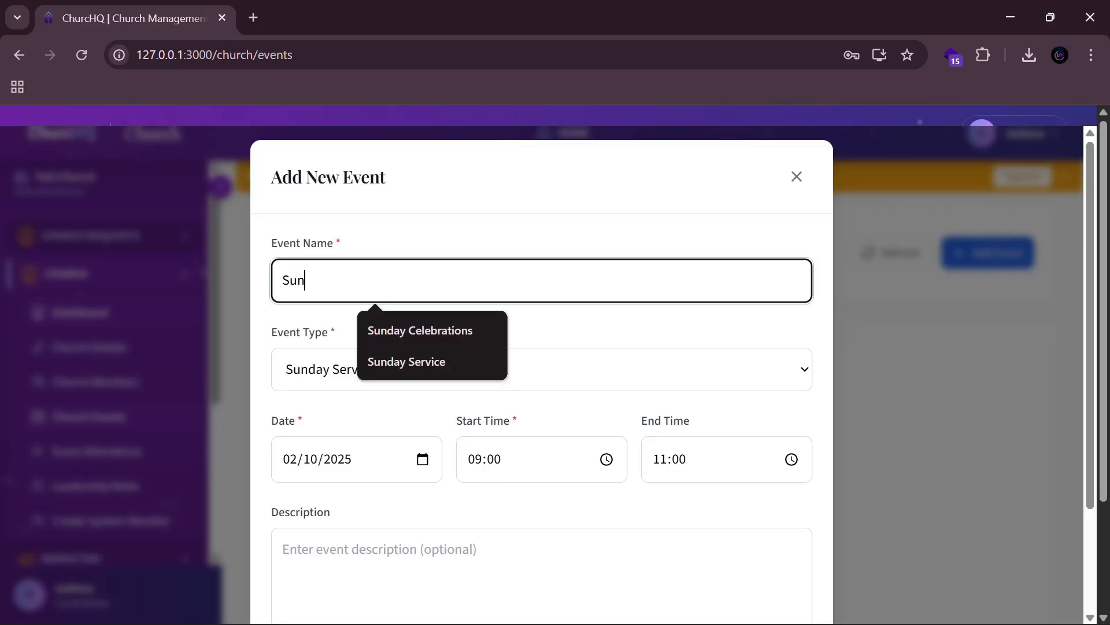
{"action": "type", "text": "day Holy C"}
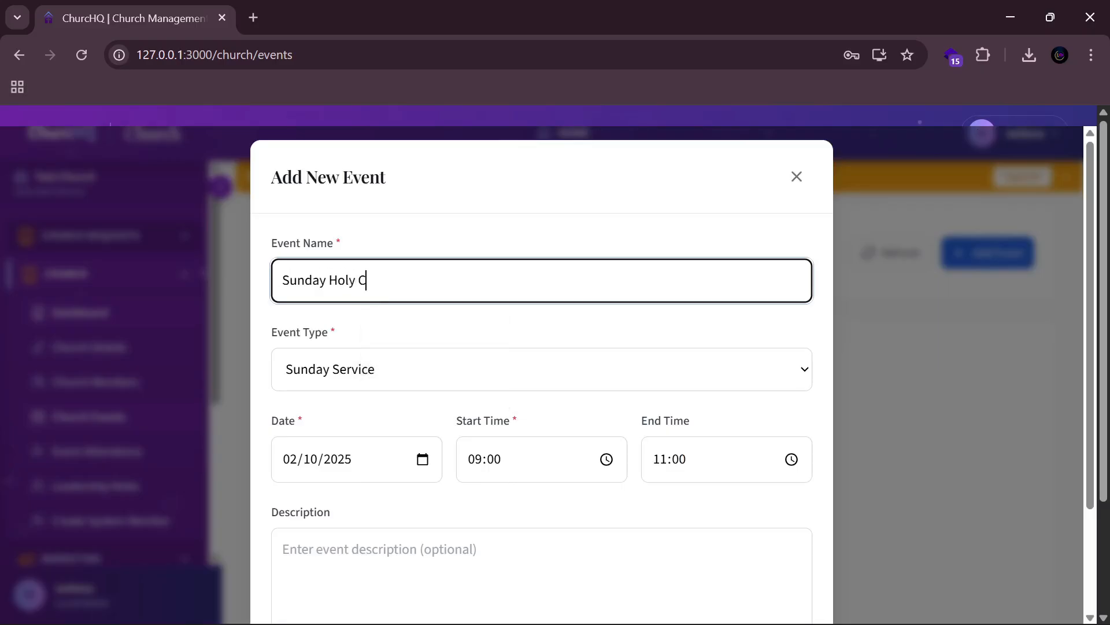
{"action": "type", "text": "ommunion Service"}
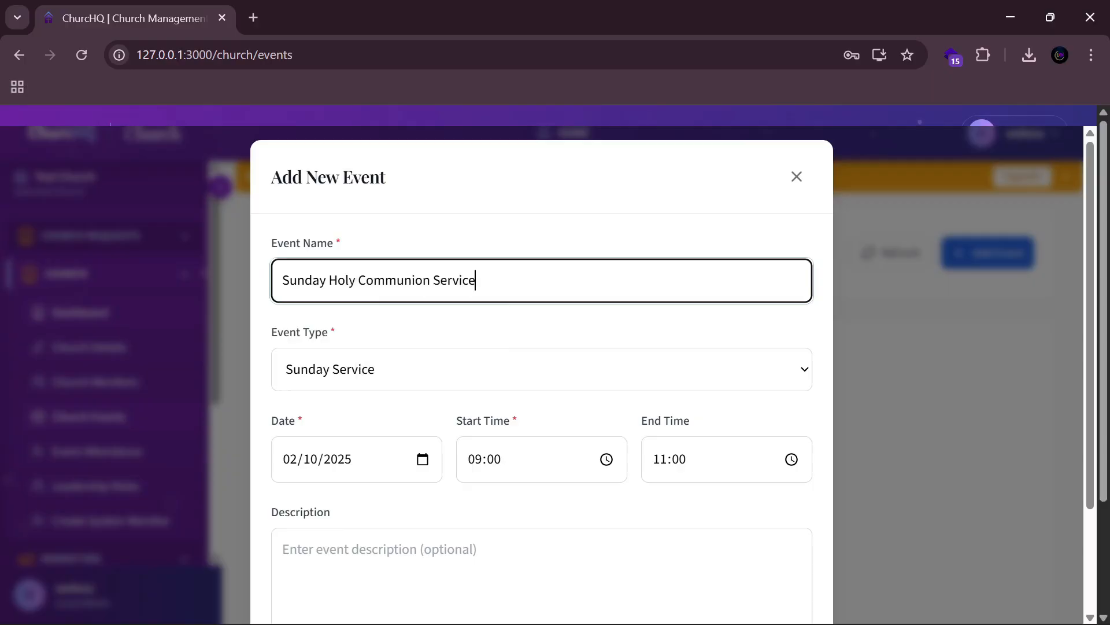
{"action": "left_click", "coordinate": [446, 365]}
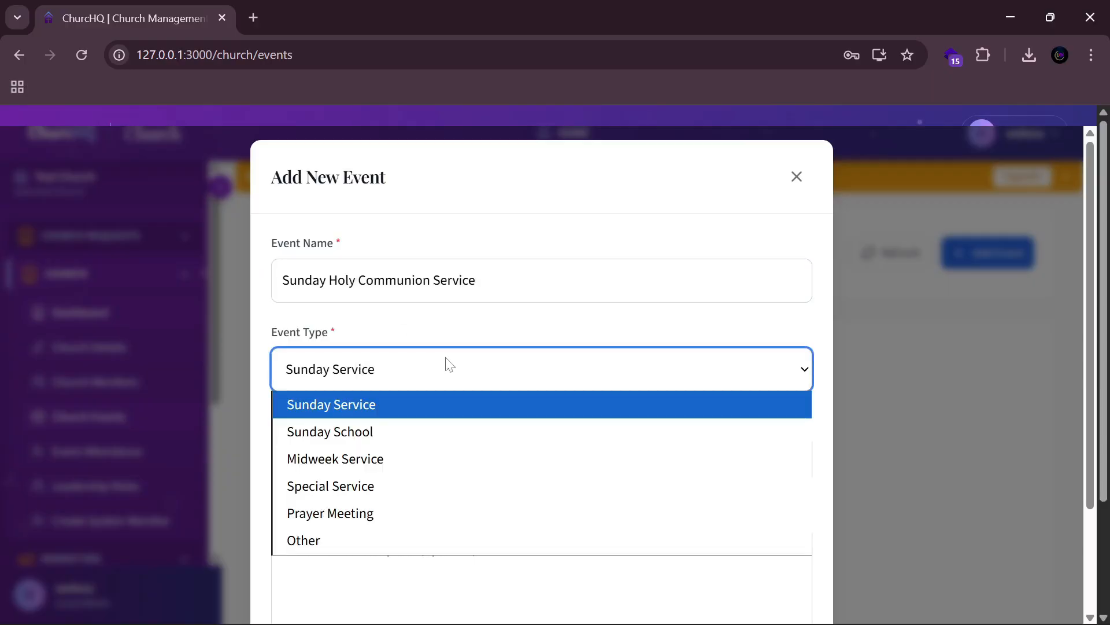
{"action": "left_click", "coordinate": [423, 335]}
{"action": "scroll", "coordinate": [582, 304], "scroll_direction": "down", "scroll_amount": 3}
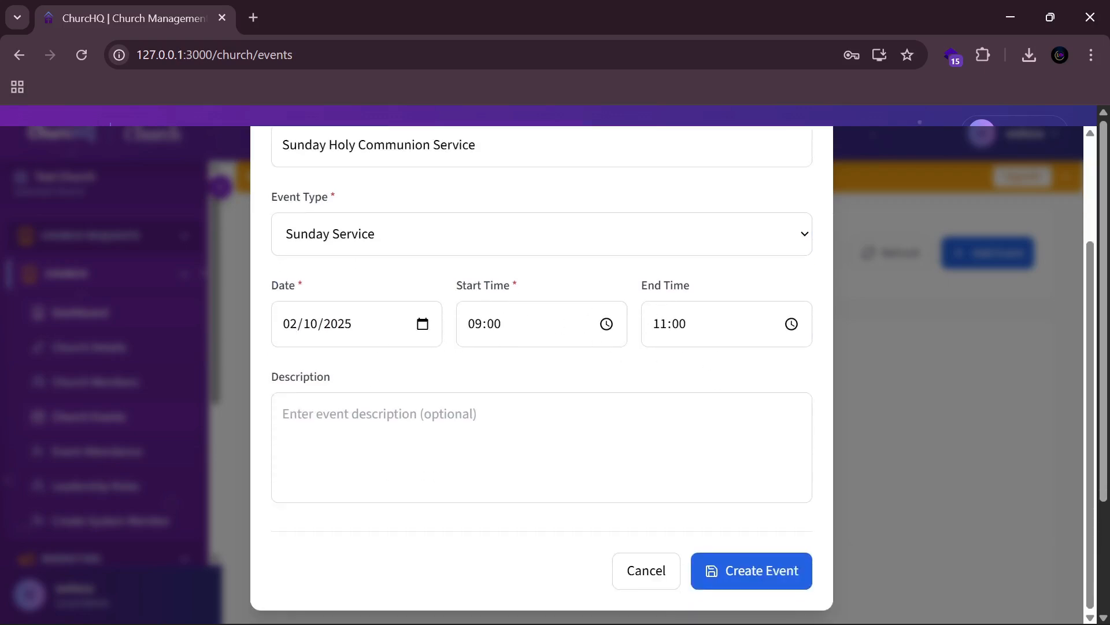
{"action": "key", "text": "Tab"}
{"action": "left_click", "coordinate": [768, 573]}
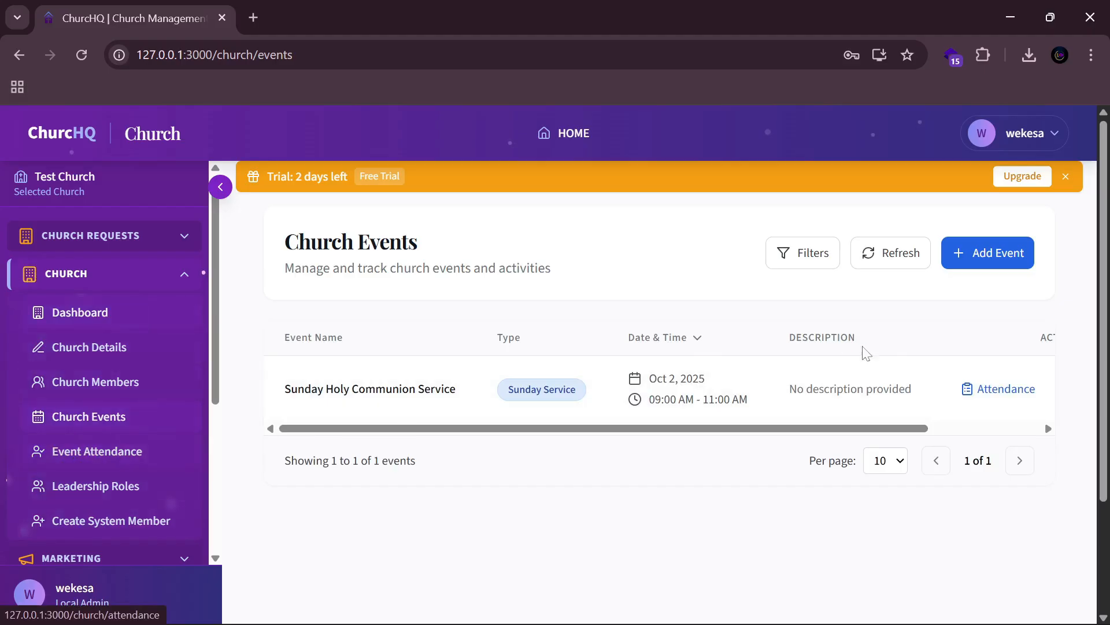
Step: Open attendance for Sunday Holy Communion Service and add all 3 members, each marked Absent
{"action": "left_click", "coordinate": [1005, 389]}
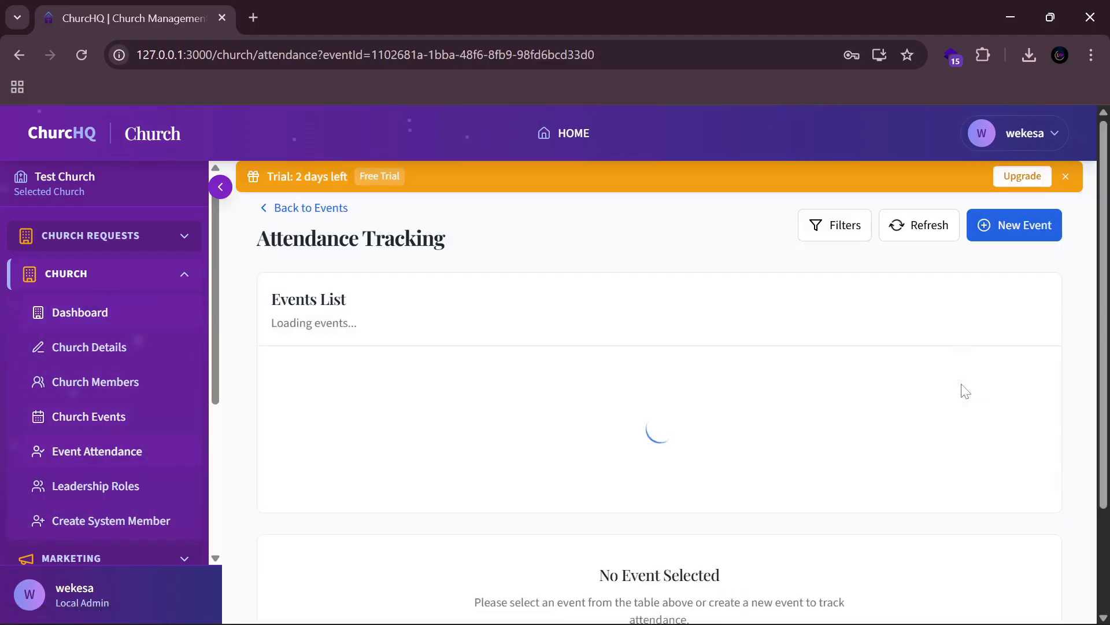
{"action": "scroll", "coordinate": [744, 399], "scroll_direction": "down", "scroll_amount": 1}
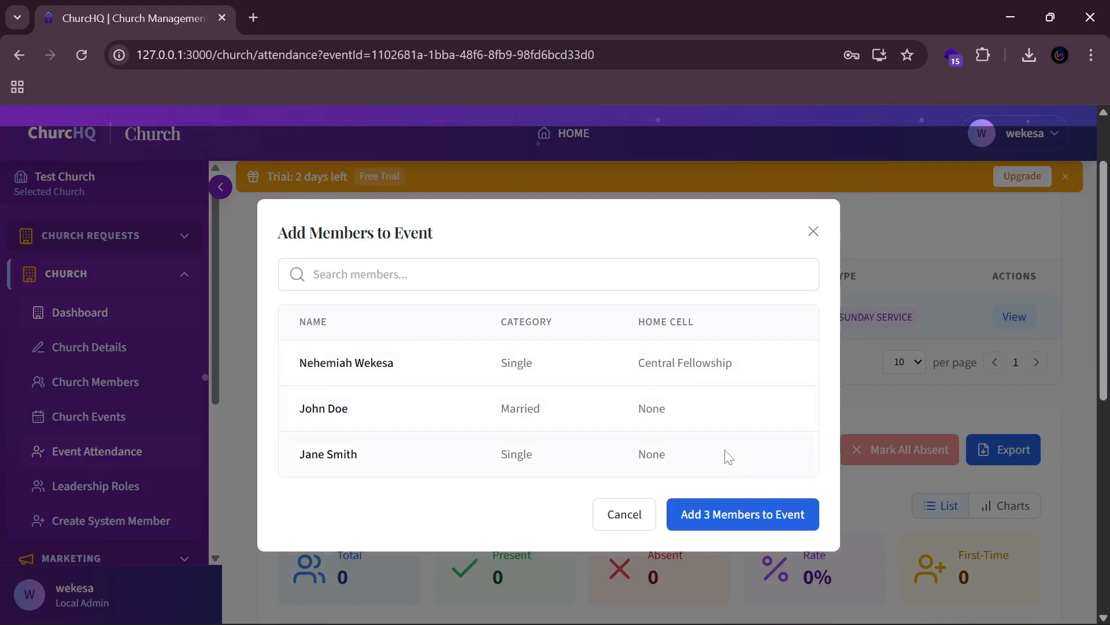
{"action": "left_click", "coordinate": [723, 519]}
{"action": "scroll", "coordinate": [694, 479], "scroll_direction": "down", "scroll_amount": 6}
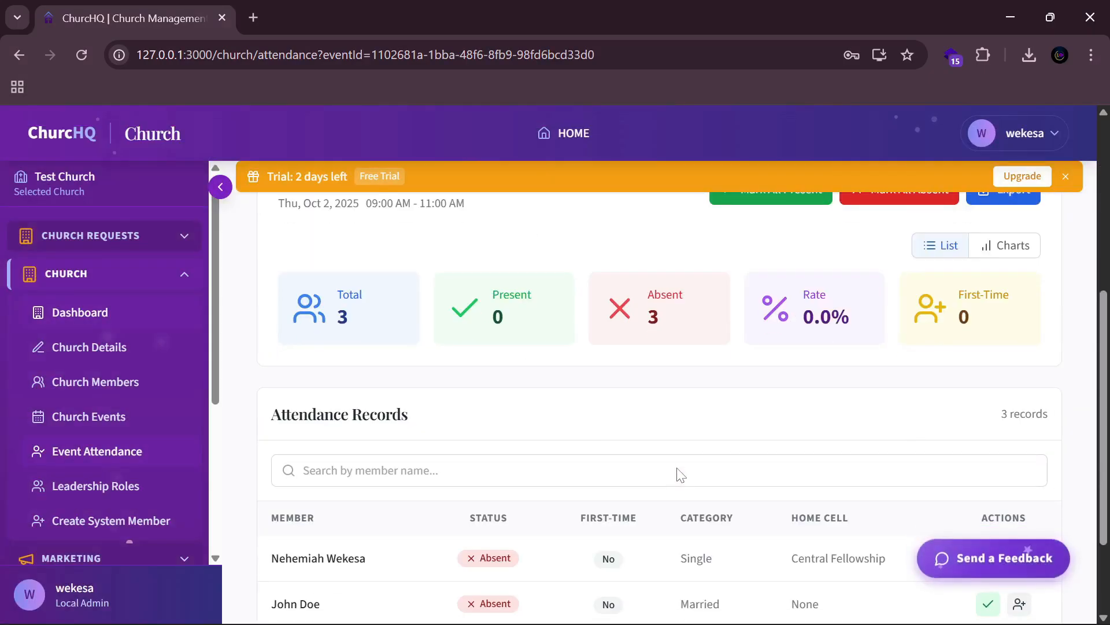
{"action": "scroll", "coordinate": [682, 390], "scroll_direction": "up", "scroll_amount": 5}
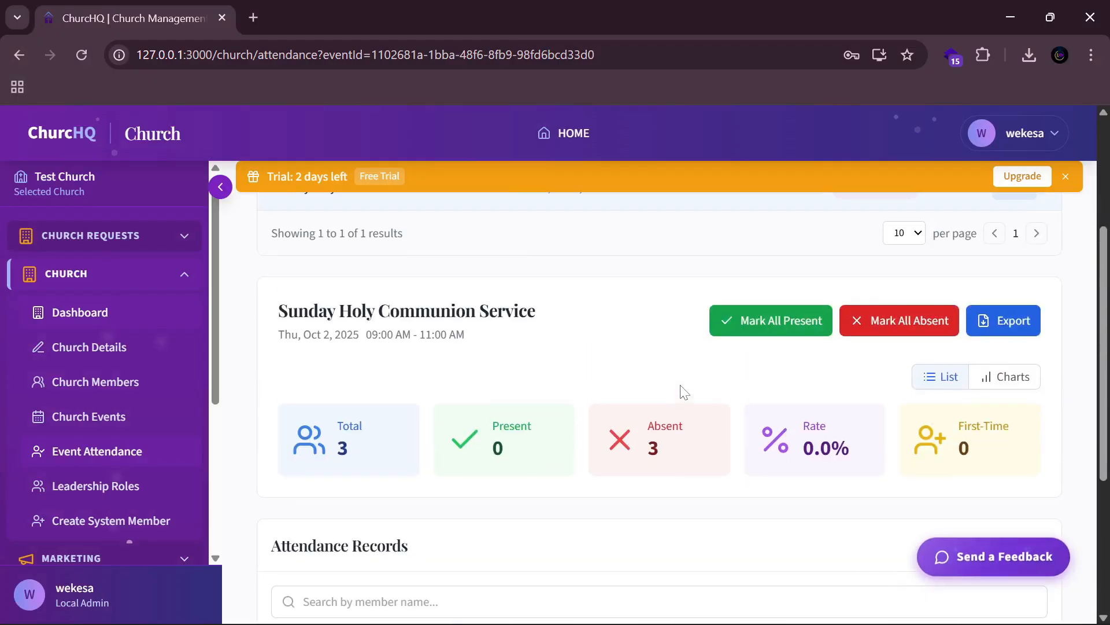
{"action": "scroll", "coordinate": [649, 319], "scroll_direction": "down", "scroll_amount": 5}
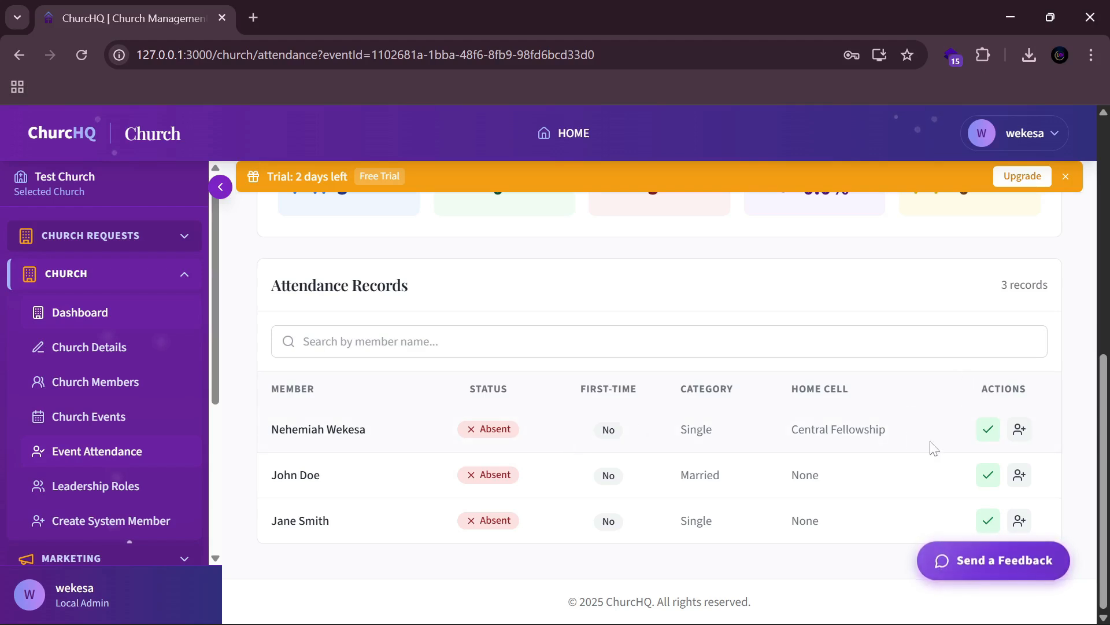
Step: Mark the first two members Present and all three members as first-time visitors
{"action": "left_click", "coordinate": [989, 431]}
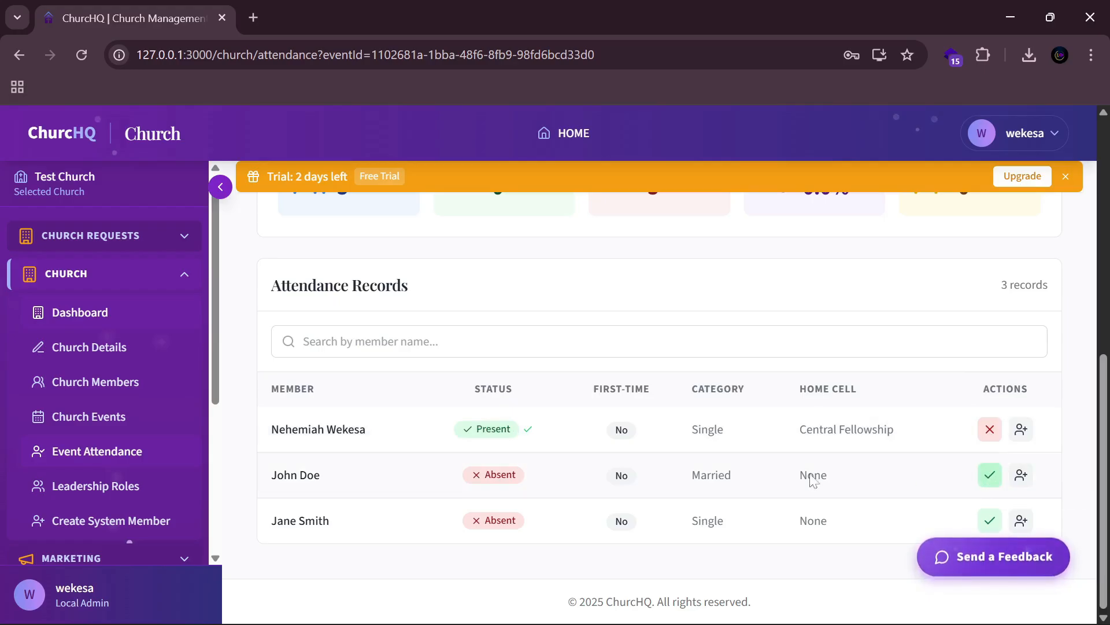
{"action": "left_click", "coordinate": [988, 473]}
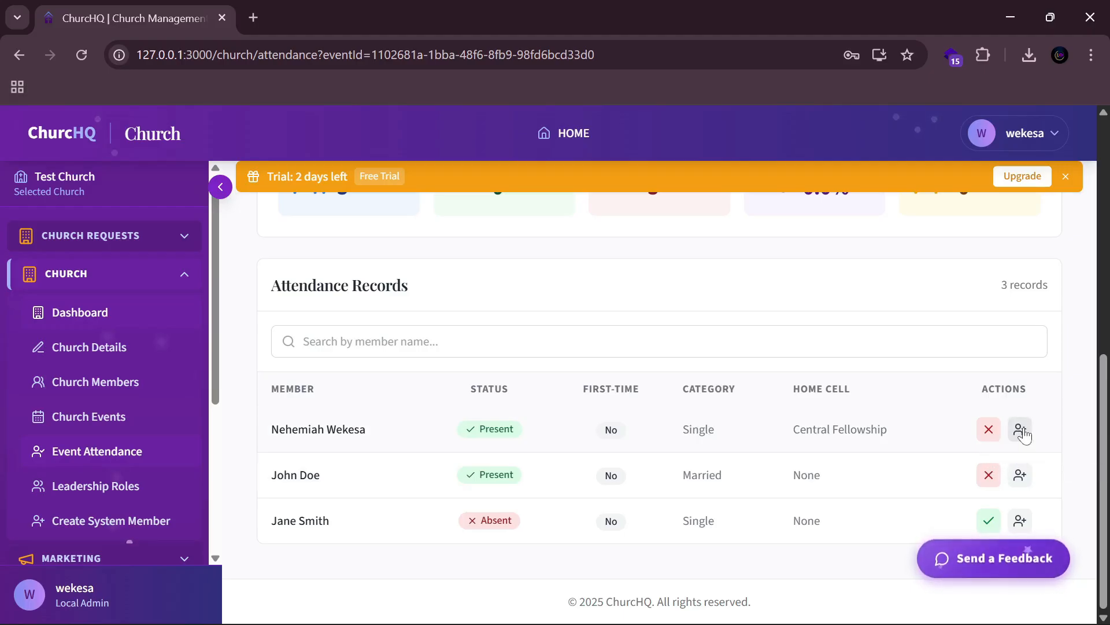
{"action": "left_click", "coordinate": [1022, 431]}
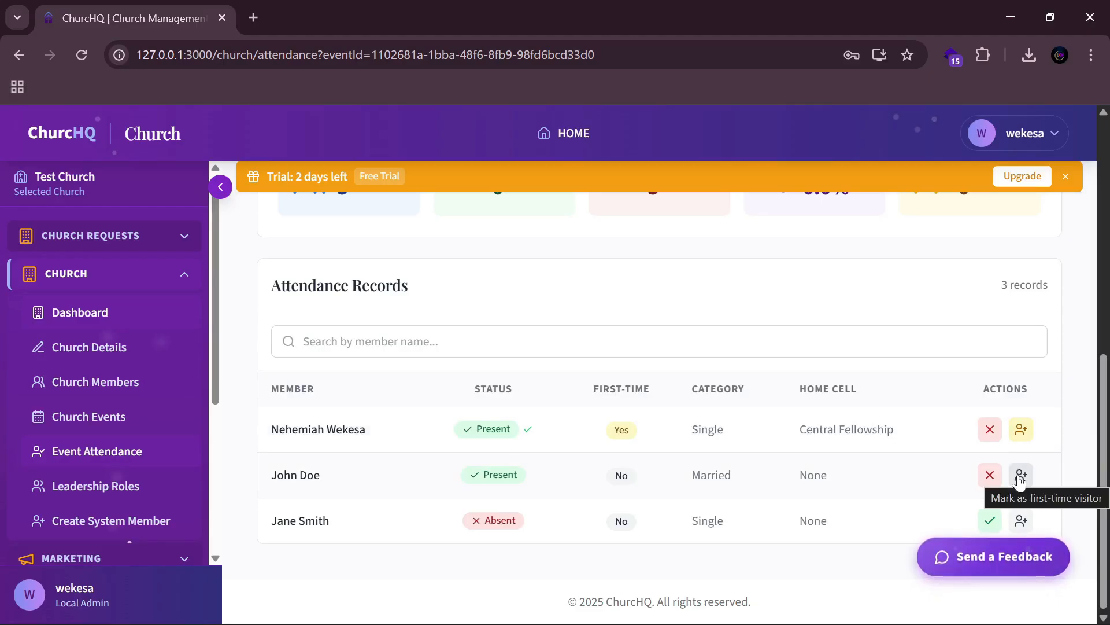
{"action": "left_click", "coordinate": [1019, 477]}
{"action": "left_click", "coordinate": [1026, 524]}
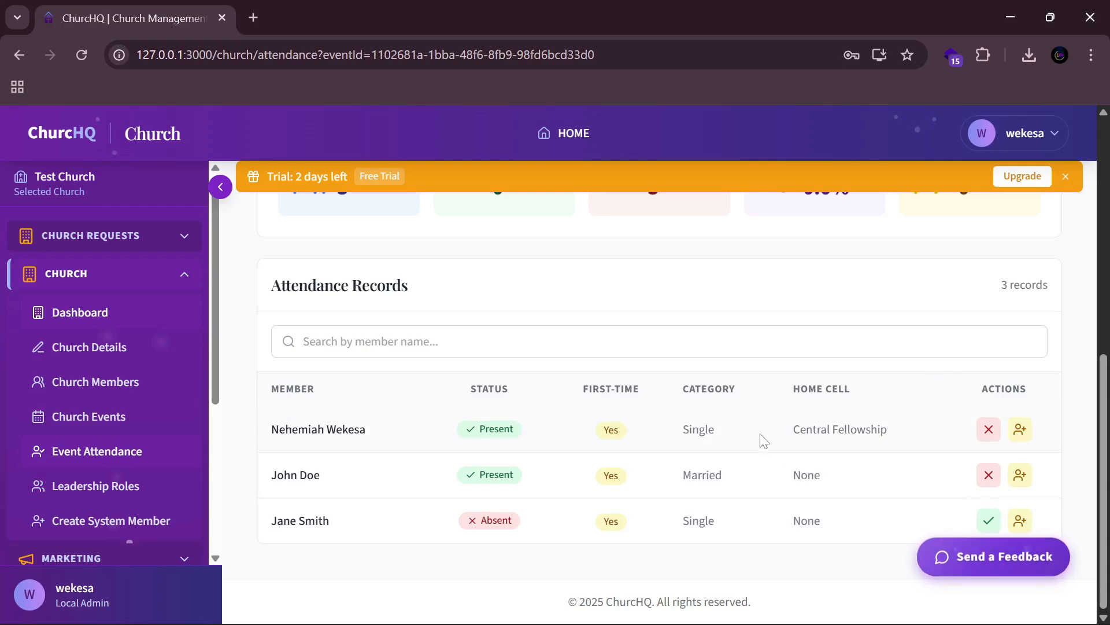
Step: Reload the attendance page so the rate refreshes to 66.7%
{"action": "scroll", "coordinate": [761, 441], "scroll_direction": "up", "scroll_amount": 8}
{"action": "scroll", "coordinate": [820, 401], "scroll_direction": "down", "scroll_amount": 6}
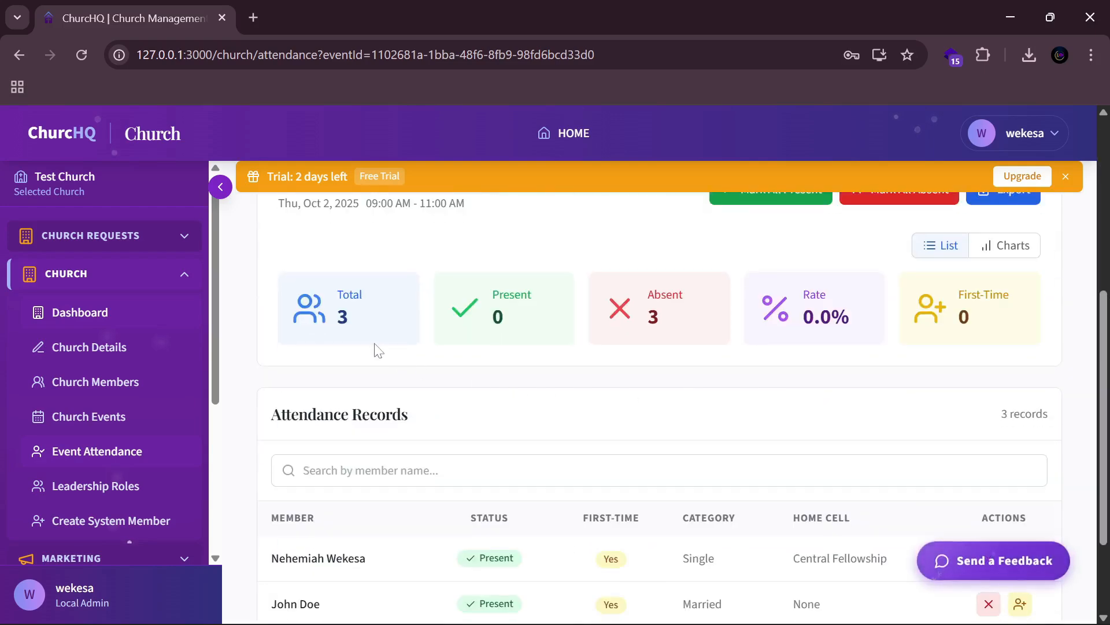
{"action": "scroll", "coordinate": [637, 321], "scroll_direction": "up", "scroll_amount": 1}
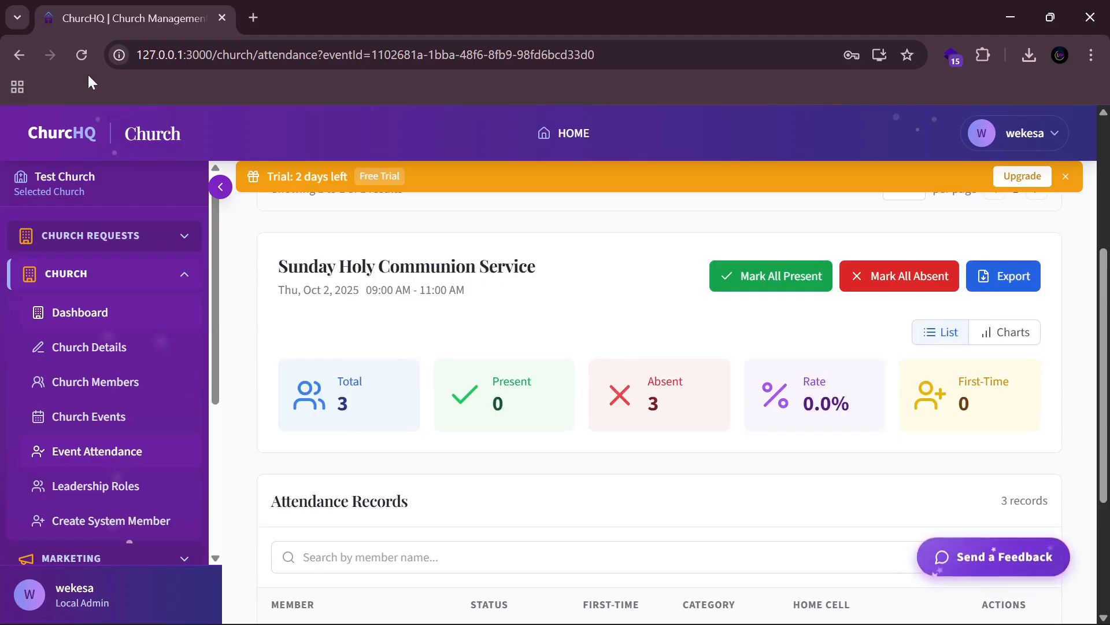
{"action": "left_click", "coordinate": [81, 55]}
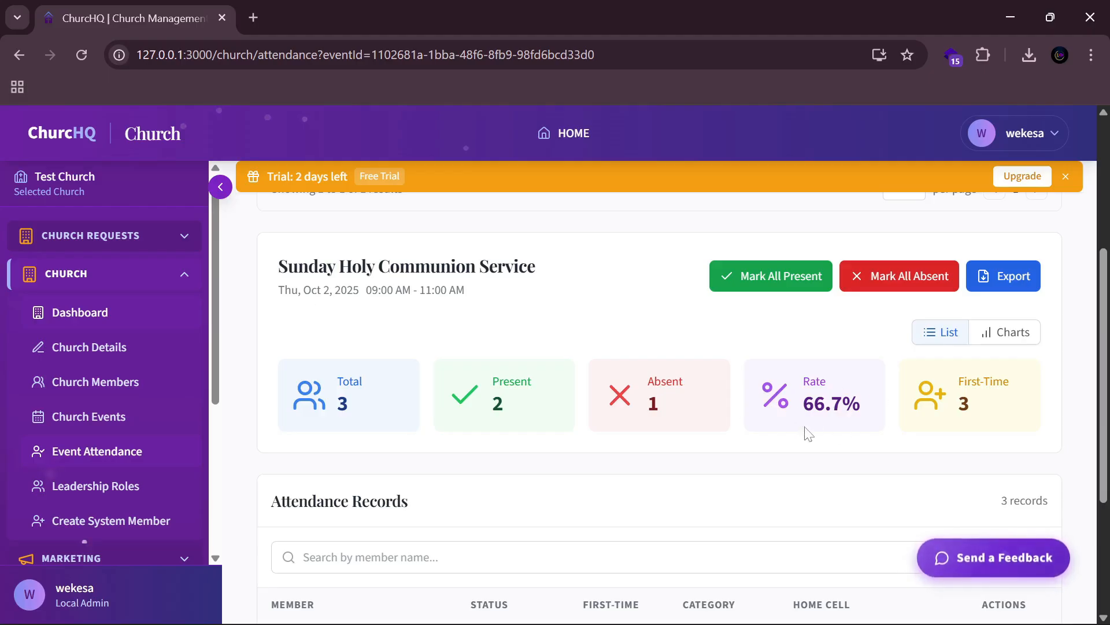
{"action": "scroll", "coordinate": [765, 435], "scroll_direction": "down", "scroll_amount": 3}
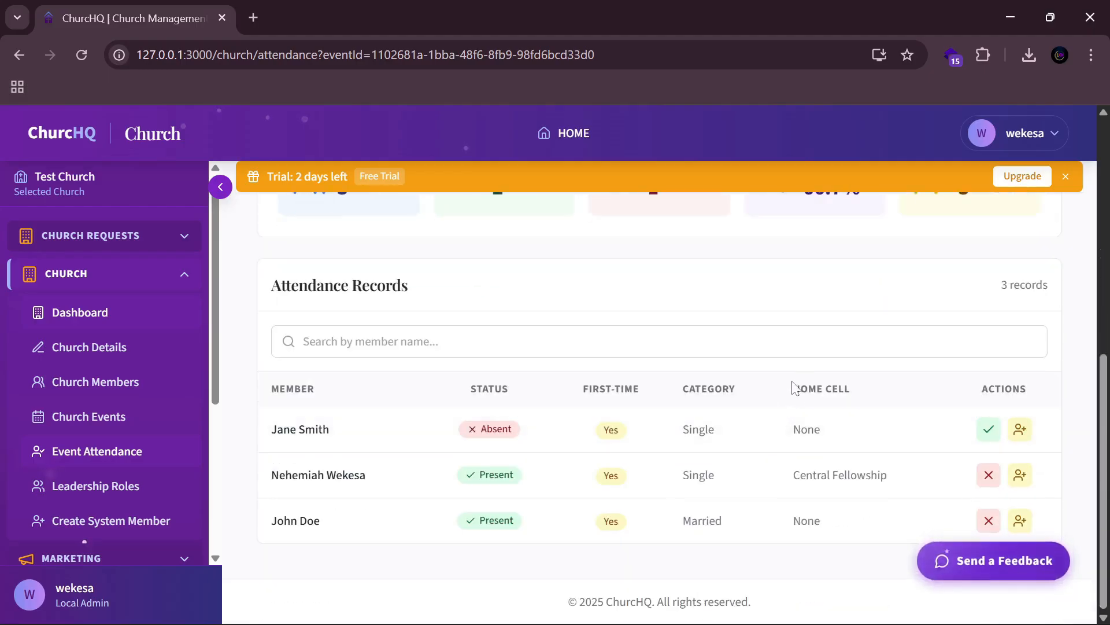
{"action": "scroll", "coordinate": [791, 370], "scroll_direction": "up", "scroll_amount": 5}
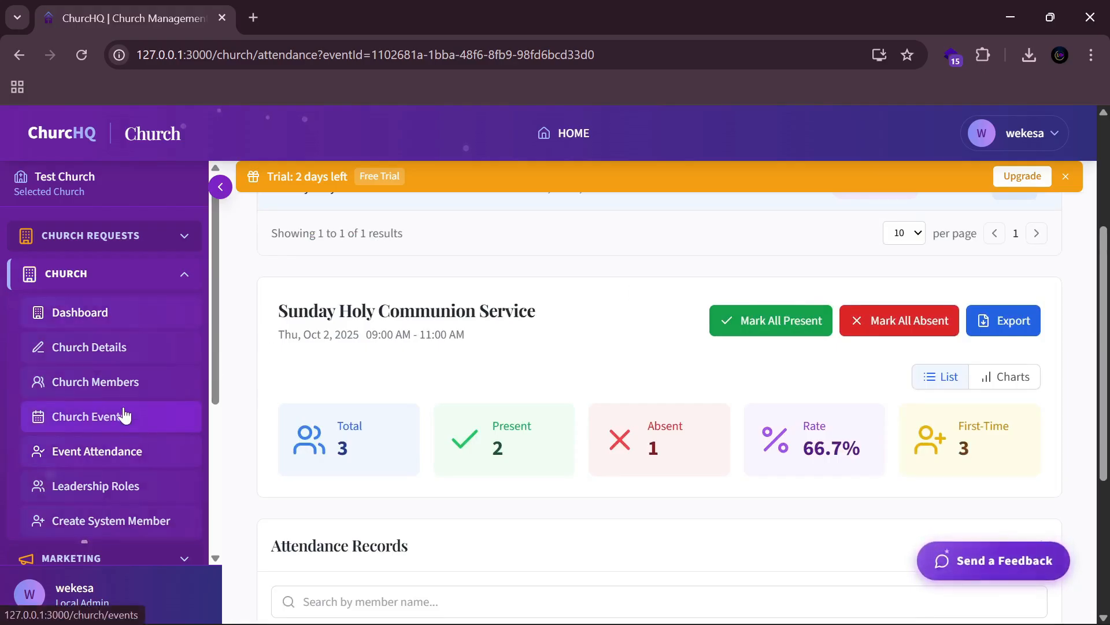
Step: Open the Create System User form and fill the new user's username, e-mail, name and phone
{"action": "left_click", "coordinate": [105, 490]}
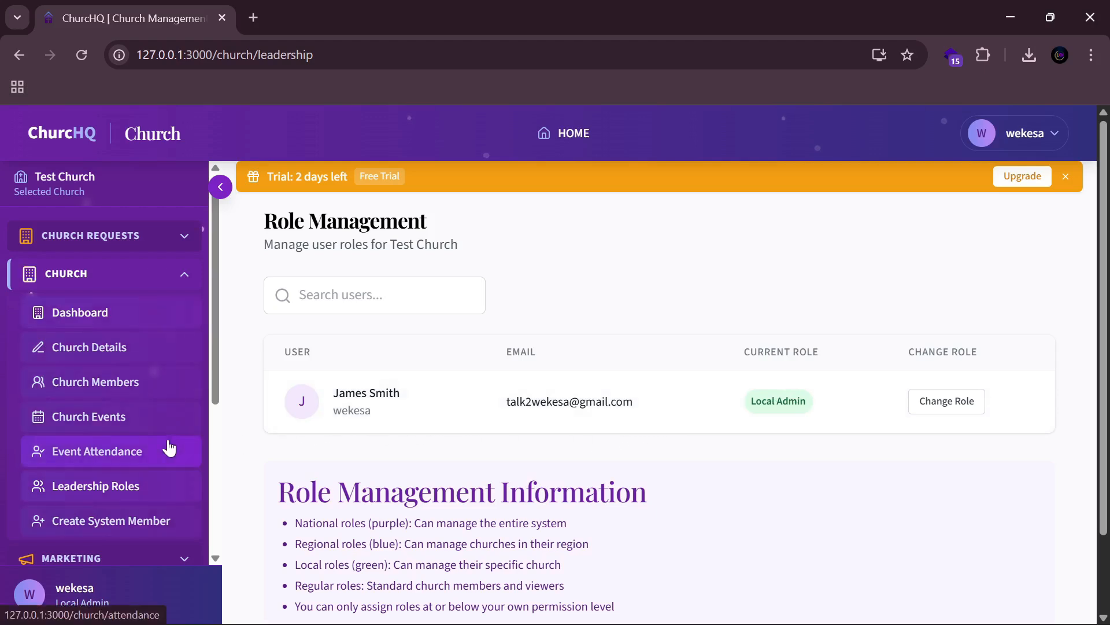
{"action": "scroll", "coordinate": [148, 421], "scroll_direction": "down", "scroll_amount": 2}
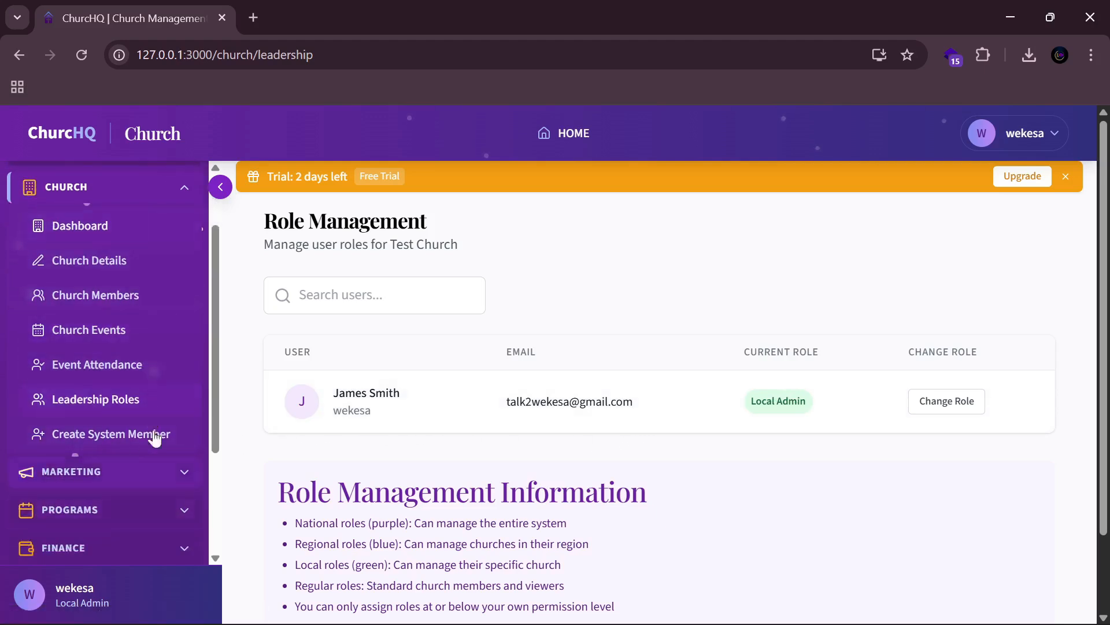
{"action": "left_click", "coordinate": [96, 444]}
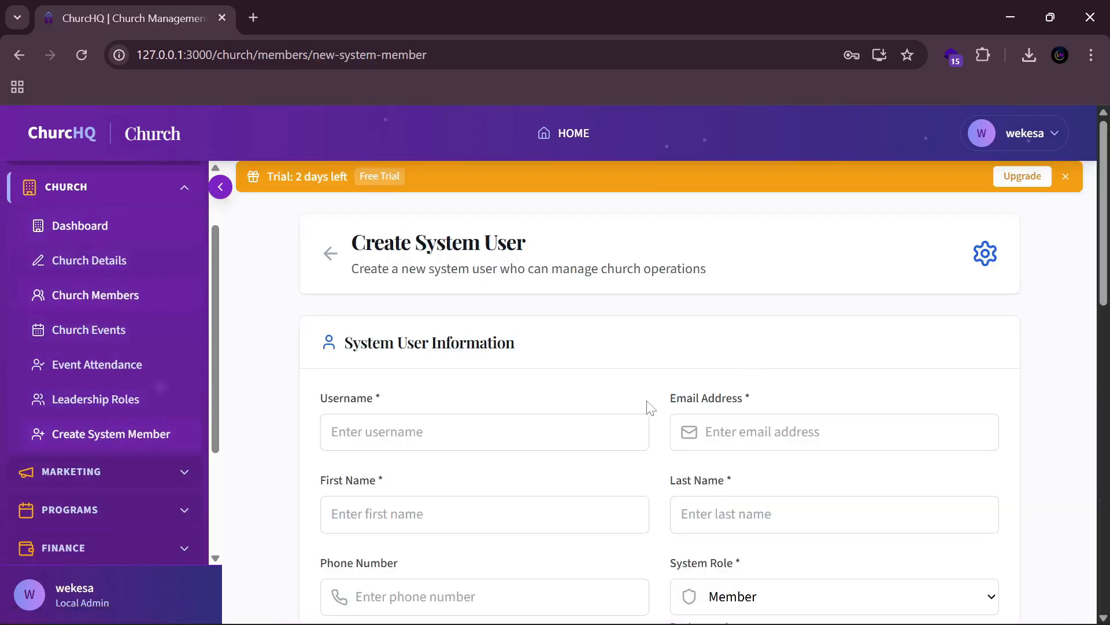
{"action": "left_click", "coordinate": [485, 432]}
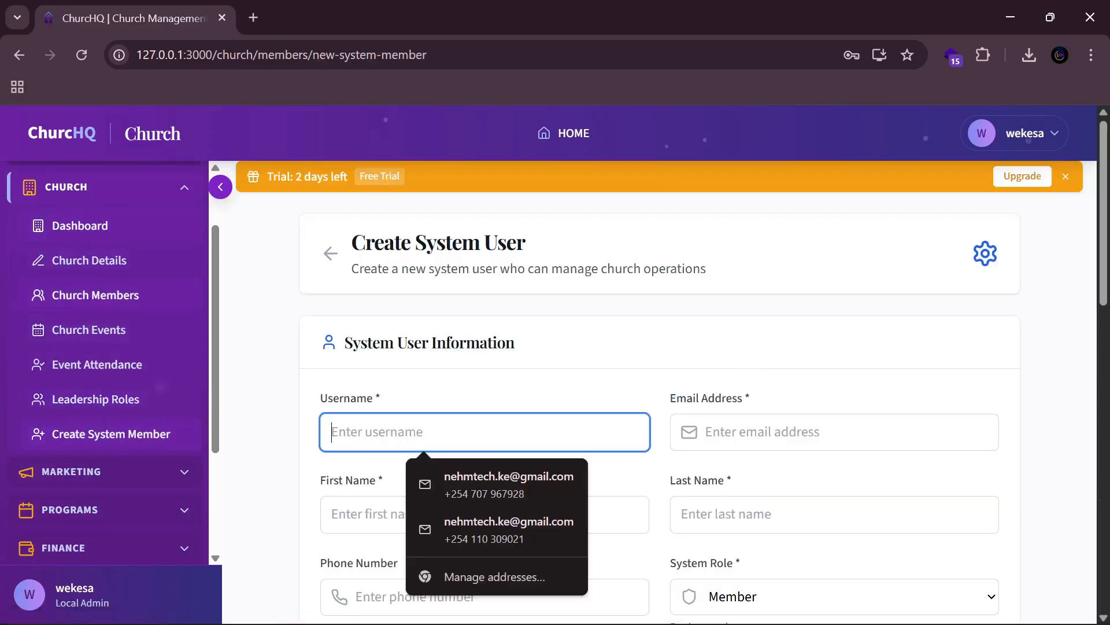
{"action": "type", "text": "cynthia"}
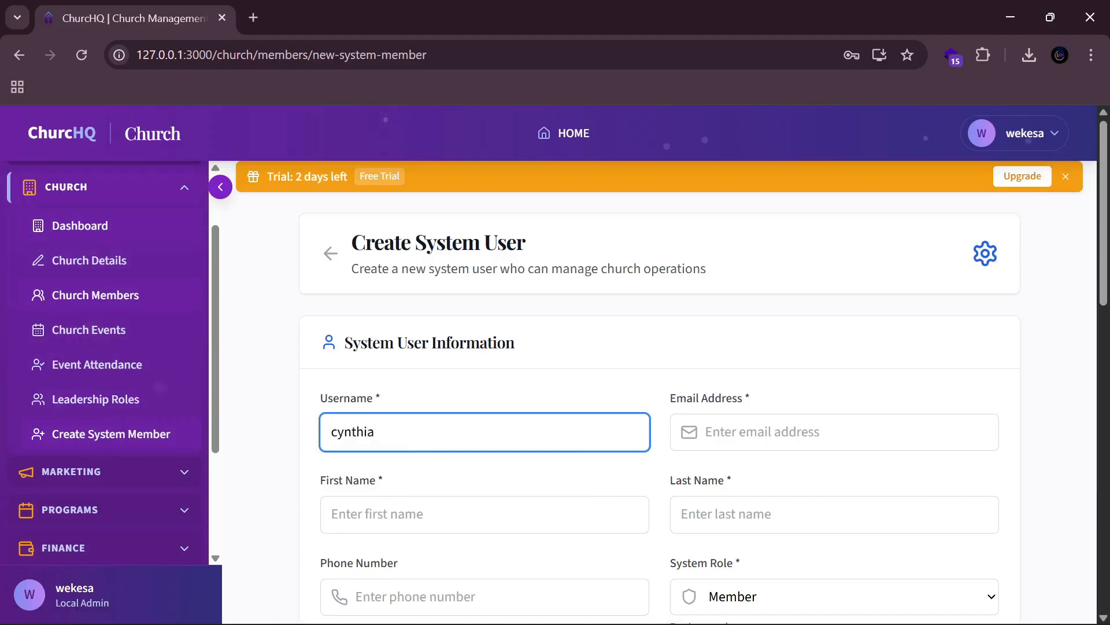
{"action": "left_click", "coordinate": [835, 432]}
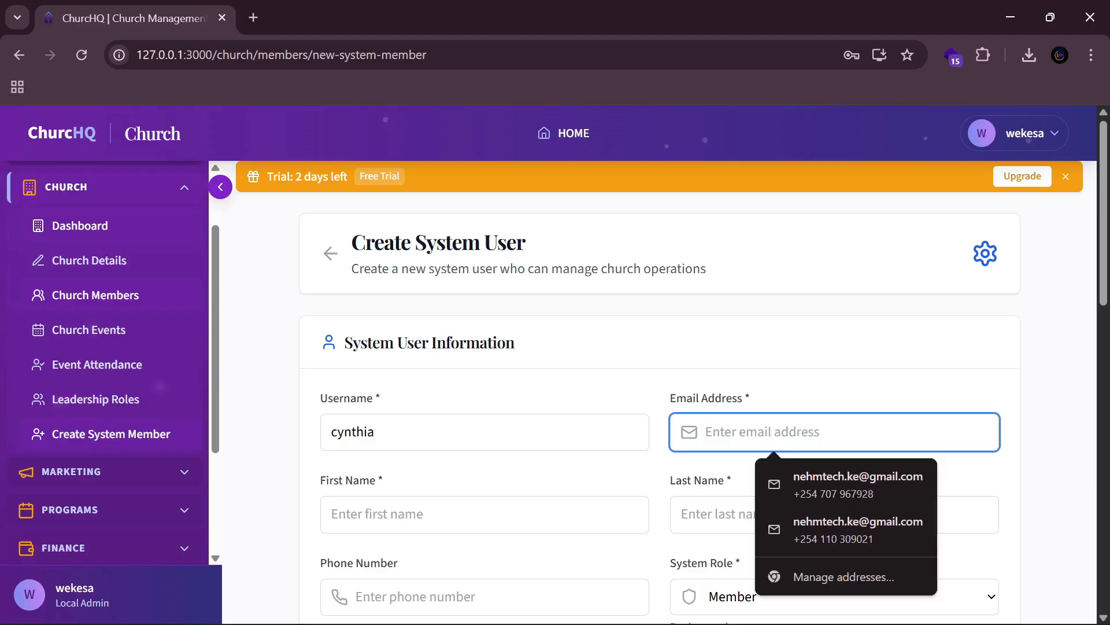
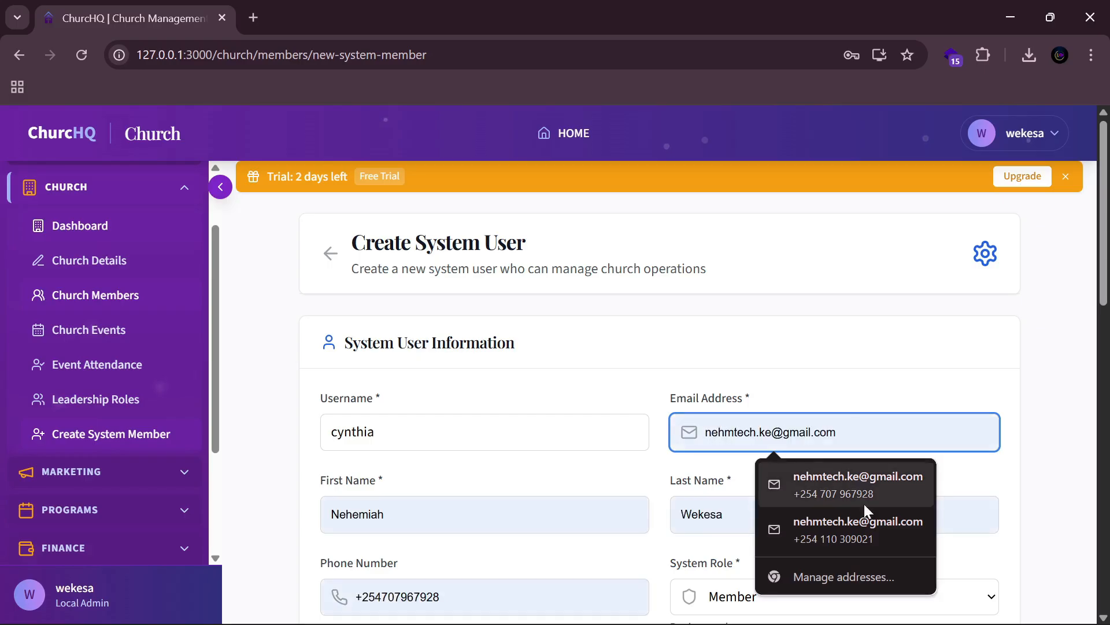
{"action": "left_click", "coordinate": [864, 502]}
{"action": "scroll", "coordinate": [855, 490], "scroll_direction": "down", "scroll_amount": 2}
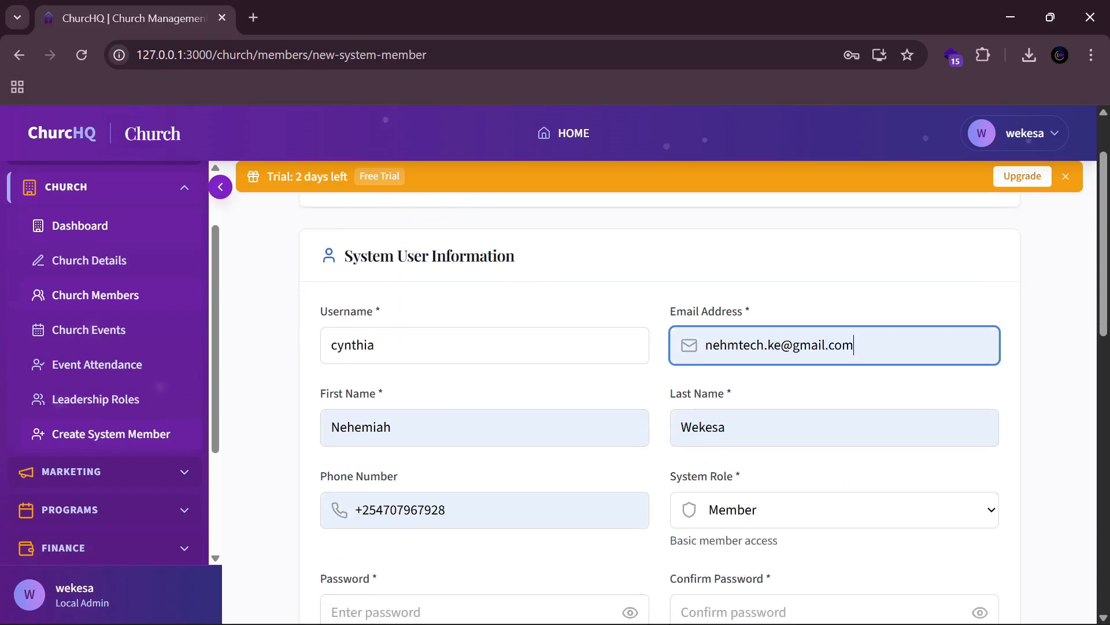
{"action": "scroll", "coordinate": [659, 437], "scroll_direction": "down", "scroll_amount": 3}
Step: Enter and confirm the account password, keep Member role and no fellowship, and create the user
{"action": "left_click", "coordinate": [642, 438]}
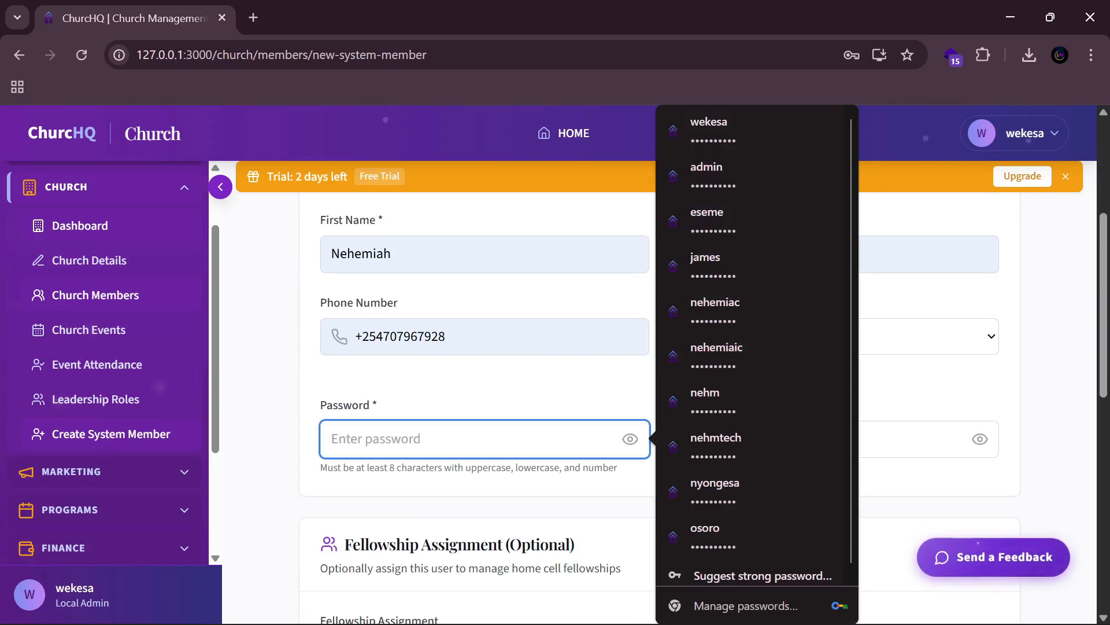
{"action": "type", "text": "N••••••"}
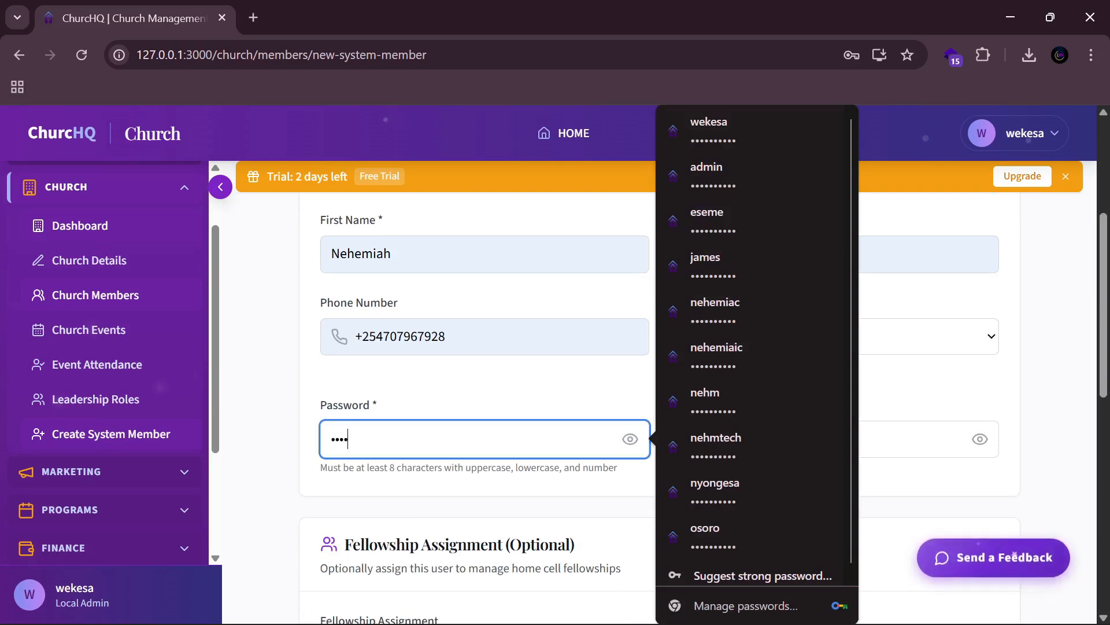
{"action": "type", "text": "•••"}
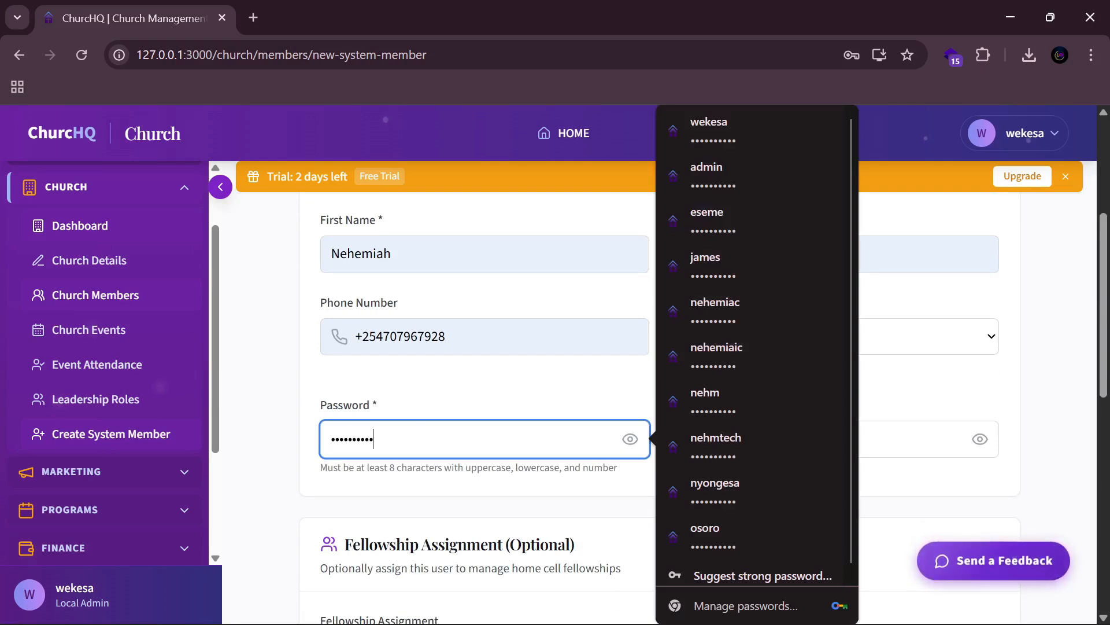
{"action": "left_click", "coordinate": [682, 438]}
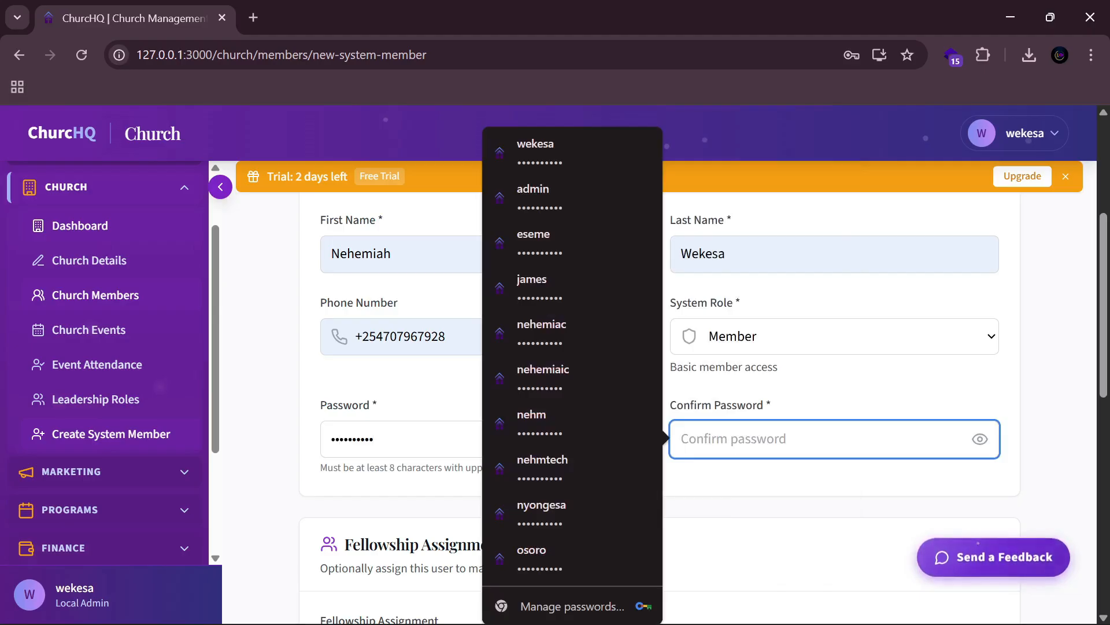
{"action": "type", "text": "•••••"}
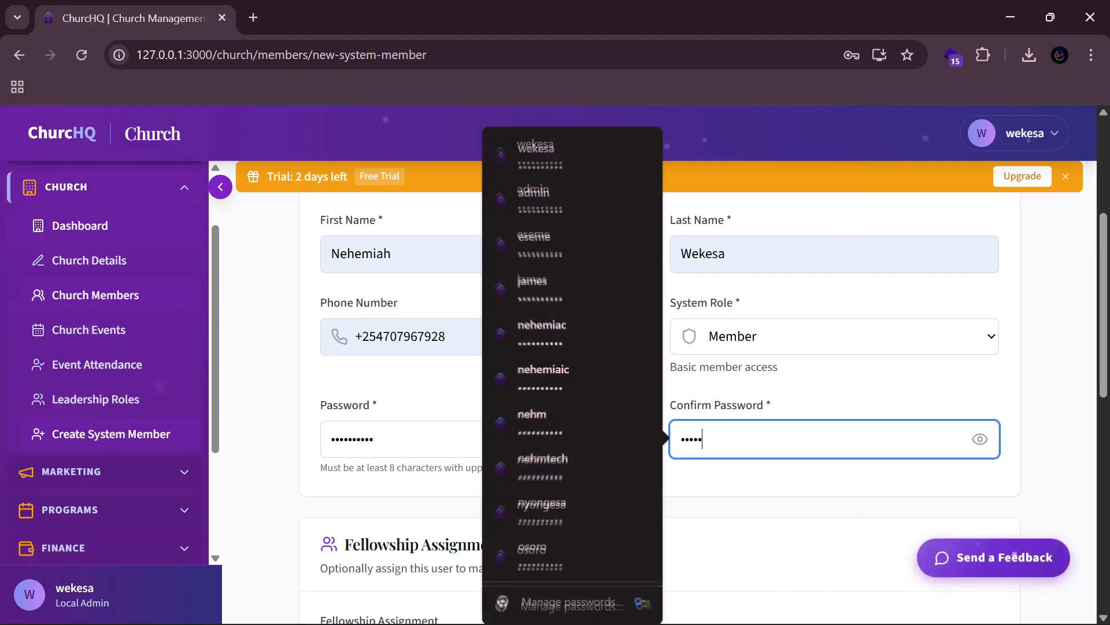
{"action": "type", "text": "•••••"}
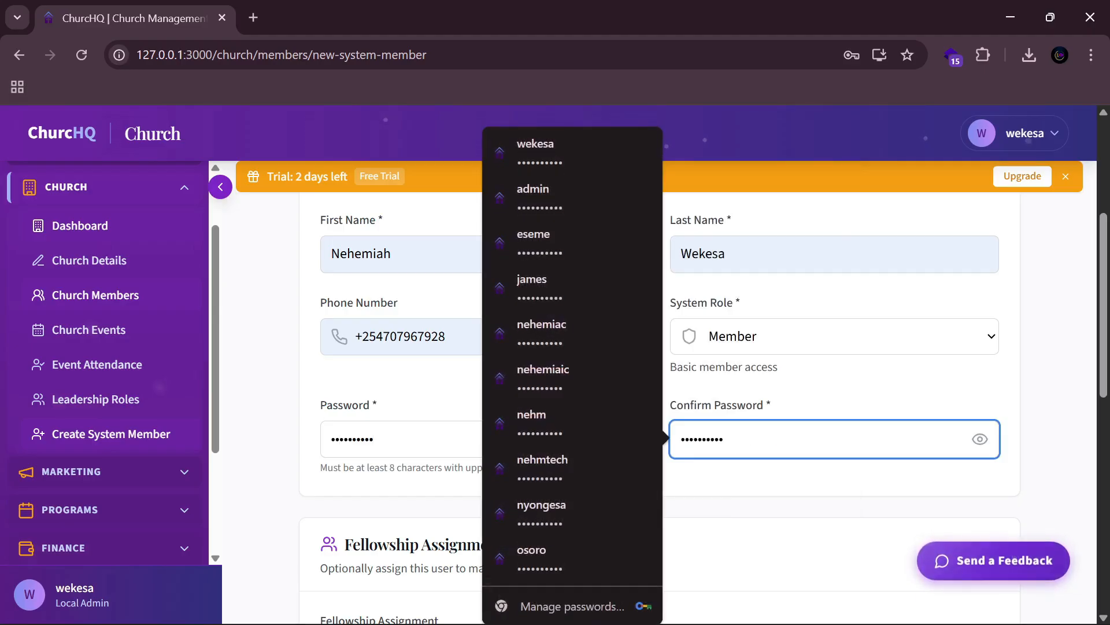
{"action": "left_click", "coordinate": [726, 538]}
{"action": "scroll", "coordinate": [726, 538], "scroll_direction": "down", "scroll_amount": 4}
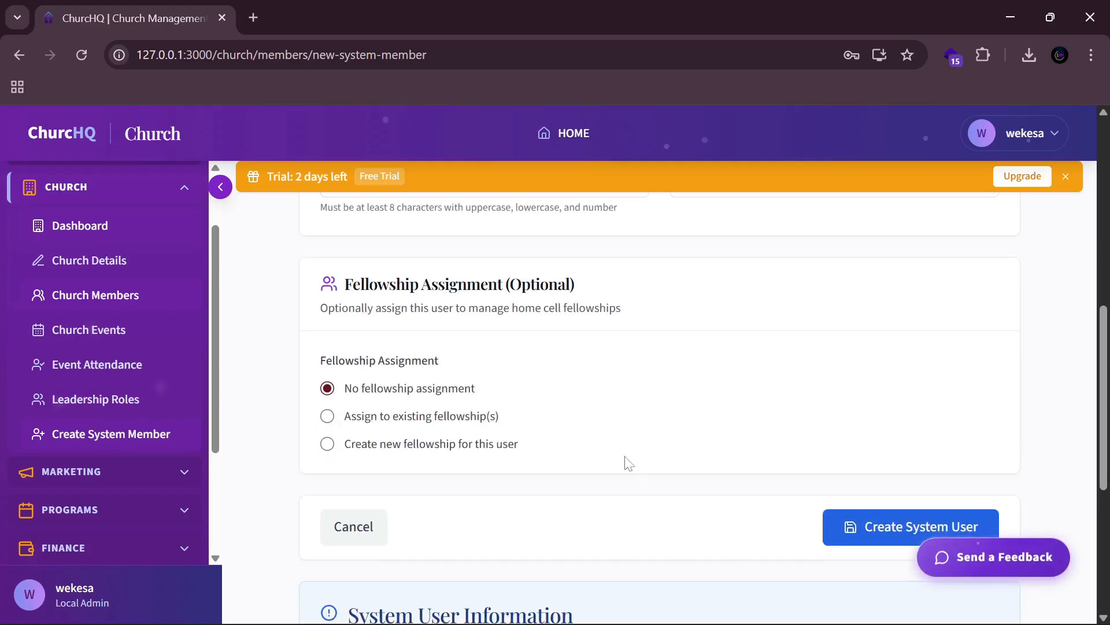
{"action": "scroll", "coordinate": [480, 386], "scroll_direction": "up", "scroll_amount": 3}
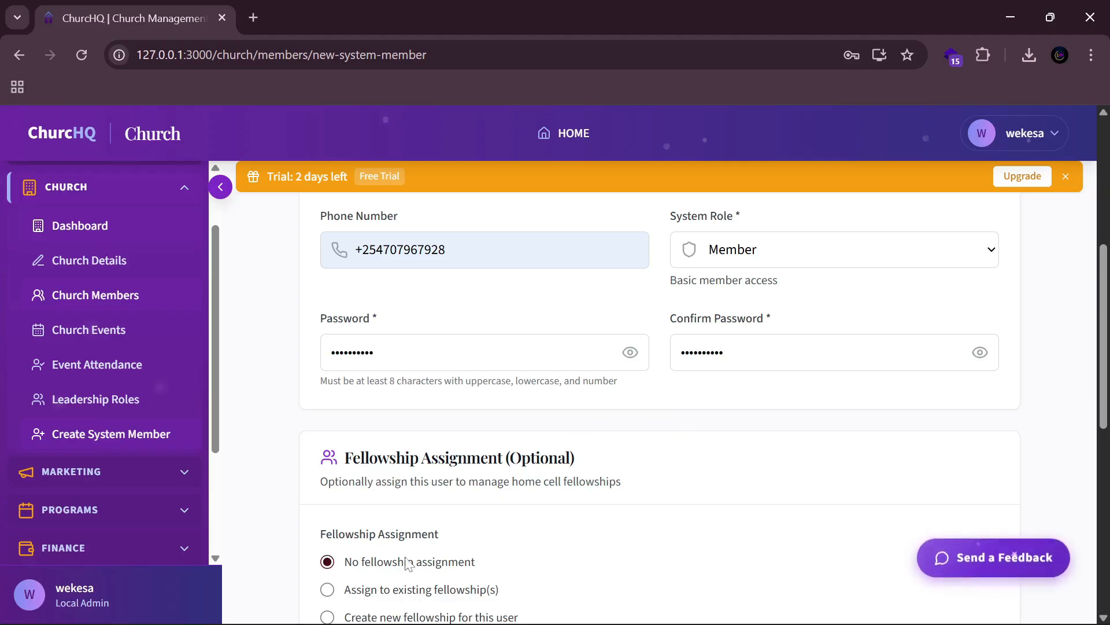
{"action": "scroll", "coordinate": [703, 474], "scroll_direction": "up", "scroll_amount": 3}
{"action": "scroll", "coordinate": [675, 451], "scroll_direction": "down", "scroll_amount": 5}
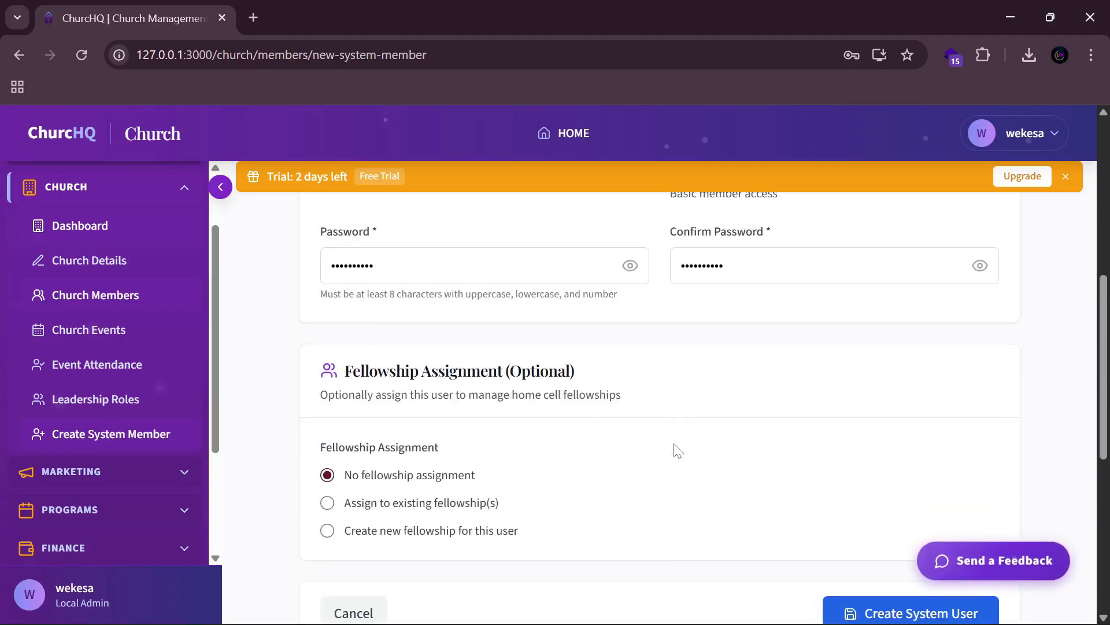
{"action": "scroll", "coordinate": [678, 449], "scroll_direction": "down", "scroll_amount": 5}
{"action": "left_click", "coordinate": [927, 357]}
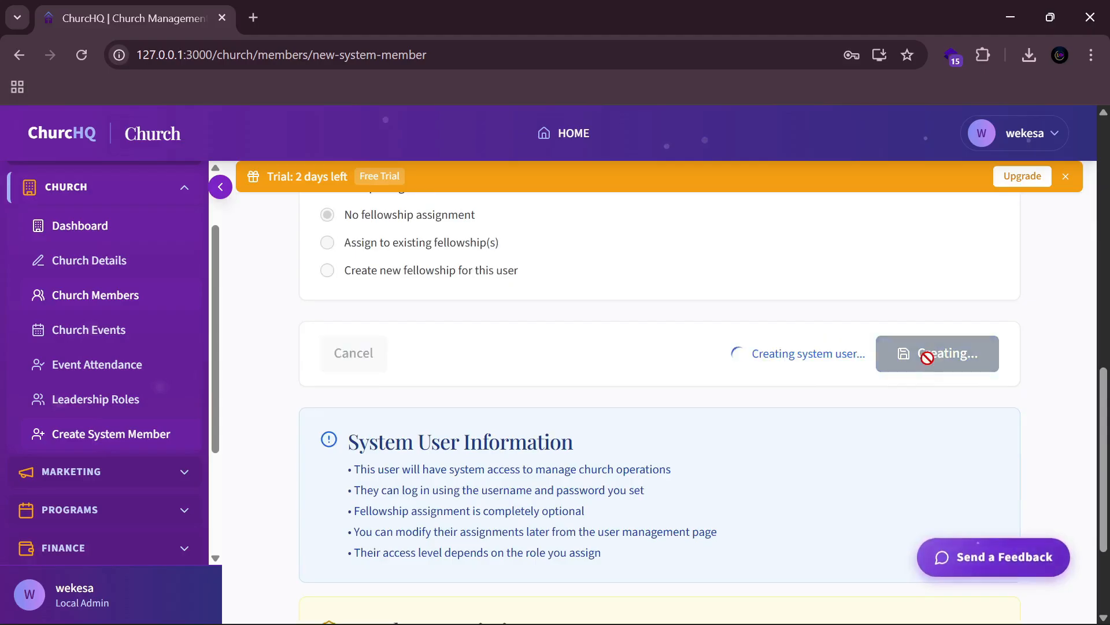
{"action": "scroll", "coordinate": [655, 424], "scroll_direction": "up", "scroll_amount": 2}
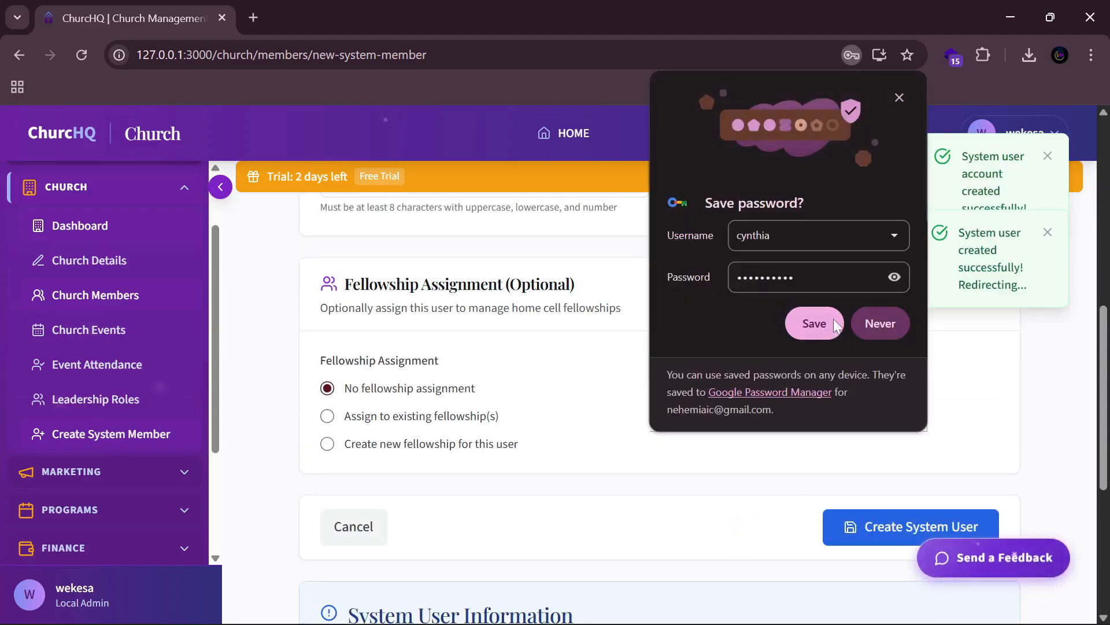
Step: Save the new login in the browser and change the new user's role to Local Admin
{"action": "left_click", "coordinate": [831, 324]}
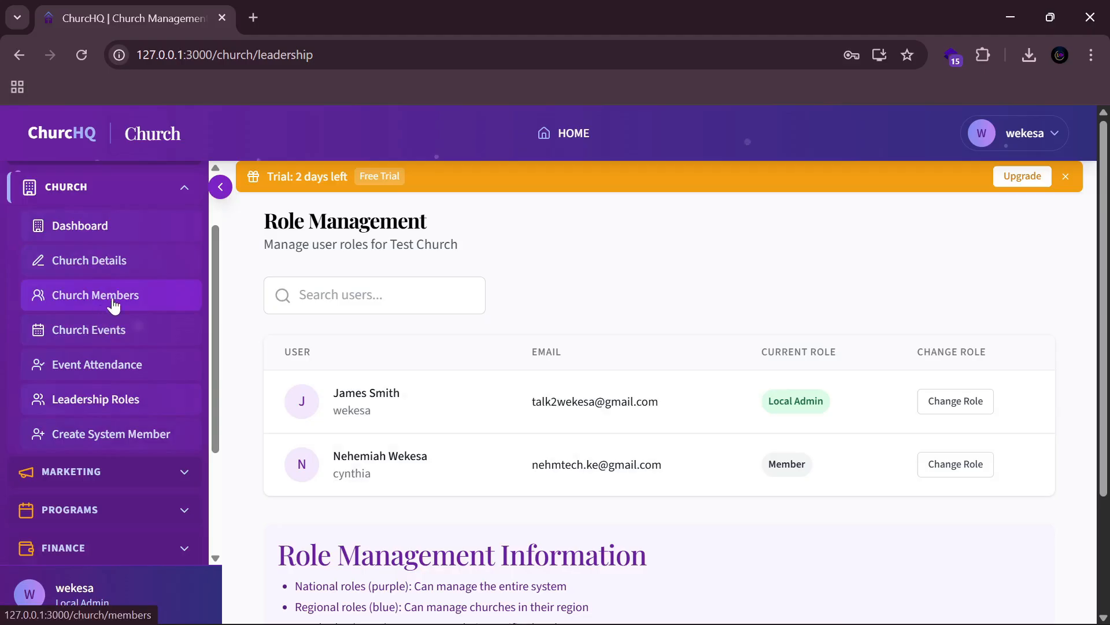
{"action": "left_click", "coordinate": [958, 464]}
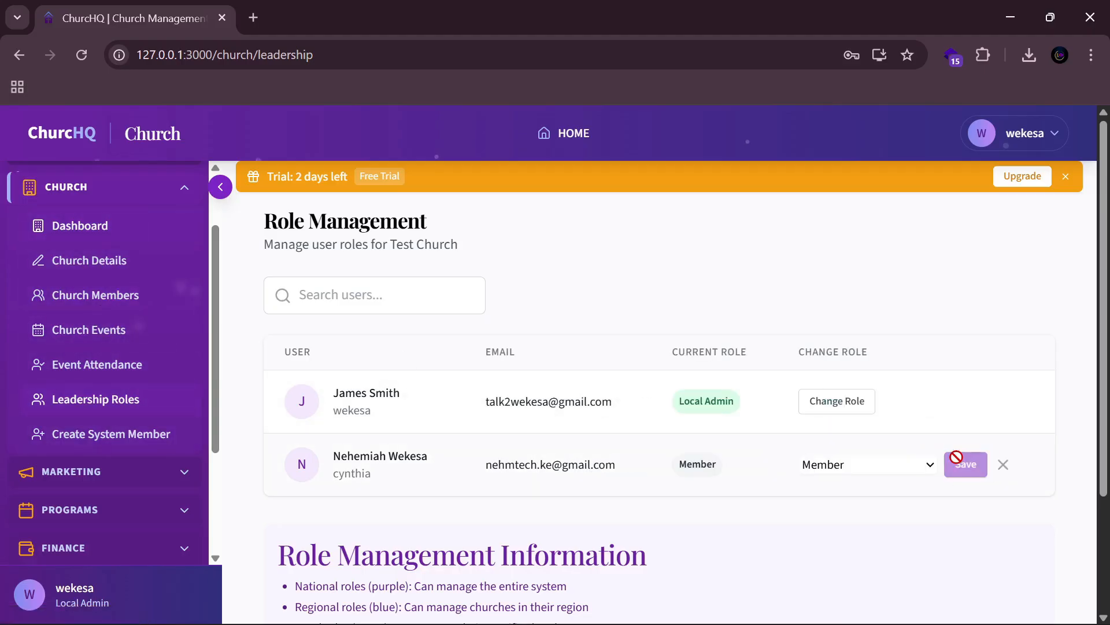
{"action": "left_click", "coordinate": [905, 471]}
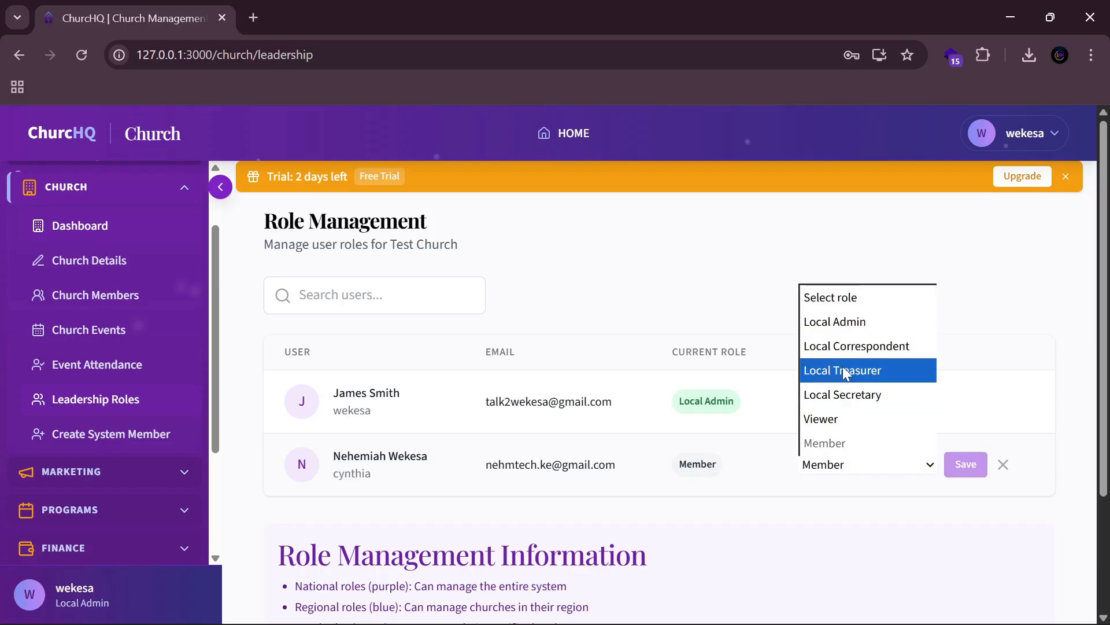
{"action": "left_click", "coordinate": [846, 328]}
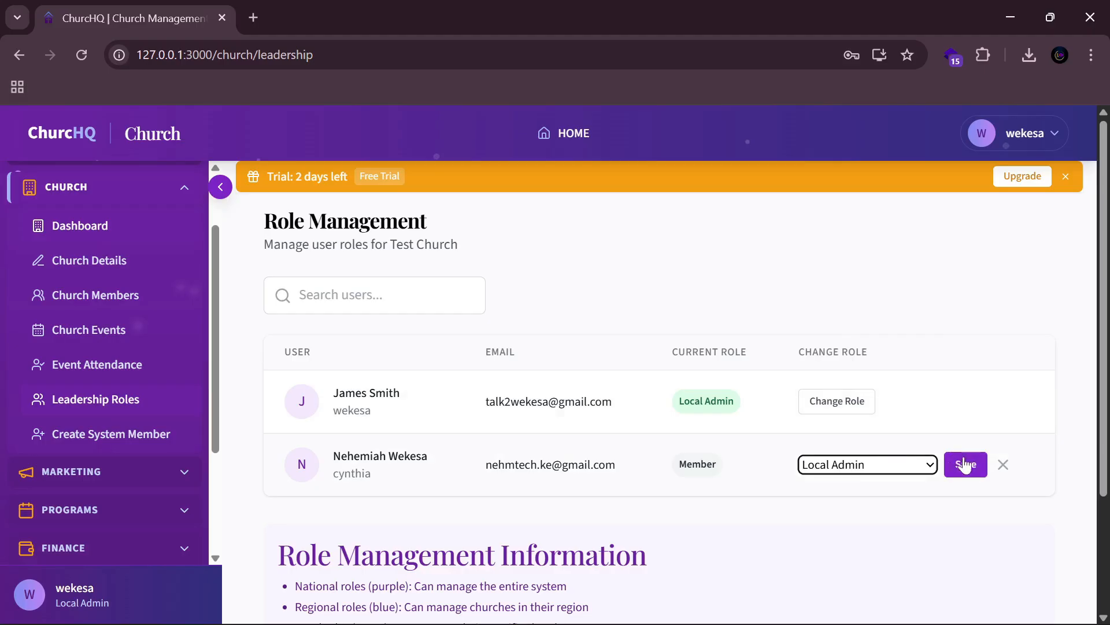
{"action": "left_click", "coordinate": [964, 463]}
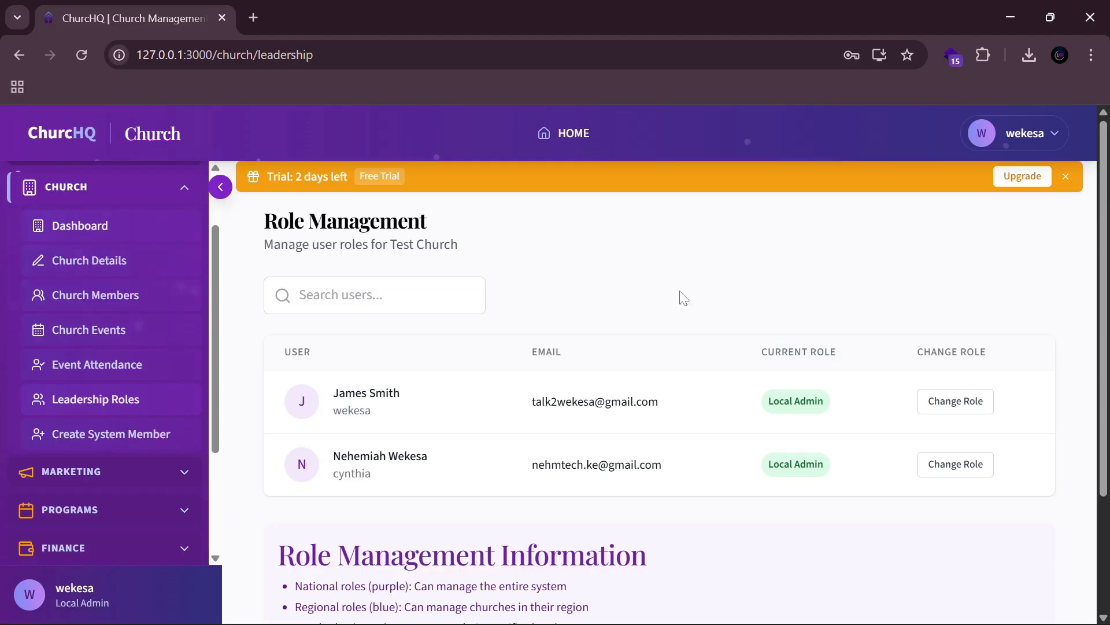
Step: Reopen the new user's role list to check it, then close it unchanged
{"action": "left_click", "coordinate": [931, 463]}
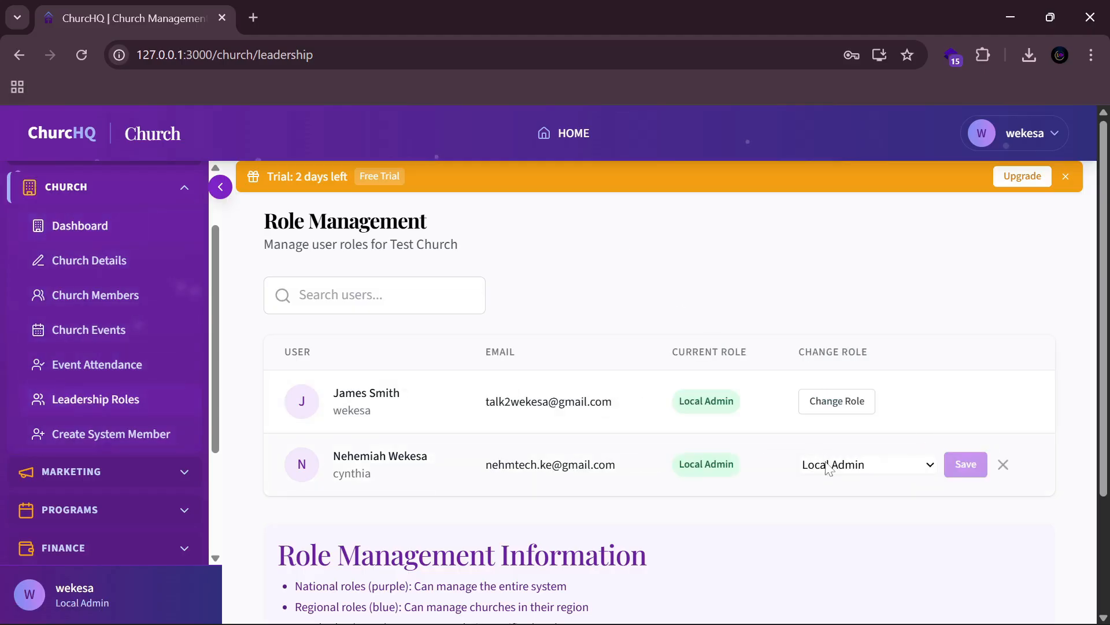
{"action": "left_click", "coordinate": [826, 463]}
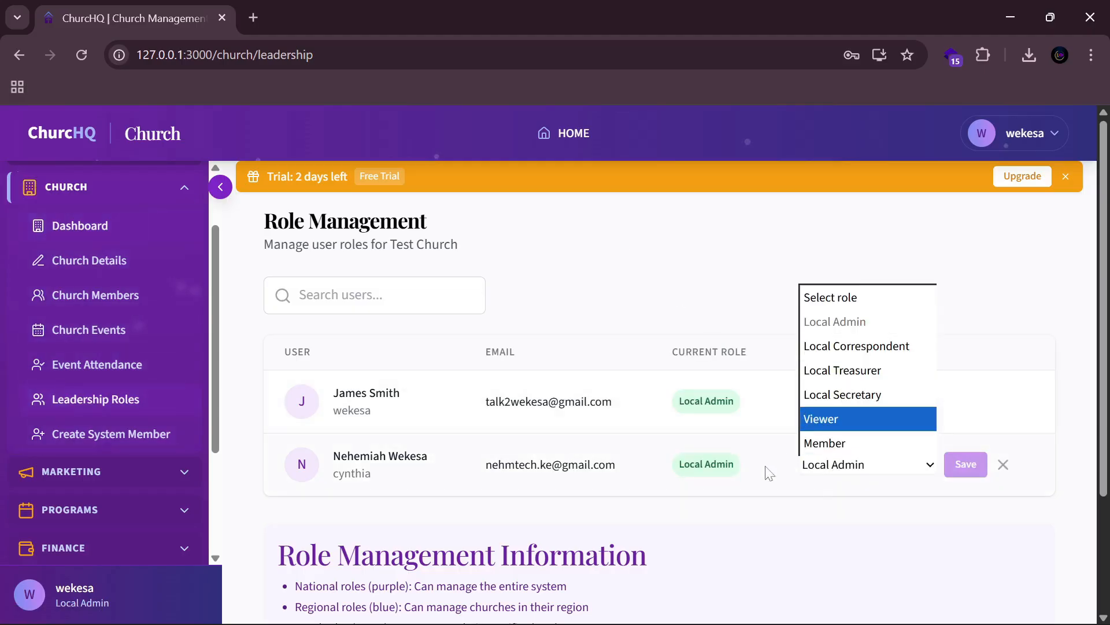
{"action": "left_click", "coordinate": [723, 518]}
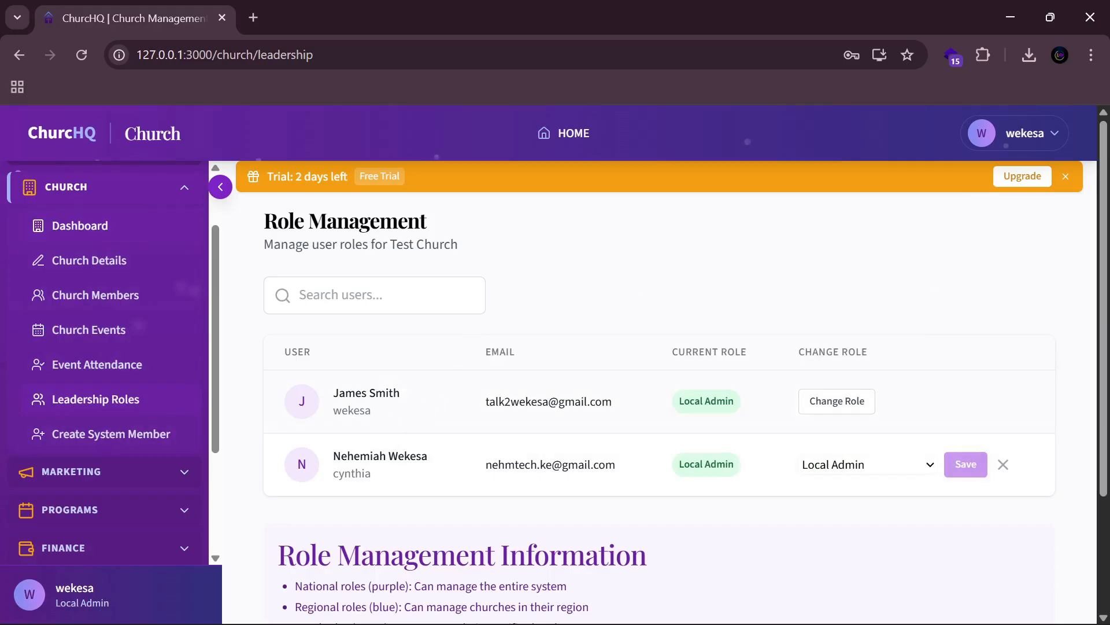
Step: Sign out of the admin account and sign in with the new Local Admin user's saved login
{"action": "left_click", "coordinate": [1048, 139]}
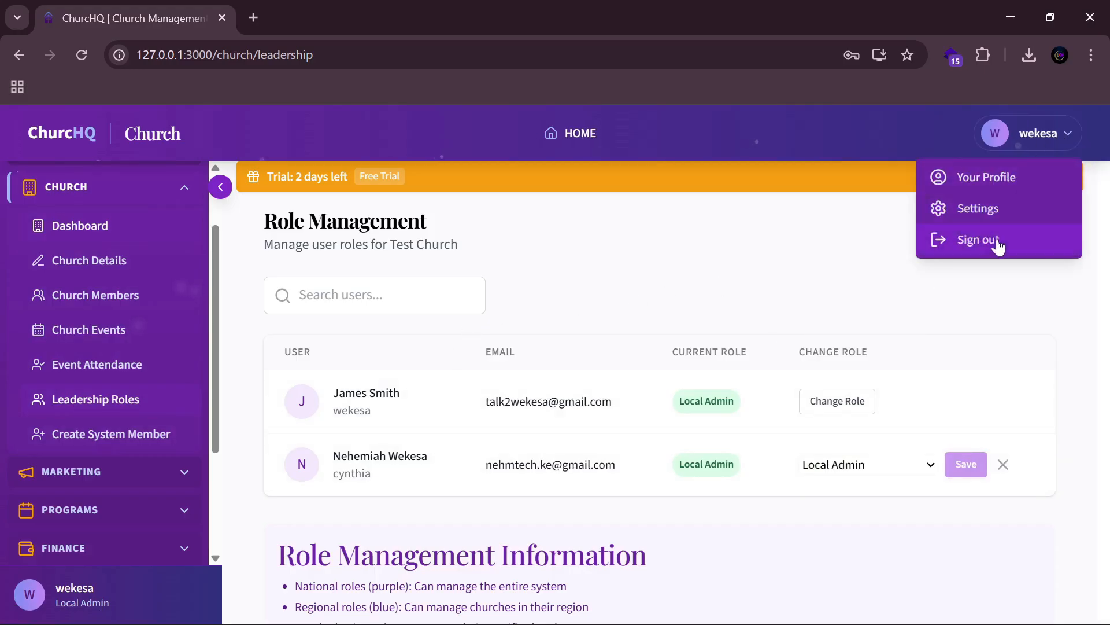
{"action": "left_click", "coordinate": [995, 240]}
{"action": "left_click_drag", "start_coordinate": [464, 365], "coordinate": [423, 365]}
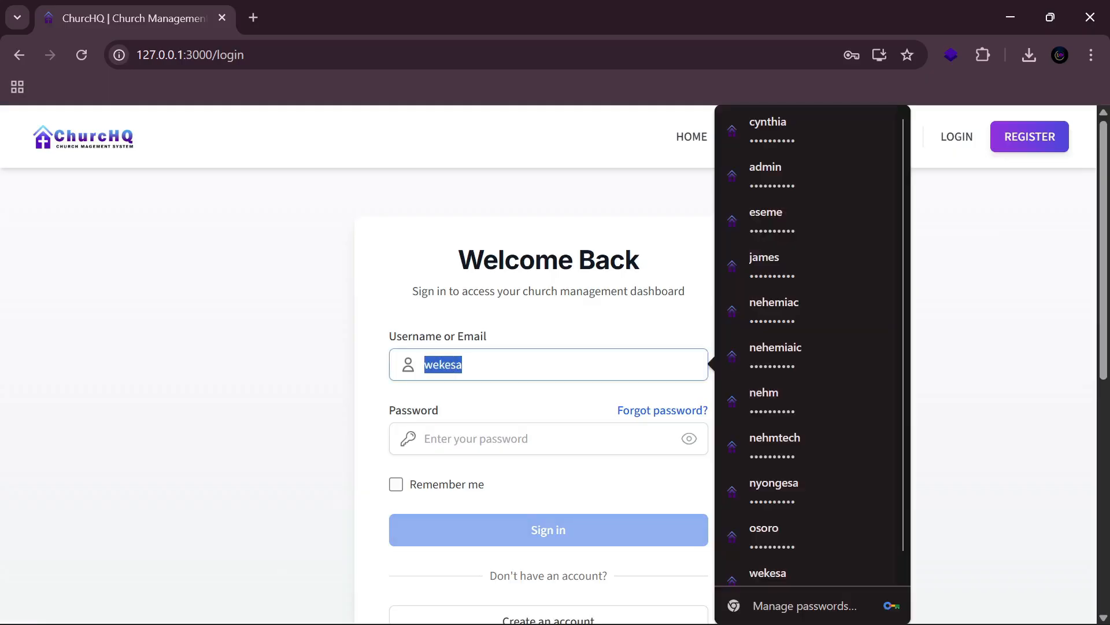
{"action": "type", "text": "cy"}
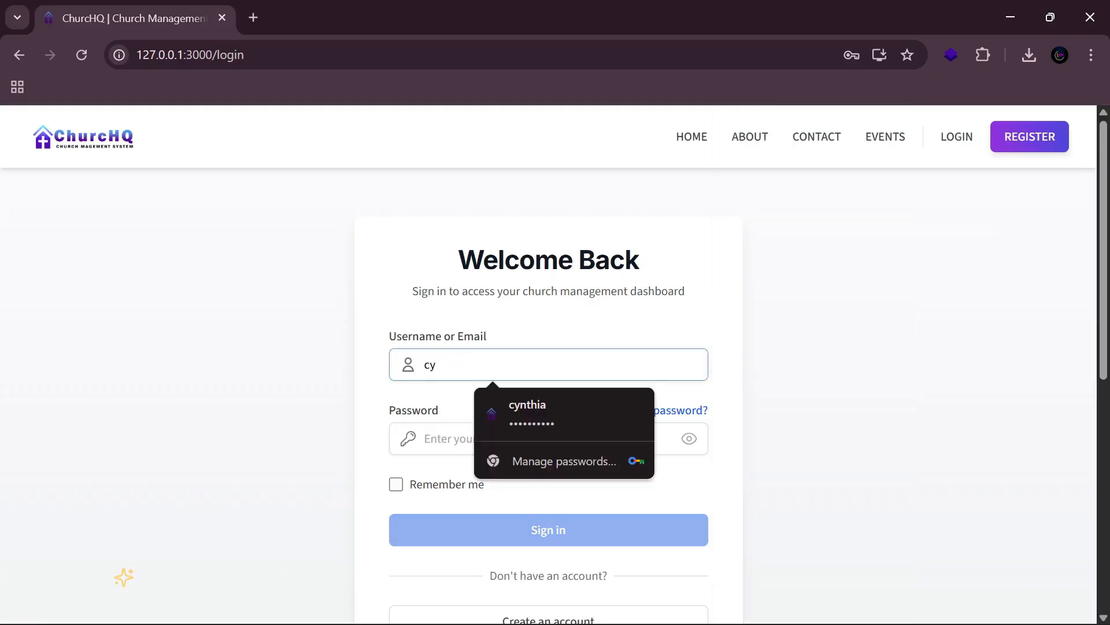
{"action": "left_click", "coordinate": [543, 411]}
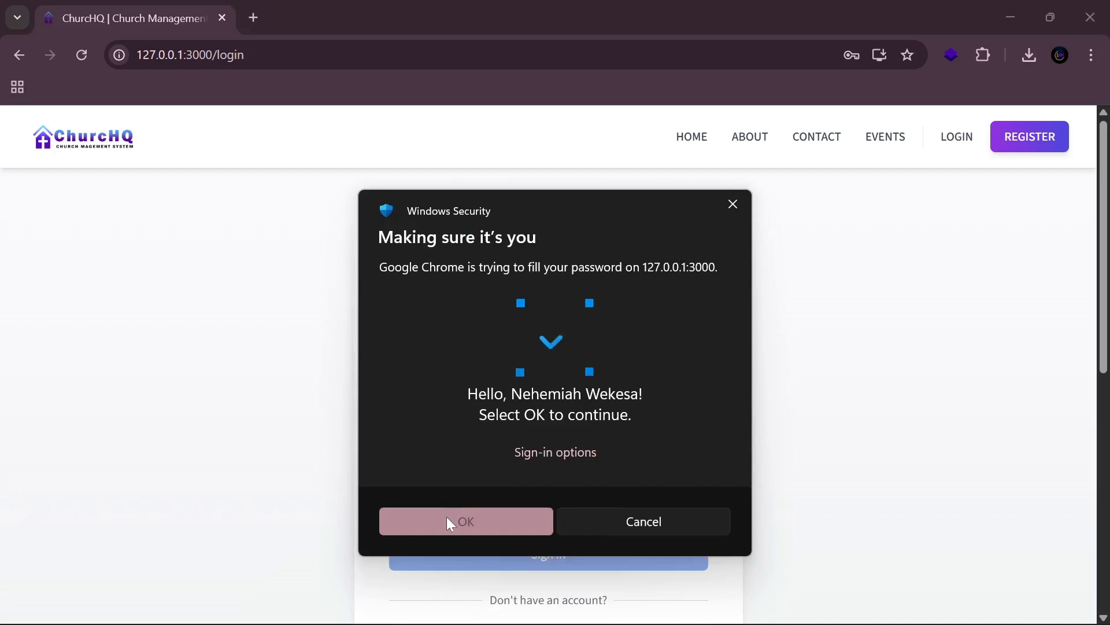
{"action": "left_click", "coordinate": [447, 520]}
{"action": "left_click", "coordinate": [514, 531]}
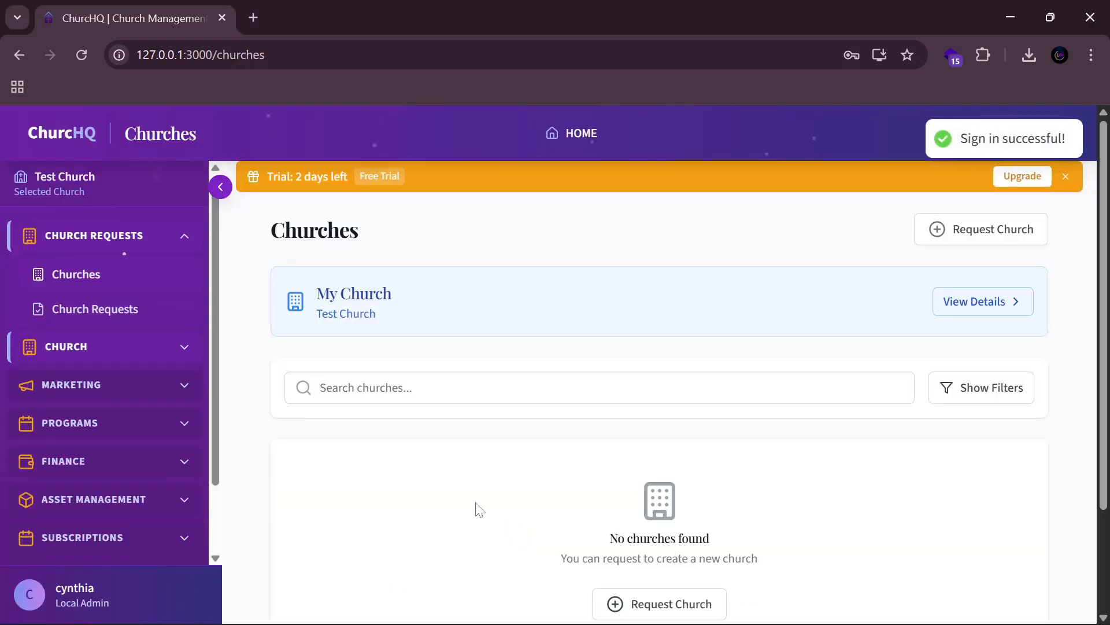
Step: Collapse the church requests section, expand CHURCH and look over the church dashboard
{"action": "left_click", "coordinate": [181, 245]}
{"action": "scroll", "coordinate": [75, 516], "scroll_direction": "down", "scroll_amount": 1}
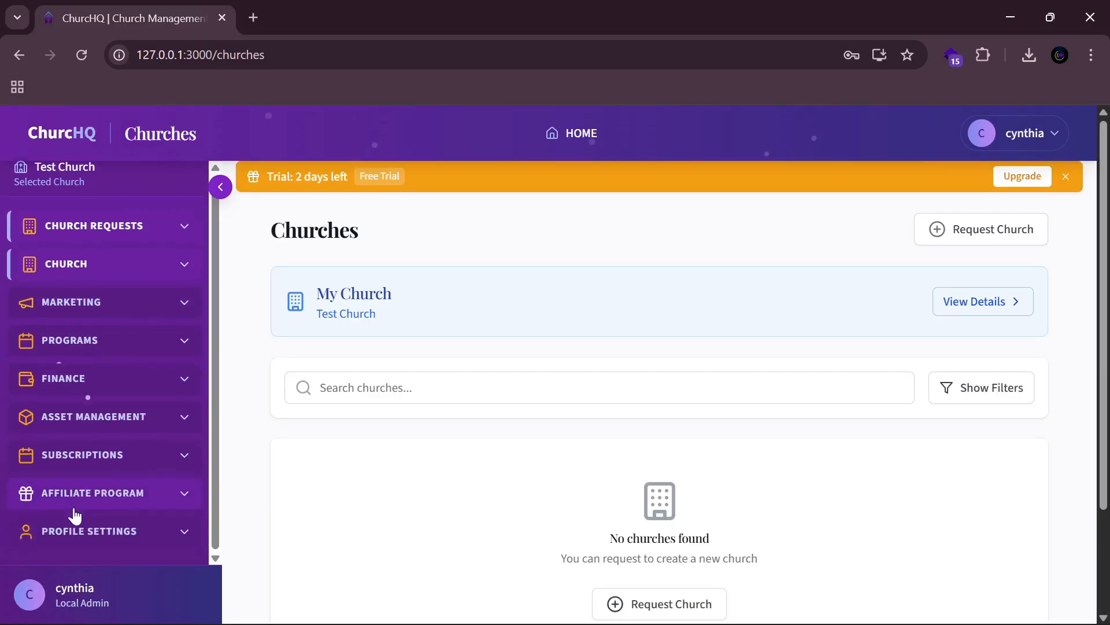
{"action": "scroll", "coordinate": [144, 264], "scroll_direction": "up", "scroll_amount": 1}
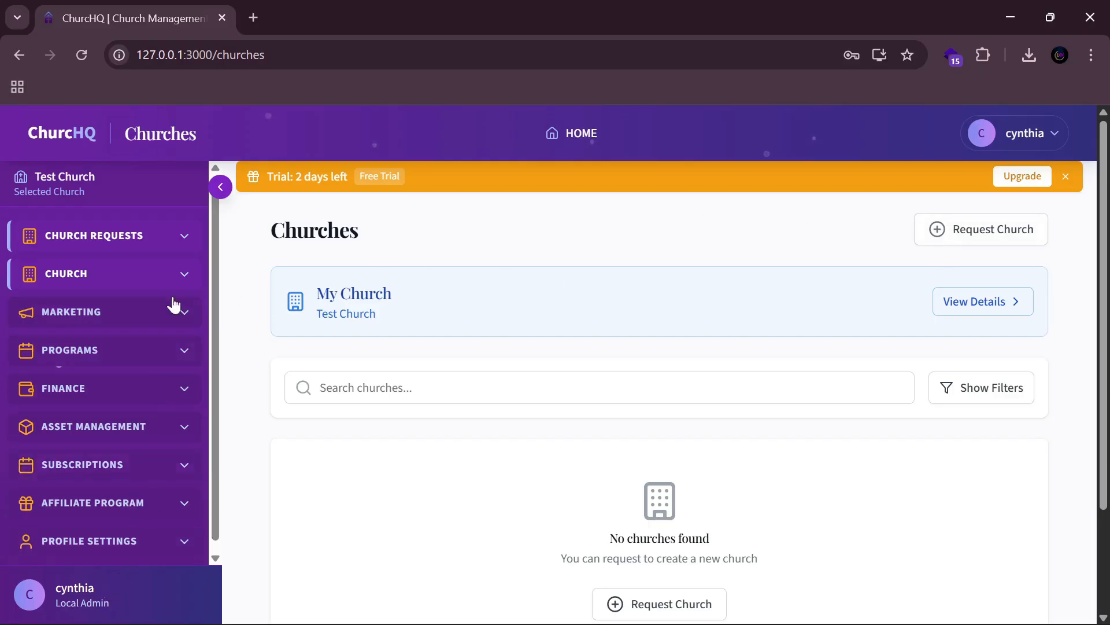
{"action": "left_click", "coordinate": [141, 278]}
{"action": "left_click", "coordinate": [105, 323]}
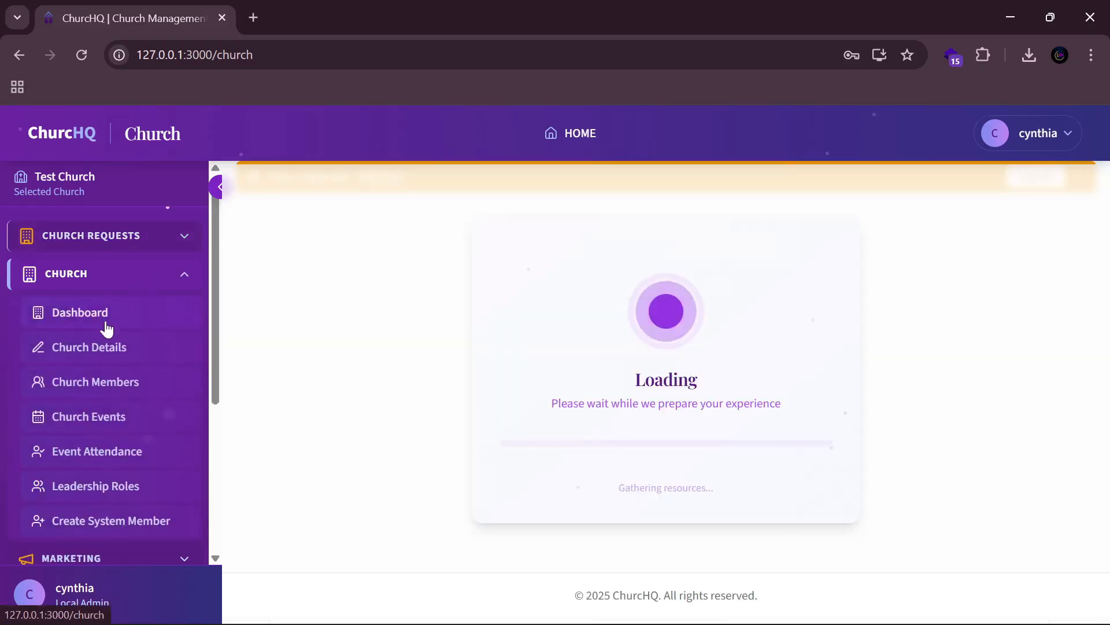
{"action": "scroll", "coordinate": [730, 408], "scroll_direction": "down", "scroll_amount": 3}
{"action": "scroll", "coordinate": [730, 408], "scroll_direction": "down", "scroll_amount": 15}
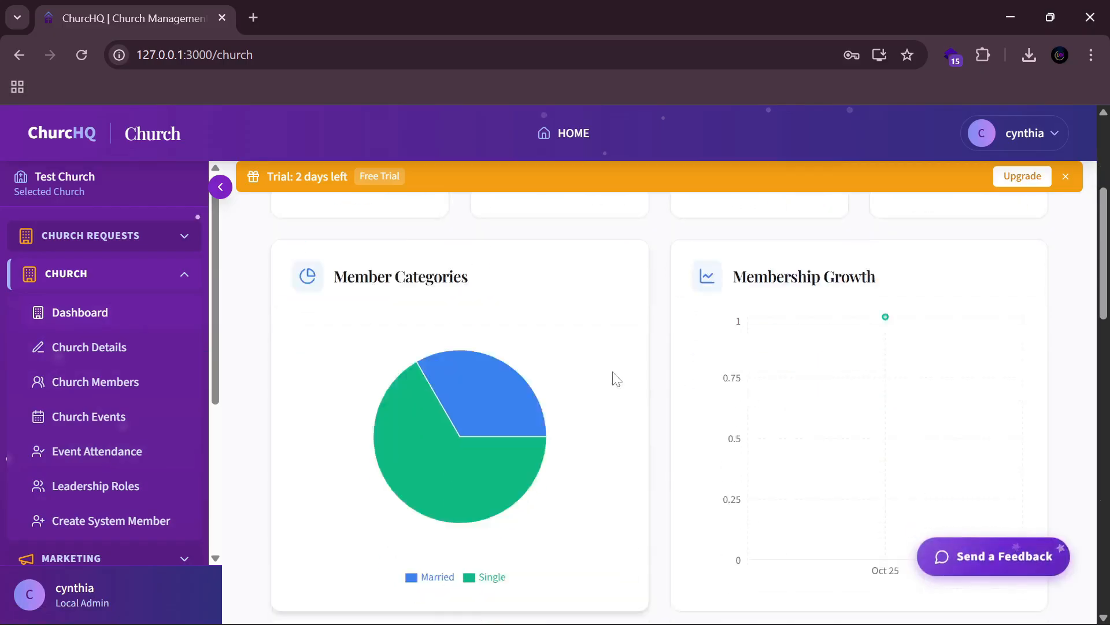
{"action": "scroll", "coordinate": [705, 377], "scroll_direction": "down", "scroll_amount": 3}
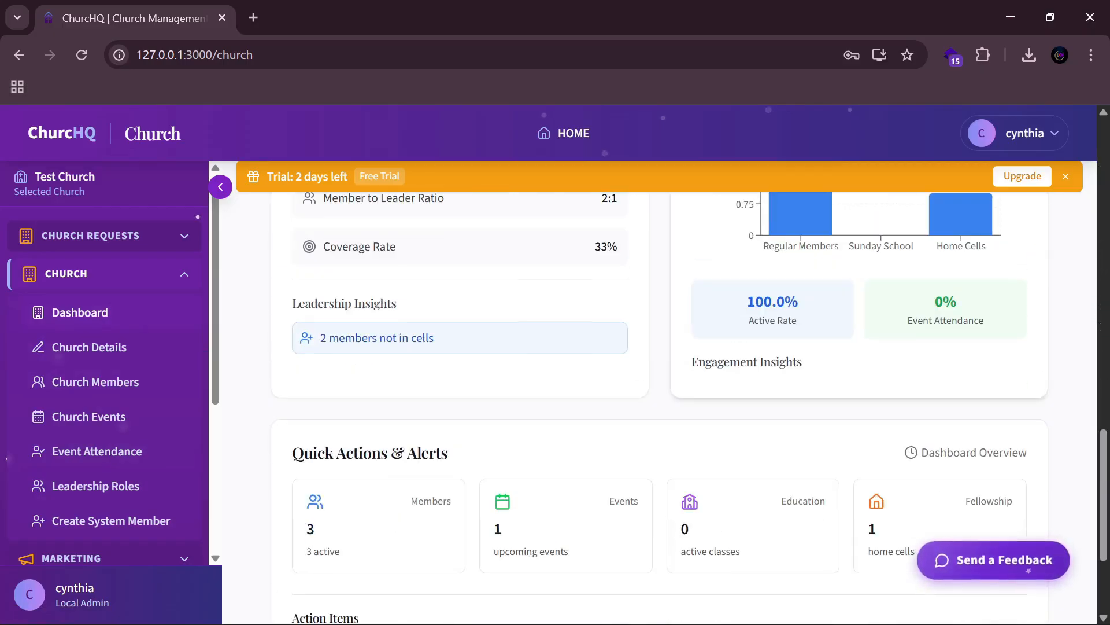
{"action": "scroll", "coordinate": [692, 345], "scroll_direction": "up", "scroll_amount": 8}
{"action": "scroll", "coordinate": [692, 345], "scroll_direction": "up", "scroll_amount": 10}
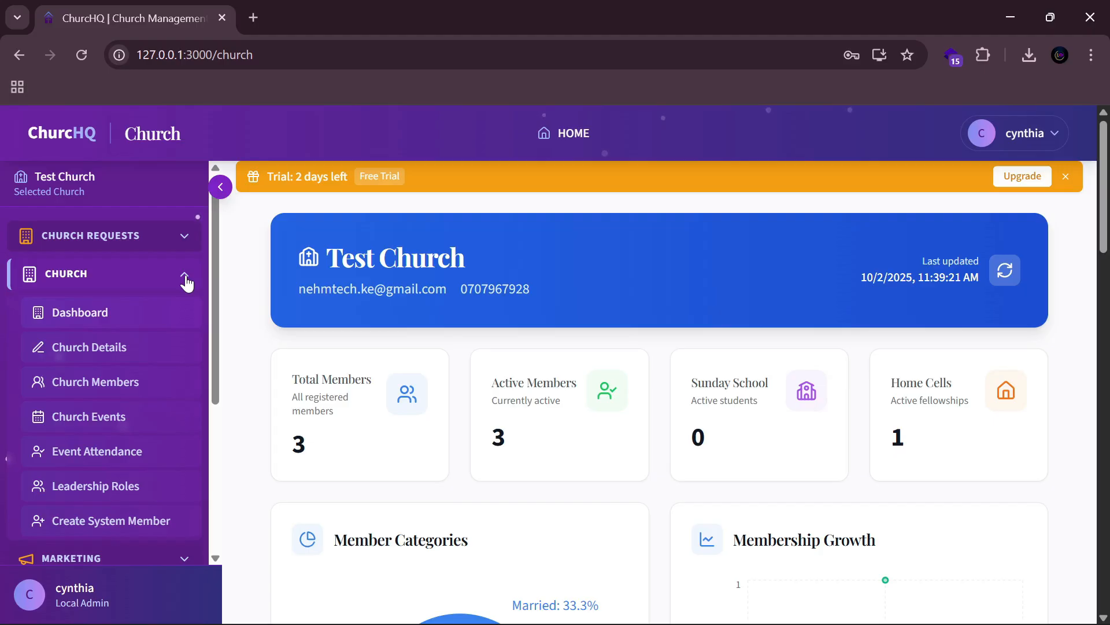
Step: Collapse CHURCH, expand PROGRAMS and go to Programs
{"action": "left_click", "coordinate": [185, 280]}
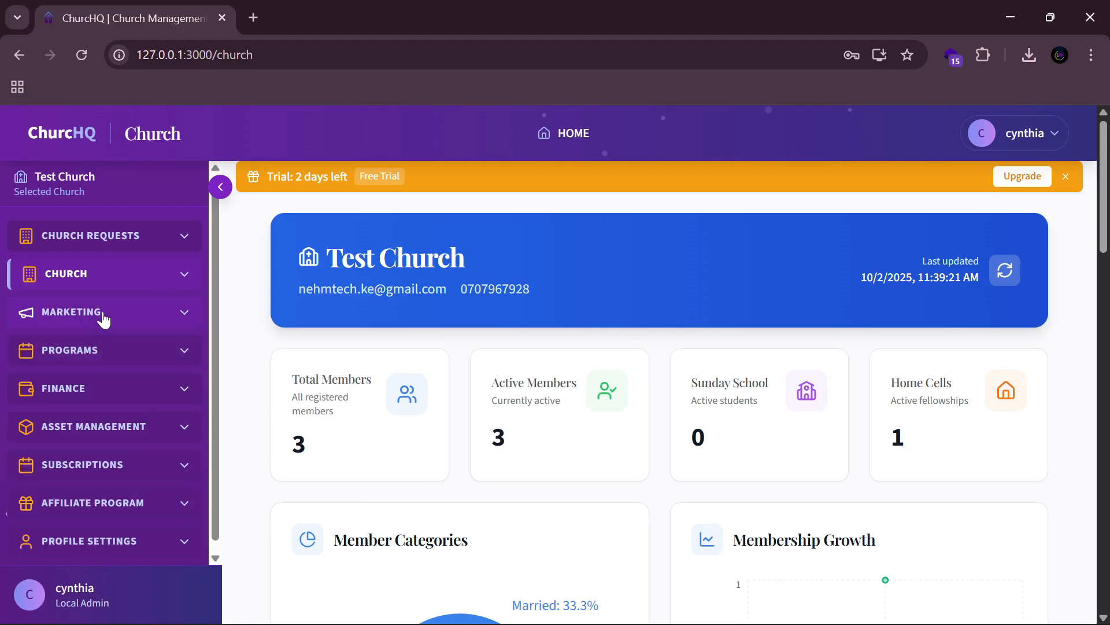
{"action": "left_click", "coordinate": [124, 353]}
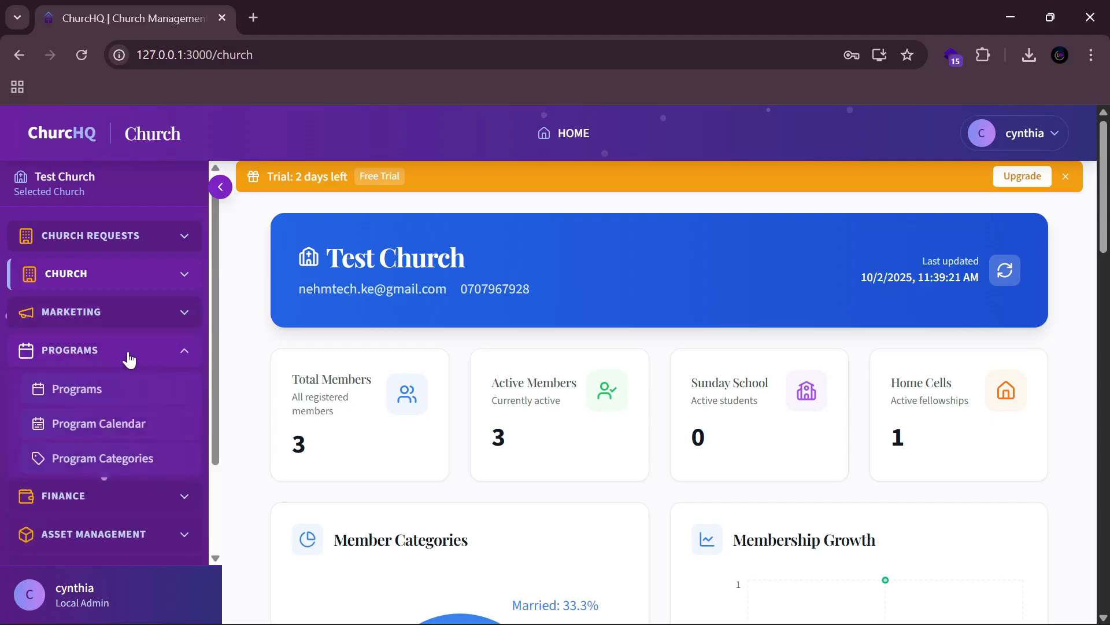
{"action": "left_click", "coordinate": [127, 393]}
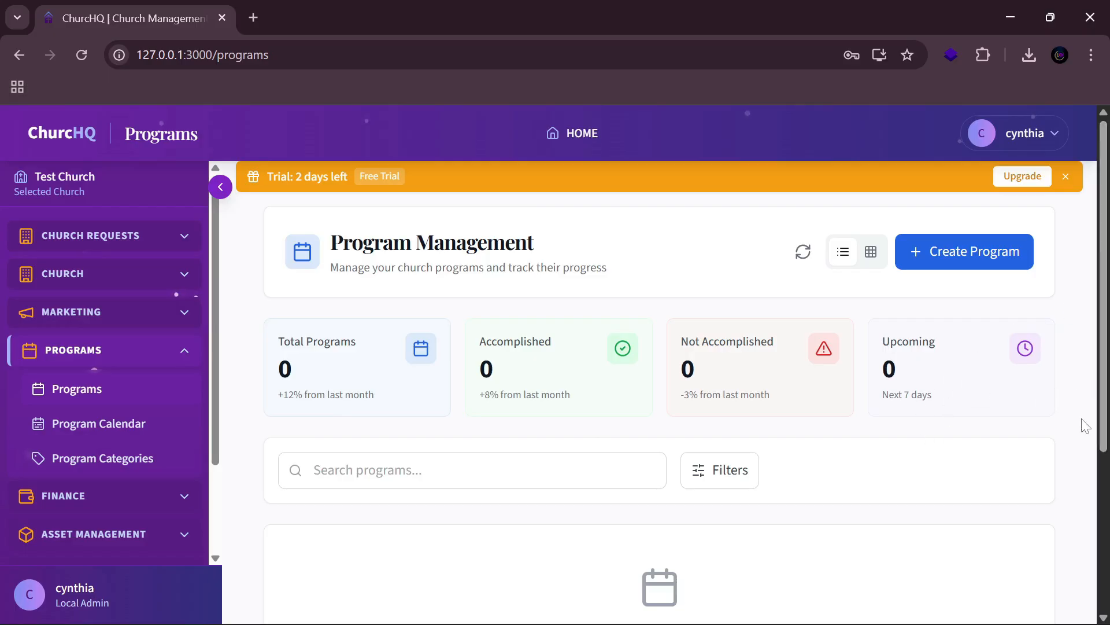
Step: Begin a new program titled 'Prayer session' with description 'Test description', leaving Category unchanged
{"action": "left_click", "coordinate": [983, 259]}
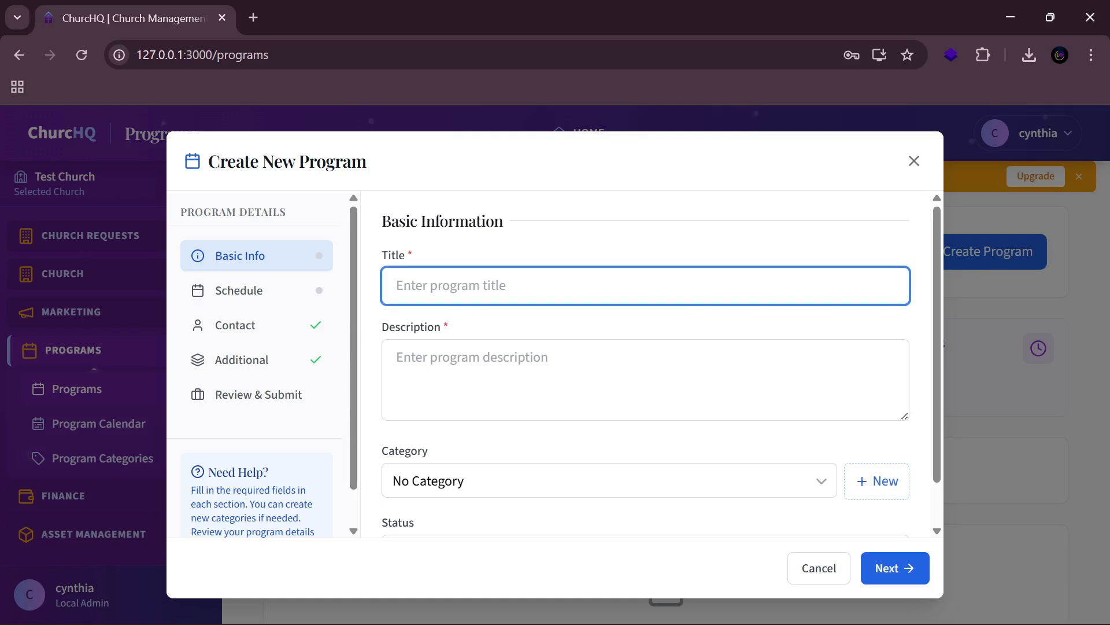
{"action": "type", "text": "Paayer session"}
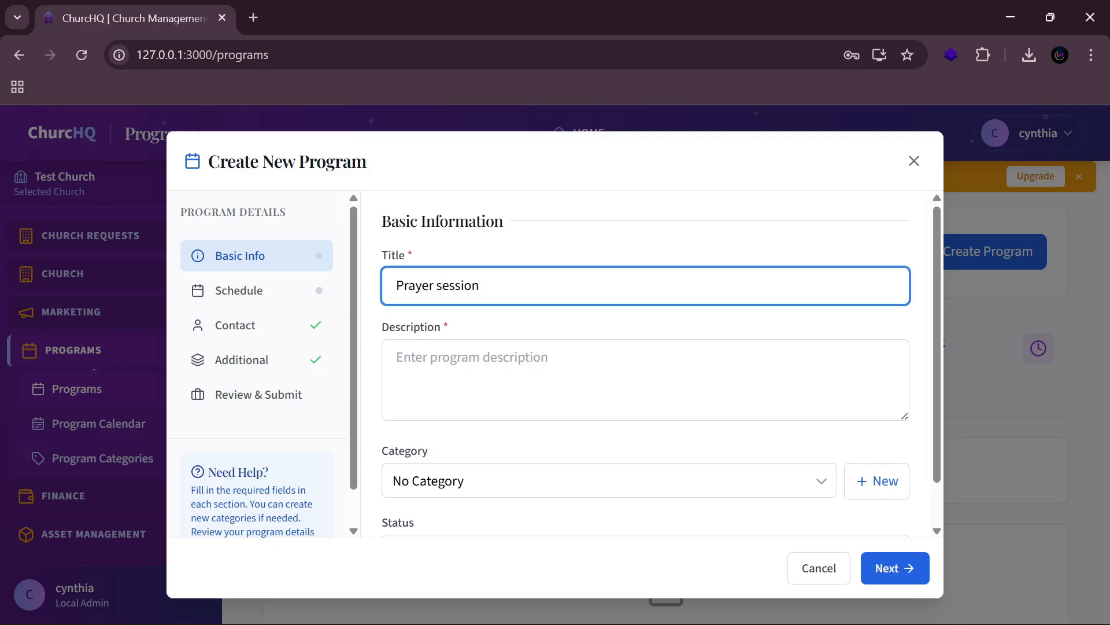
{"action": "left_click", "coordinate": [456, 352]}
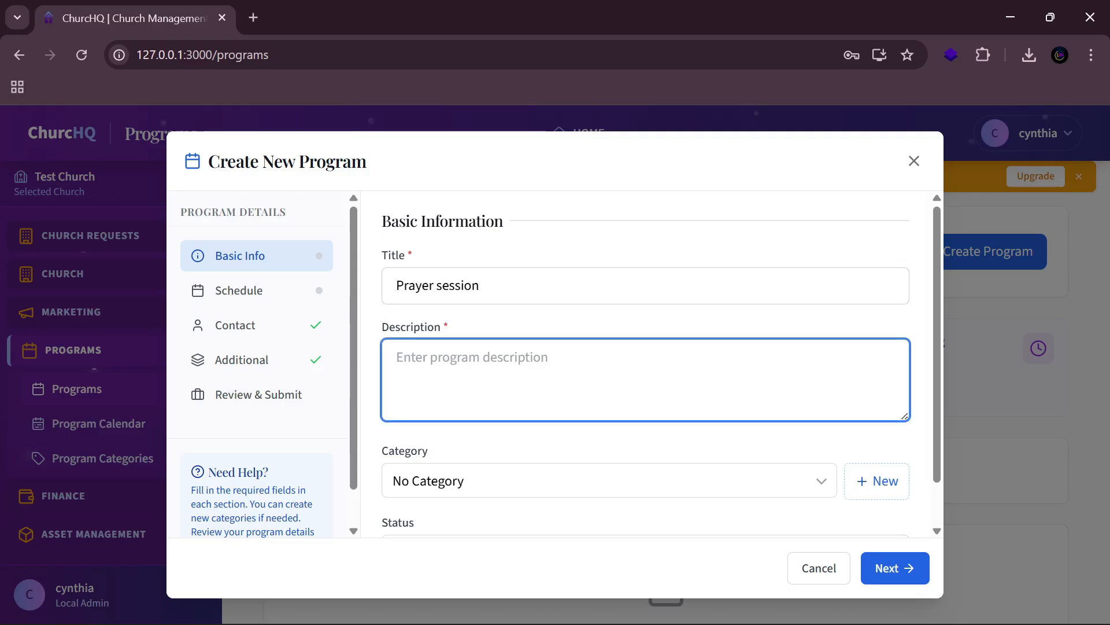
{"action": "type", "text": "Test descr"}
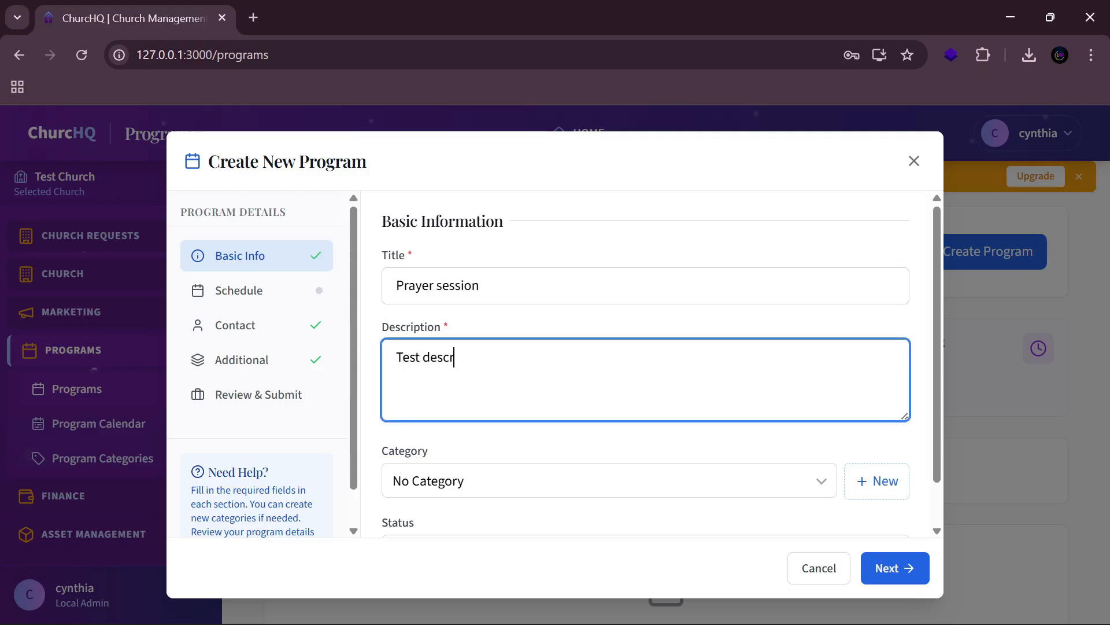
{"action": "type", "text": "iption"}
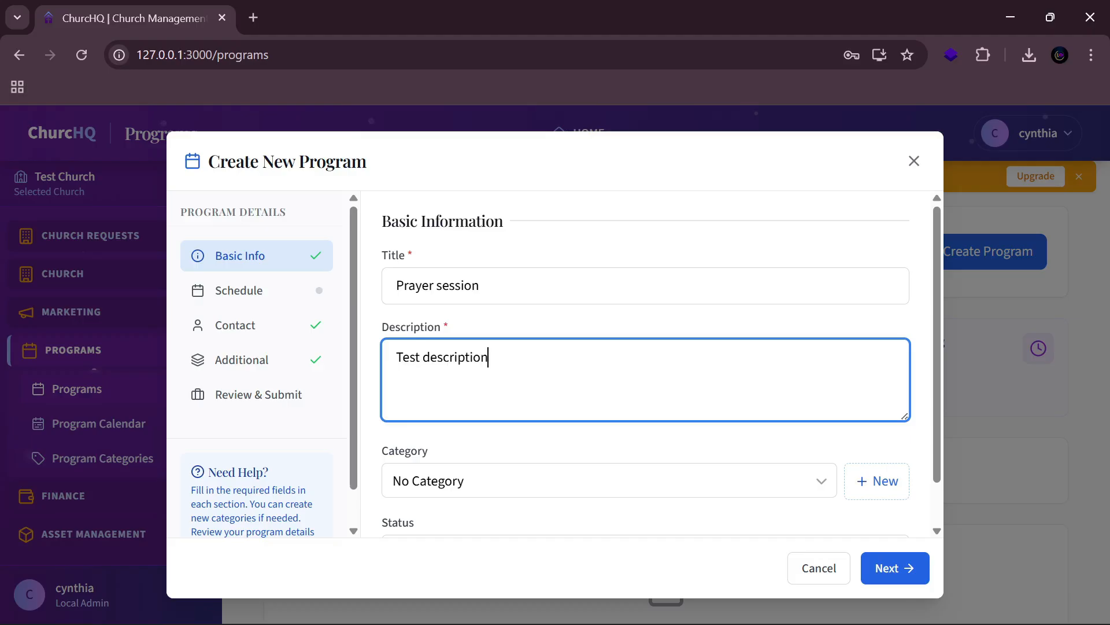
{"action": "scroll", "coordinate": [607, 464], "scroll_direction": "down", "scroll_amount": 1}
{"action": "left_click", "coordinate": [605, 434]}
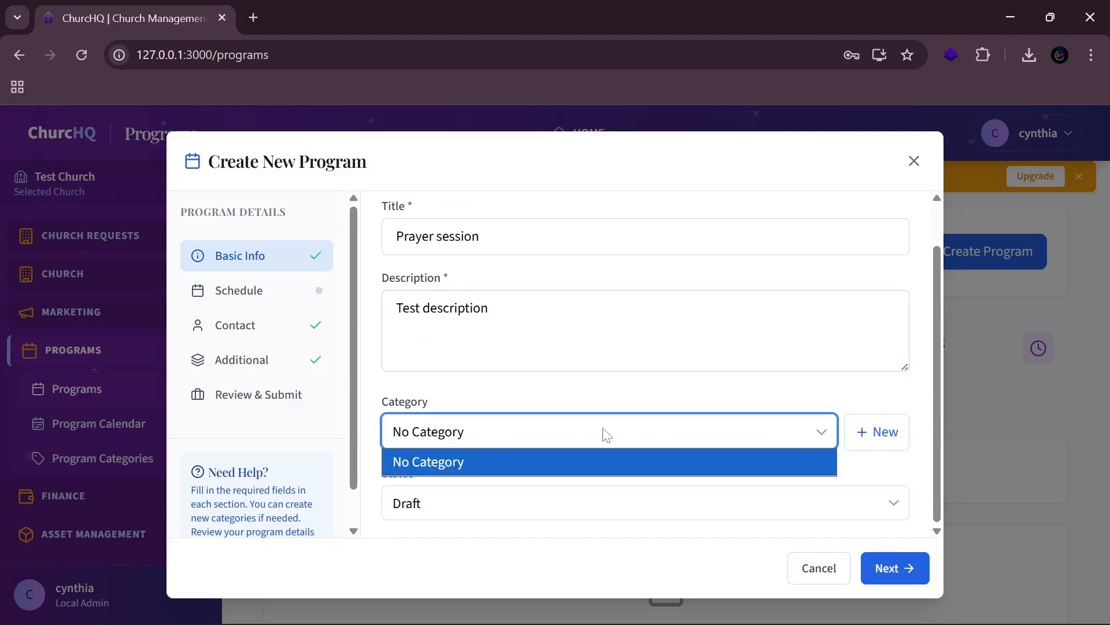
{"action": "left_click", "coordinate": [605, 434]}
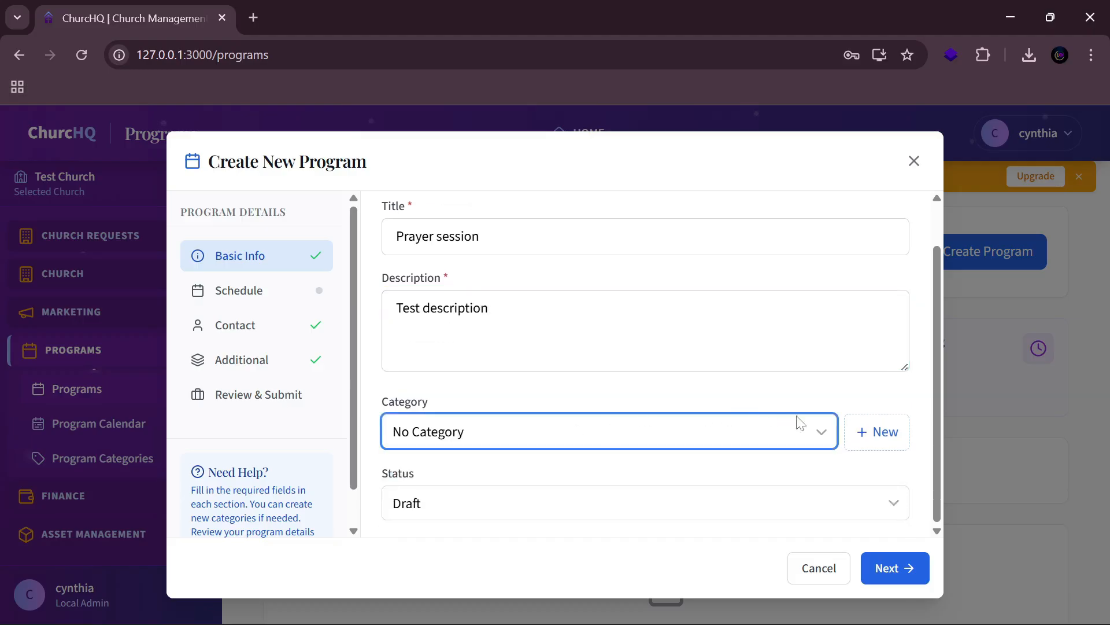
Step: Create a blue program category named 'prayer' and assign it to Prayer session
{"action": "left_click", "coordinate": [861, 431]}
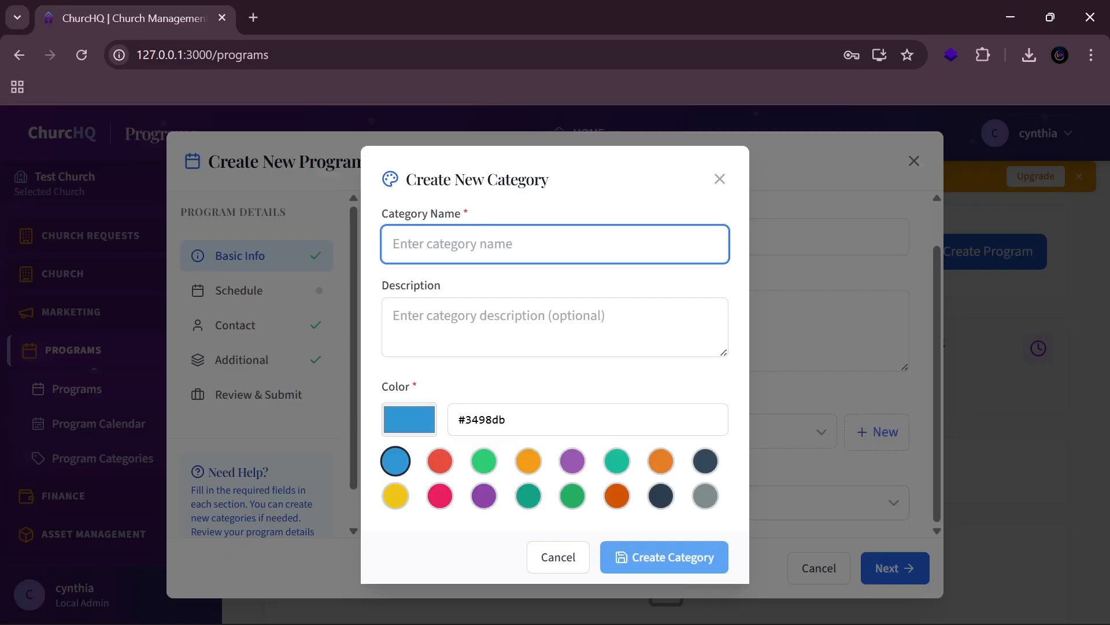
{"action": "type", "text": "prayer"}
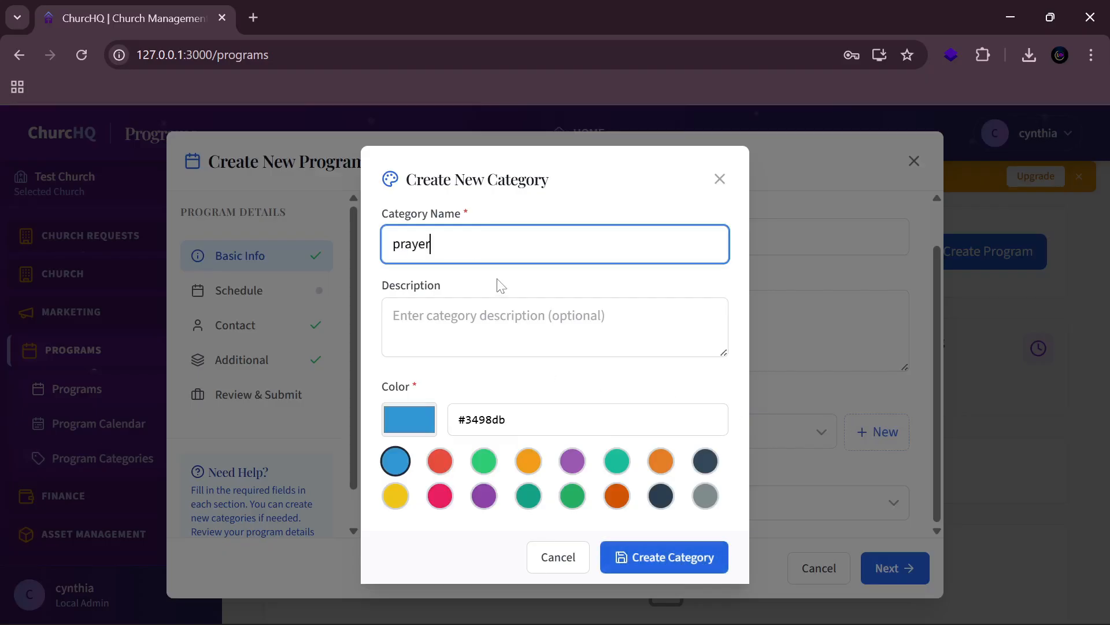
{"action": "left_click", "coordinate": [501, 315]}
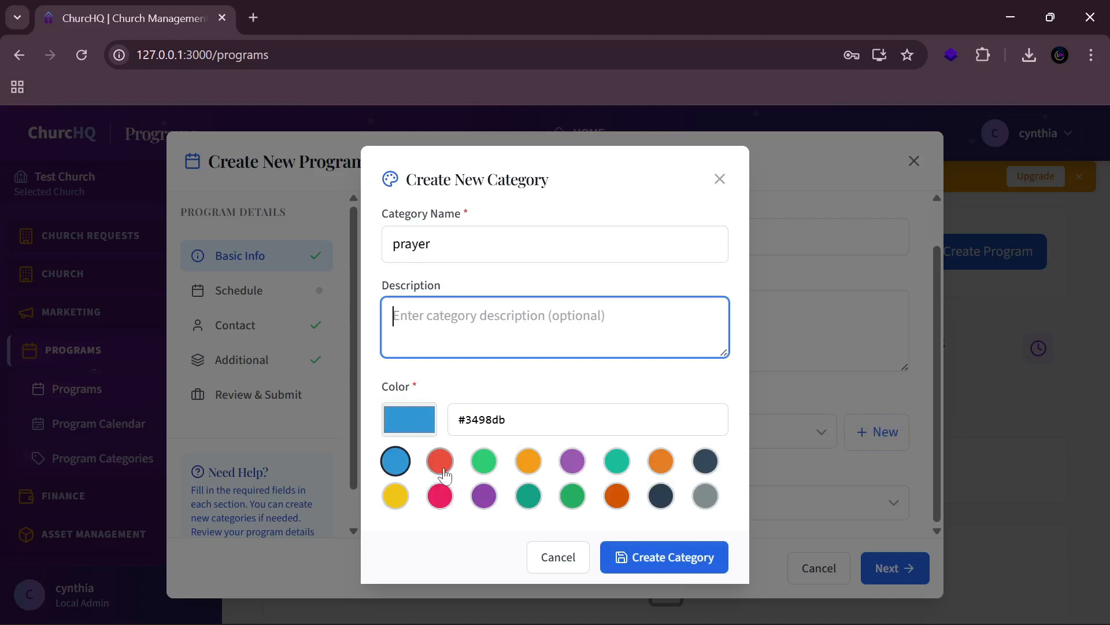
{"action": "left_click", "coordinate": [535, 463]}
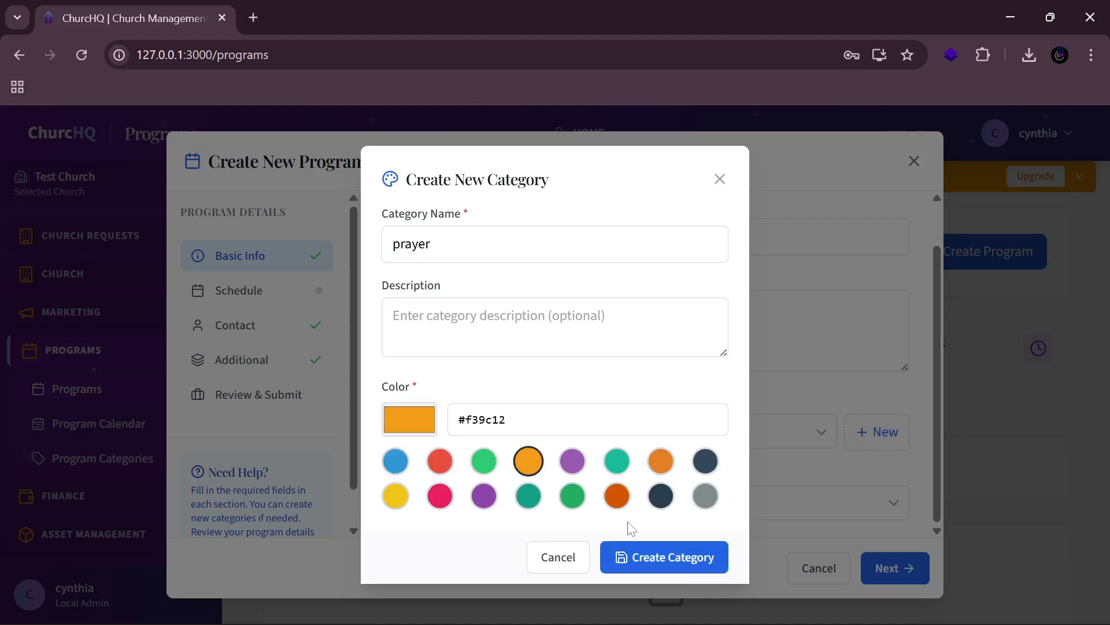
{"action": "left_click", "coordinate": [401, 462]}
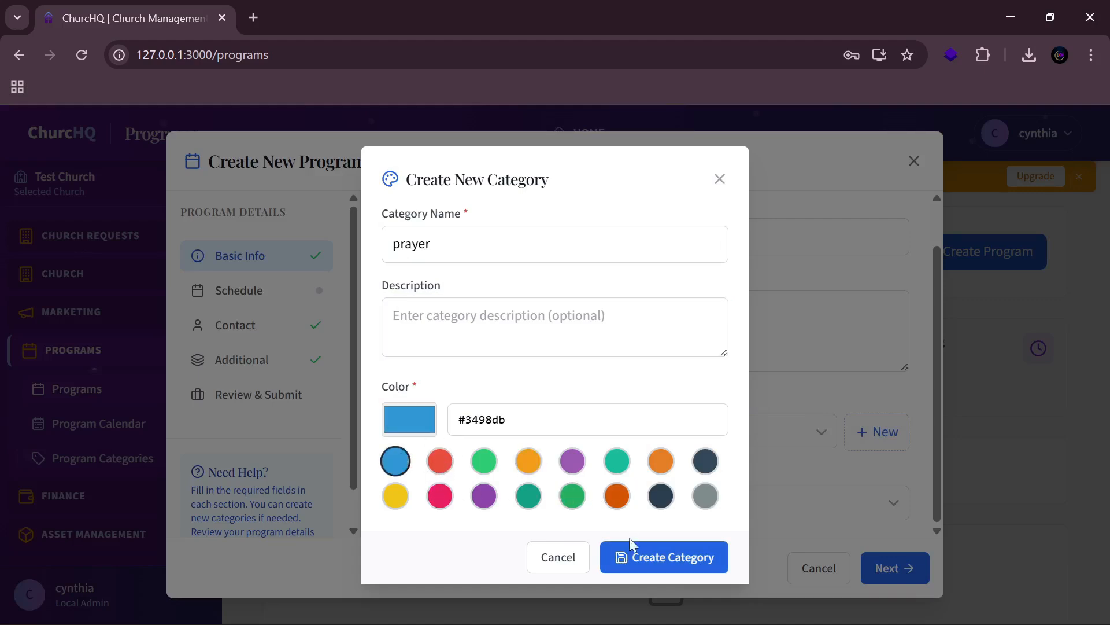
{"action": "left_click", "coordinate": [684, 561]}
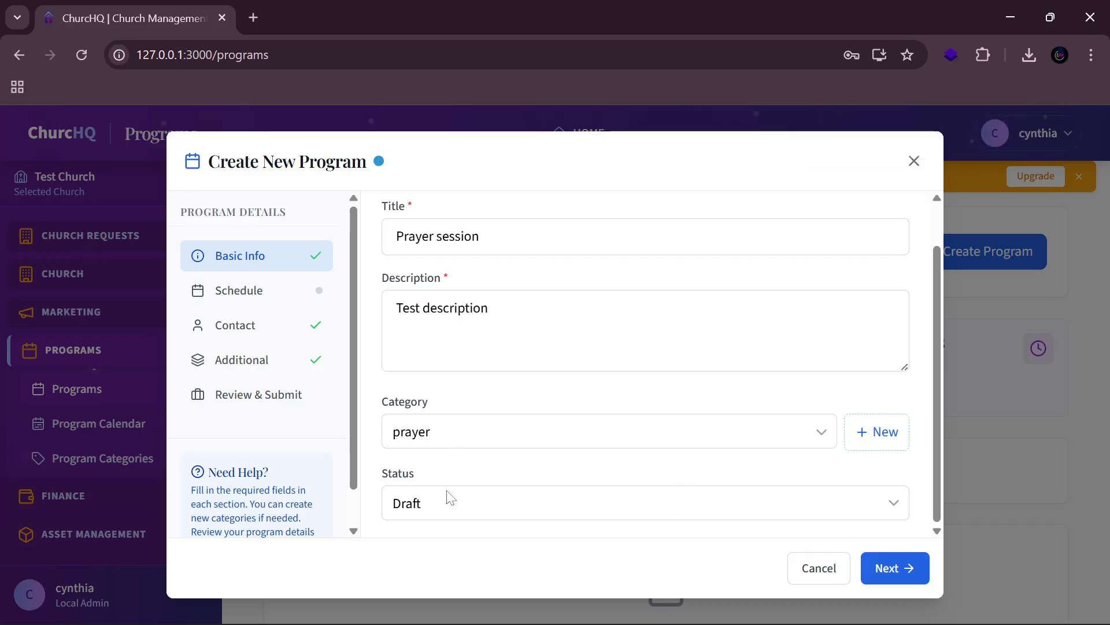
Step: Set the Prayer session status to Scheduled and advance to the Schedule step
{"action": "left_click", "coordinate": [452, 510]}
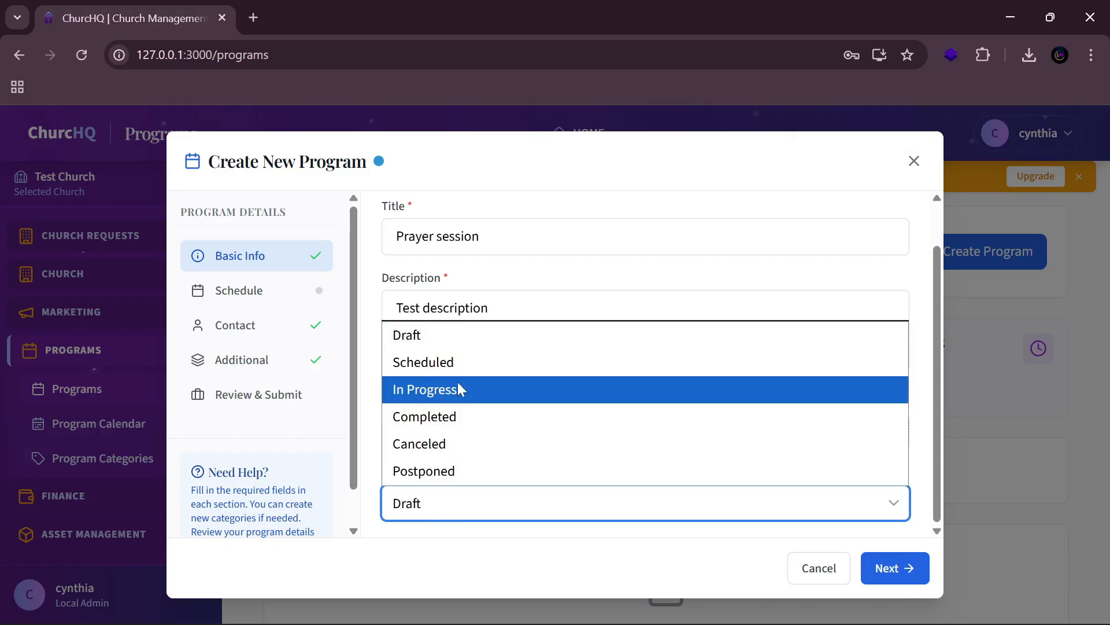
{"action": "left_click", "coordinate": [458, 365]}
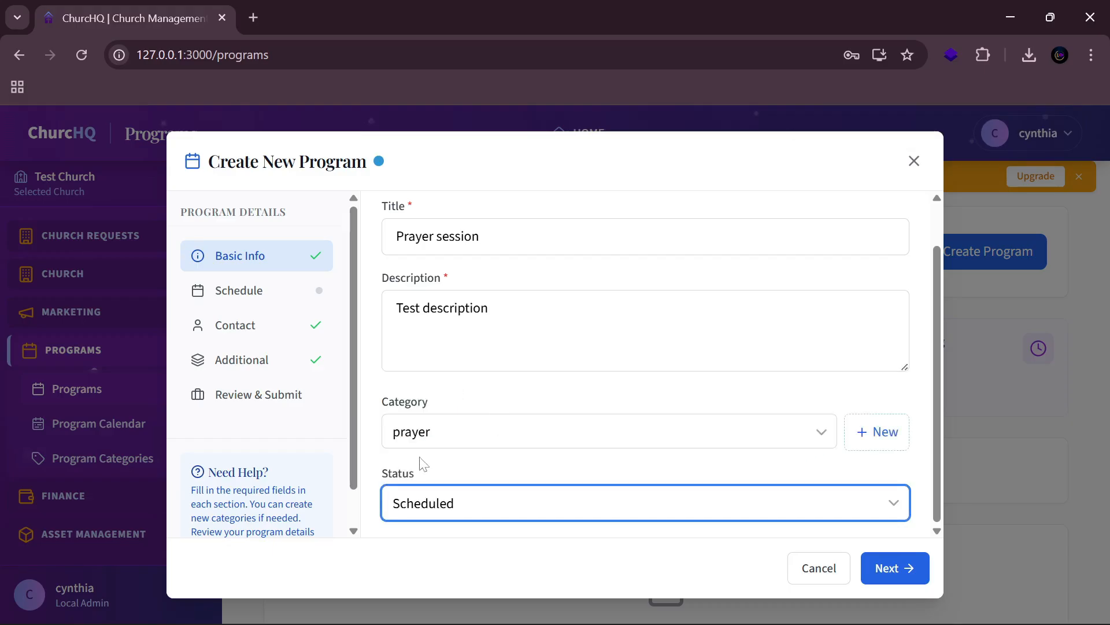
{"action": "left_click", "coordinate": [911, 571]}
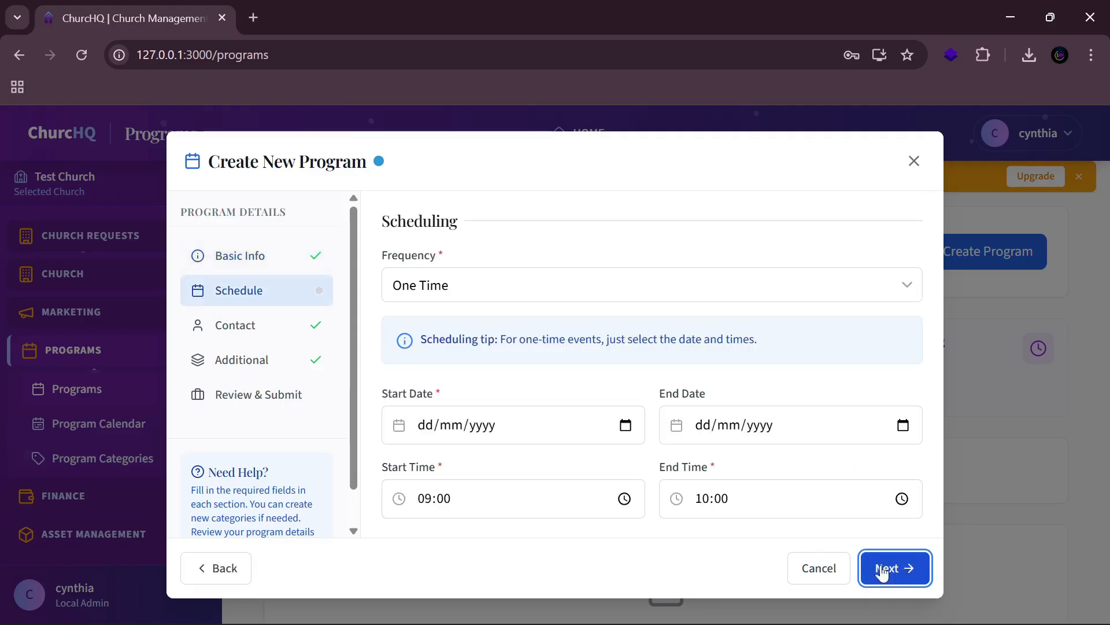
Step: Set the program's frequency to Weekly
{"action": "left_click", "coordinate": [579, 293]}
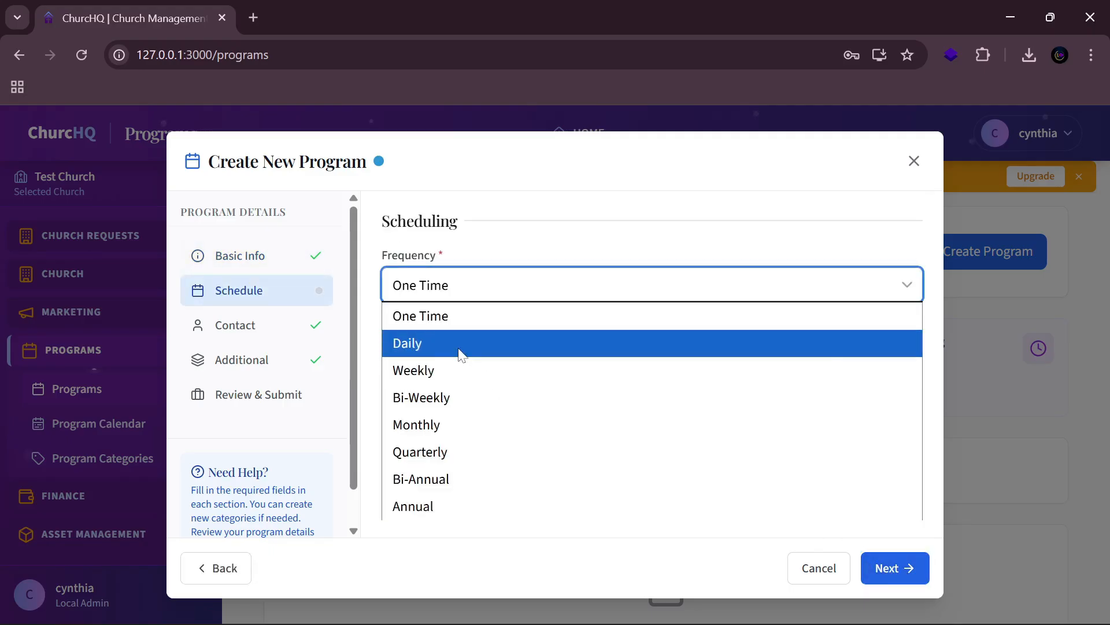
{"action": "left_click", "coordinate": [461, 344]}
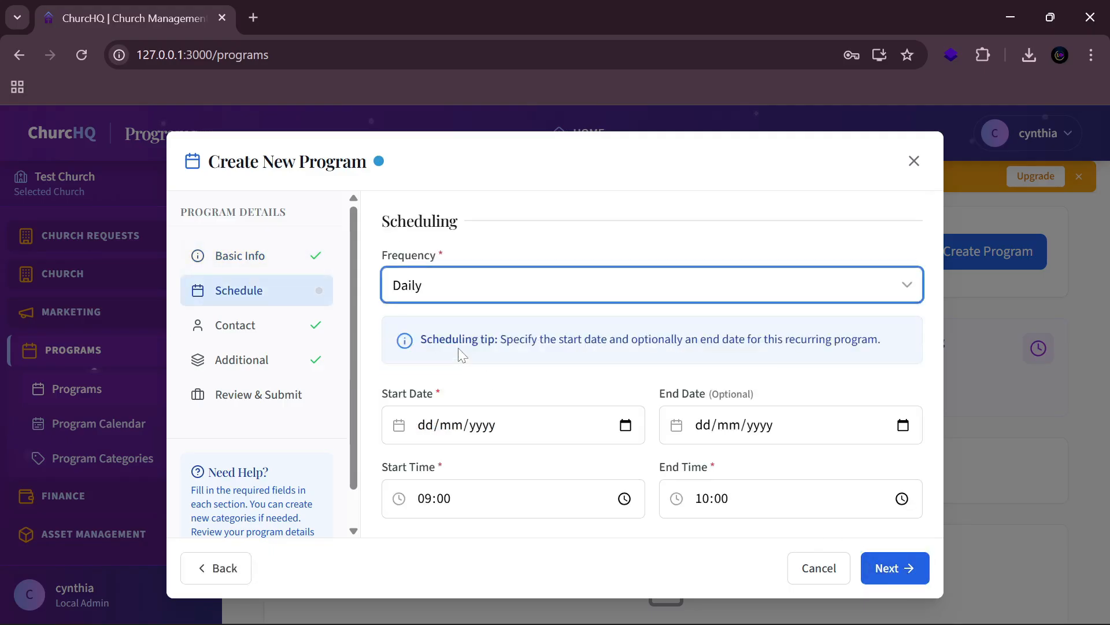
{"action": "left_click", "coordinate": [500, 294]}
{"action": "left_click", "coordinate": [448, 371]}
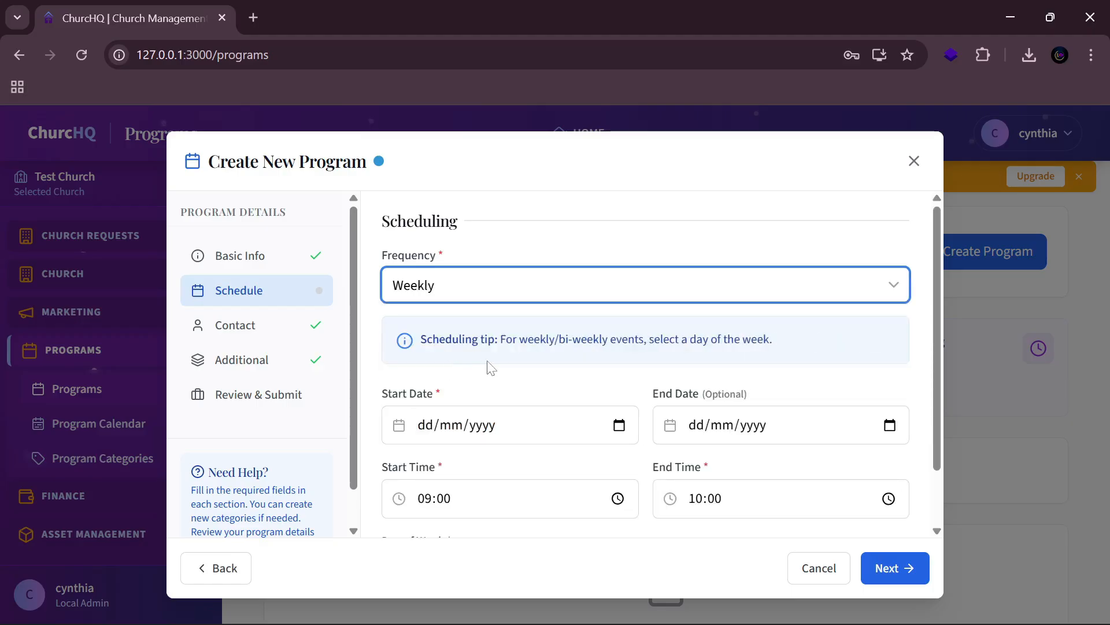
Step: Set the start date to today, 02/10/2025, and advance to Location & Contact
{"action": "left_click", "coordinate": [620, 426]}
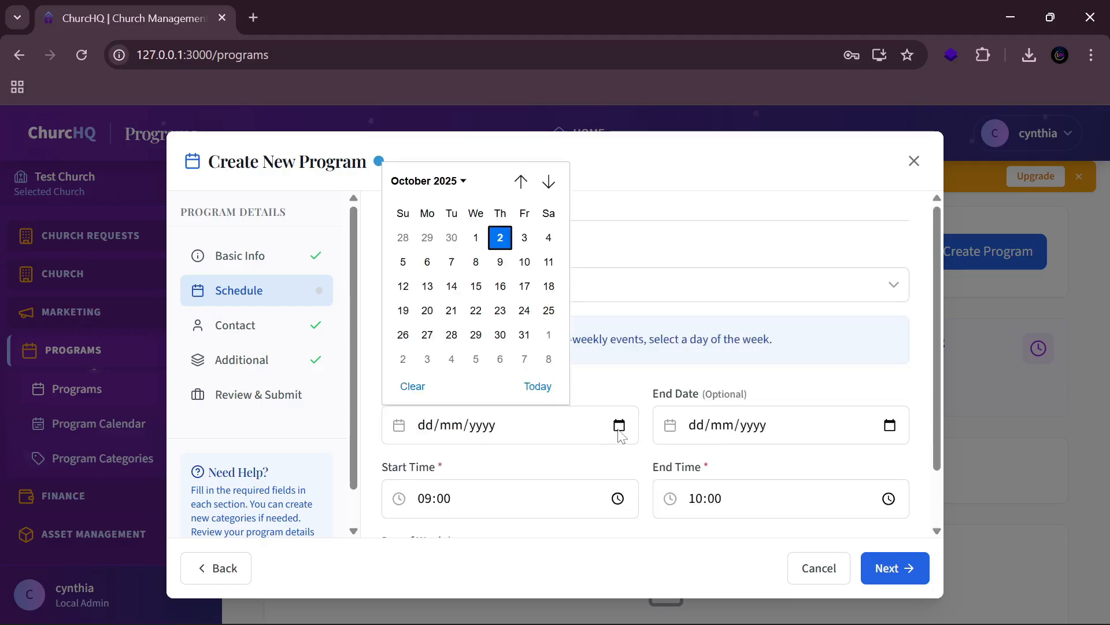
{"action": "left_click", "coordinate": [553, 383]}
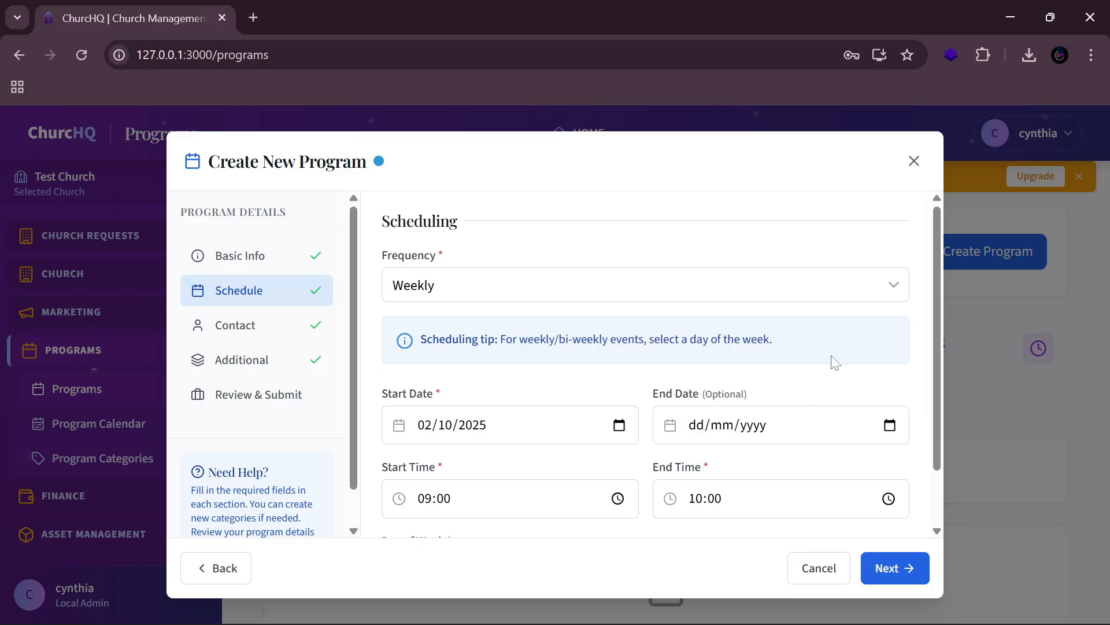
{"action": "scroll", "coordinate": [623, 442], "scroll_direction": "down", "scroll_amount": 1}
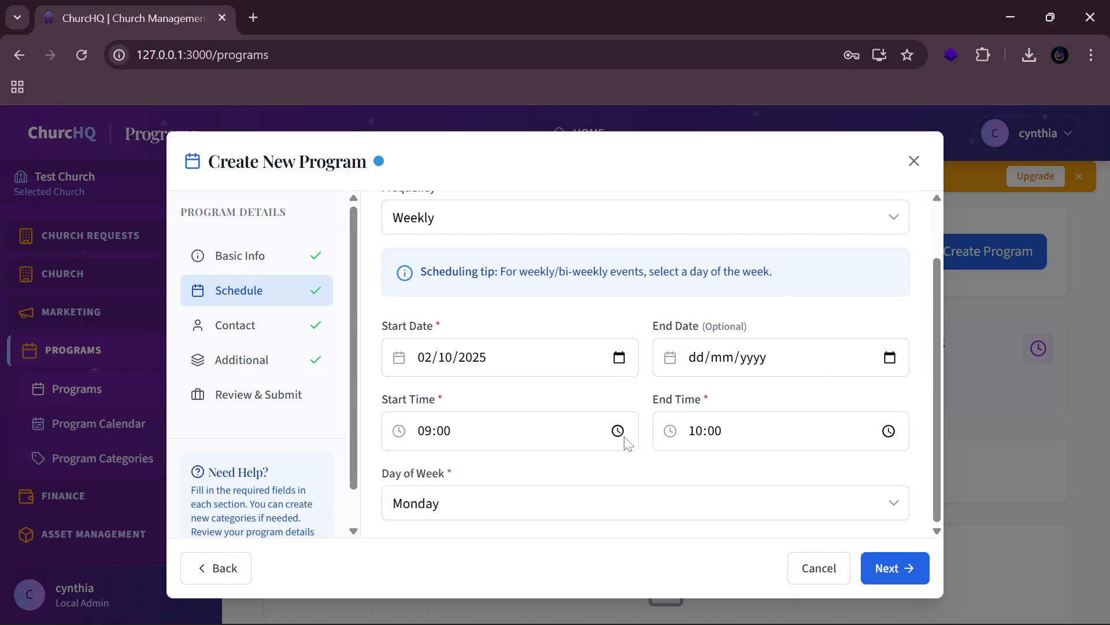
{"action": "scroll", "coordinate": [503, 466], "scroll_direction": "up", "scroll_amount": 1}
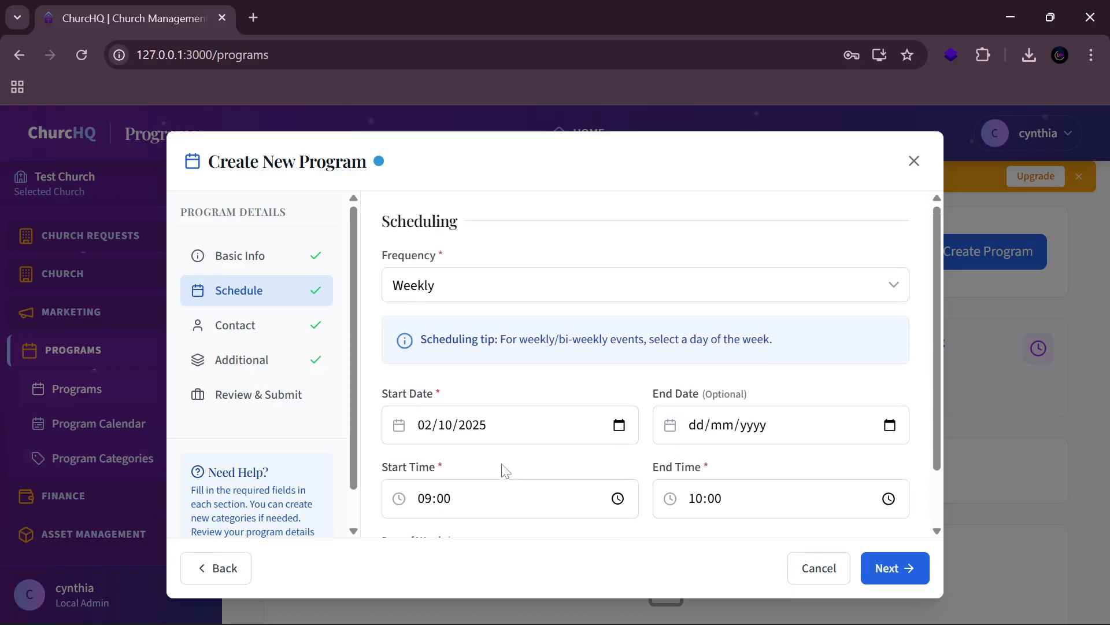
{"action": "scroll", "coordinate": [503, 466], "scroll_direction": "down", "scroll_amount": 1}
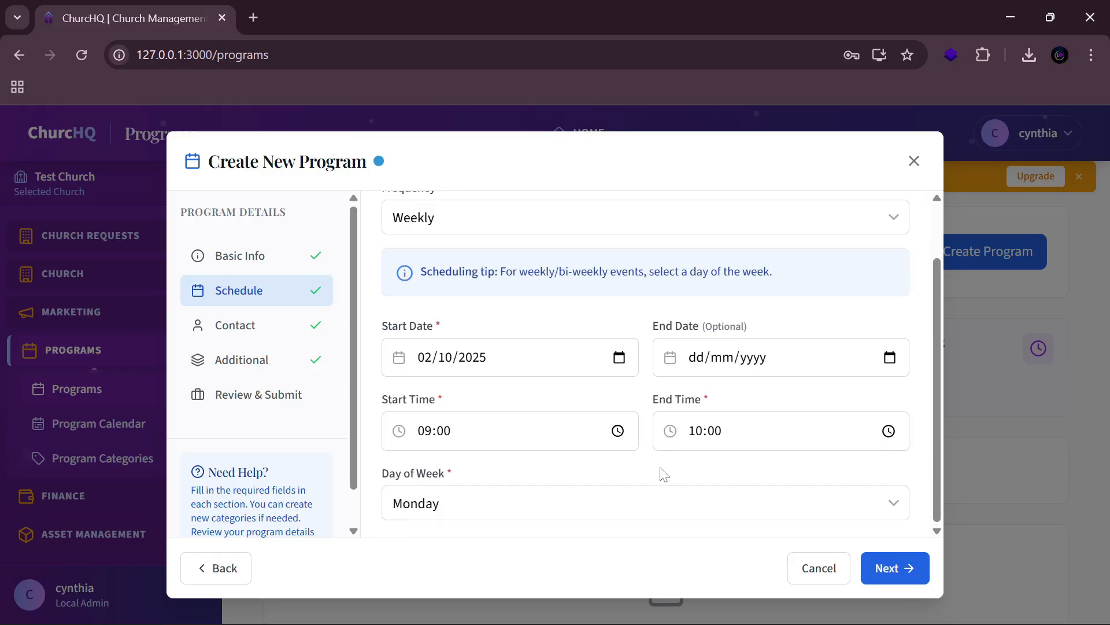
{"action": "scroll", "coordinate": [659, 470], "scroll_direction": "up", "scroll_amount": 1}
{"action": "scroll", "coordinate": [654, 449], "scroll_direction": "down", "scroll_amount": 1}
{"action": "left_click", "coordinate": [920, 569]}
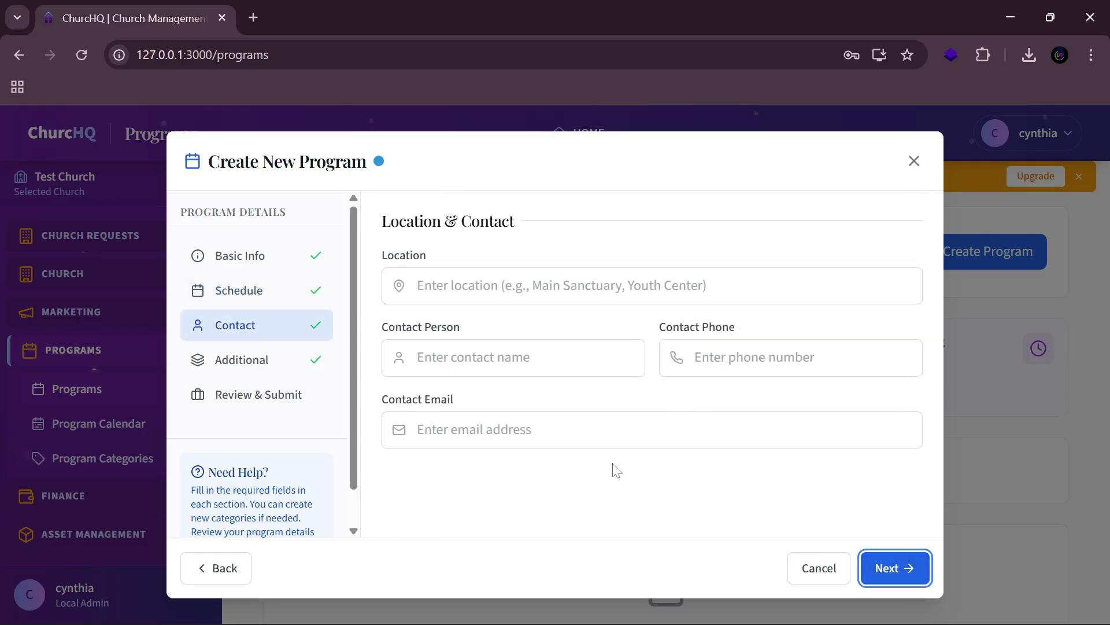
Step: Fill in location Nairobi and the contact person's name, phone and e-mail, then continue
{"action": "left_click", "coordinate": [520, 286]}
{"action": "left_click", "coordinate": [527, 331]}
{"action": "left_click", "coordinate": [515, 357]}
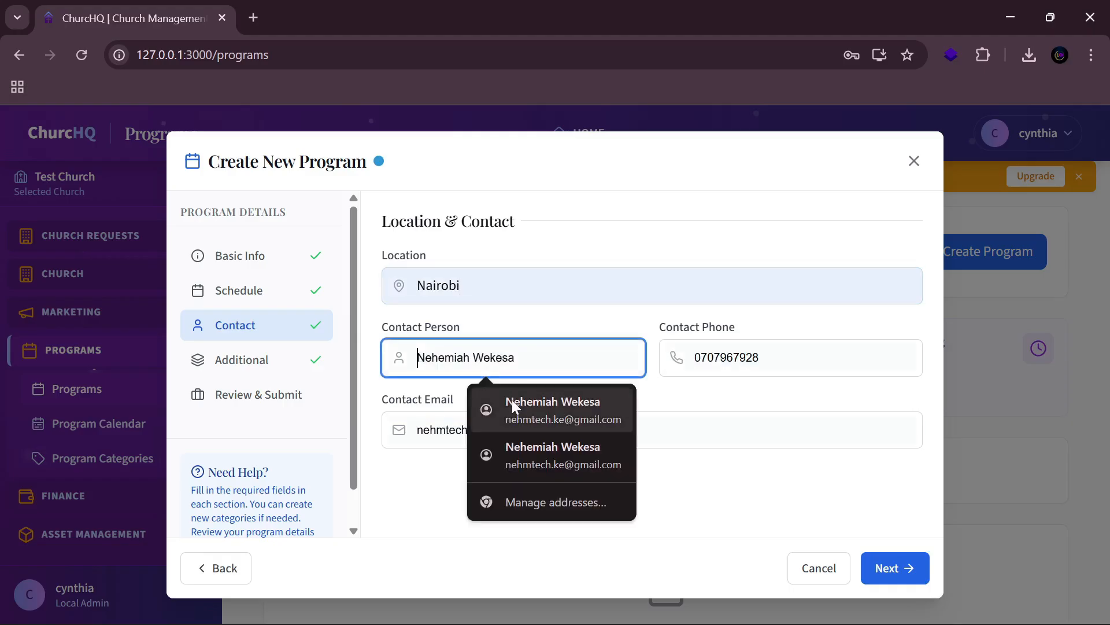
{"action": "left_click", "coordinate": [513, 406]}
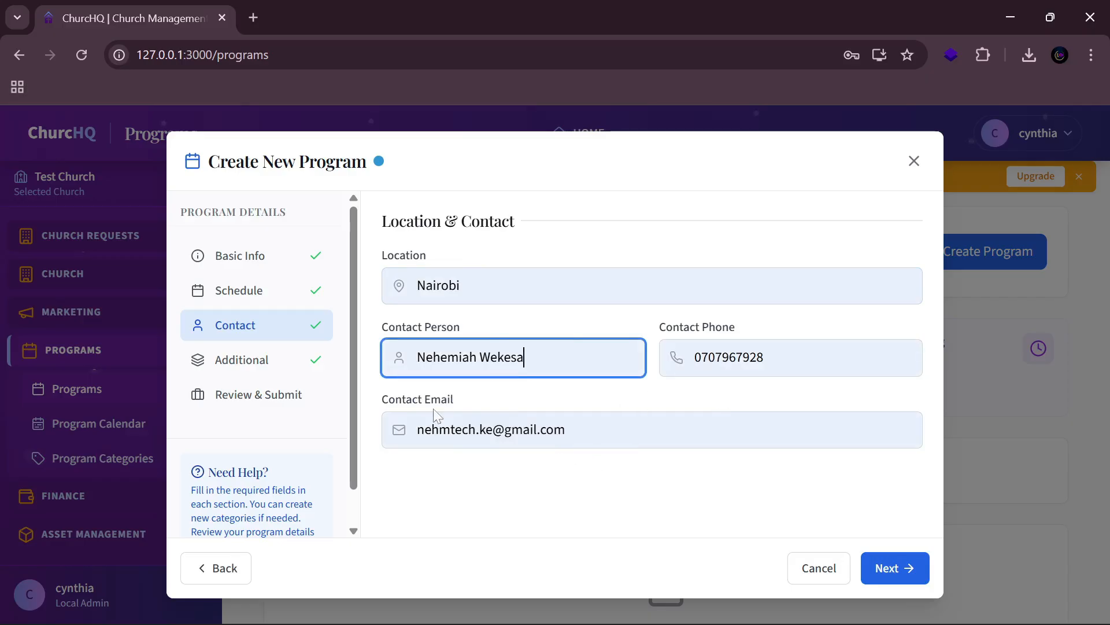
{"action": "left_click", "coordinate": [898, 577]}
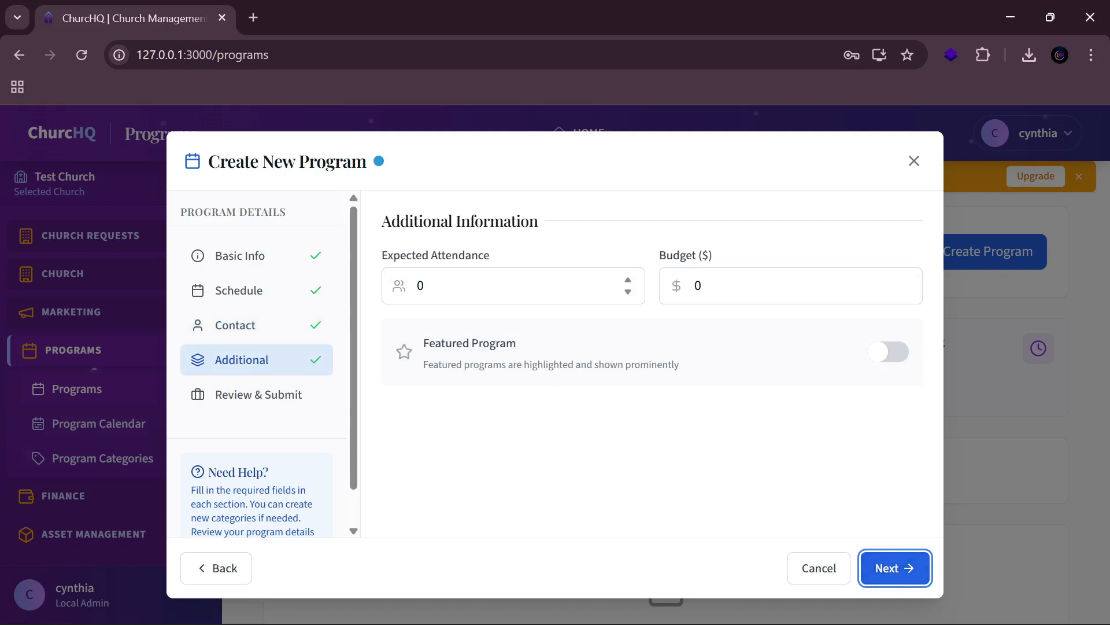
Step: Enter expected attendance 20000 and budget 200000, and mark the program as Featured
{"action": "left_click", "coordinate": [418, 286]}
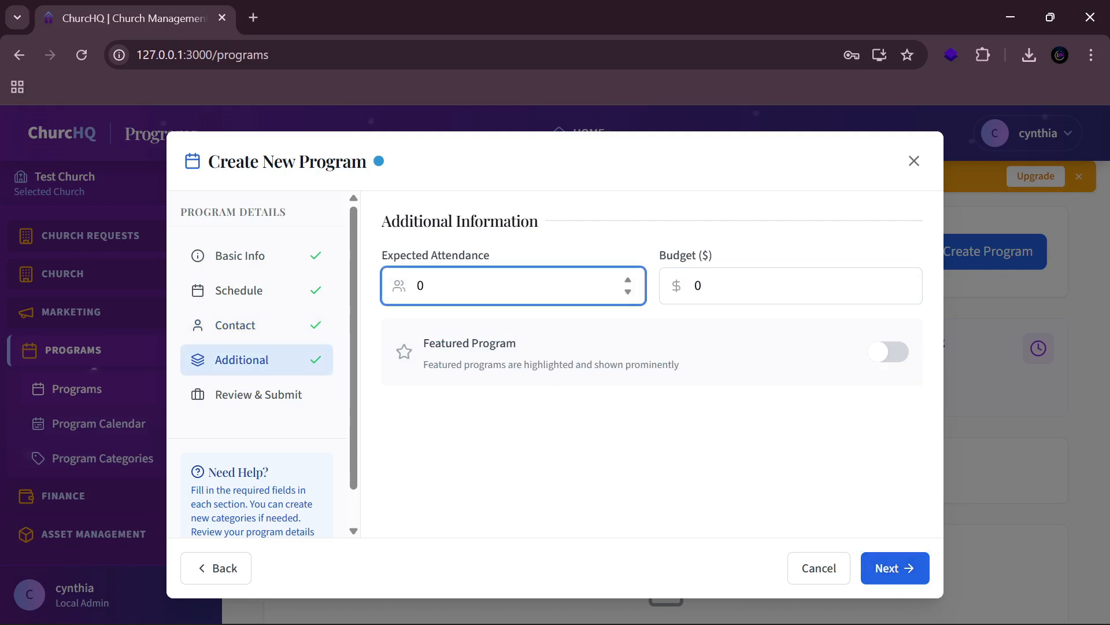
{"action": "type", "text": "20000"}
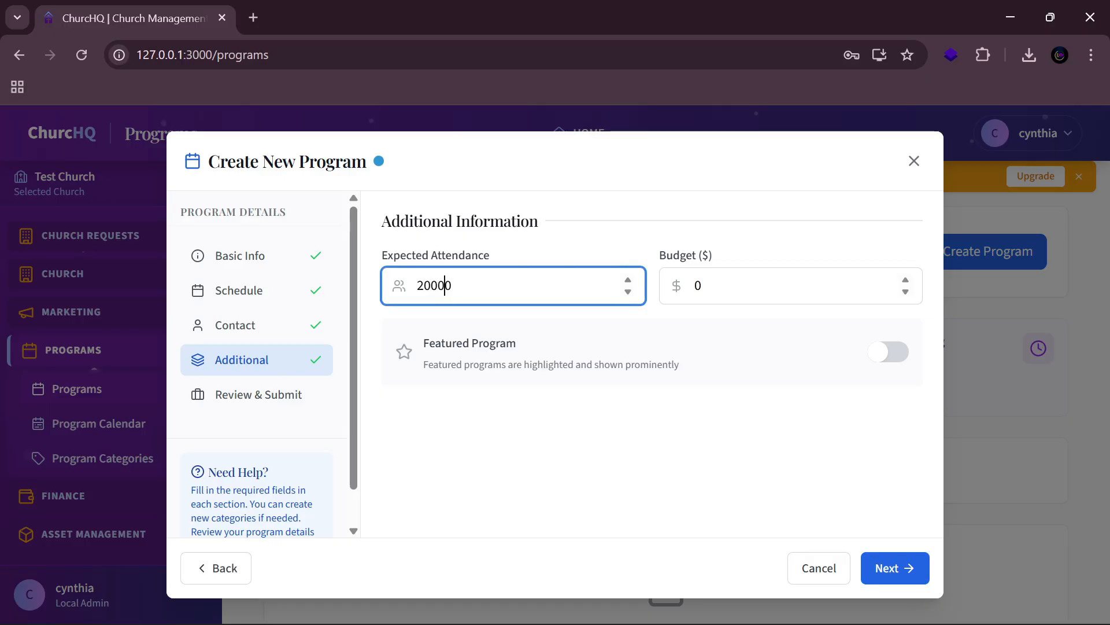
{"action": "left_click", "coordinate": [695, 285]}
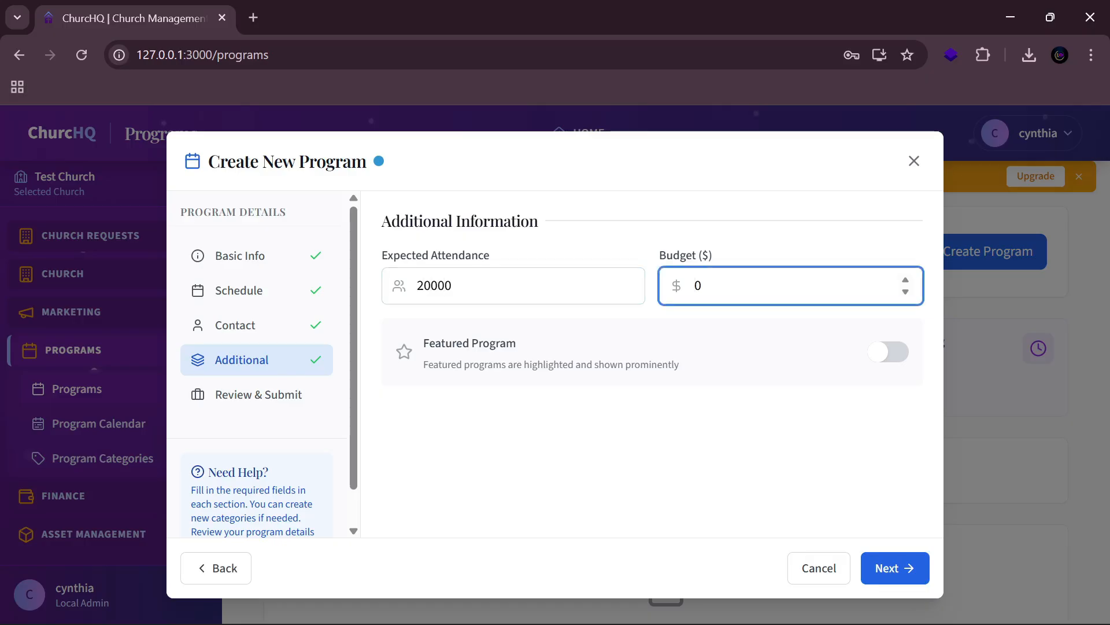
{"action": "type", "text": "200000"}
{"action": "left_click", "coordinate": [882, 362]}
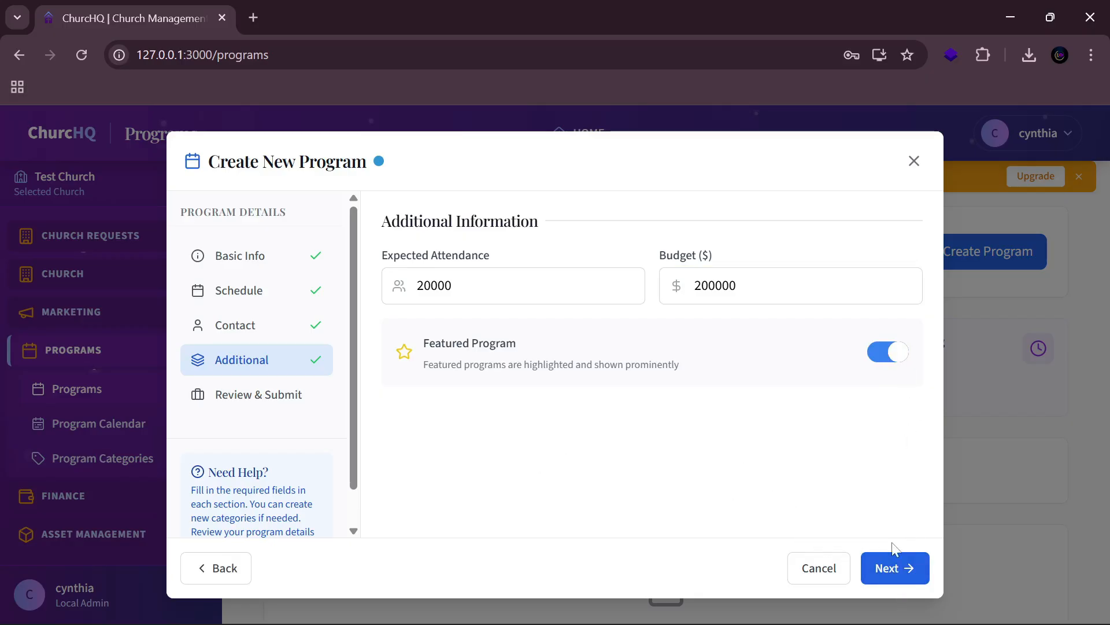
Step: Review the program details and create the Prayer session program
{"action": "left_click", "coordinate": [887, 568]}
{"action": "scroll", "coordinate": [649, 389], "scroll_direction": "down", "scroll_amount": 5}
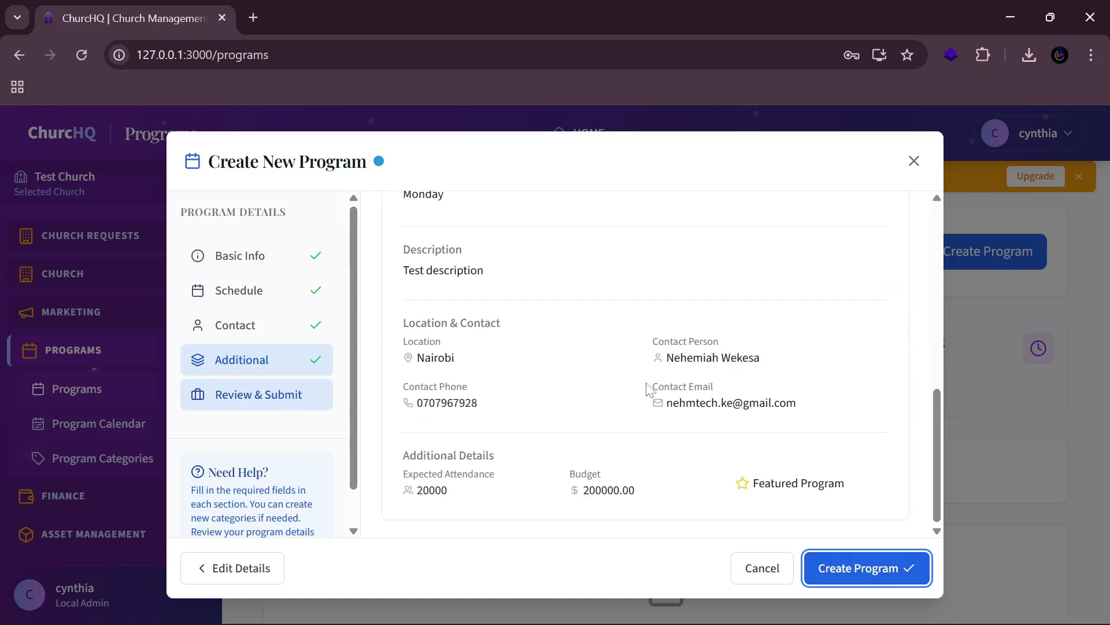
{"action": "left_click", "coordinate": [858, 569]}
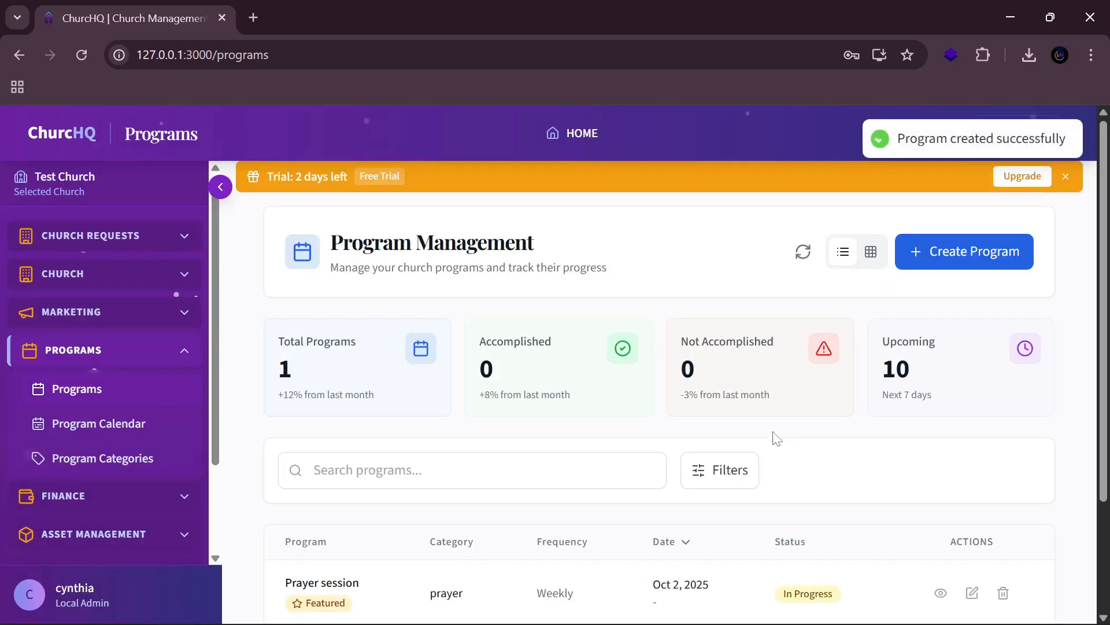
{"action": "scroll", "coordinate": [741, 434], "scroll_direction": "down", "scroll_amount": 3}
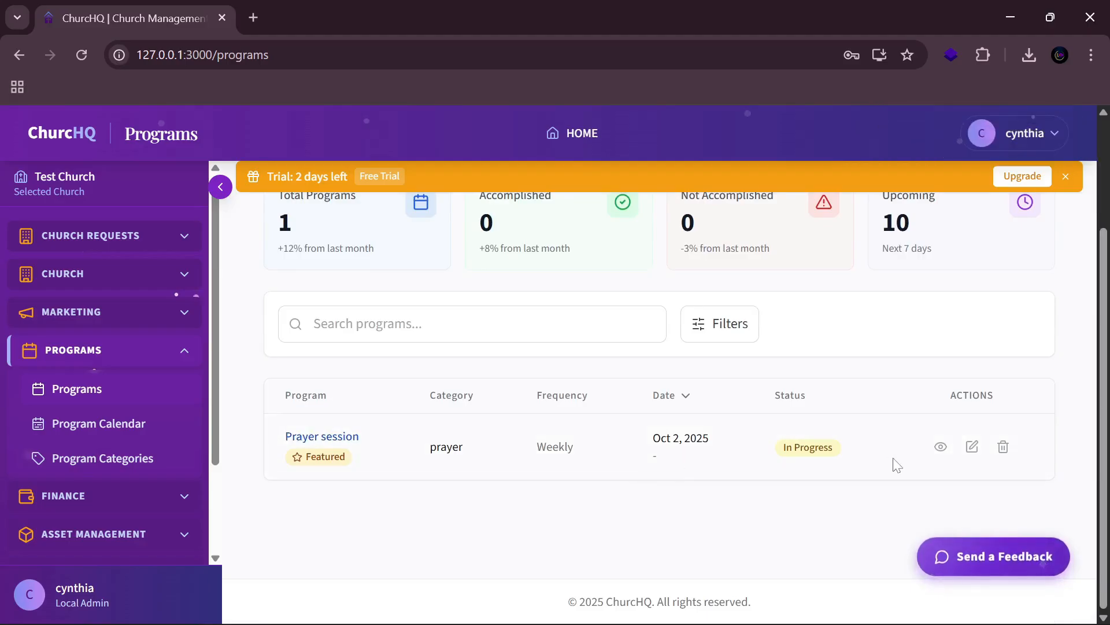
{"action": "left_click", "coordinate": [133, 438]}
{"action": "scroll", "coordinate": [708, 431], "scroll_direction": "down", "scroll_amount": 2}
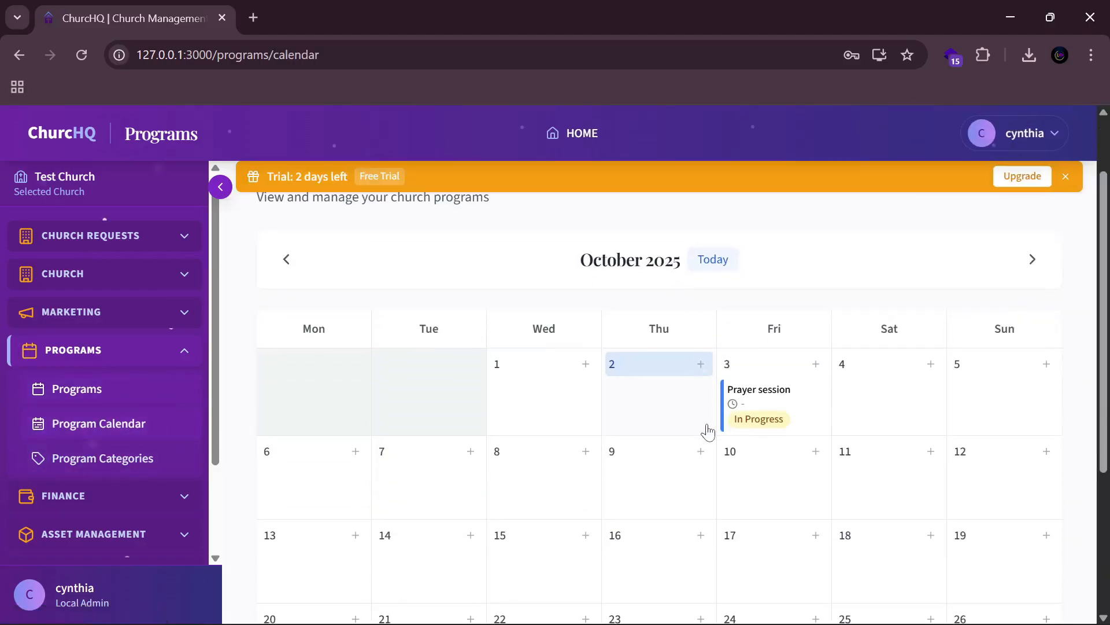
{"action": "left_click", "coordinate": [751, 404]}
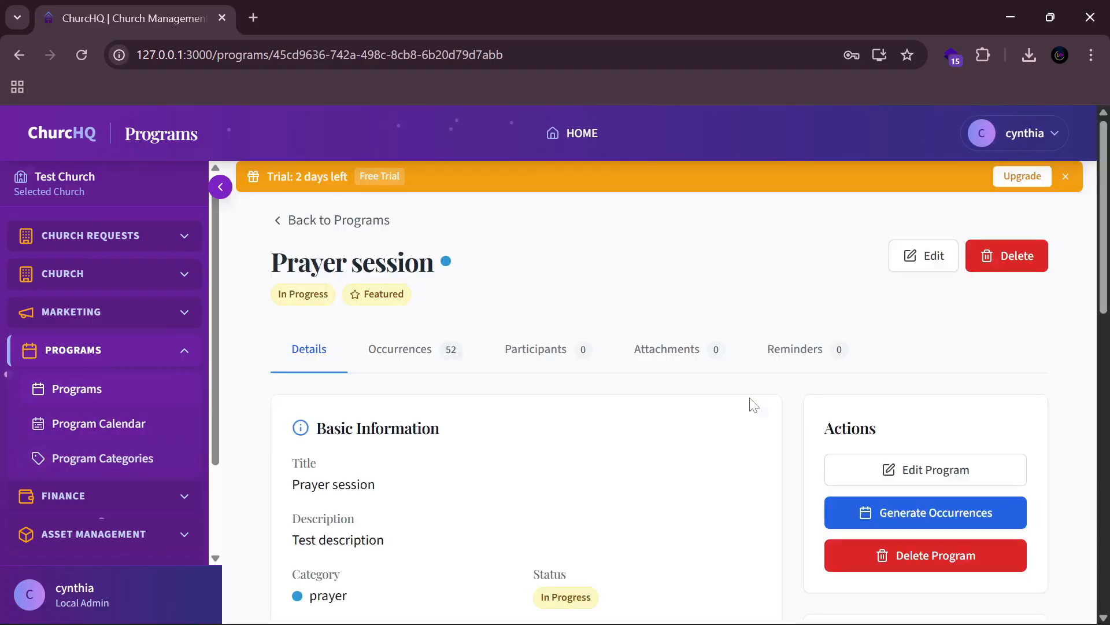
{"action": "scroll", "coordinate": [744, 402], "scroll_direction": "down", "scroll_amount": 10}
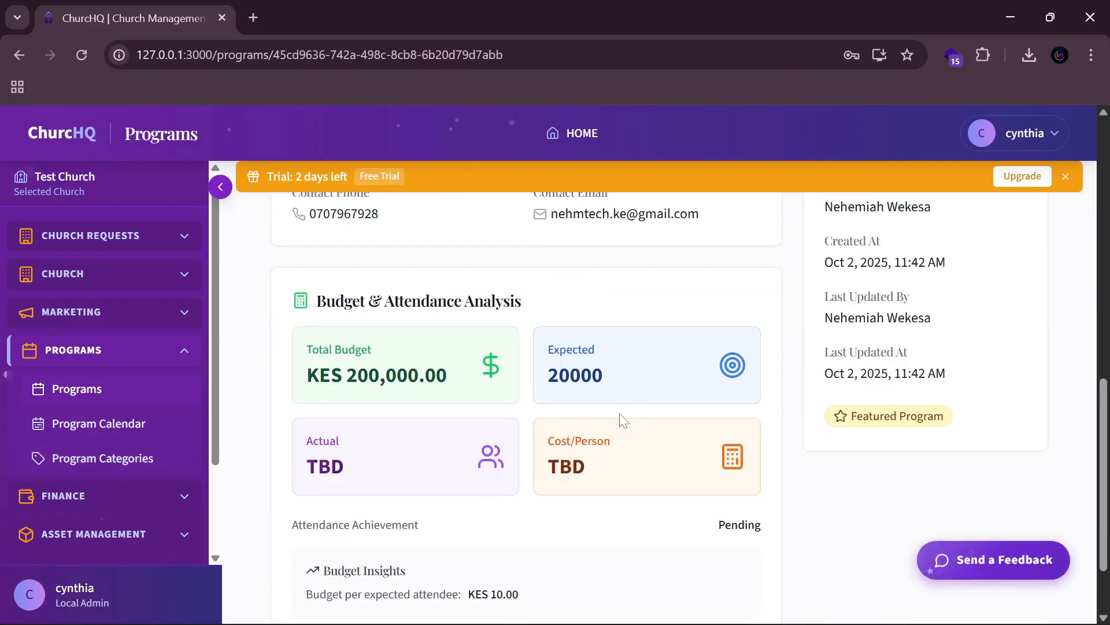
{"action": "scroll", "coordinate": [730, 333], "scroll_direction": "down", "scroll_amount": 3}
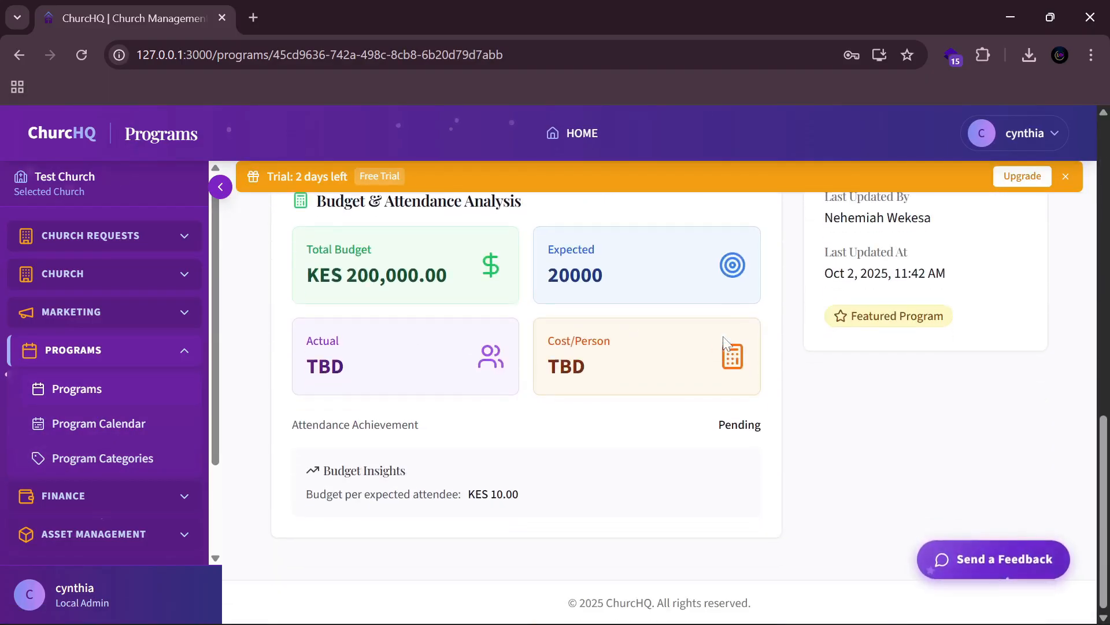
{"action": "scroll", "coordinate": [499, 399], "scroll_direction": "up", "scroll_amount": 13}
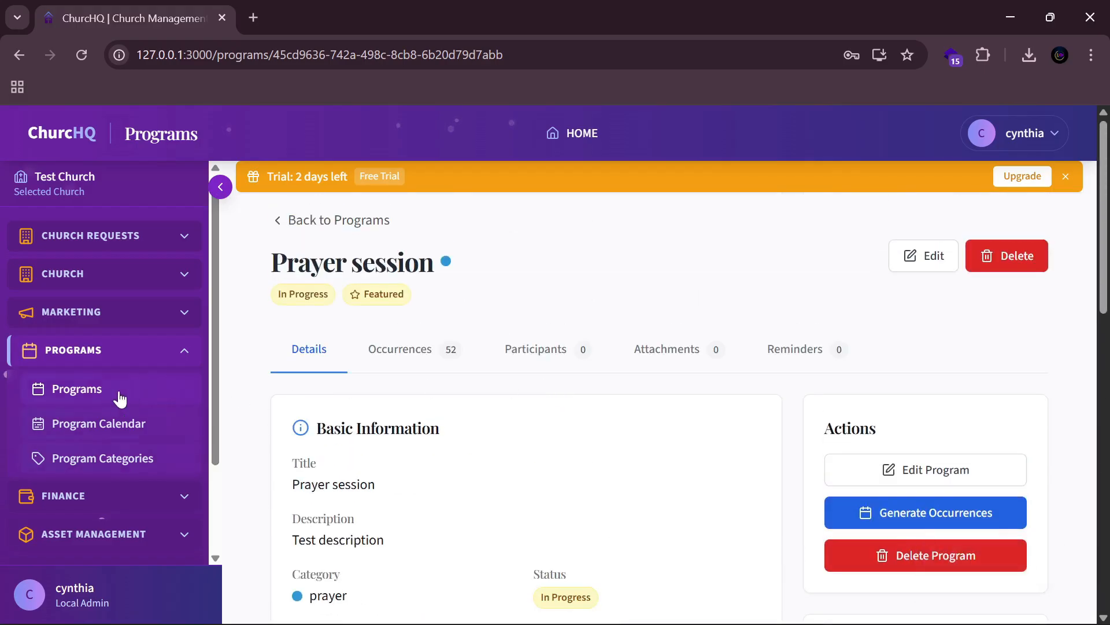
Step: Return to the Program Management list, refresh it, and collapse the PROGRAMS sidebar section
{"action": "left_click", "coordinate": [86, 393]}
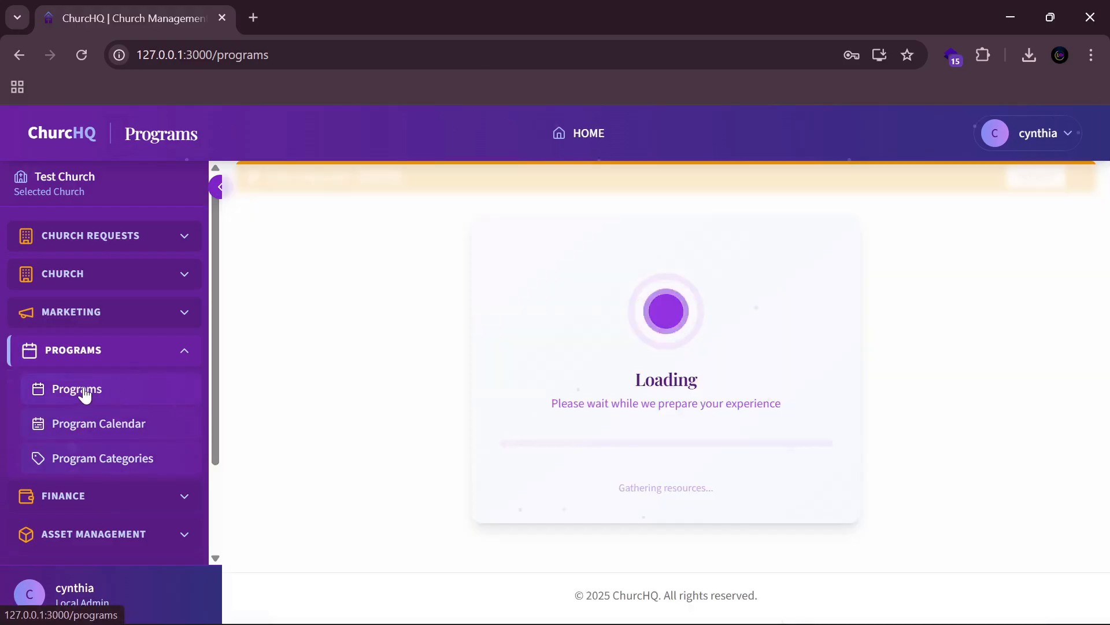
{"action": "scroll", "coordinate": [595, 388], "scroll_direction": "down", "scroll_amount": 3}
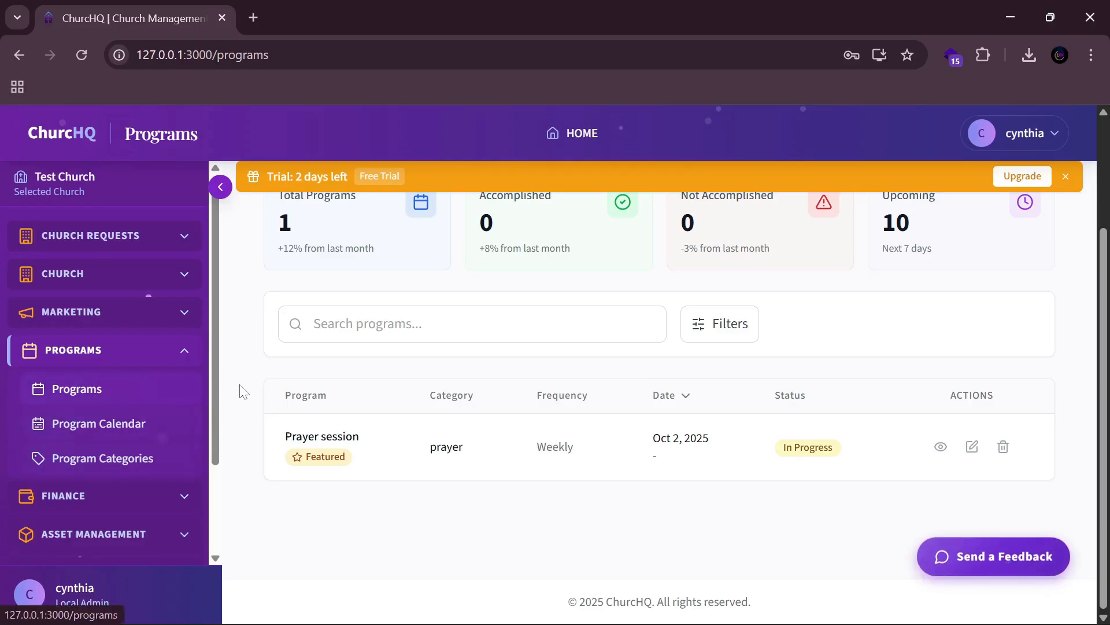
{"action": "left_click", "coordinate": [183, 373]}
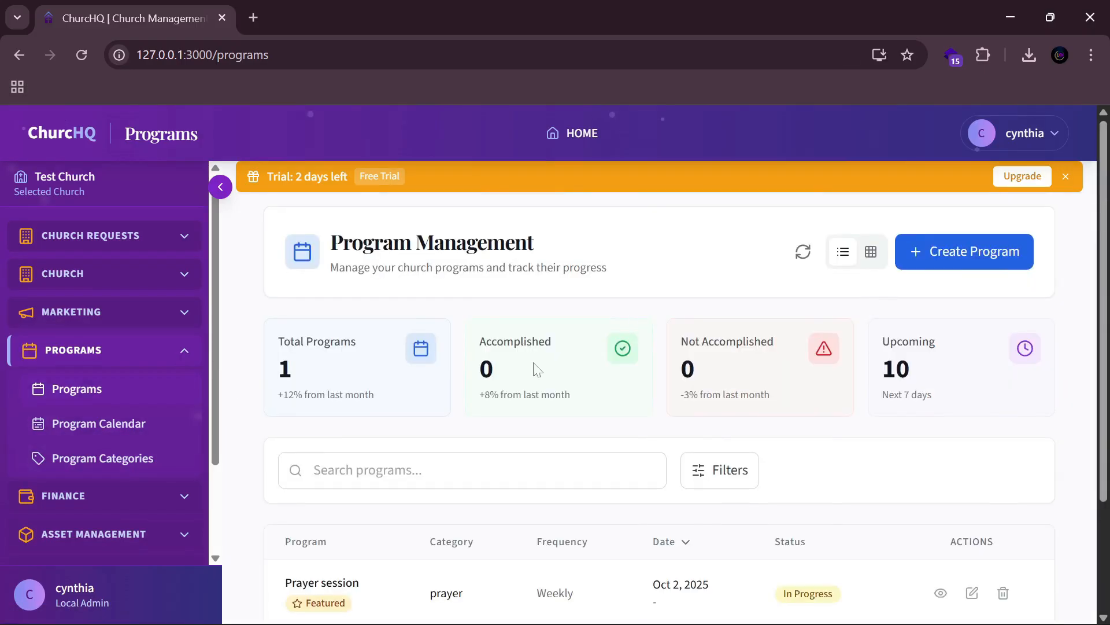
{"action": "left_click", "coordinate": [183, 351]}
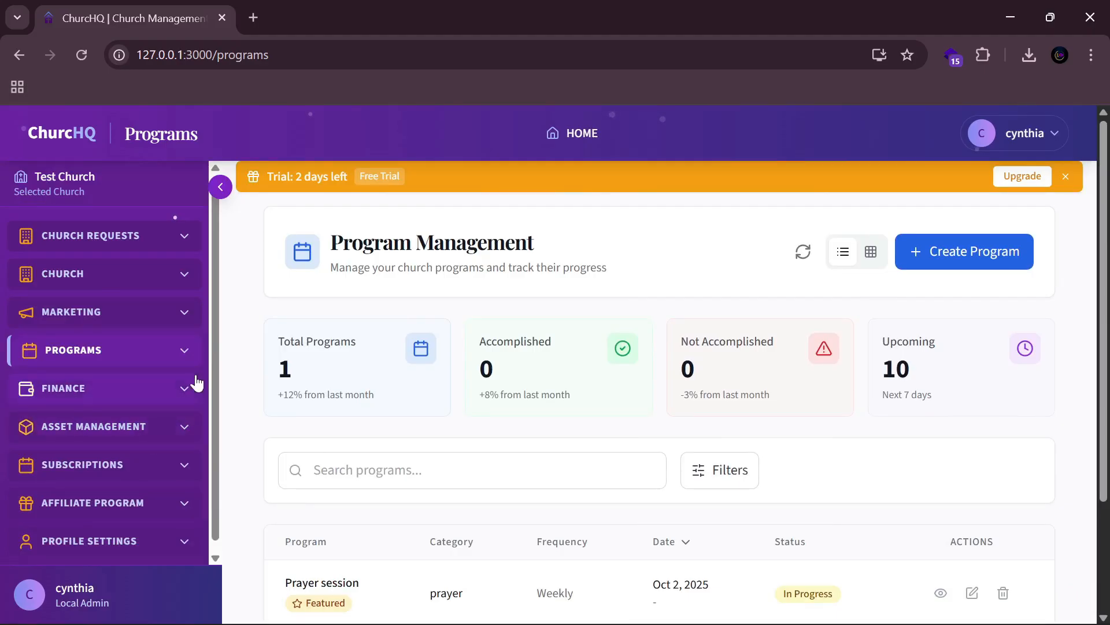
Step: Expand FINANCE and review the totals on the Finance Dashboard
{"action": "left_click", "coordinate": [179, 386]}
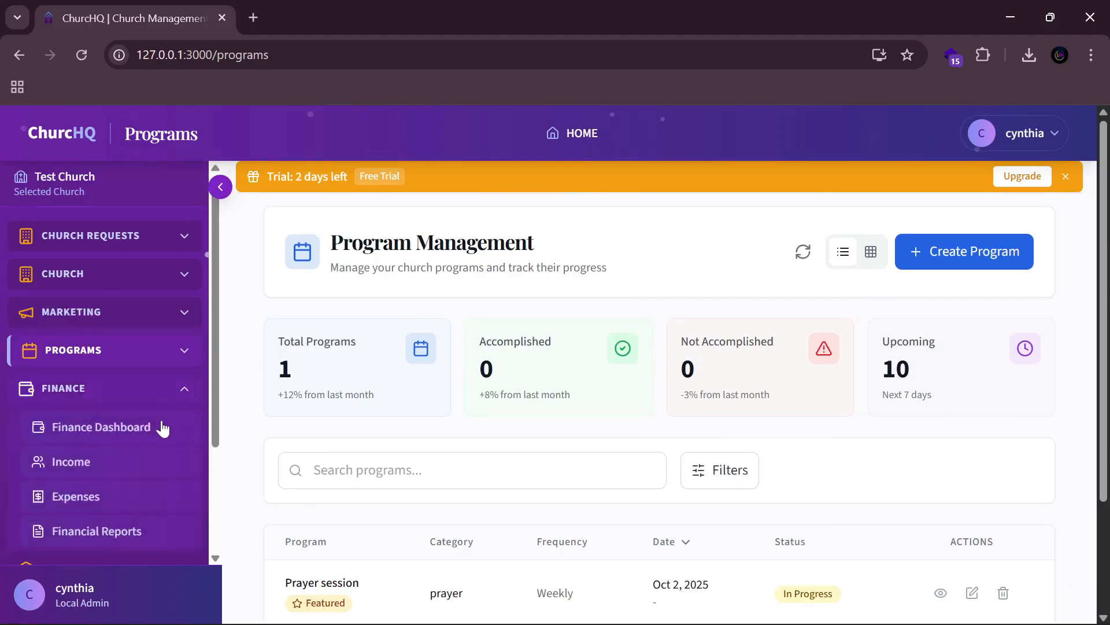
{"action": "left_click", "coordinate": [152, 431]}
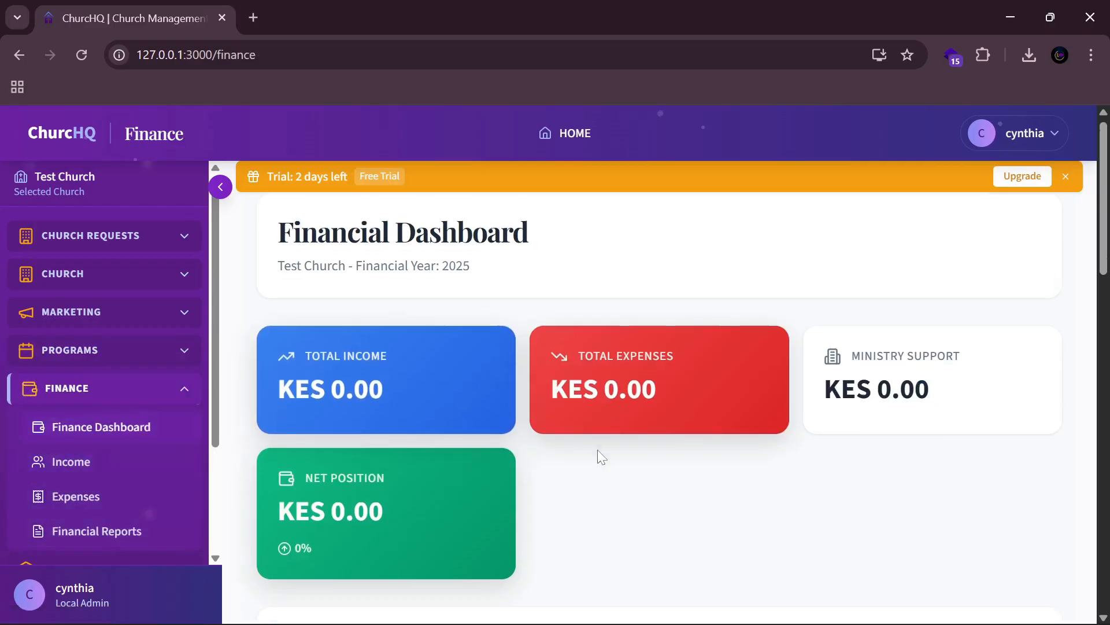
{"action": "scroll", "coordinate": [598, 451], "scroll_direction": "down", "scroll_amount": 4}
{"action": "scroll", "coordinate": [602, 454], "scroll_direction": "up", "scroll_amount": 2}
{"action": "scroll", "coordinate": [604, 456], "scroll_direction": "up", "scroll_amount": 2}
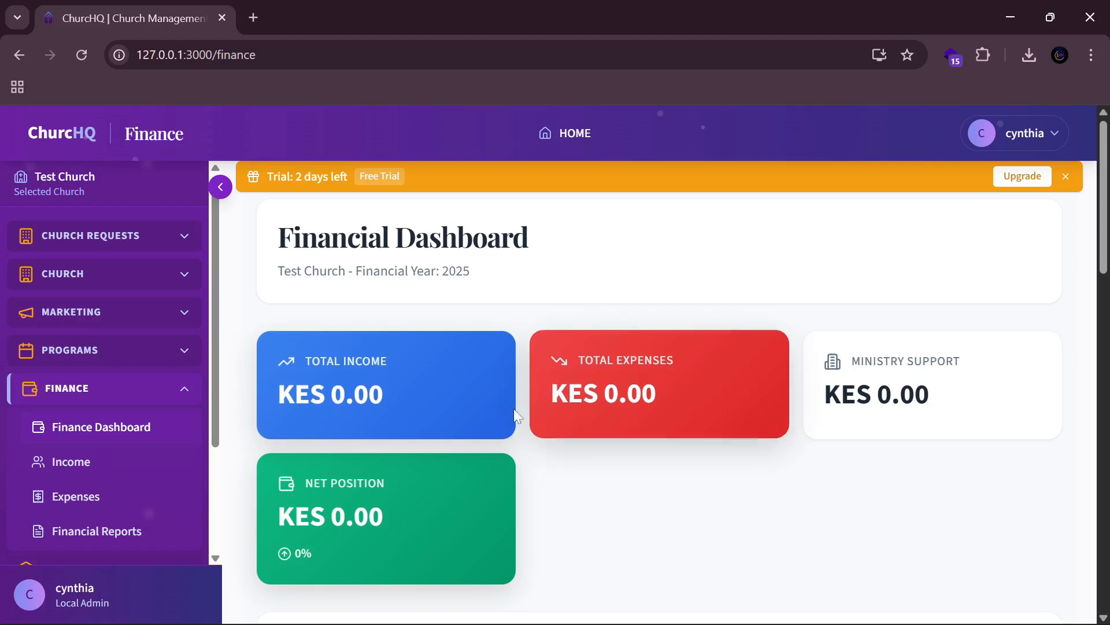
Step: Go to the Income Management page, showing KES 0.00 total income and no records
{"action": "left_click", "coordinate": [119, 469]}
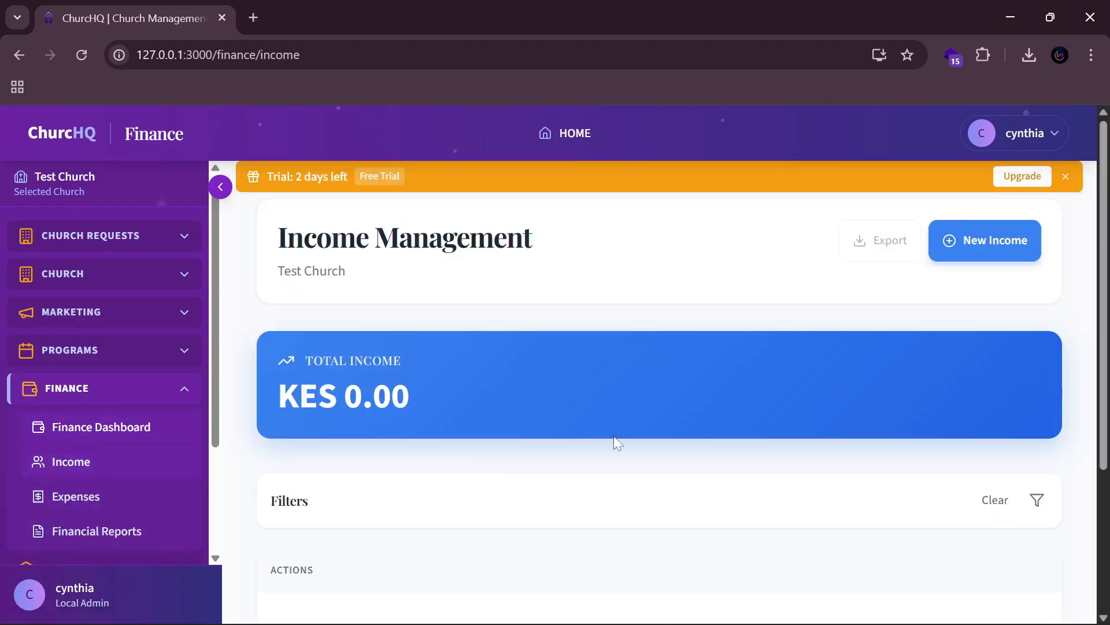
{"action": "scroll", "coordinate": [584, 428], "scroll_direction": "down", "scroll_amount": 2}
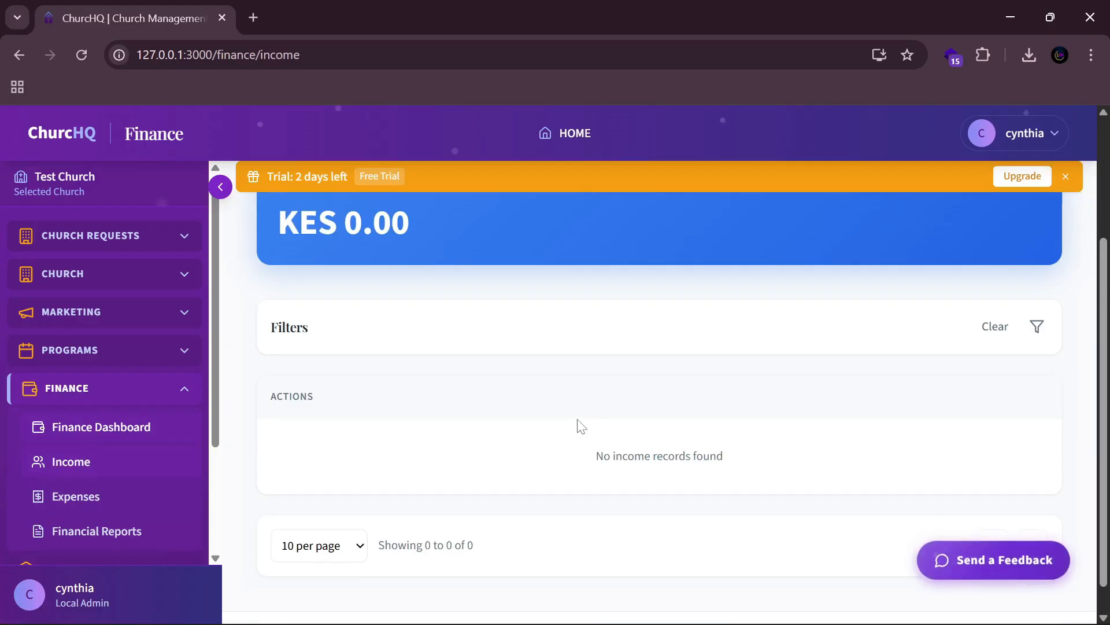
{"action": "scroll", "coordinate": [578, 427], "scroll_direction": "up", "scroll_amount": 1}
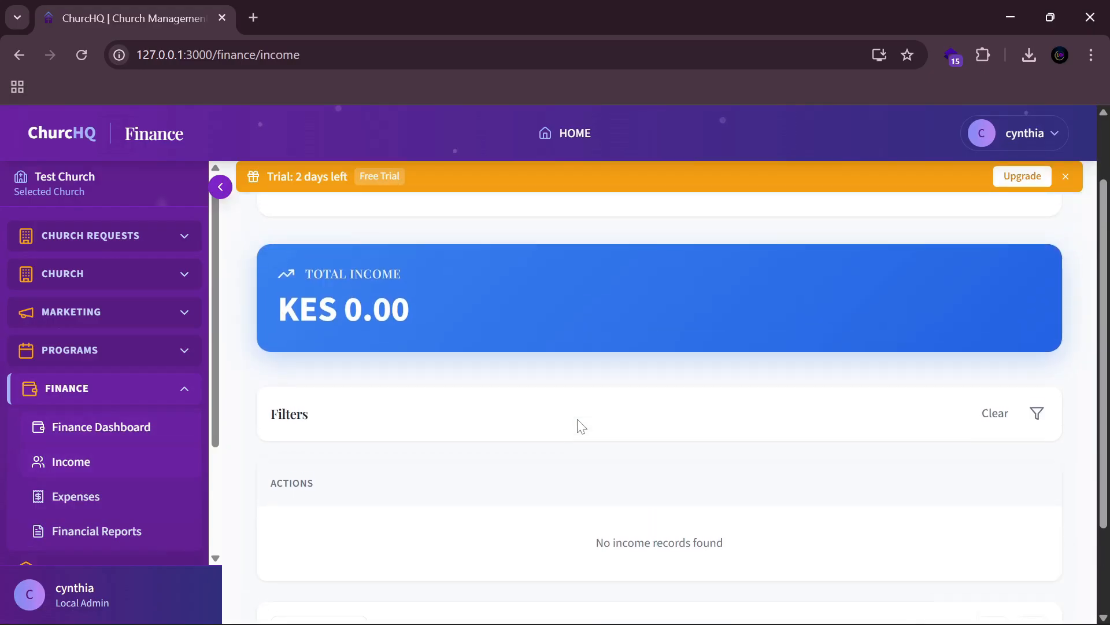
{"action": "scroll", "coordinate": [649, 379], "scroll_direction": "up", "scroll_amount": 1}
Step: Open a New Income Record form for Test Church, keeping category Income and income type Tithe
{"action": "left_click", "coordinate": [1016, 240]}
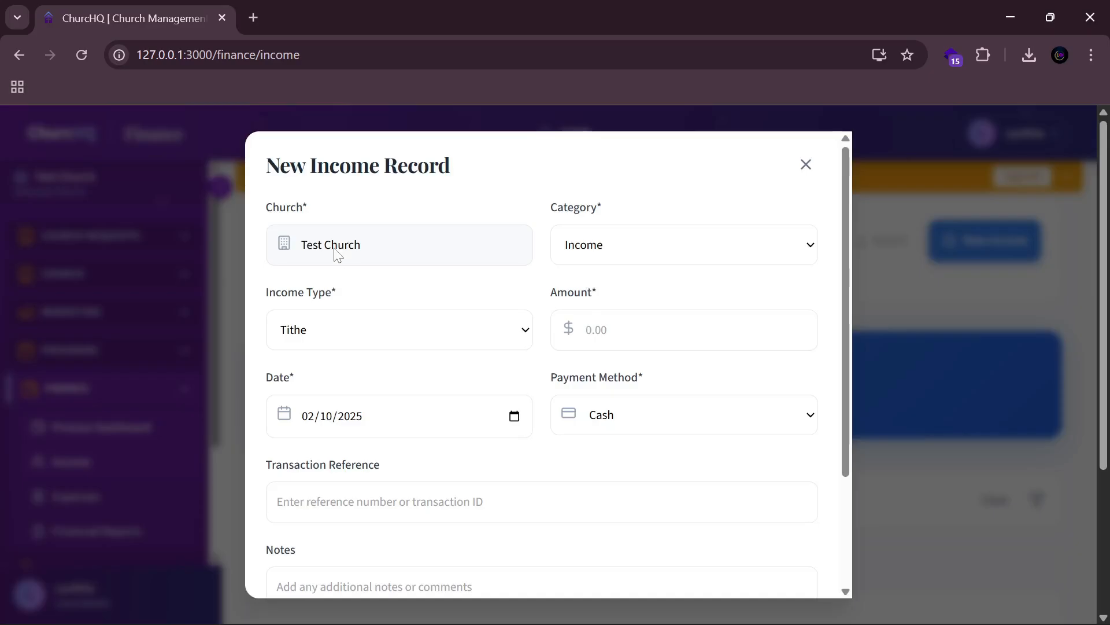
{"action": "left_click", "coordinate": [622, 250]}
{"action": "left_click", "coordinate": [616, 250]}
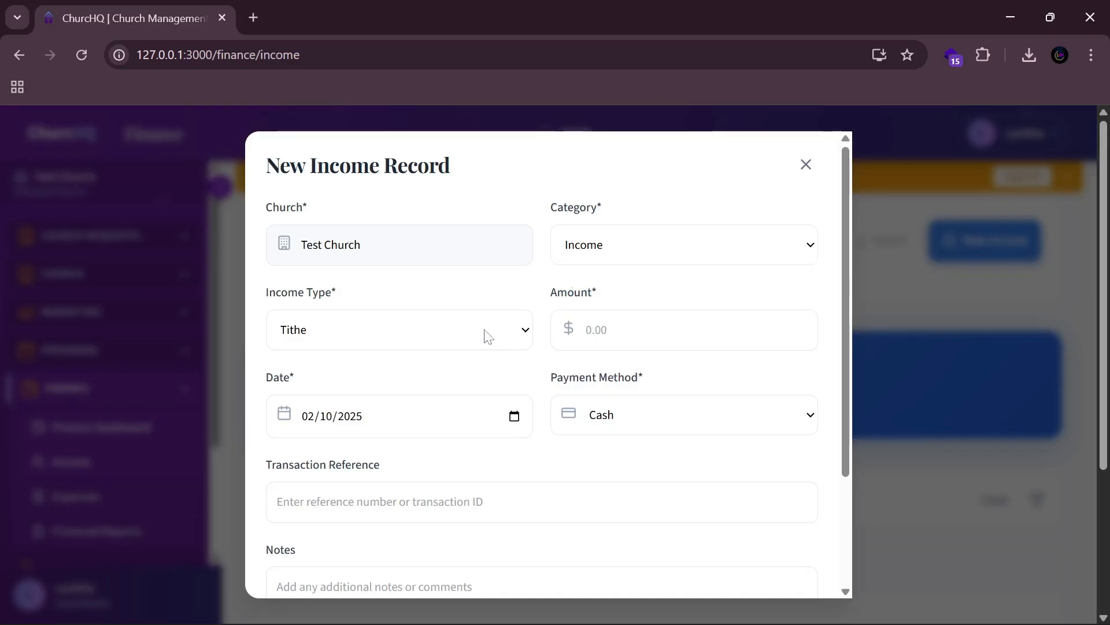
{"action": "left_click", "coordinate": [458, 329]}
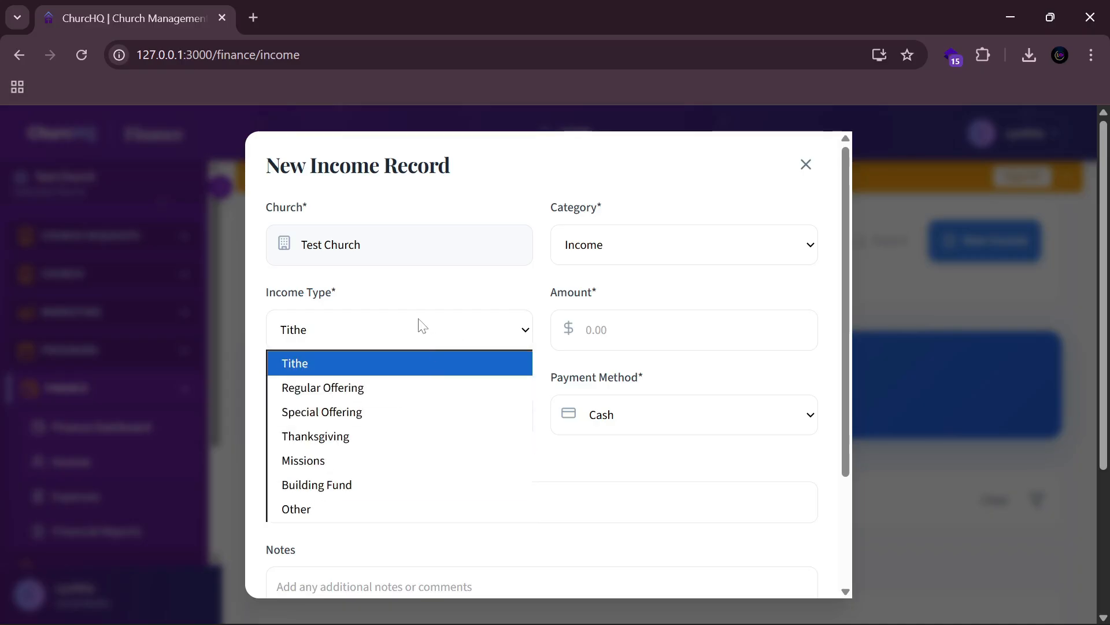
{"action": "left_click", "coordinate": [409, 305]}
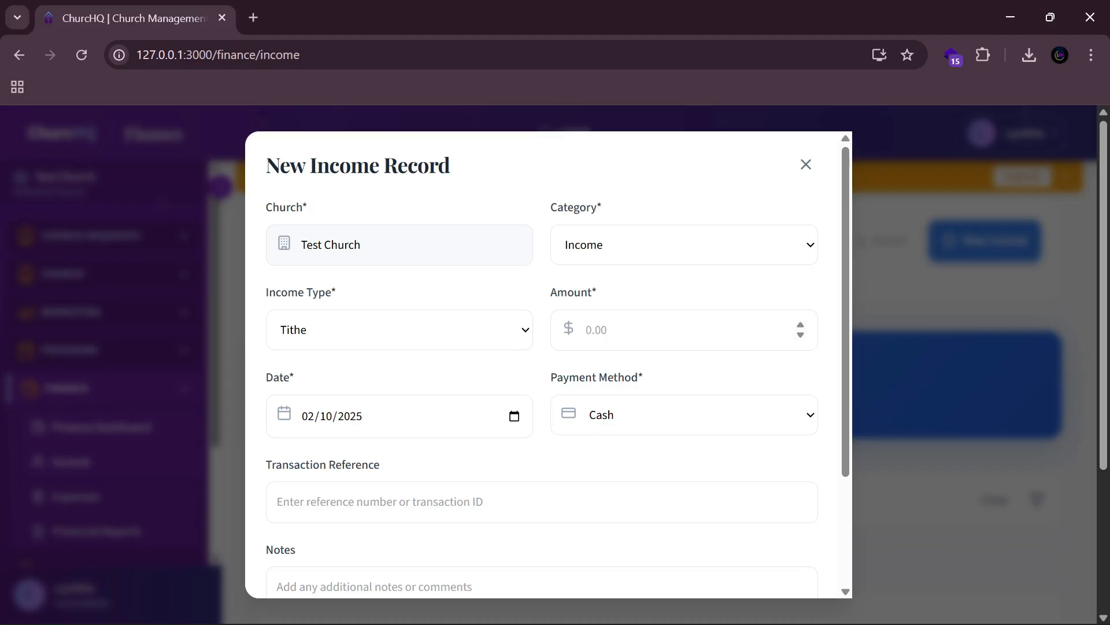
Step: Save a 2,000,000 tithe paid by M-Pesa with a transaction reference, then check the new row
{"action": "type", "text": "2000000"}
{"action": "left_click", "coordinate": [641, 421]}
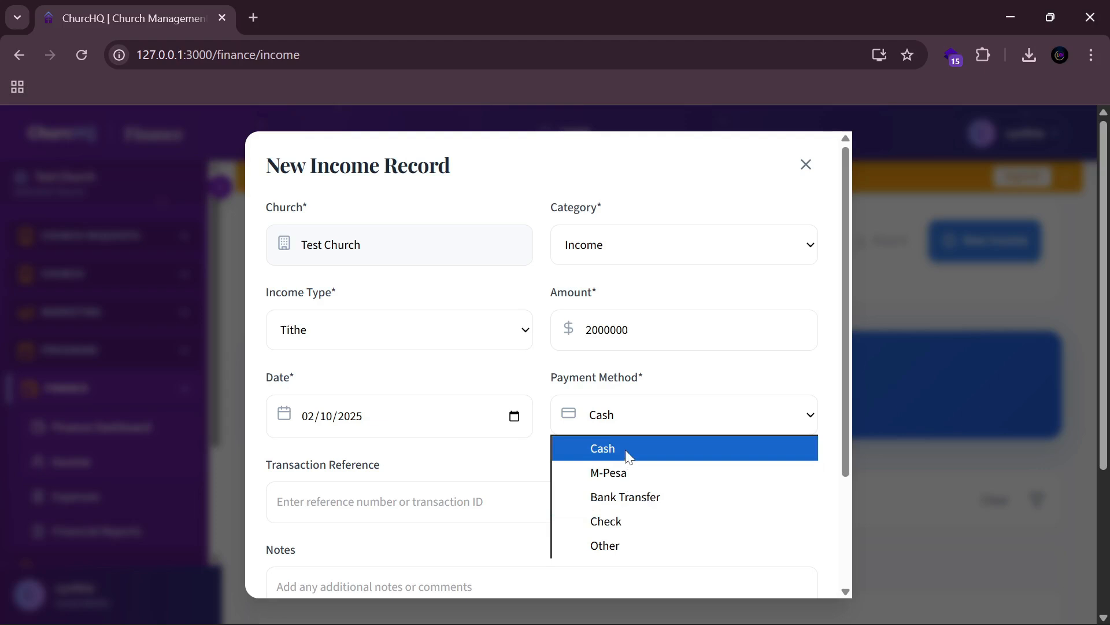
{"action": "left_click", "coordinate": [626, 474]}
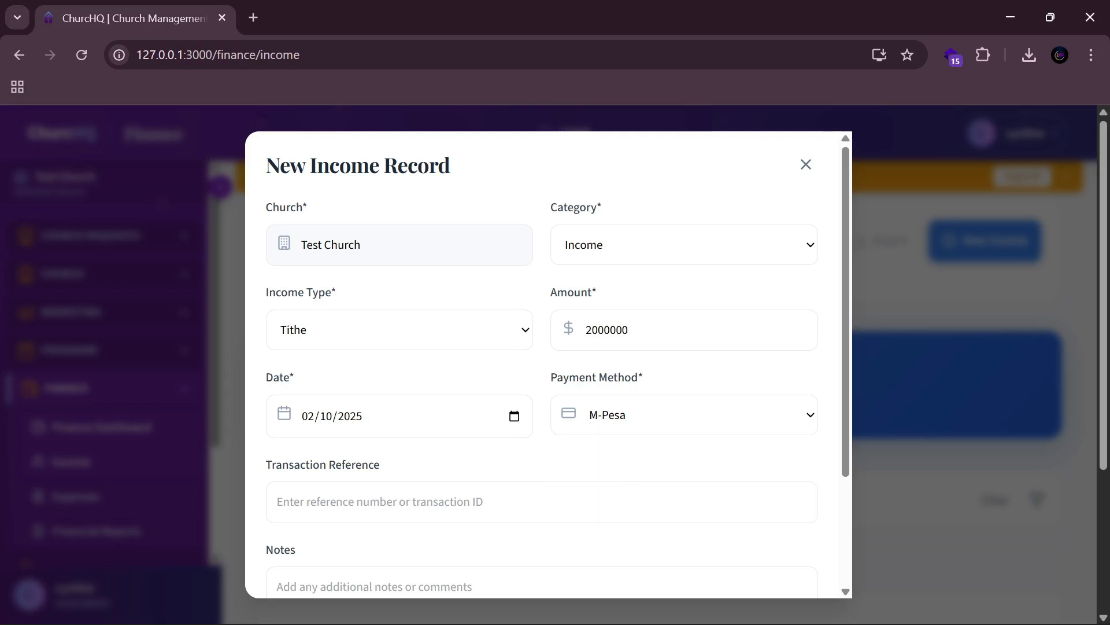
{"action": "scroll", "coordinate": [408, 405], "scroll_direction": "down", "scroll_amount": 3}
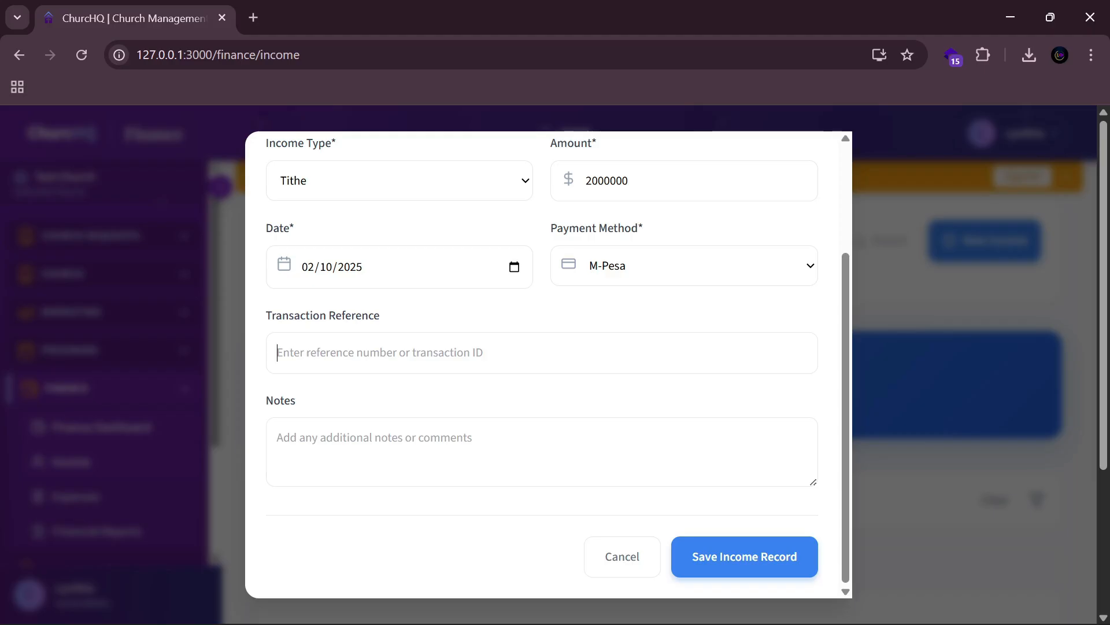
{"action": "type", "text": "gjkdgdfyghg"}
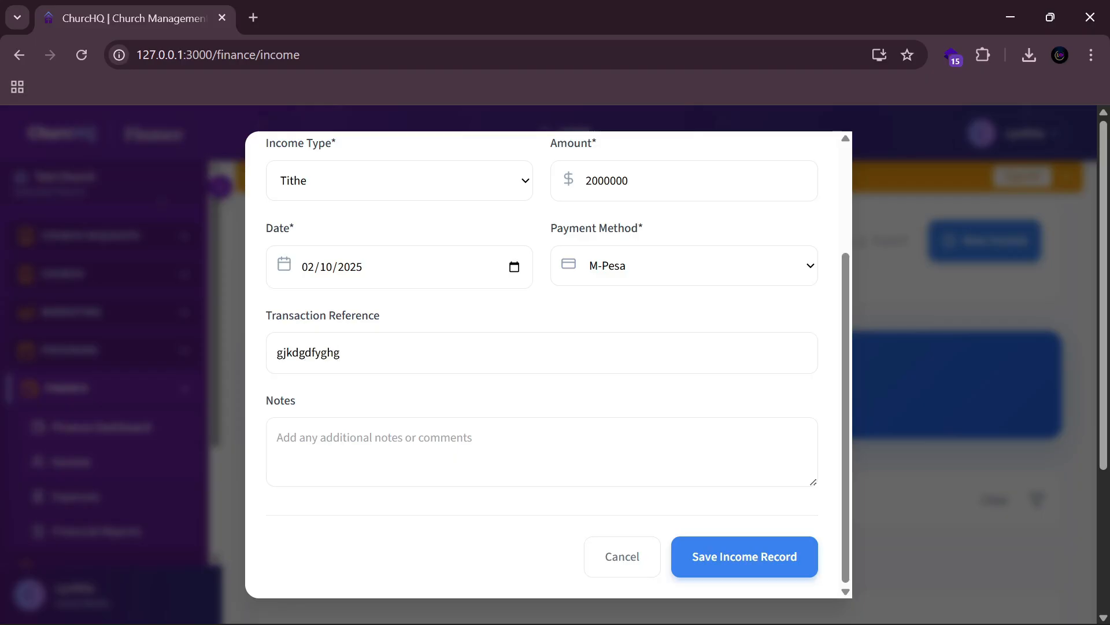
{"action": "left_click", "coordinate": [741, 552]}
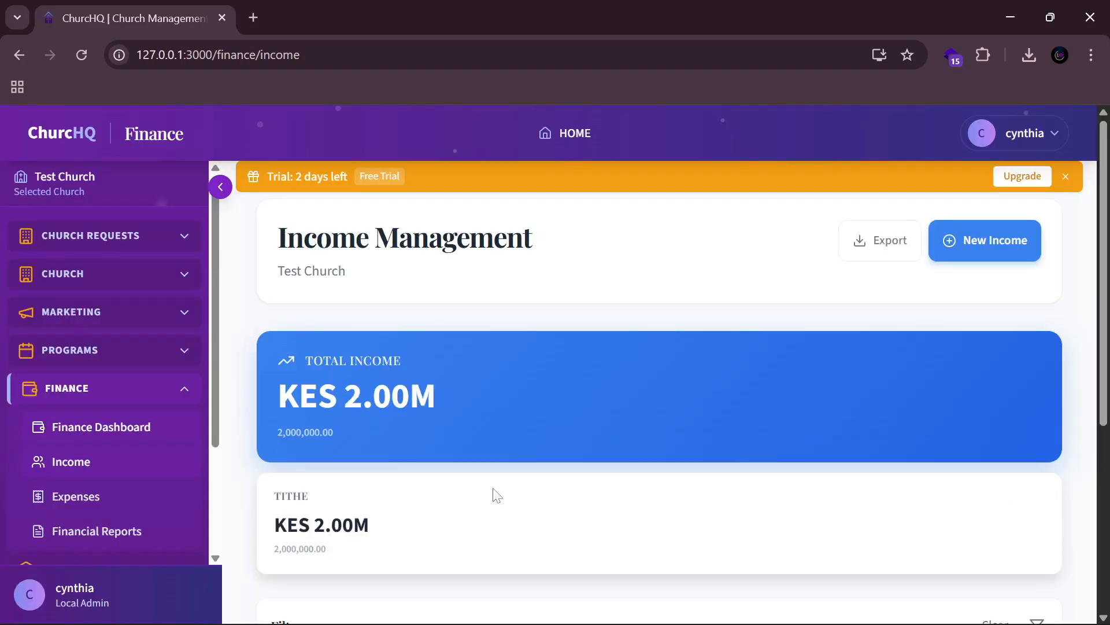
{"action": "scroll", "coordinate": [396, 431], "scroll_direction": "down", "scroll_amount": 4}
{"action": "scroll", "coordinate": [431, 373], "scroll_direction": "up", "scroll_amount": 4}
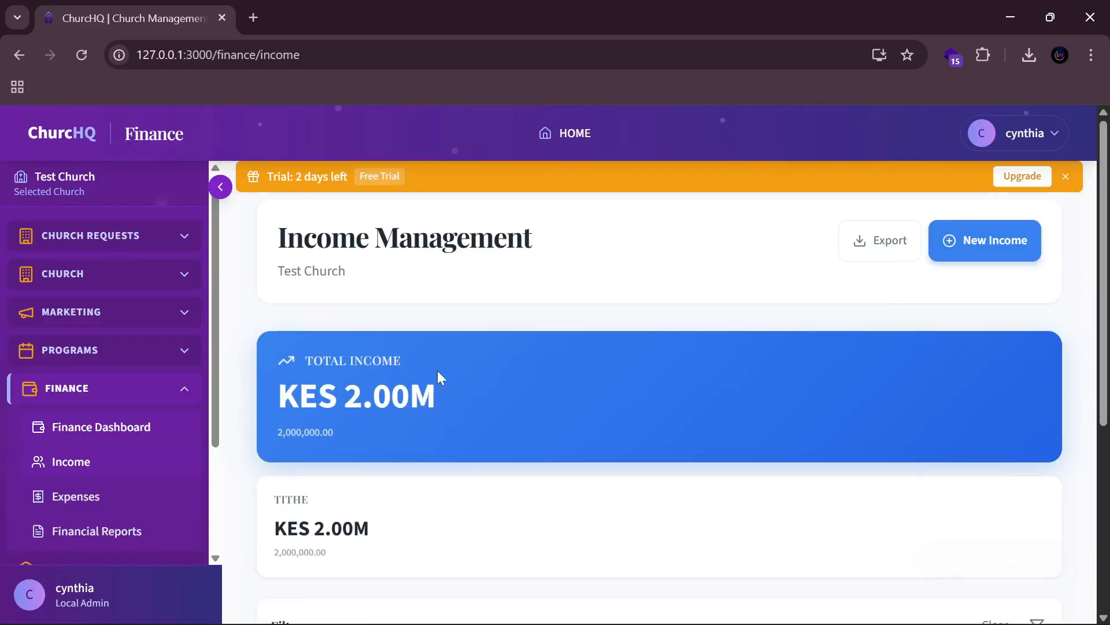
{"action": "scroll", "coordinate": [632, 445], "scroll_direction": "down", "scroll_amount": 4}
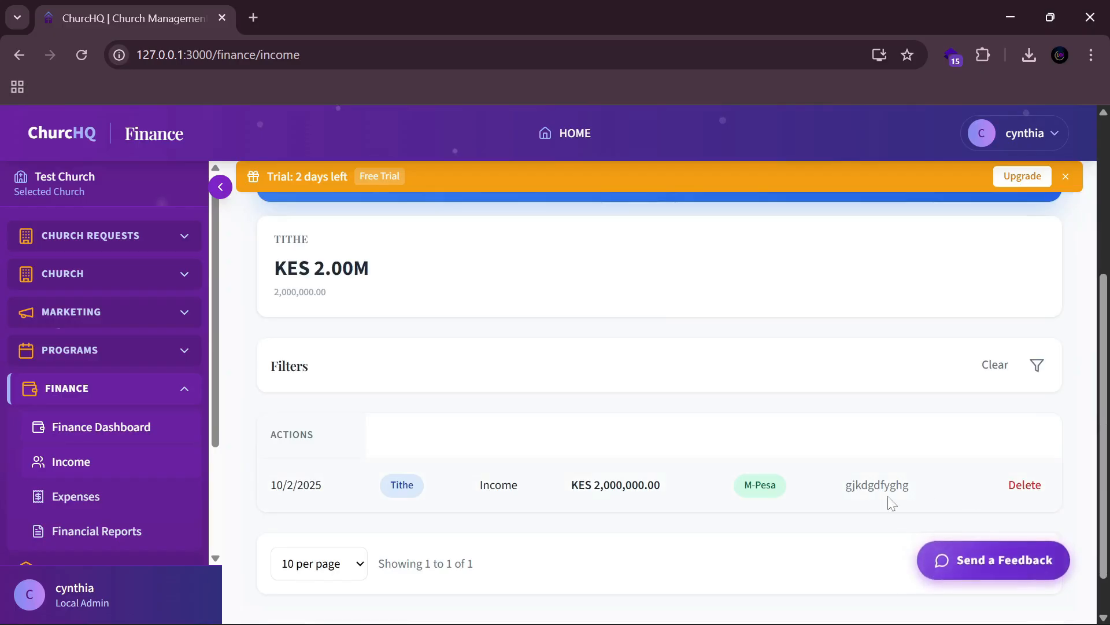
{"action": "scroll", "coordinate": [555, 434], "scroll_direction": "up", "scroll_amount": 3}
{"action": "scroll", "coordinate": [560, 403], "scroll_direction": "down", "scroll_amount": 3}
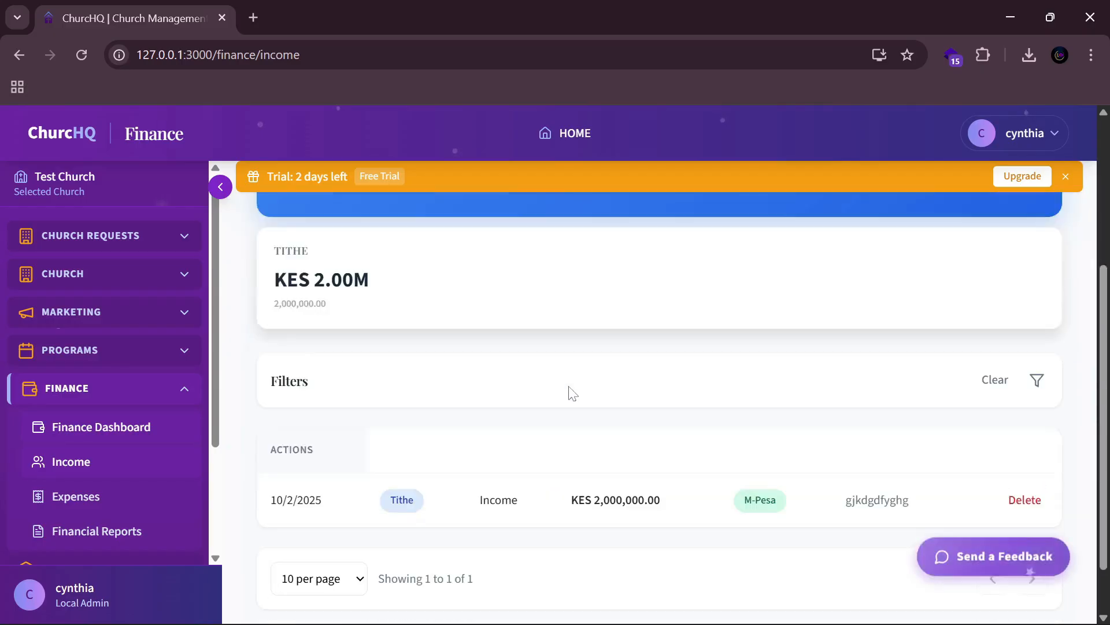
{"action": "scroll", "coordinate": [788, 389], "scroll_direction": "up", "scroll_amount": 5}
Step: Fill a new Thanksgiving income of 30,000,000 with a transaction reference and a note
{"action": "left_click", "coordinate": [984, 239]}
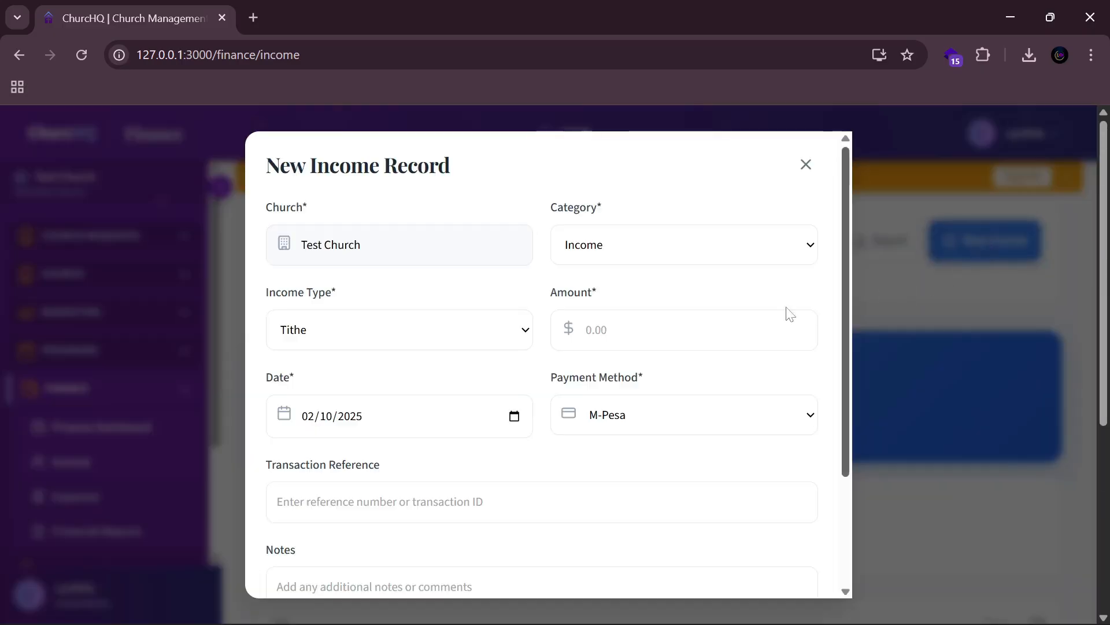
{"action": "left_click", "coordinate": [485, 337]}
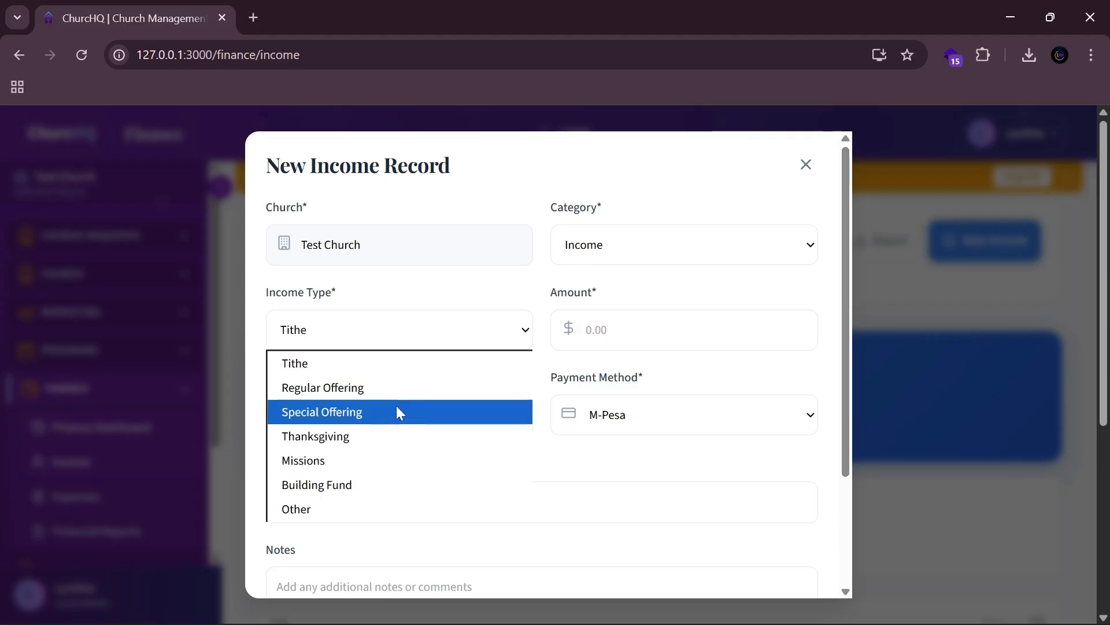
{"action": "left_click", "coordinate": [352, 440]}
{"action": "left_click", "coordinate": [586, 331]}
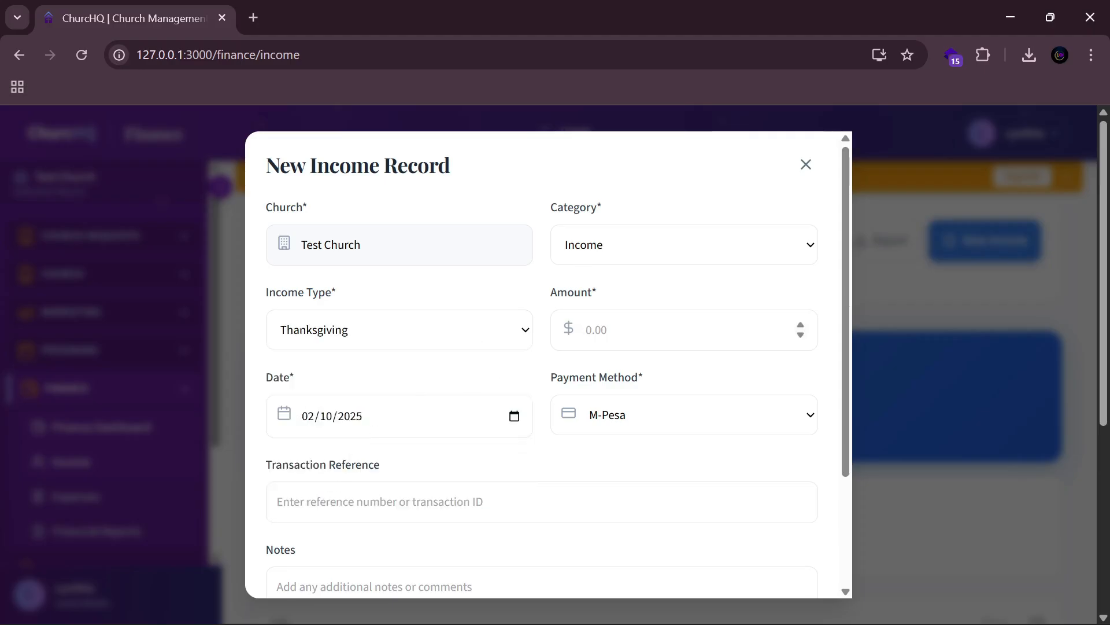
{"action": "type", "text": "30000000"}
{"action": "left_click", "coordinate": [378, 509]}
{"action": "type", "text": "werhg"}
{"action": "key", "text": "Tab"}
{"action": "type", "text": "er"}
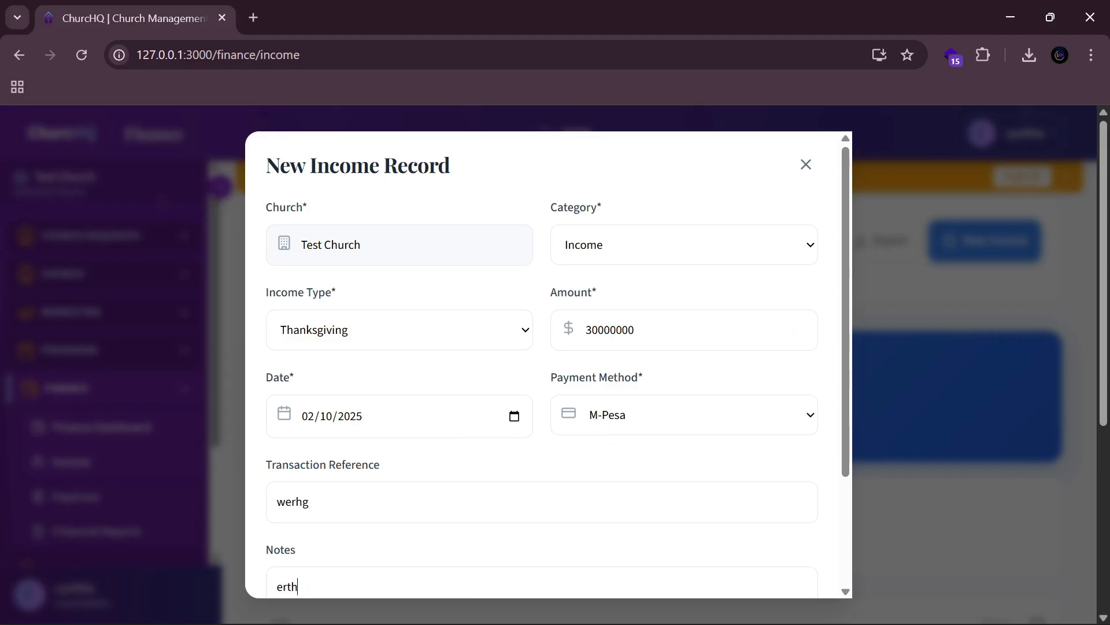
{"action": "scroll", "coordinate": [543, 364], "scroll_direction": "down", "scroll_amount": 3}
Step: Save the Thanksgiving record and confirm both incomes listed, totalling KES 32.00M
{"action": "type", "text": "tt"}
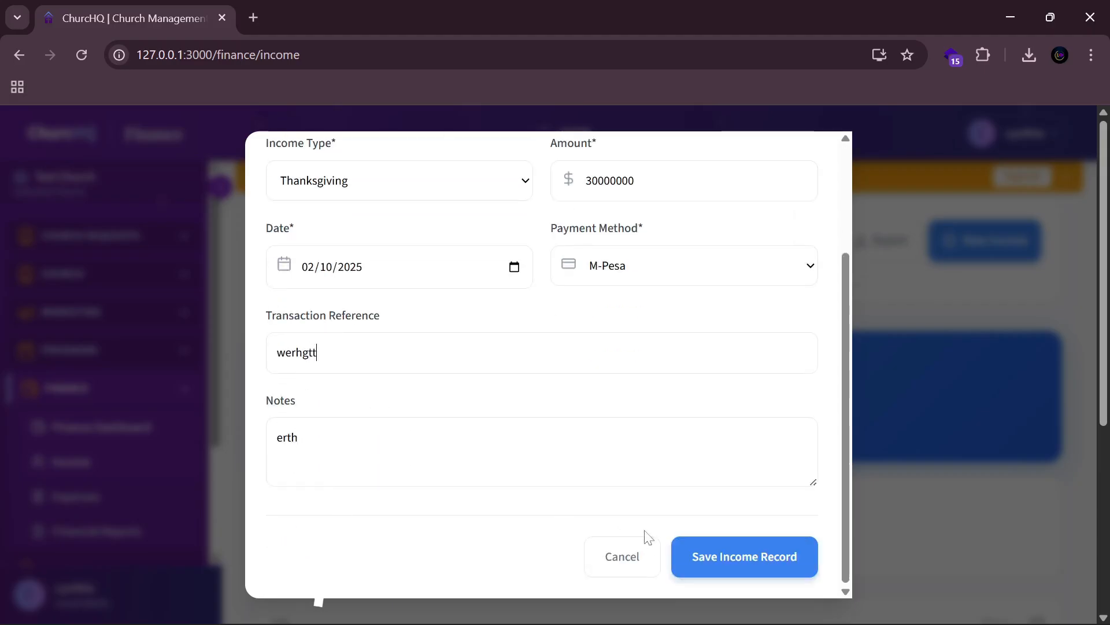
{"action": "left_click", "coordinate": [736, 558]}
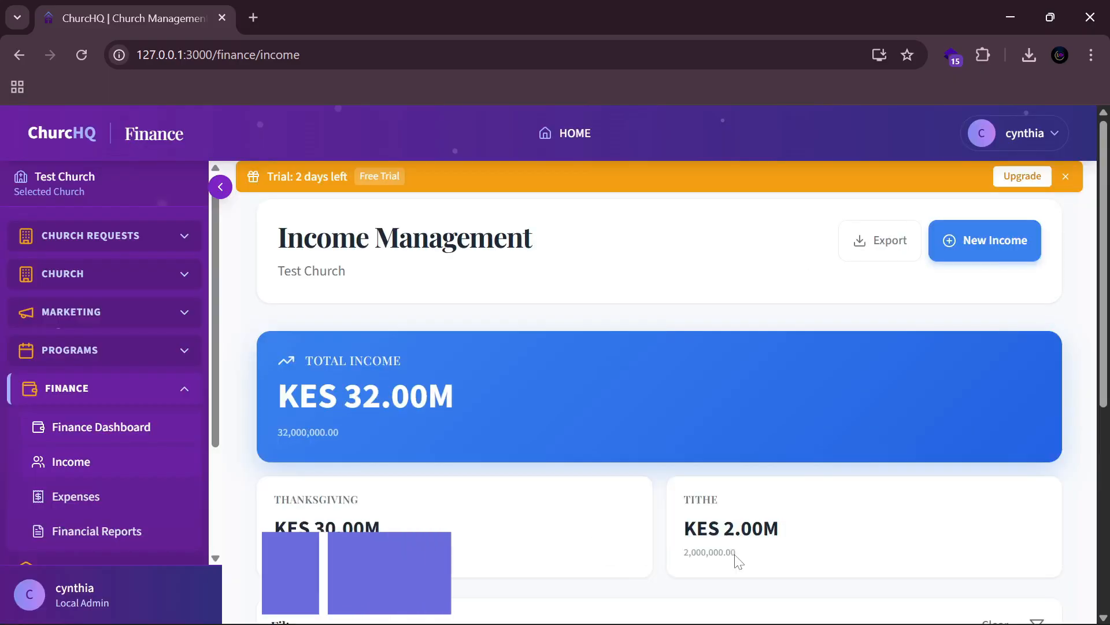
{"action": "scroll", "coordinate": [594, 485], "scroll_direction": "down", "scroll_amount": 2}
{"action": "scroll", "coordinate": [520, 440], "scroll_direction": "up", "scroll_amount": 2}
{"action": "scroll", "coordinate": [490, 418], "scroll_direction": "down", "scroll_amount": 3}
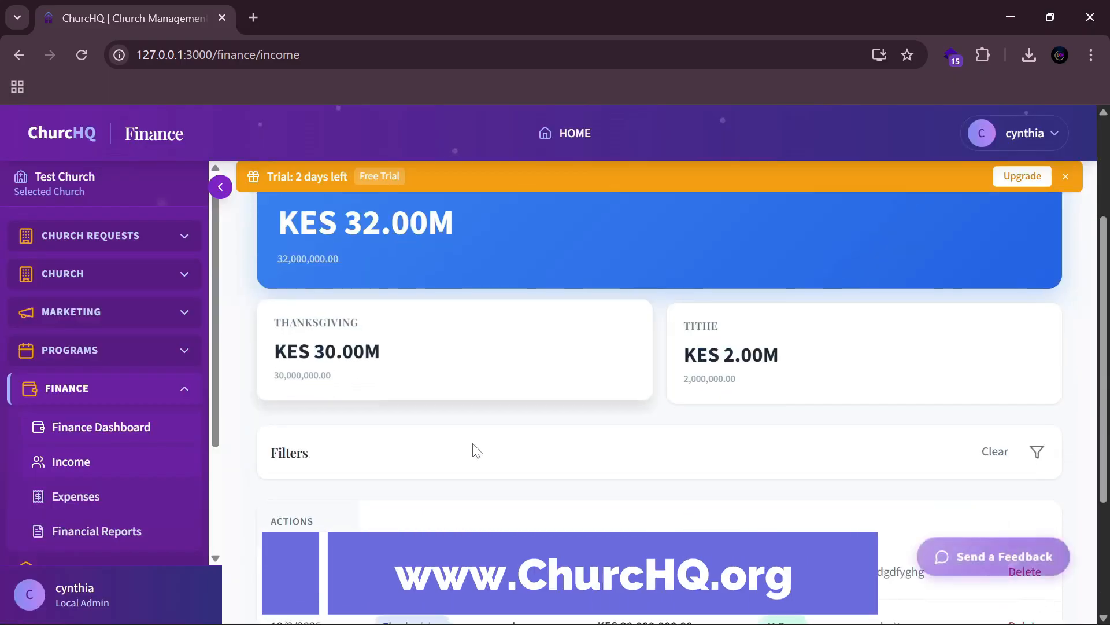
{"action": "scroll", "coordinate": [656, 404], "scroll_direction": "down", "scroll_amount": 2}
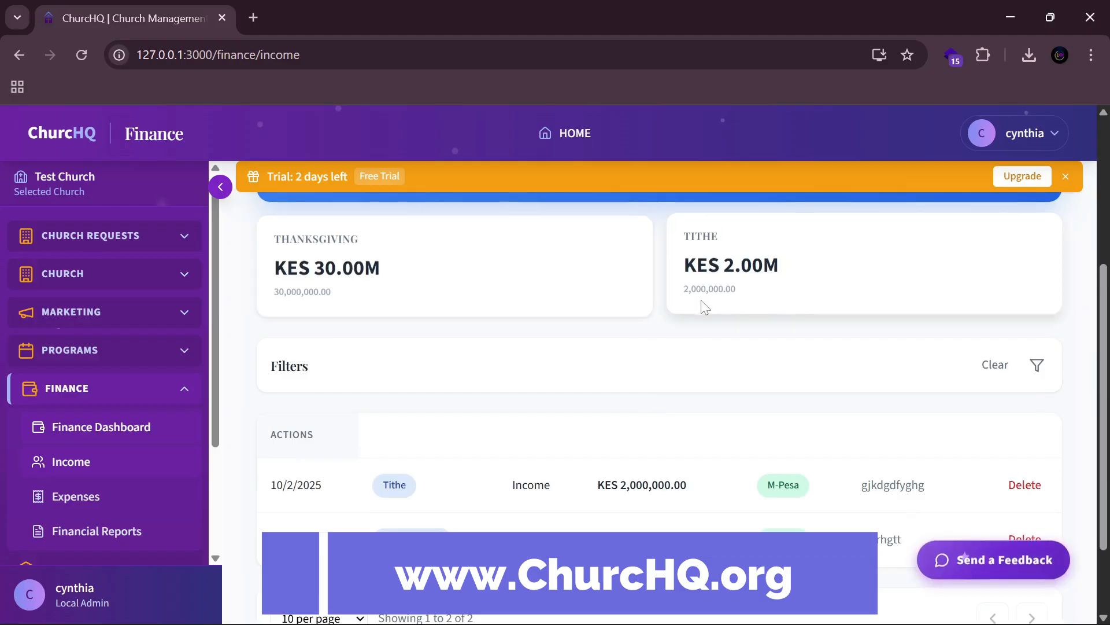
{"action": "scroll", "coordinate": [761, 335], "scroll_direction": "up", "scroll_amount": 5}
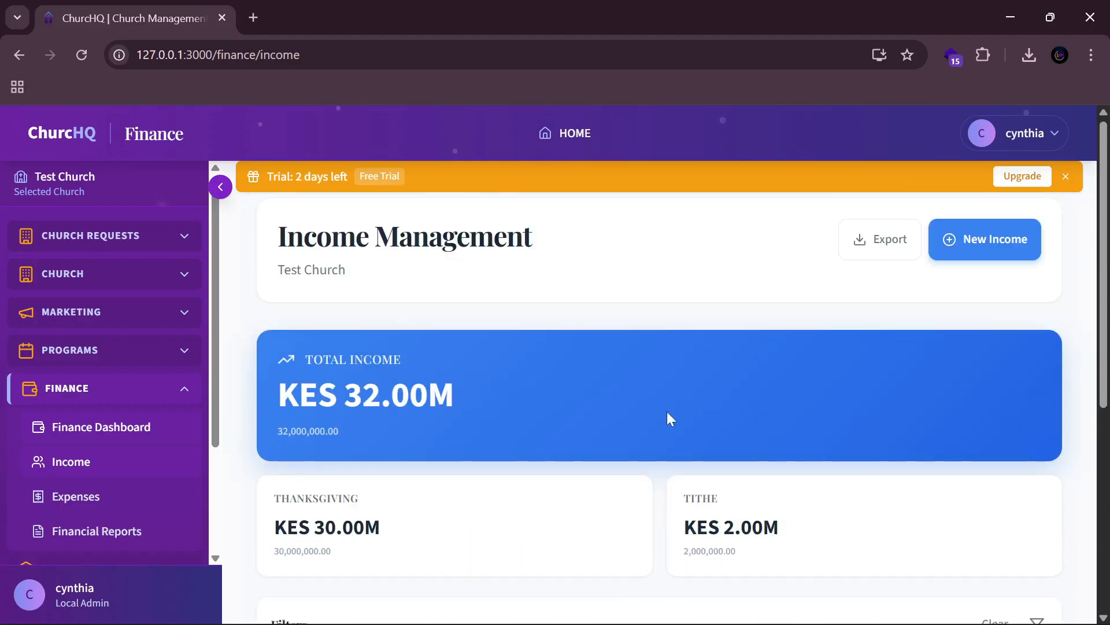
{"action": "scroll", "coordinate": [667, 416], "scroll_direction": "down", "scroll_amount": 7}
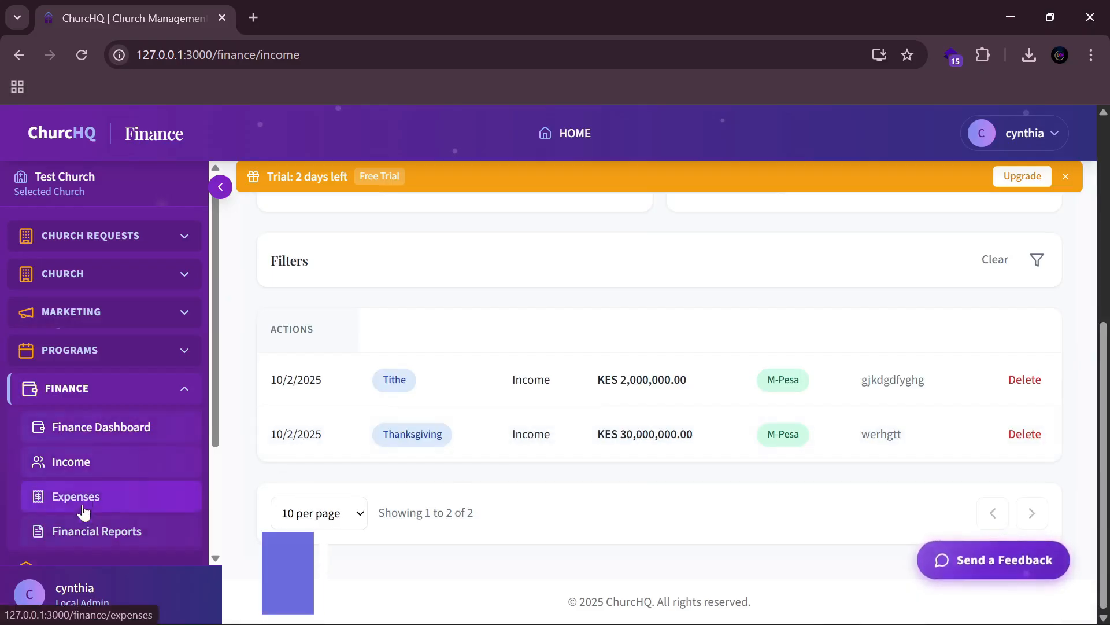
{"action": "scroll", "coordinate": [491, 422], "scroll_direction": "up", "scroll_amount": 2}
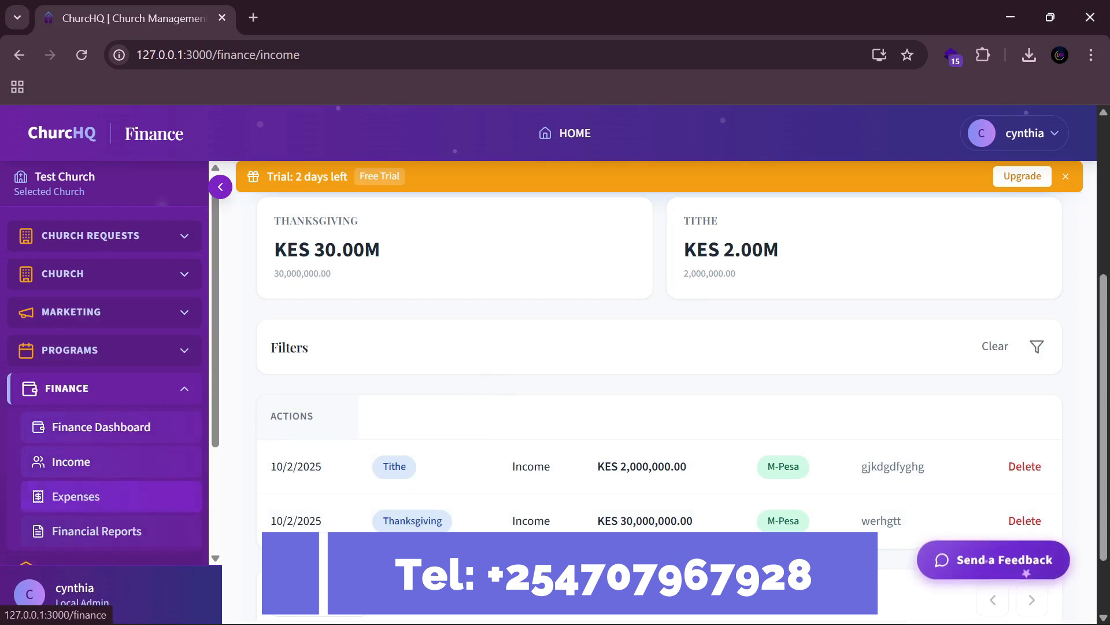
{"action": "scroll", "coordinate": [584, 324], "scroll_direction": "up", "scroll_amount": 5}
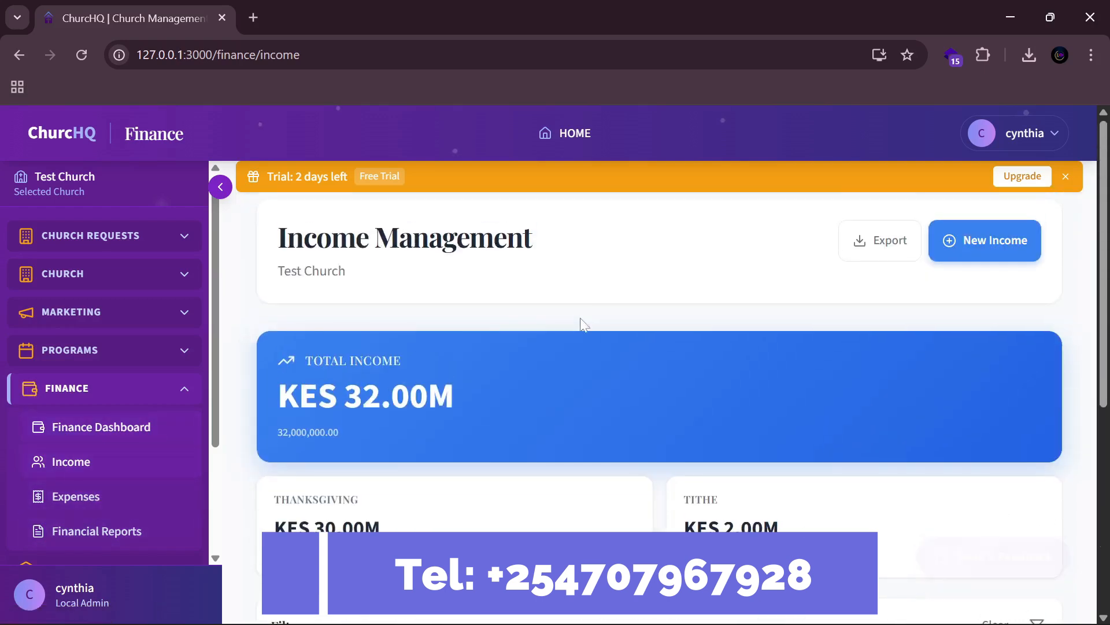
Step: On Expense Management, review the KES 32.00M available budget and start a New Expense
{"action": "left_click", "coordinate": [110, 497]}
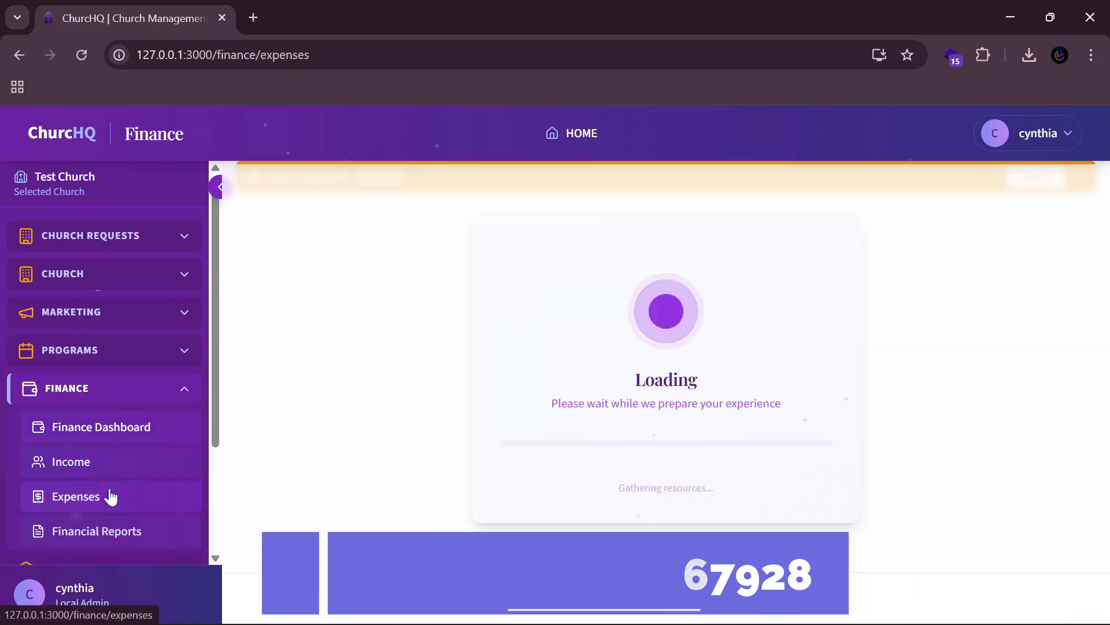
{"action": "scroll", "coordinate": [443, 479], "scroll_direction": "down", "scroll_amount": 2}
{"action": "scroll", "coordinate": [444, 479], "scroll_direction": "down", "scroll_amount": 1}
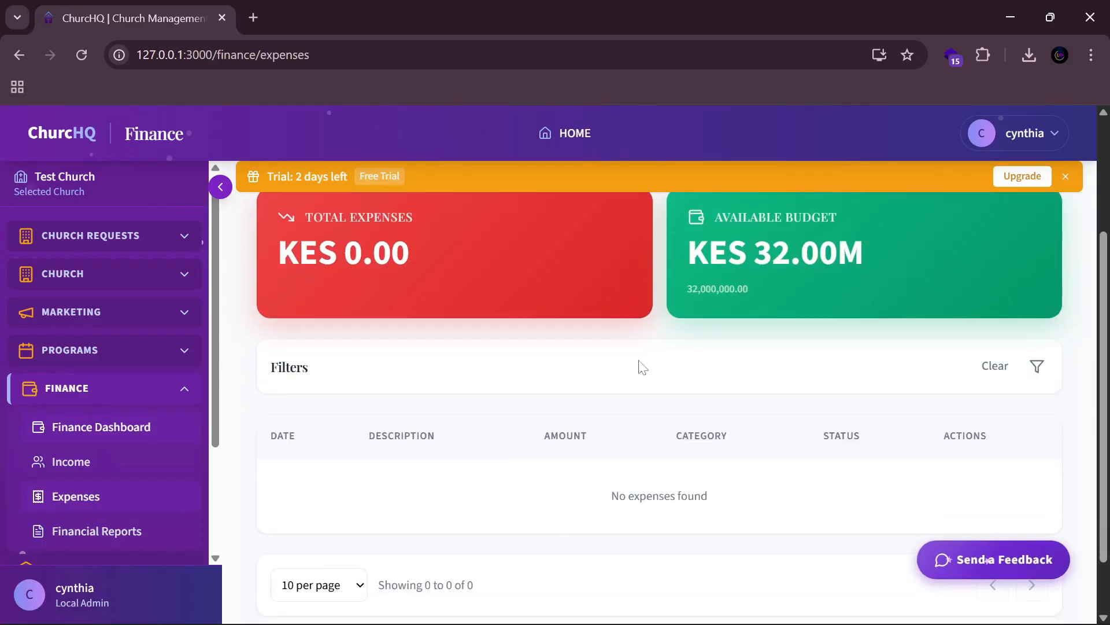
{"action": "scroll", "coordinate": [805, 269], "scroll_direction": "up", "scroll_amount": 2}
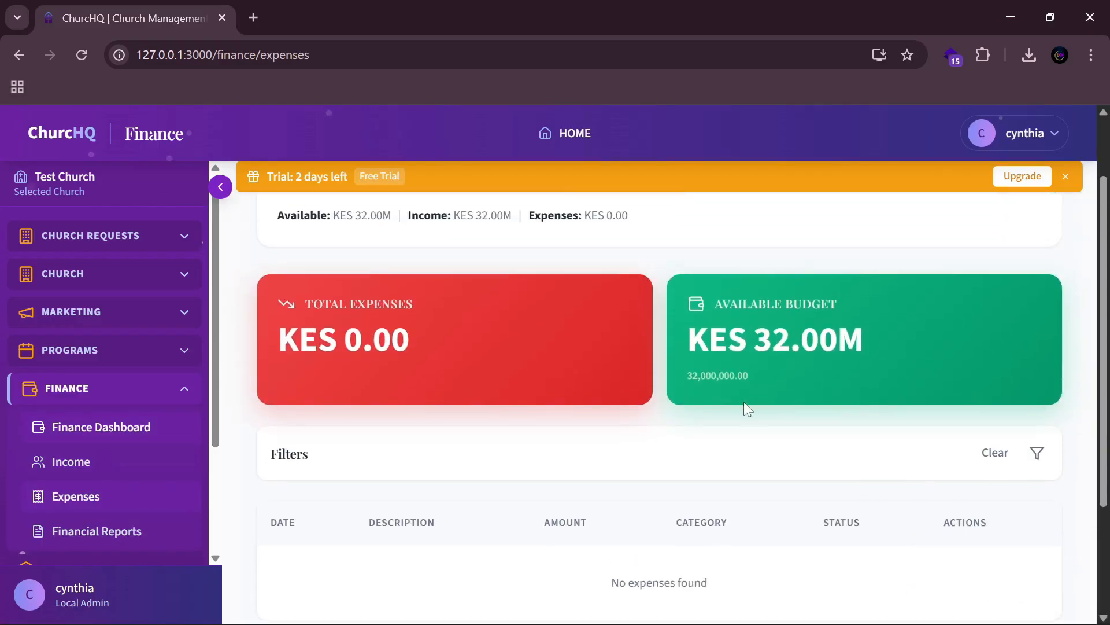
{"action": "scroll", "coordinate": [617, 451], "scroll_direction": "up", "scroll_amount": 2}
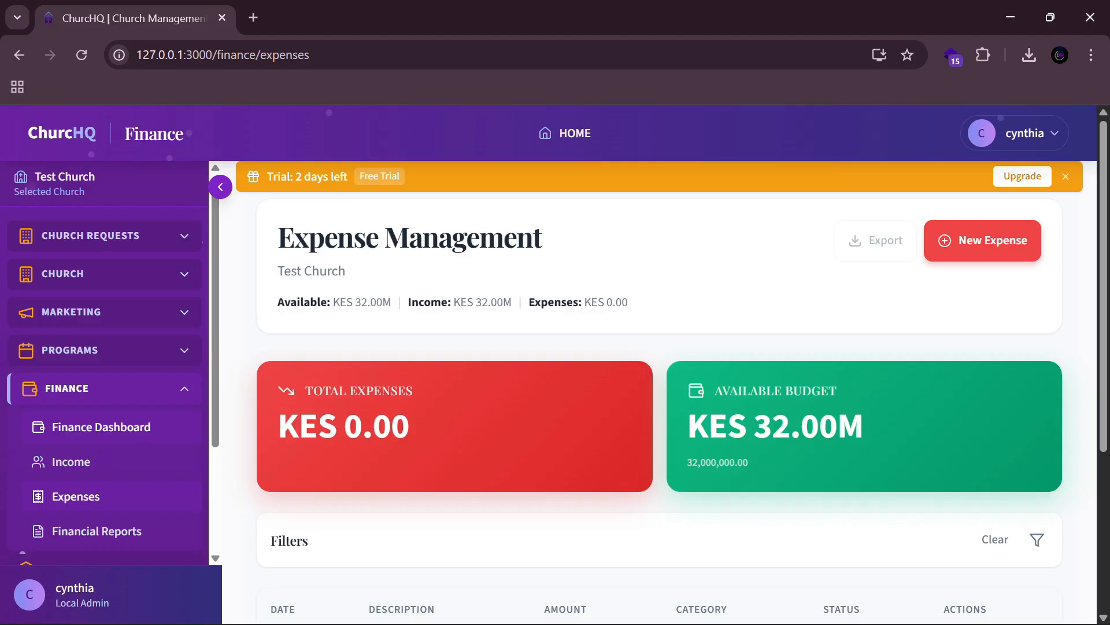
{"action": "left_click", "coordinate": [999, 245]}
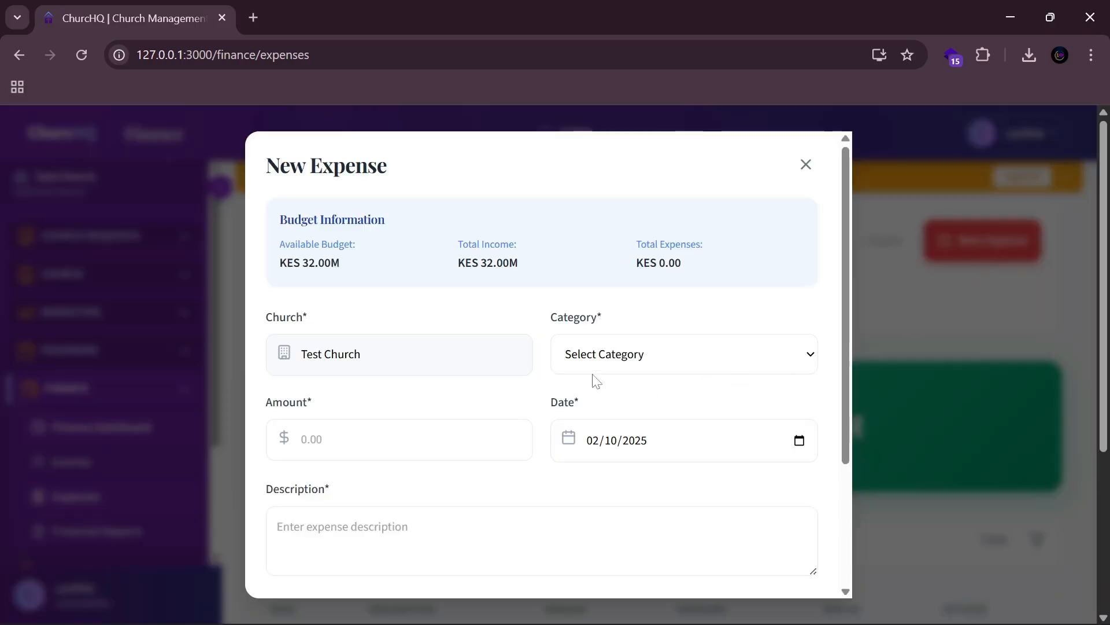
Step: Enter an Expenditure of 2,000,000 described as 'To build the other church branch'
{"action": "left_click", "coordinate": [606, 363]}
{"action": "left_click", "coordinate": [597, 404]}
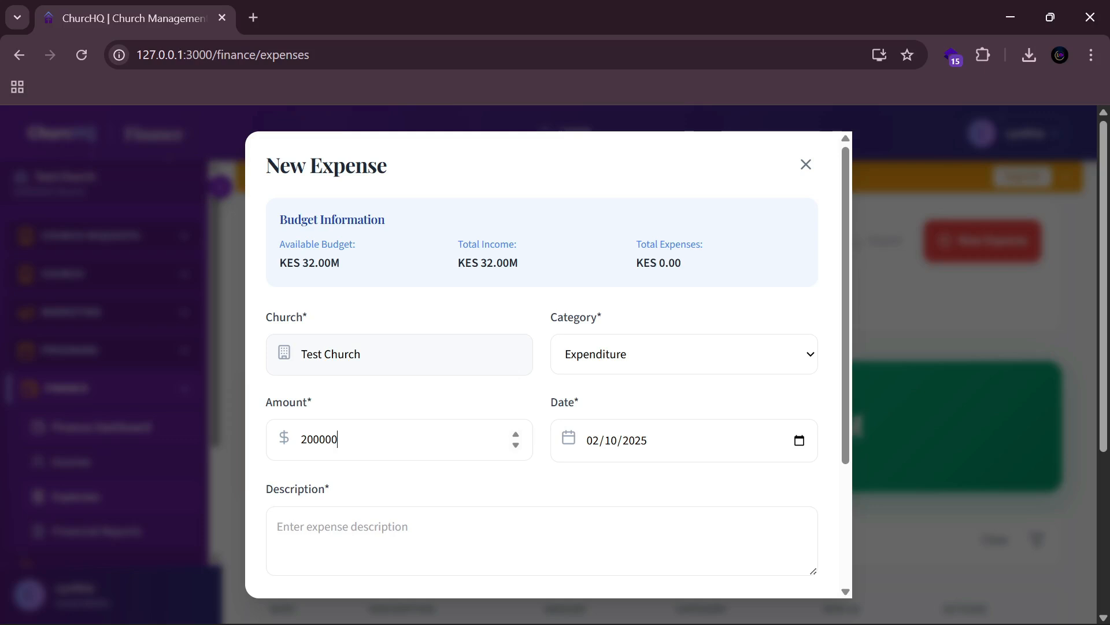
{"action": "type", "text": "2000000"}
{"action": "scroll", "coordinate": [416, 403], "scroll_direction": "down", "scroll_amount": 3}
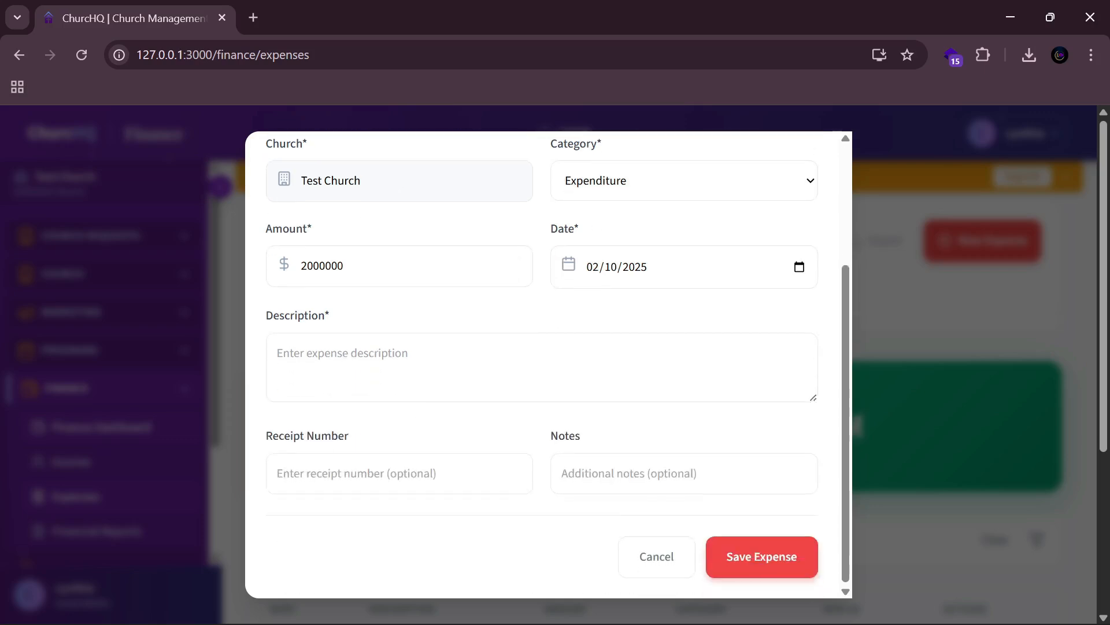
{"action": "type", "text": "To bu"}
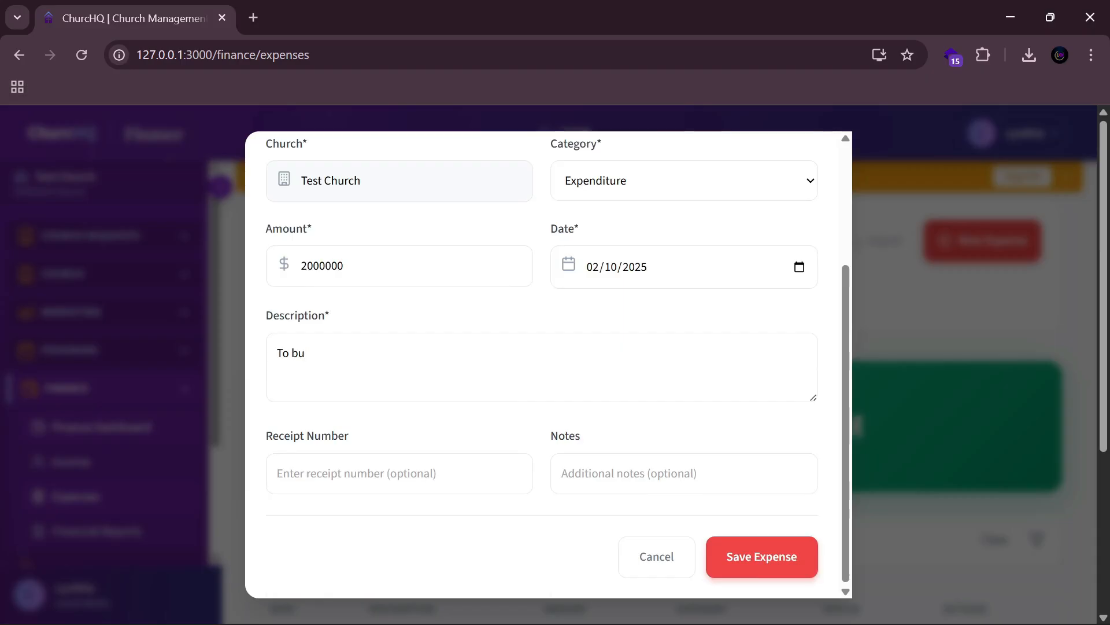
{"action": "type", "text": "ild the other church b"}
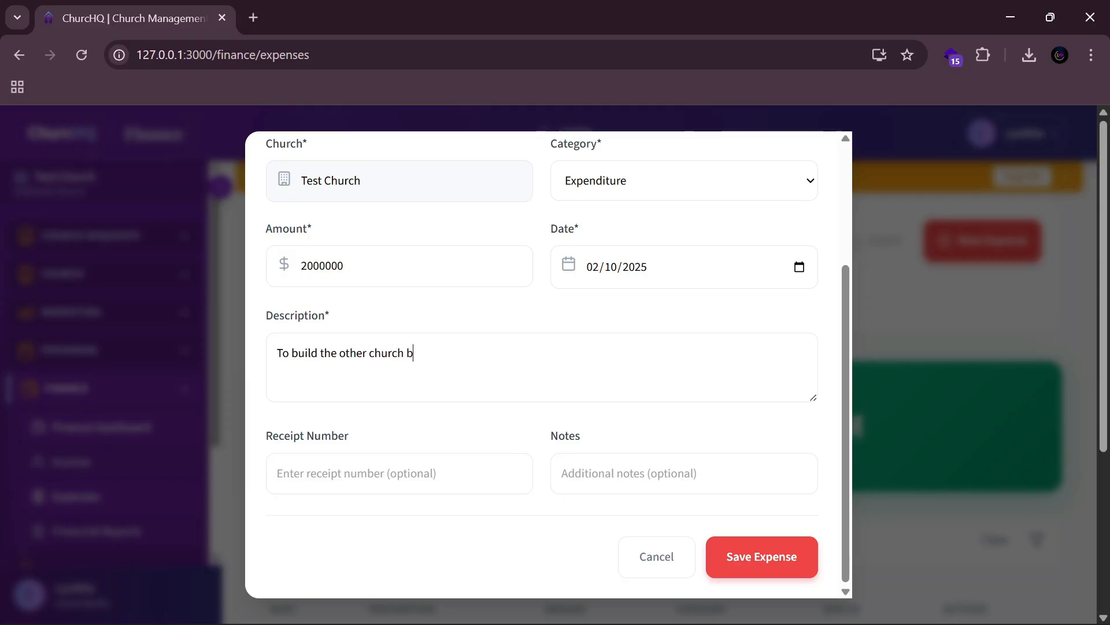
{"action": "type", "text": "ranch"}
Step: Save the 2,000,000 church branch expense and find it in the expense list
{"action": "left_click", "coordinate": [783, 547]}
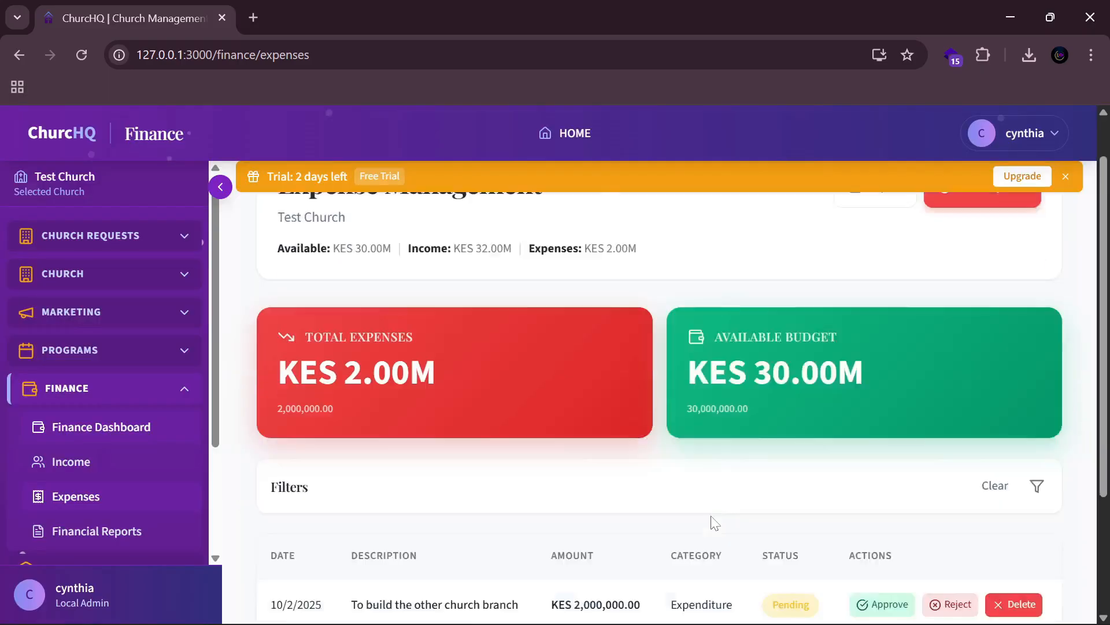
{"action": "scroll", "coordinate": [711, 519], "scroll_direction": "down", "scroll_amount": 5}
{"action": "scroll", "coordinate": [703, 509], "scroll_direction": "up", "scroll_amount": 5}
{"action": "scroll", "coordinate": [423, 436], "scroll_direction": "down", "scroll_amount": 3}
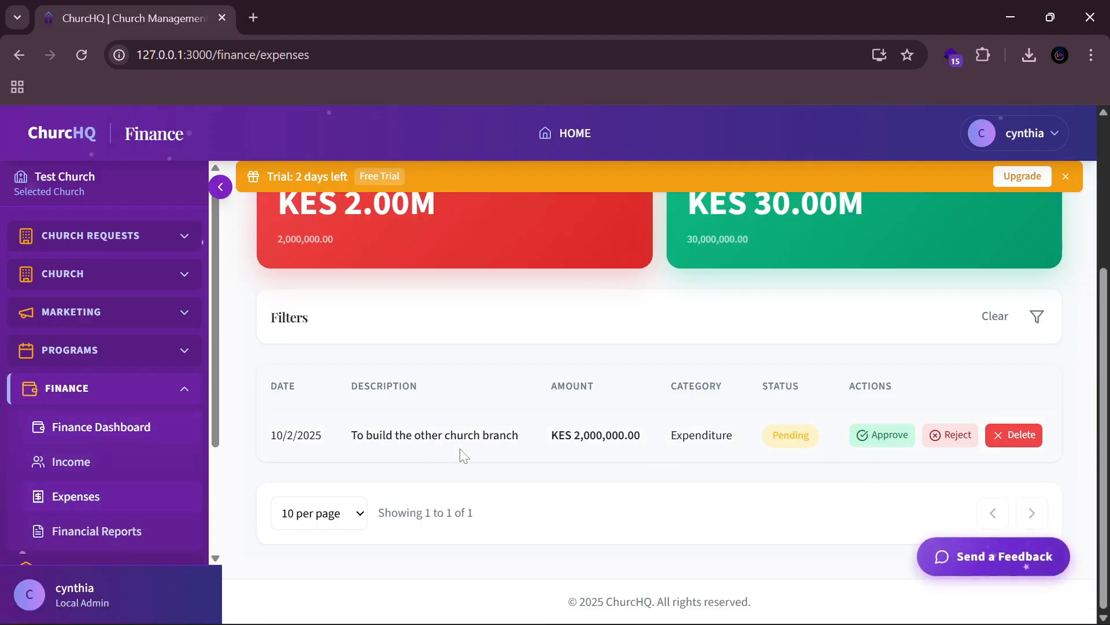
Step: Approve the 'To build the other church branch' expense, leaving KES 30.00M available budget
{"action": "left_click", "coordinate": [886, 443]}
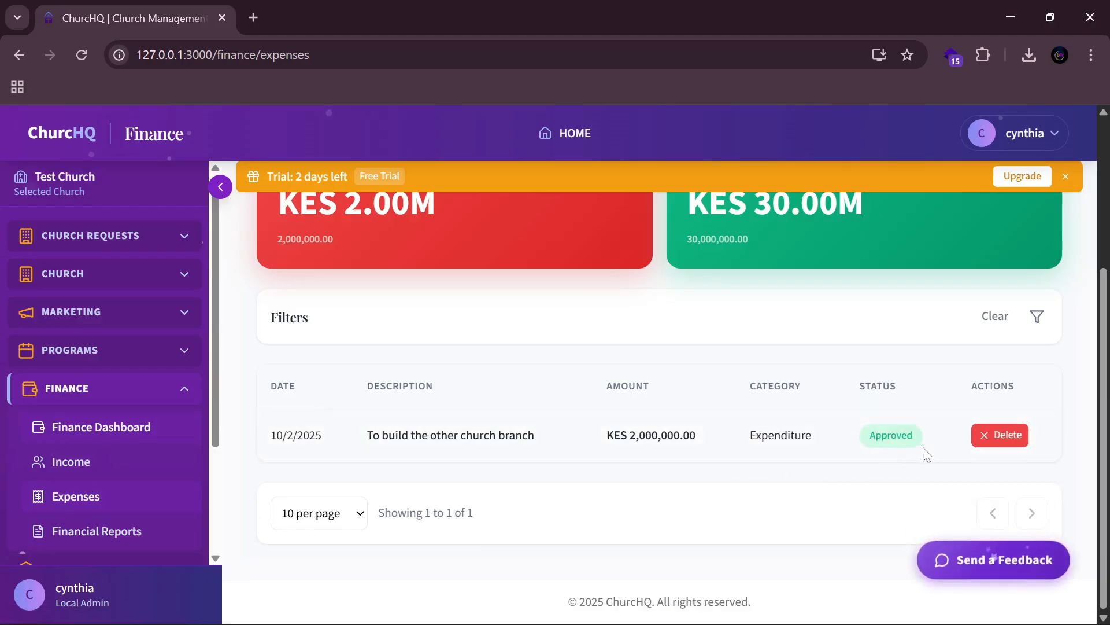
{"action": "scroll", "coordinate": [734, 450], "scroll_direction": "up", "scroll_amount": 3}
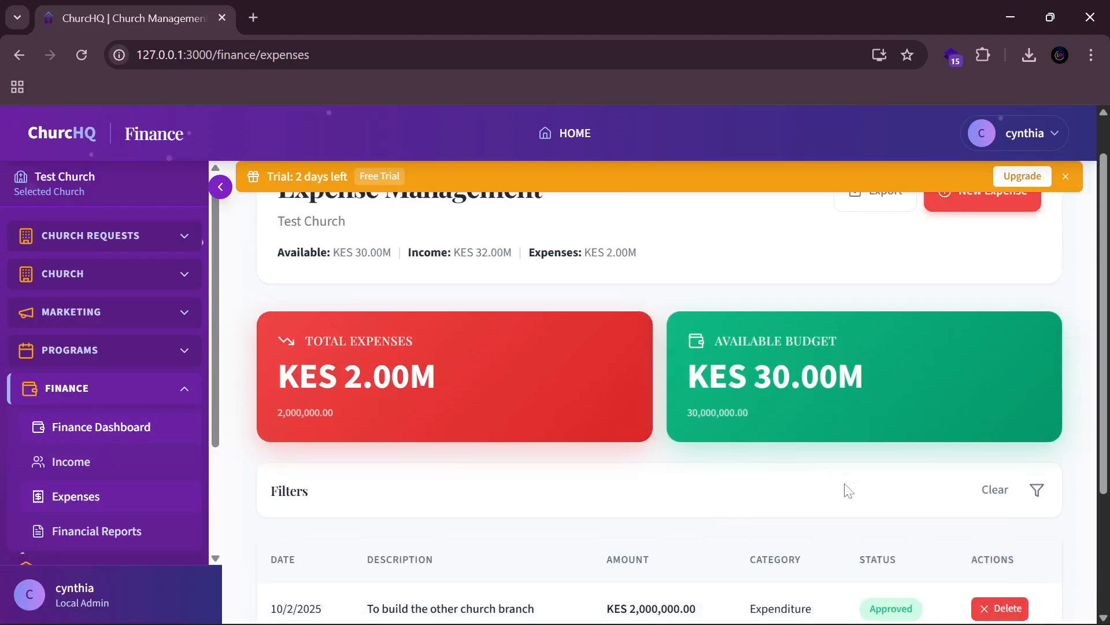
{"action": "scroll", "coordinate": [845, 488], "scroll_direction": "down", "scroll_amount": 1}
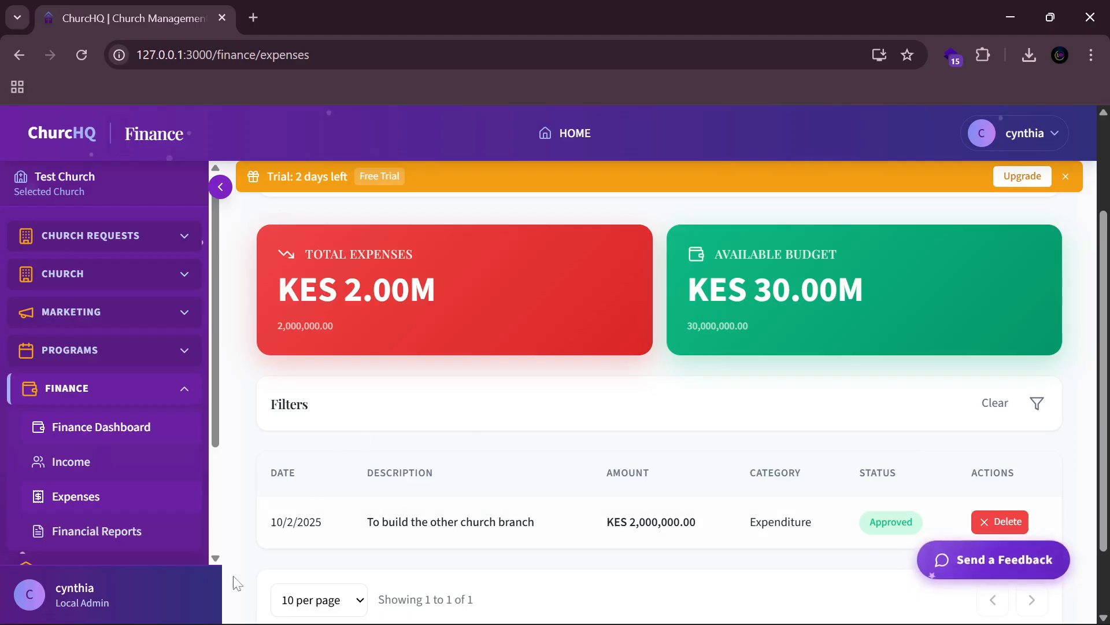
Step: Review the Finance Dashboard charts, then go to the empty Financial Reports page
{"action": "left_click", "coordinate": [117, 432]}
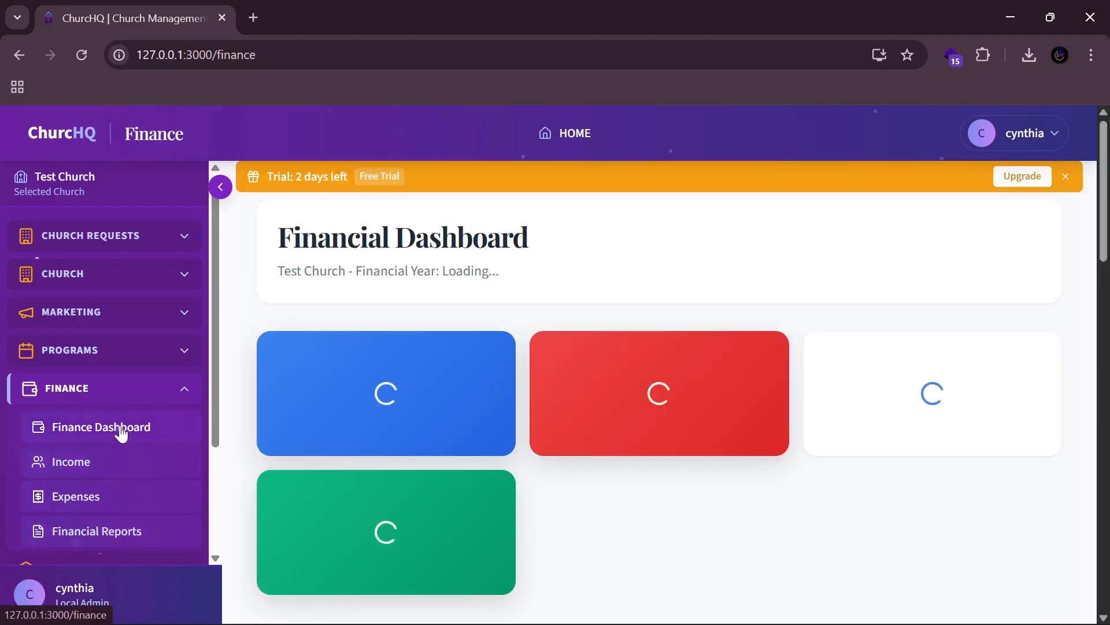
{"action": "scroll", "coordinate": [691, 460], "scroll_direction": "down", "scroll_amount": 15}
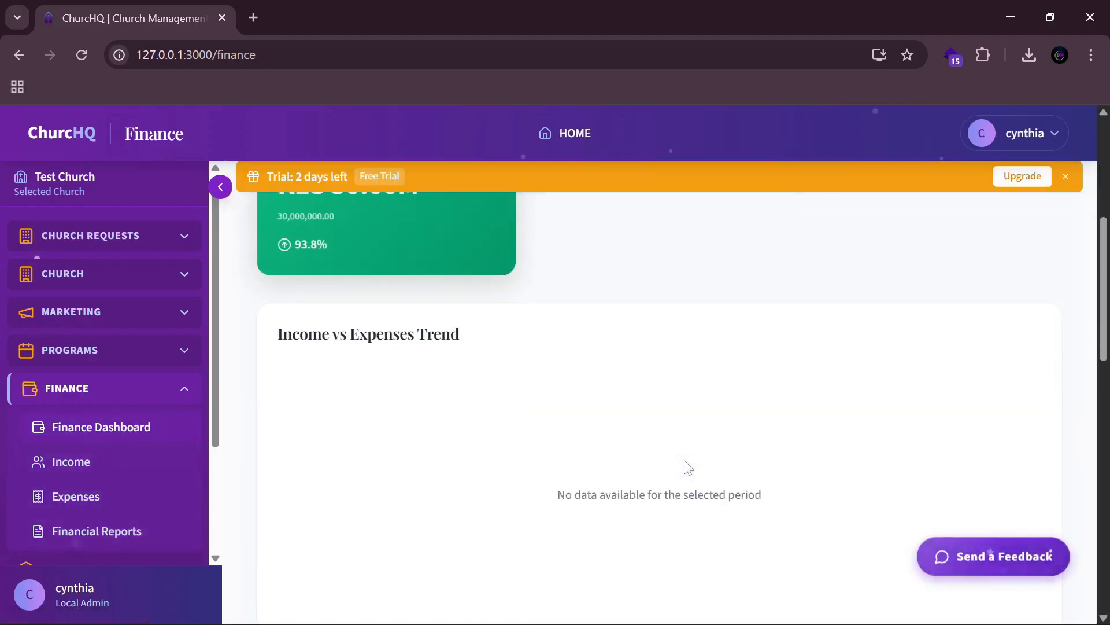
{"action": "scroll", "coordinate": [687, 464], "scroll_direction": "down", "scroll_amount": 3}
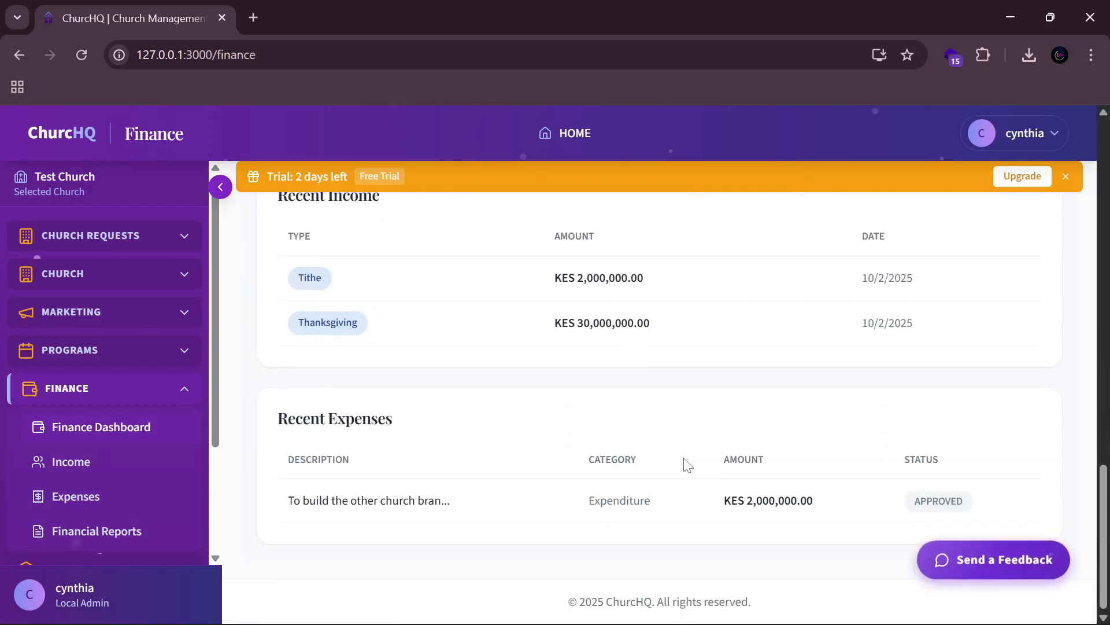
{"action": "scroll", "coordinate": [687, 465], "scroll_direction": "up", "scroll_amount": 1}
{"action": "scroll", "coordinate": [687, 464], "scroll_direction": "down", "scroll_amount": 1}
{"action": "scroll", "coordinate": [690, 463], "scroll_direction": "up", "scroll_amount": 10}
{"action": "scroll", "coordinate": [688, 457], "scroll_direction": "up", "scroll_amount": 5}
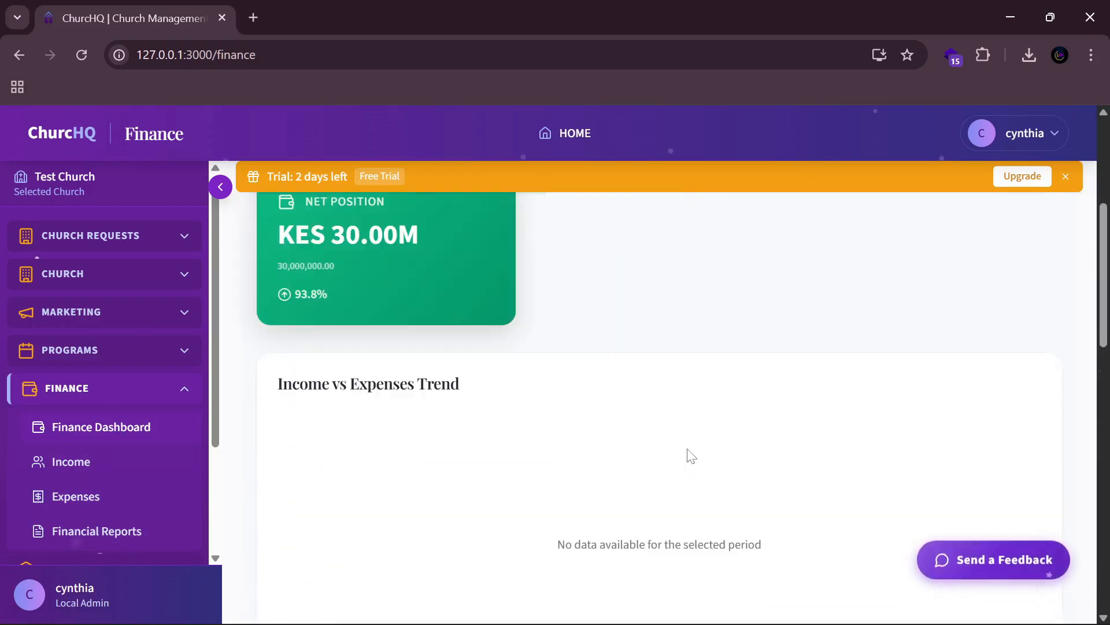
{"action": "scroll", "coordinate": [405, 461], "scroll_direction": "down", "scroll_amount": 4}
{"action": "scroll", "coordinate": [508, 416], "scroll_direction": "down", "scroll_amount": 6}
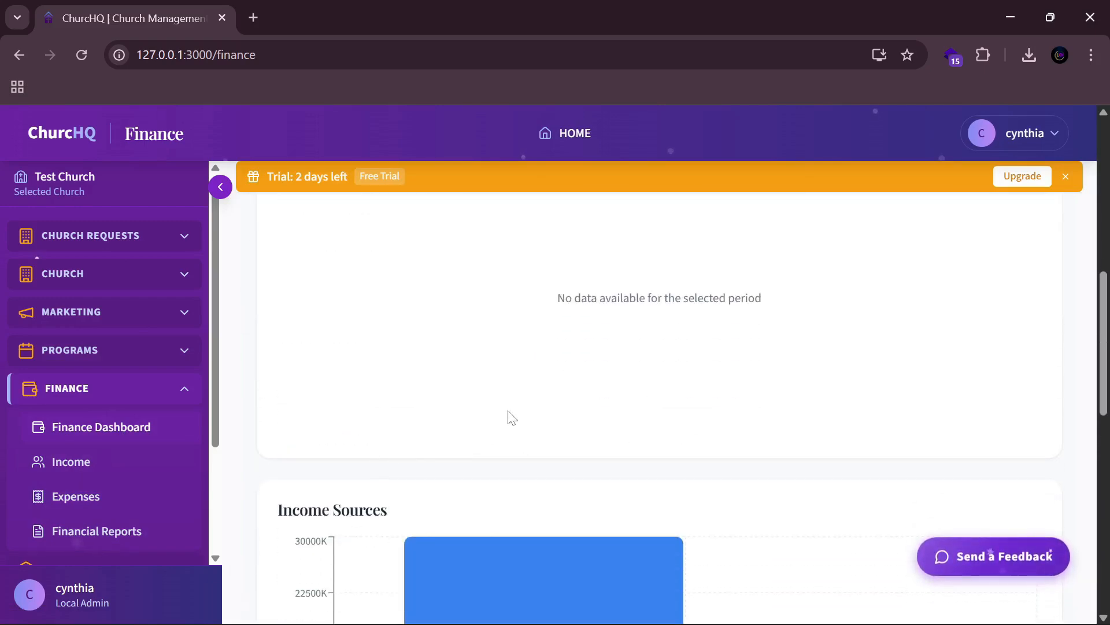
{"action": "scroll", "coordinate": [181, 463], "scroll_direction": "down", "scroll_amount": 3}
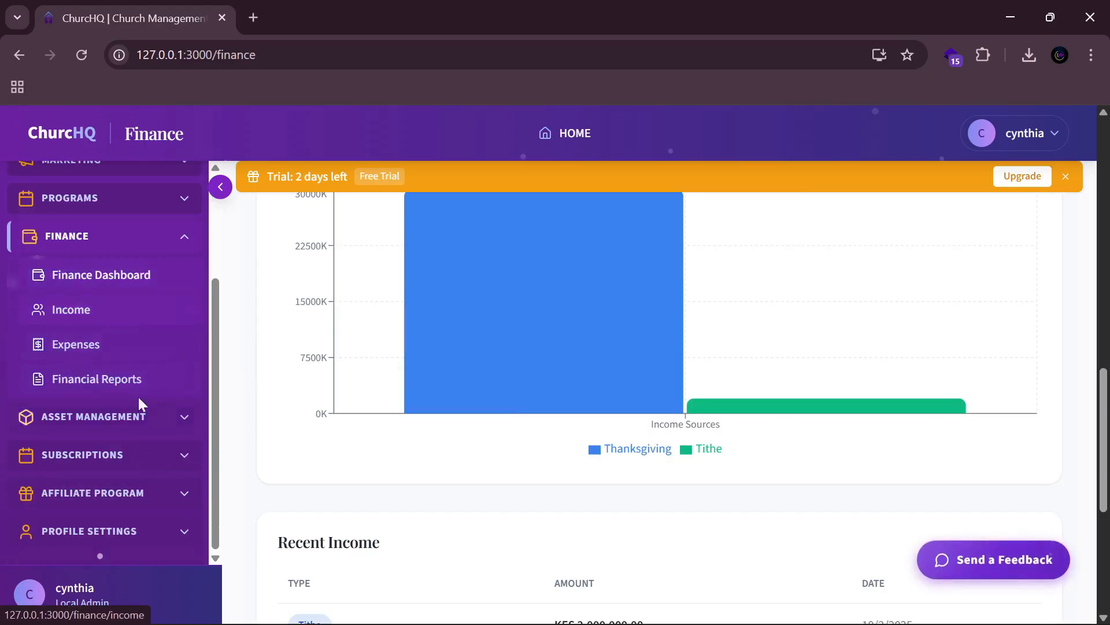
{"action": "left_click", "coordinate": [124, 380]}
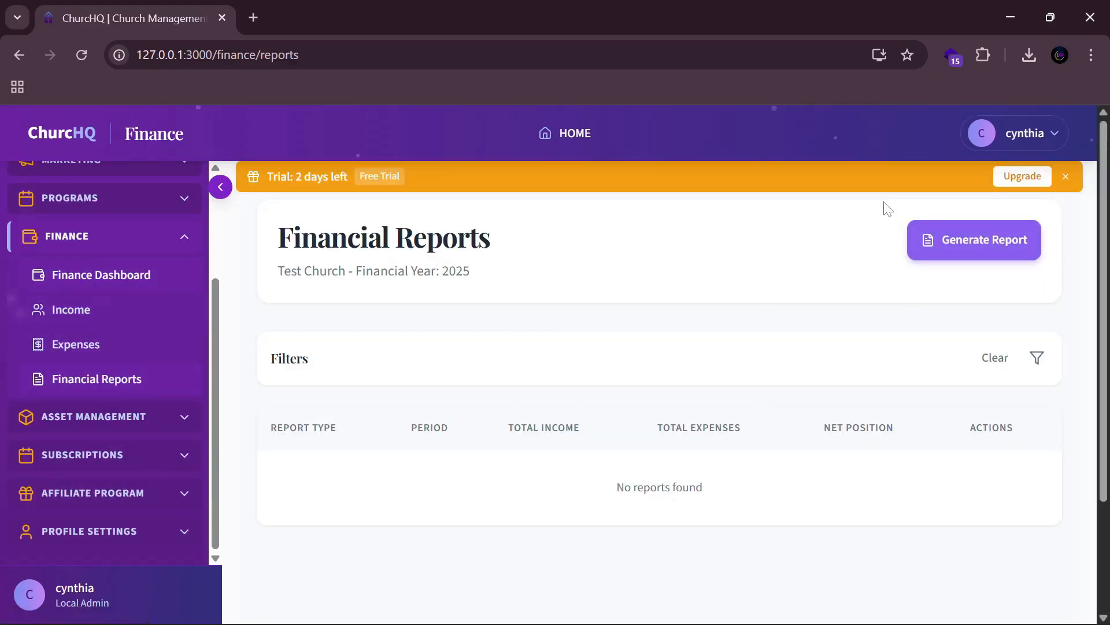
Step: Start a new financial report dated 02/09/2025 to today, 02/10/2025
{"action": "left_click", "coordinate": [969, 244]}
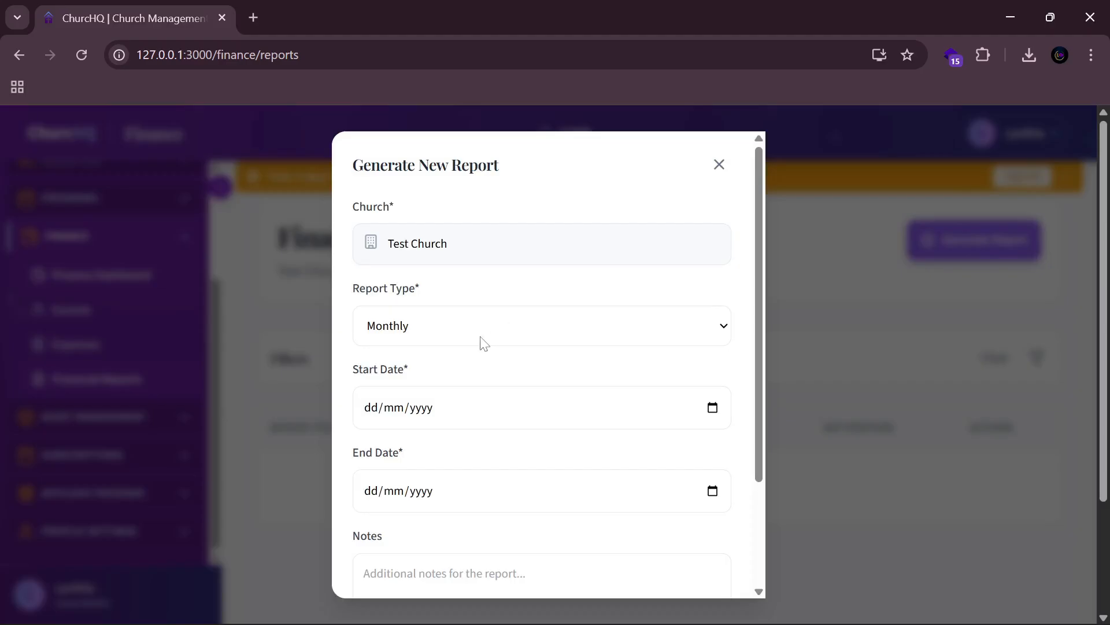
{"action": "left_click", "coordinate": [713, 409]}
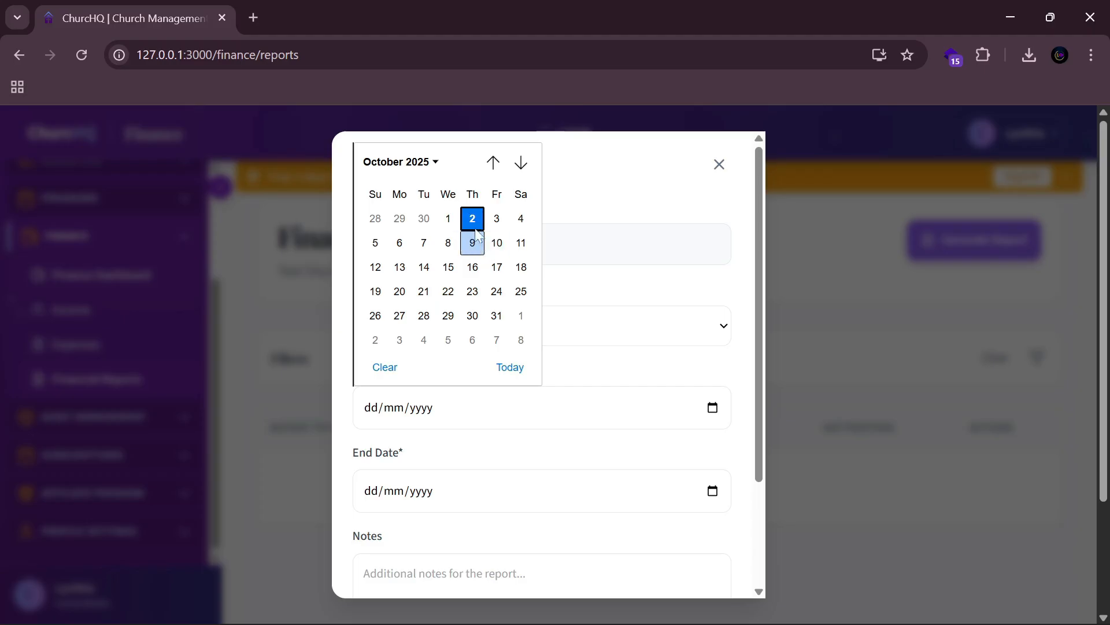
{"action": "left_click", "coordinate": [428, 164]}
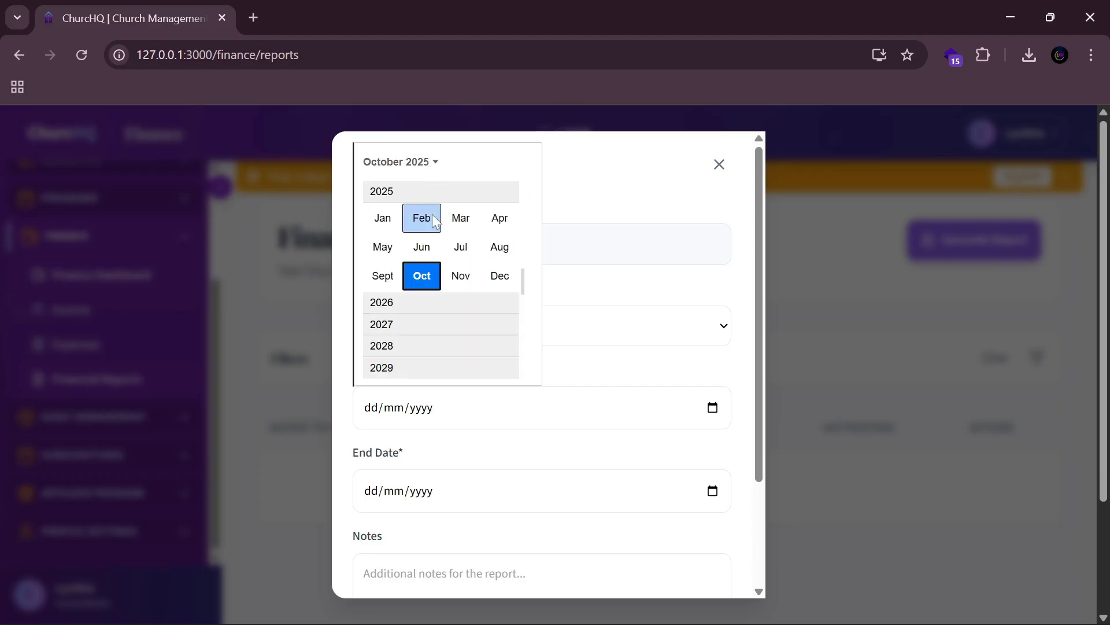
{"action": "left_click", "coordinate": [383, 276]}
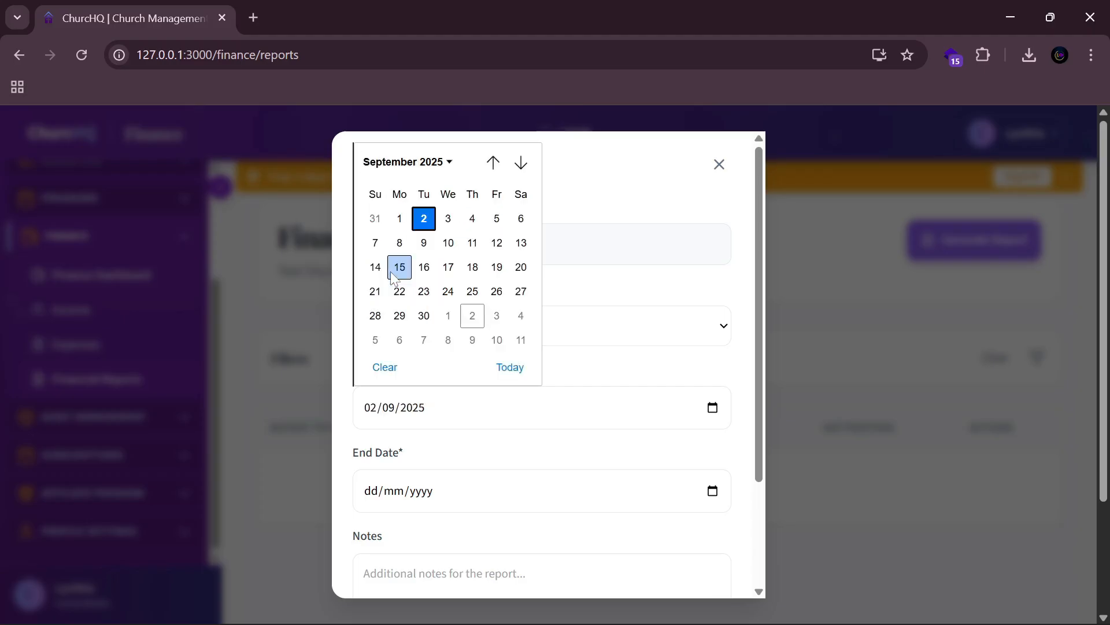
{"action": "left_click", "coordinate": [599, 296]}
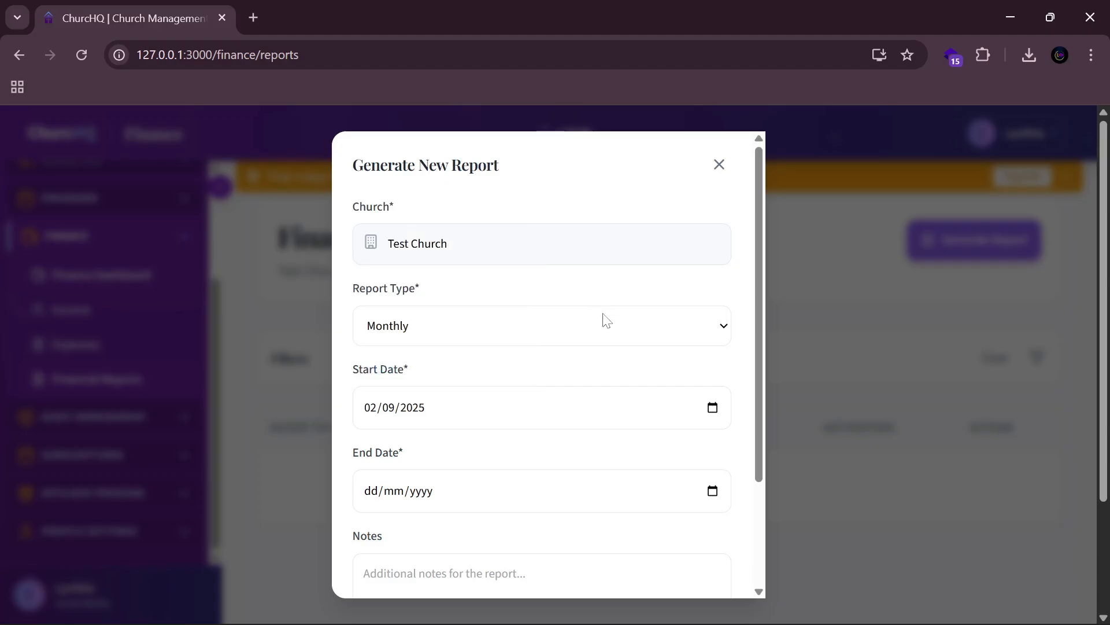
{"action": "left_click", "coordinate": [713, 490]}
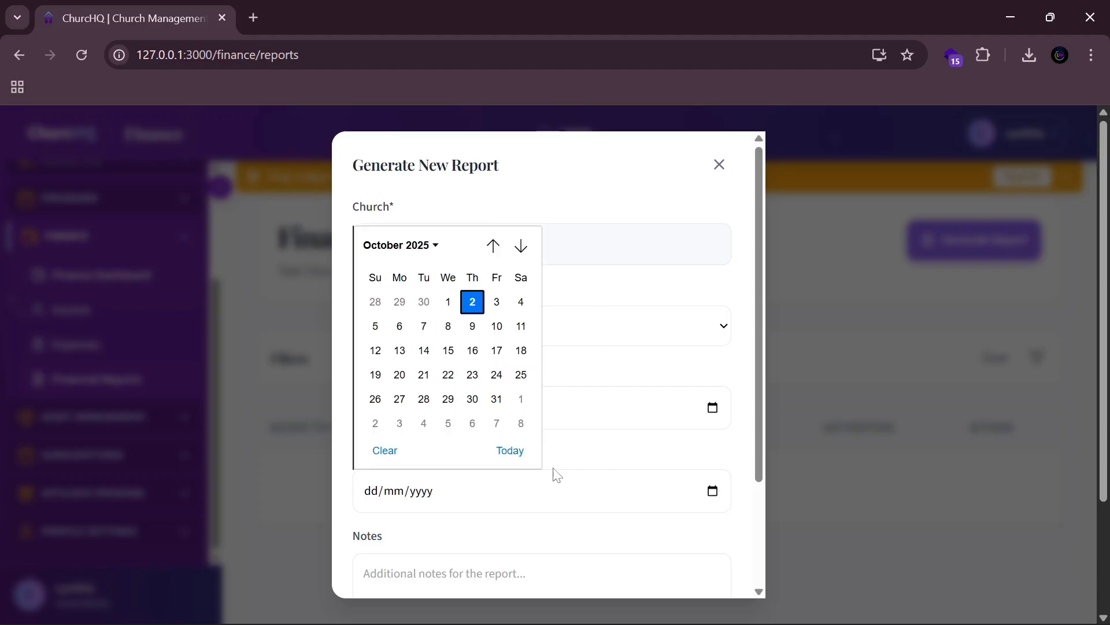
{"action": "left_click", "coordinate": [524, 456]}
Step: Keep the report type Monthly and generate the report
{"action": "scroll", "coordinate": [601, 539], "scroll_direction": "down", "scroll_amount": 3}
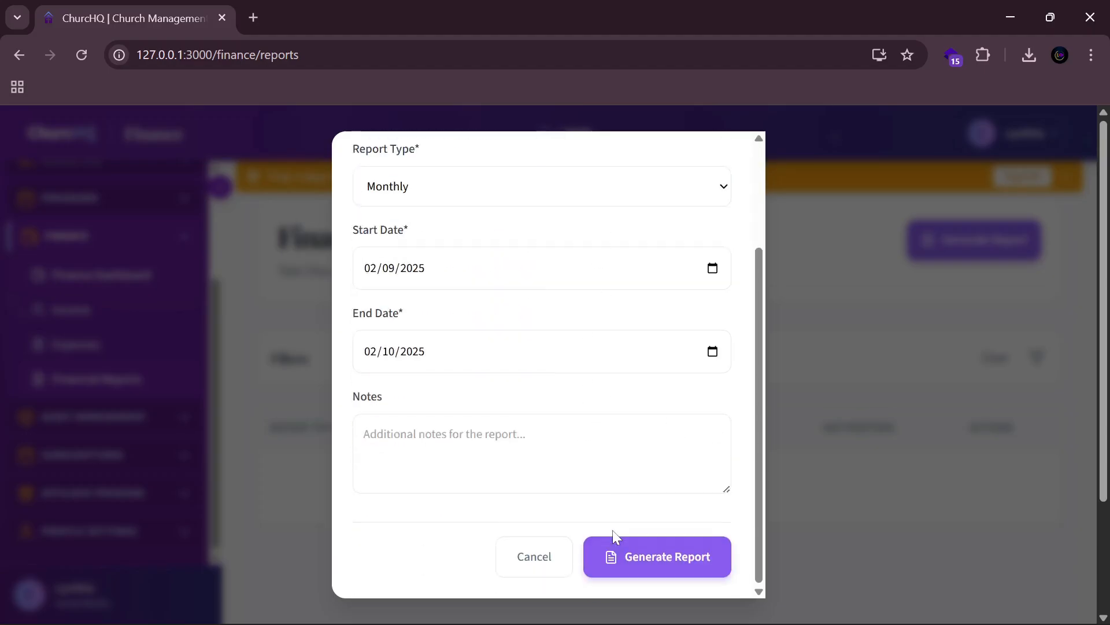
{"action": "left_click", "coordinate": [508, 474]}
{"action": "scroll", "coordinate": [573, 340], "scroll_direction": "up", "scroll_amount": 5}
{"action": "left_click", "coordinate": [550, 328]}
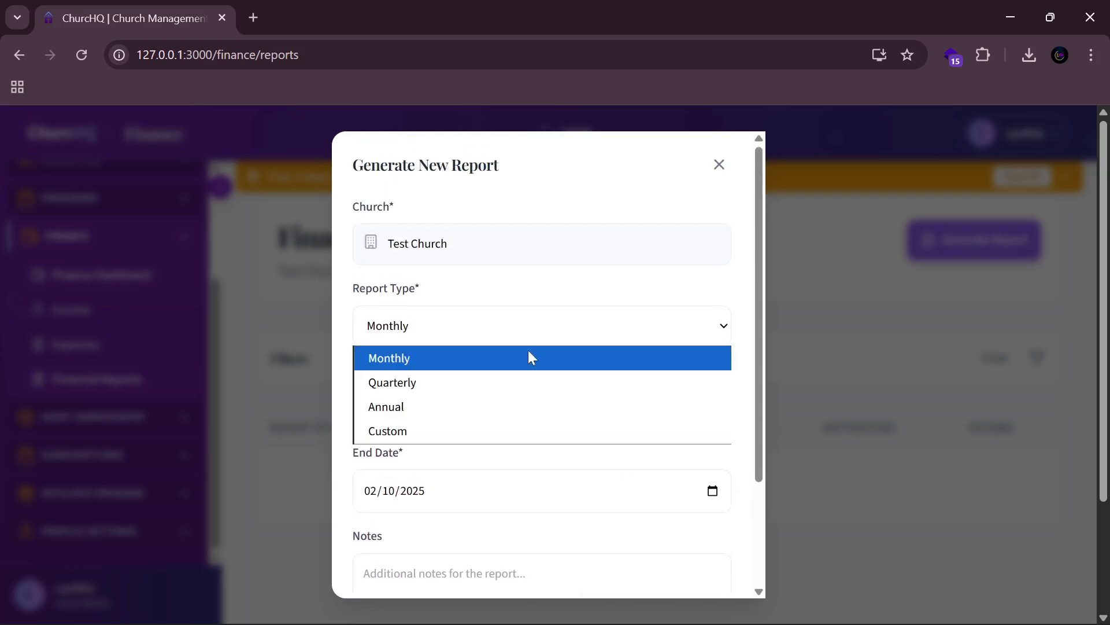
{"action": "left_click", "coordinate": [349, 317]}
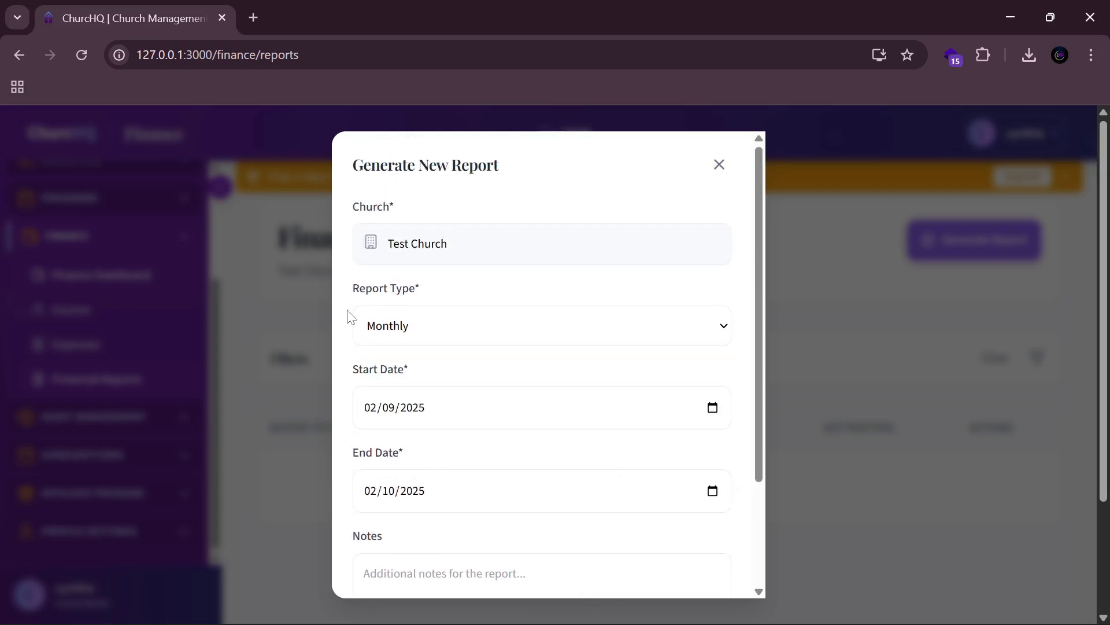
{"action": "scroll", "coordinate": [752, 471], "scroll_direction": "down", "scroll_amount": 5}
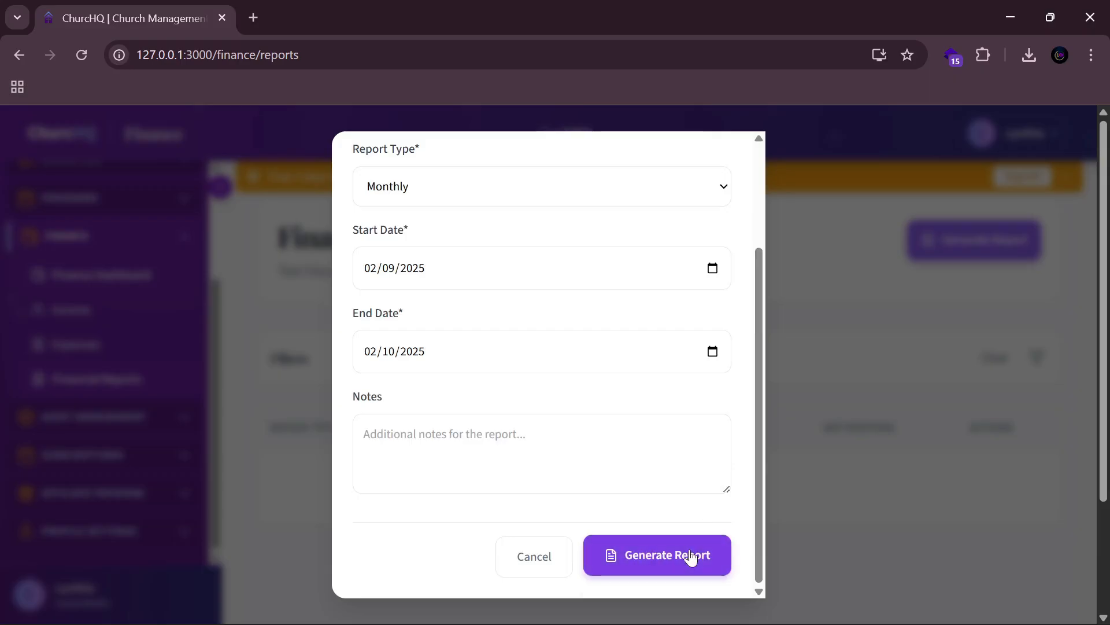
{"action": "left_click", "coordinate": [690, 559]}
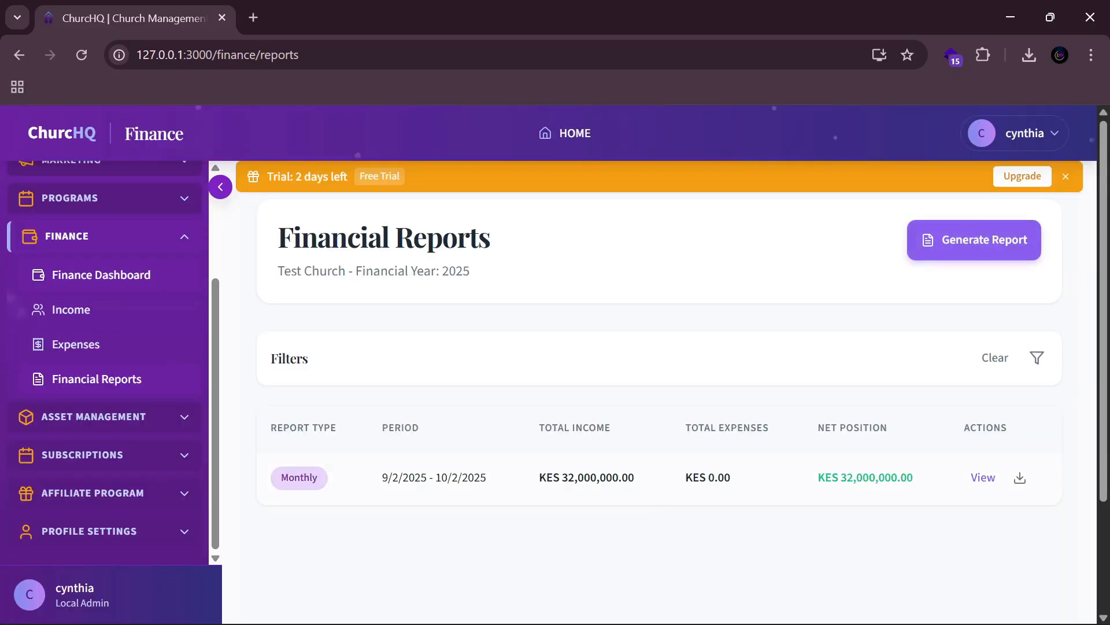
Step: View the Monthly report's KES 32.00M income, KES 0.00 expenses and trend charts
{"action": "scroll", "coordinate": [729, 399], "scroll_direction": "down", "scroll_amount": 3}
{"action": "left_click", "coordinate": [979, 334]}
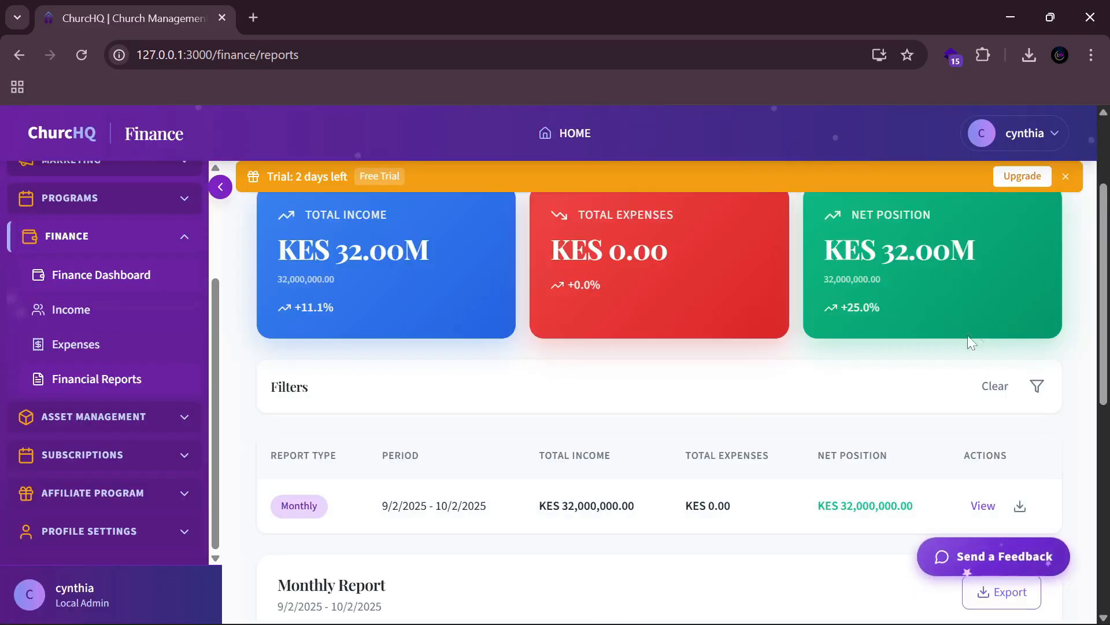
{"action": "scroll", "coordinate": [731, 404], "scroll_direction": "down", "scroll_amount": 6}
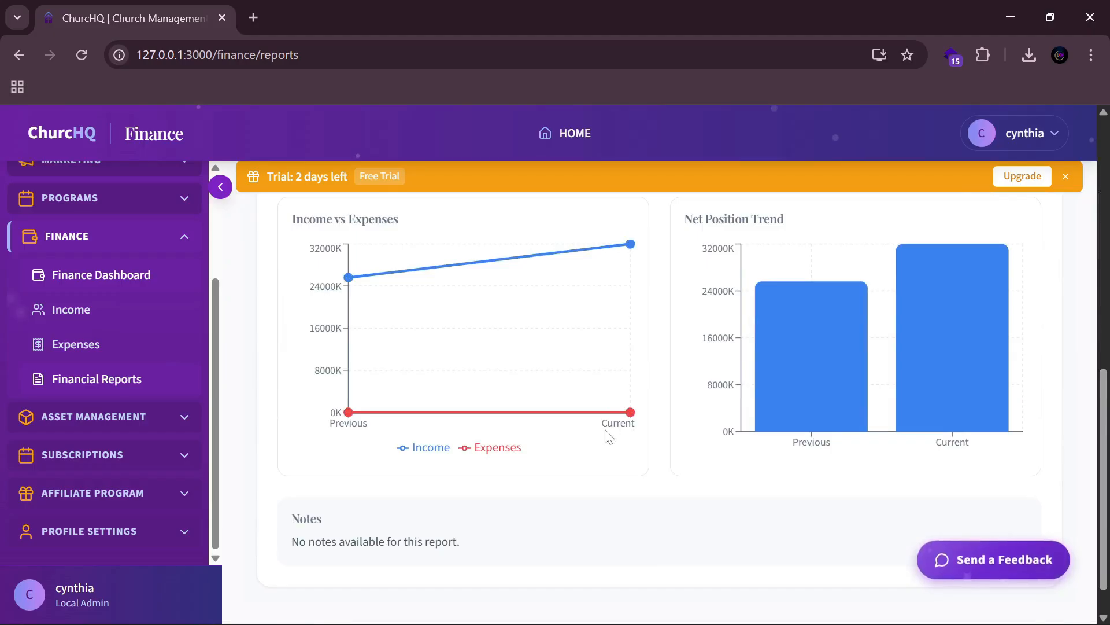
{"action": "scroll", "coordinate": [608, 437], "scroll_direction": "up", "scroll_amount": 3}
{"action": "scroll", "coordinate": [601, 440], "scroll_direction": "down", "scroll_amount": 2}
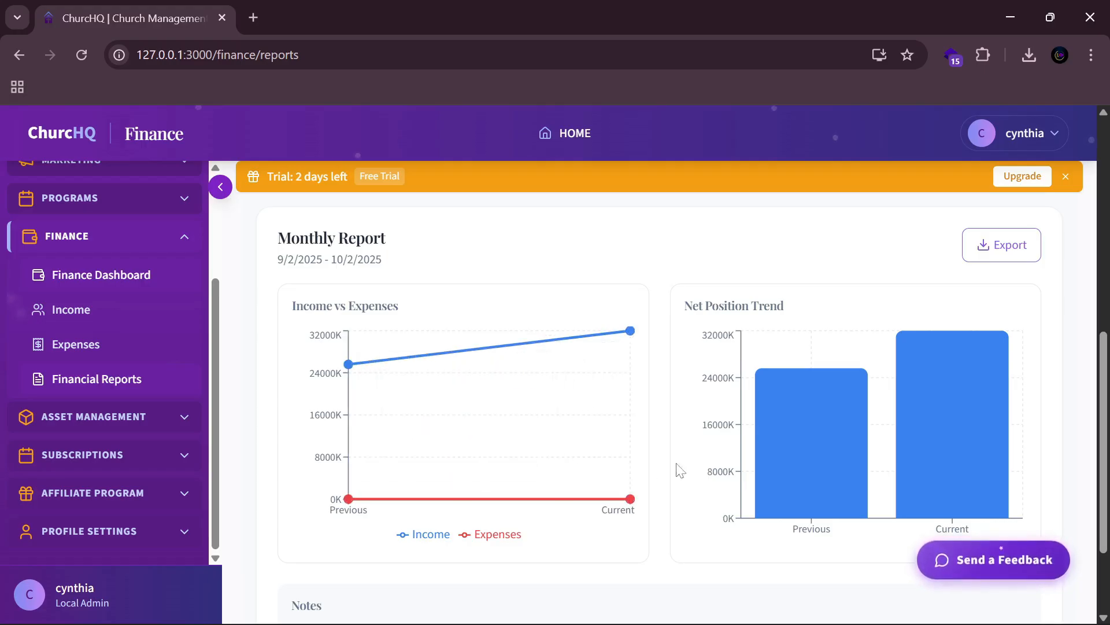
{"action": "scroll", "coordinate": [969, 459], "scroll_direction": "down", "scroll_amount": 3}
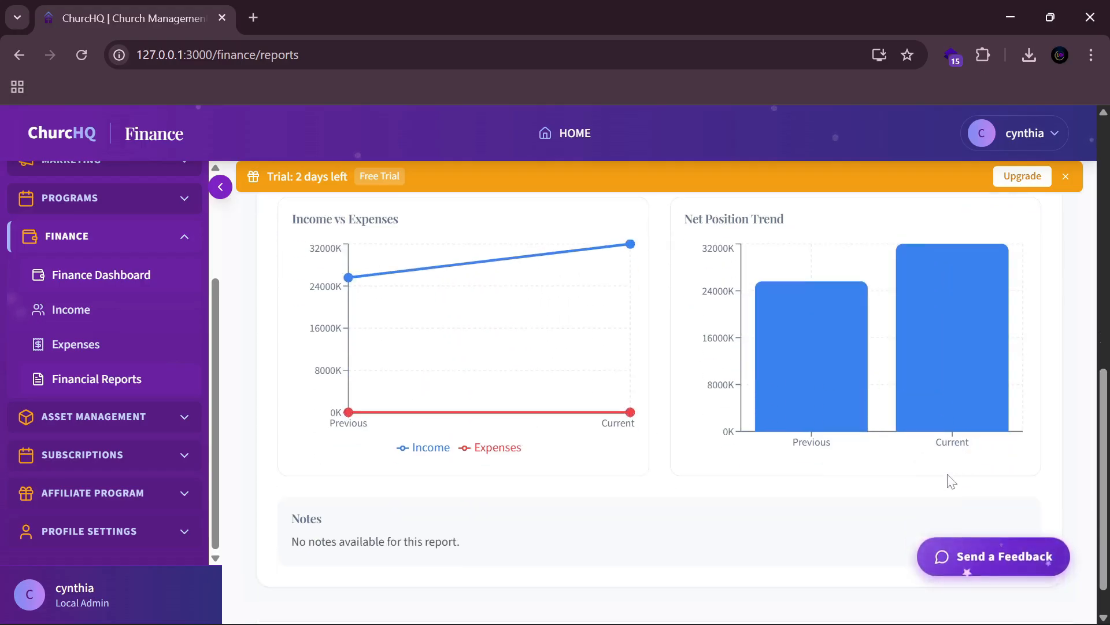
{"action": "scroll", "coordinate": [793, 485], "scroll_direction": "up", "scroll_amount": 3}
{"action": "scroll", "coordinate": [821, 486], "scroll_direction": "up", "scroll_amount": 3}
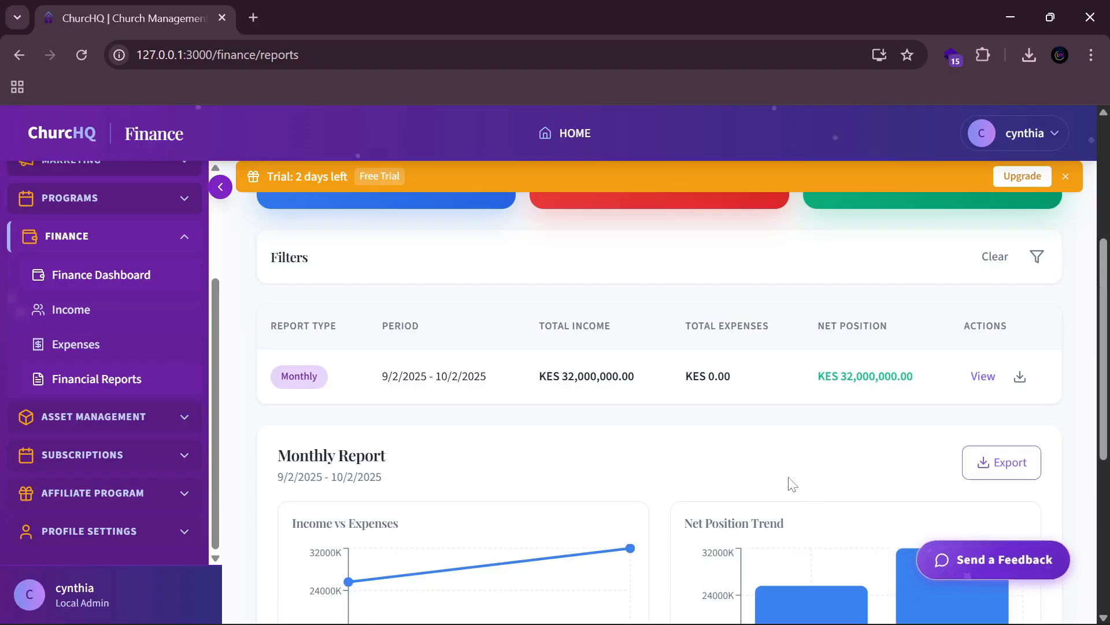
{"action": "scroll", "coordinate": [788, 479], "scroll_direction": "up", "scroll_amount": 5}
{"action": "scroll", "coordinate": [717, 457], "scroll_direction": "down", "scroll_amount": 5}
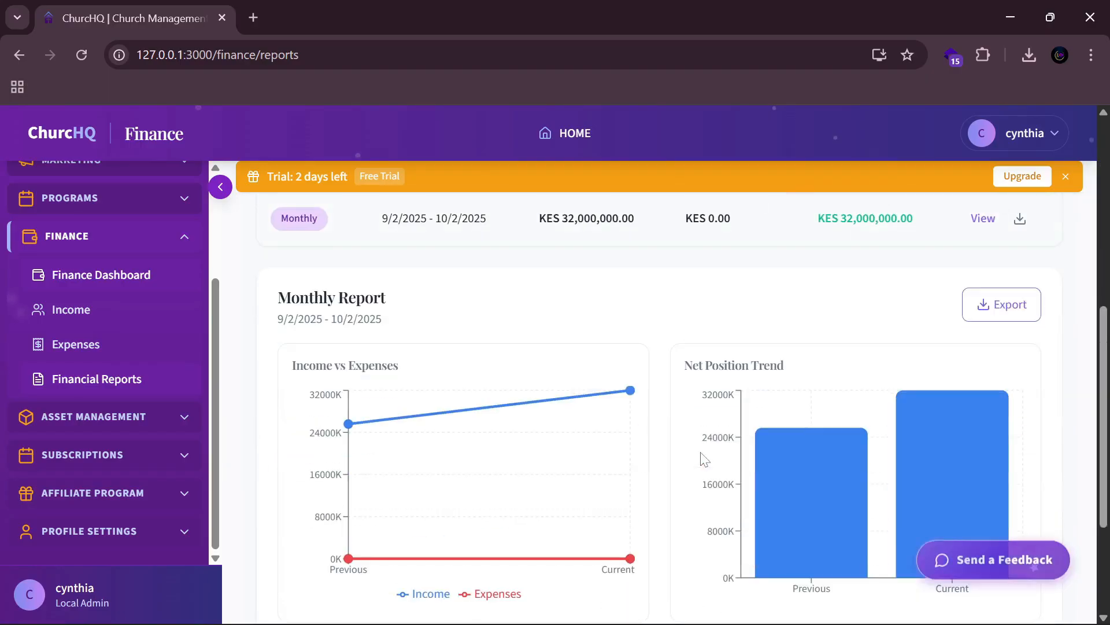
{"action": "scroll", "coordinate": [699, 457], "scroll_direction": "up", "scroll_amount": 5}
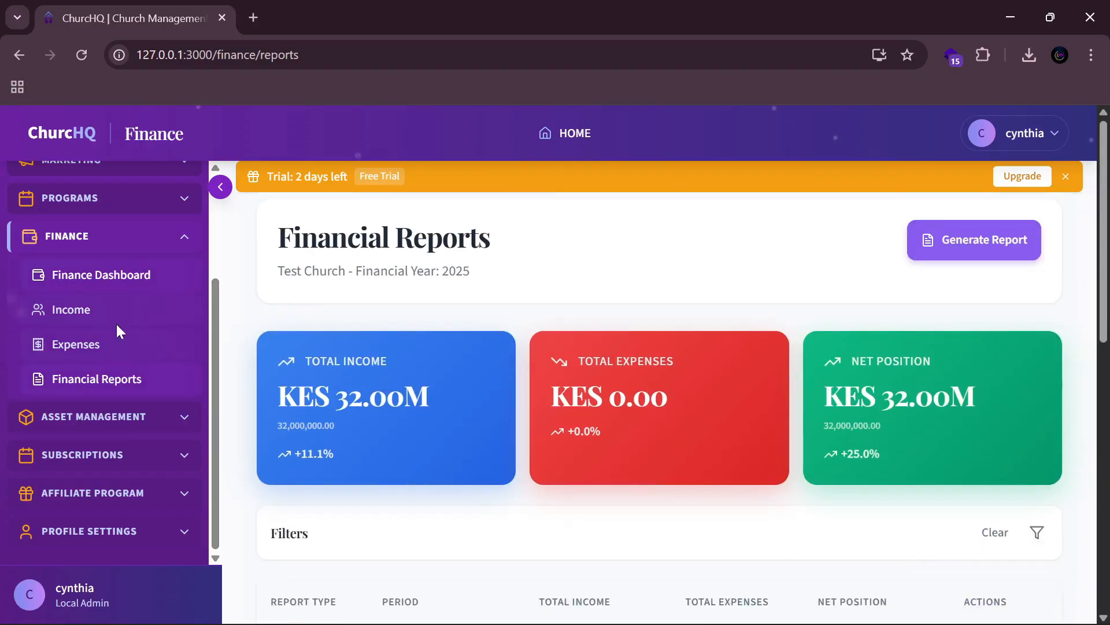
Step: Review the Finance Dashboard's KES 32,000,000 September income split into Thanksgiving and Tithe
{"action": "left_click", "coordinate": [84, 283]}
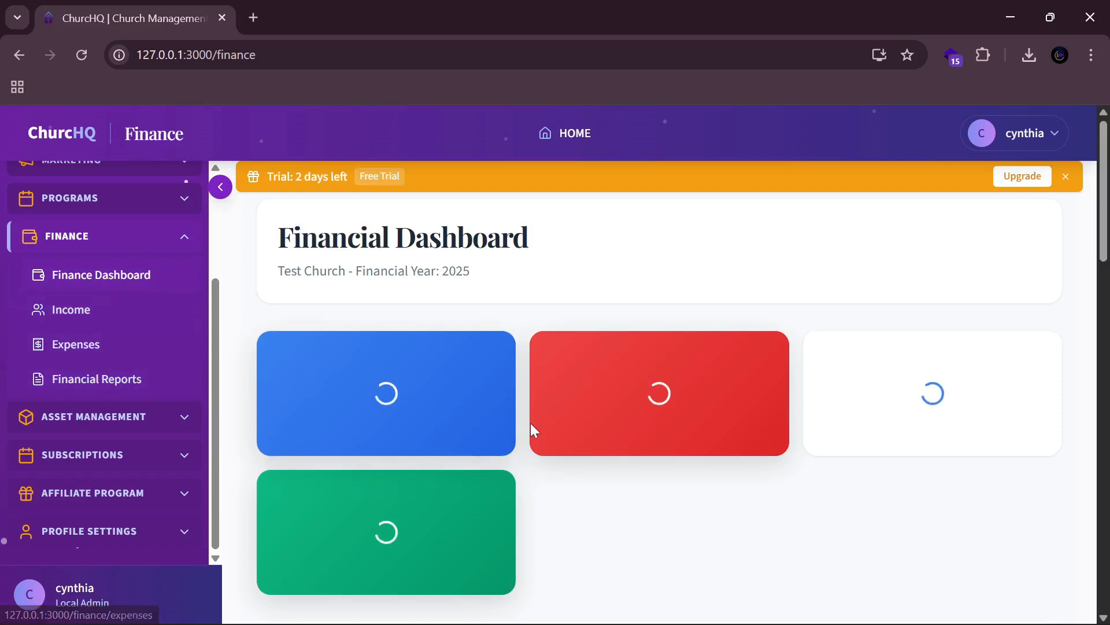
{"action": "scroll", "coordinate": [529, 427], "scroll_direction": "down", "scroll_amount": 6}
{"action": "scroll", "coordinate": [568, 405], "scroll_direction": "down", "scroll_amount": 3}
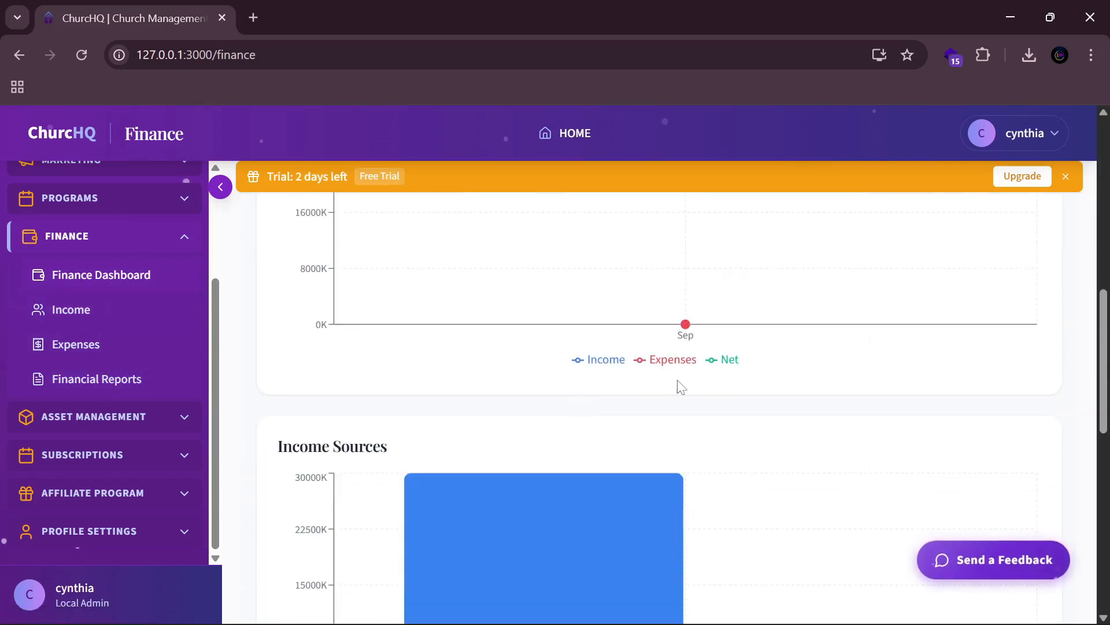
{"action": "scroll", "coordinate": [579, 405], "scroll_direction": "up", "scroll_amount": 4}
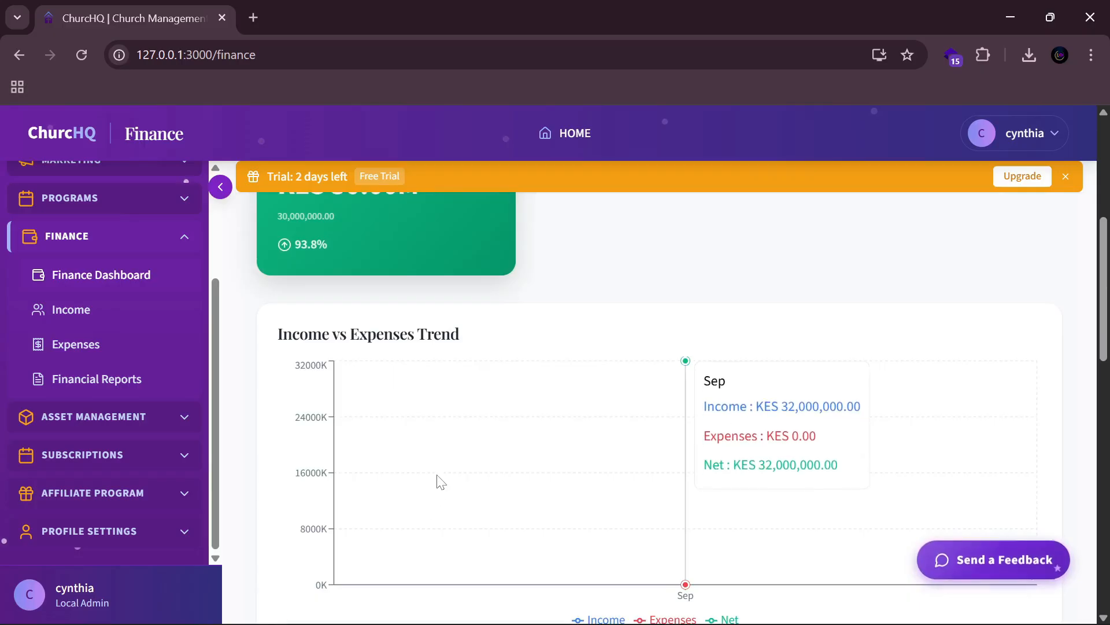
{"action": "scroll", "coordinate": [439, 479], "scroll_direction": "down", "scroll_amount": 7}
{"action": "scroll", "coordinate": [139, 368], "scroll_direction": "up", "scroll_amount": 3}
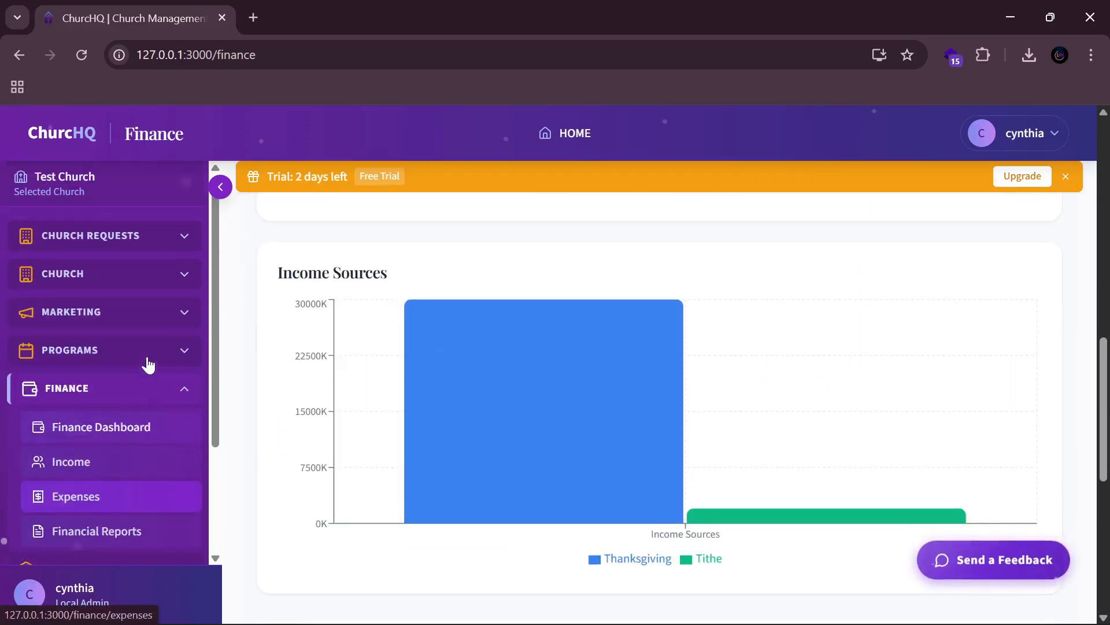
Step: Collapse FINANCE and expand ASSET MANAGEMENT in the sidebar
{"action": "left_click", "coordinate": [181, 389]}
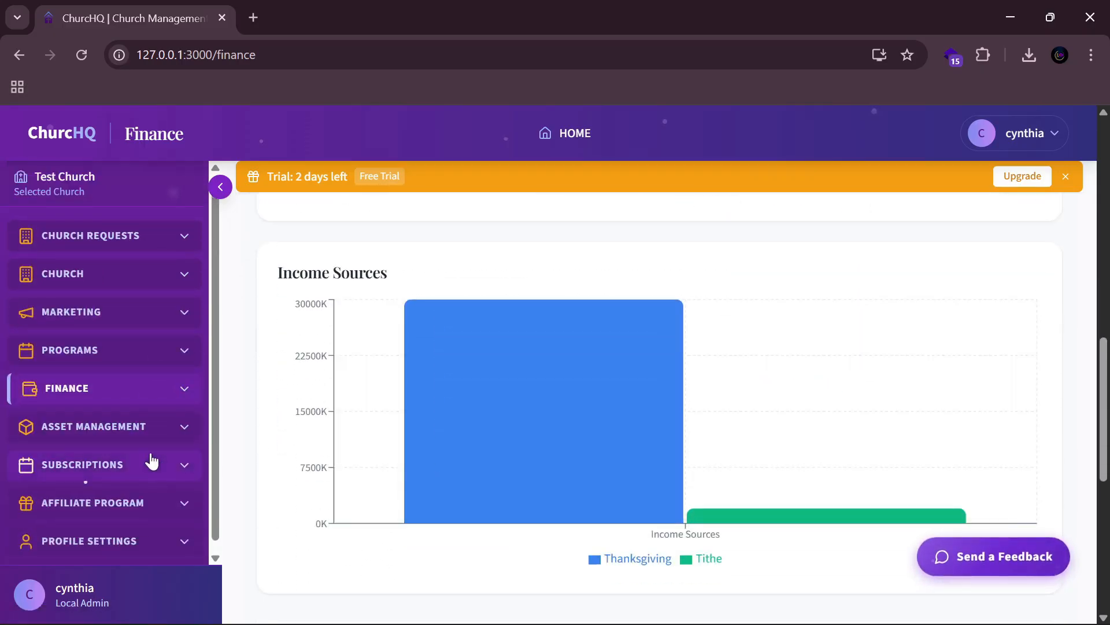
{"action": "scroll", "coordinate": [156, 357], "scroll_direction": "down", "scroll_amount": 1}
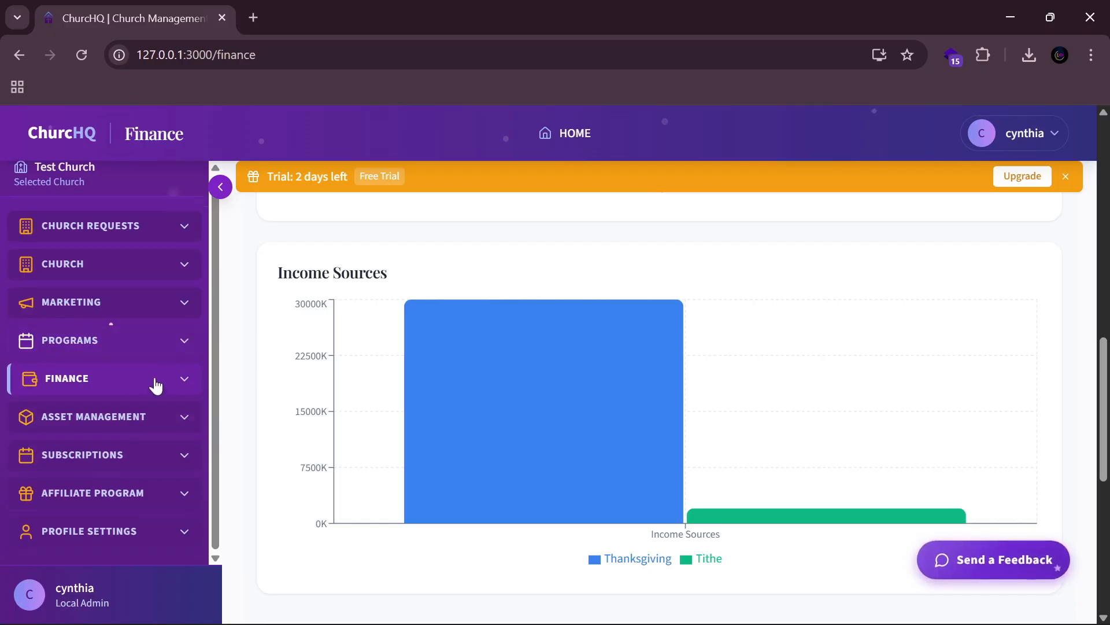
{"action": "left_click", "coordinate": [136, 416]}
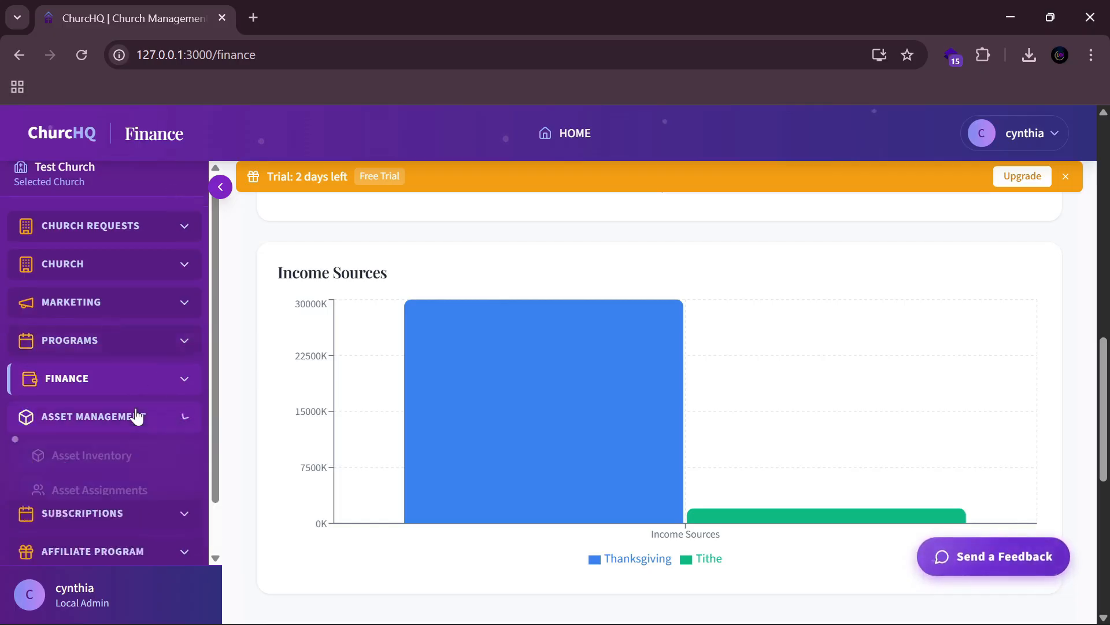
Step: Open Asset Inventory and scroll through the empty list showing 0 assets and KES 0.00
{"action": "left_click", "coordinate": [122, 456]}
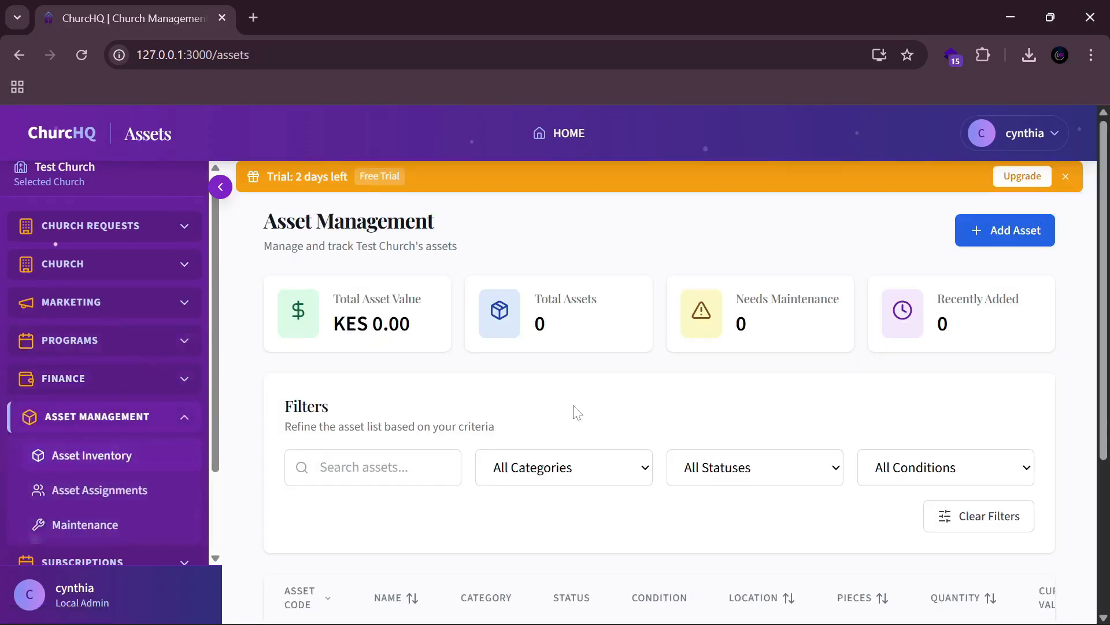
{"action": "scroll", "coordinate": [577, 412], "scroll_direction": "down", "scroll_amount": 3}
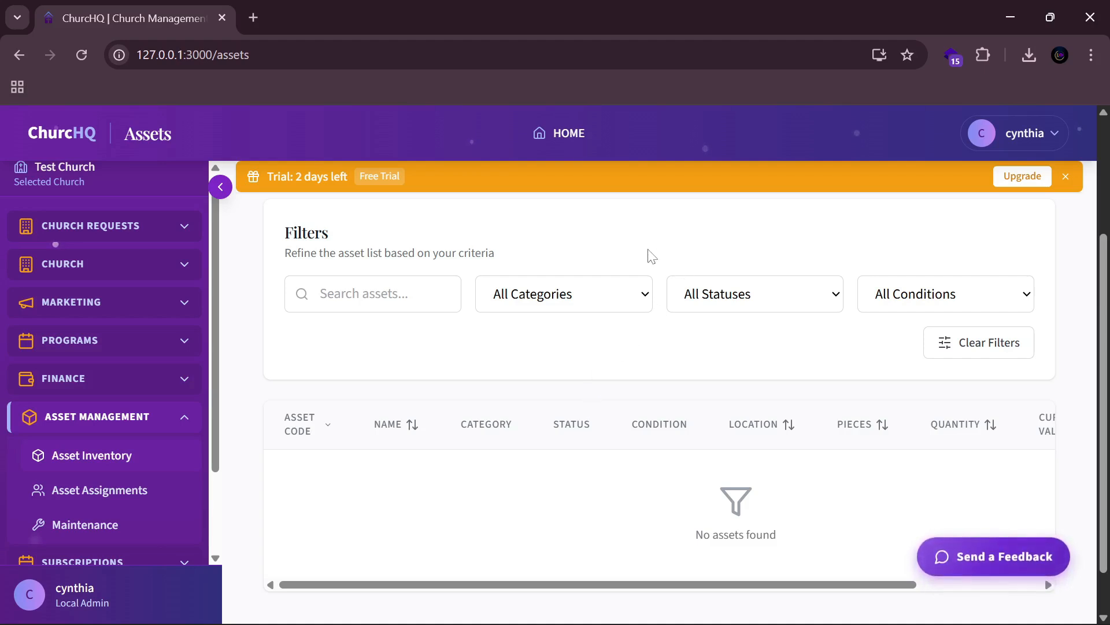
{"action": "scroll", "coordinate": [666, 294], "scroll_direction": "up", "scroll_amount": 2}
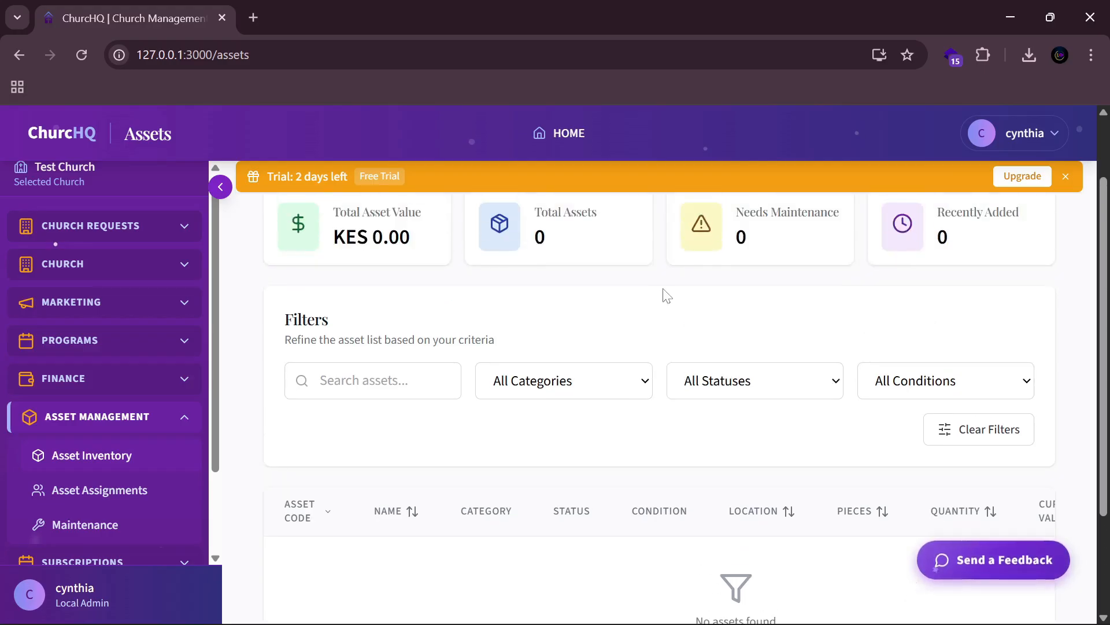
{"action": "scroll", "coordinate": [666, 295], "scroll_direction": "up", "scroll_amount": 2}
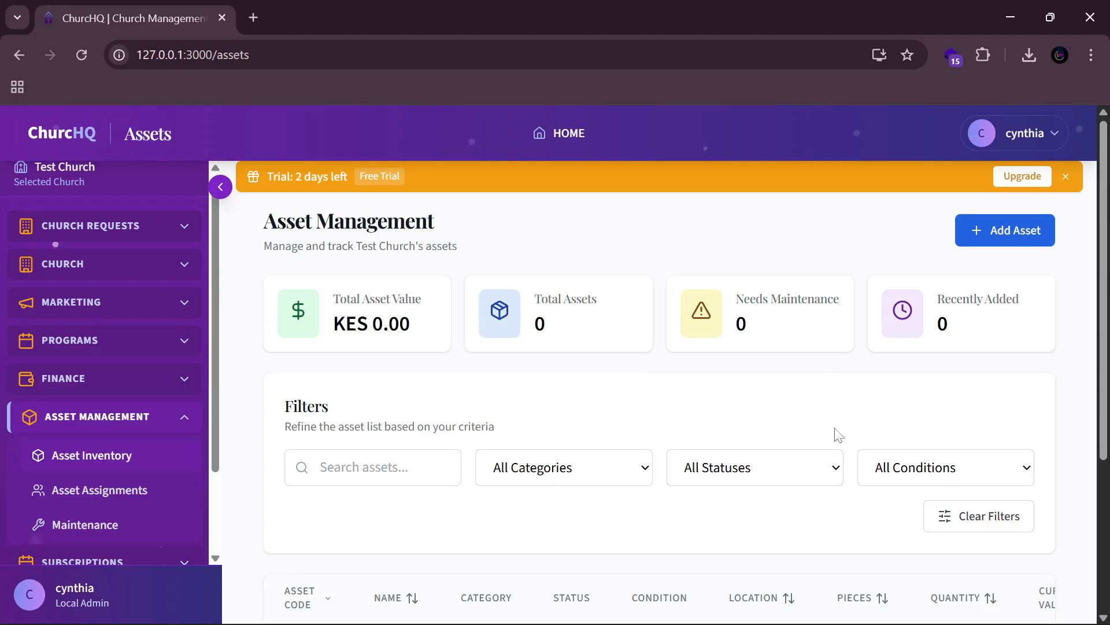
Step: Add an asset named Microphone with category Movable Asset and condition New
{"action": "left_click", "coordinate": [1006, 231]}
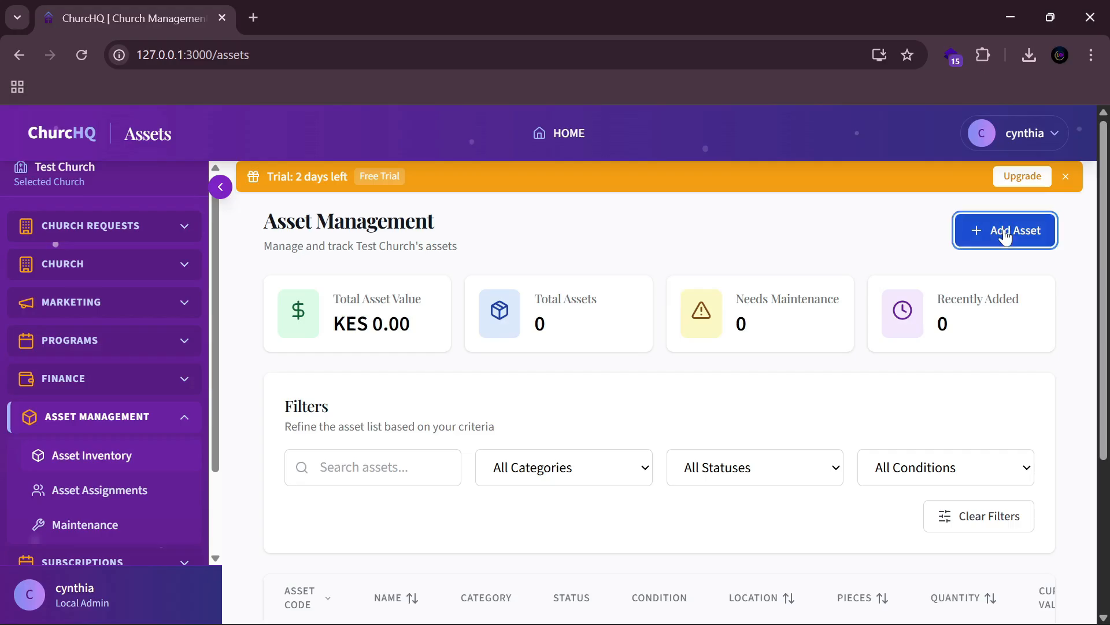
{"action": "left_click", "coordinate": [376, 315]}
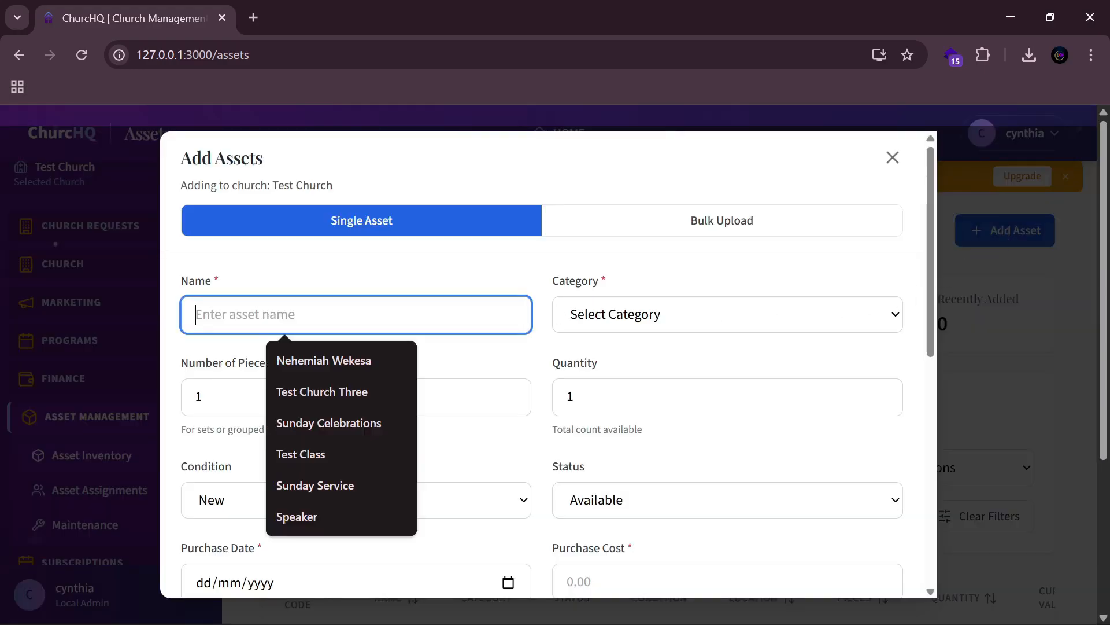
{"action": "type", "text": "Microphone"}
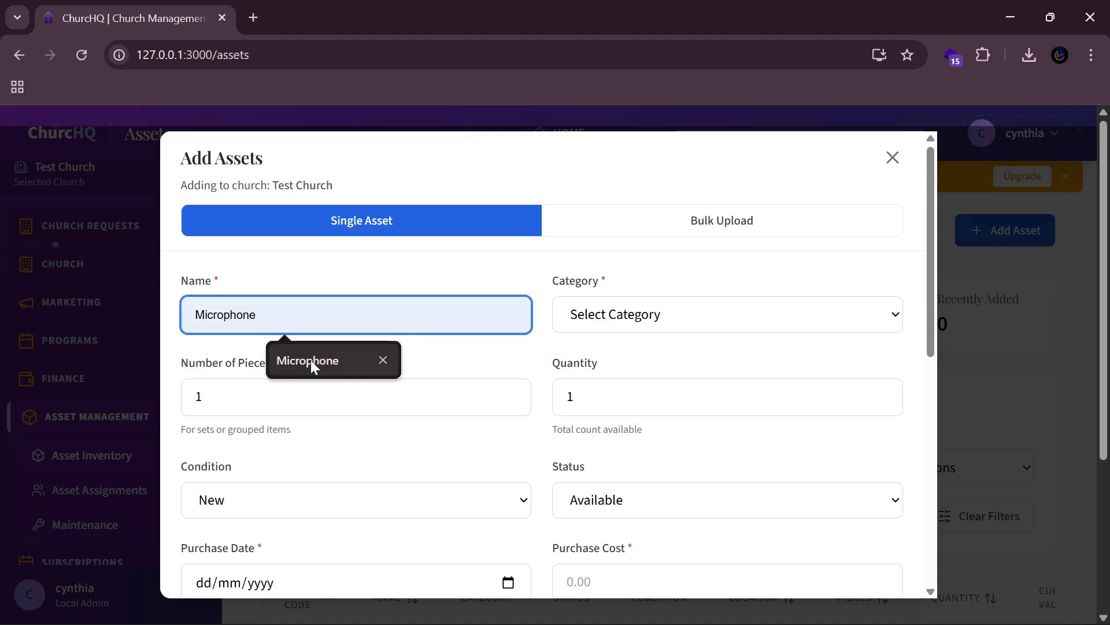
{"action": "left_click", "coordinate": [310, 360]}
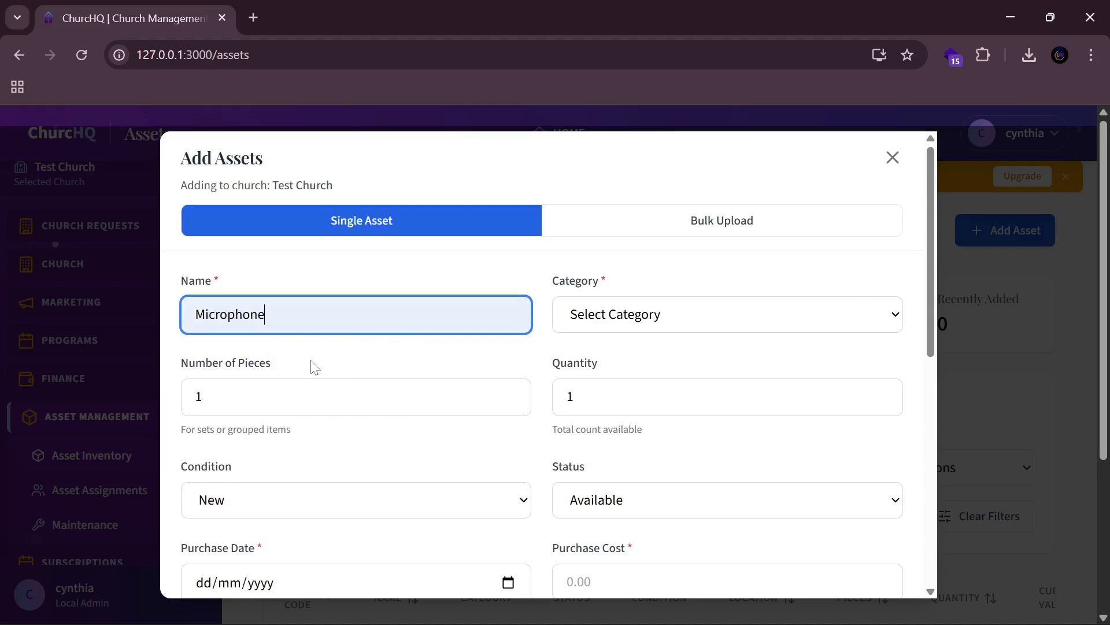
{"action": "left_click", "coordinate": [638, 327]}
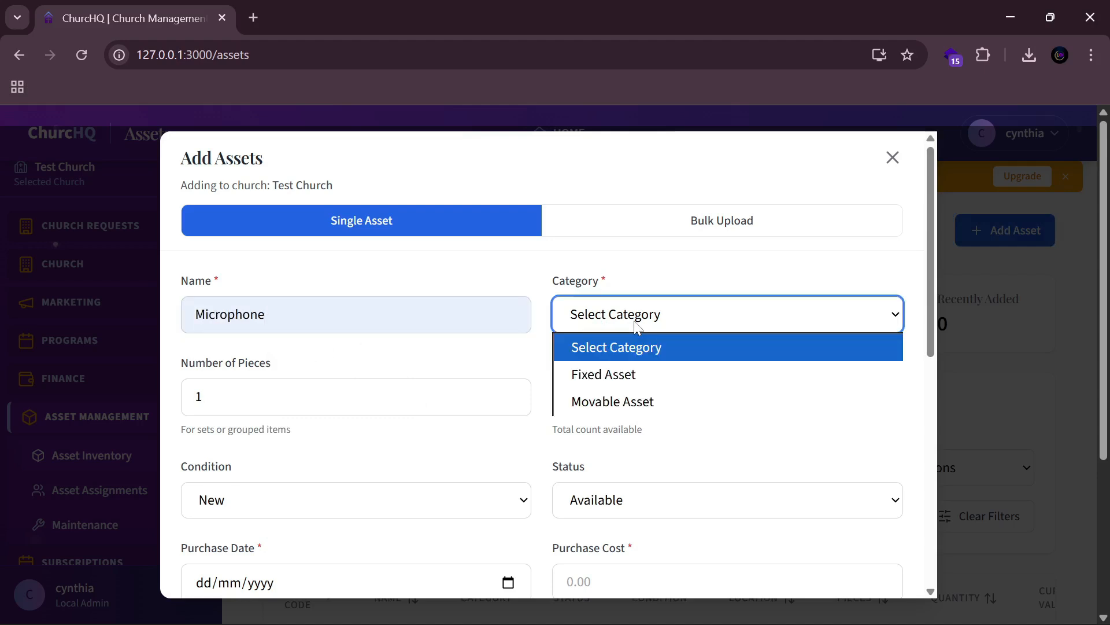
{"action": "left_click", "coordinate": [620, 393]}
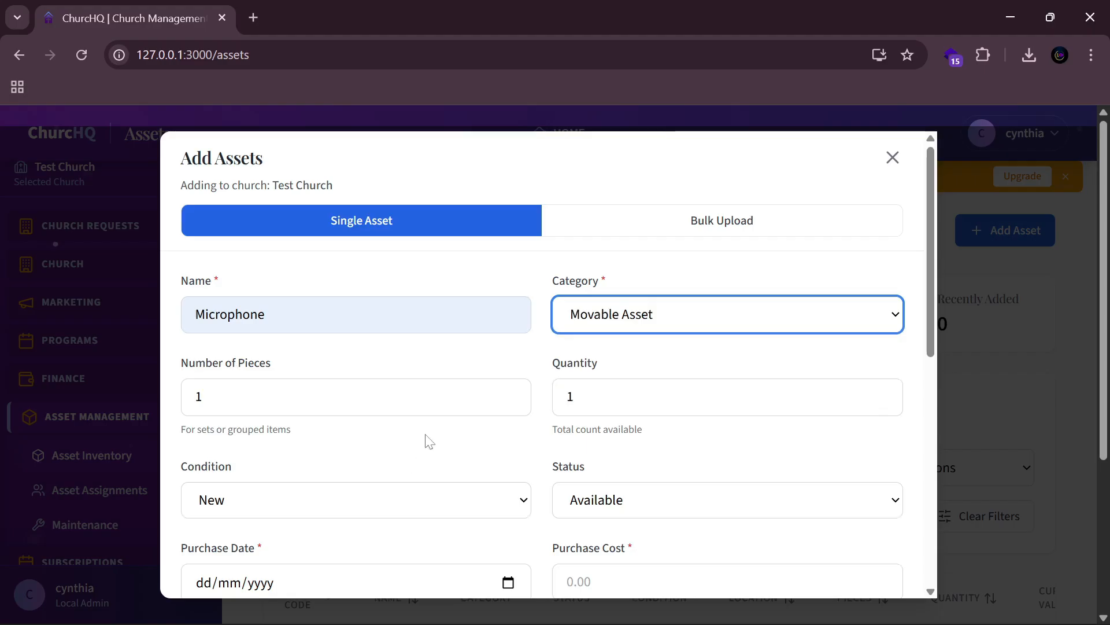
{"action": "scroll", "coordinate": [413, 451], "scroll_direction": "down", "scroll_amount": 1}
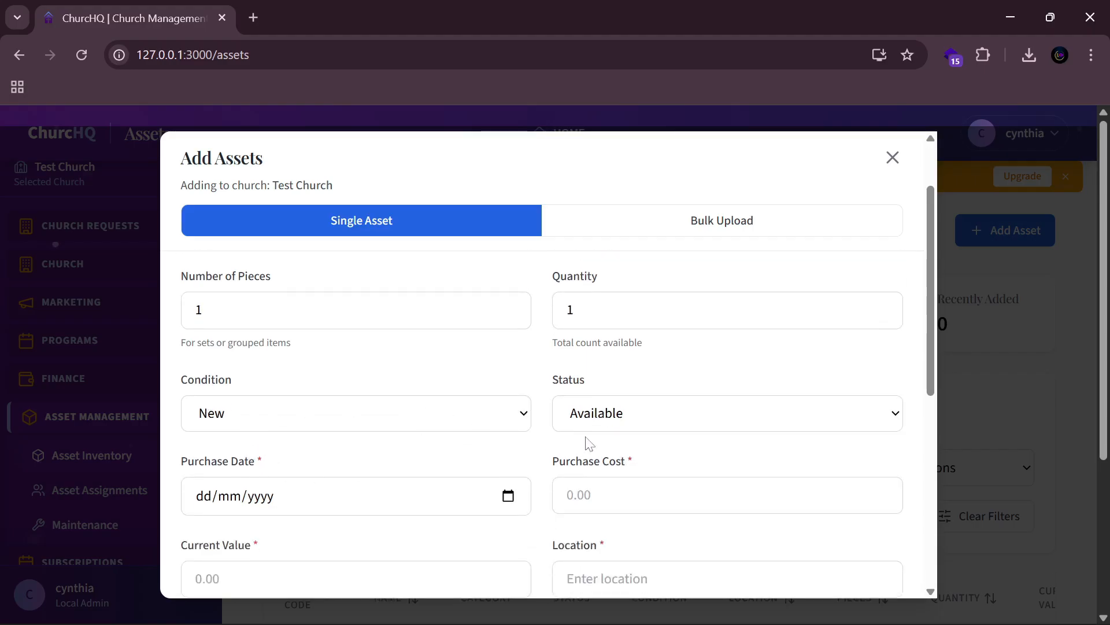
{"action": "left_click", "coordinate": [423, 426]}
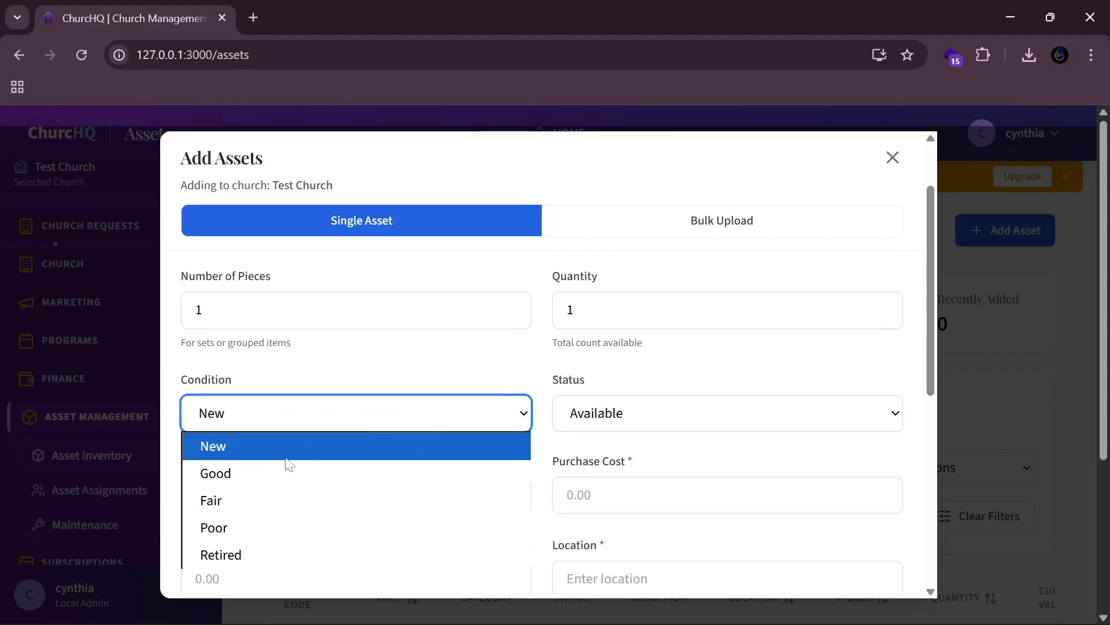
{"action": "left_click", "coordinate": [546, 357]}
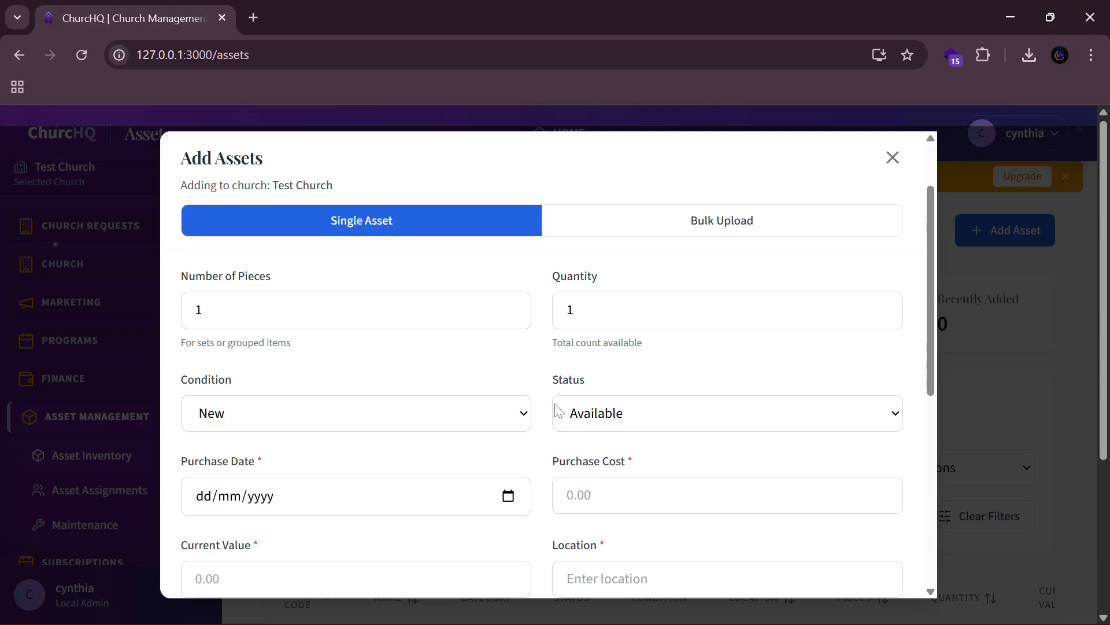
{"action": "scroll", "coordinate": [554, 412], "scroll_direction": "down", "scroll_amount": 1}
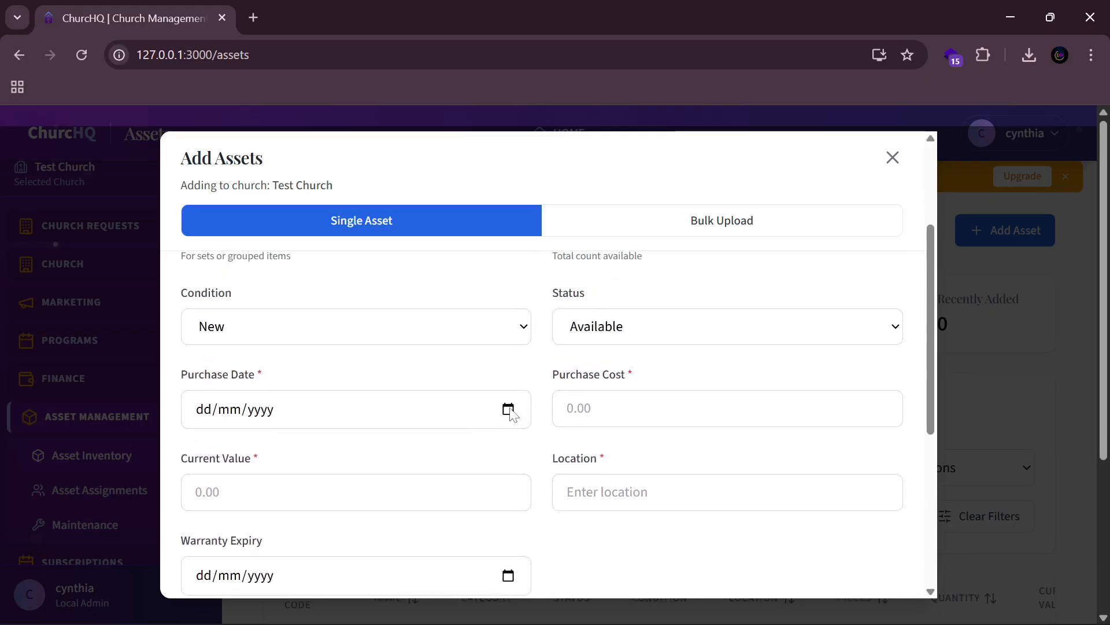
Step: Set the purchase date to 1 October 2025, with purchase cost and current value of 30000
{"action": "left_click", "coordinate": [509, 409]}
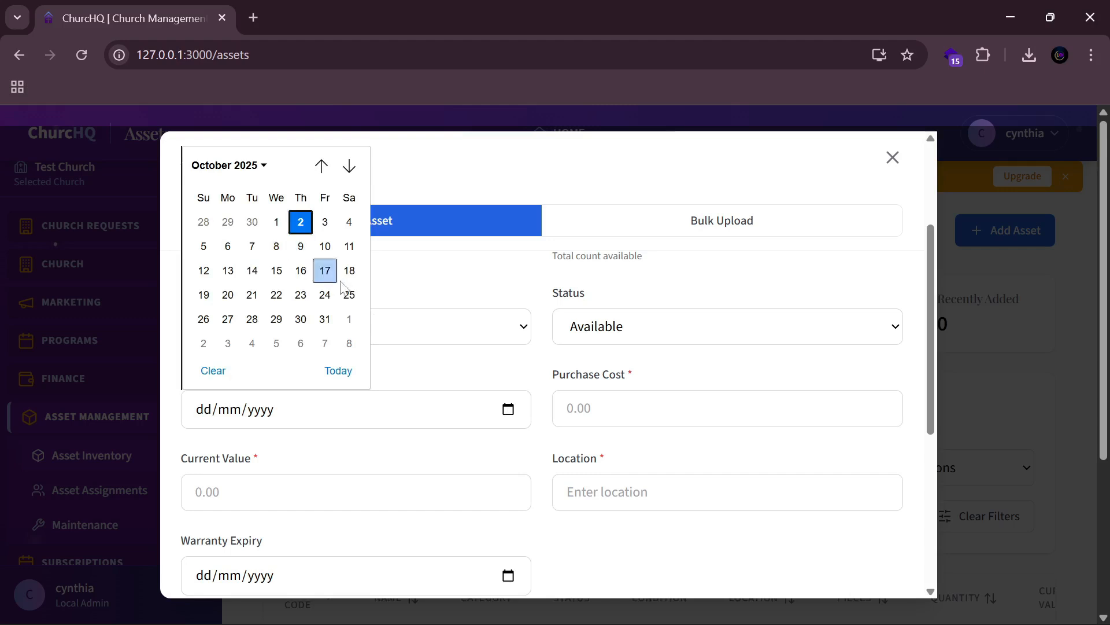
{"action": "left_click", "coordinate": [514, 369]}
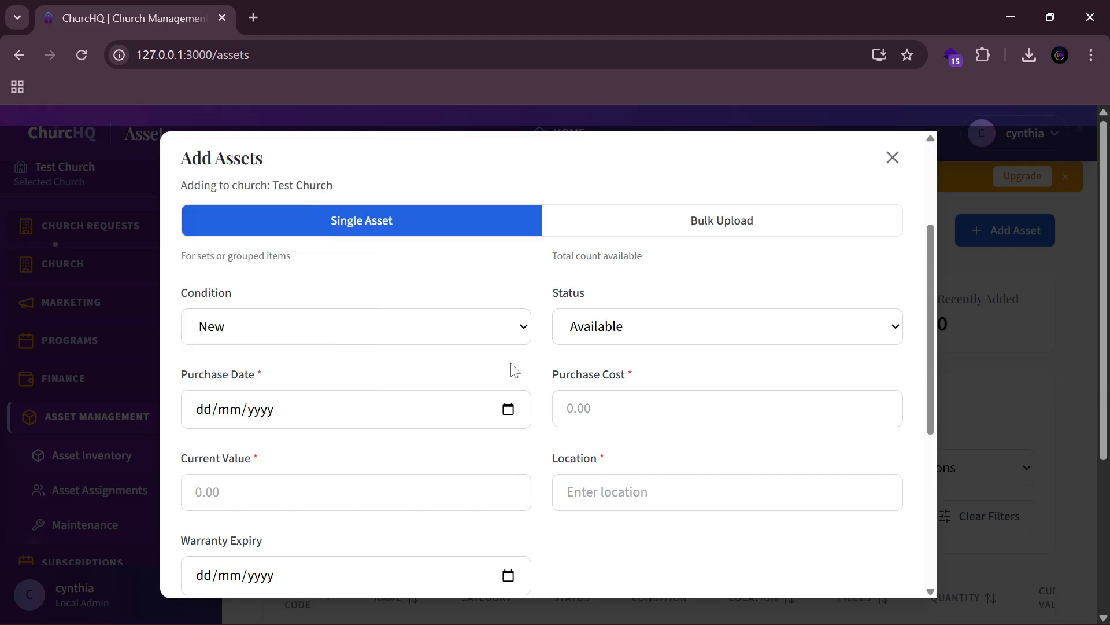
{"action": "left_click", "coordinate": [507, 412]}
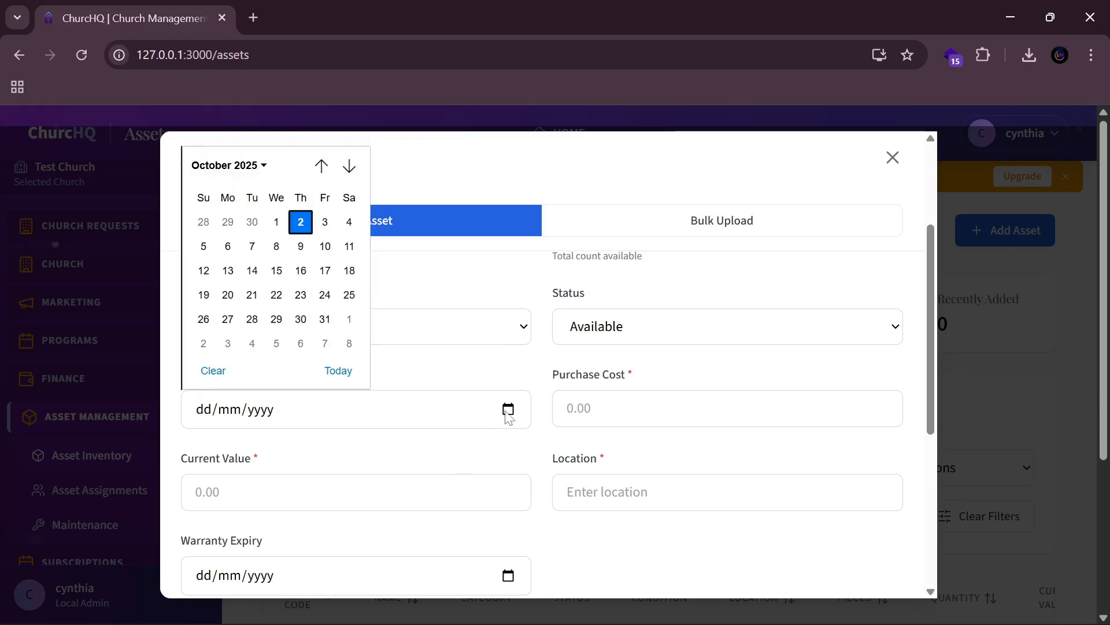
{"action": "left_click", "coordinate": [276, 222]}
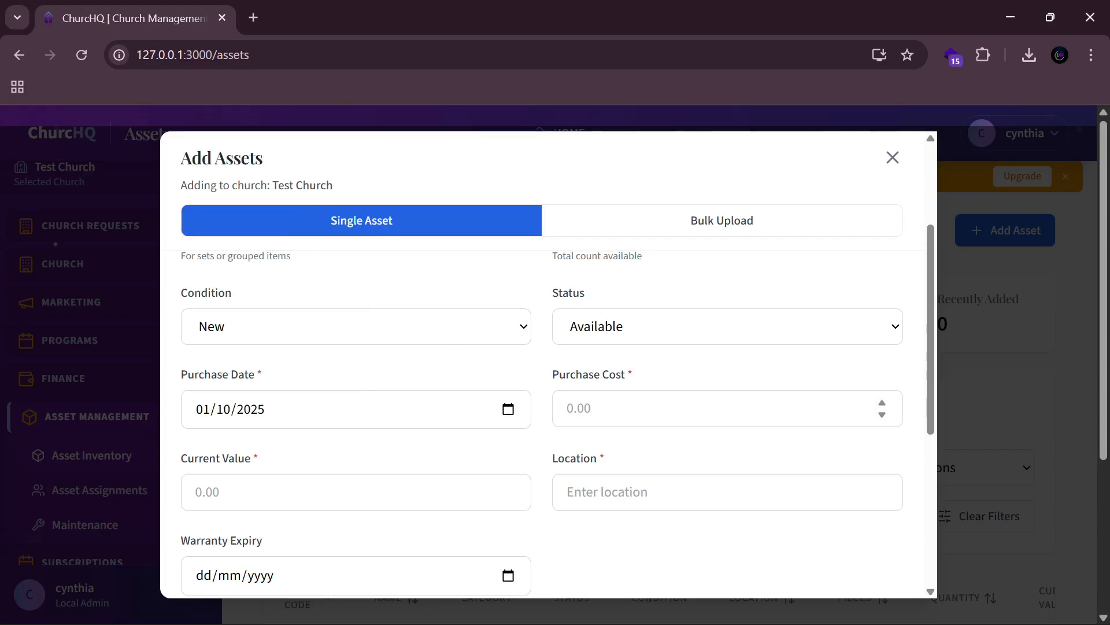
{"action": "left_click", "coordinate": [557, 405]}
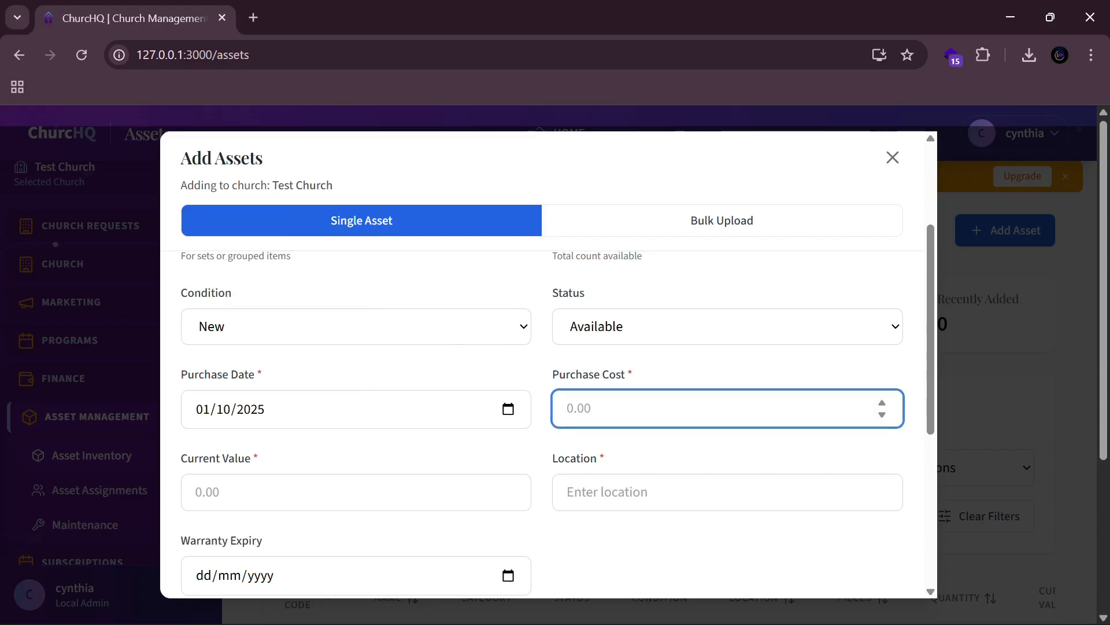
{"action": "type", "text": "30000"}
{"action": "key", "text": "Tab"}
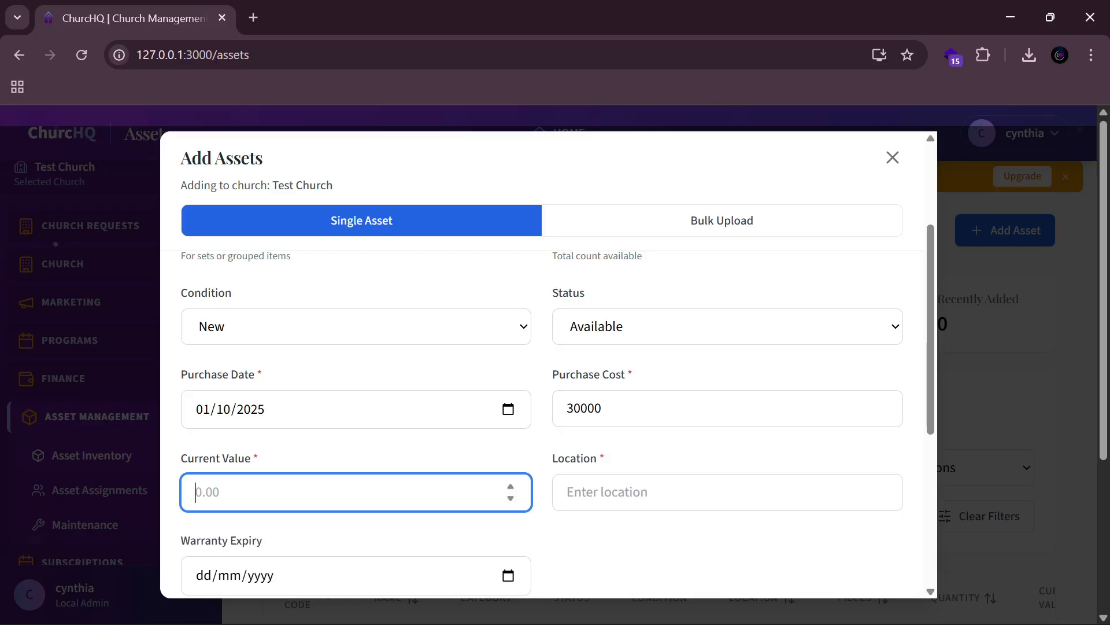
{"action": "type", "text": "30000"}
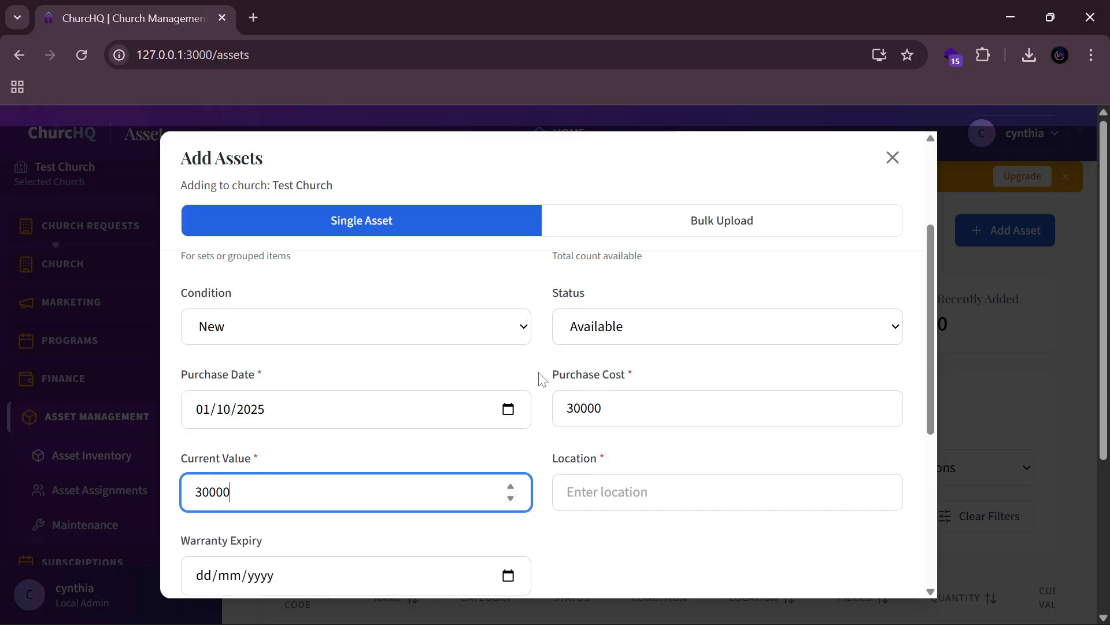
Step: Set location Nairobi, warranty expiry 31 October 2025, and description 'Test description'
{"action": "scroll", "coordinate": [542, 379], "scroll_direction": "down", "scroll_amount": 3}
{"action": "left_click", "coordinate": [665, 321]}
{"action": "type", "text": "Nairobi"}
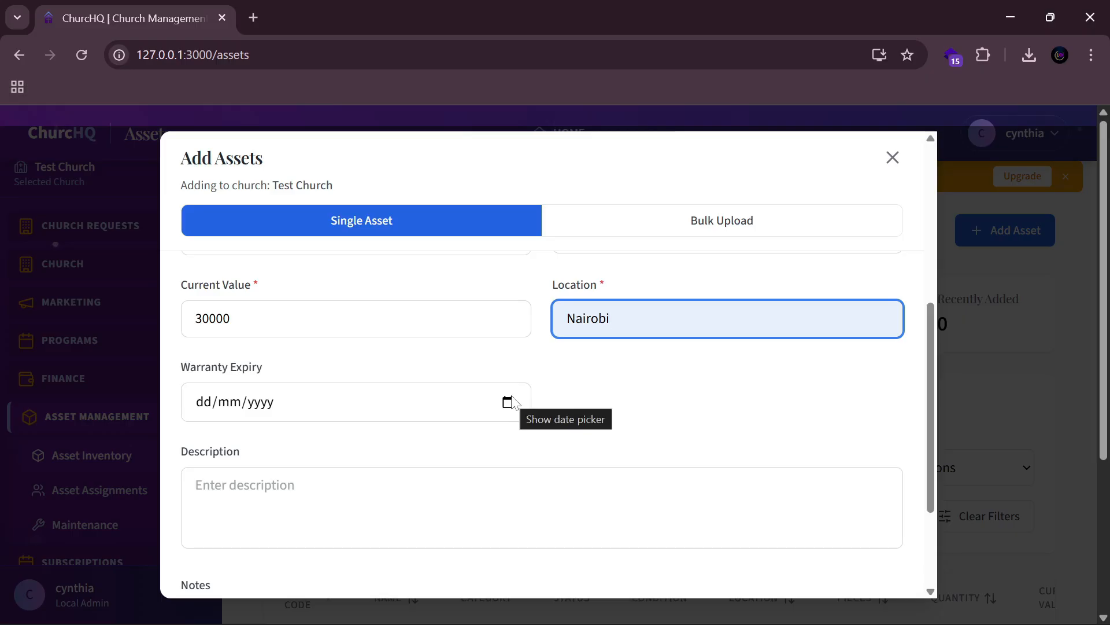
{"action": "left_click", "coordinate": [512, 398]}
{"action": "left_click", "coordinate": [327, 313]}
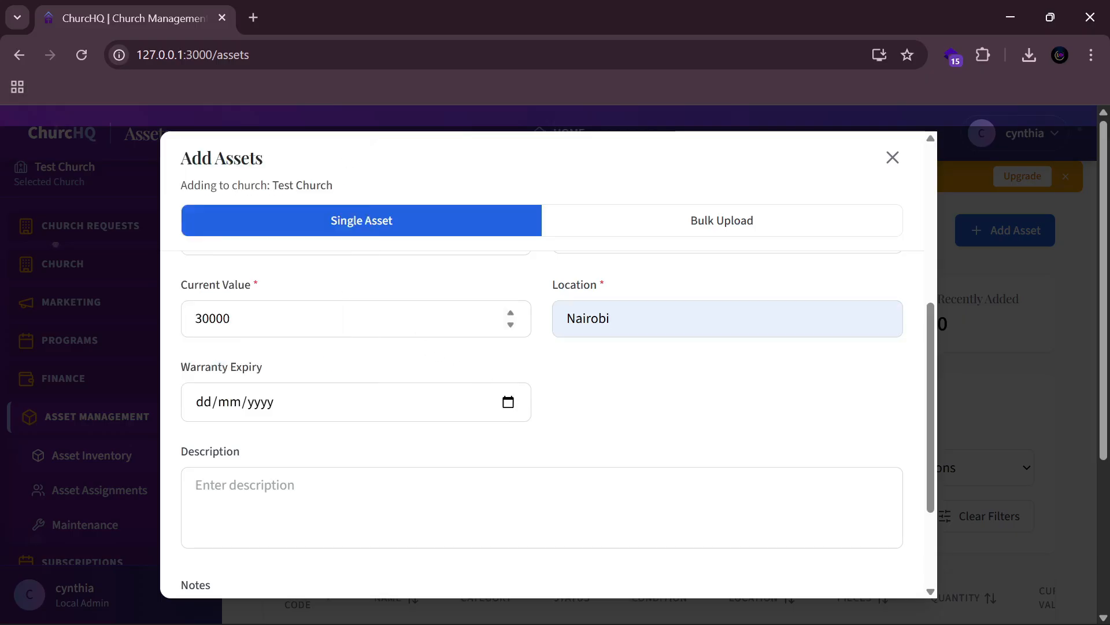
{"action": "scroll", "coordinate": [578, 405], "scroll_direction": "down", "scroll_amount": 3}
{"action": "left_click", "coordinate": [459, 376]}
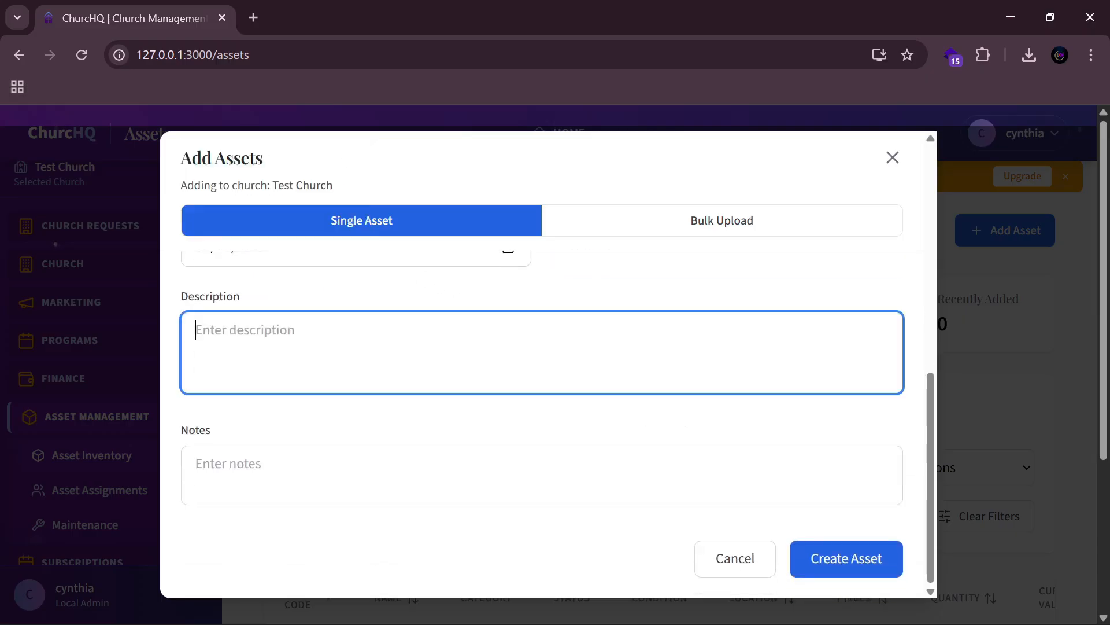
{"action": "type", "text": "Te"}
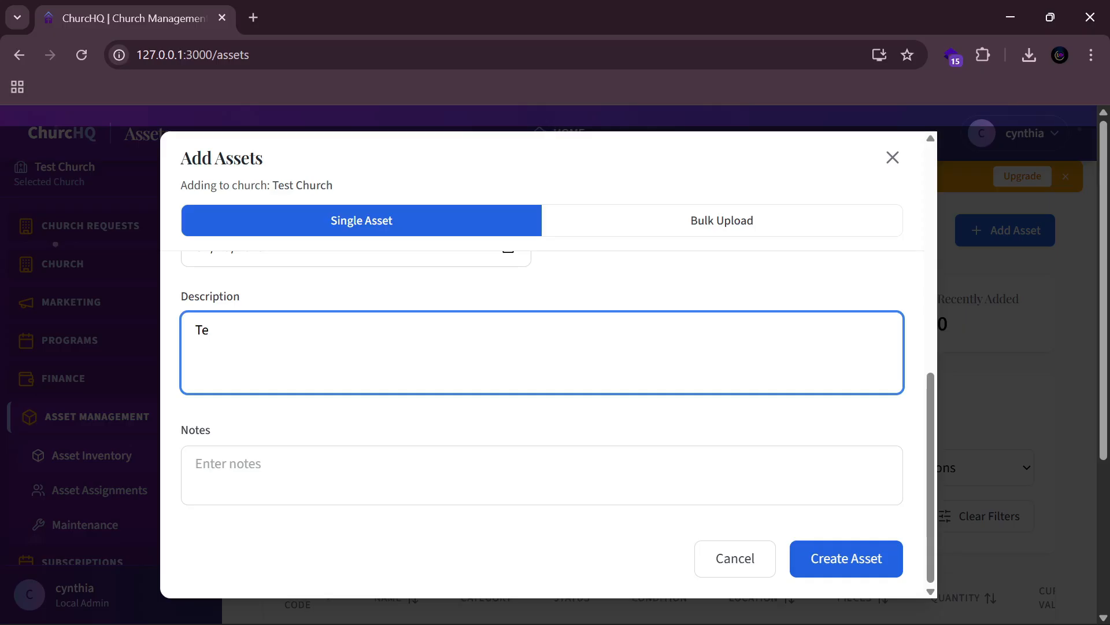
{"action": "type", "text": "st description"}
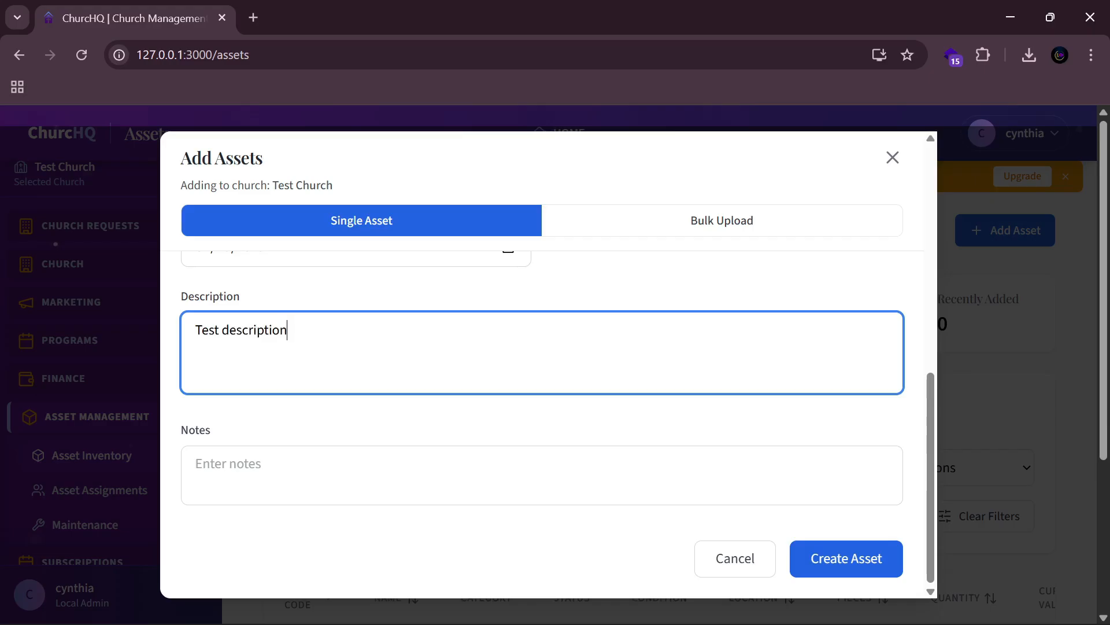
Step: Add the notes 'some notes' and create the Microphone asset
{"action": "left_click", "coordinate": [199, 464]}
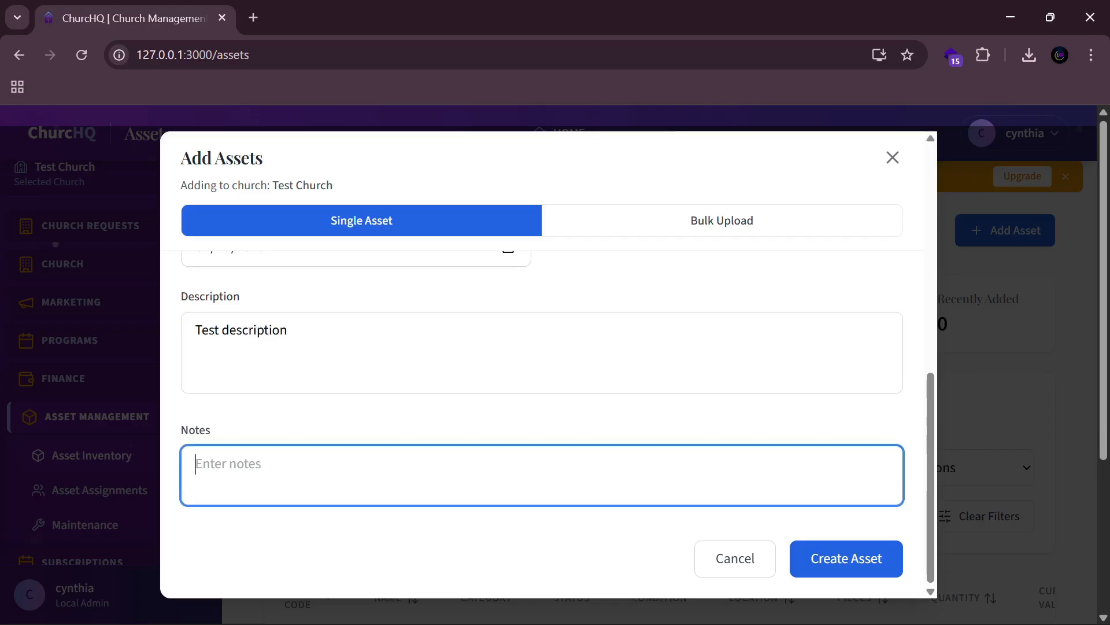
{"action": "type", "text": "no"}
{"action": "key", "text": "BackSpace"}
{"action": "type", "text": "some notes"}
{"action": "left_click", "coordinate": [850, 556]}
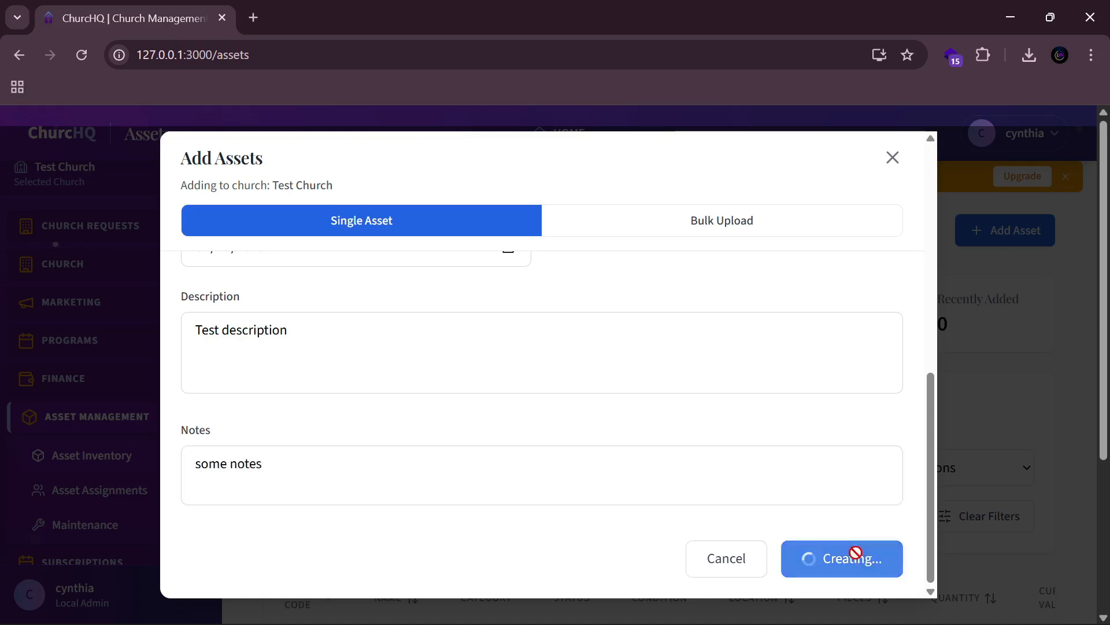
{"action": "scroll", "coordinate": [684, 478], "scroll_direction": "down", "scroll_amount": 4}
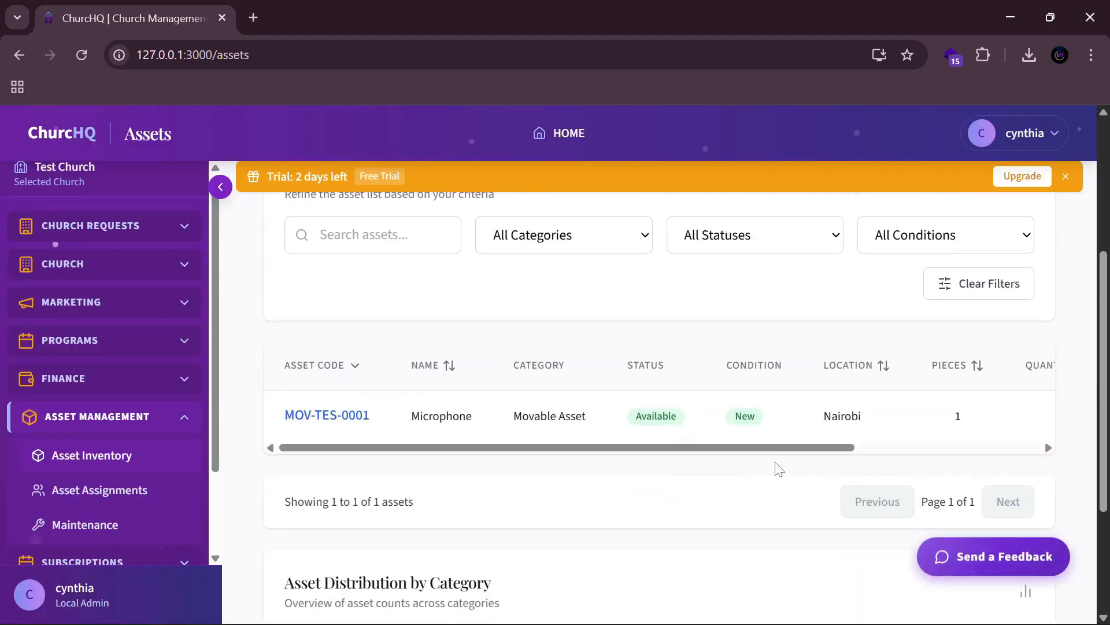
{"action": "left_click_drag", "start_coordinate": [781, 450], "coordinate": [1046, 449]}
{"action": "left_click", "coordinate": [1025, 413]}
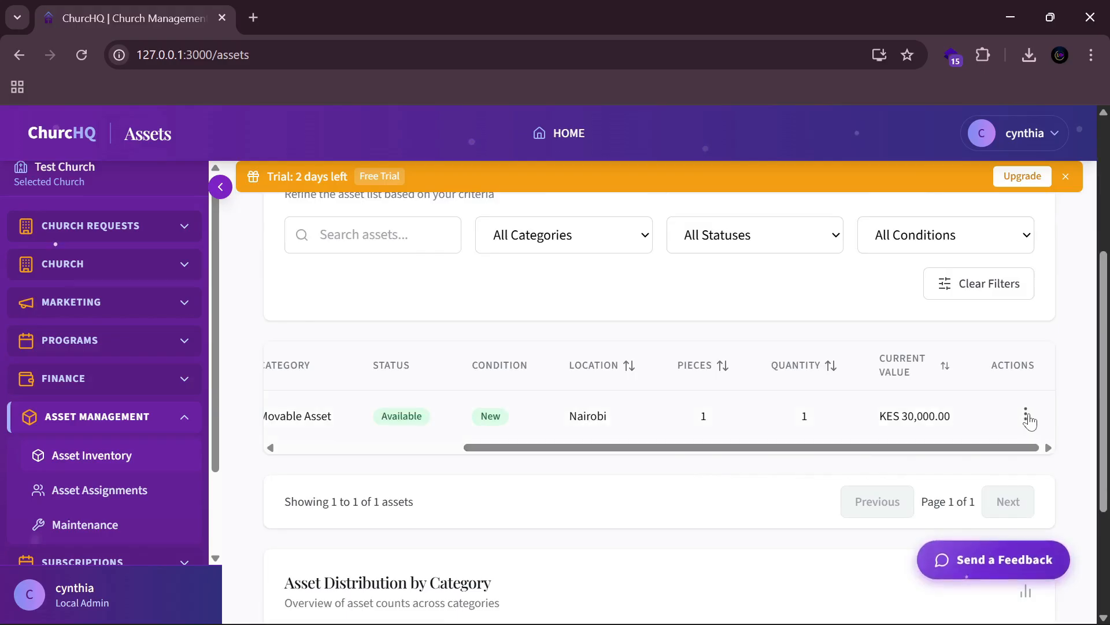
{"action": "scroll", "coordinate": [983, 405], "scroll_direction": "down", "scroll_amount": 1}
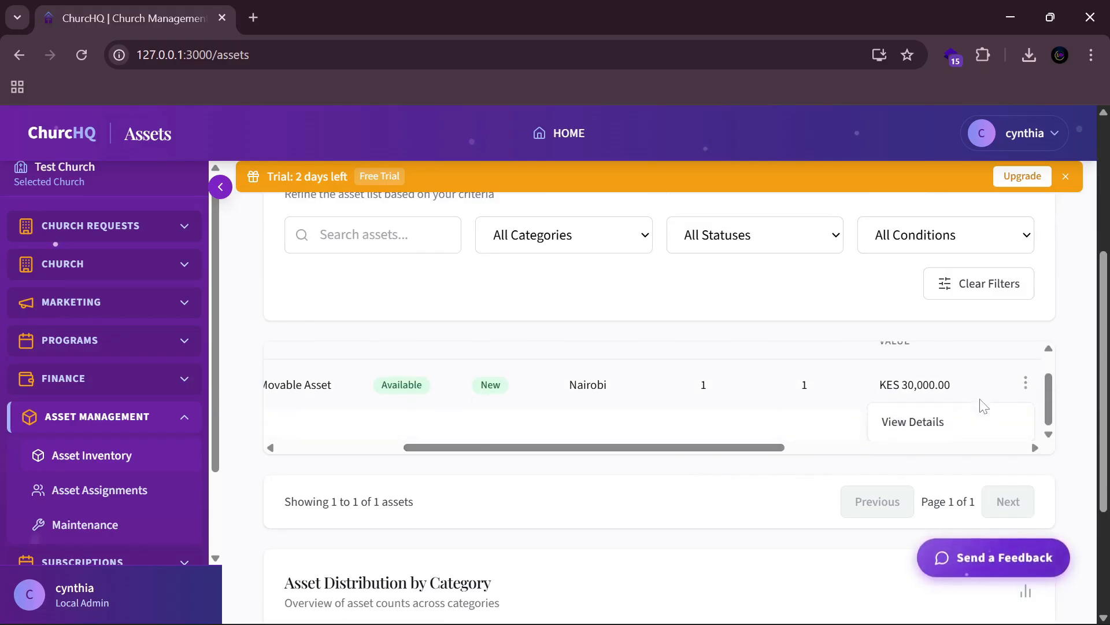
{"action": "left_click", "coordinate": [948, 418]}
{"action": "left_click", "coordinate": [1025, 413]}
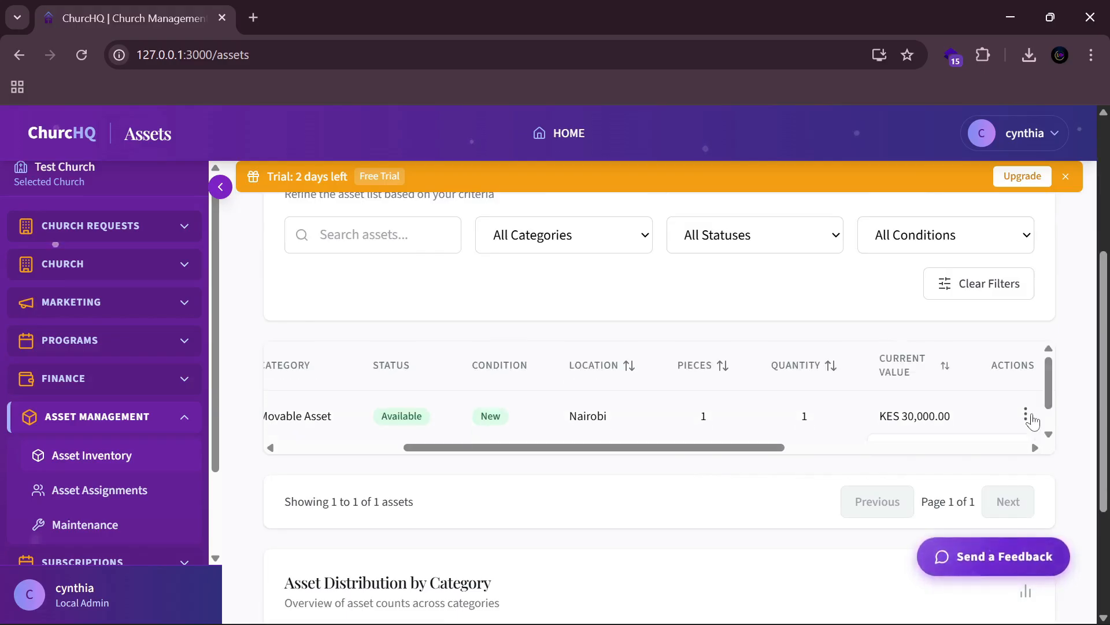
{"action": "scroll", "coordinate": [989, 412], "scroll_direction": "down", "scroll_amount": 1}
{"action": "left_click", "coordinate": [935, 426]}
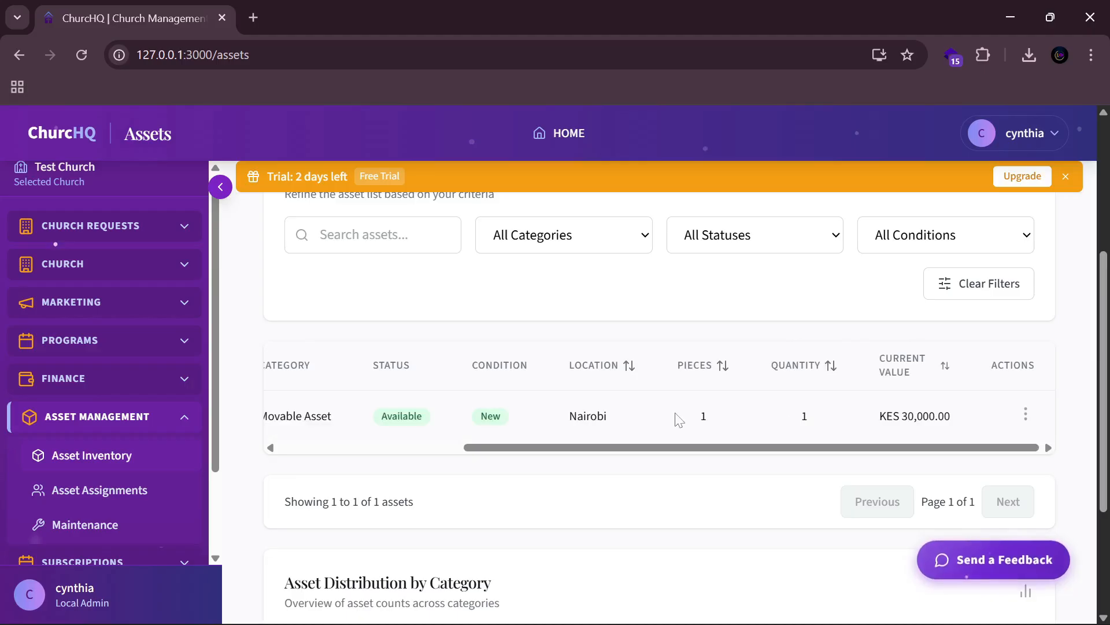
{"action": "scroll", "coordinate": [653, 428], "scroll_direction": "up", "scroll_amount": 3}
{"action": "scroll", "coordinate": [647, 440], "scroll_direction": "down", "scroll_amount": 3}
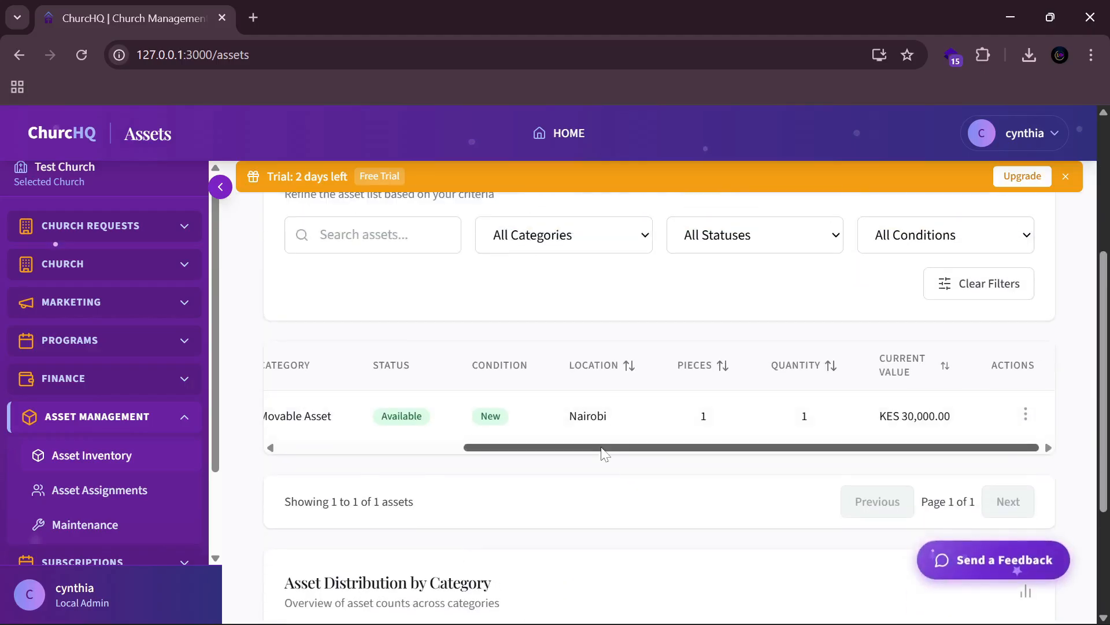
{"action": "left_click_drag", "start_coordinate": [600, 449], "coordinate": [384, 470]}
{"action": "scroll", "coordinate": [595, 436], "scroll_direction": "down", "scroll_amount": 1}
{"action": "scroll", "coordinate": [595, 436], "scroll_direction": "up", "scroll_amount": 5}
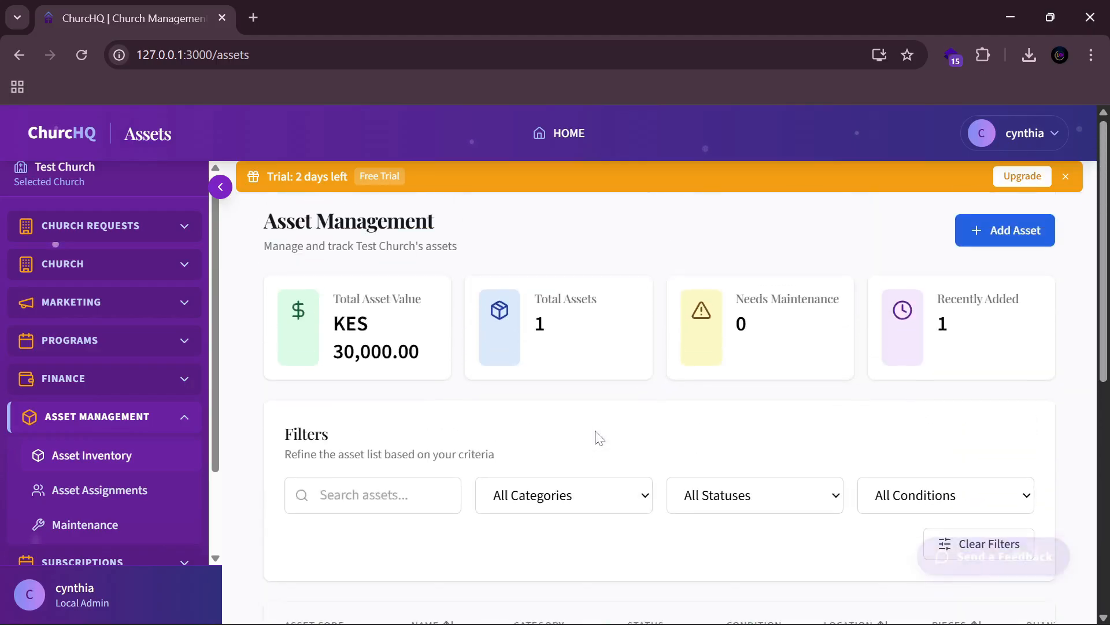
{"action": "scroll", "coordinate": [598, 435], "scroll_direction": "down", "scroll_amount": 6}
{"action": "scroll", "coordinate": [598, 436], "scroll_direction": "up", "scroll_amount": 3}
{"action": "scroll", "coordinate": [580, 436], "scroll_direction": "down", "scroll_amount": 5}
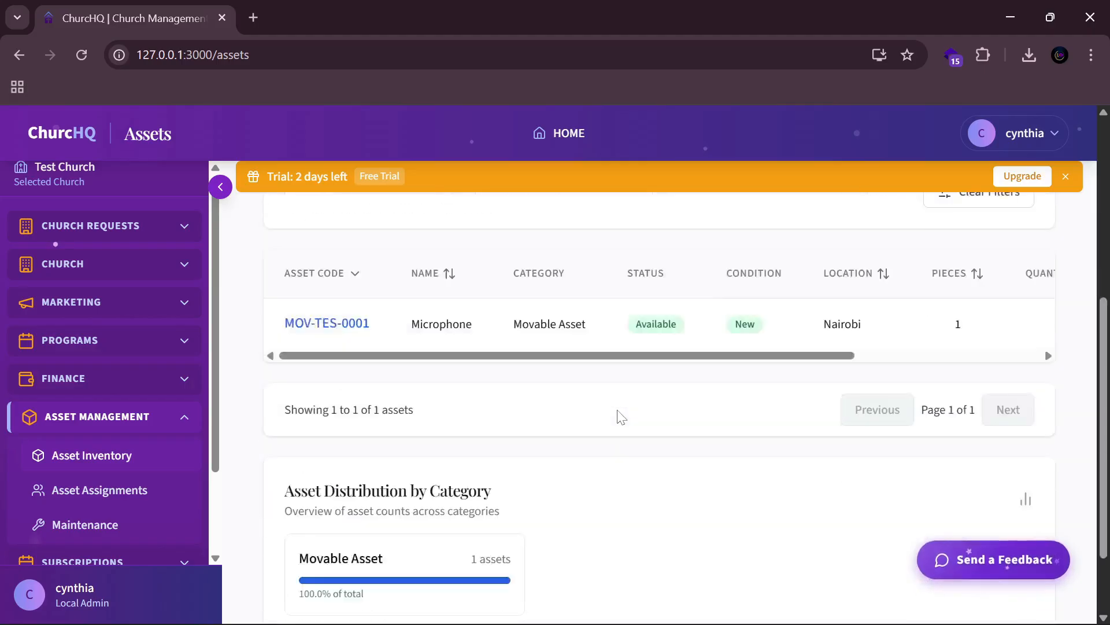
{"action": "scroll", "coordinate": [783, 397], "scroll_direction": "up", "scroll_amount": 6}
{"action": "scroll", "coordinate": [870, 361], "scroll_direction": "up", "scroll_amount": 1}
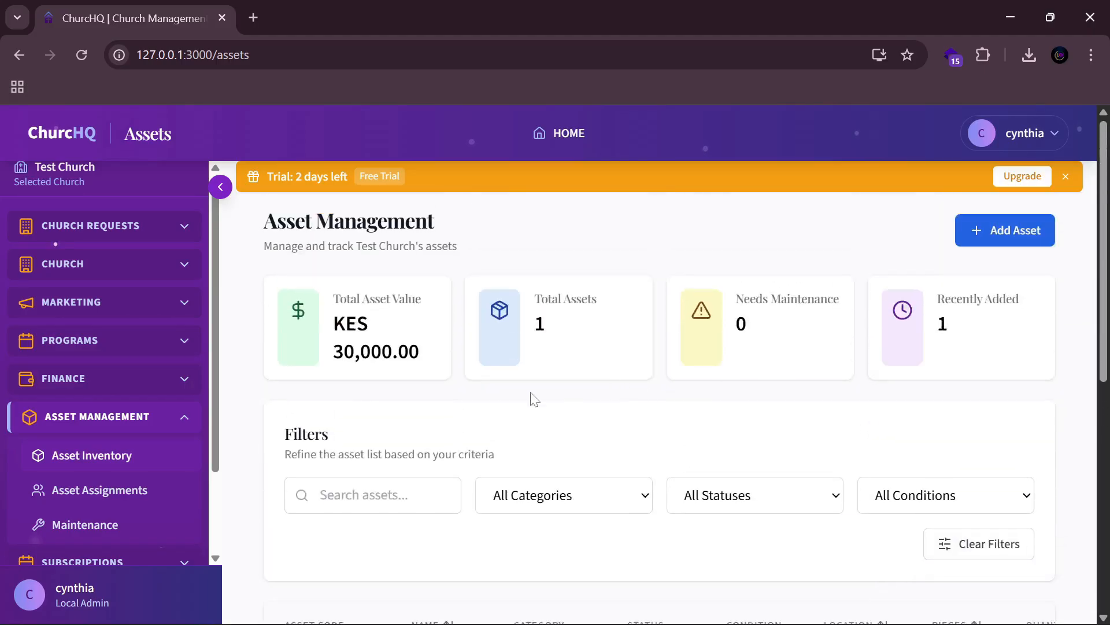
Step: Go to the empty Asset Assignments list and start a New Assignment
{"action": "left_click", "coordinate": [86, 491]}
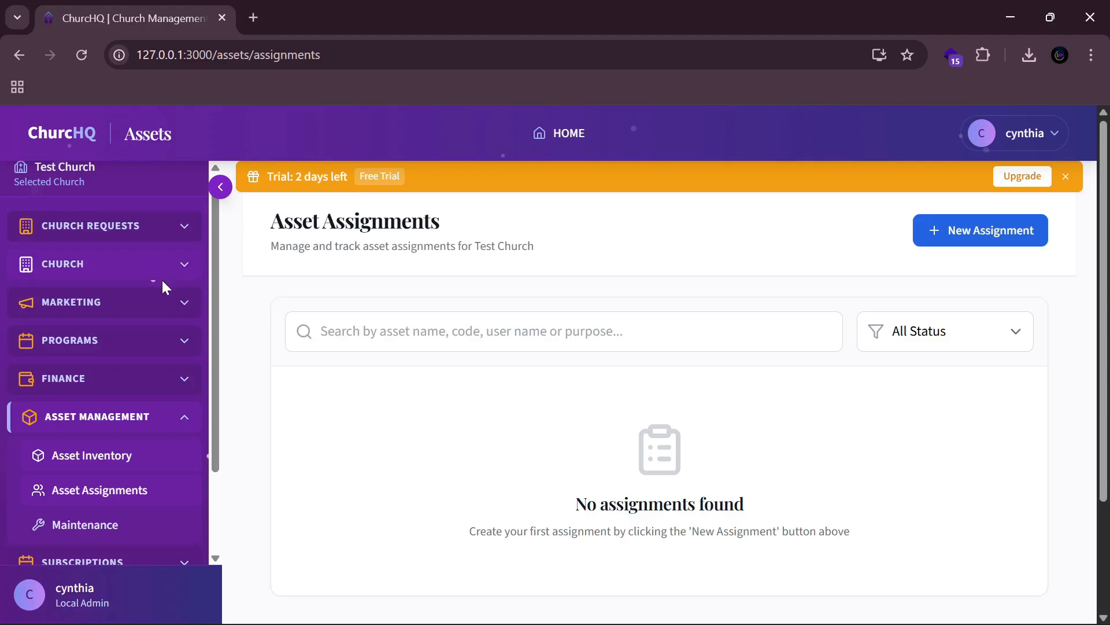
{"action": "left_click", "coordinate": [967, 230]}
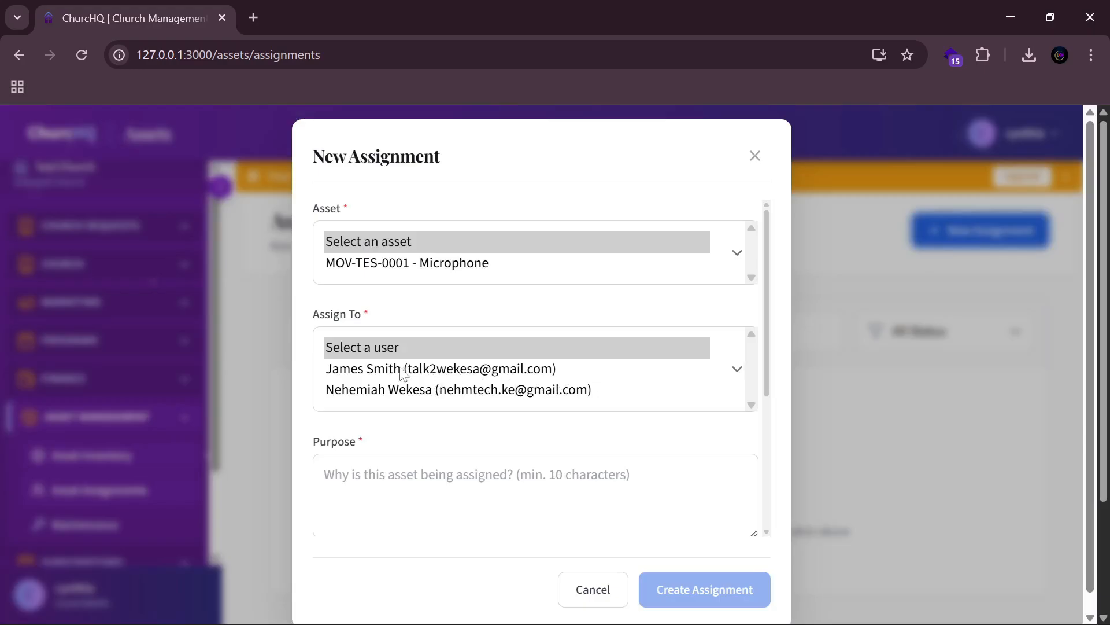
Step: Assign MOV-TES-0001 - Microphone to the first listed user with purpose 'To maintain and manage'
{"action": "left_click", "coordinate": [373, 373]}
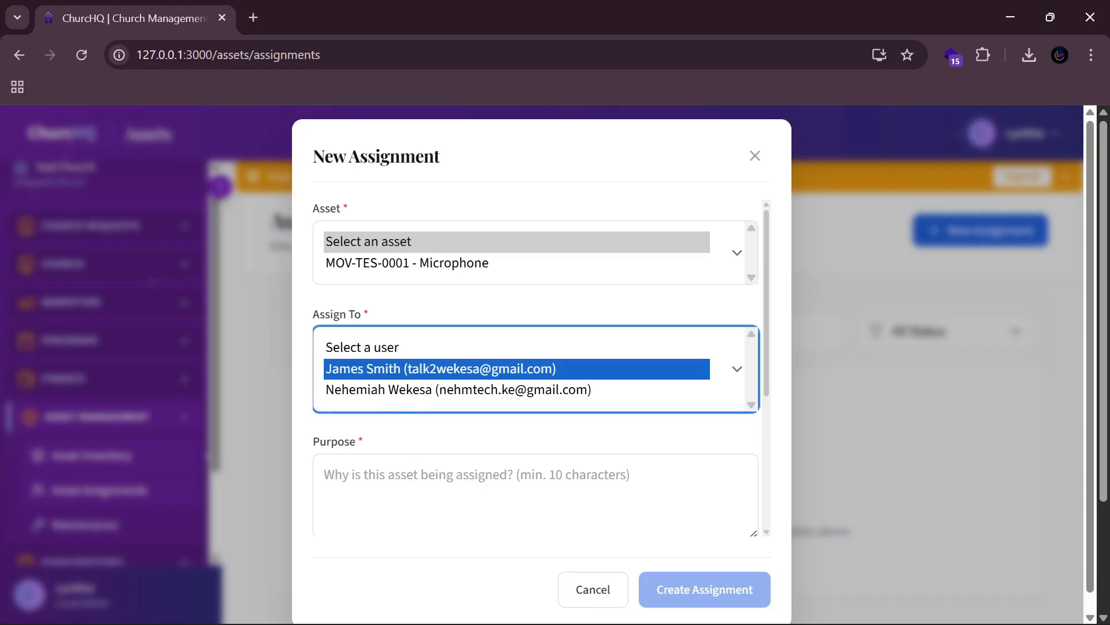
{"action": "left_click", "coordinate": [460, 270]}
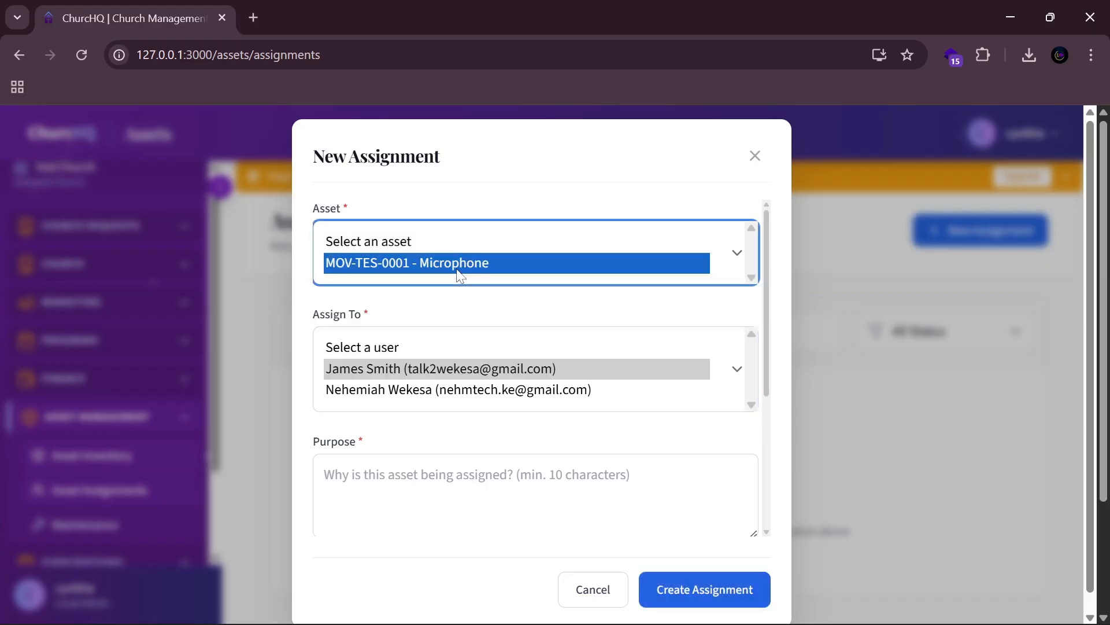
{"action": "left_click", "coordinate": [463, 489]}
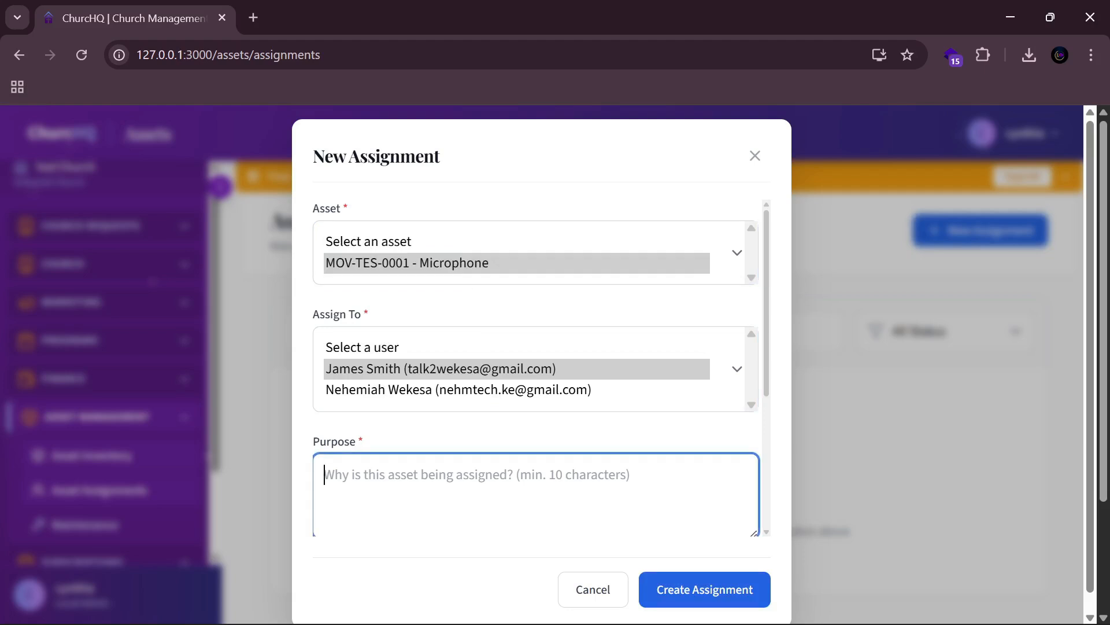
{"action": "type", "text": "To main"}
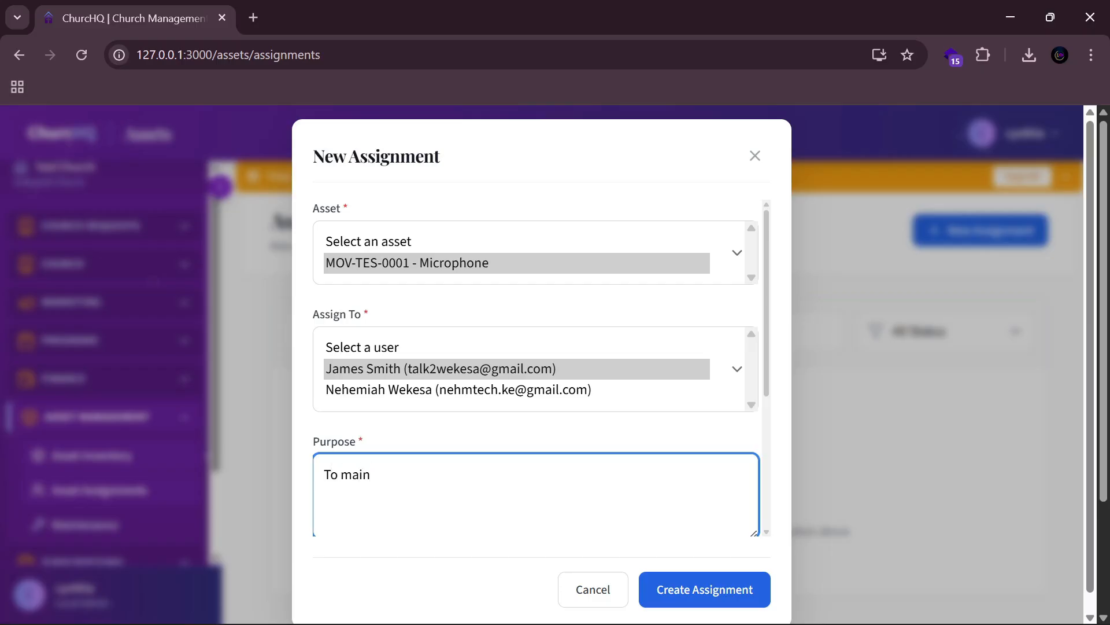
{"action": "type", "text": "tain and manage"}
{"action": "scroll", "coordinate": [584, 419], "scroll_direction": "down", "scroll_amount": 4}
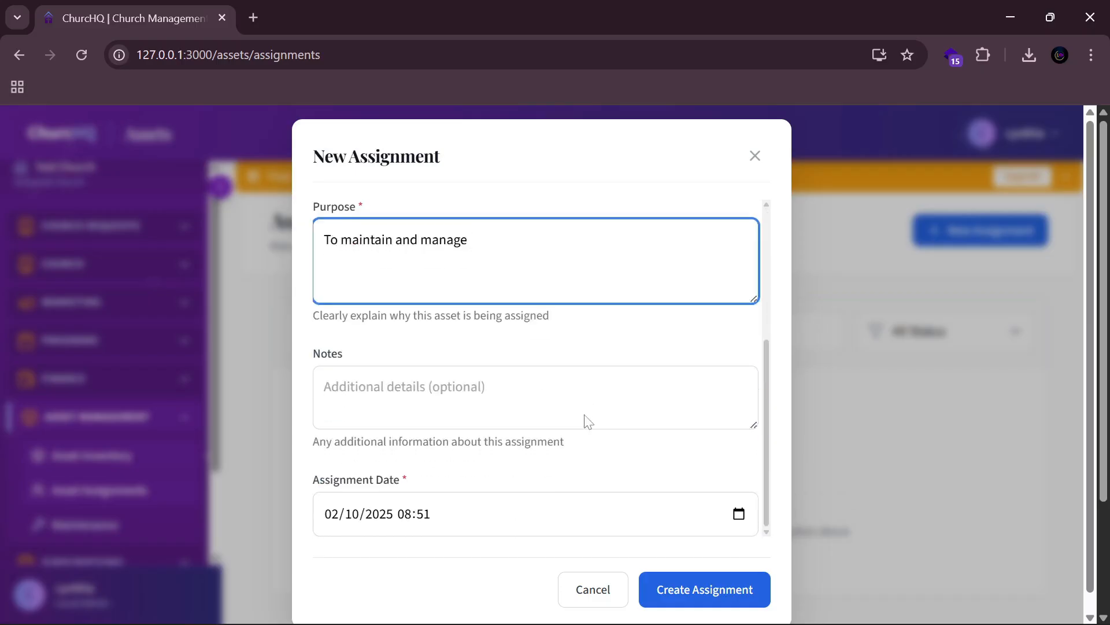
{"action": "key", "text": "Tab"}
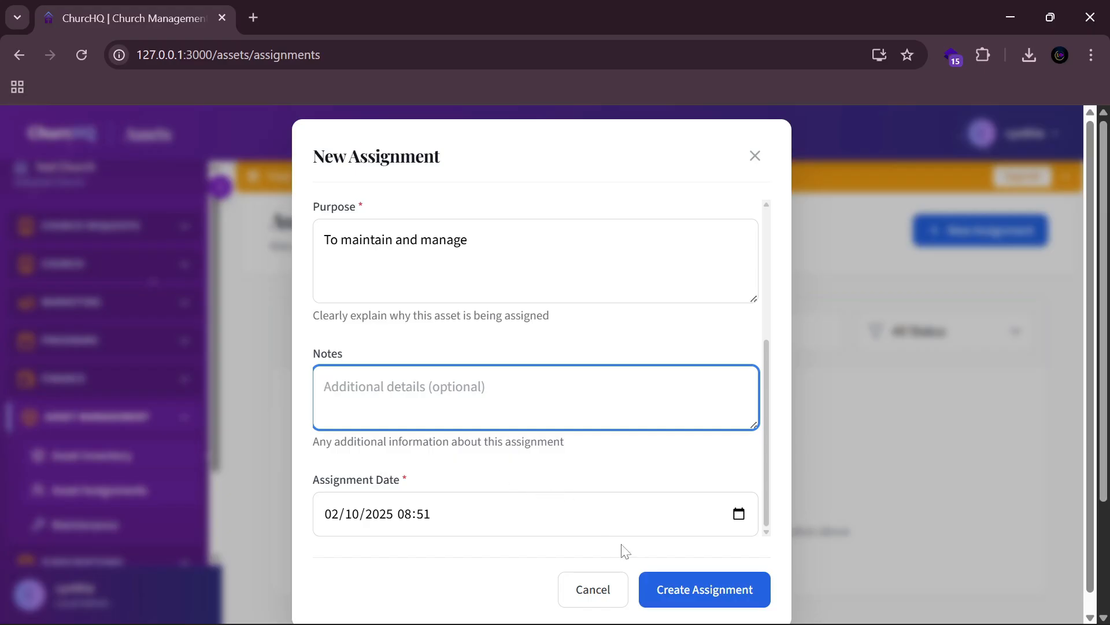
{"action": "left_click", "coordinate": [700, 603]}
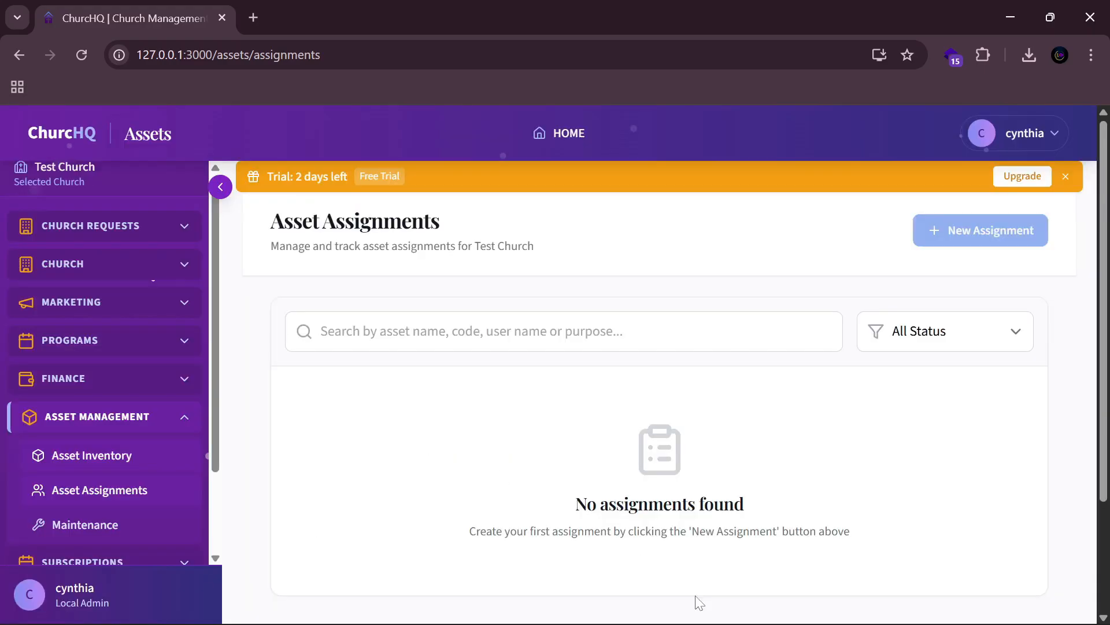
Step: Check the active Microphone assignment row, then go to Maintenance Records
{"action": "left_click_drag", "start_coordinate": [733, 480], "coordinate": [929, 483]}
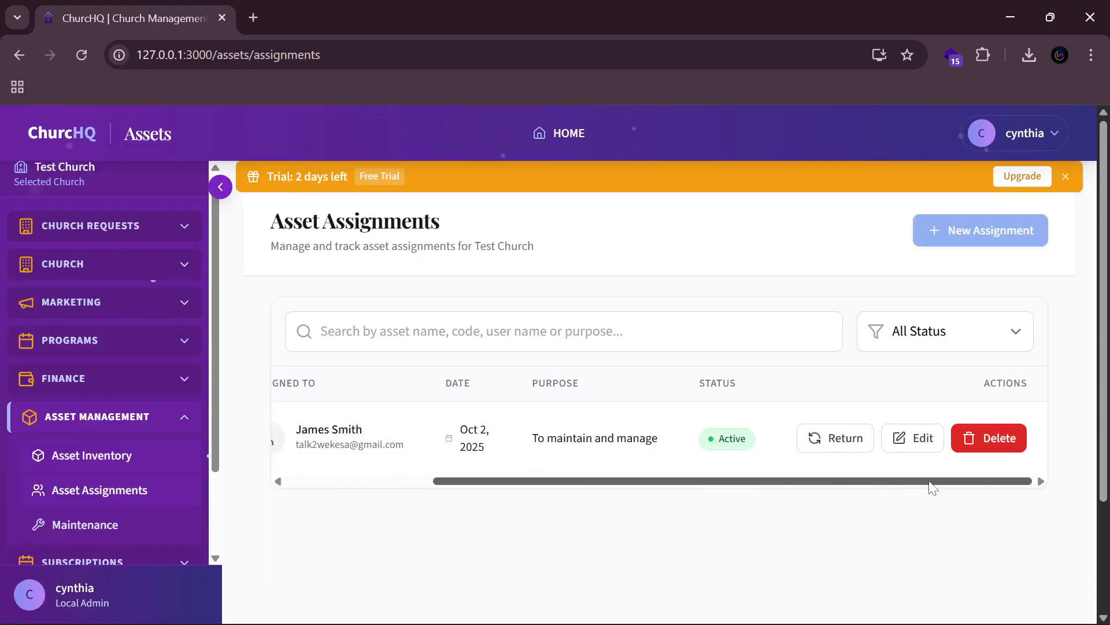
{"action": "left_click_drag", "start_coordinate": [818, 483], "coordinate": [378, 486]}
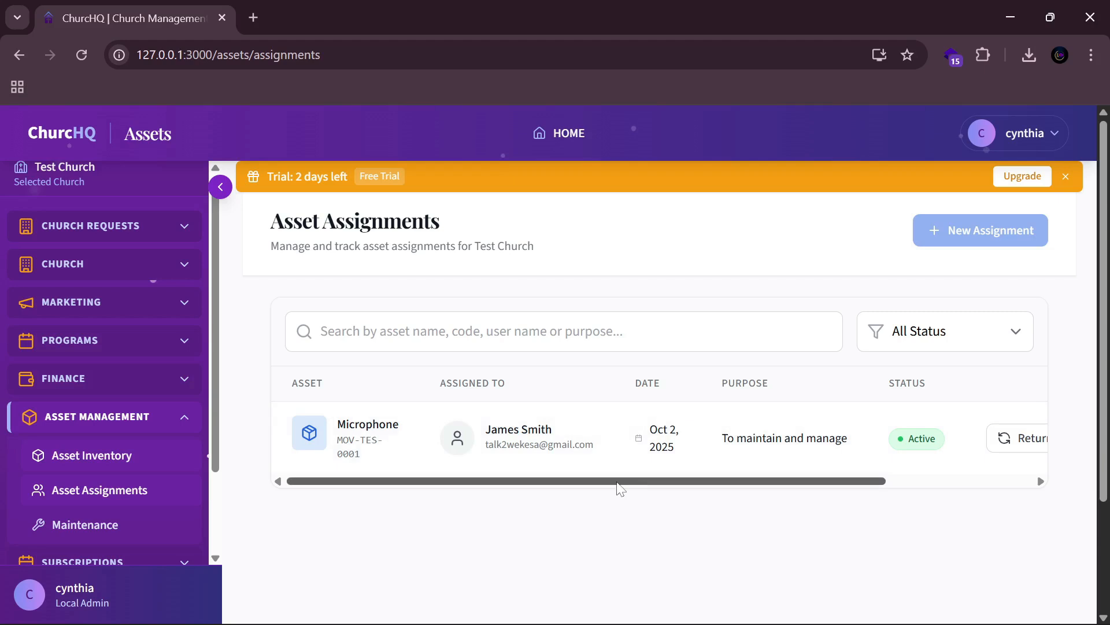
{"action": "left_click_drag", "start_coordinate": [618, 489], "coordinate": [540, 491]}
{"action": "scroll", "coordinate": [119, 488], "scroll_direction": "down", "scroll_amount": 2}
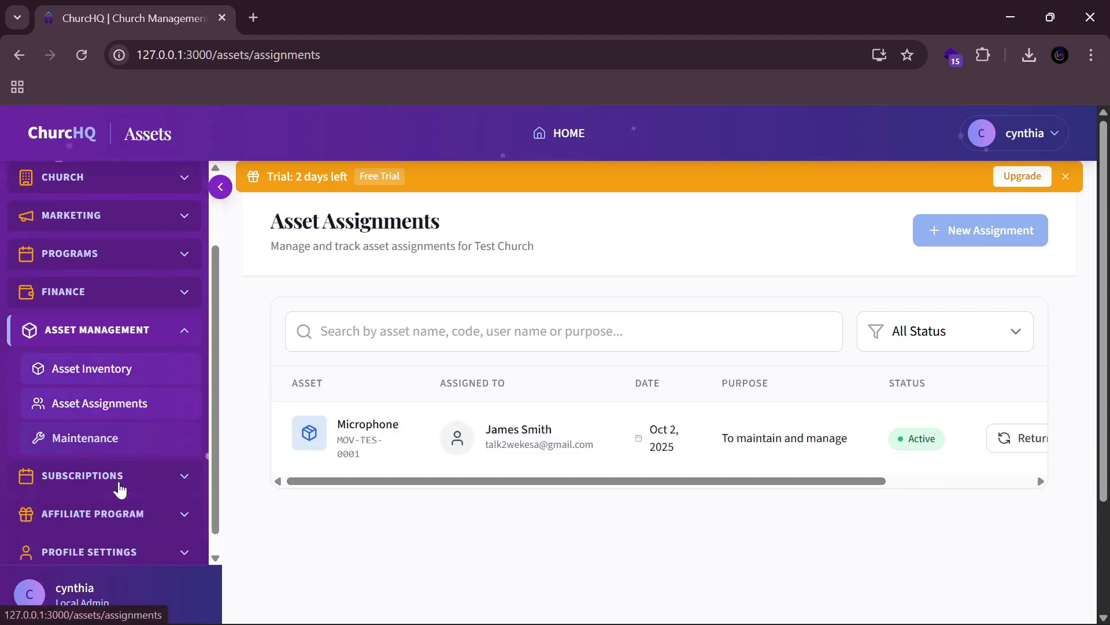
{"action": "left_click", "coordinate": [108, 445]}
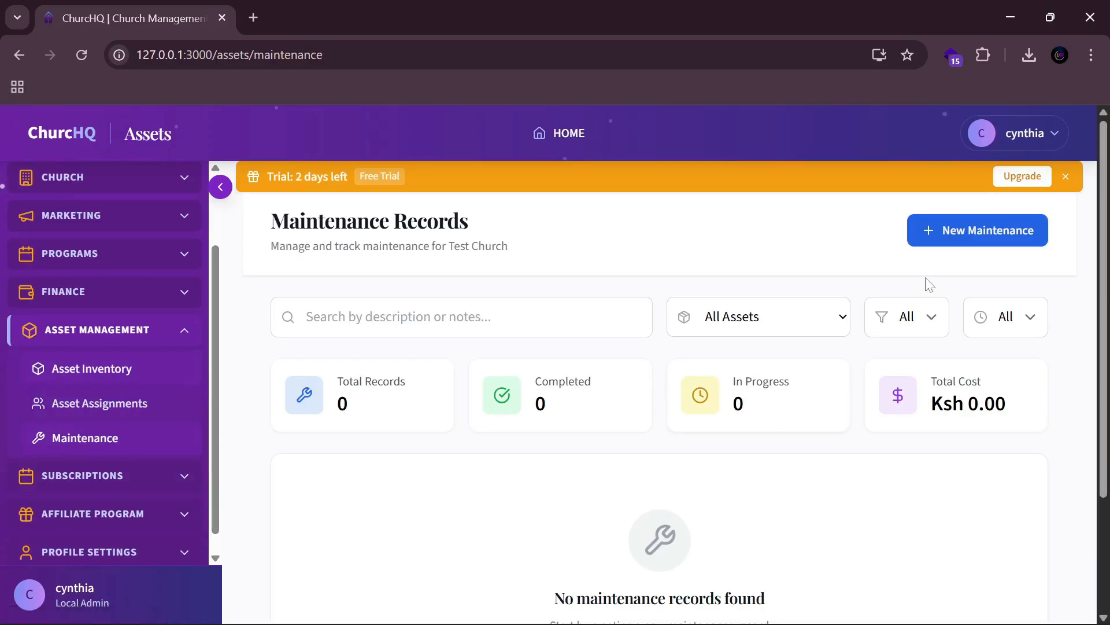
Step: Begin a new maintenance record for MOV-TES-0001 - Microphone, type Preventive, assigned to the first user
{"action": "left_click", "coordinate": [966, 240]}
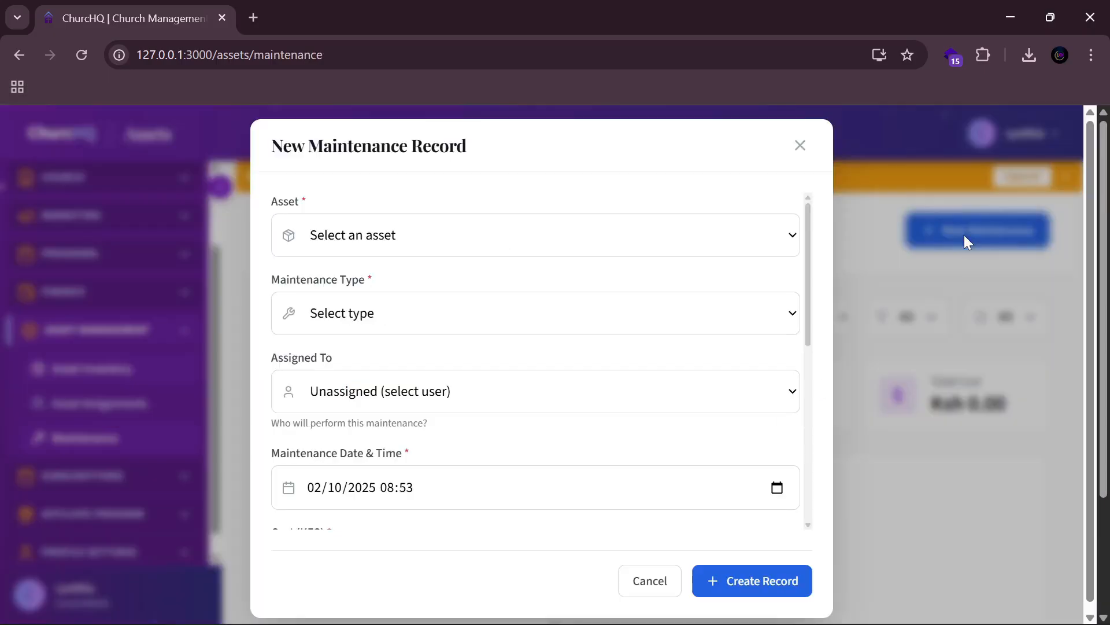
{"action": "left_click", "coordinate": [498, 235]}
{"action": "left_click", "coordinate": [463, 296]}
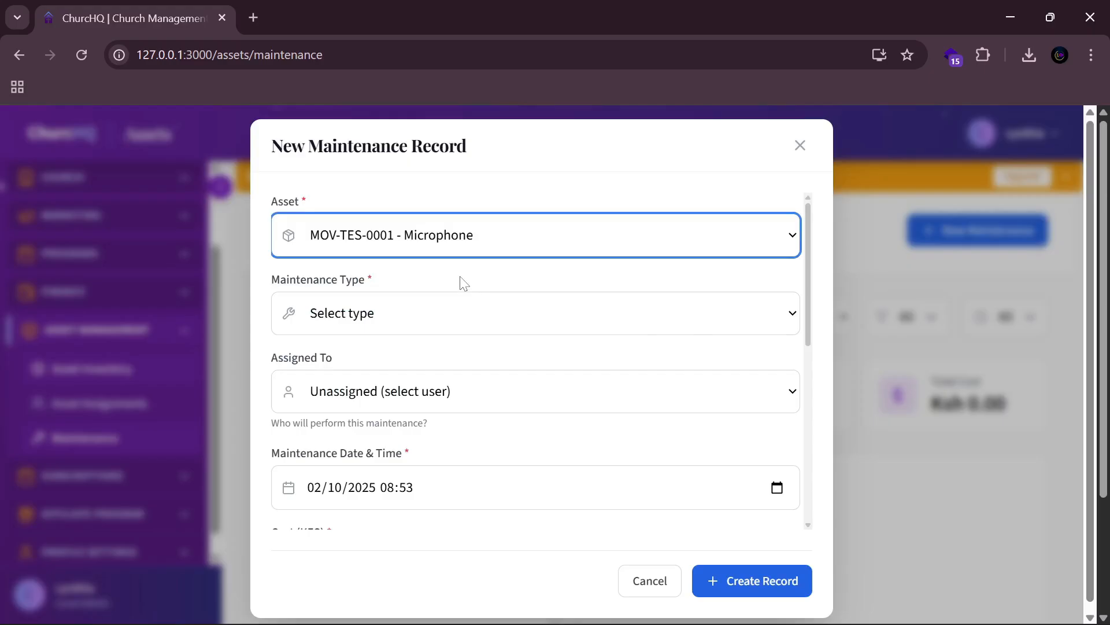
{"action": "left_click", "coordinate": [403, 311]}
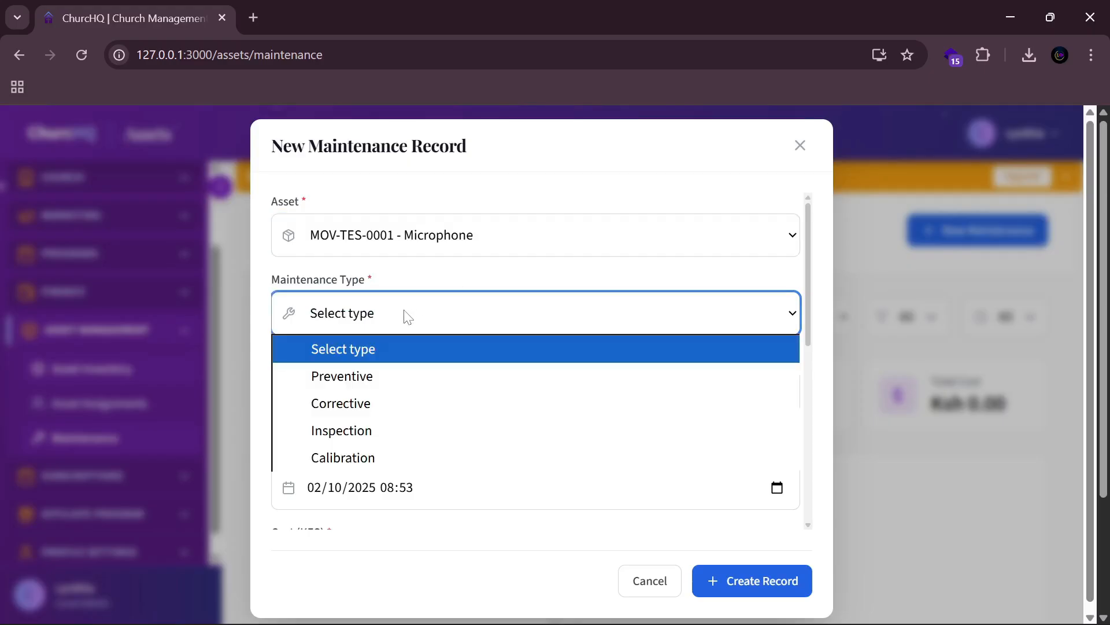
{"action": "left_click", "coordinate": [367, 375]}
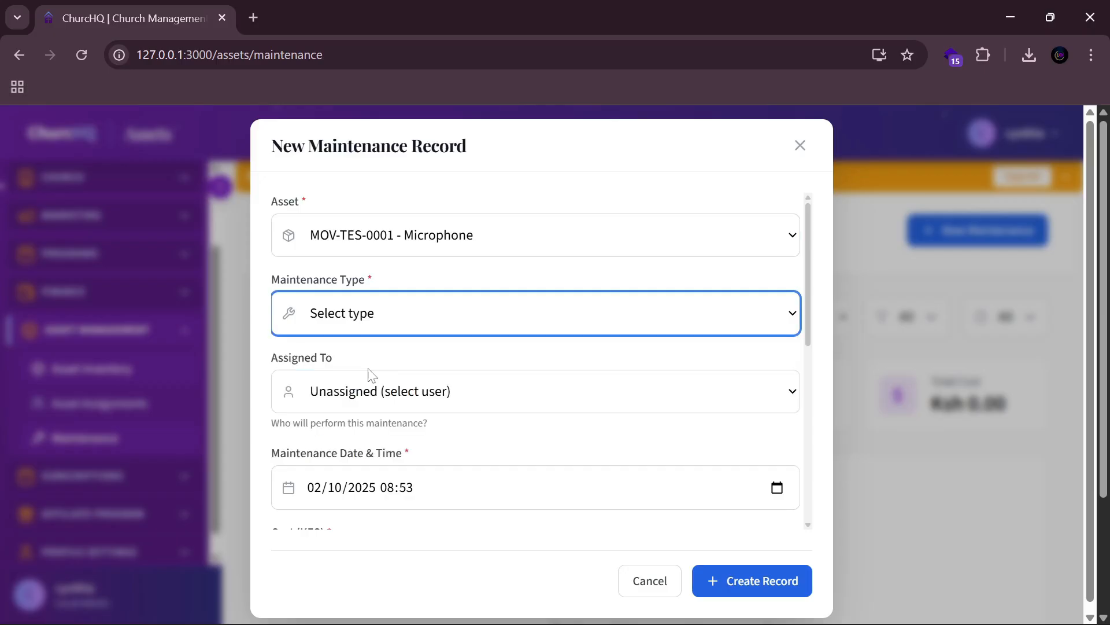
{"action": "left_click", "coordinate": [446, 393]}
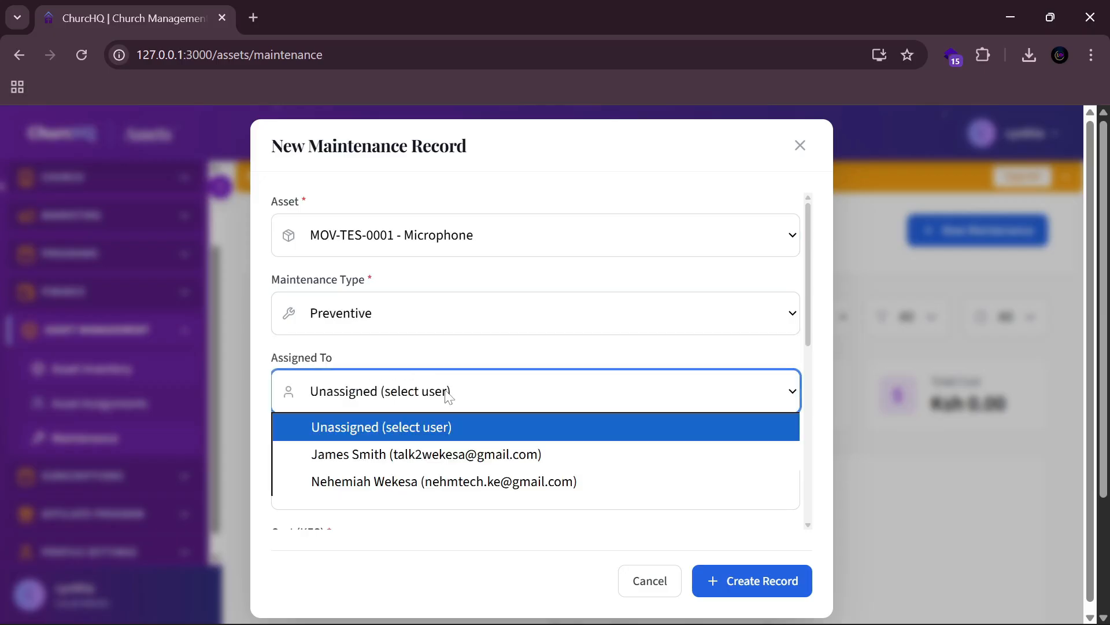
{"action": "left_click", "coordinate": [447, 446]}
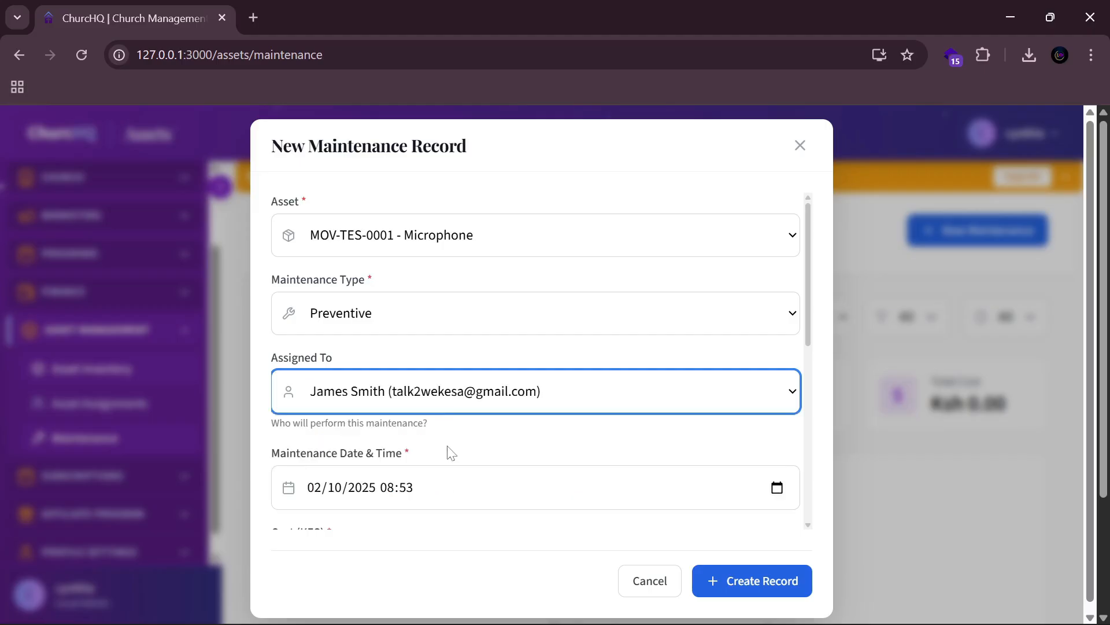
{"action": "scroll", "coordinate": [463, 428], "scroll_direction": "down", "scroll_amount": 3}
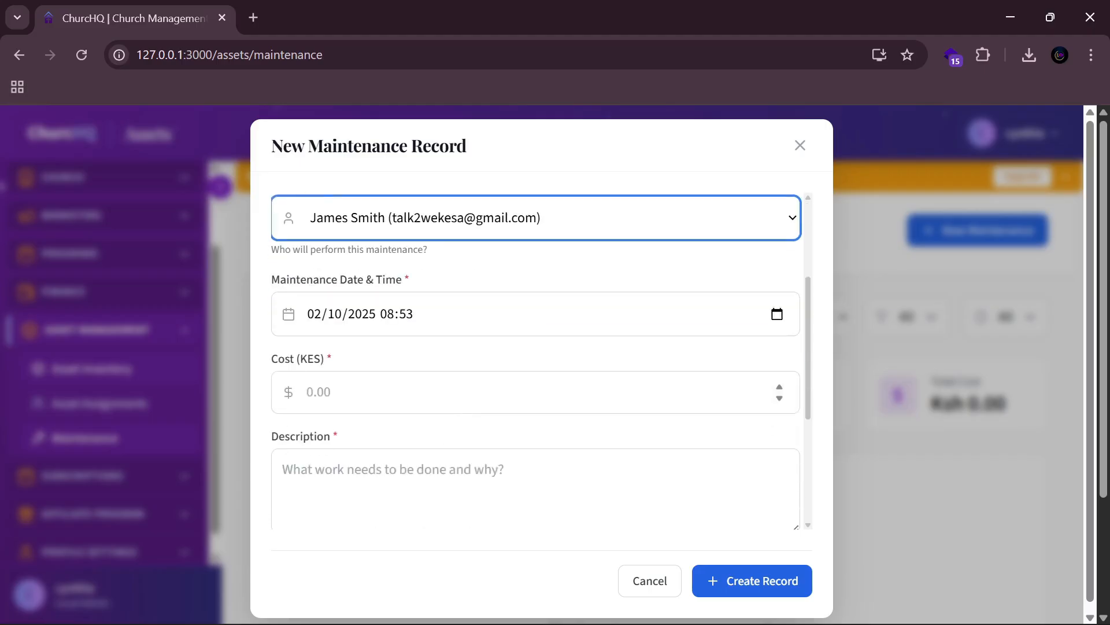
Step: Create the Ksh 500 record 'The microphone battery purchase' with next maintenance 9 October 2025
{"action": "left_click", "coordinate": [461, 393]}
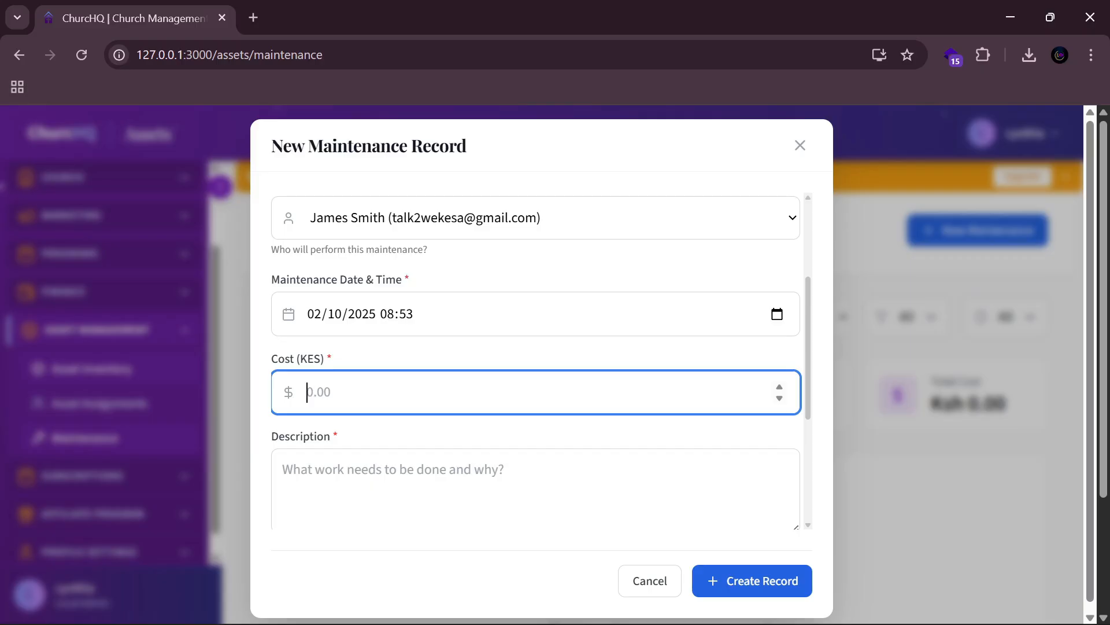
{"action": "type", "text": "500"}
{"action": "scroll", "coordinate": [363, 471], "scroll_direction": "down", "scroll_amount": 2}
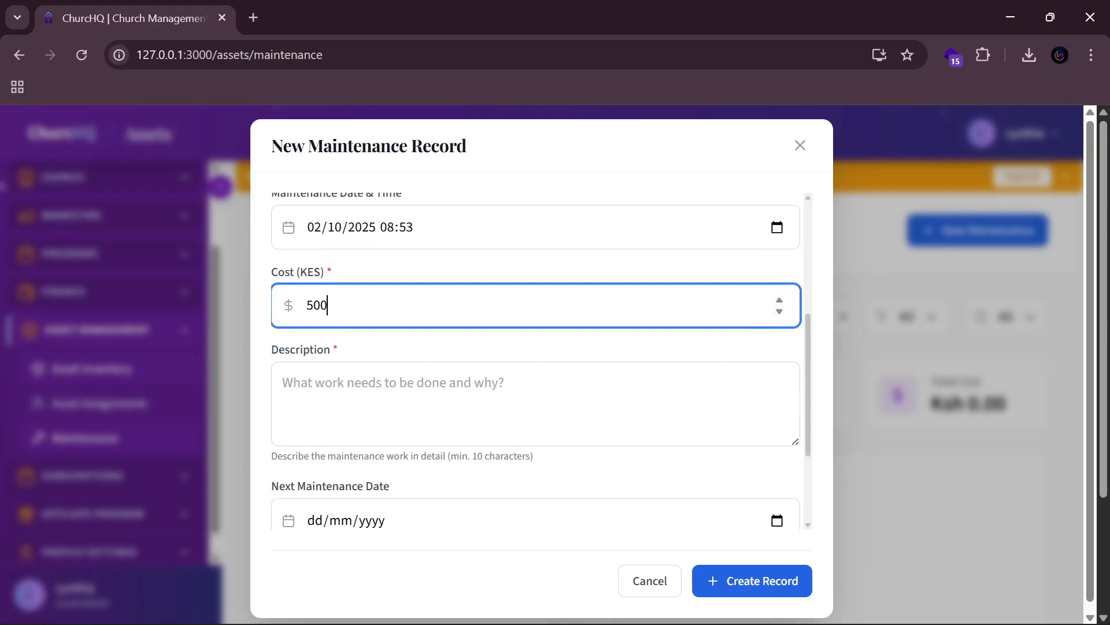
{"action": "key", "text": "Tab"}
{"action": "type", "text": "The"}
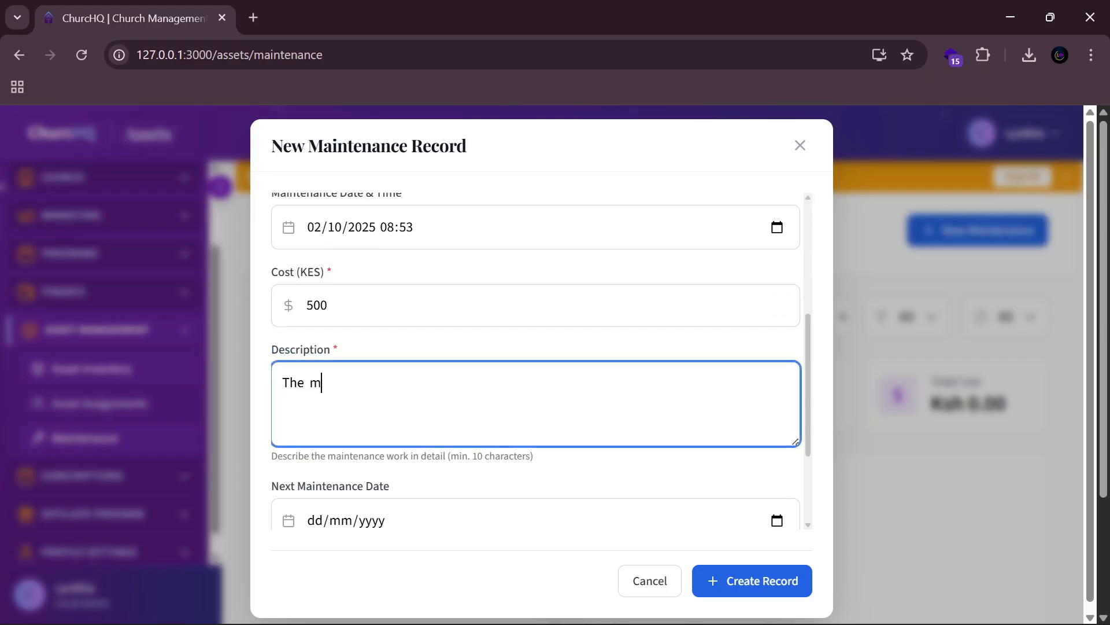
{"action": "type", "text": "  microphone battery "}
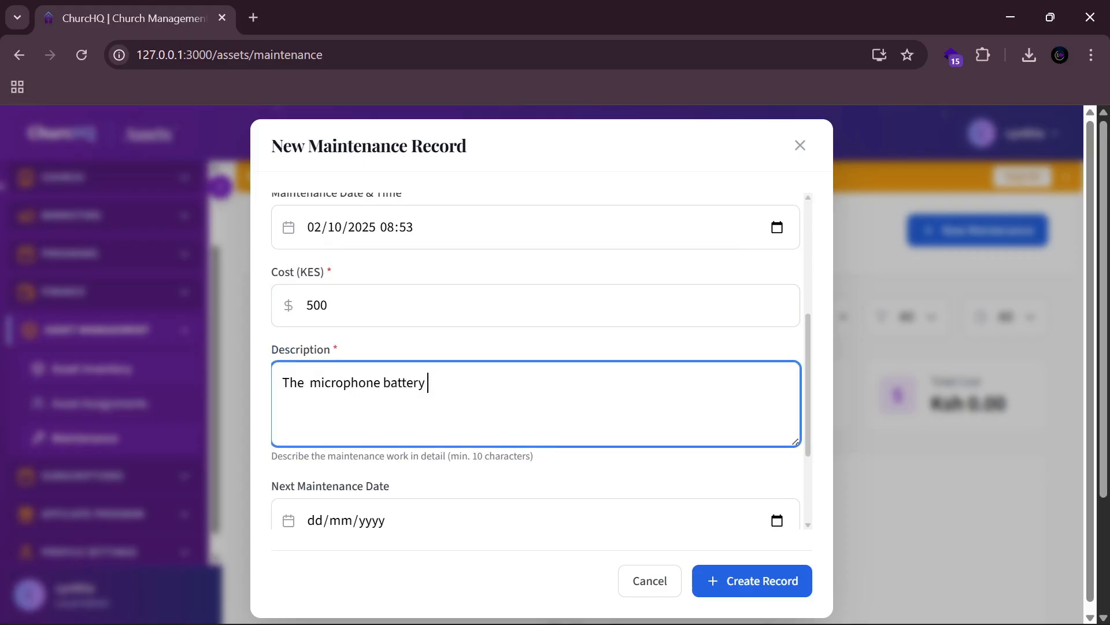
{"action": "type", "text": "po"}
{"action": "key", "text": "BackSpace"}
{"action": "key", "text": "BackSpace"}
{"action": "key", "text": "BackSpace"}
{"action": "type", "text": "urchase"}
{"action": "scroll", "coordinate": [503, 425], "scroll_direction": "down", "scroll_amount": 3}
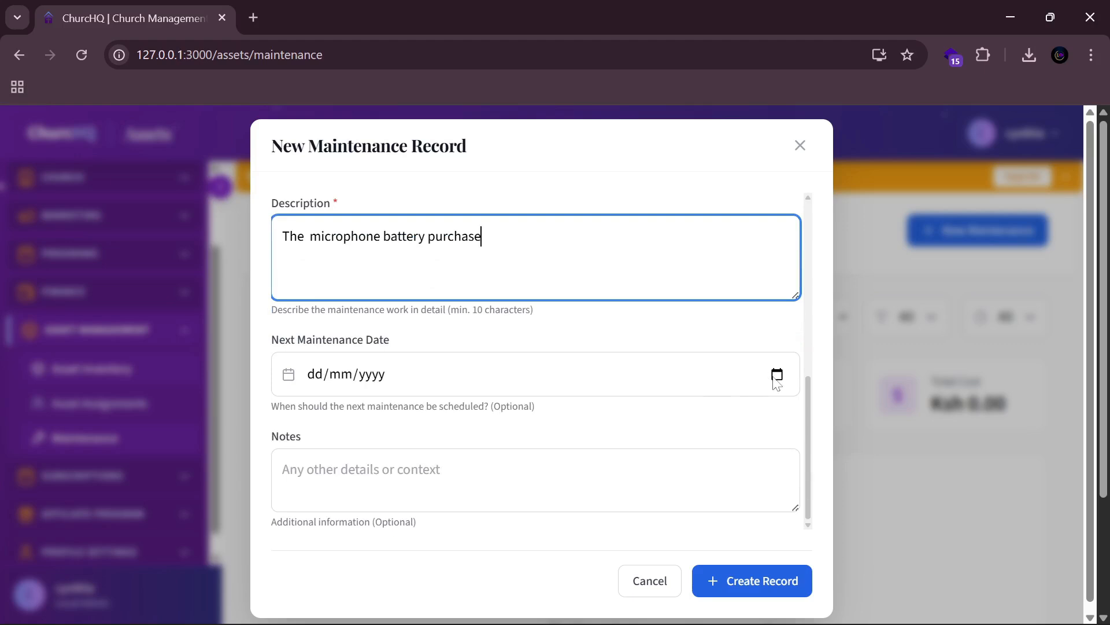
{"action": "left_click", "coordinate": [777, 375]}
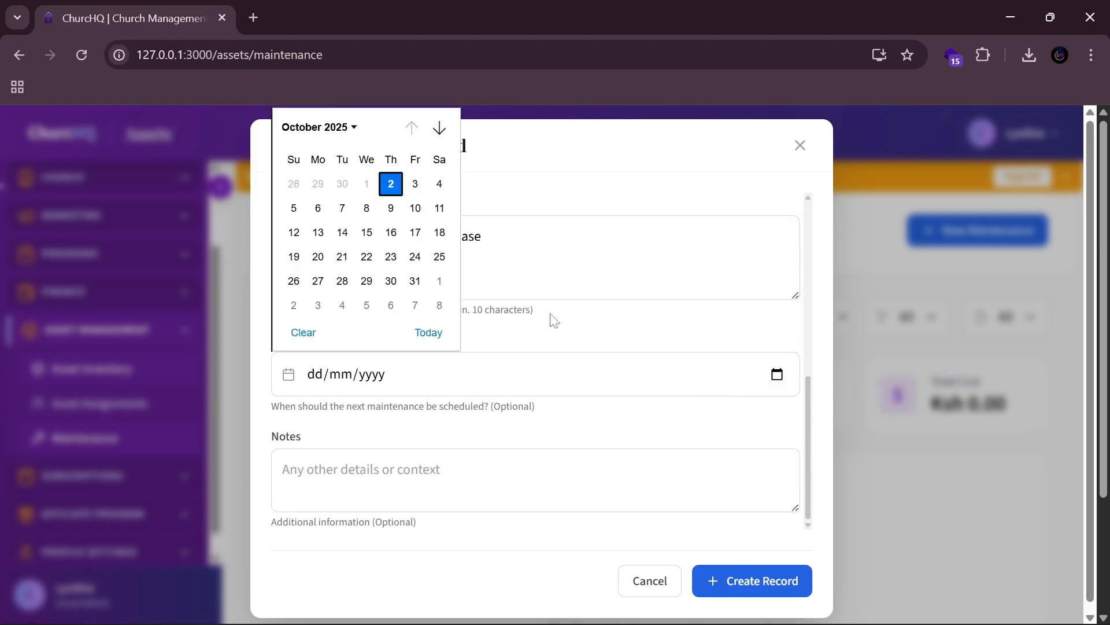
{"action": "left_click", "coordinate": [391, 208]}
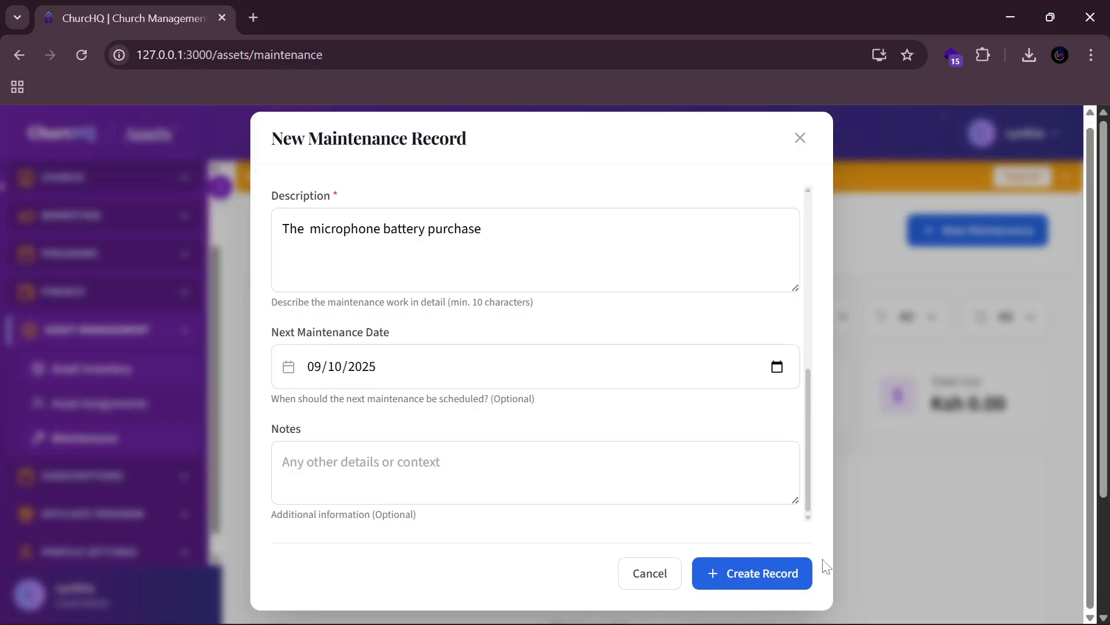
{"action": "left_click", "coordinate": [779, 584]}
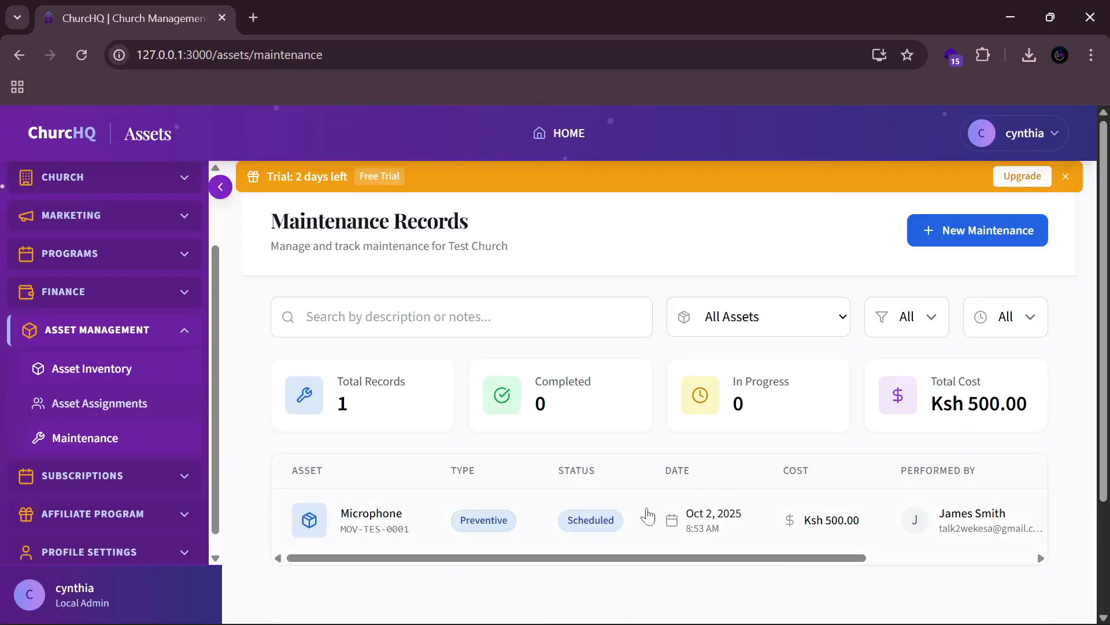
Step: Find the new Scheduled Microphone record in the table and begin completing it
{"action": "left_click_drag", "start_coordinate": [595, 558], "coordinate": [874, 556]}
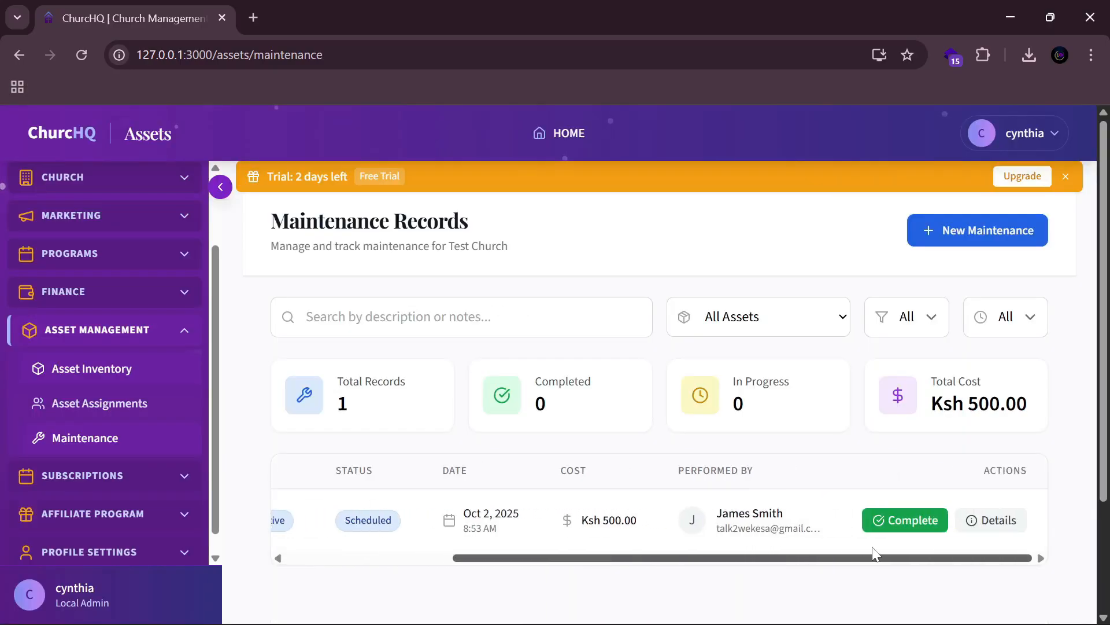
{"action": "left_click_drag", "start_coordinate": [511, 554], "coordinate": [392, 560]}
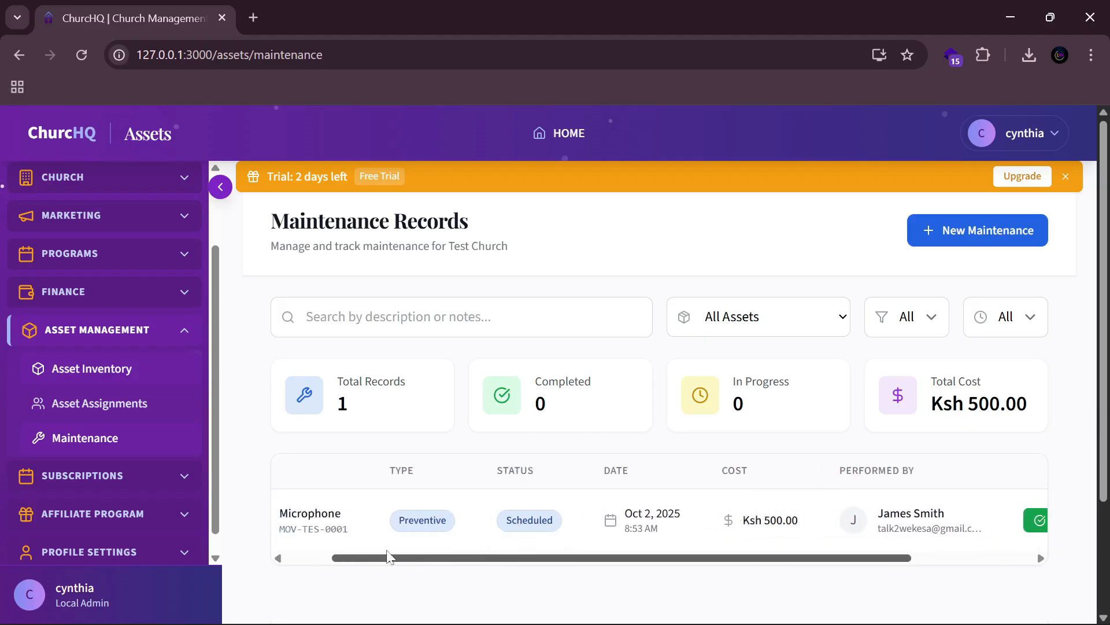
{"action": "left_click_drag", "start_coordinate": [813, 562], "coordinate": [967, 560]}
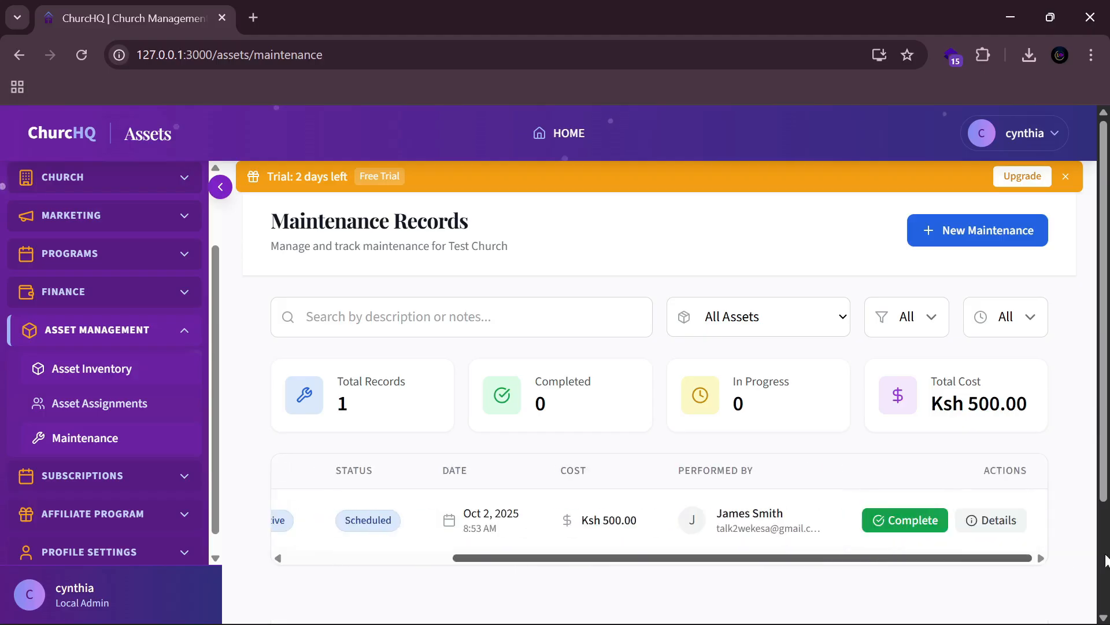
{"action": "left_click", "coordinate": [941, 519]}
Step: Choose Good as the Microphone's new asset condition in the Complete Maintenance form
{"action": "scroll", "coordinate": [453, 421], "scroll_direction": "down", "scroll_amount": 2}
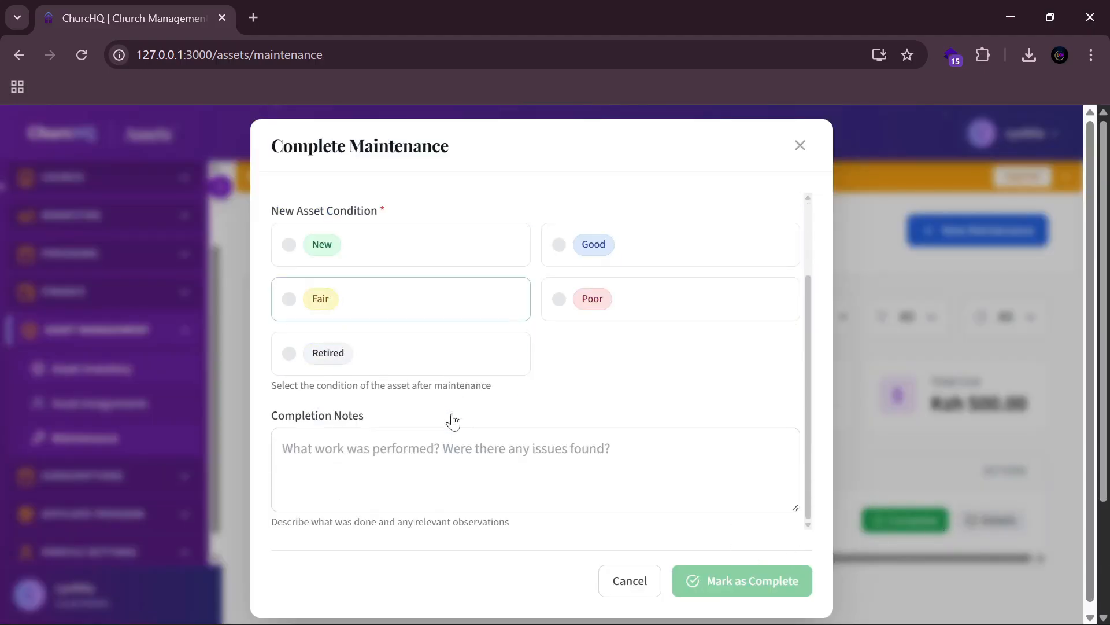
{"action": "scroll", "coordinate": [474, 401], "scroll_direction": "up", "scroll_amount": 2}
{"action": "scroll", "coordinate": [474, 401], "scroll_direction": "up", "scroll_amount": 1}
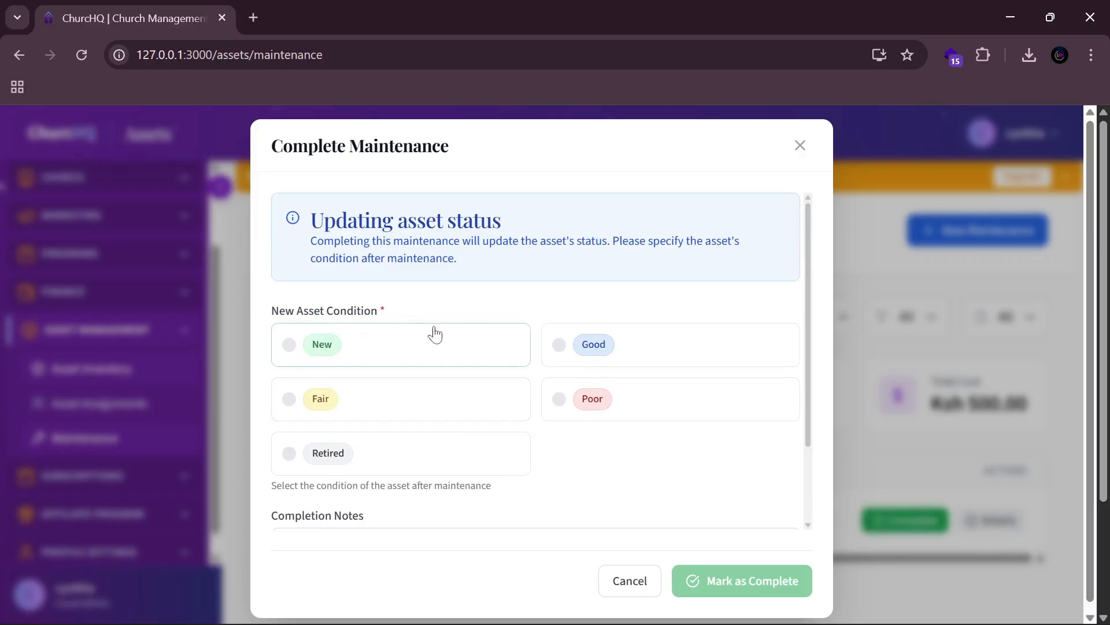
{"action": "left_click", "coordinate": [610, 347]}
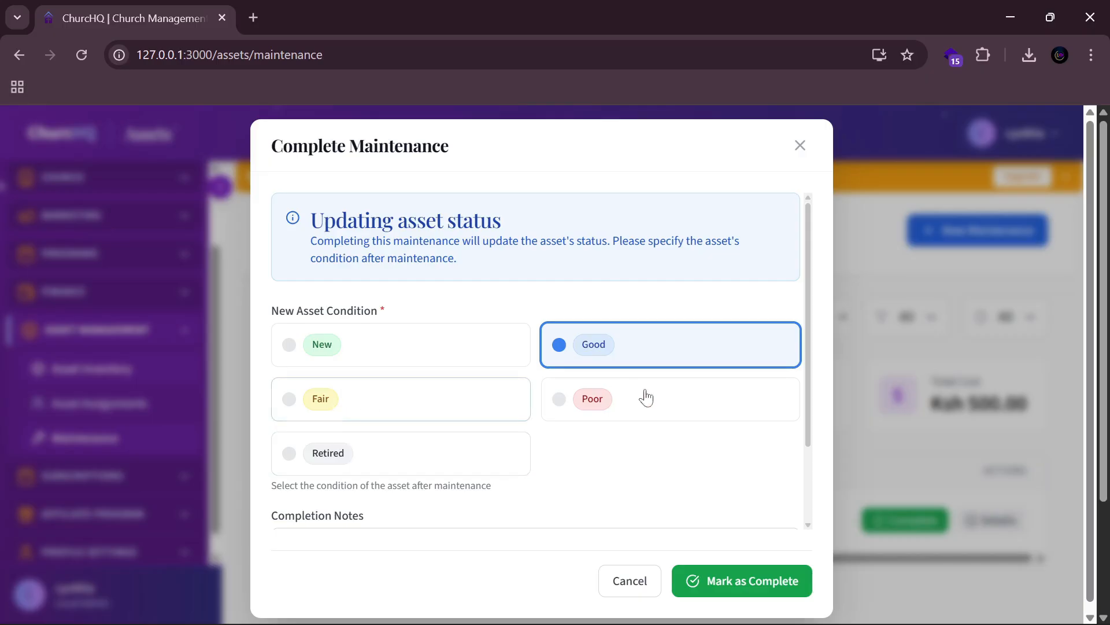
Step: Mark the maintenance complete, review and close its details, and collapse Asset Management in the sidebar
{"action": "left_click", "coordinate": [726, 577]}
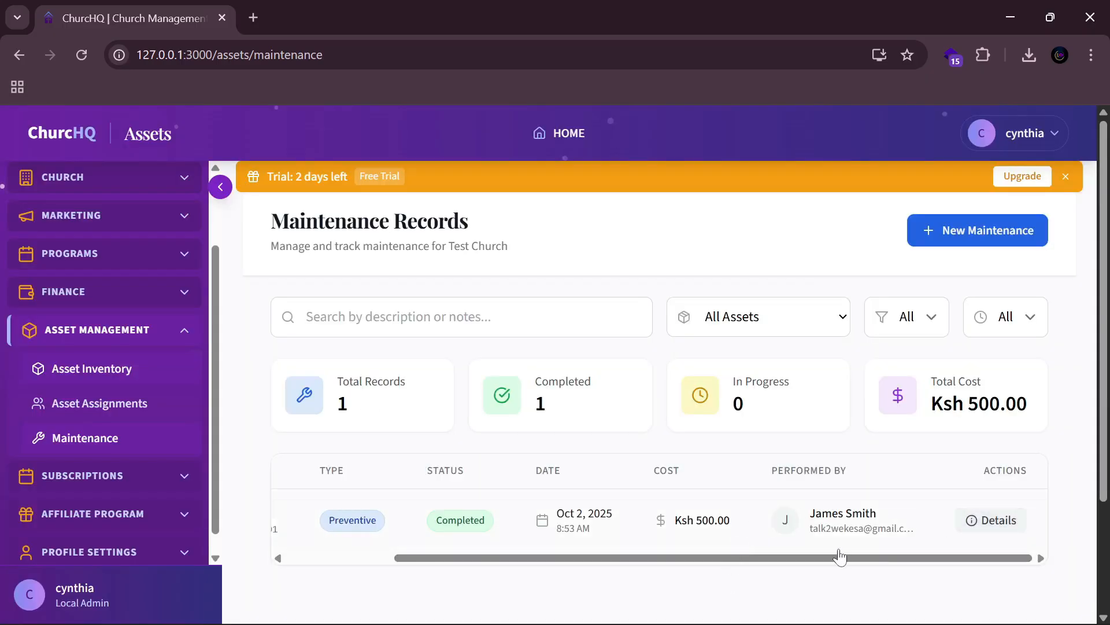
{"action": "left_click_drag", "start_coordinate": [839, 550], "coordinate": [729, 543]}
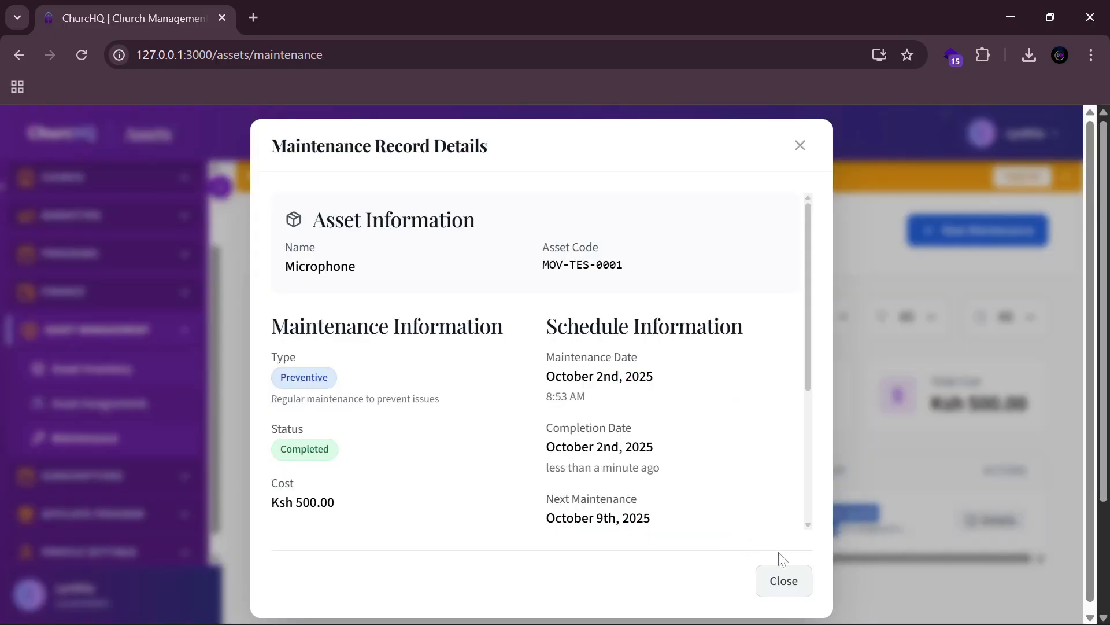
{"action": "left_click", "coordinate": [791, 588]}
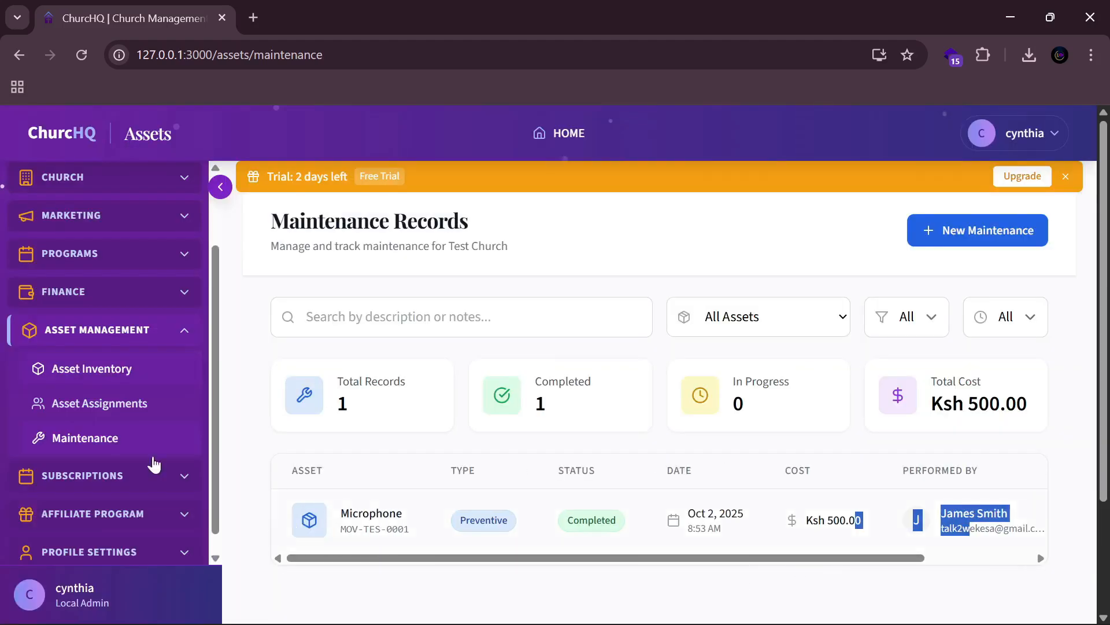
{"action": "left_click", "coordinate": [183, 329]}
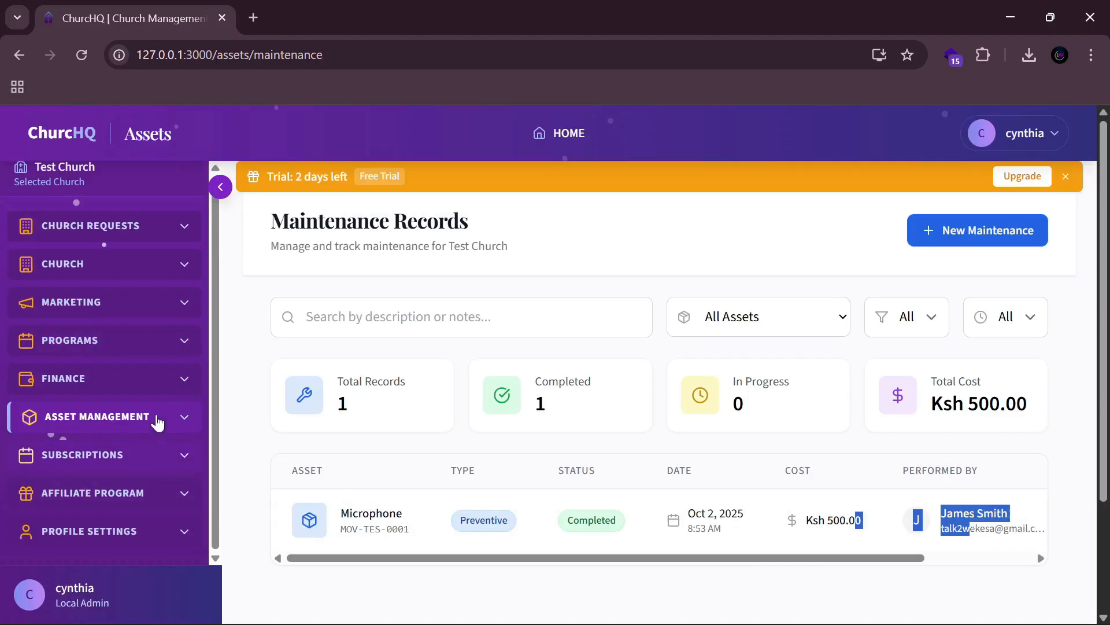
Step: Scroll up the Maintenance Records page to bring the sidebar's Subscriptions entry into view
{"action": "scroll", "coordinate": [181, 303], "scroll_direction": "up", "scroll_amount": 1}
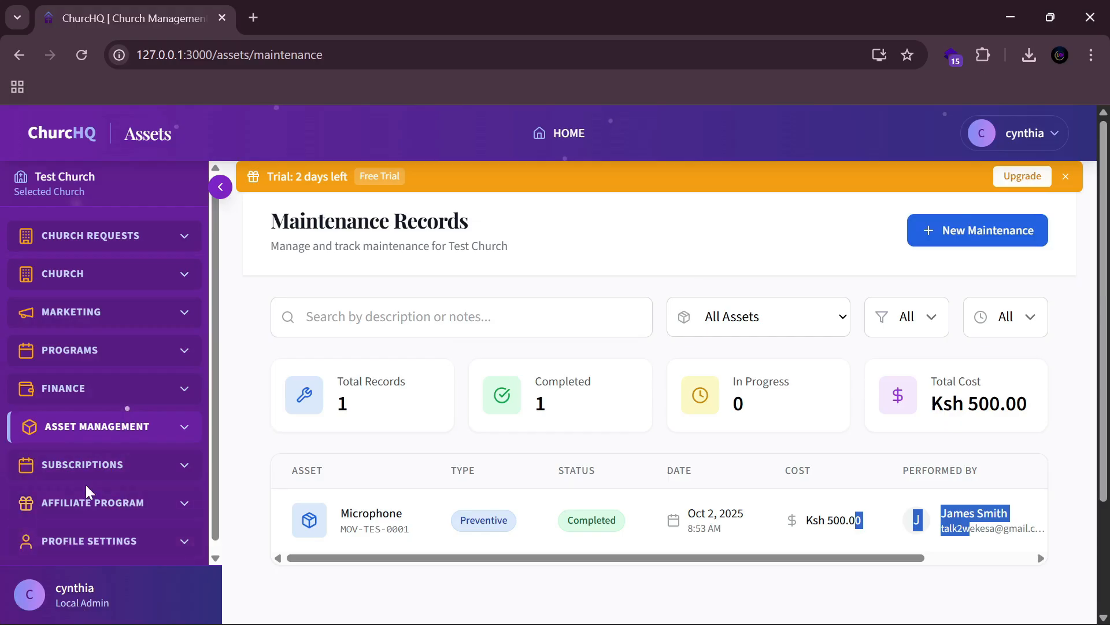
Step: Expand Subscriptions and open the Subscription Plans page listing the plans available to switch to
{"action": "left_click", "coordinate": [109, 464]}
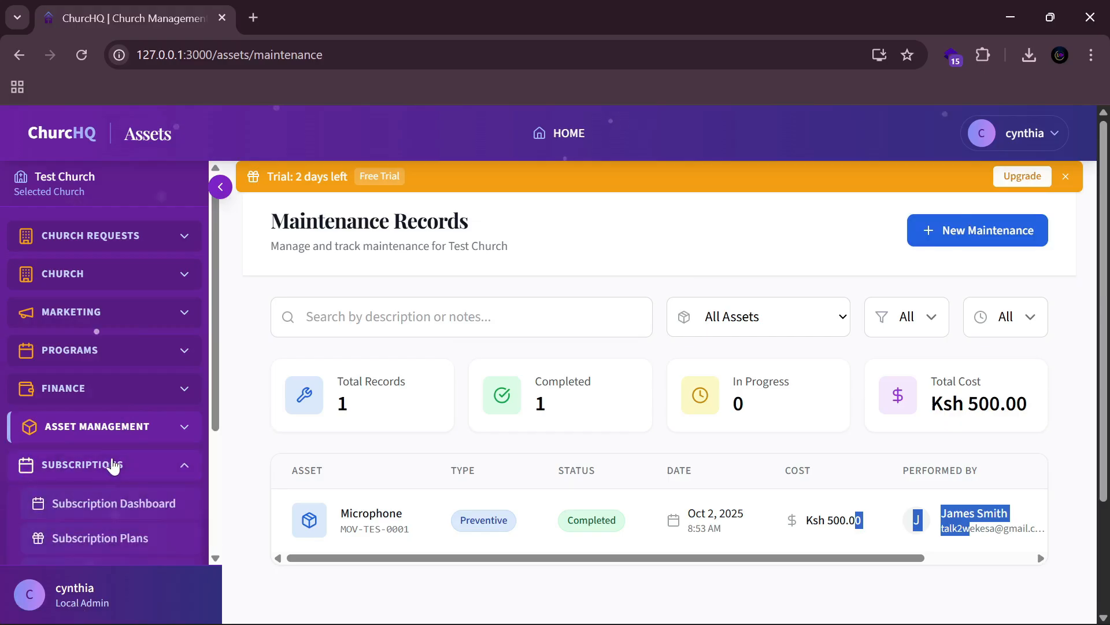
{"action": "scroll", "coordinate": [112, 462], "scroll_direction": "down", "scroll_amount": 3}
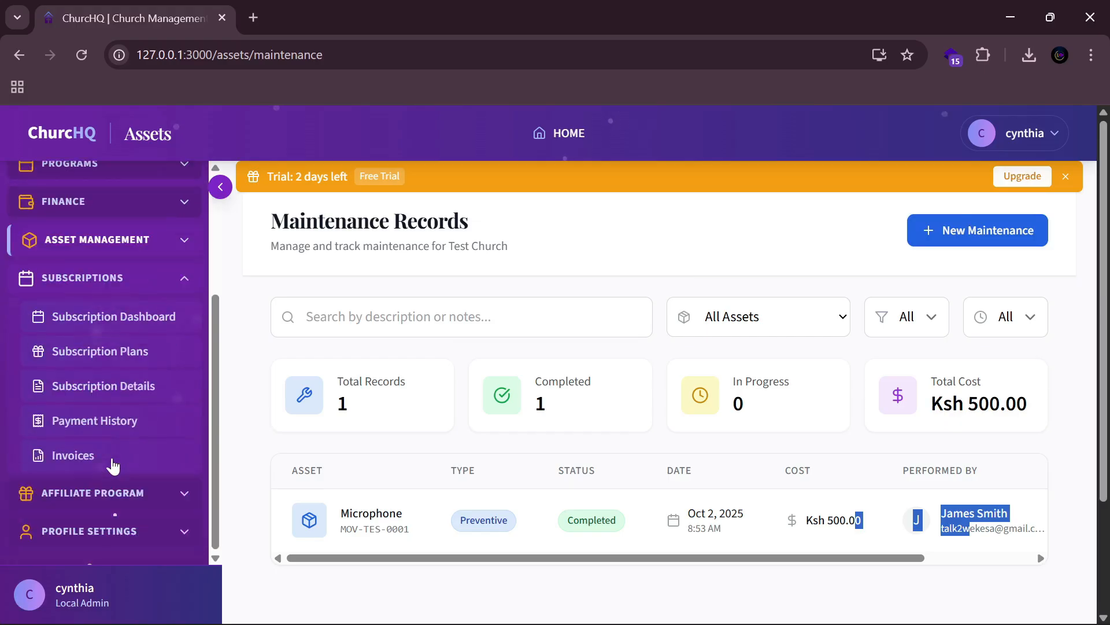
{"action": "left_click", "coordinate": [146, 353]}
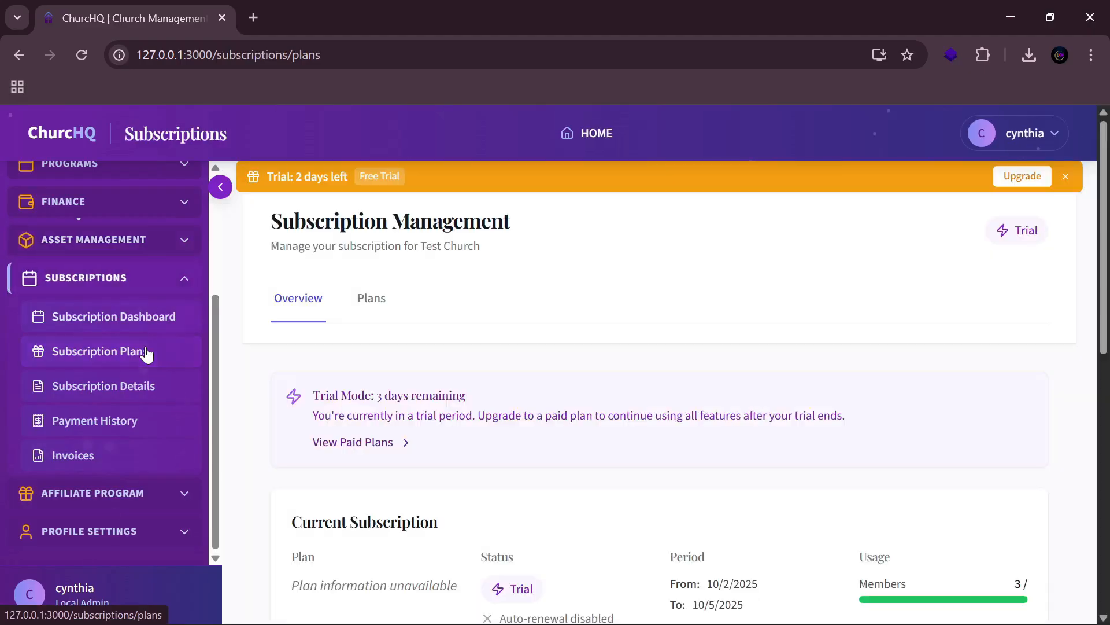
{"action": "scroll", "coordinate": [1013, 554], "scroll_direction": "down", "scroll_amount": 5}
{"action": "scroll", "coordinate": [847, 405], "scroll_direction": "up", "scroll_amount": 6}
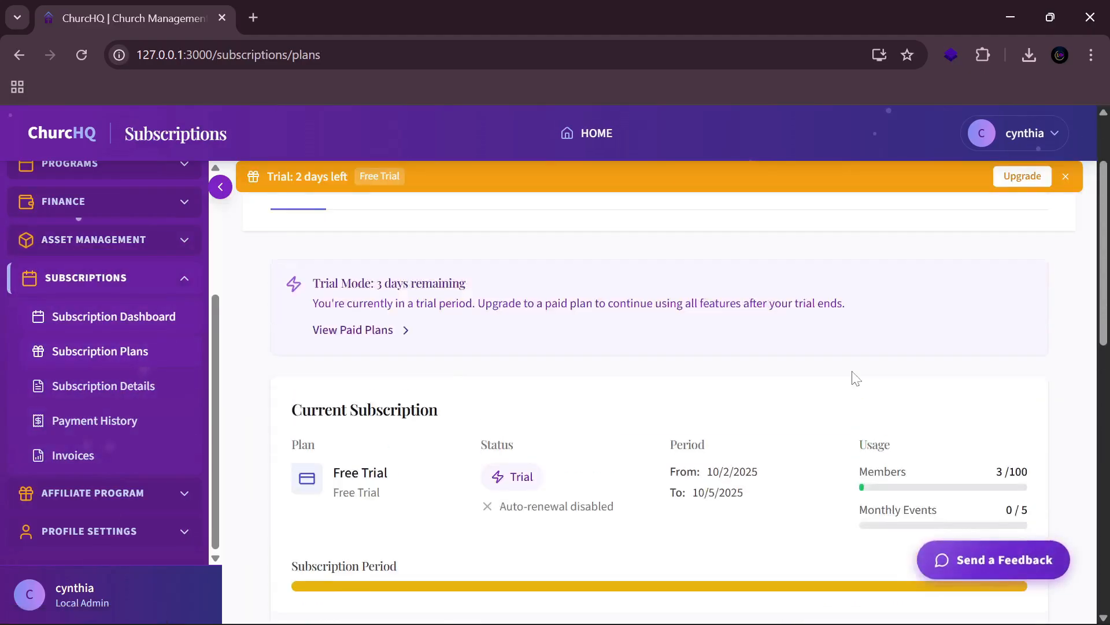
{"action": "scroll", "coordinate": [861, 289], "scroll_direction": "down", "scroll_amount": 3}
{"action": "scroll", "coordinate": [861, 290], "scroll_direction": "down", "scroll_amount": 3}
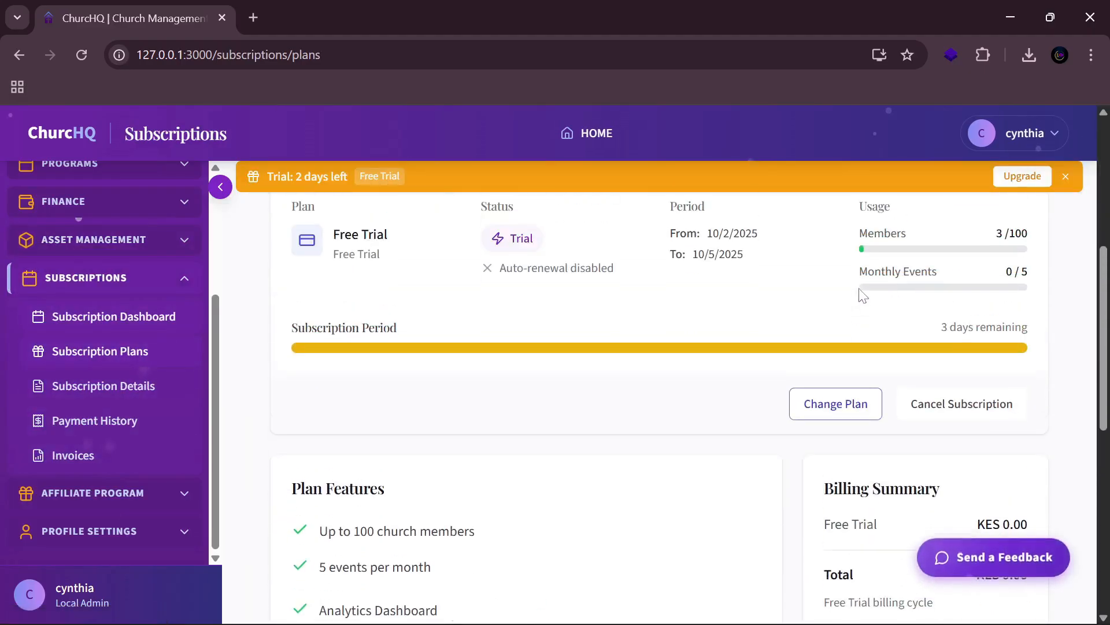
{"action": "left_click", "coordinate": [817, 408]}
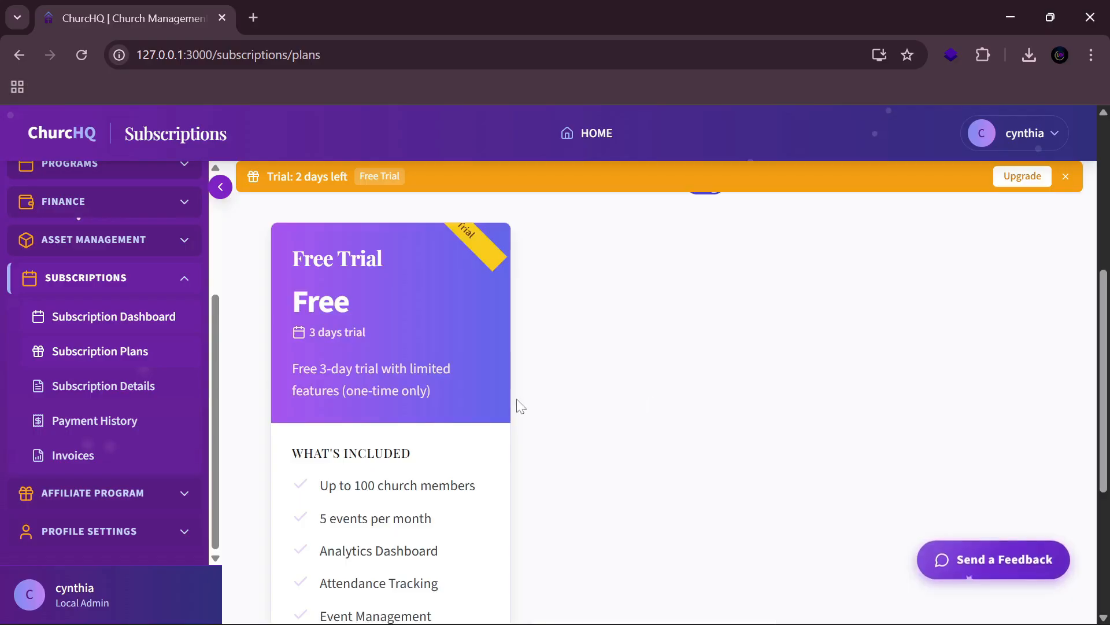
Step: Compare the Starter (KES 1.00), Standard (KES 2.00) and Premium (KES 550.00) Monthly plans
{"action": "scroll", "coordinate": [515, 399], "scroll_direction": "down", "scroll_amount": 5}
{"action": "scroll", "coordinate": [393, 418], "scroll_direction": "up", "scroll_amount": 8}
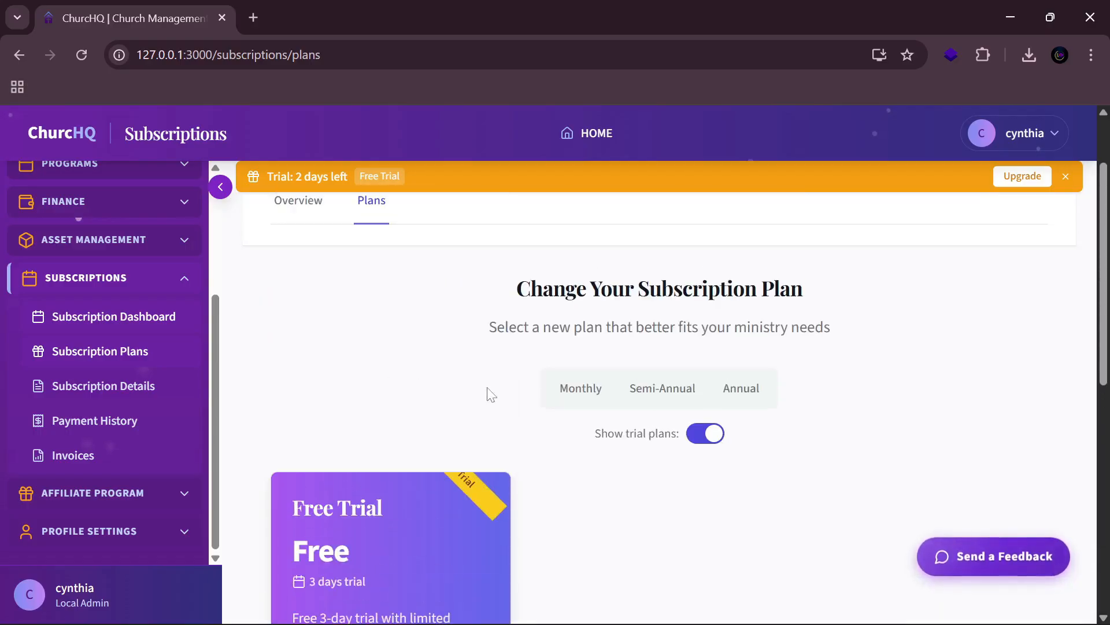
{"action": "scroll", "coordinate": [488, 384], "scroll_direction": "up", "scroll_amount": 2}
{"action": "scroll", "coordinate": [492, 387], "scroll_direction": "down", "scroll_amount": 1}
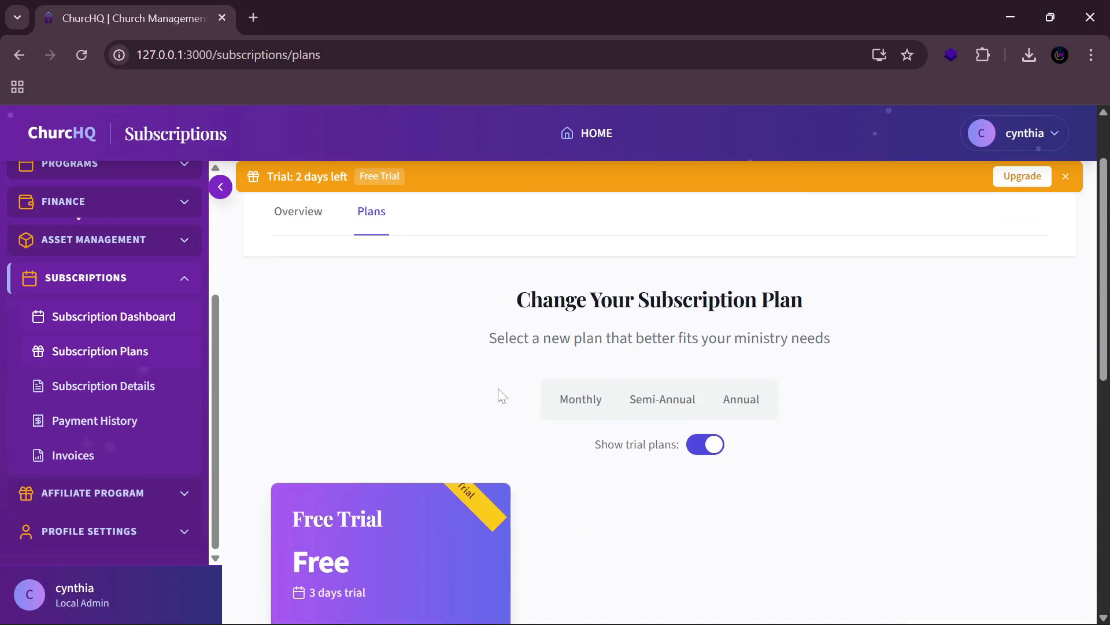
{"action": "scroll", "coordinate": [498, 392], "scroll_direction": "up", "scroll_amount": 2}
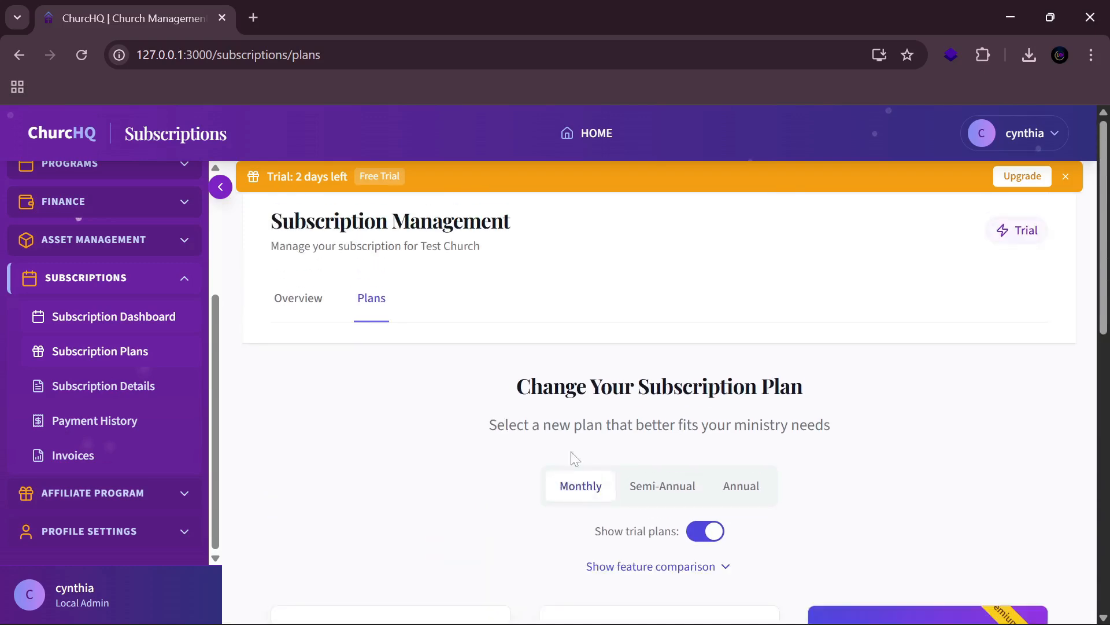
{"action": "scroll", "coordinate": [530, 426], "scroll_direction": "down", "scroll_amount": 10}
{"action": "scroll", "coordinate": [525, 414], "scroll_direction": "down", "scroll_amount": 2}
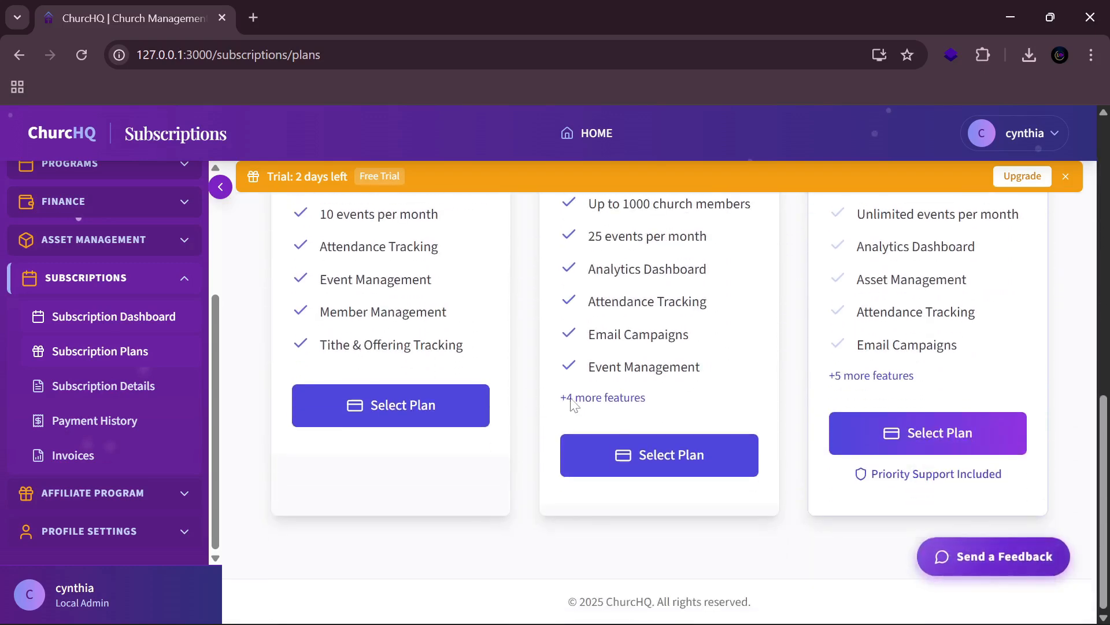
{"action": "scroll", "coordinate": [541, 404], "scroll_direction": "up", "scroll_amount": 10}
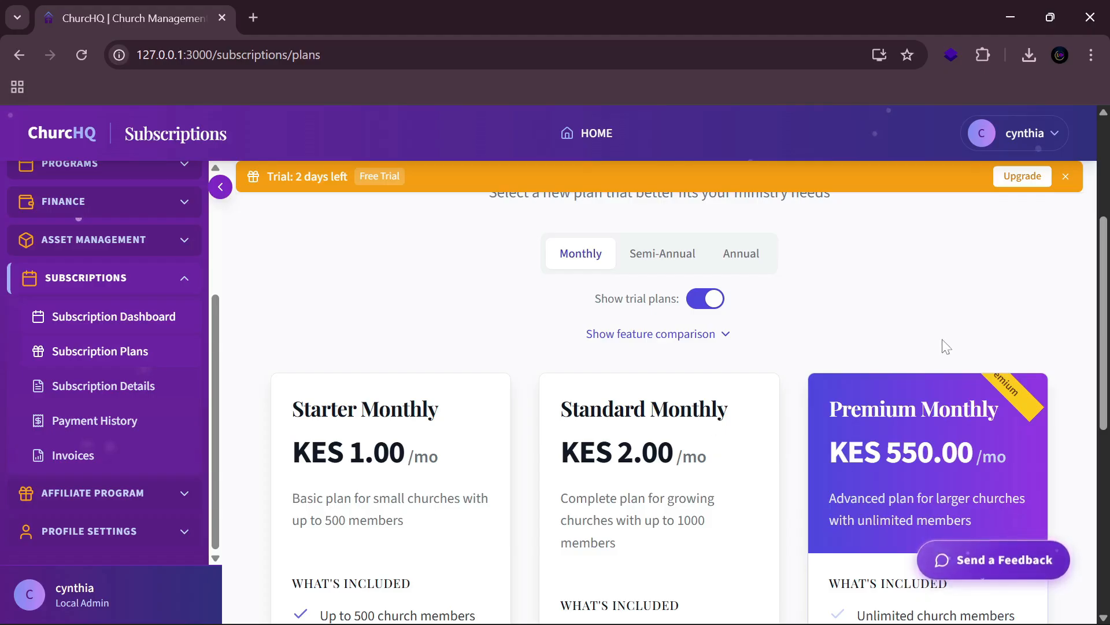
{"action": "scroll", "coordinate": [908, 370], "scroll_direction": "down", "scroll_amount": 3}
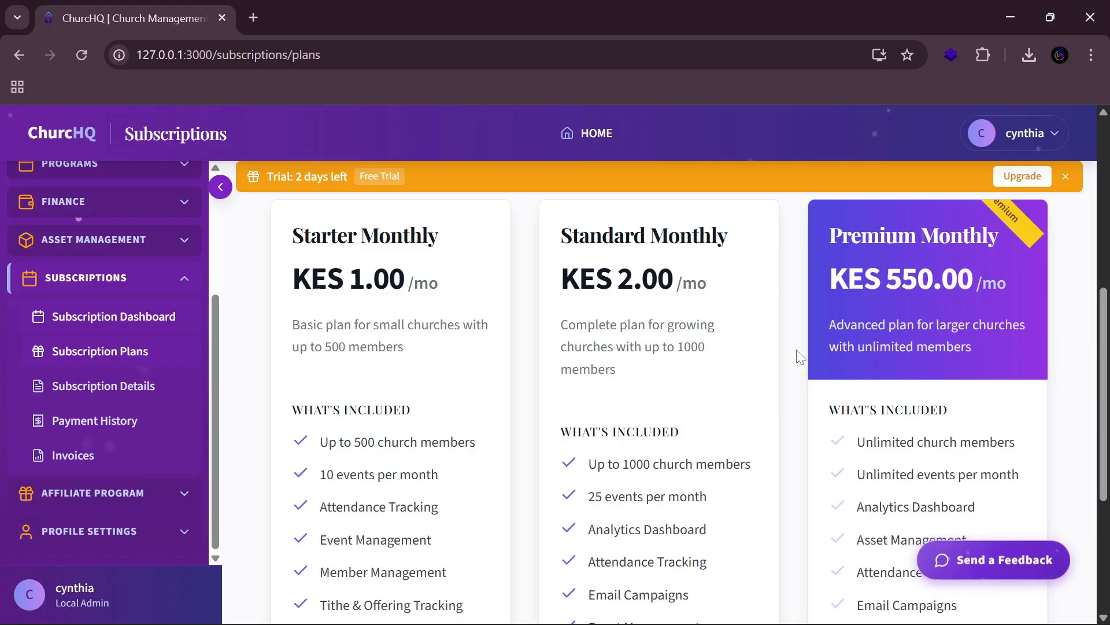
{"action": "scroll", "coordinate": [632, 367], "scroll_direction": "down", "scroll_amount": 5}
{"action": "scroll", "coordinate": [632, 367], "scroll_direction": "up", "scroll_amount": 6}
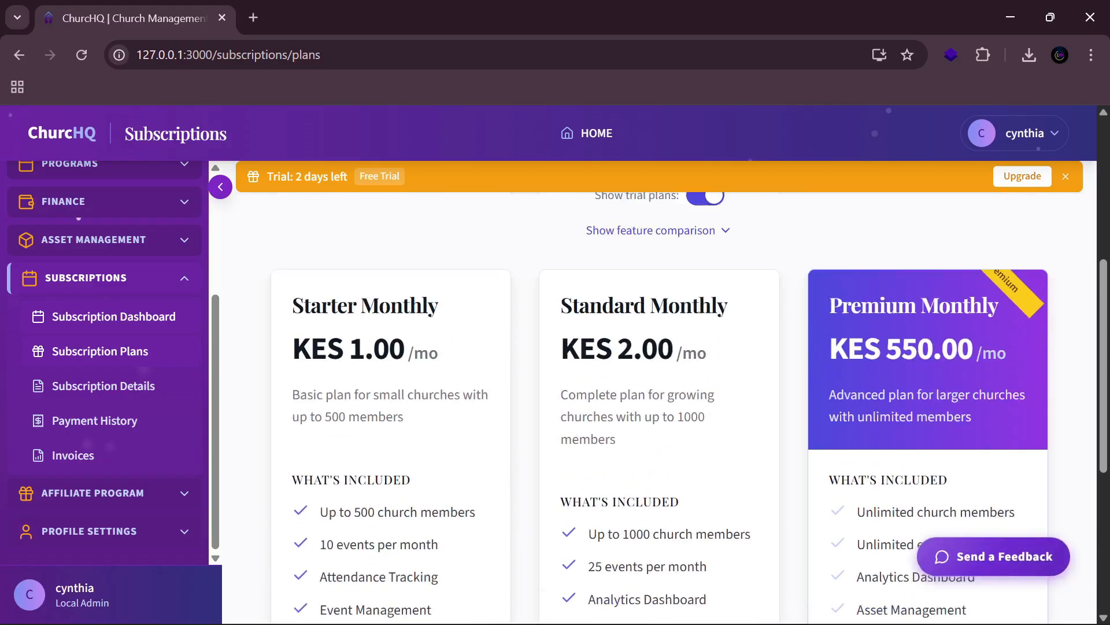
{"action": "scroll", "coordinate": [632, 367], "scroll_direction": "down", "scroll_amount": 1}
{"action": "scroll", "coordinate": [449, 389], "scroll_direction": "down", "scroll_amount": 4}
{"action": "scroll", "coordinate": [449, 389], "scroll_direction": "up", "scroll_amount": 6}
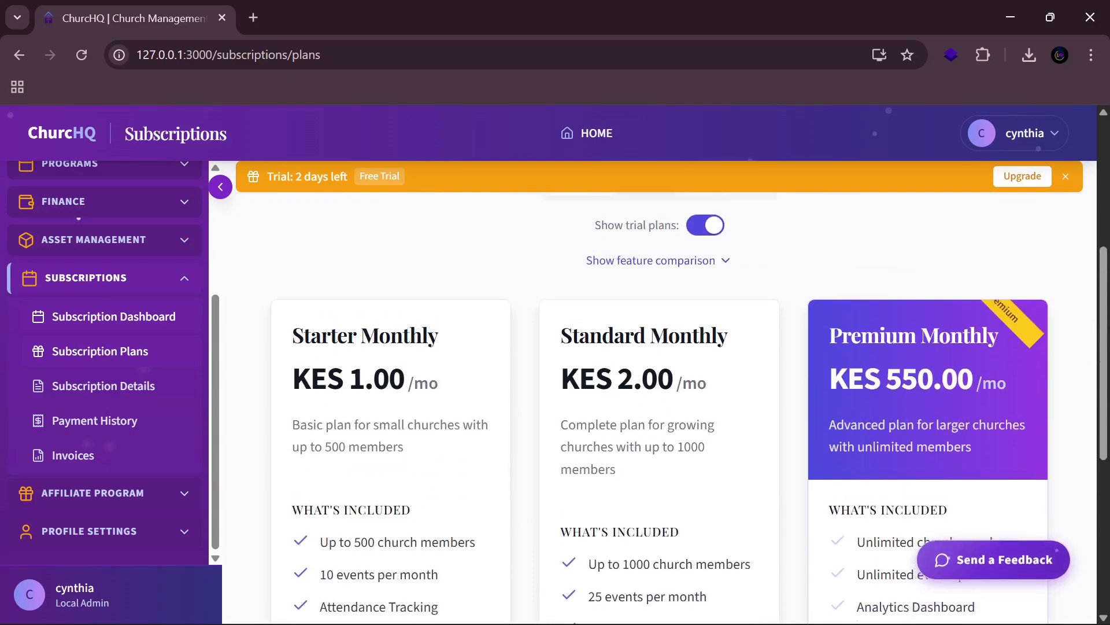
{"action": "scroll", "coordinate": [448, 389], "scroll_direction": "down", "scroll_amount": 6}
Step: Select Starter Monthly (KES 1.00) and tick 'I accept the terms and conditions' on the Review step
{"action": "left_click", "coordinate": [368, 411]}
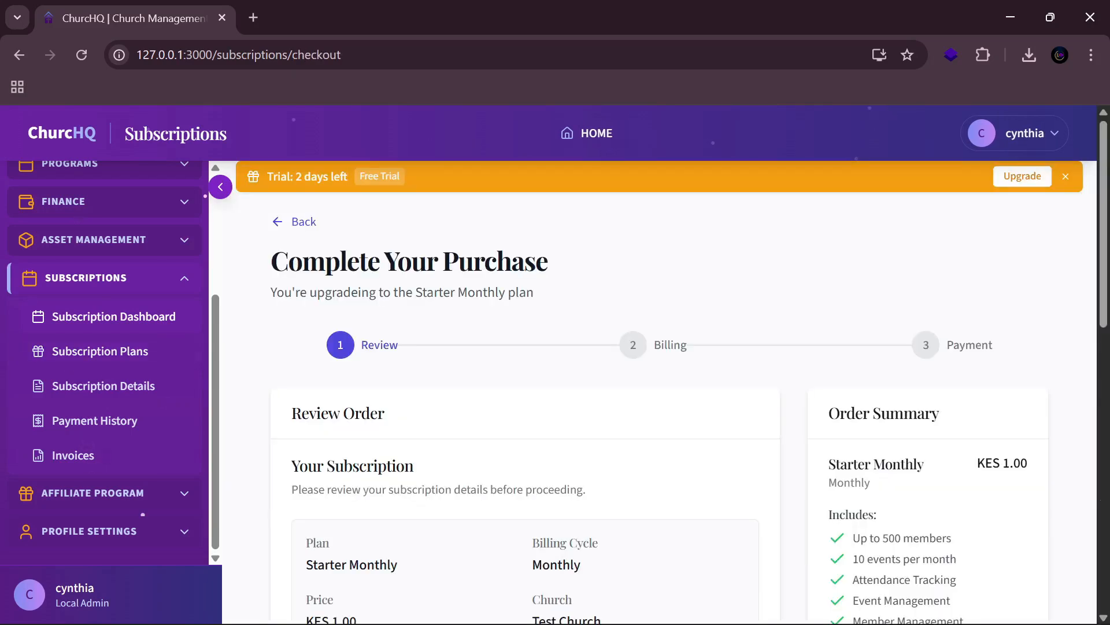
{"action": "scroll", "coordinate": [455, 395], "scroll_direction": "down", "scroll_amount": 4}
{"action": "scroll", "coordinate": [454, 396], "scroll_direction": "up", "scroll_amount": 3}
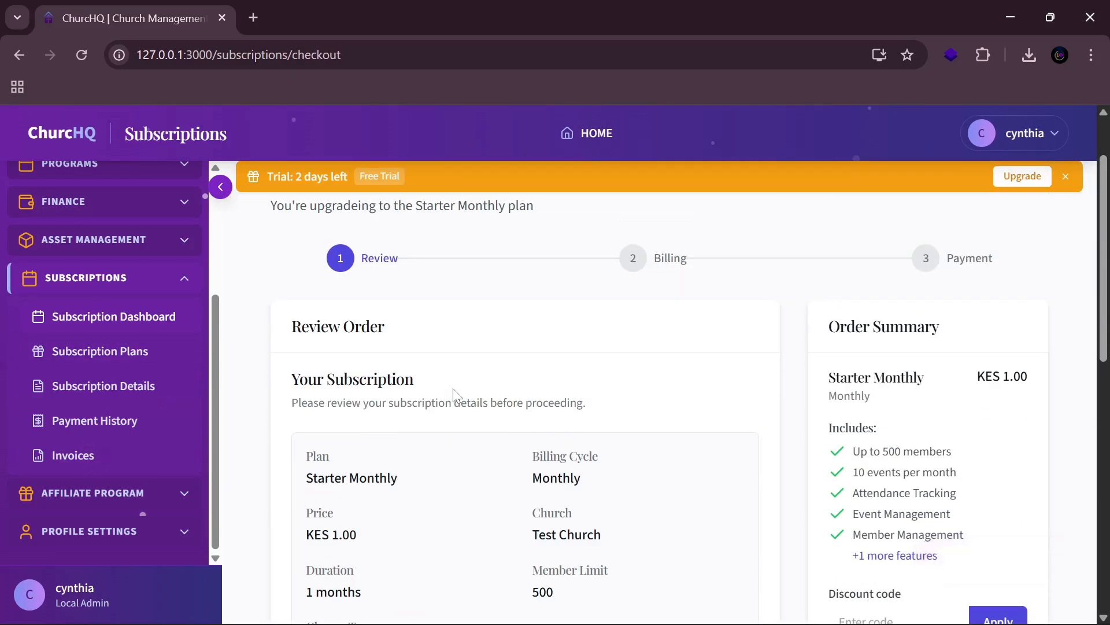
{"action": "scroll", "coordinate": [461, 375], "scroll_direction": "down", "scroll_amount": 6}
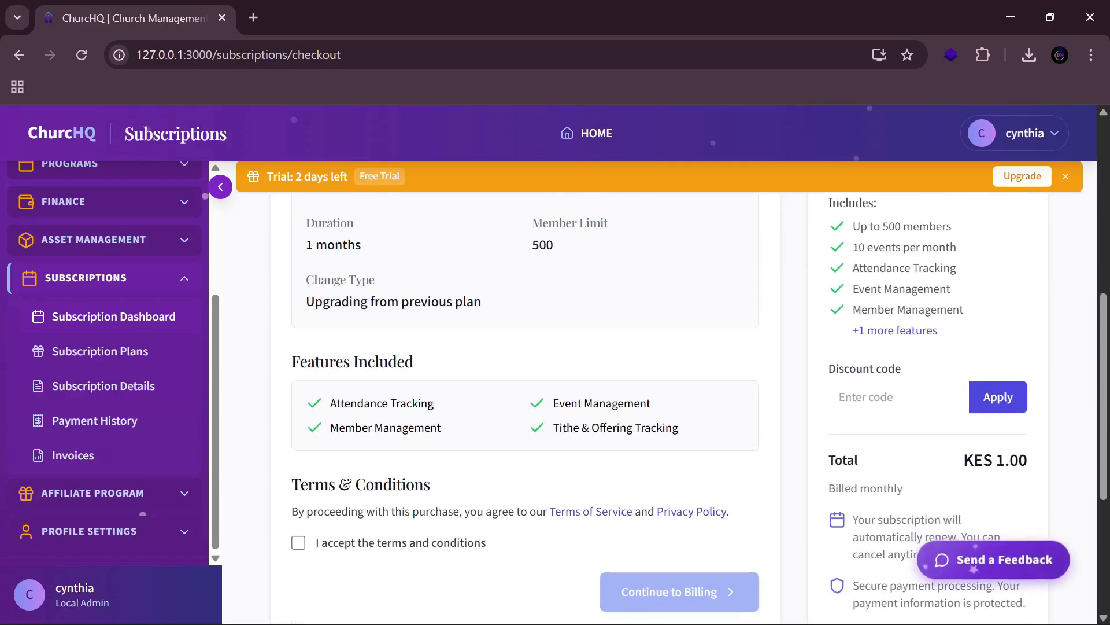
{"action": "left_click", "coordinate": [298, 544]}
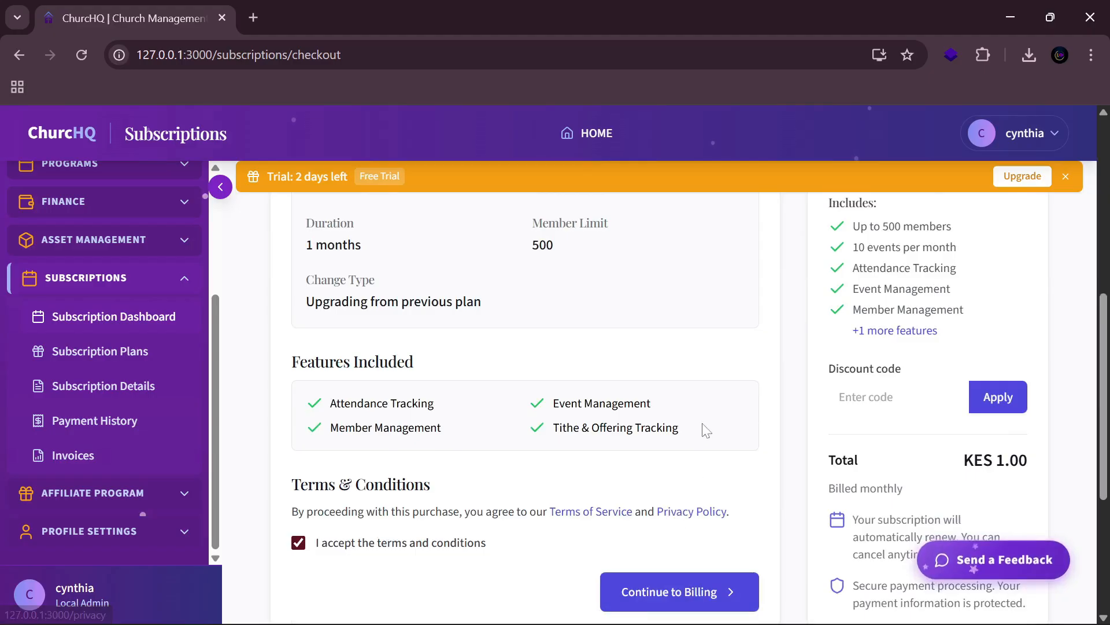
{"action": "scroll", "coordinate": [683, 415], "scroll_direction": "up", "scroll_amount": 5}
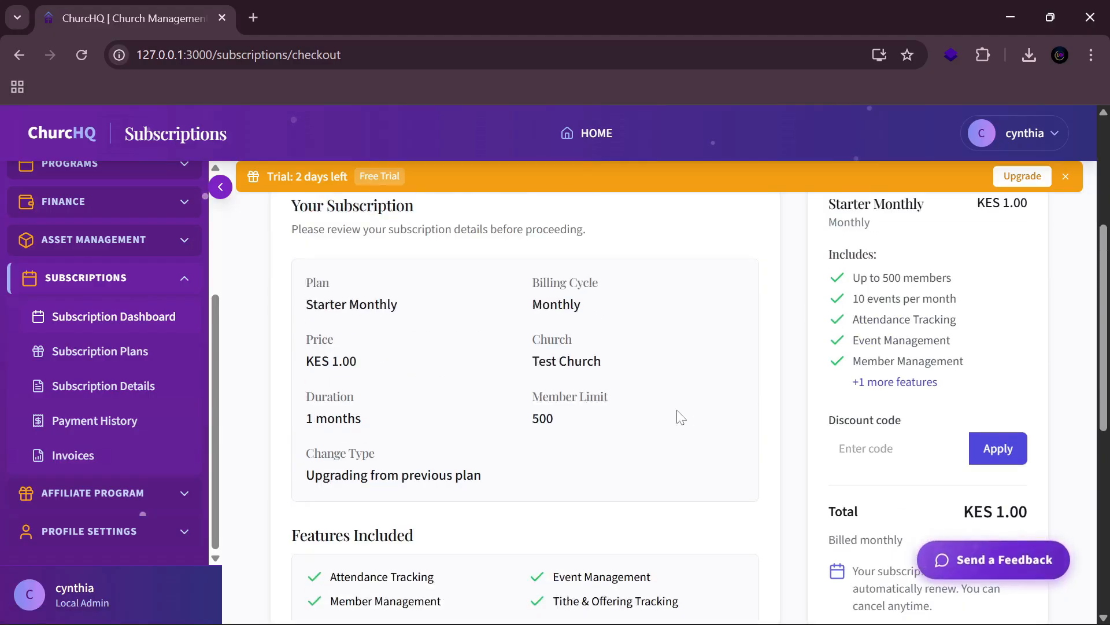
{"action": "scroll", "coordinate": [676, 417], "scroll_direction": "down", "scroll_amount": 8}
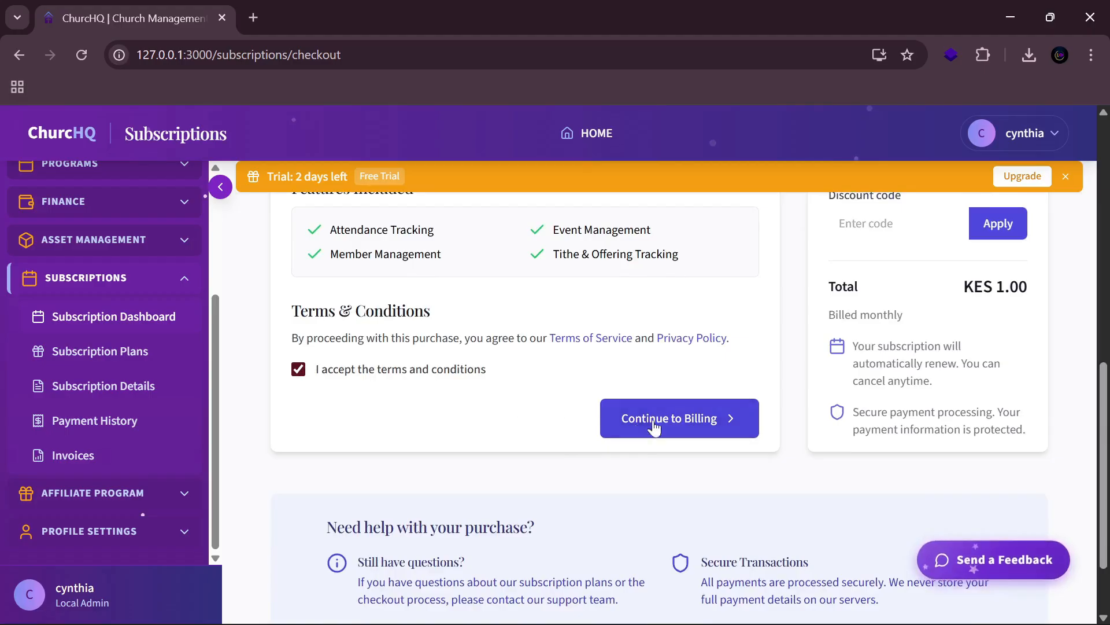
Step: On the Billing step, autofill the address as Nairobi, Kenya with city Nairobi and postal code 00100
{"action": "left_click", "coordinate": [676, 428]}
{"action": "scroll", "coordinate": [579, 448], "scroll_direction": "down", "scroll_amount": 4}
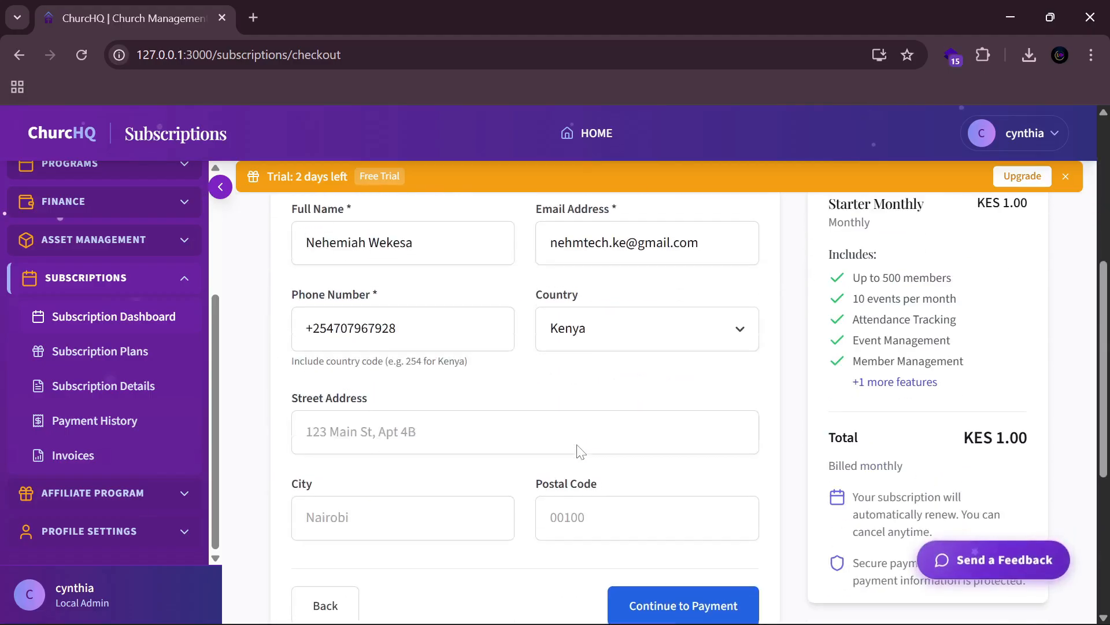
{"action": "left_click", "coordinate": [580, 445]}
{"action": "left_click", "coordinate": [431, 478]}
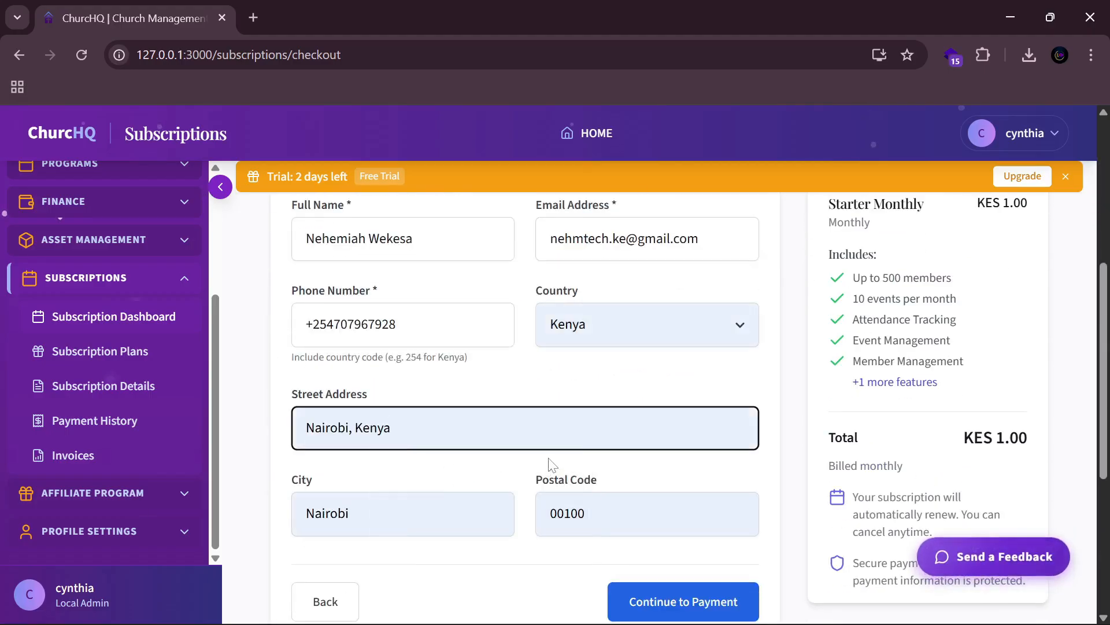
{"action": "scroll", "coordinate": [610, 363], "scroll_direction": "down", "scroll_amount": 3}
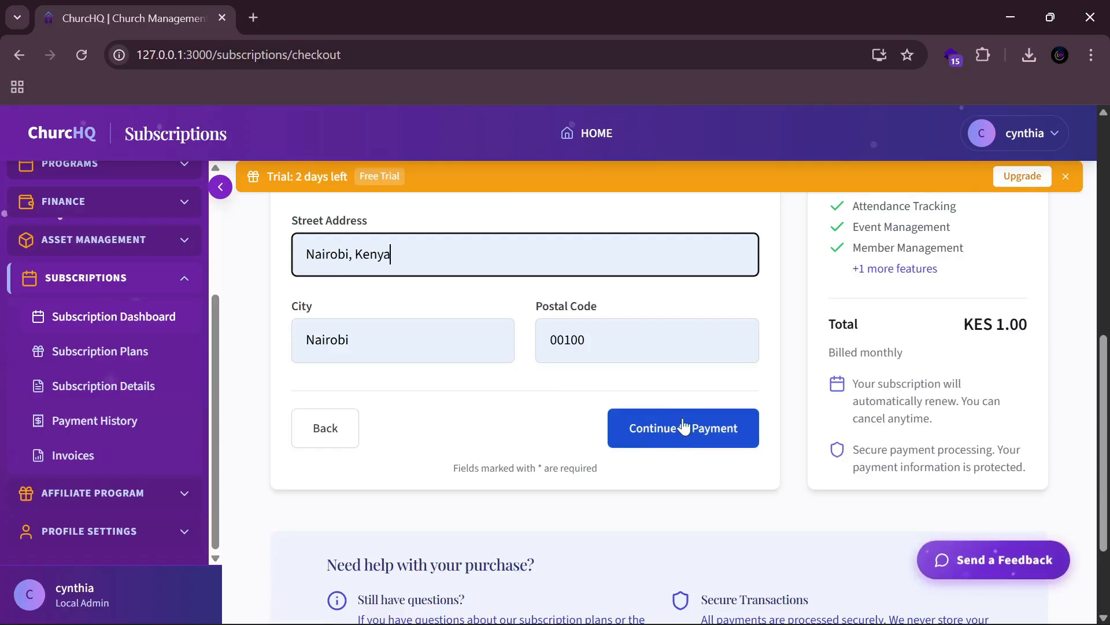
{"action": "scroll", "coordinate": [584, 382], "scroll_direction": "up", "scroll_amount": 5}
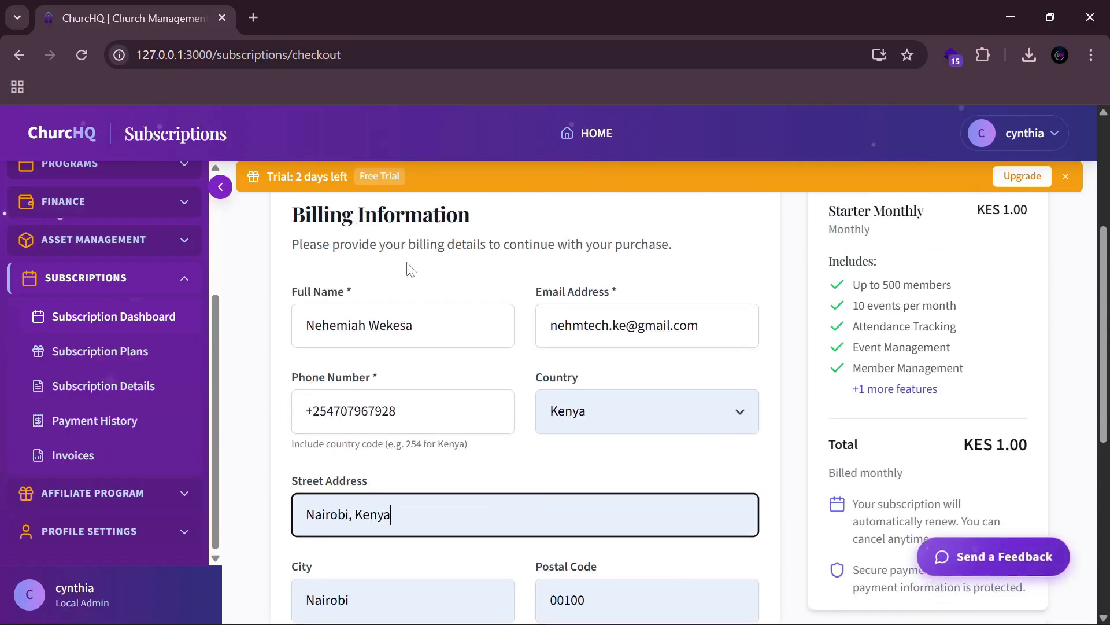
{"action": "scroll", "coordinate": [665, 286], "scroll_direction": "up", "scroll_amount": 3}
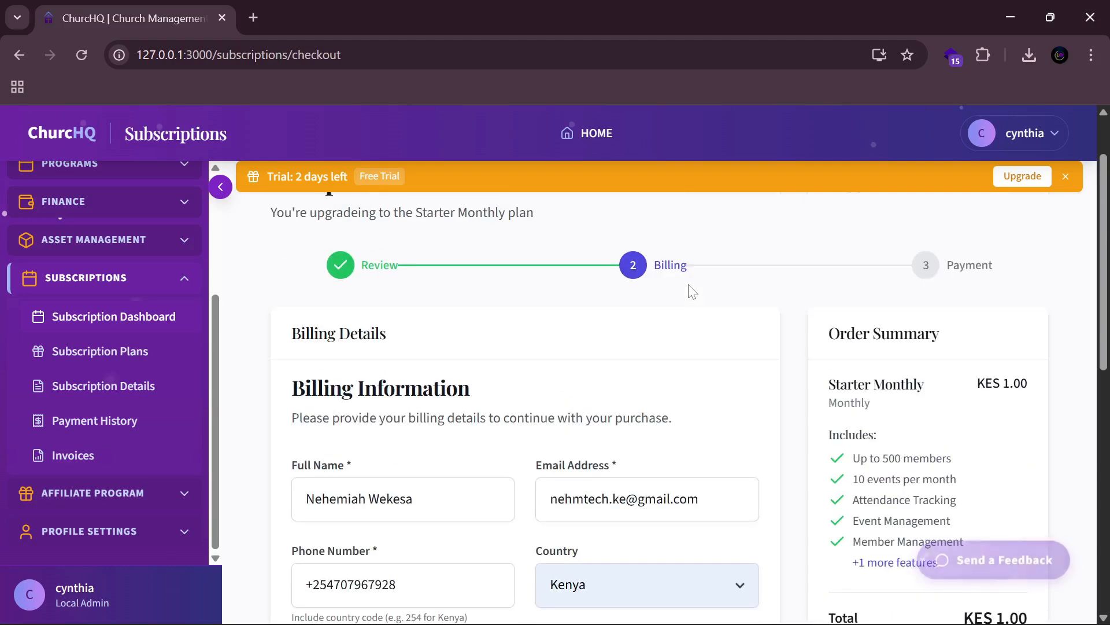
{"action": "scroll", "coordinate": [692, 301], "scroll_direction": "down", "scroll_amount": 3}
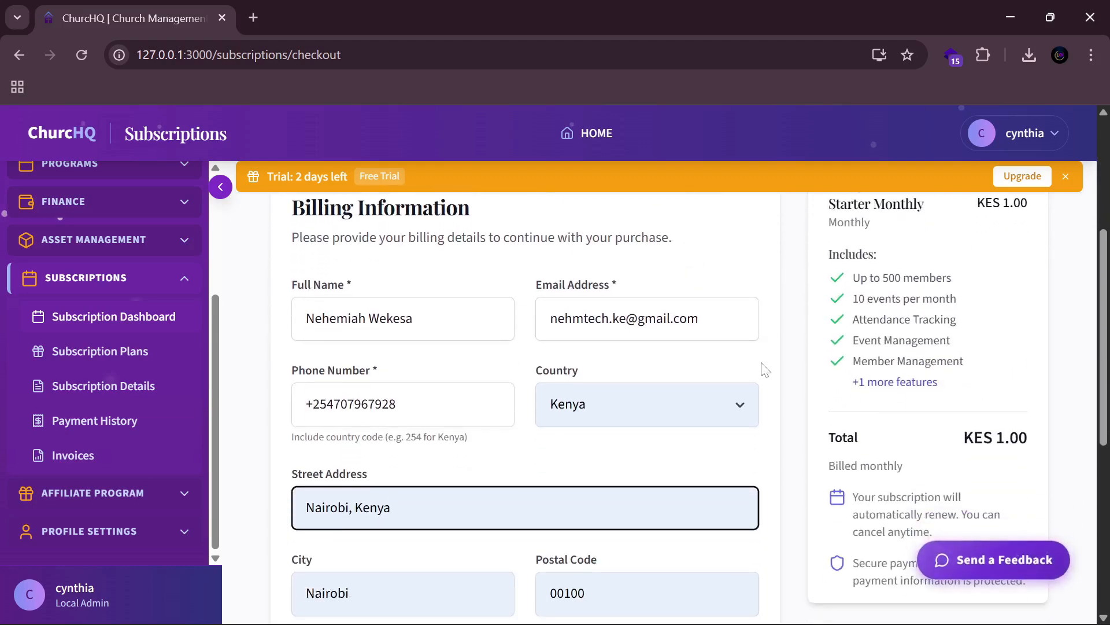
{"action": "scroll", "coordinate": [779, 430], "scroll_direction": "down", "scroll_amount": 3}
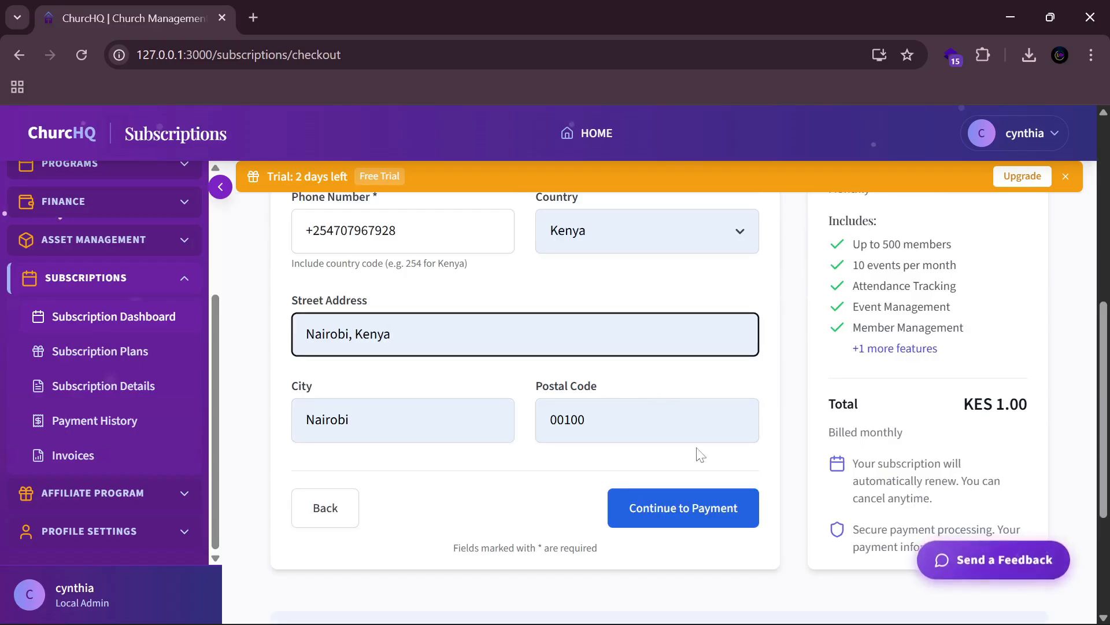
Step: Advance the checkout to the Payment step and review the payment method options
{"action": "left_click", "coordinate": [681, 510]}
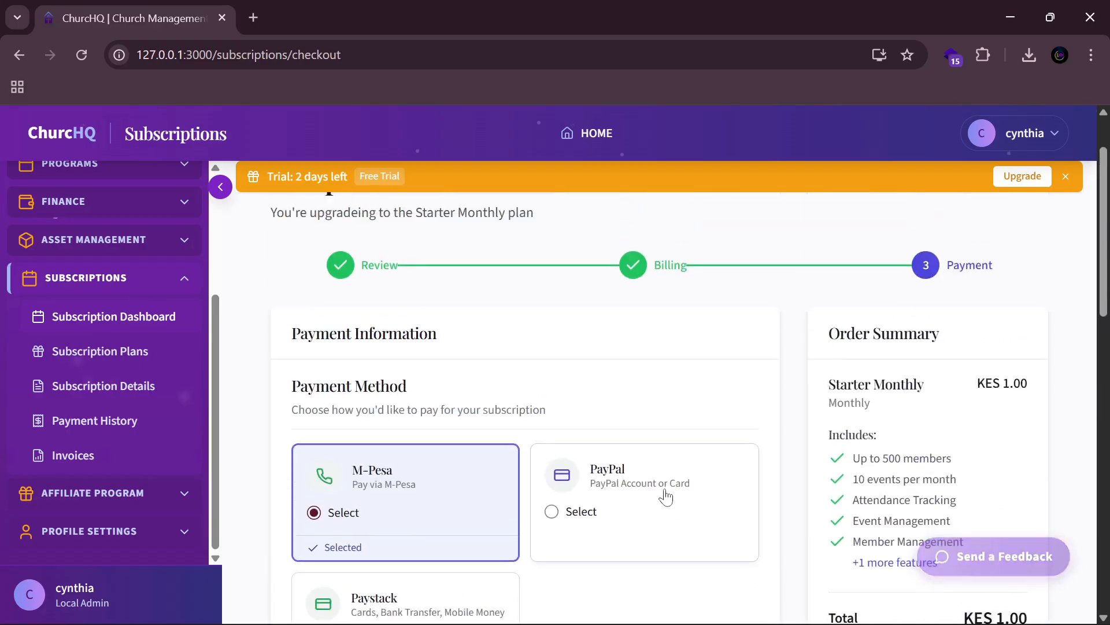
{"action": "scroll", "coordinate": [666, 389], "scroll_direction": "down", "scroll_amount": 2}
{"action": "scroll", "coordinate": [670, 391], "scroll_direction": "down", "scroll_amount": 3}
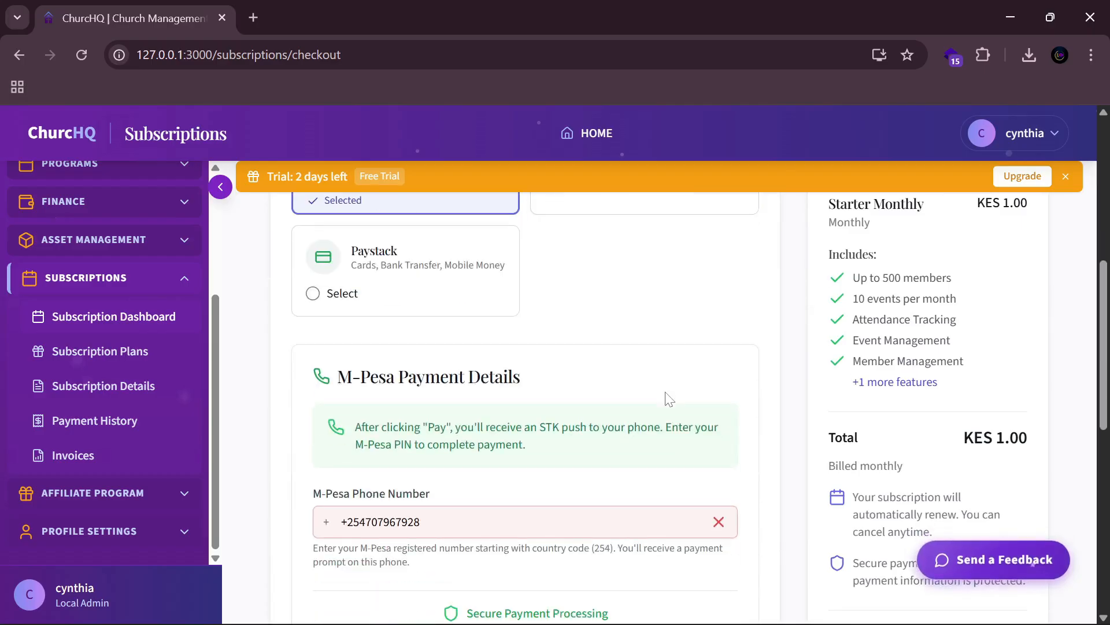
{"action": "scroll", "coordinate": [670, 396], "scroll_direction": "up", "scroll_amount": 2}
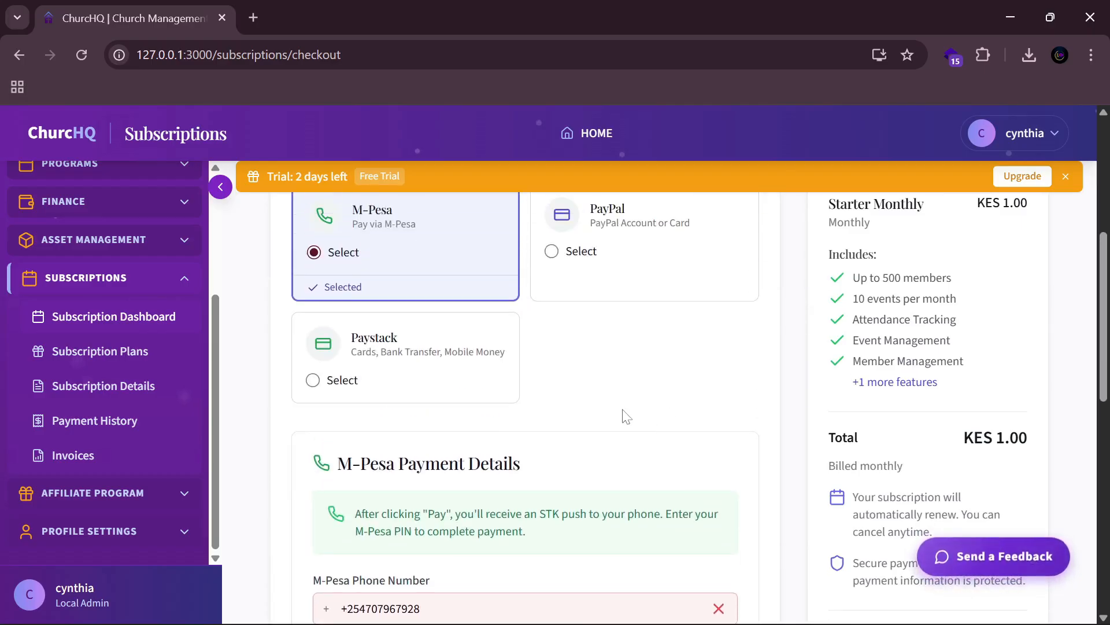
{"action": "scroll", "coordinate": [626, 416], "scroll_direction": "up", "scroll_amount": 2}
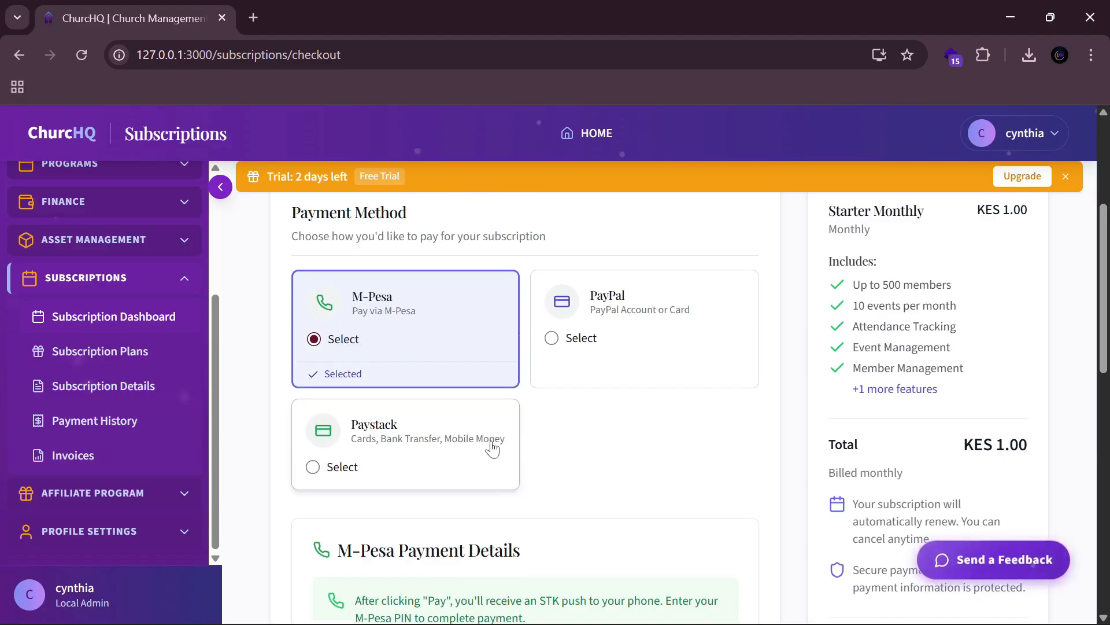
Step: Choose Paystack as the payment method and autofill the payment e-mail address and phone number
{"action": "left_click", "coordinate": [396, 444]}
{"action": "scroll", "coordinate": [559, 460], "scroll_direction": "down", "scroll_amount": 5}
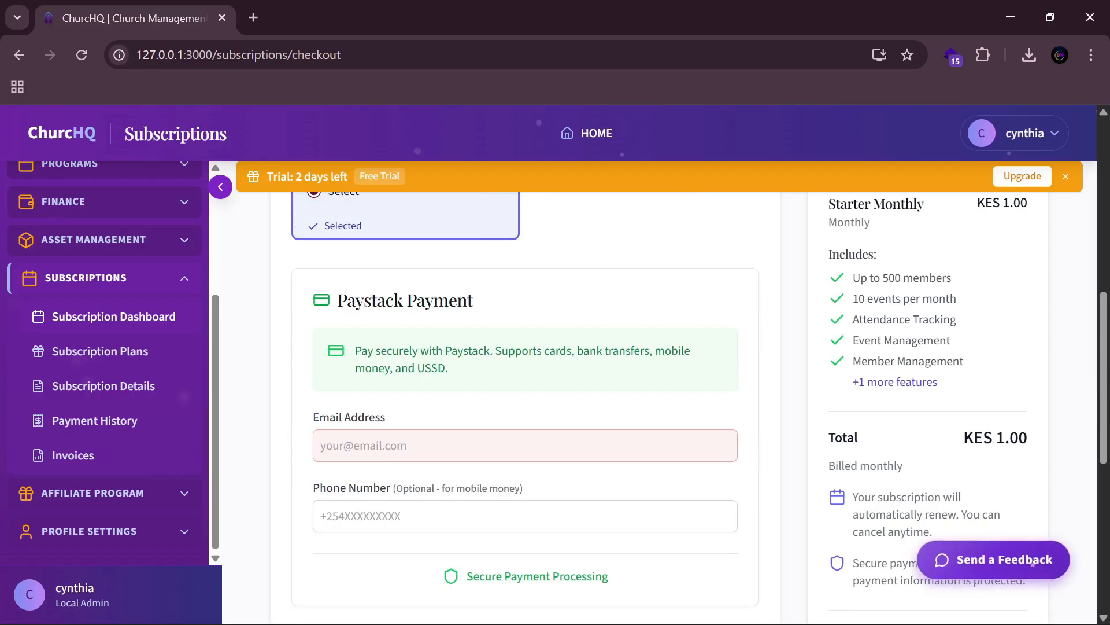
{"action": "left_click", "coordinate": [457, 446]}
{"action": "left_click", "coordinate": [474, 477]}
{"action": "left_click", "coordinate": [454, 516]}
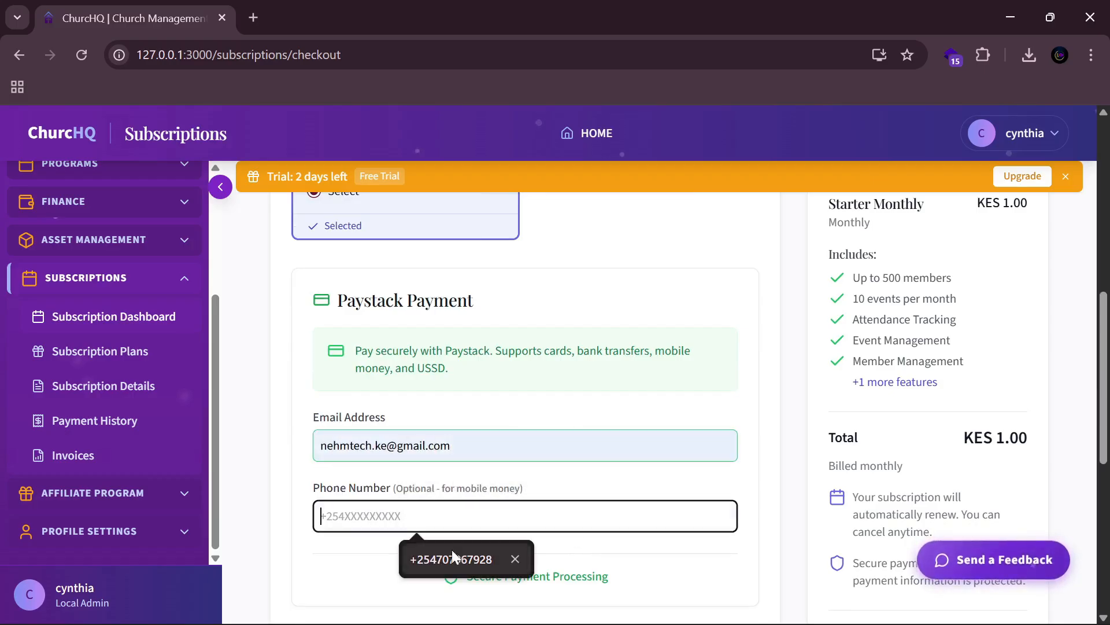
{"action": "left_click", "coordinate": [452, 557]}
{"action": "scroll", "coordinate": [508, 473], "scroll_direction": "down", "scroll_amount": 3}
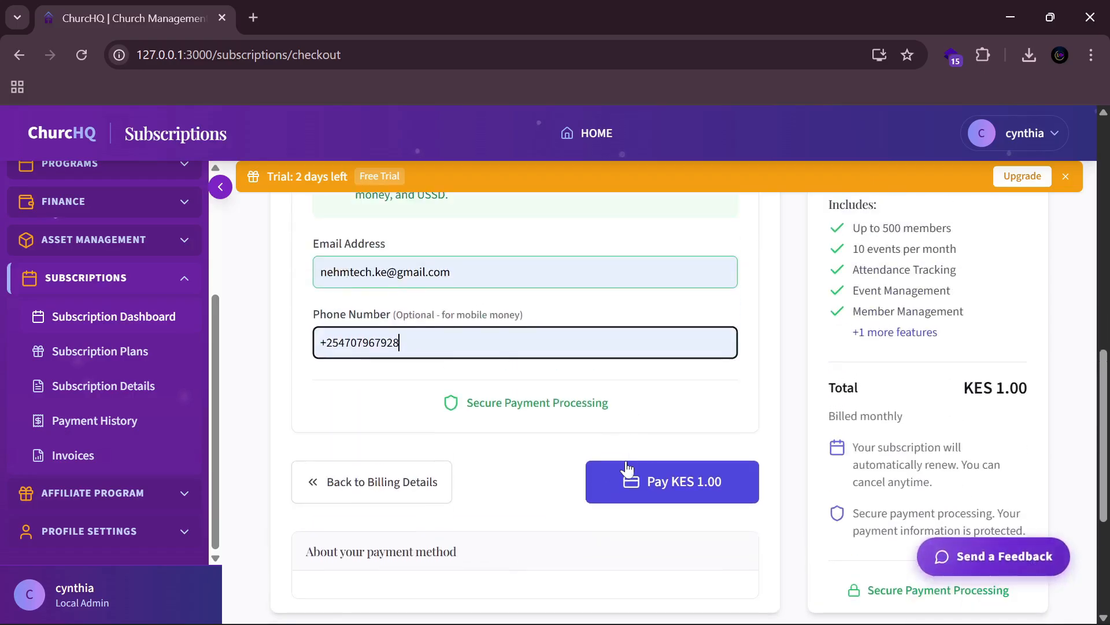
Step: Submit the KES 1.00 payment and complete it in Paystack by M-PESA with the saved mobile number
{"action": "left_click", "coordinate": [681, 484]}
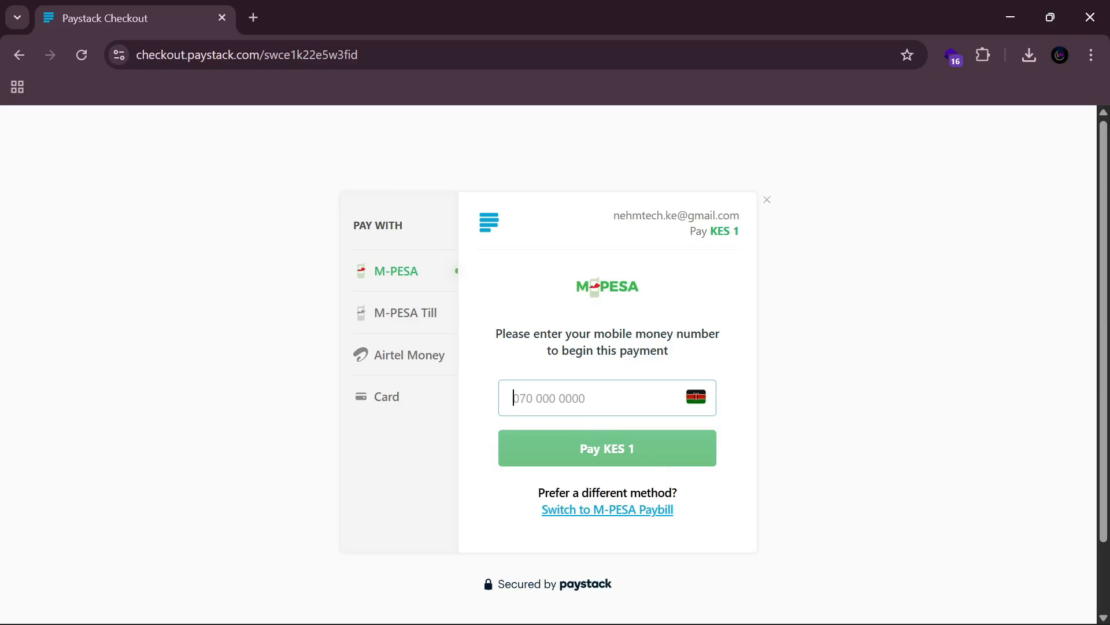
{"action": "left_click", "coordinate": [404, 400]}
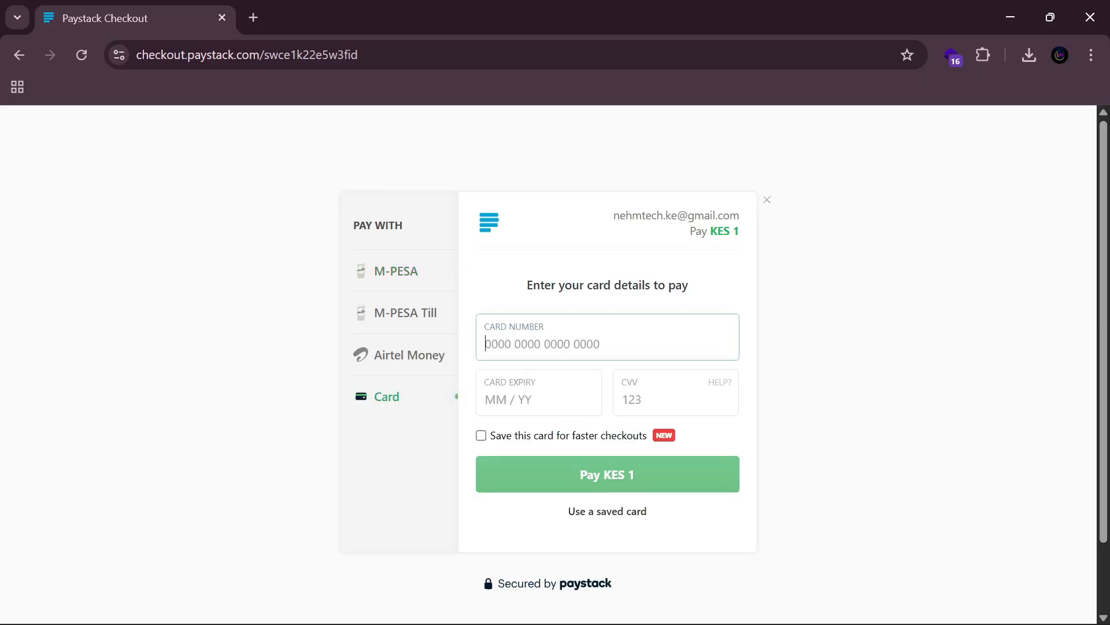
{"action": "left_click", "coordinate": [393, 285]}
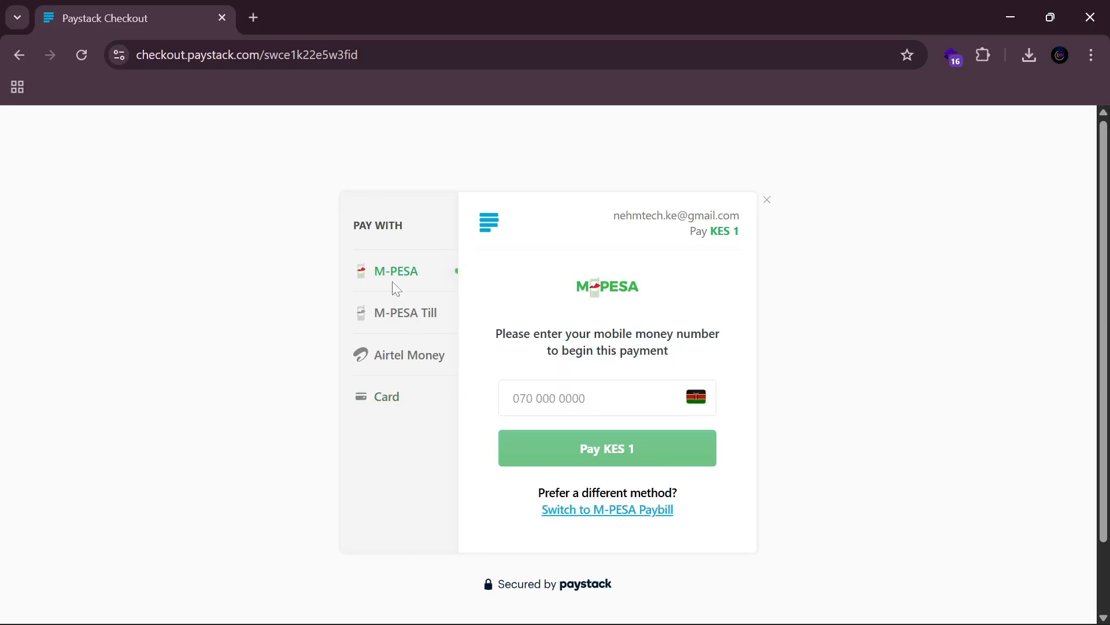
{"action": "left_click", "coordinate": [578, 399]}
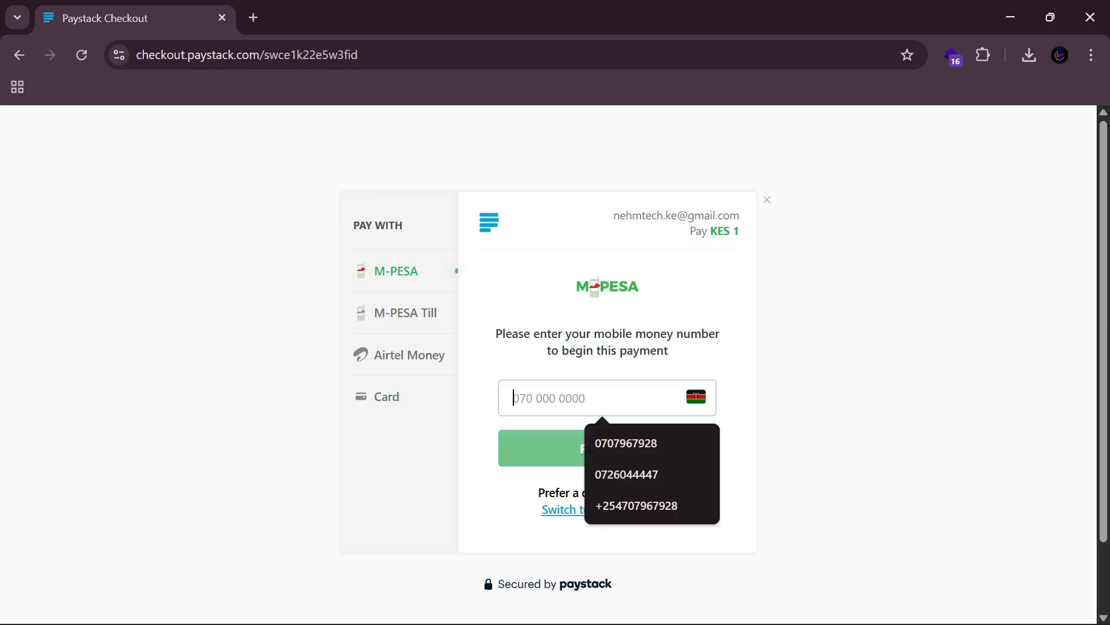
{"action": "left_click", "coordinate": [613, 441]}
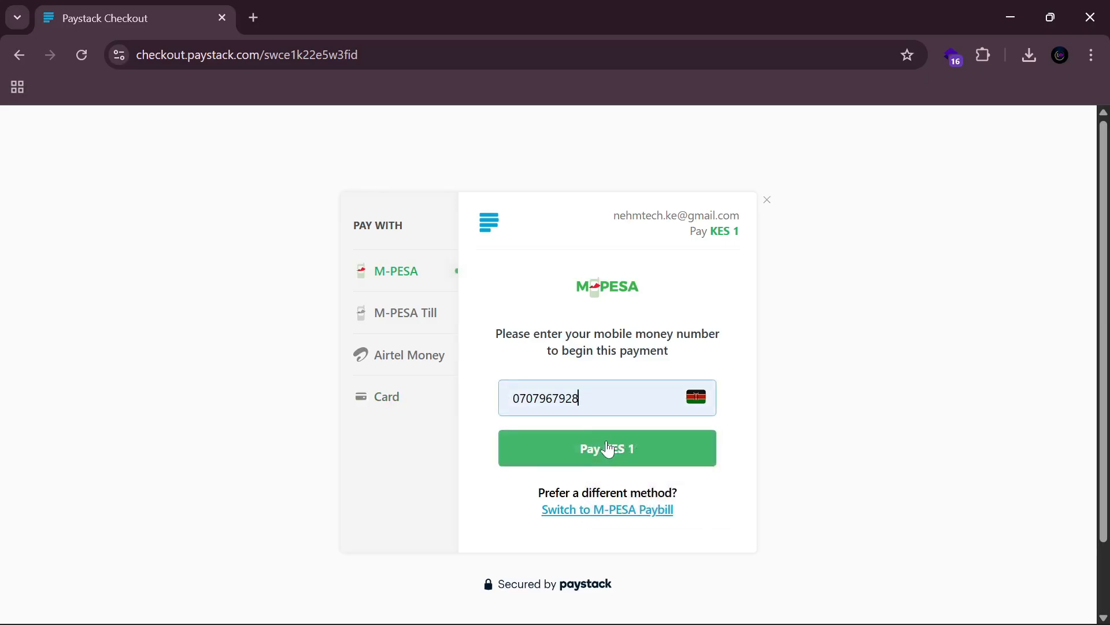
{"action": "left_click", "coordinate": [608, 449]}
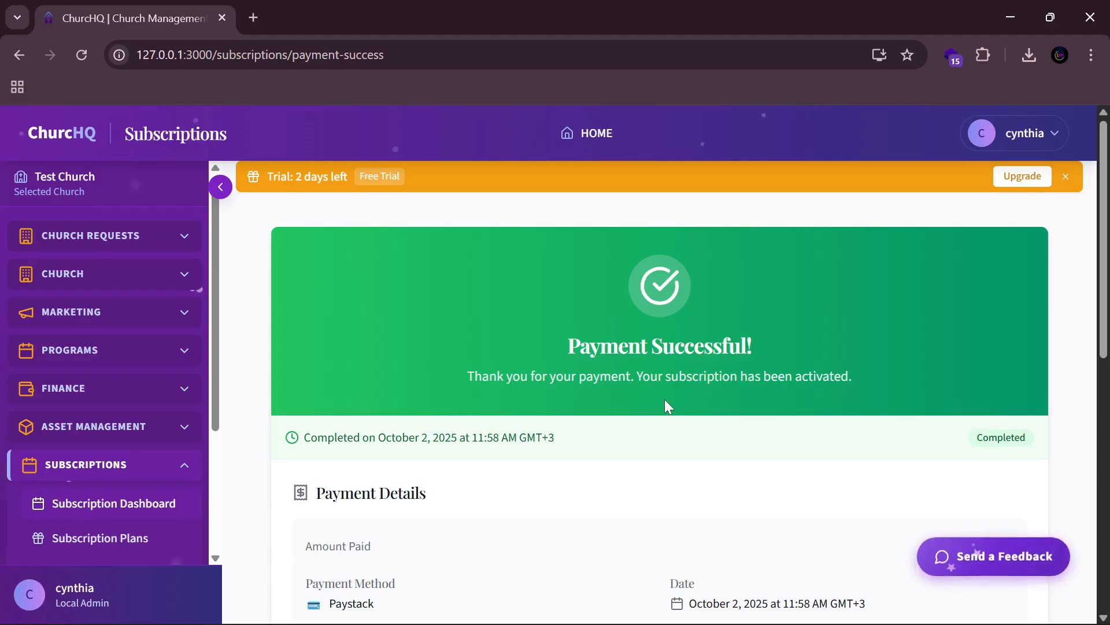
{"action": "scroll", "coordinate": [665, 403], "scroll_direction": "down", "scroll_amount": 7}
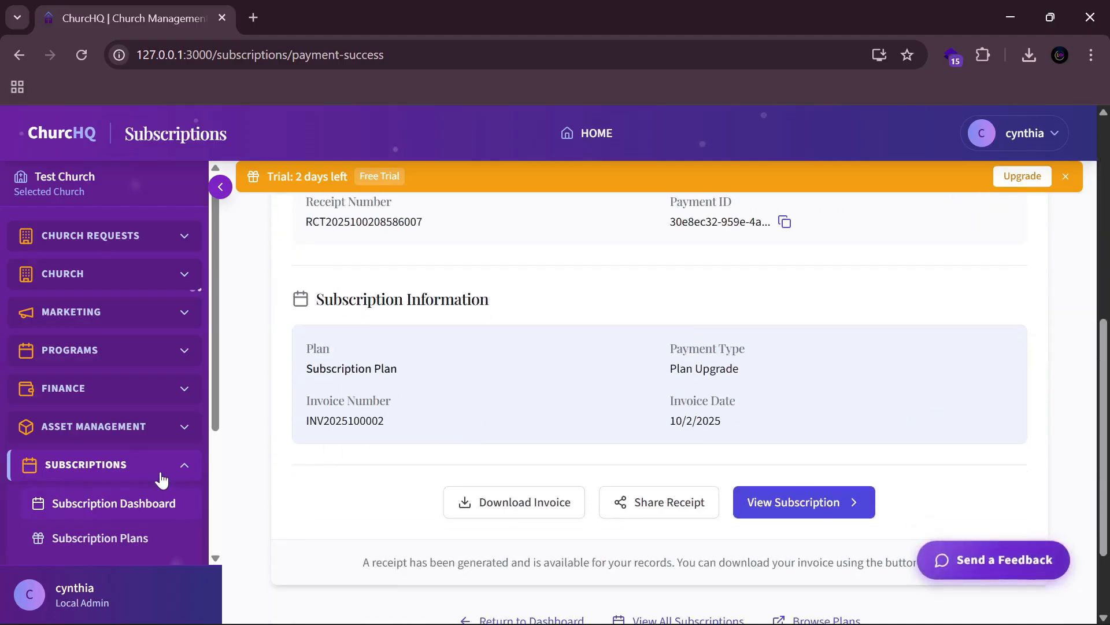
{"action": "scroll", "coordinate": [58, 497], "scroll_direction": "down", "scroll_amount": 3}
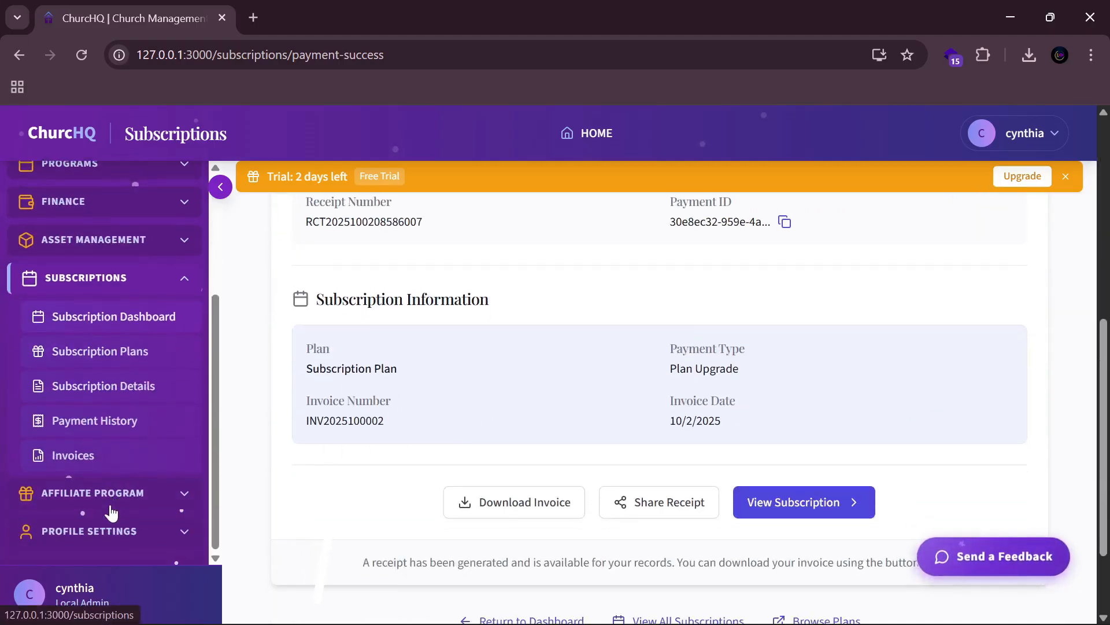
{"action": "left_click", "coordinate": [99, 461]}
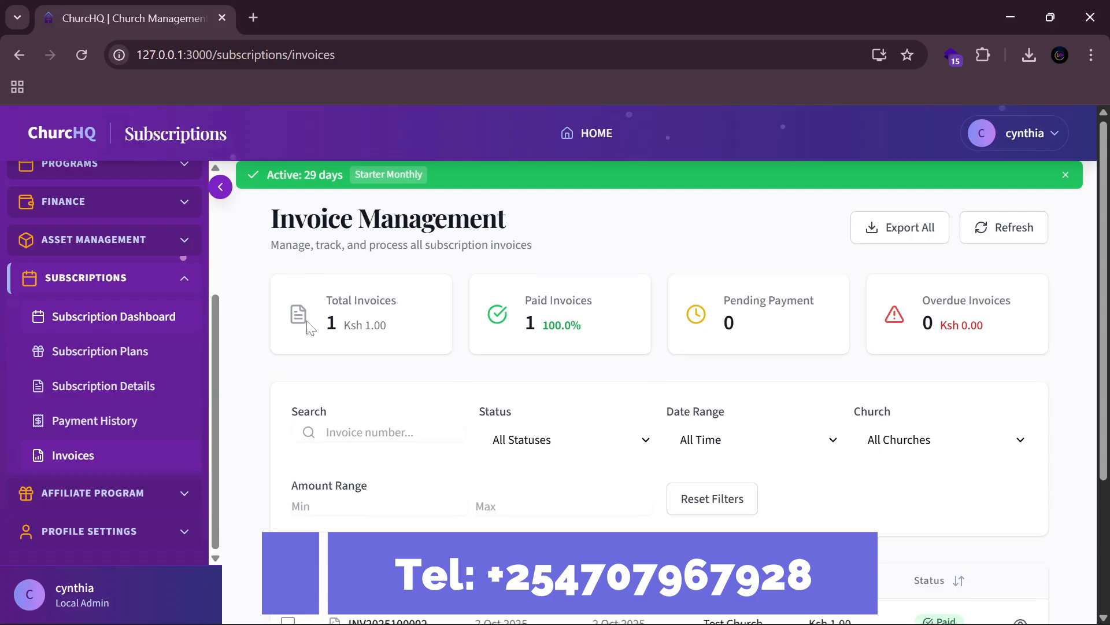
{"action": "scroll", "coordinate": [503, 362], "scroll_direction": "down", "scroll_amount": 3}
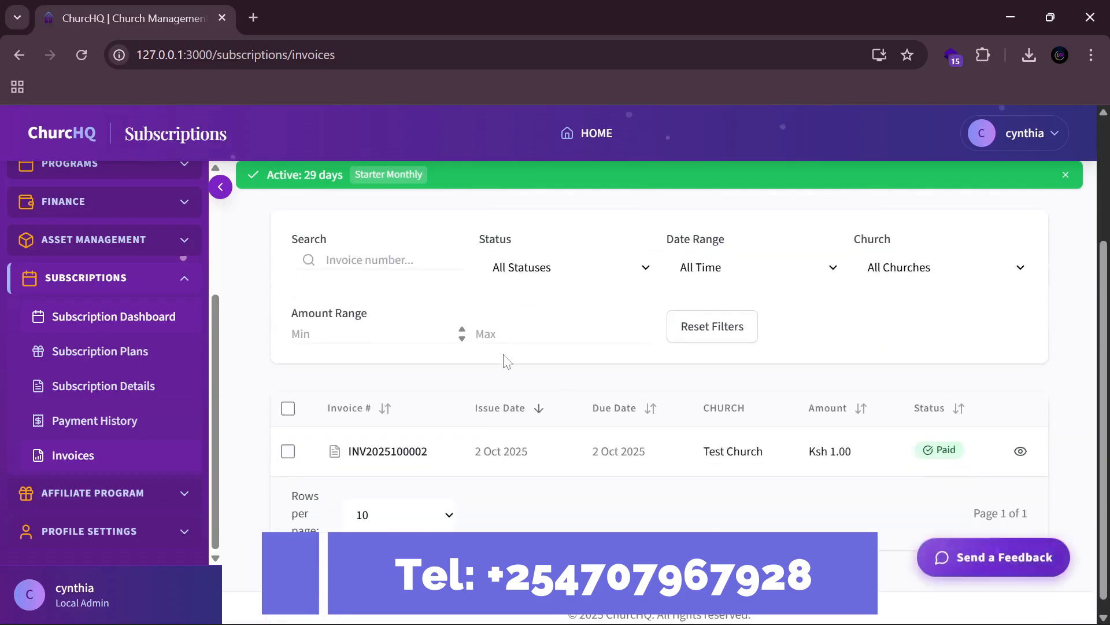
{"action": "left_click", "coordinate": [1021, 451]}
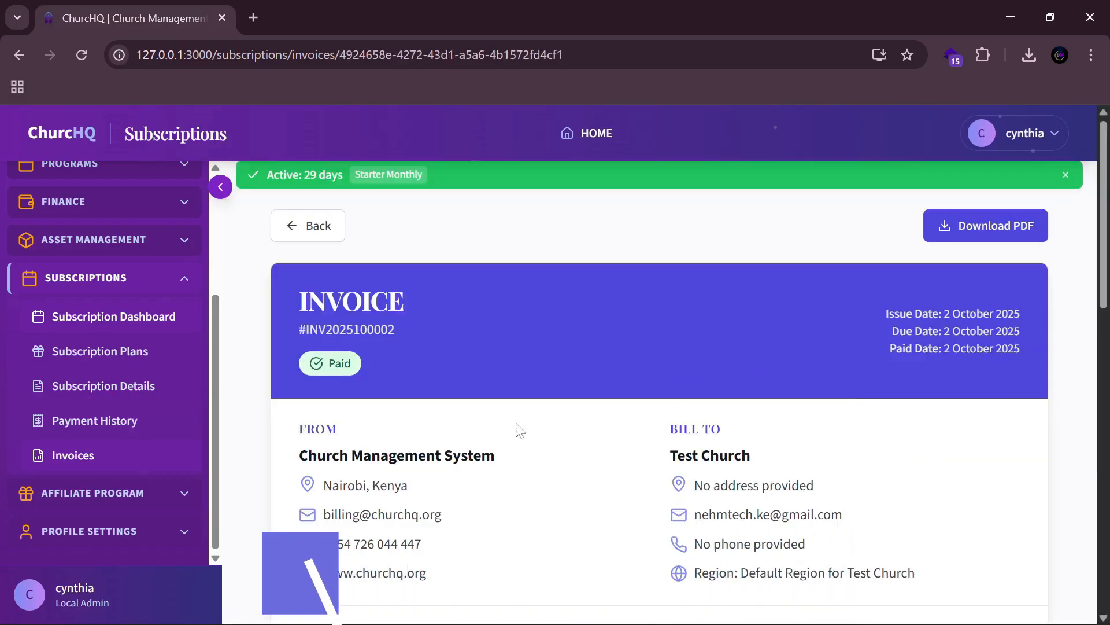
{"action": "scroll", "coordinate": [509, 426], "scroll_direction": "down", "scroll_amount": 8}
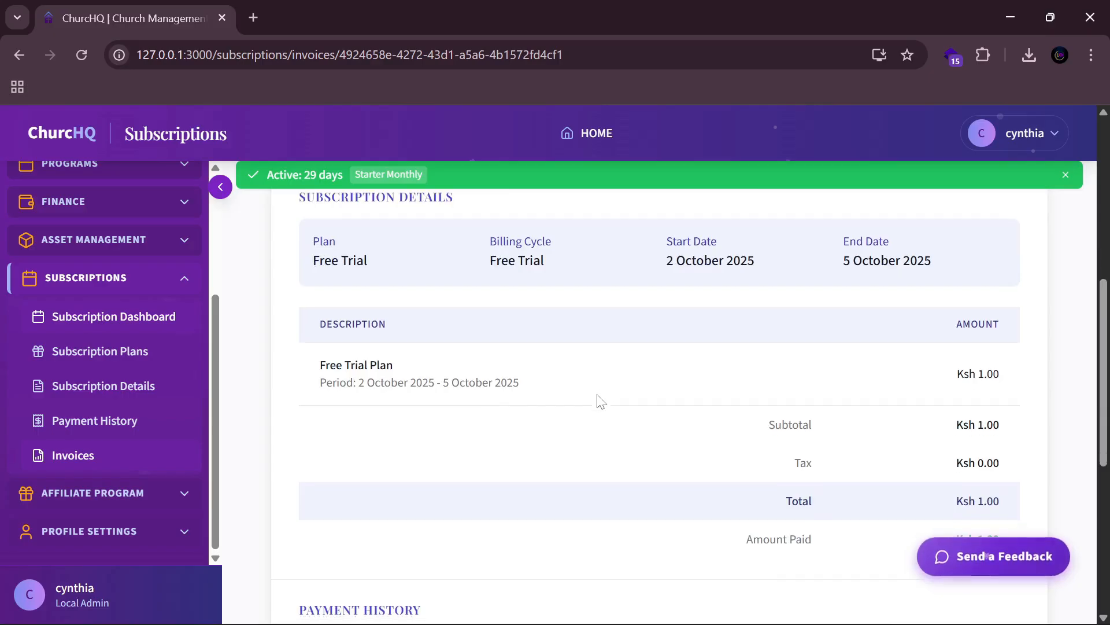
{"action": "scroll", "coordinate": [602, 399], "scroll_direction": "down", "scroll_amount": 4}
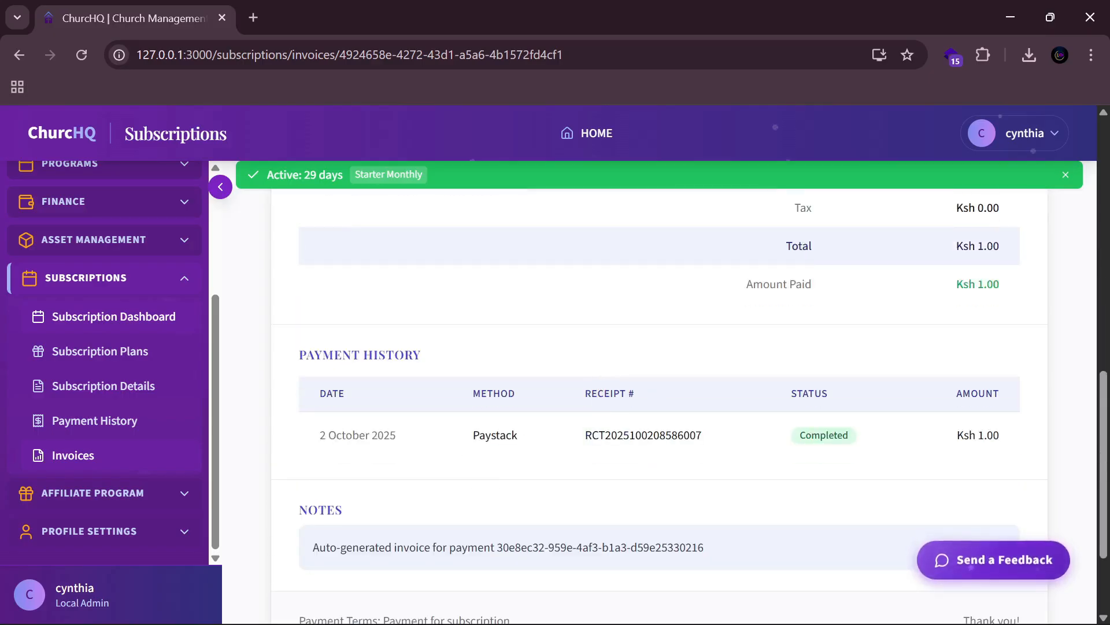
{"action": "scroll", "coordinate": [957, 426], "scroll_direction": "up", "scroll_amount": 8}
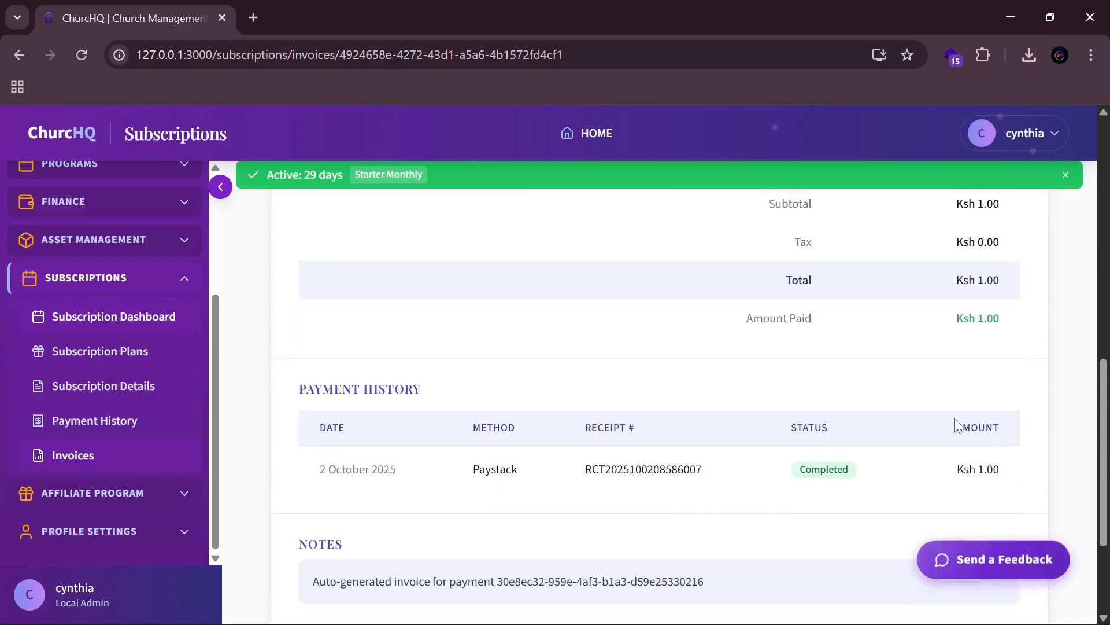
{"action": "scroll", "coordinate": [386, 351], "scroll_direction": "up", "scroll_amount": 3}
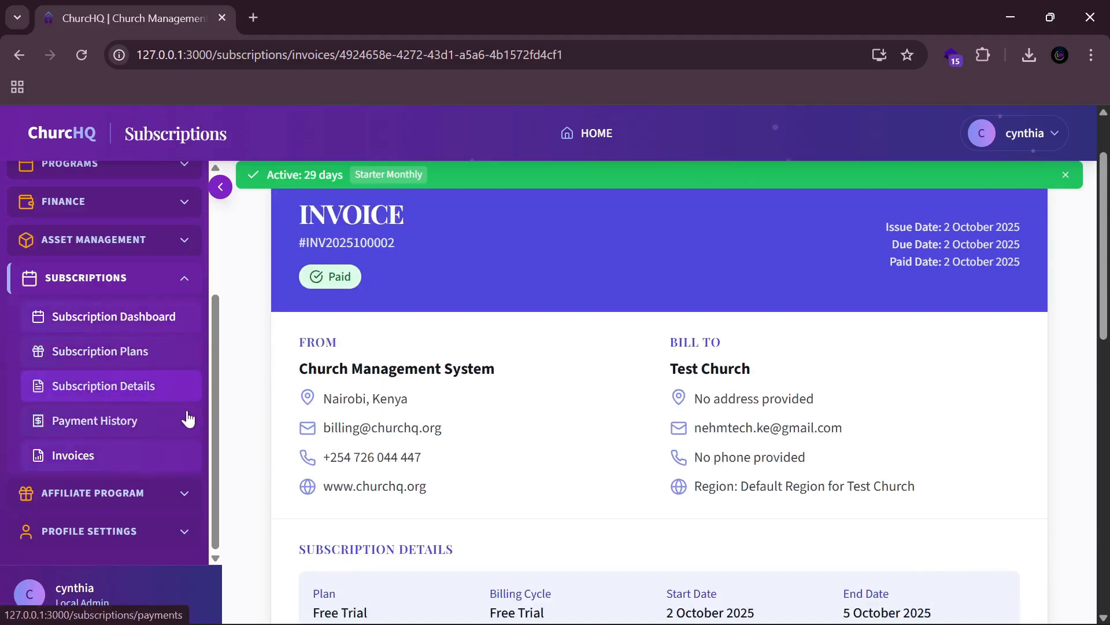
Step: From Payment History, open the Completed KES 1.00 Paystack payment's receipt and review its details
{"action": "left_click", "coordinate": [108, 430]}
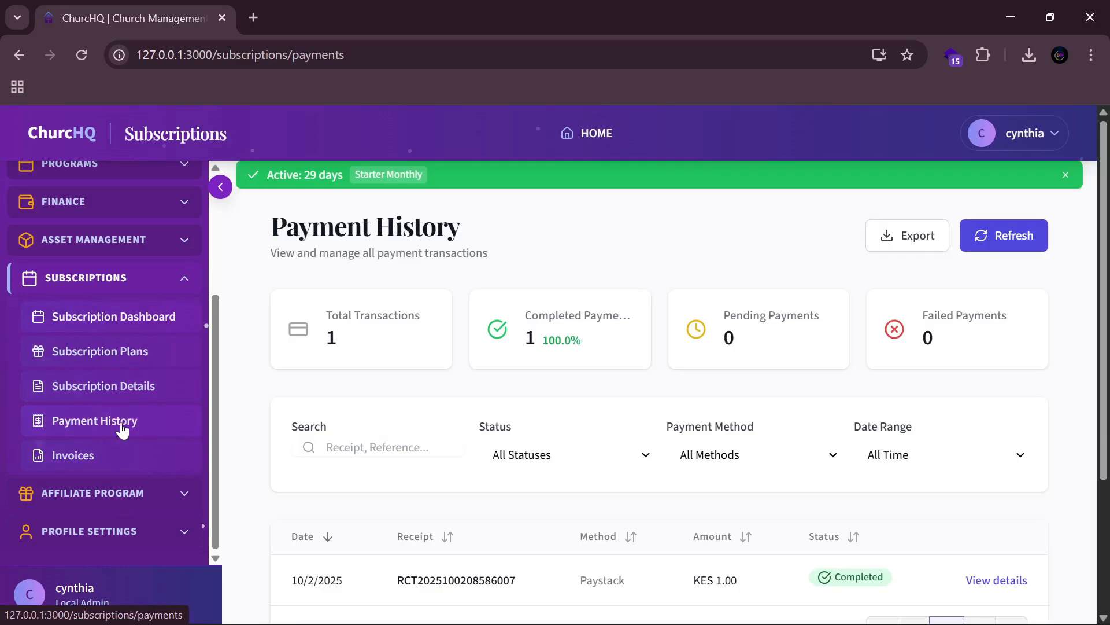
{"action": "left_click", "coordinate": [1006, 503]}
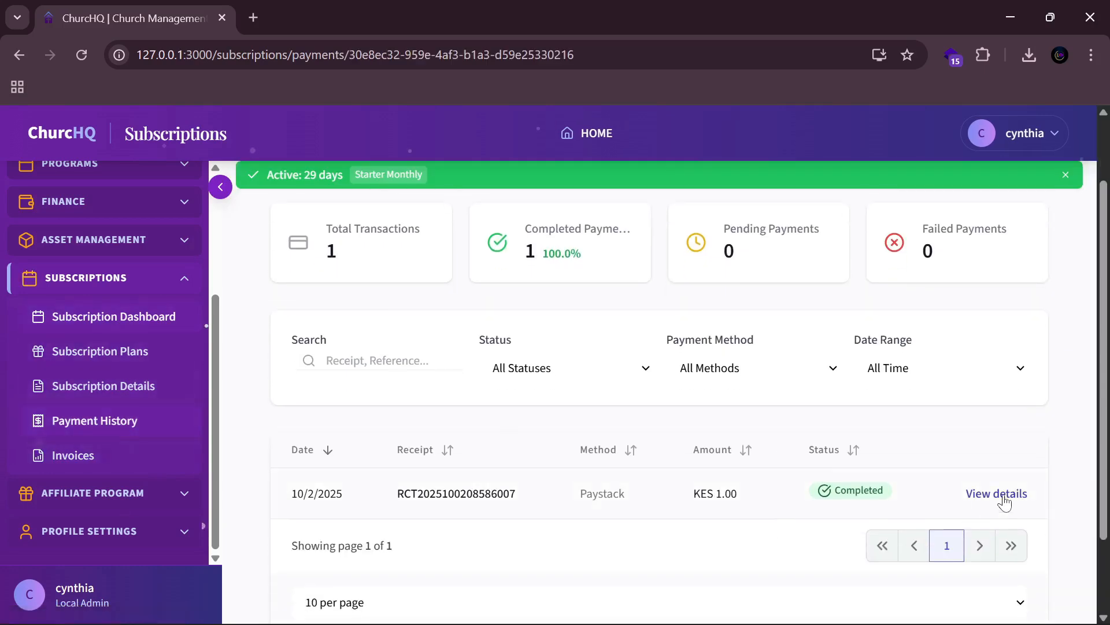
{"action": "scroll", "coordinate": [720, 478], "scroll_direction": "down", "scroll_amount": 2}
{"action": "scroll", "coordinate": [636, 480], "scroll_direction": "up", "scroll_amount": 1}
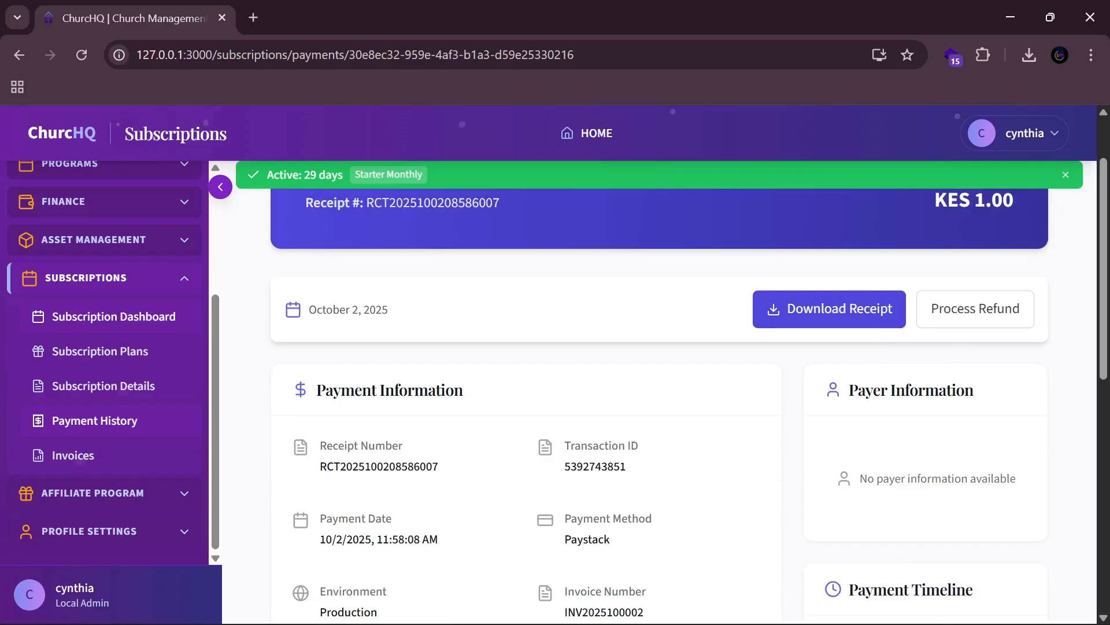
{"action": "scroll", "coordinate": [625, 462], "scroll_direction": "down", "scroll_amount": 2}
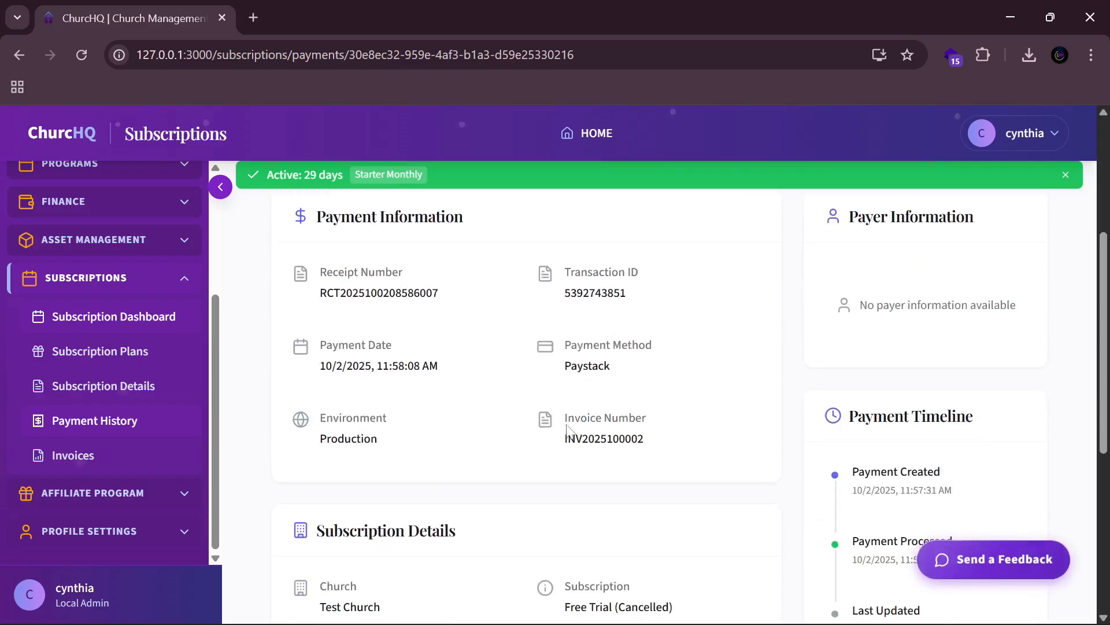
{"action": "scroll", "coordinate": [496, 462], "scroll_direction": "down", "scroll_amount": 2}
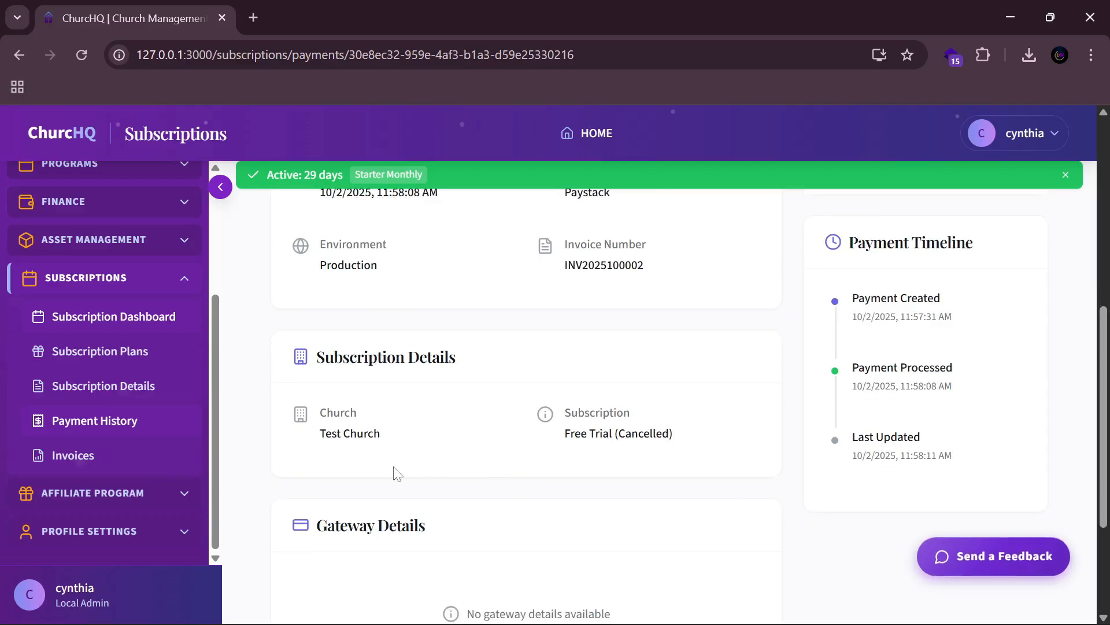
{"action": "scroll", "coordinate": [392, 473], "scroll_direction": "down", "scroll_amount": 1}
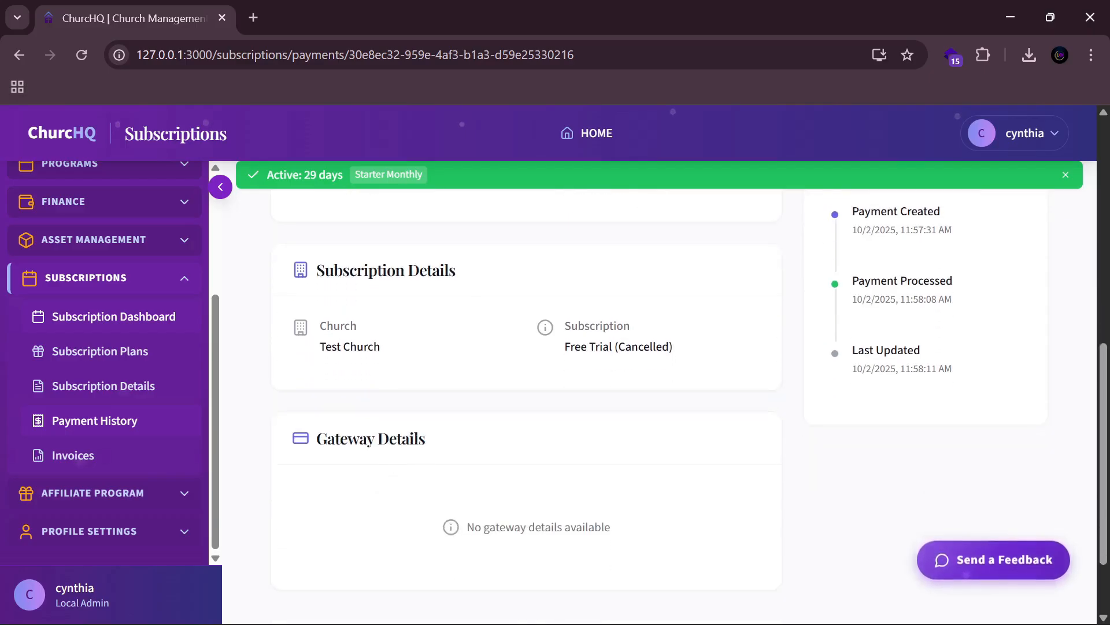
{"action": "scroll", "coordinate": [710, 428], "scroll_direction": "up", "scroll_amount": 5}
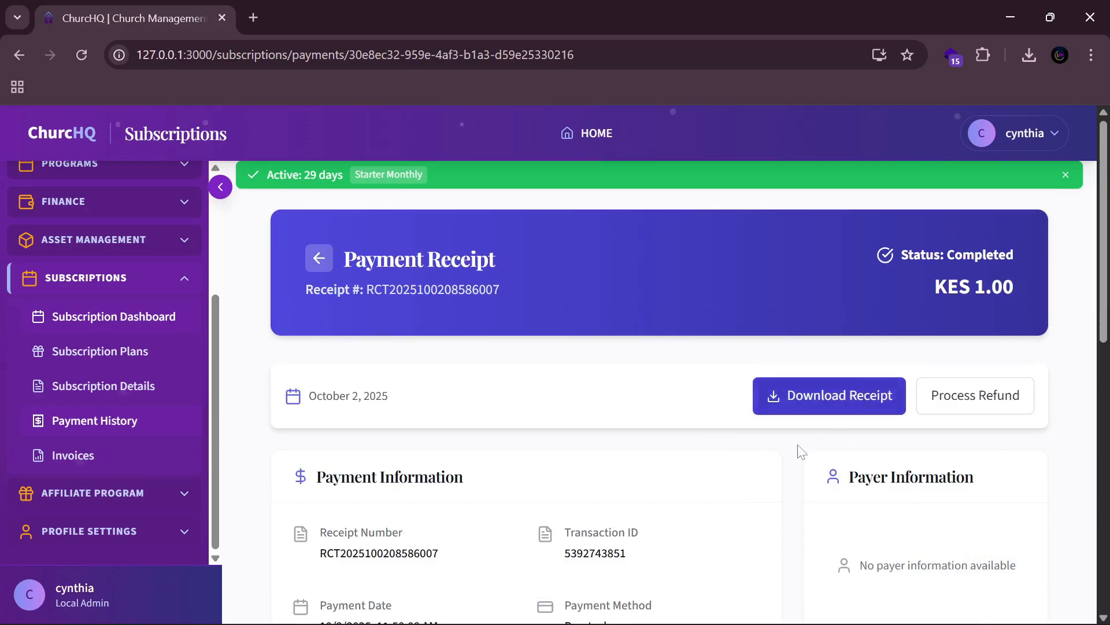
{"action": "left_click", "coordinate": [781, 403]}
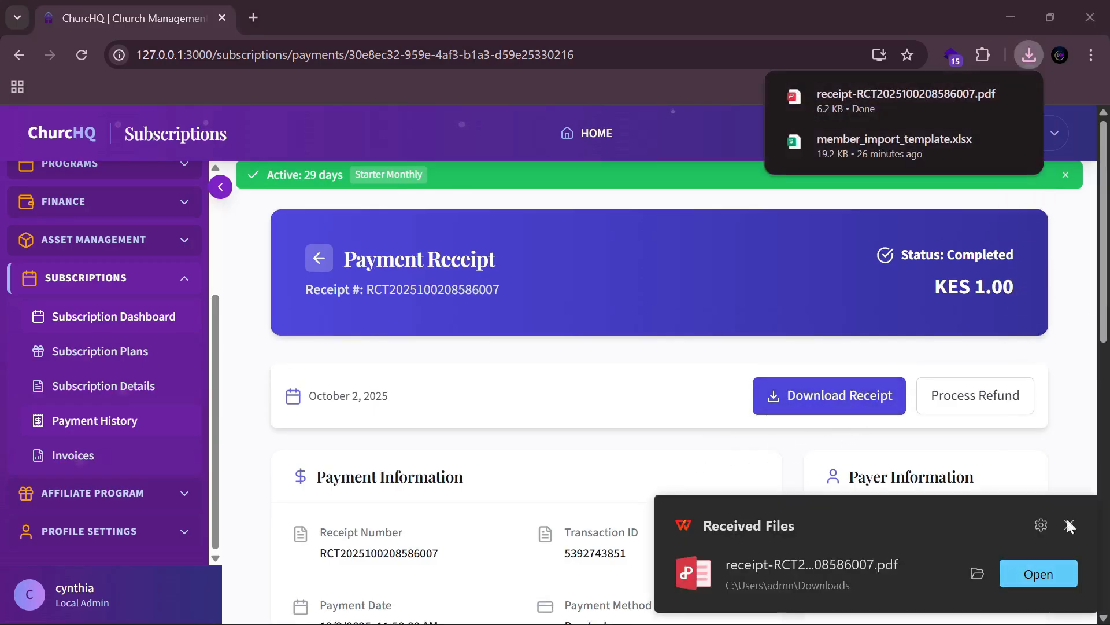
{"action": "left_click", "coordinate": [1046, 578]}
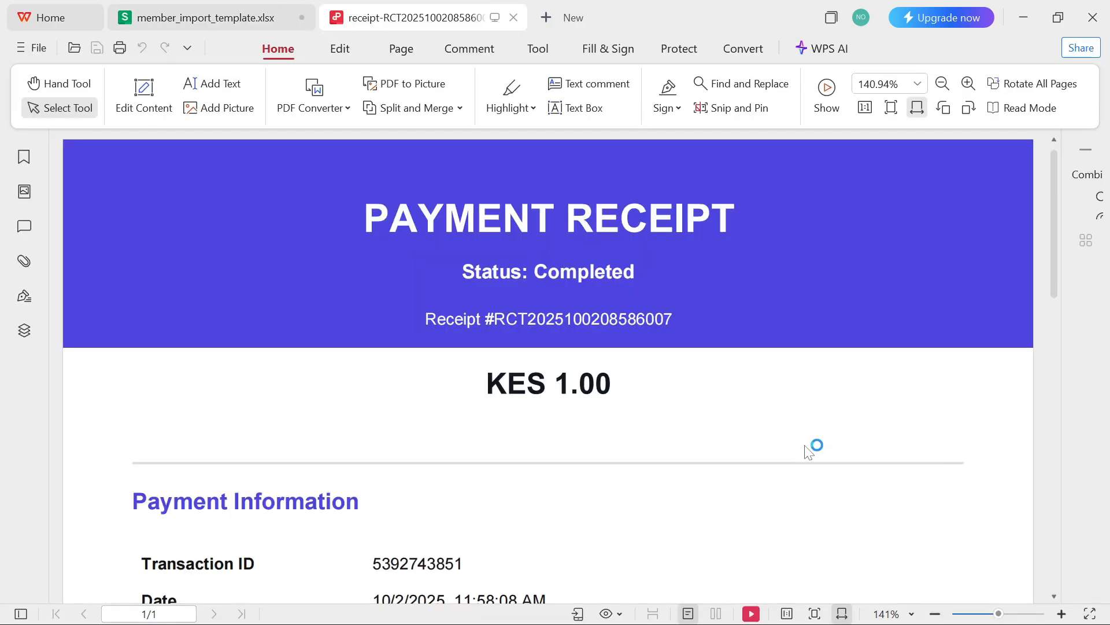
{"action": "scroll", "coordinate": [706, 409], "scroll_direction": "down", "scroll_amount": 10}
{"action": "scroll", "coordinate": [674, 403], "scroll_direction": "up", "scroll_amount": 4}
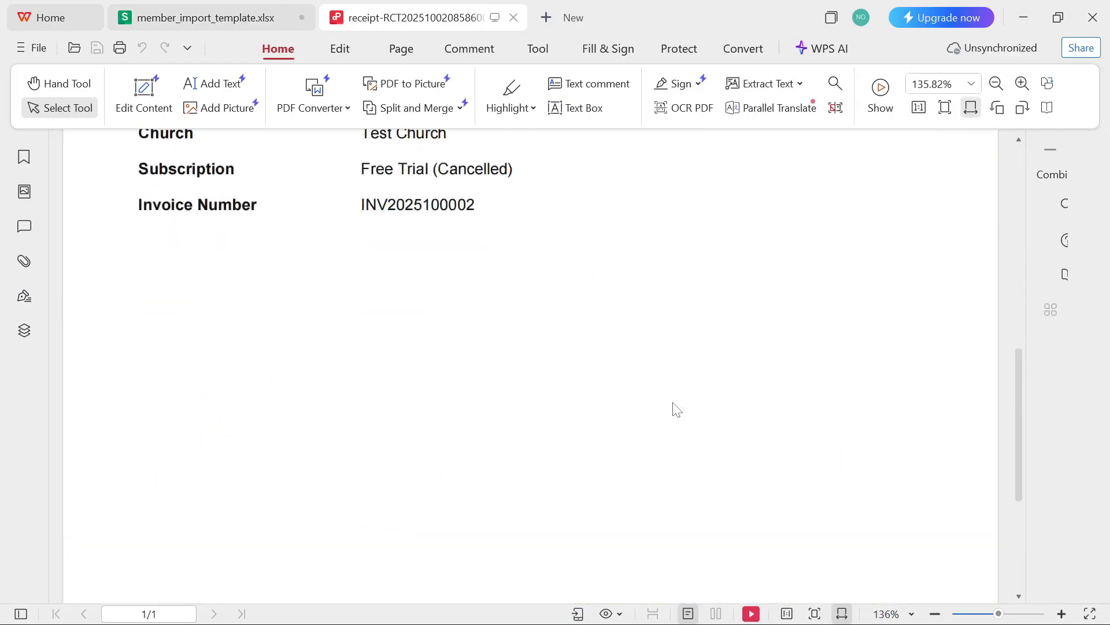
{"action": "scroll", "coordinate": [676, 411], "scroll_direction": "down", "scroll_amount": 7}
{"action": "scroll", "coordinate": [682, 421], "scroll_direction": "up", "scroll_amount": 3}
{"action": "scroll", "coordinate": [682, 424], "scroll_direction": "up", "scroll_amount": 12}
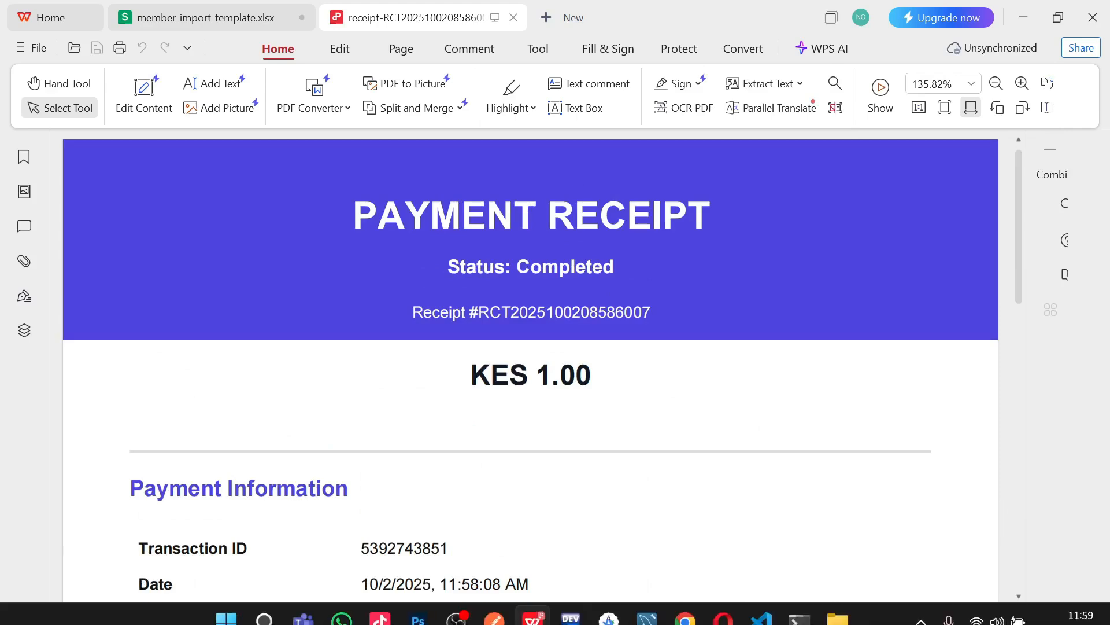
Step: Return to Chrome and view Subscription Details: Starter Monthly Active, 29 days left until November 01, 2025
{"action": "left_click", "coordinate": [723, 613]}
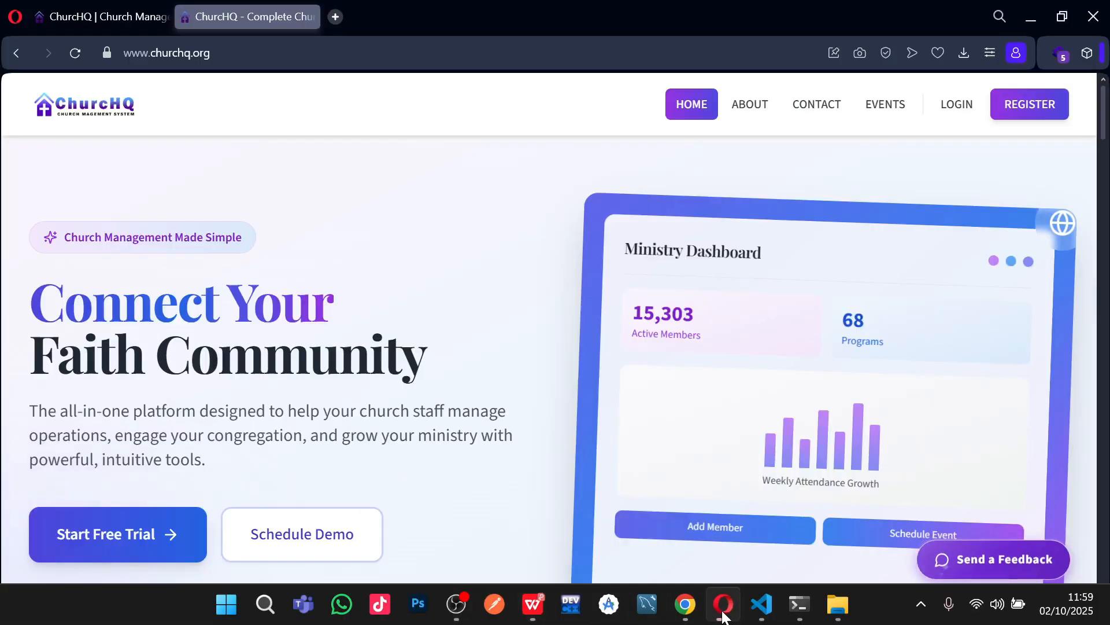
{"action": "left_click", "coordinate": [685, 604]}
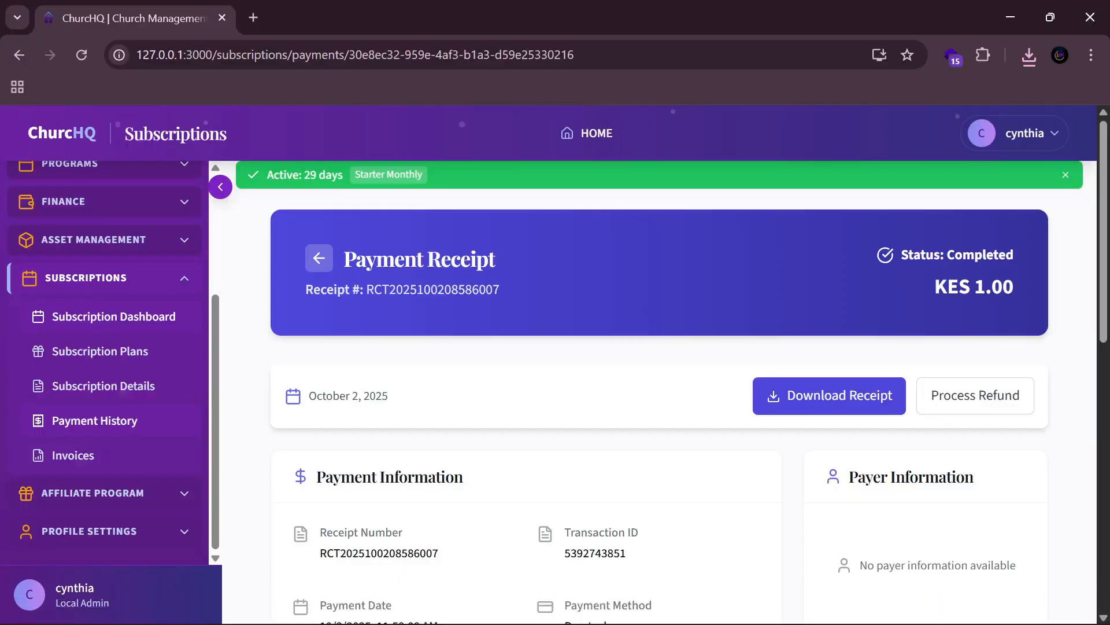
{"action": "left_click", "coordinate": [148, 393]}
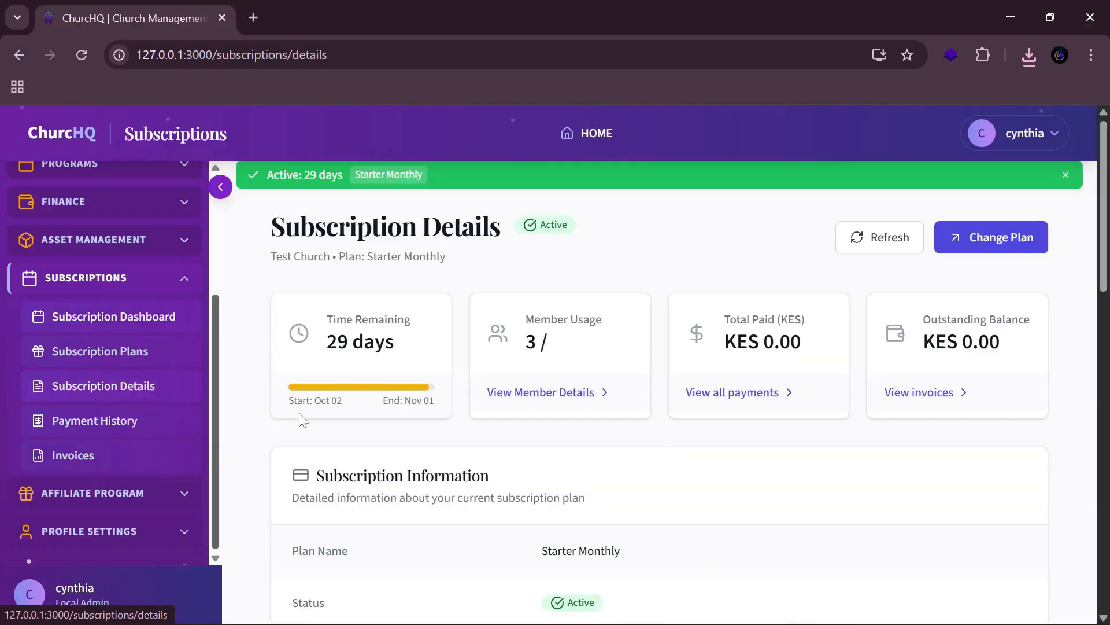
{"action": "scroll", "coordinate": [652, 476], "scroll_direction": "down", "scroll_amount": 7}
{"action": "scroll", "coordinate": [655, 477], "scroll_direction": "up", "scroll_amount": 6}
{"action": "scroll", "coordinate": [655, 477], "scroll_direction": "up", "scroll_amount": 2}
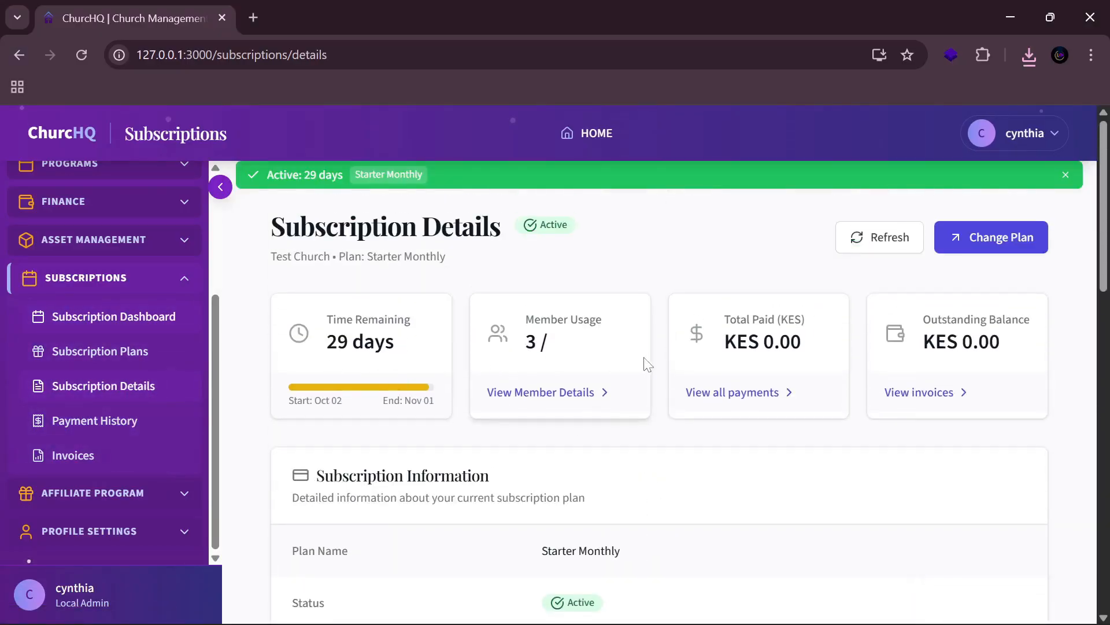
{"action": "scroll", "coordinate": [678, 501], "scroll_direction": "down", "scroll_amount": 4}
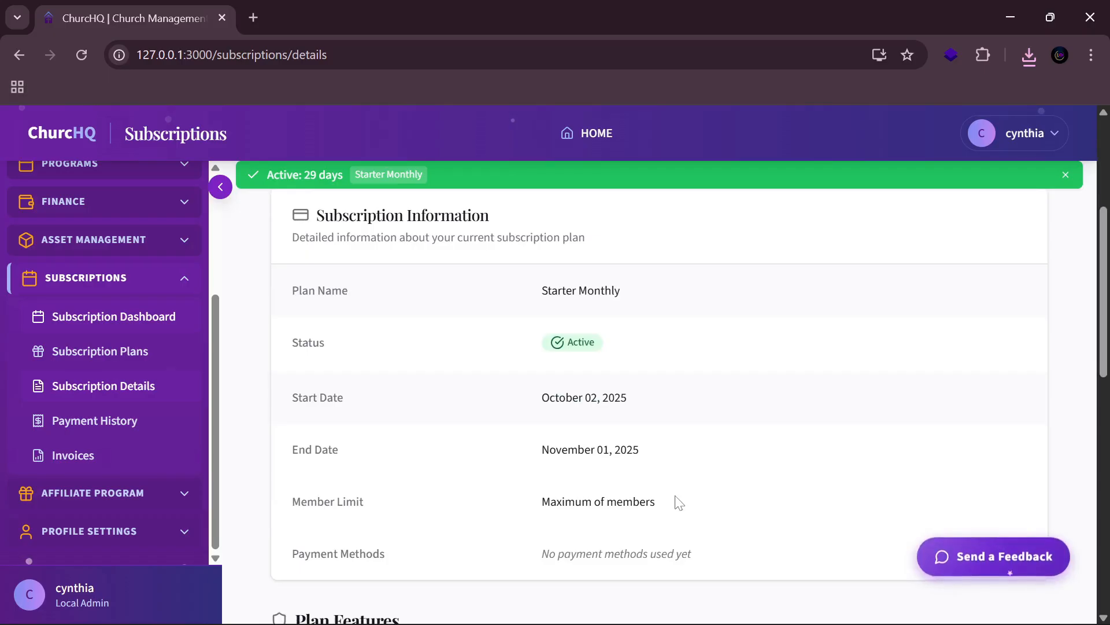
{"action": "scroll", "coordinate": [677, 499], "scroll_direction": "up", "scroll_amount": 4}
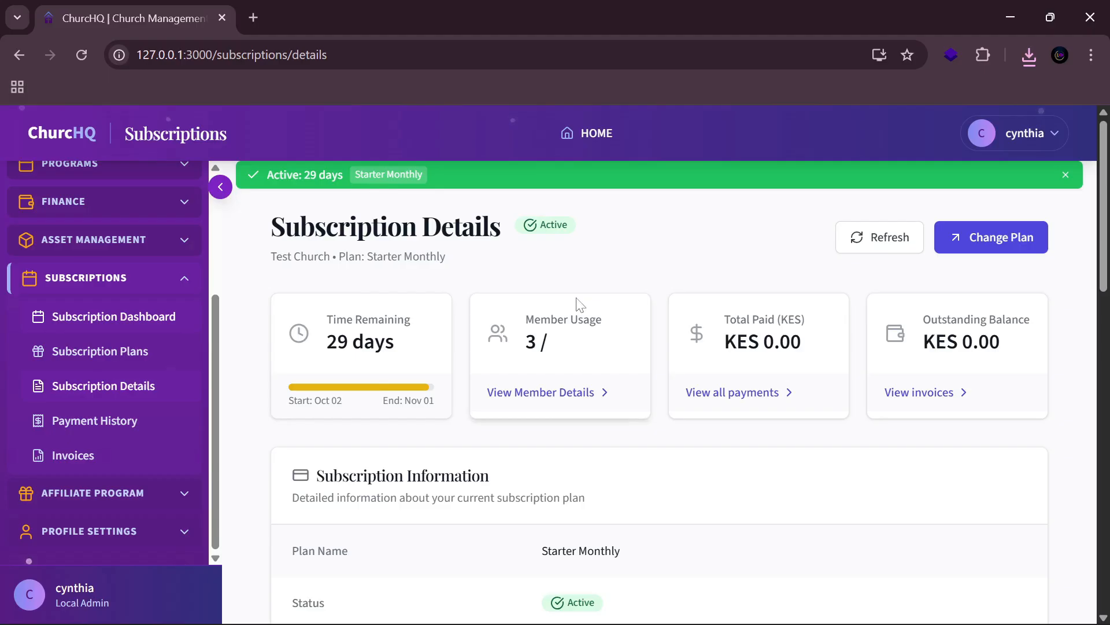
Step: From Subscription Plans, choose Change Plan to list the Starter, Standard and Premium Monthly cards
{"action": "left_click", "coordinate": [151, 363]}
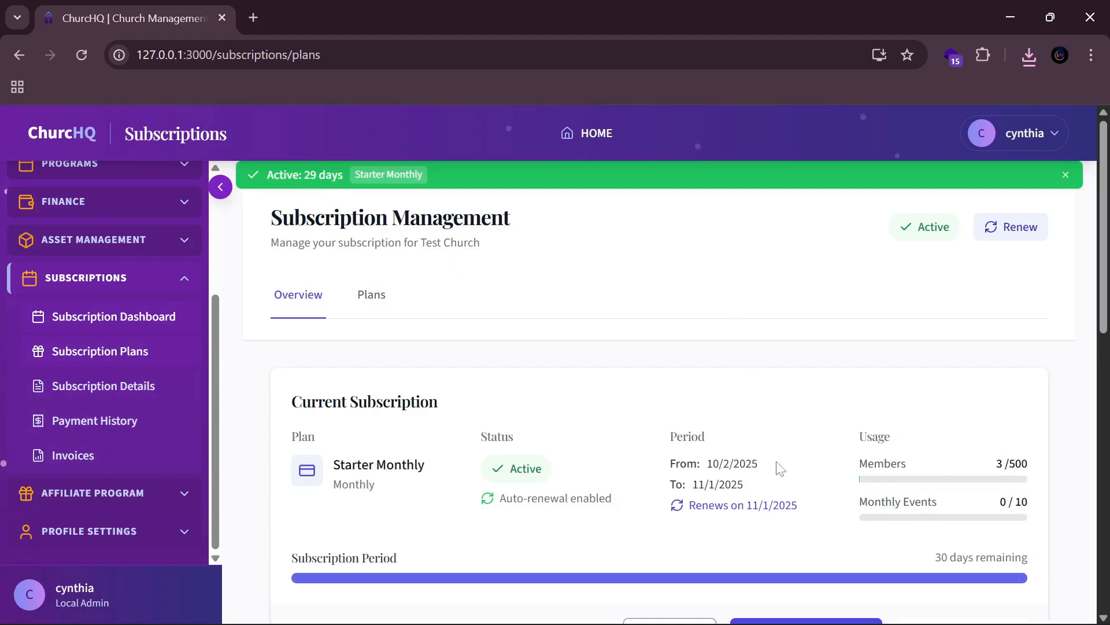
{"action": "scroll", "coordinate": [740, 425], "scroll_direction": "down", "scroll_amount": 5}
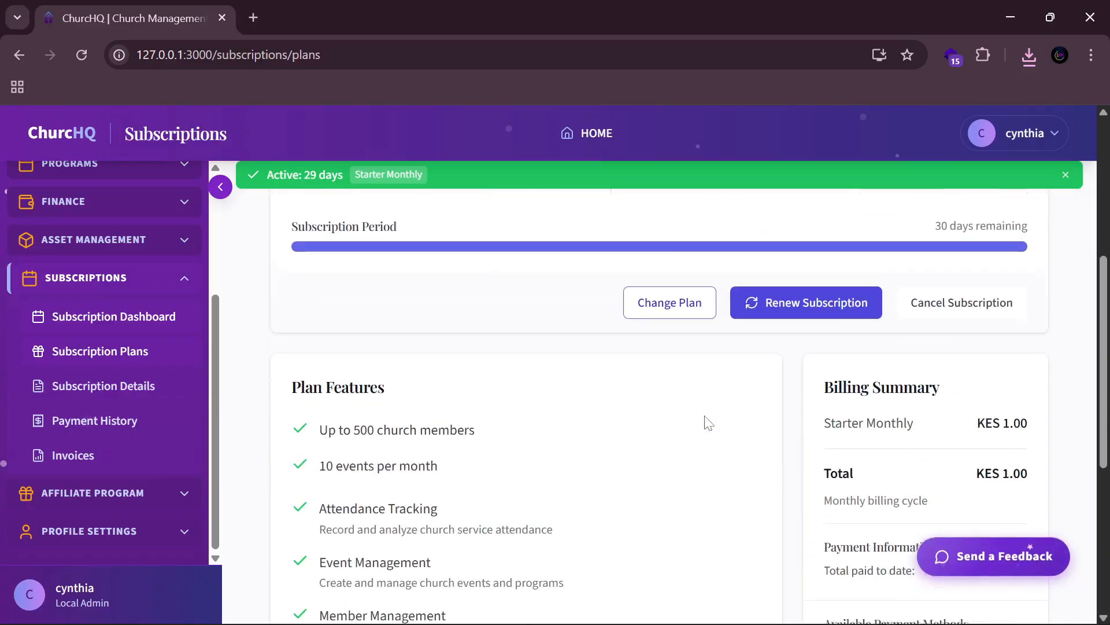
{"action": "scroll", "coordinate": [691, 349], "scroll_direction": "up", "scroll_amount": 1}
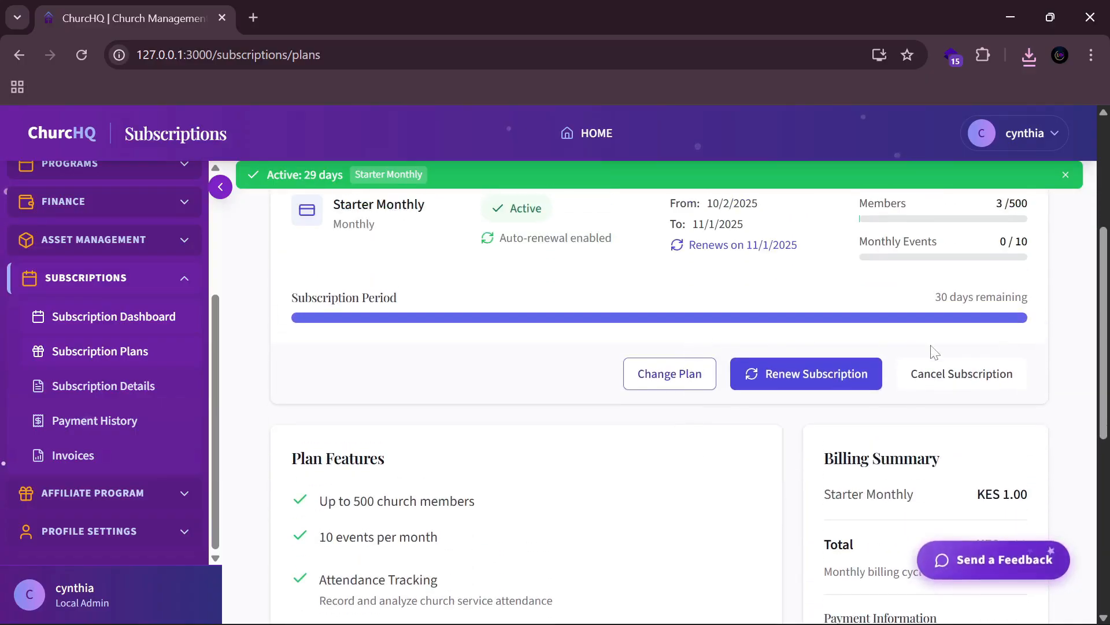
{"action": "left_click", "coordinate": [682, 377]}
{"action": "scroll", "coordinate": [682, 377], "scroll_direction": "down", "scroll_amount": 5}
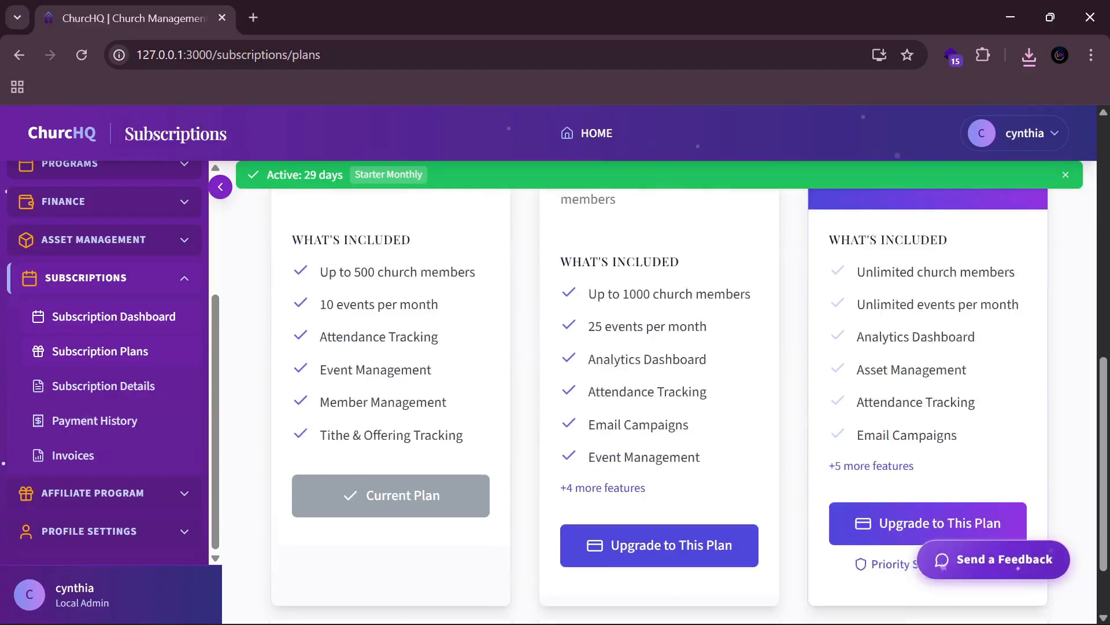
{"action": "scroll", "coordinate": [665, 508], "scroll_direction": "up", "scroll_amount": 2}
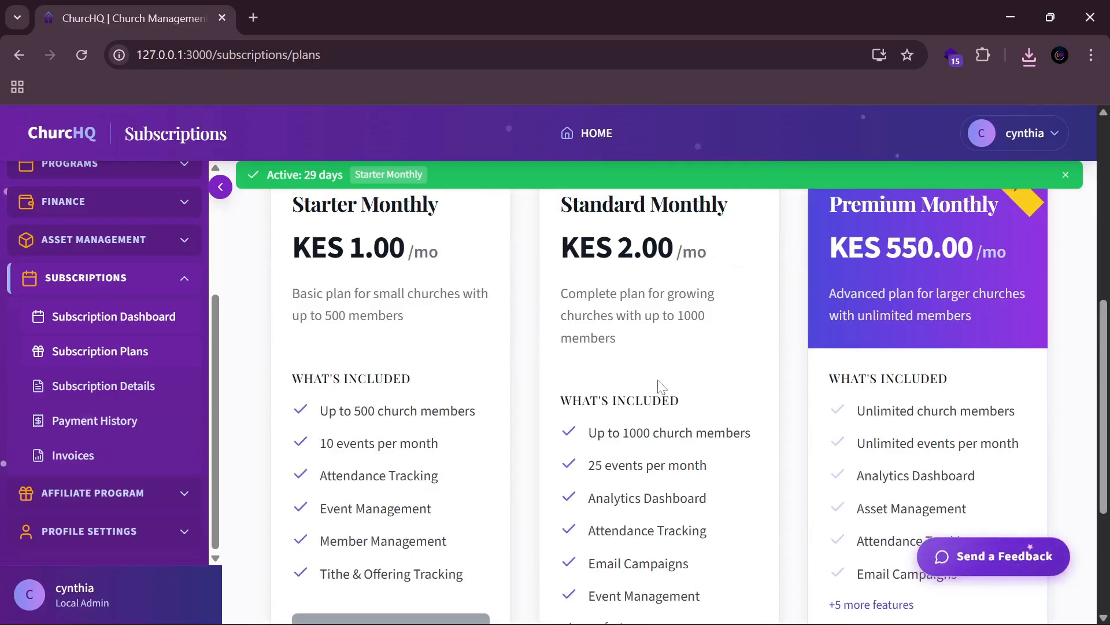
{"action": "scroll", "coordinate": [662, 405], "scroll_direction": "down", "scroll_amount": 4}
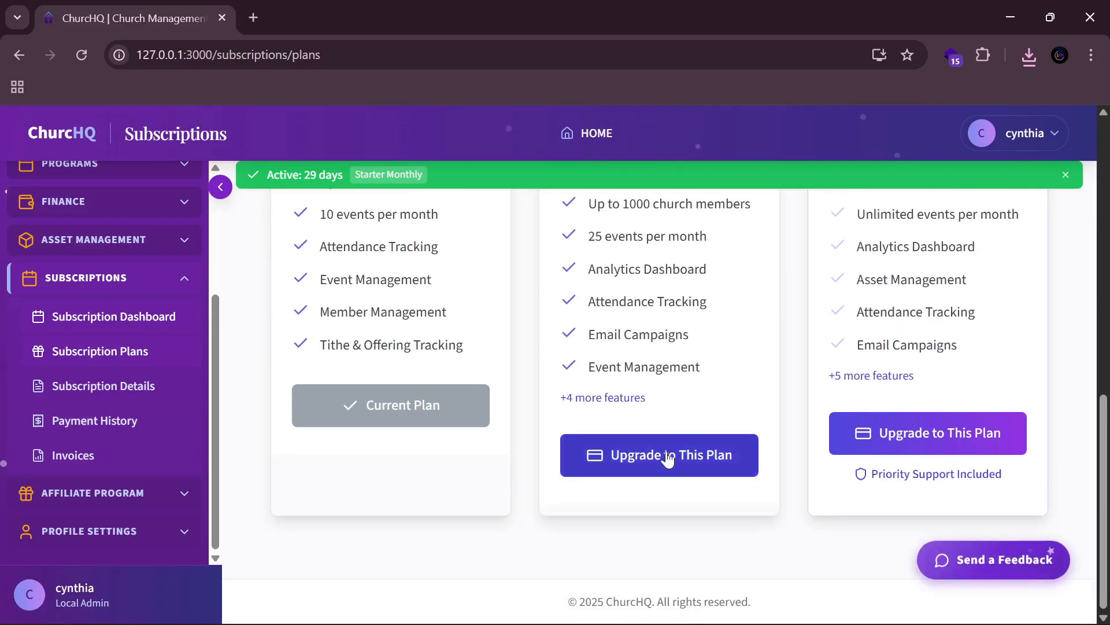
Step: Choose the Standard Monthly upgrade and accept the terms and conditions
{"action": "left_click", "coordinate": [667, 456]}
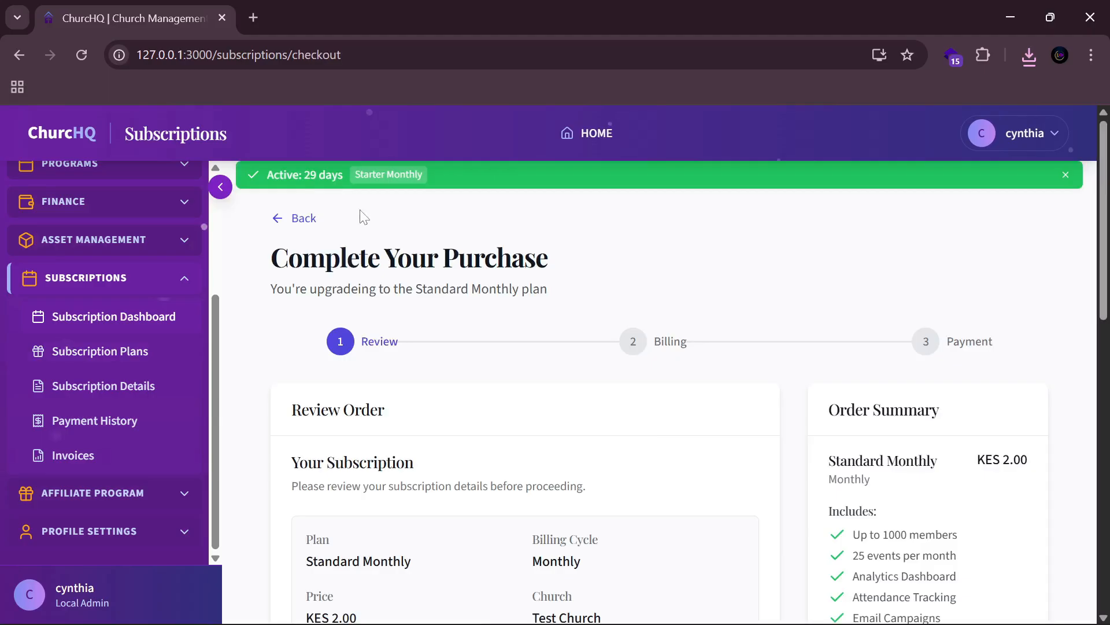
{"action": "scroll", "coordinate": [477, 417], "scroll_direction": "down", "scroll_amount": 8}
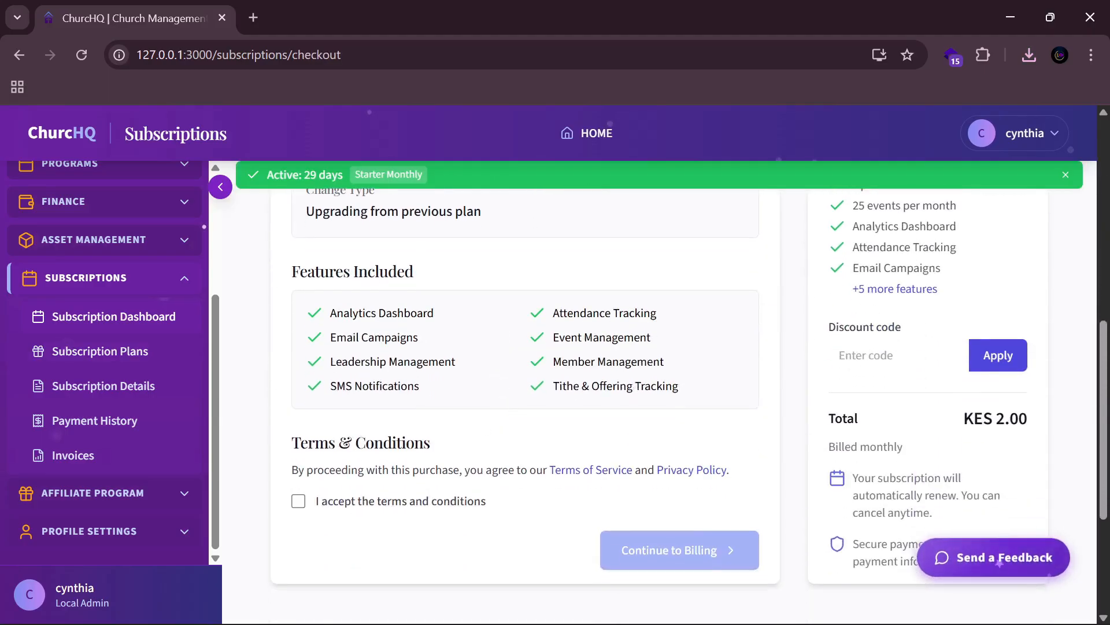
{"action": "left_click", "coordinate": [299, 501]}
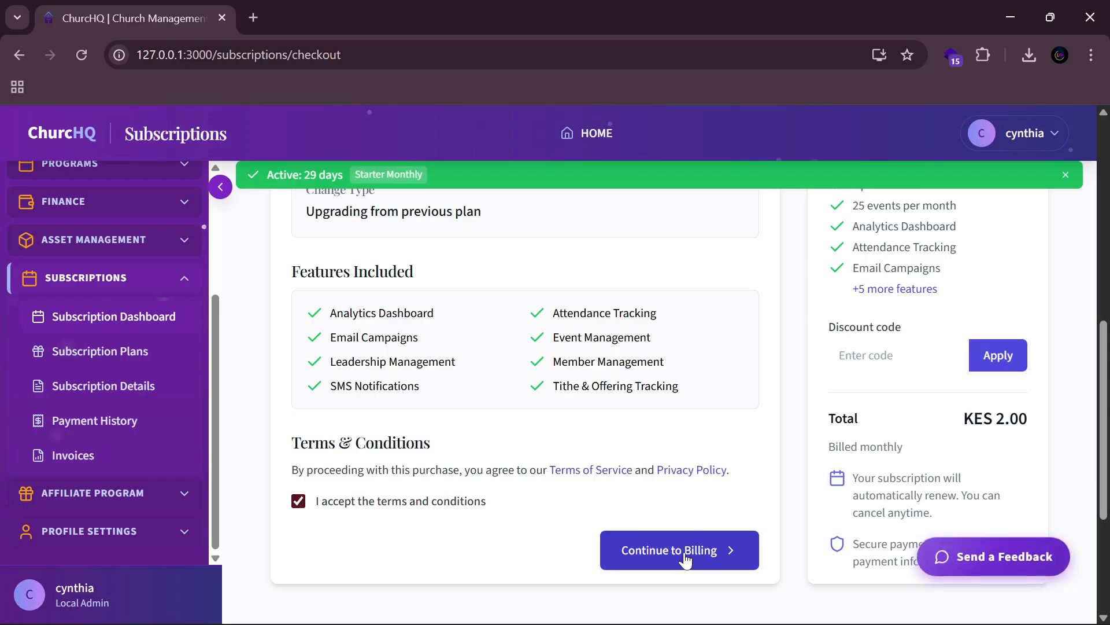
{"action": "left_click", "coordinate": [685, 560]}
Step: Fill the billing street address from the saved 'Nairobi, Kenya' entry and continue to payment
{"action": "scroll", "coordinate": [528, 472], "scroll_direction": "down", "scroll_amount": 3}
{"action": "left_click", "coordinate": [526, 431]}
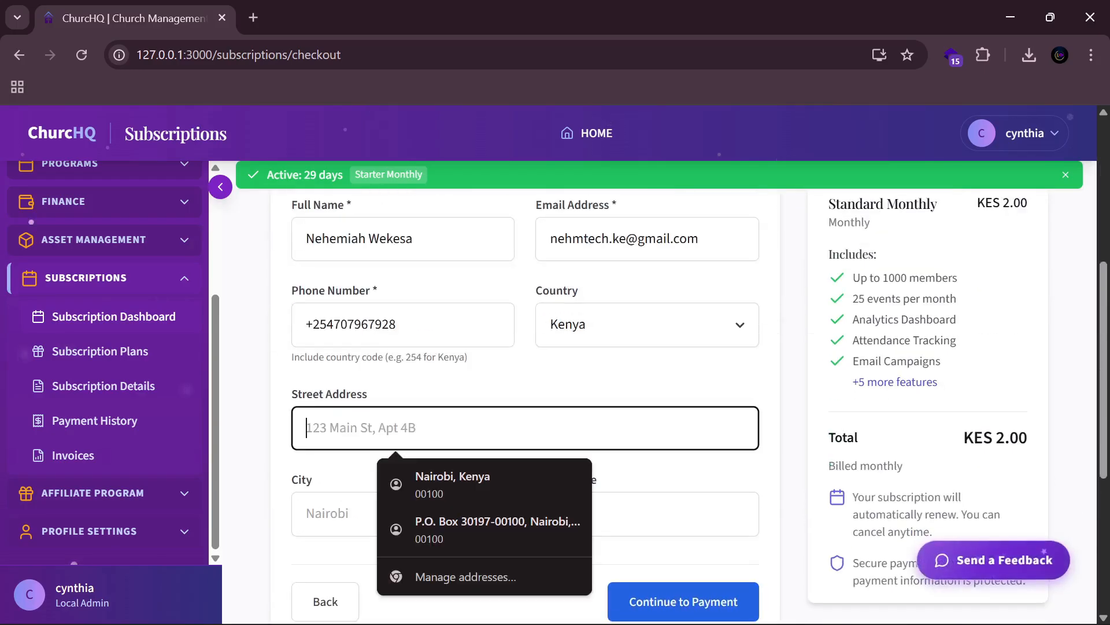
{"action": "left_click", "coordinate": [471, 485]}
{"action": "left_click", "coordinate": [671, 600]}
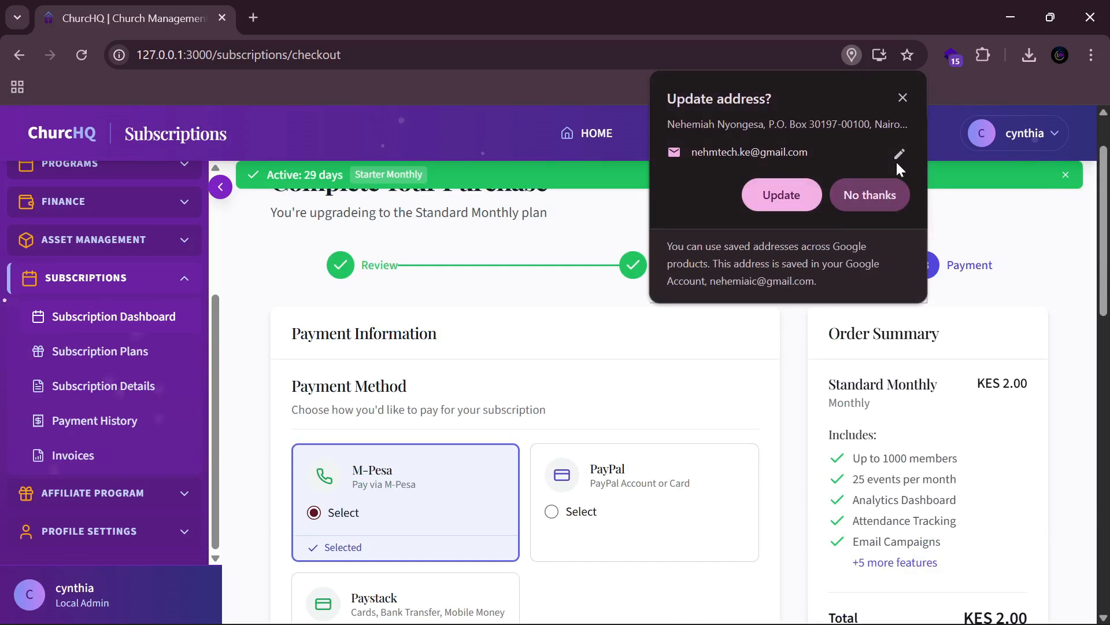
Step: Dismiss the browser address prompt and remove the leading '+' from the M-Pesa number
{"action": "left_click", "coordinate": [886, 200]}
{"action": "scroll", "coordinate": [647, 427], "scroll_direction": "down", "scroll_amount": 3}
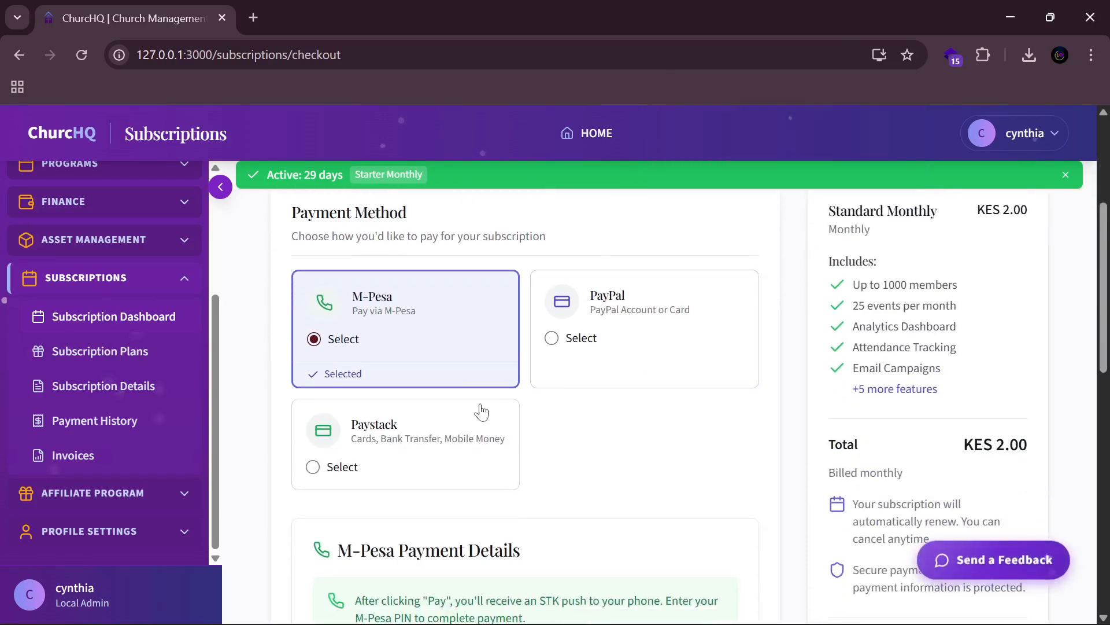
{"action": "scroll", "coordinate": [590, 446], "scroll_direction": "down", "scroll_amount": 3}
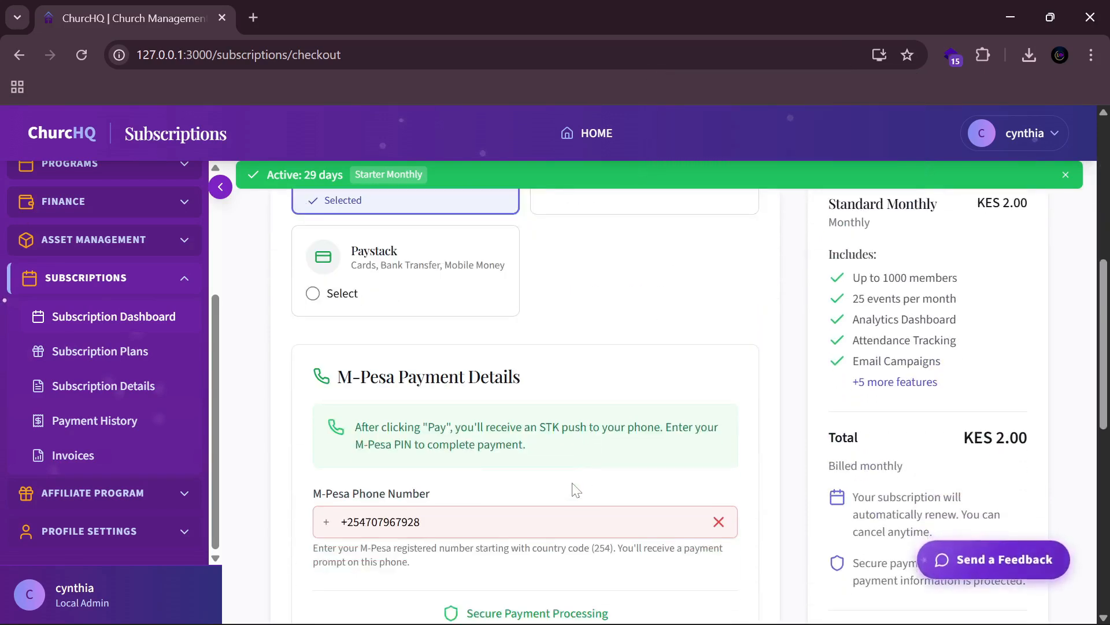
{"action": "left_click", "coordinate": [346, 522]}
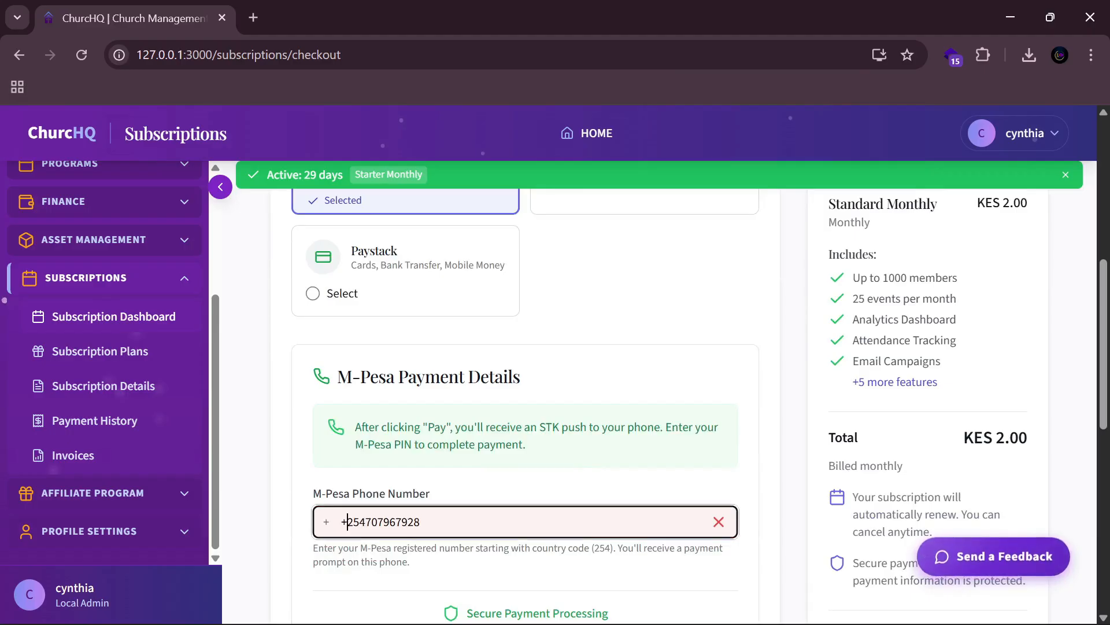
{"action": "key", "text": "BackSpace"}
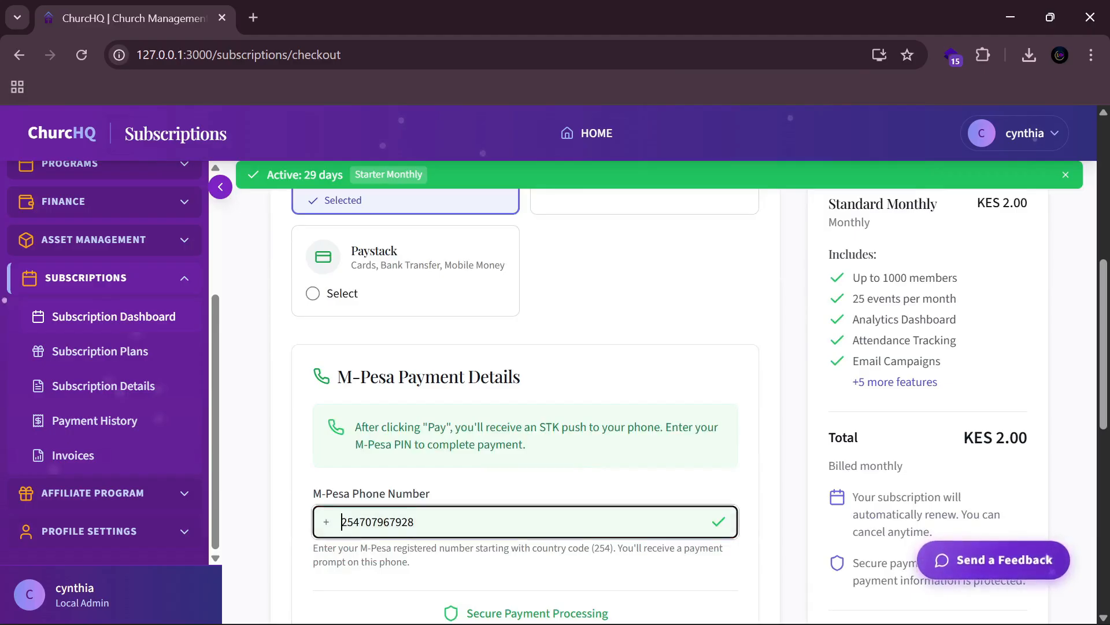
Step: Pay KES 2.00 via M-Pesa, then reload the checkout after the payment fails
{"action": "scroll", "coordinate": [597, 453], "scroll_direction": "down", "scroll_amount": 2}
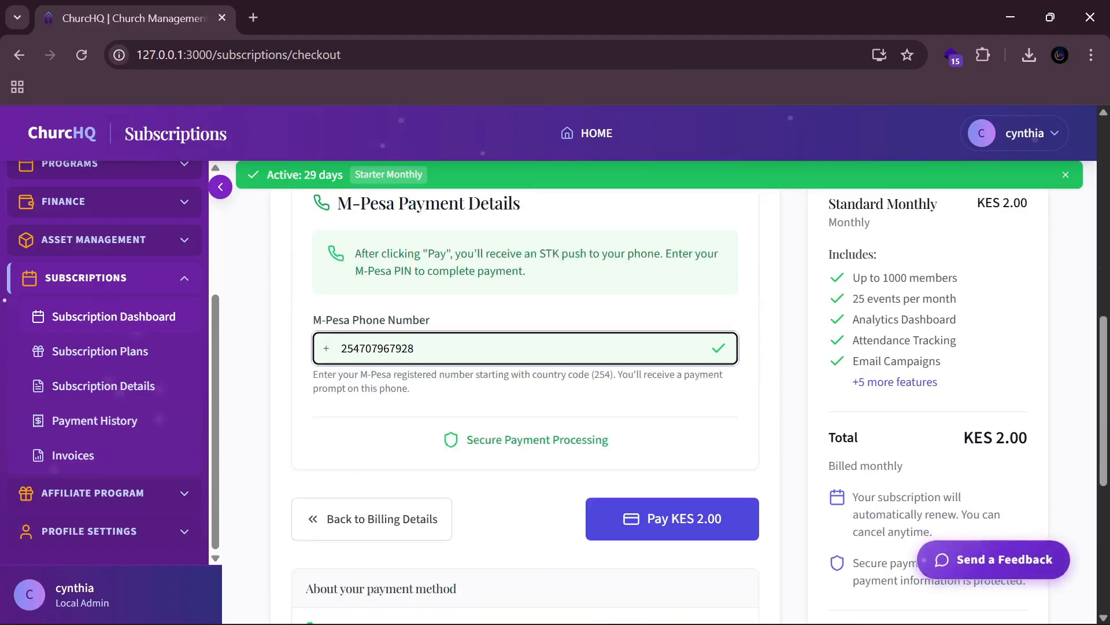
{"action": "scroll", "coordinate": [653, 449], "scroll_direction": "up", "scroll_amount": 3}
{"action": "scroll", "coordinate": [642, 429], "scroll_direction": "up", "scroll_amount": 5}
{"action": "scroll", "coordinate": [649, 433], "scroll_direction": "down", "scroll_amount": 10}
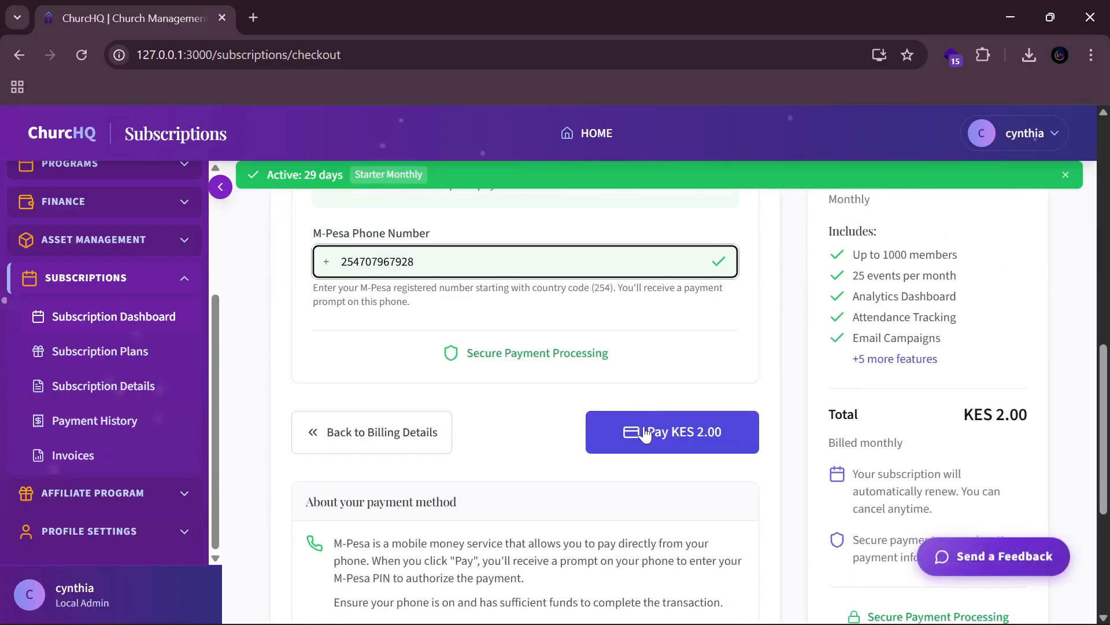
{"action": "left_click", "coordinate": [691, 432]}
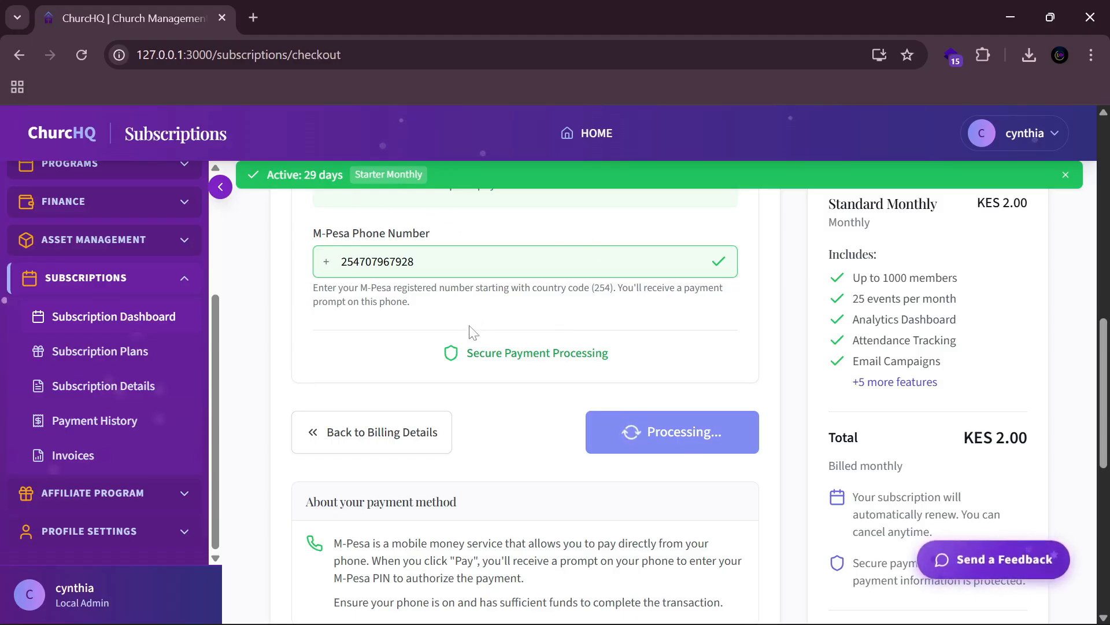
{"action": "scroll", "coordinate": [468, 331], "scroll_direction": "up", "scroll_amount": 10}
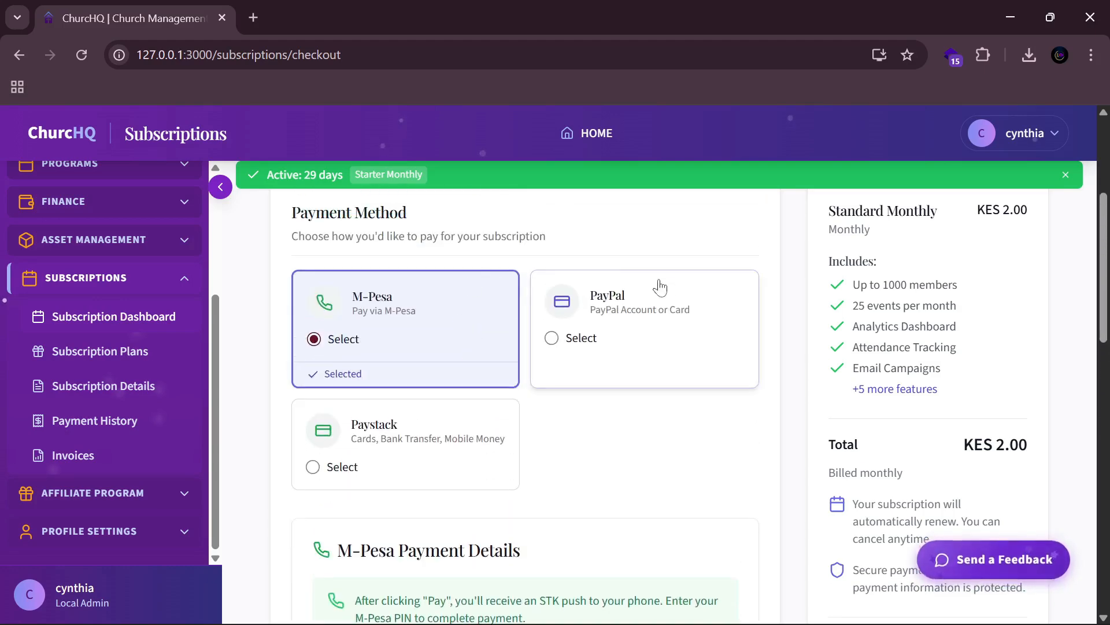
{"action": "scroll", "coordinate": [719, 426], "scroll_direction": "down", "scroll_amount": 6}
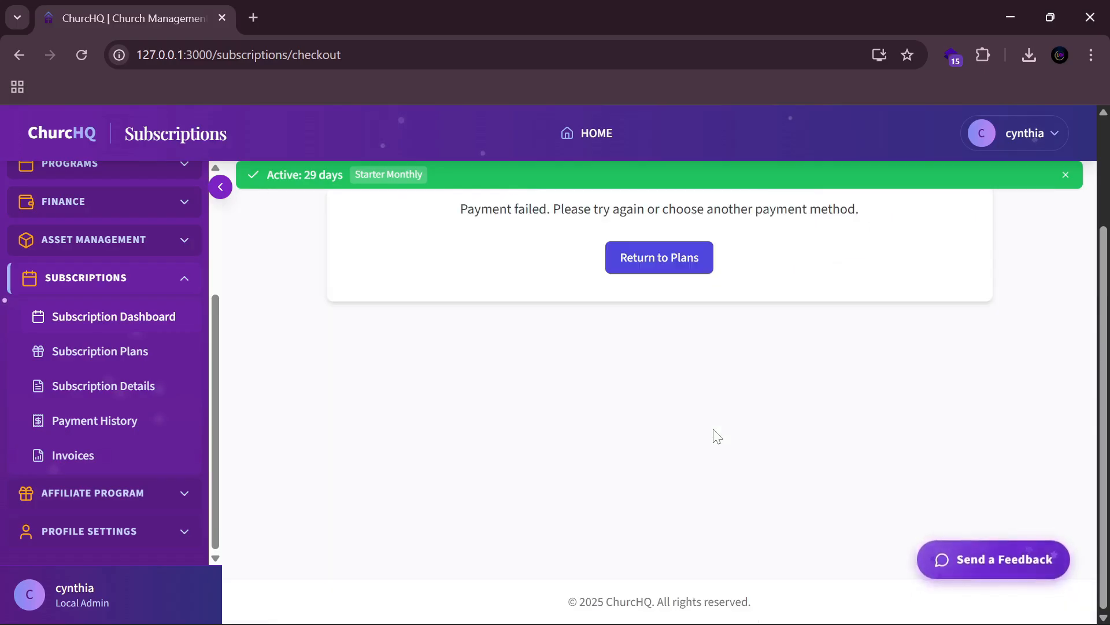
{"action": "scroll", "coordinate": [462, 265], "scroll_direction": "up", "scroll_amount": 3}
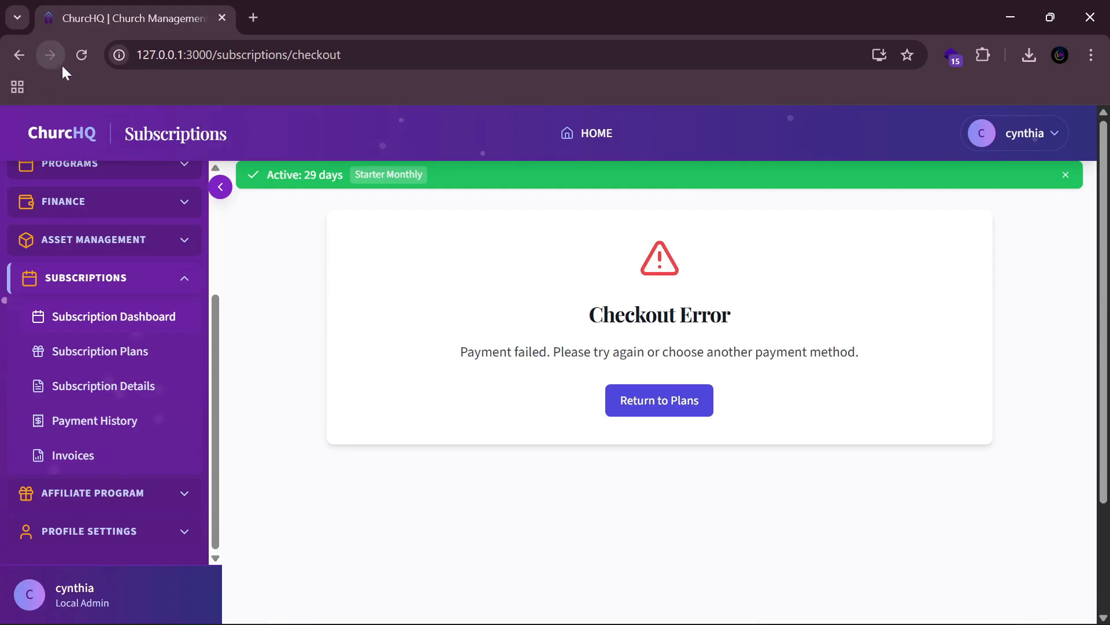
{"action": "left_click", "coordinate": [80, 55]}
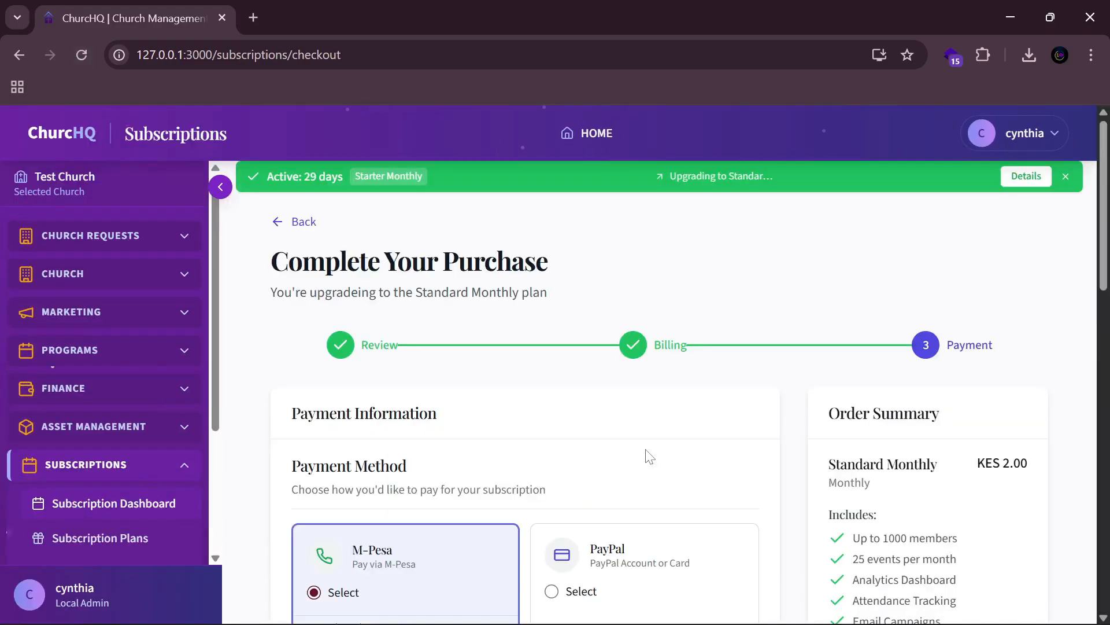
Step: Remove the leading '+' from the M-Pesa number again and pay KES 2.00 successfully
{"action": "scroll", "coordinate": [650, 457], "scroll_direction": "down", "scroll_amount": 9}
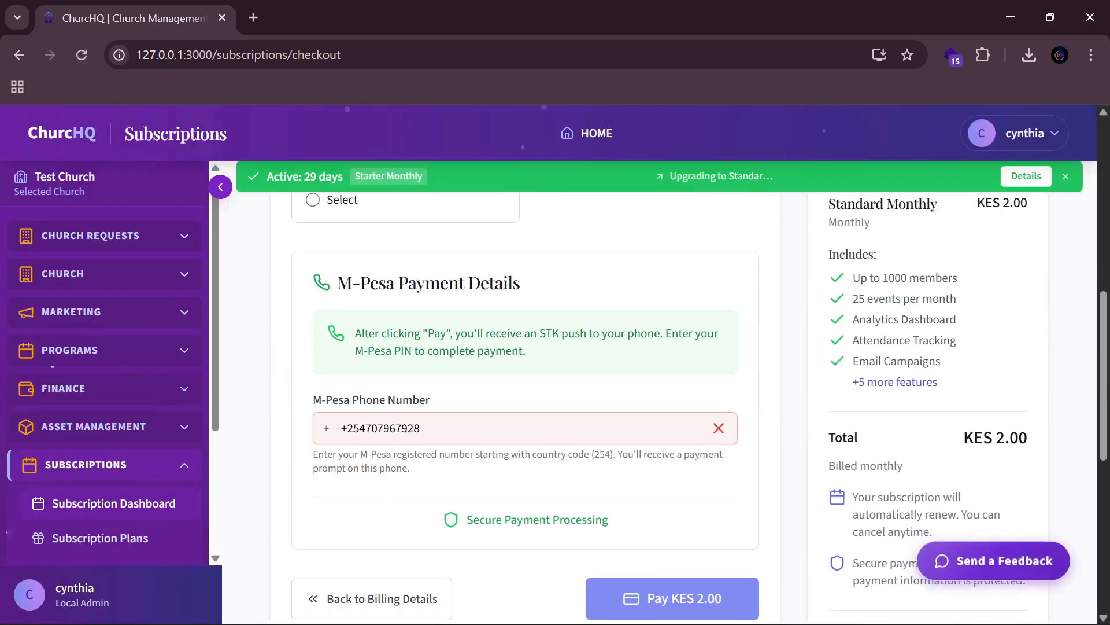
{"action": "left_click", "coordinate": [348, 429]}
{"action": "key", "text": "BackSpace"}
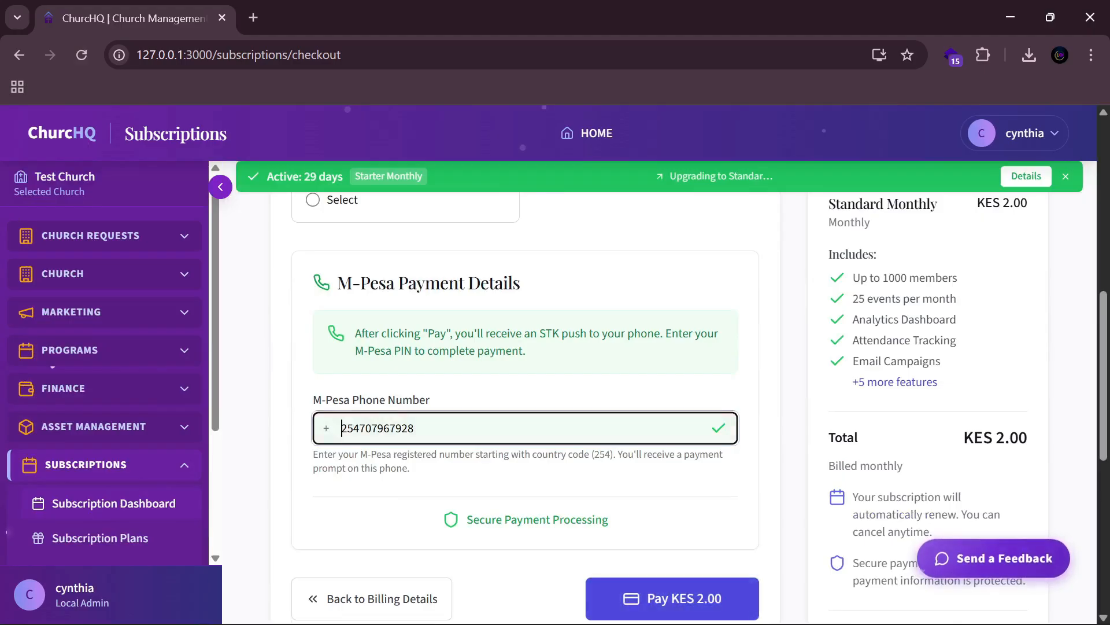
{"action": "scroll", "coordinate": [631, 370], "scroll_direction": "down", "scroll_amount": 5}
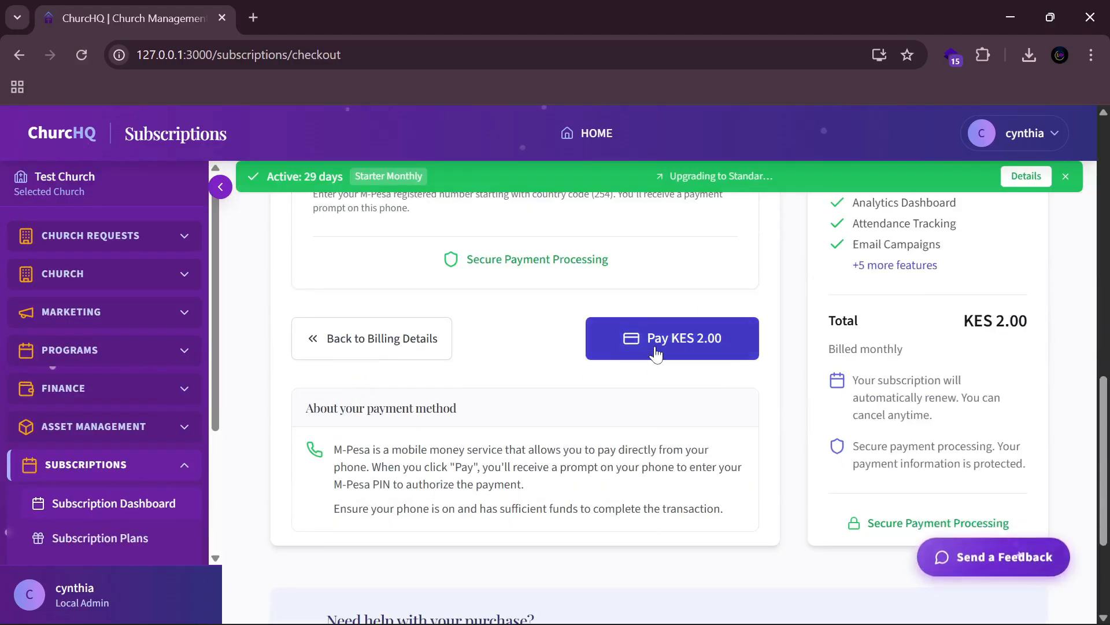
{"action": "left_click", "coordinate": [657, 339]}
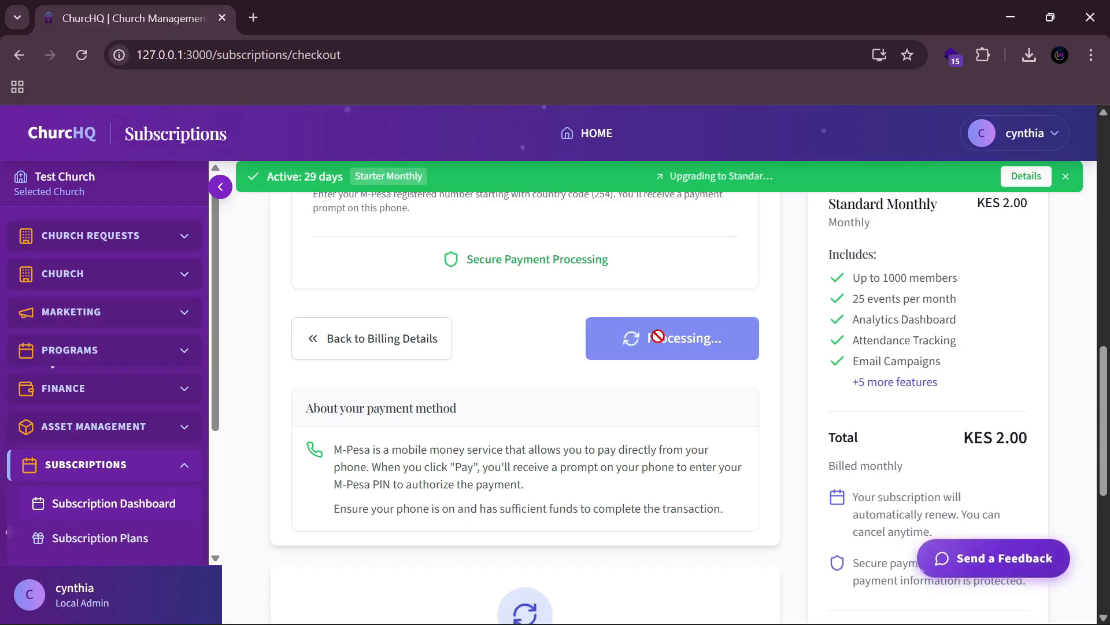
{"action": "scroll", "coordinate": [688, 420], "scroll_direction": "up", "scroll_amount": 3}
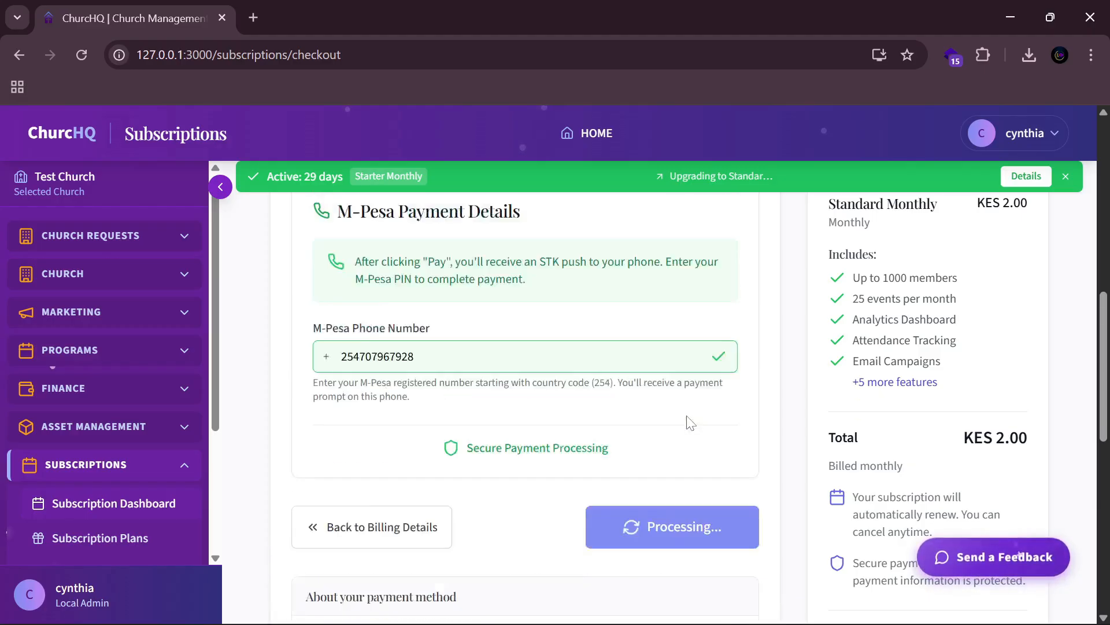
{"action": "scroll", "coordinate": [688, 422], "scroll_direction": "up", "scroll_amount": 3}
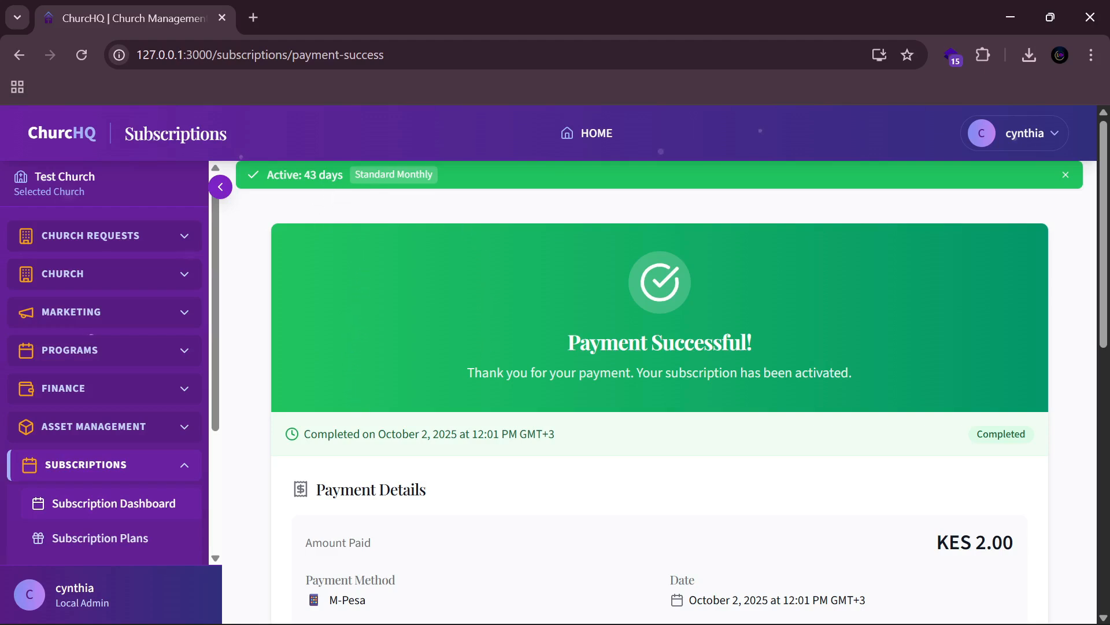
Step: Open Subscription Plans and choose Change Plan, with Standard Monthly as the current plan
{"action": "scroll", "coordinate": [607, 384], "scroll_direction": "down", "scroll_amount": 2}
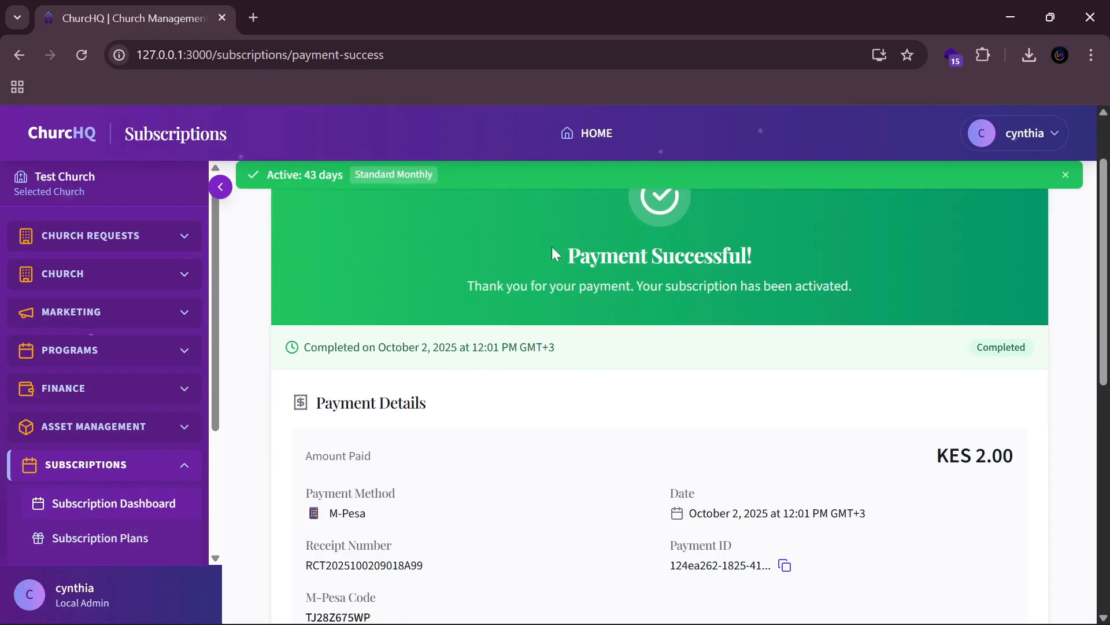
{"action": "scroll", "coordinate": [179, 434], "scroll_direction": "down", "scroll_amount": 3}
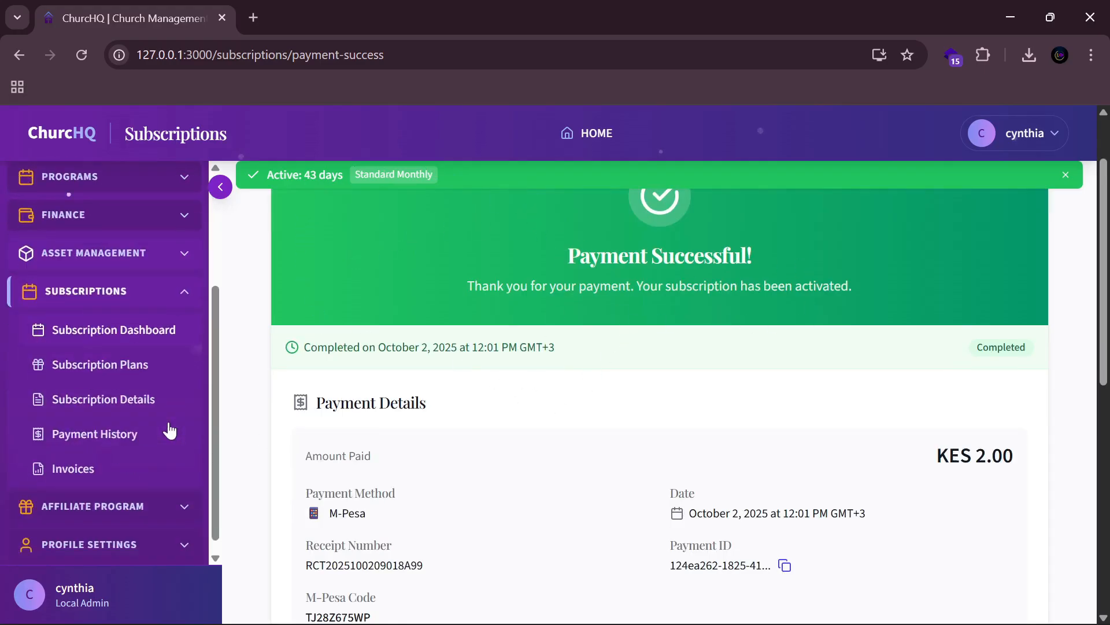
{"action": "left_click", "coordinate": [122, 371]}
{"action": "scroll", "coordinate": [607, 421], "scroll_direction": "down", "scroll_amount": 5}
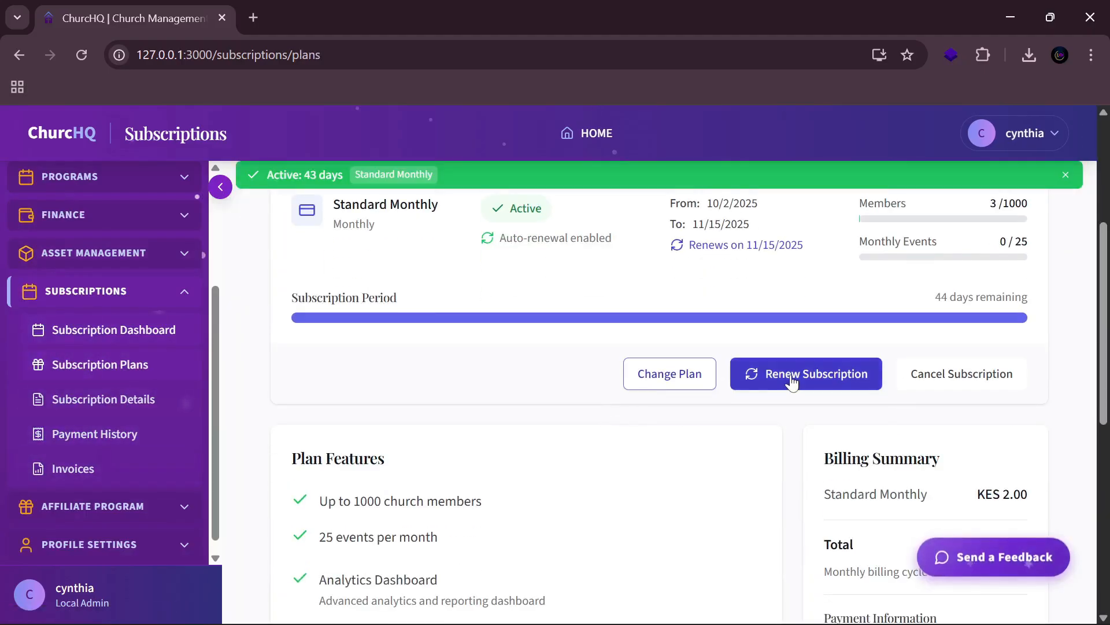
{"action": "left_click", "coordinate": [672, 374]}
{"action": "scroll", "coordinate": [440, 524], "scroll_direction": "down", "scroll_amount": 4}
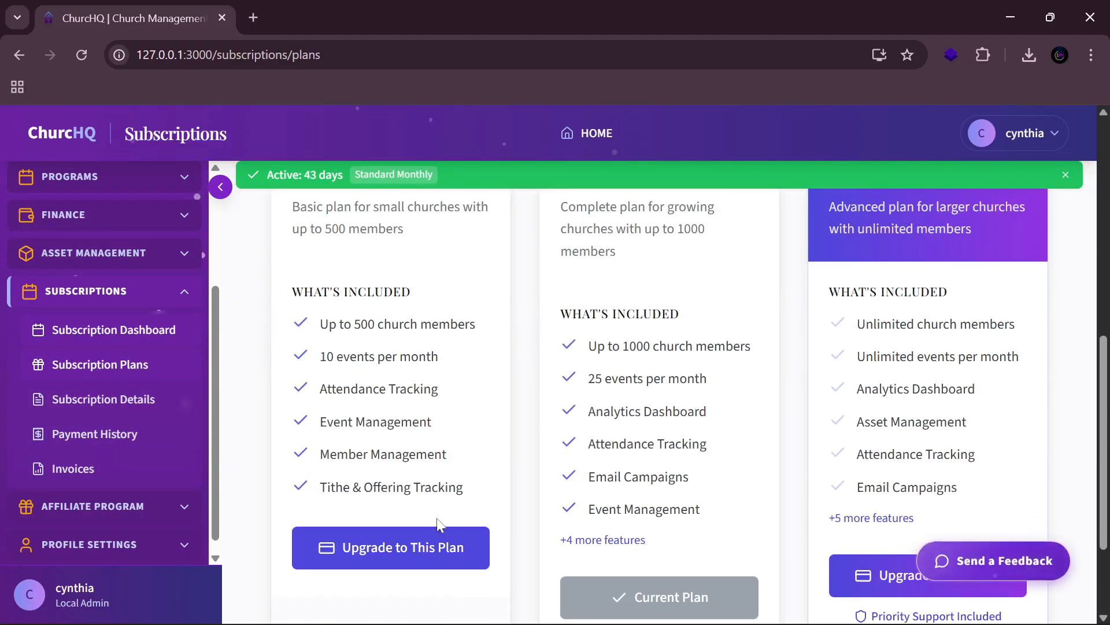
Step: Choose the Starter Monthly downgrade and accept the terms and conditions
{"action": "left_click", "coordinate": [427, 547]}
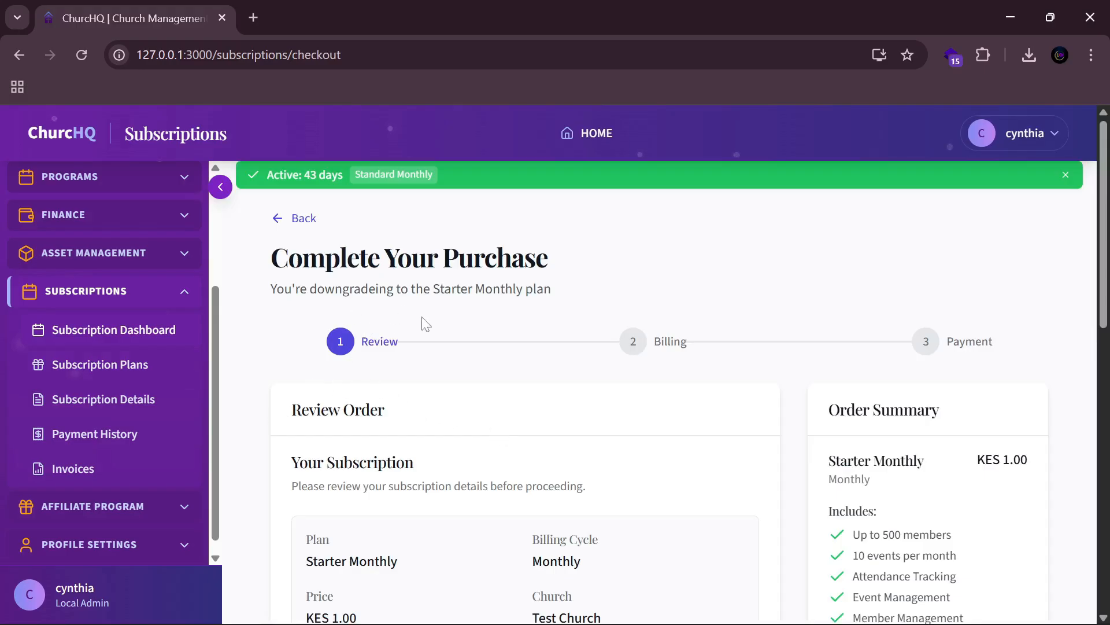
{"action": "scroll", "coordinate": [518, 375], "scroll_direction": "down", "scroll_amount": 7}
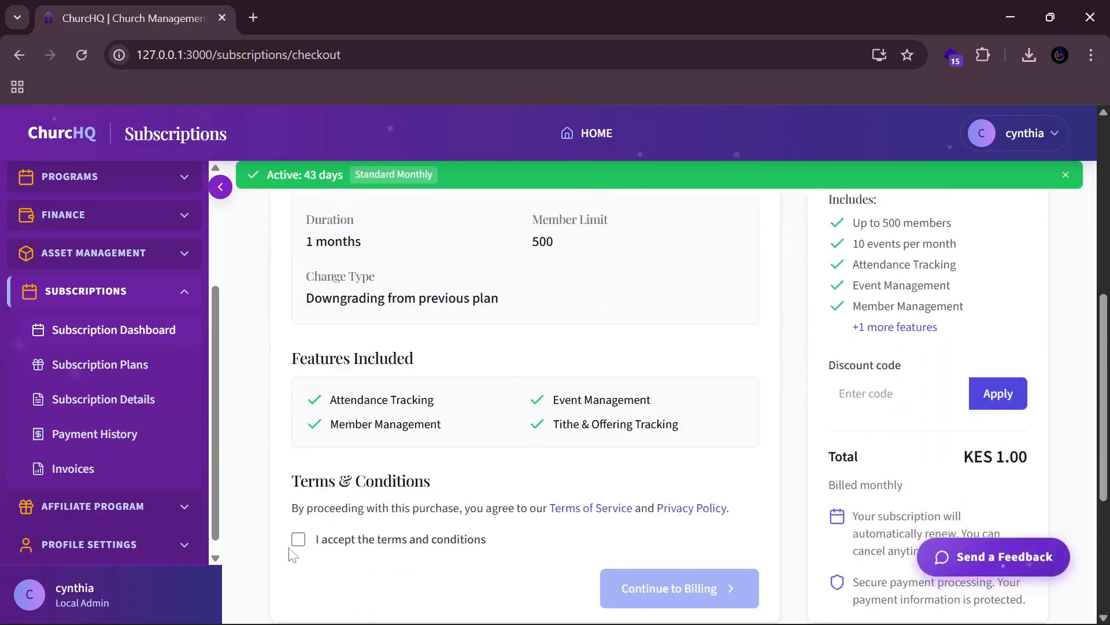
{"action": "left_click", "coordinate": [299, 539]}
{"action": "scroll", "coordinate": [632, 347], "scroll_direction": "up", "scroll_amount": 5}
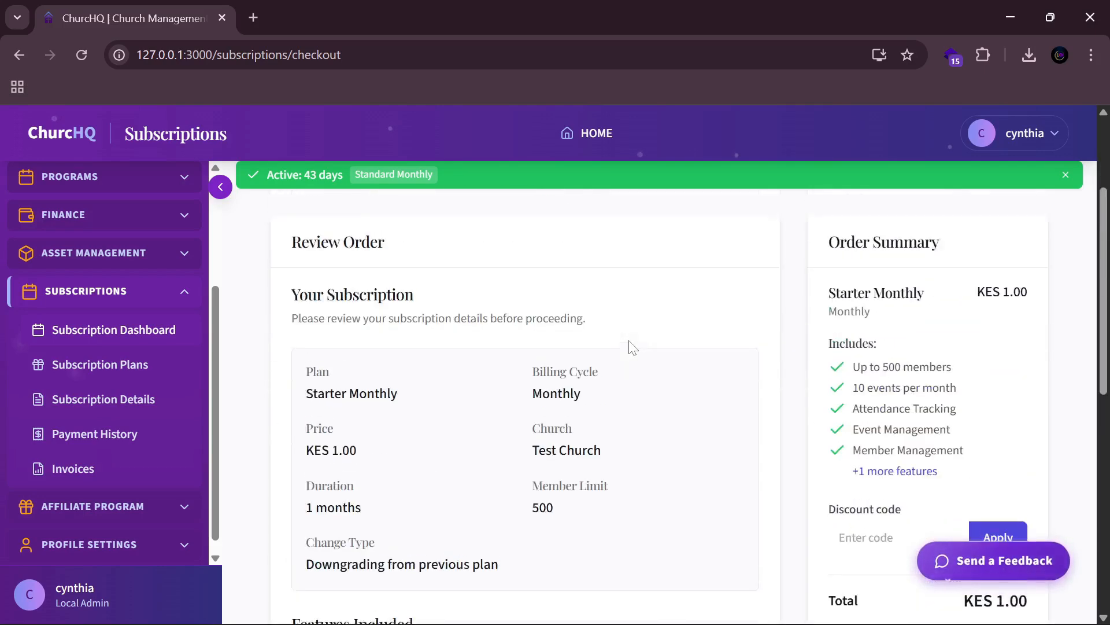
{"action": "scroll", "coordinate": [632, 347], "scroll_direction": "down", "scroll_amount": 5}
{"action": "left_click", "coordinate": [656, 508]}
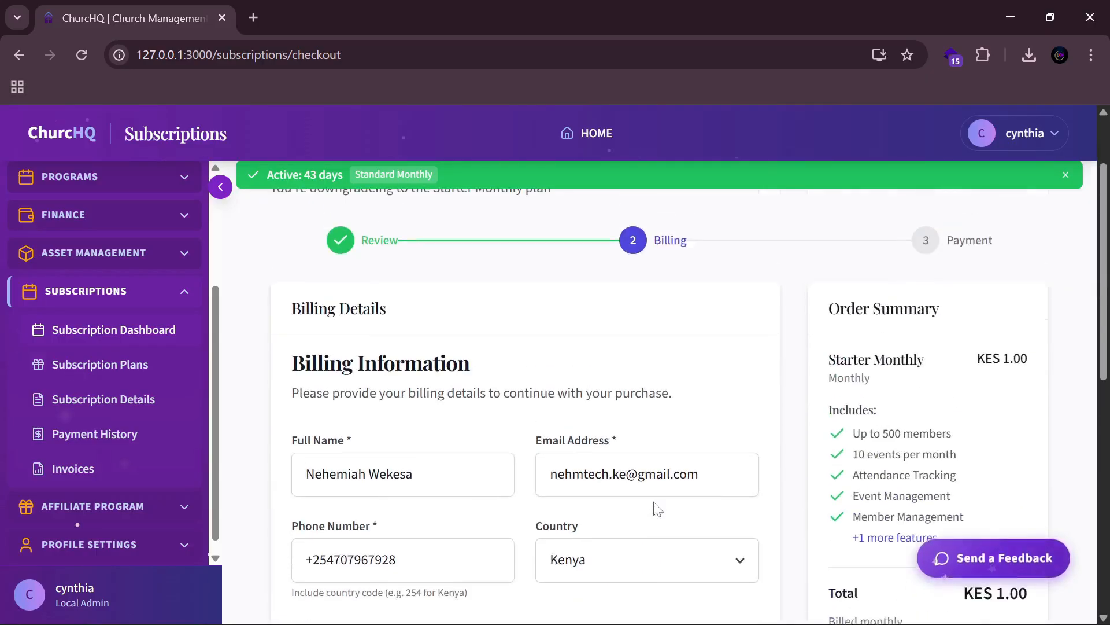
Step: Fill the billing address from the saved 'Nairobi, Kenya' entry and continue to payment
{"action": "scroll", "coordinate": [509, 399], "scroll_direction": "down", "scroll_amount": 4}
{"action": "left_click", "coordinate": [474, 428]}
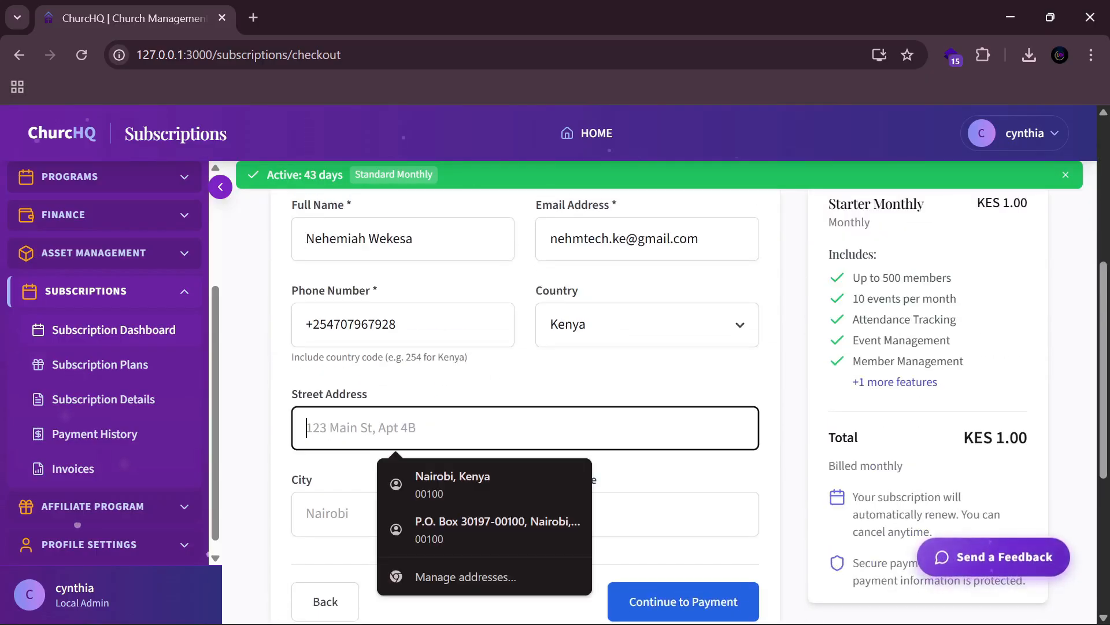
{"action": "left_click", "coordinate": [440, 485]}
{"action": "left_click", "coordinate": [690, 606]}
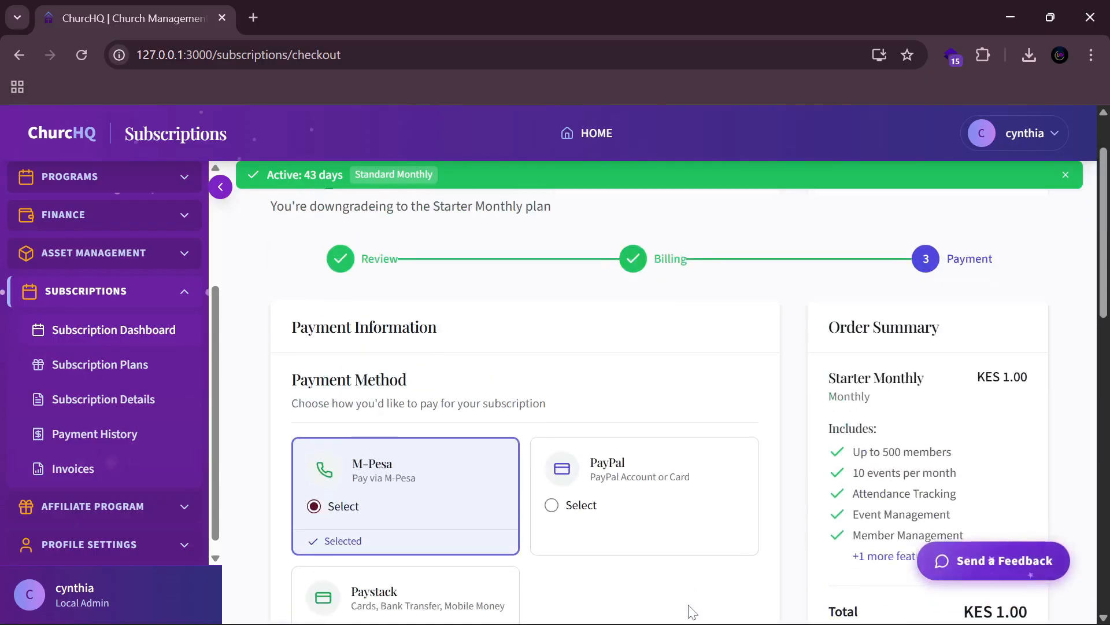
Step: Delete the leading '+' from the M-Pesa phone number so it validates
{"action": "scroll", "coordinate": [604, 392], "scroll_direction": "down", "scroll_amount": 3}
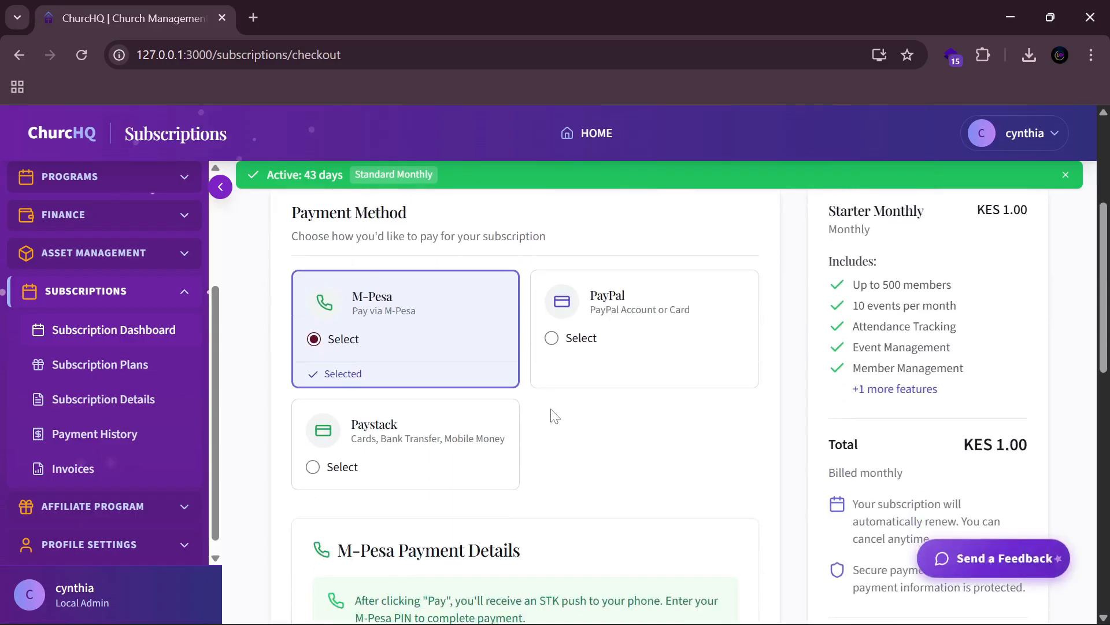
{"action": "scroll", "coordinate": [532, 419], "scroll_direction": "up", "scroll_amount": 2}
{"action": "scroll", "coordinate": [494, 422], "scroll_direction": "down", "scroll_amount": 7}
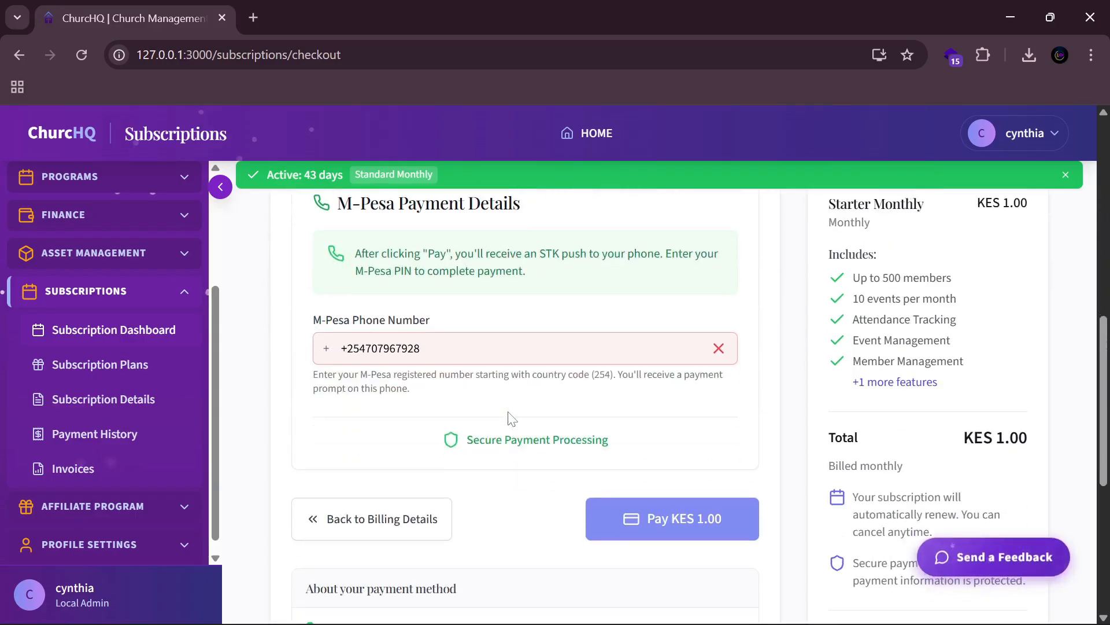
{"action": "left_click", "coordinate": [348, 348]}
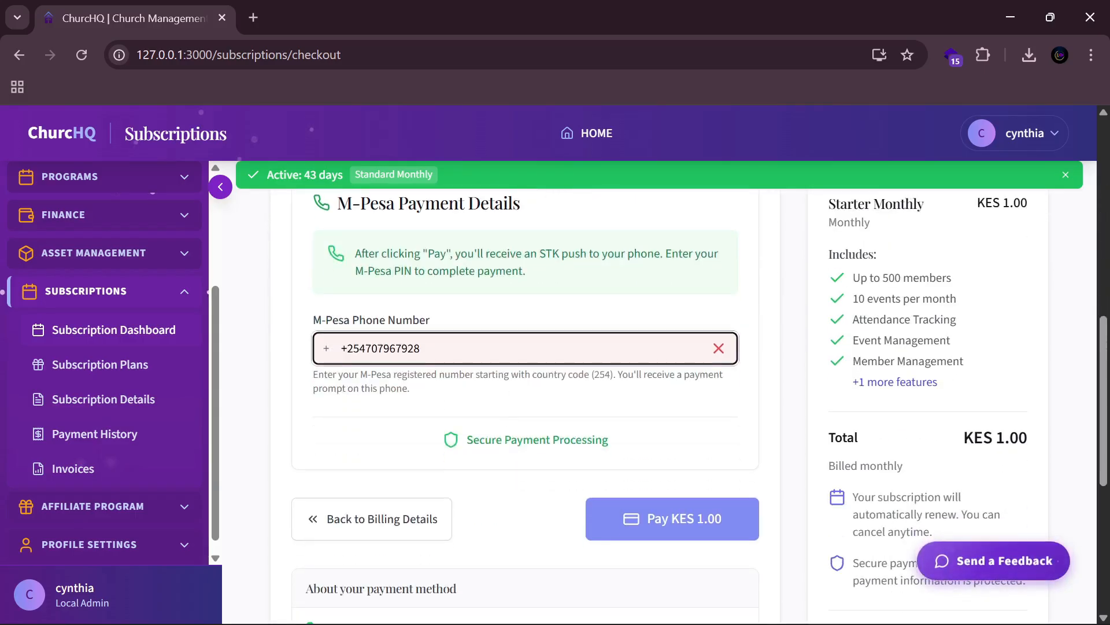
{"action": "key", "text": "BackSpace"}
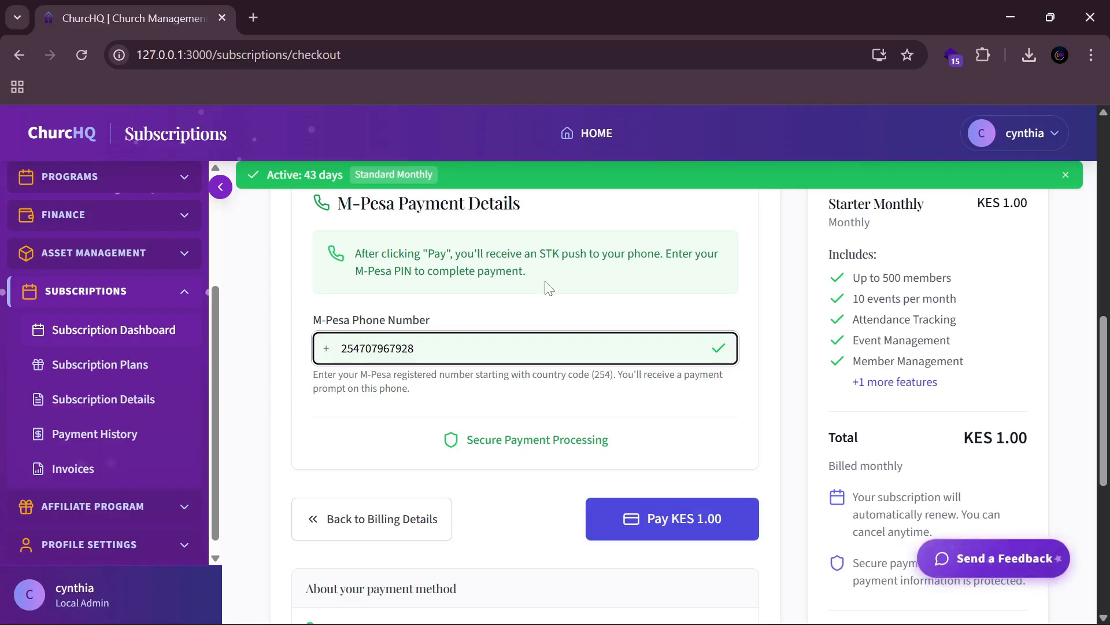
Step: Pay KES 1.00 via M-Pesa and wait for Payment Successful
{"action": "left_click", "coordinate": [667, 517]}
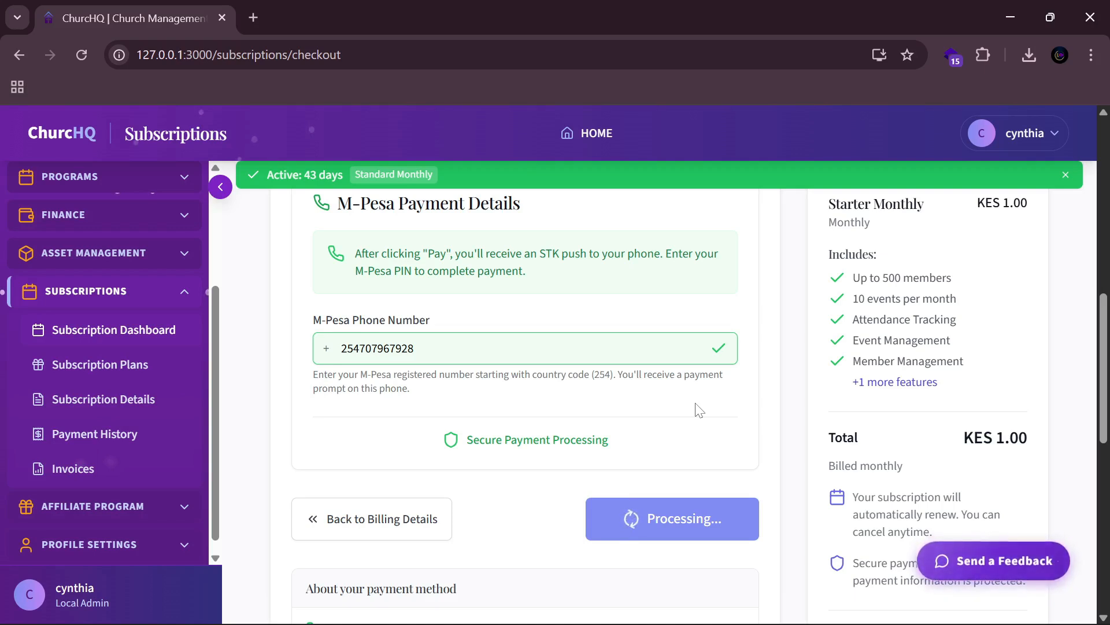
{"action": "scroll", "coordinate": [707, 282], "scroll_direction": "up", "scroll_amount": 3}
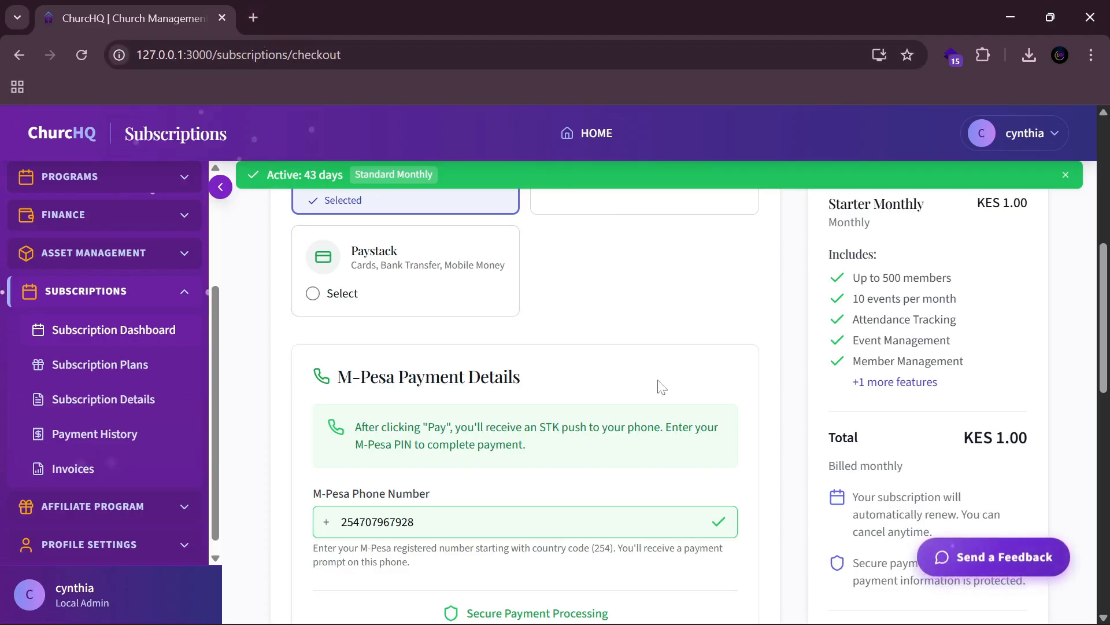
{"action": "scroll", "coordinate": [659, 384], "scroll_direction": "up", "scroll_amount": 5}
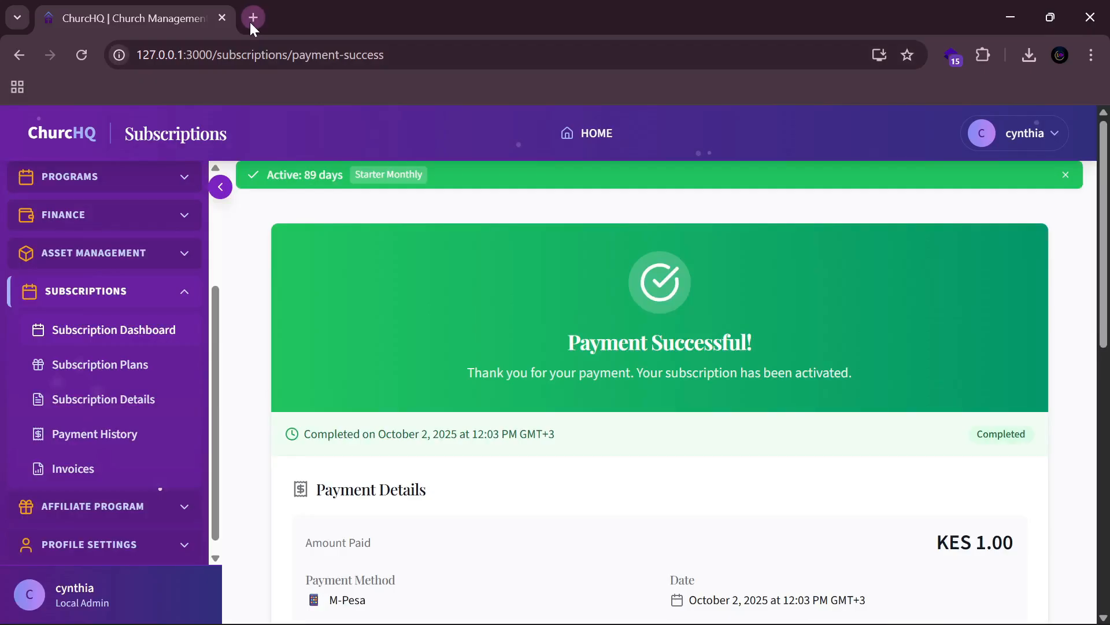
Step: Open Invoices and review the new Paid Ksh 1.00 invoice
{"action": "left_click", "coordinate": [123, 471]}
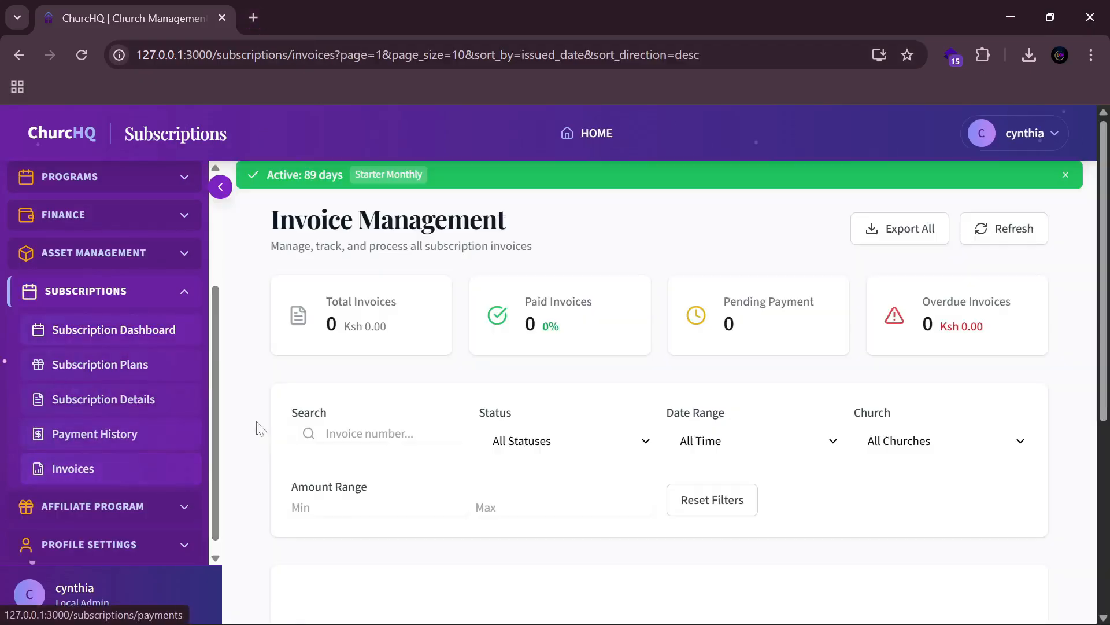
{"action": "scroll", "coordinate": [700, 416], "scroll_direction": "down", "scroll_amount": 3}
{"action": "scroll", "coordinate": [926, 497], "scroll_direction": "down", "scroll_amount": 3}
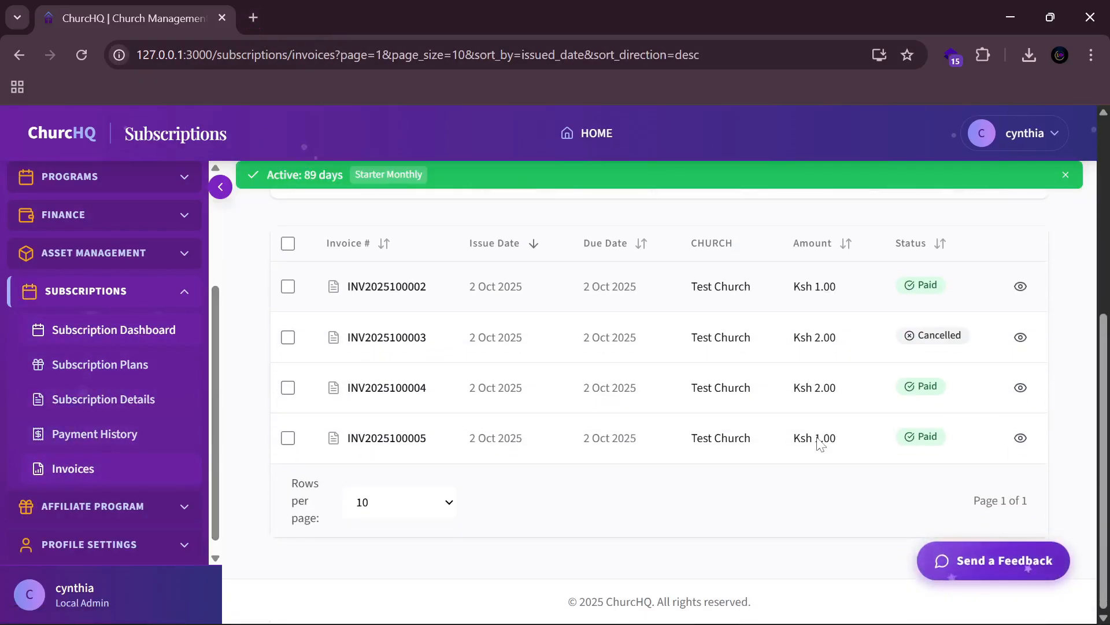
{"action": "scroll", "coordinate": [1029, 562], "scroll_direction": "up", "scroll_amount": 3}
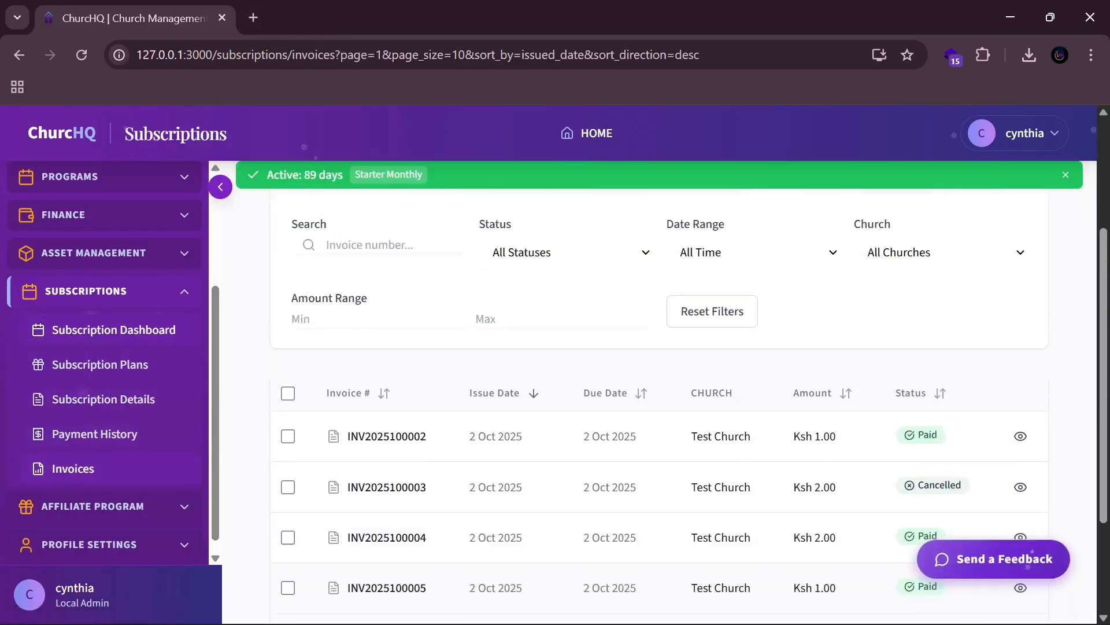
Step: In a new Chrome tab, switch to the other Google account and open its Gmail inbox
{"action": "left_click", "coordinate": [253, 18]}
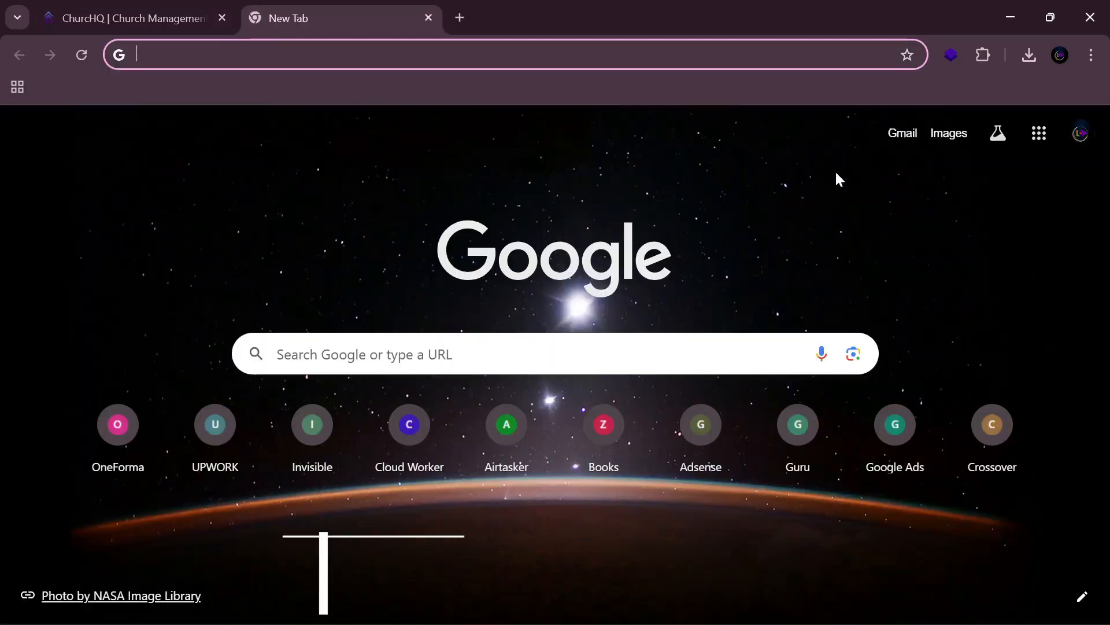
{"action": "left_click", "coordinate": [1080, 134]}
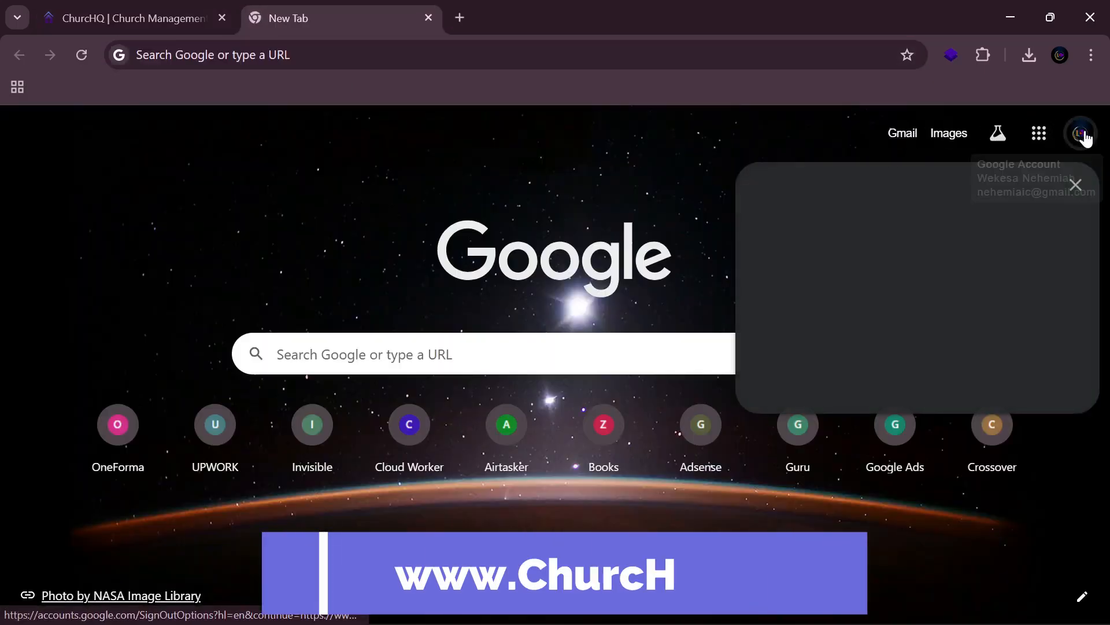
{"action": "left_click", "coordinate": [870, 447]}
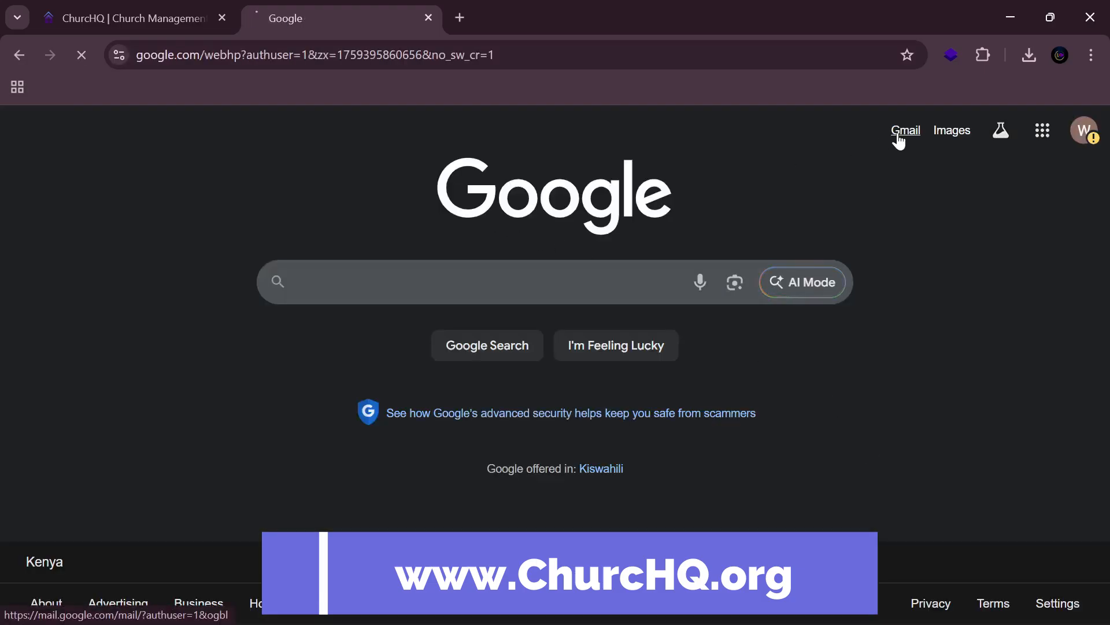
{"action": "left_click", "coordinate": [897, 133]}
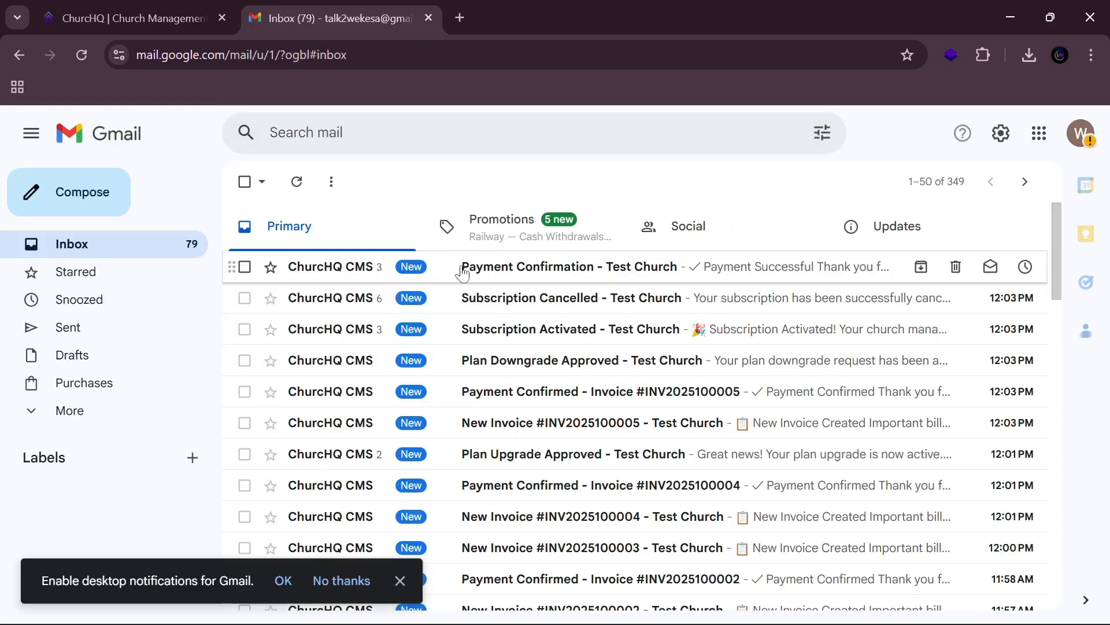
Step: Read the Payment Confirmation - Test Church email and return to the inbox
{"action": "left_click", "coordinate": [457, 267]}
{"action": "scroll", "coordinate": [562, 358], "scroll_direction": "down", "scroll_amount": 10}
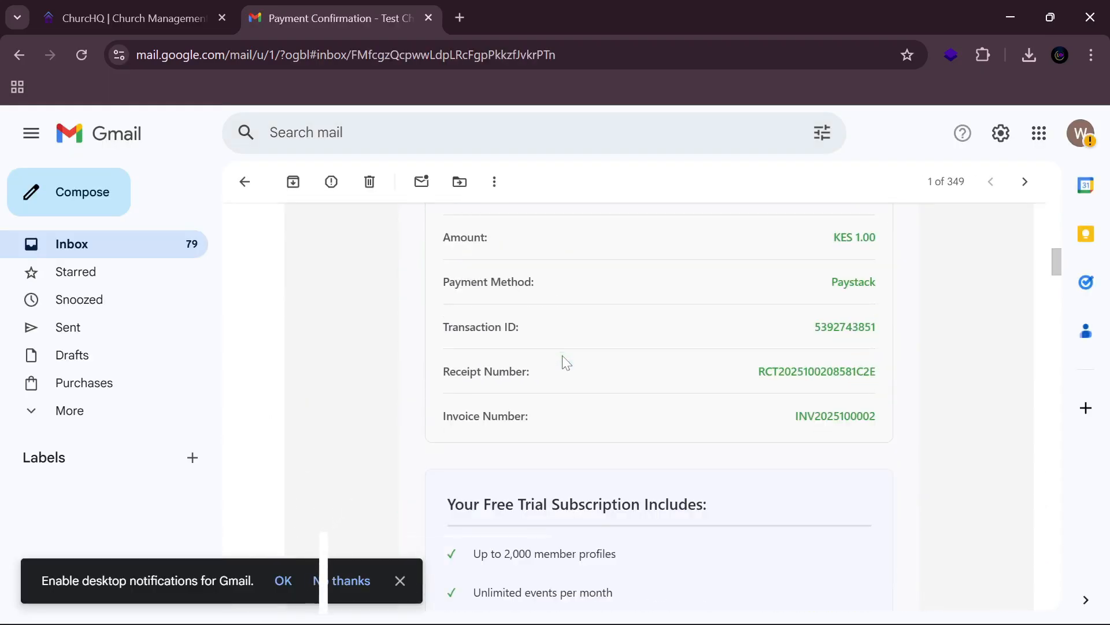
{"action": "scroll", "coordinate": [572, 337], "scroll_direction": "down", "scroll_amount": 15}
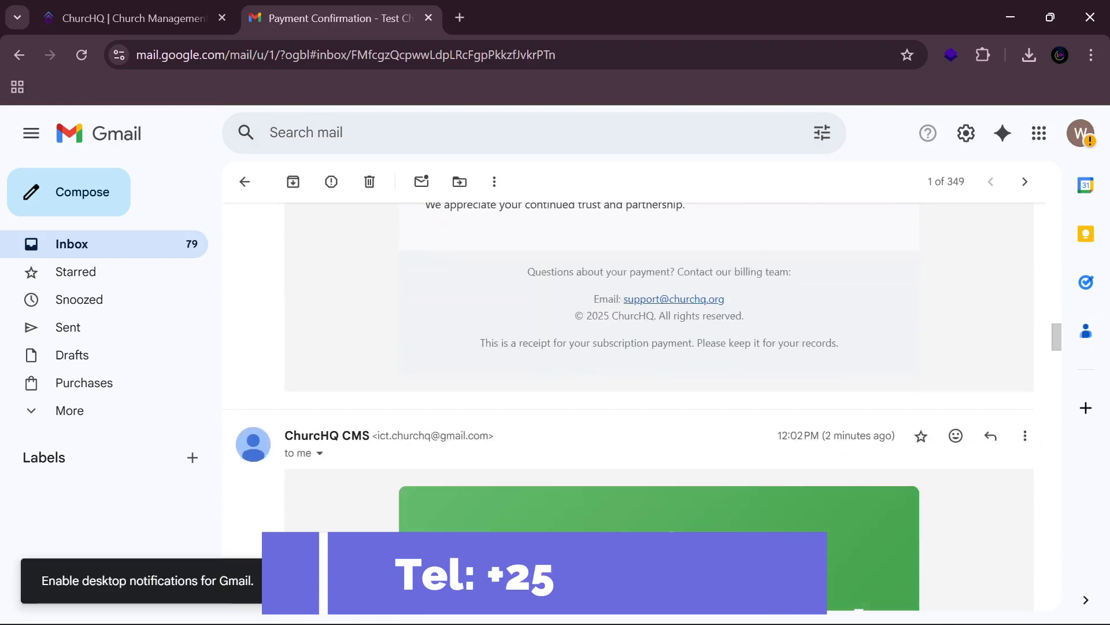
{"action": "scroll", "coordinate": [586, 339], "scroll_direction": "down", "scroll_amount": 15}
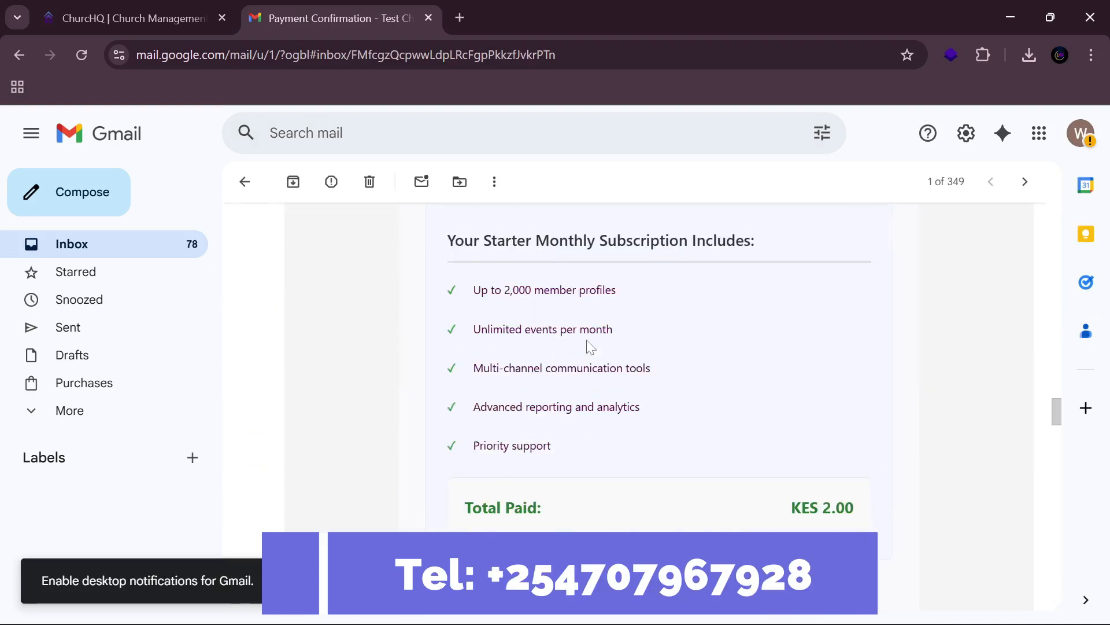
{"action": "left_click", "coordinate": [244, 182]}
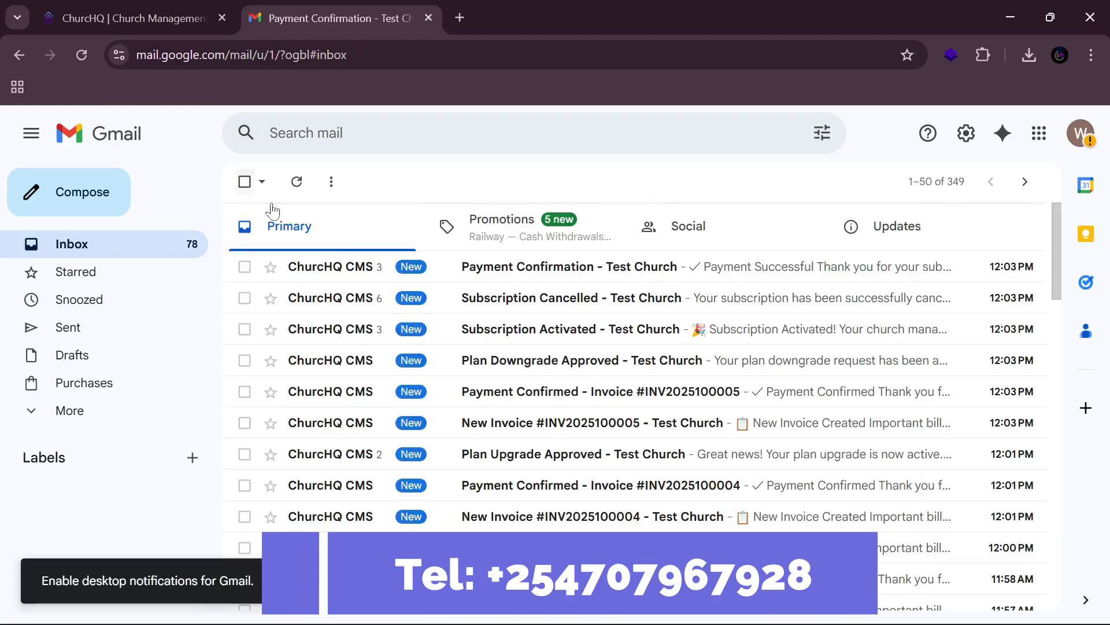
Step: Read the Subscription Cancelled - Test Church email and return to the inbox
{"action": "left_click", "coordinate": [517, 301]}
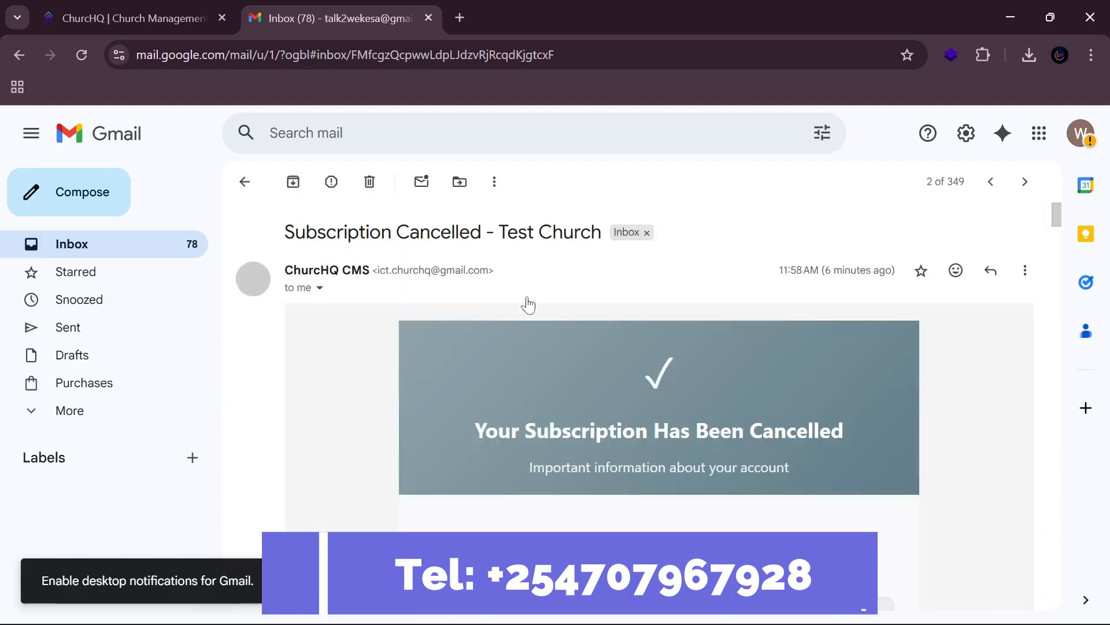
{"action": "scroll", "coordinate": [529, 323], "scroll_direction": "down", "scroll_amount": 5}
{"action": "scroll", "coordinate": [533, 335], "scroll_direction": "down", "scroll_amount": 15}
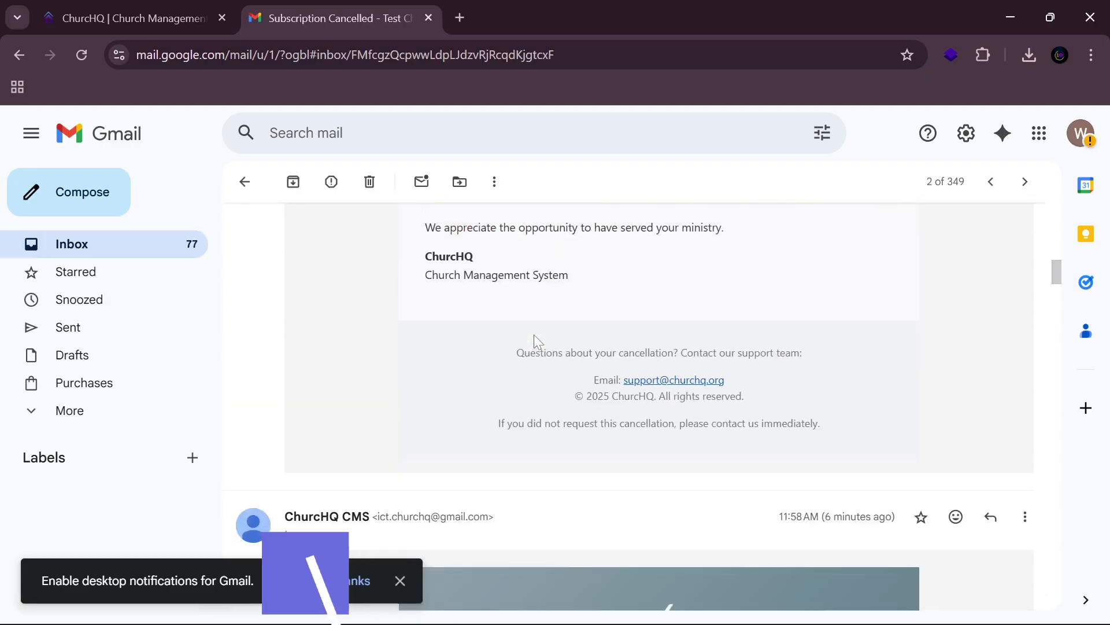
{"action": "scroll", "coordinate": [526, 361], "scroll_direction": "down", "scroll_amount": 5}
{"action": "scroll", "coordinate": [382, 249], "scroll_direction": "up", "scroll_amount": 5}
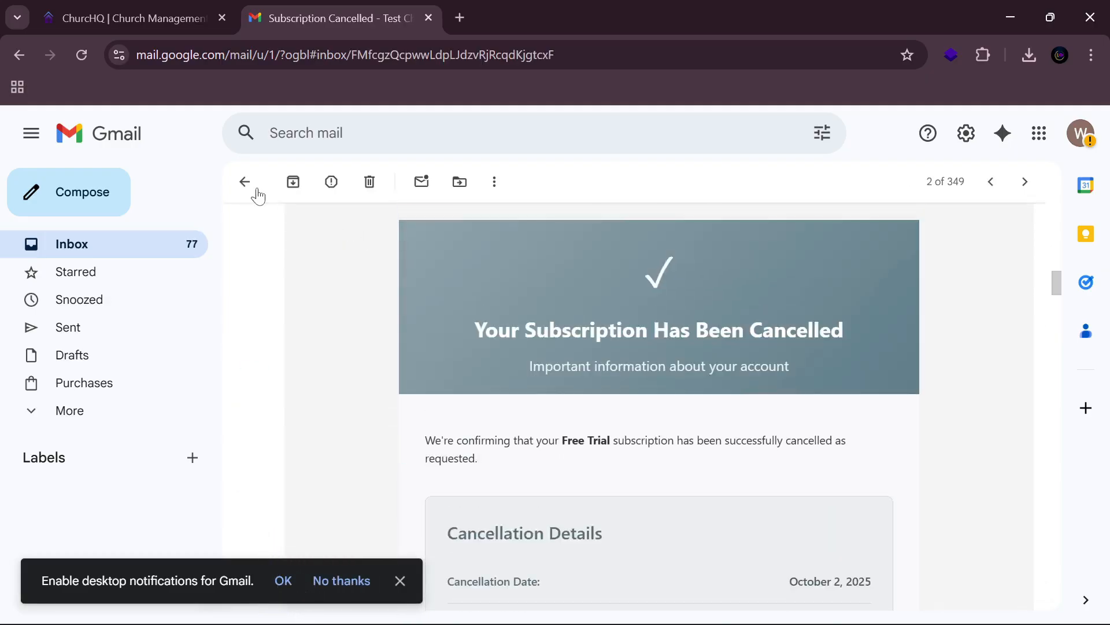
{"action": "left_click", "coordinate": [245, 182]}
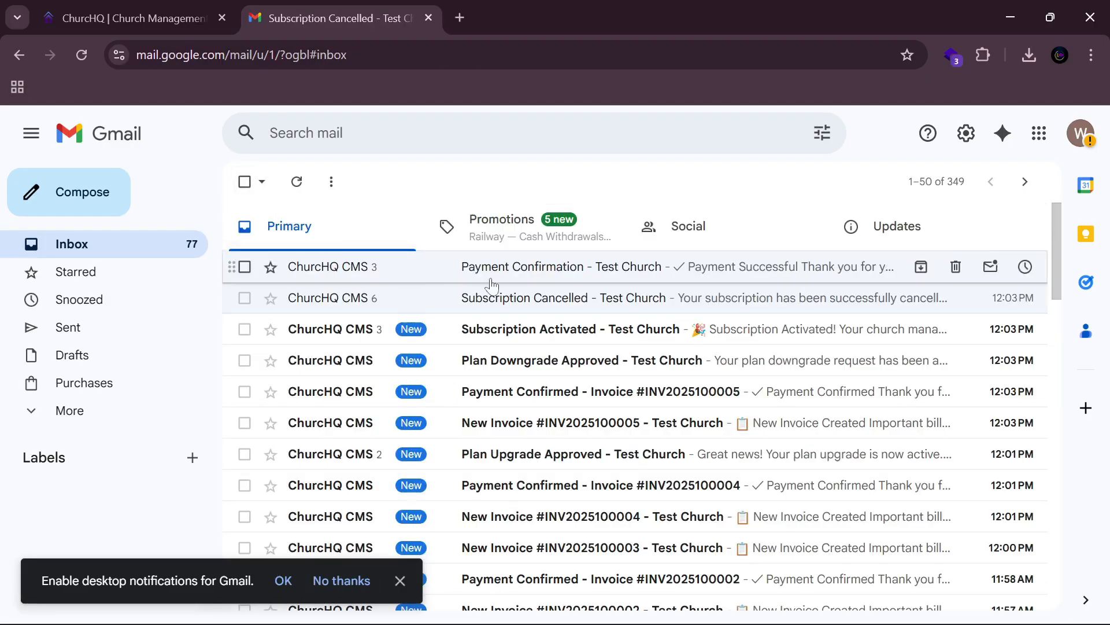
Step: Open and read the Subscription Activated - Test Church email
{"action": "left_click", "coordinate": [542, 331]}
{"action": "scroll", "coordinate": [537, 333], "scroll_direction": "down", "scroll_amount": 20}
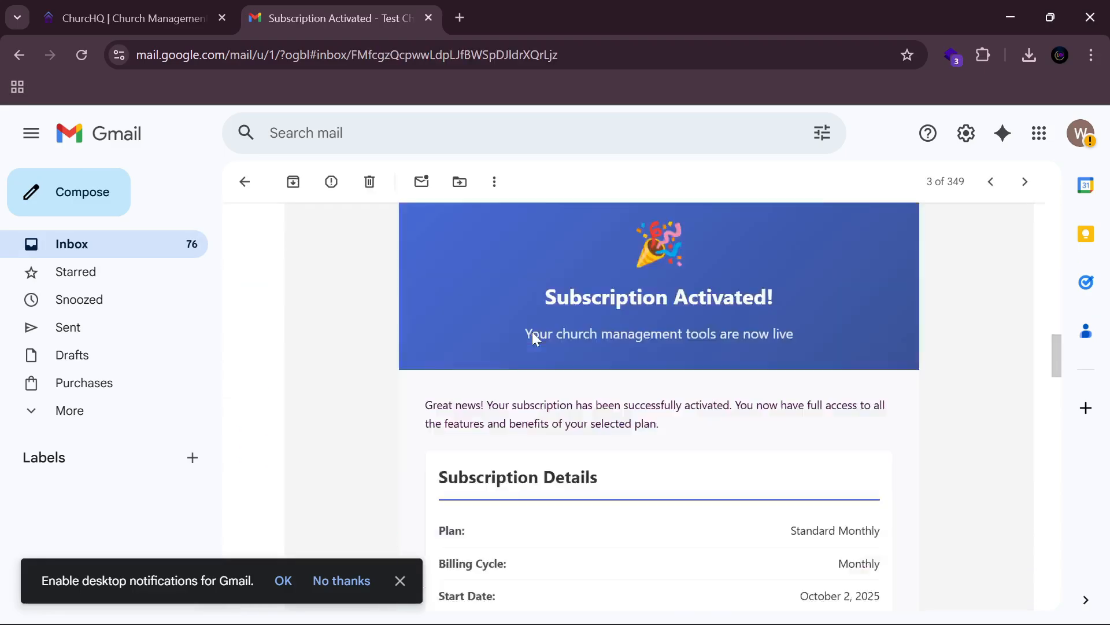
{"action": "scroll", "coordinate": [532, 334], "scroll_direction": "up", "scroll_amount": 20}
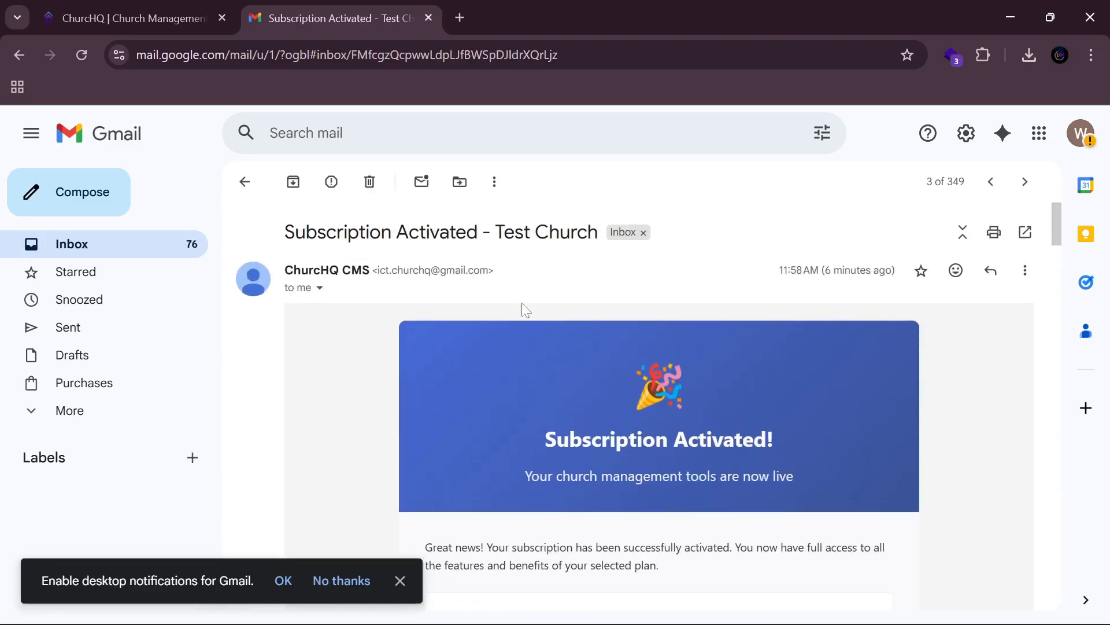
Step: Back in ChurchHQ, collapse Subscriptions and view the Invoice Management totals: 4 invoices, Ksh 6.00, 3 paid
{"action": "left_click", "coordinate": [148, 22]}
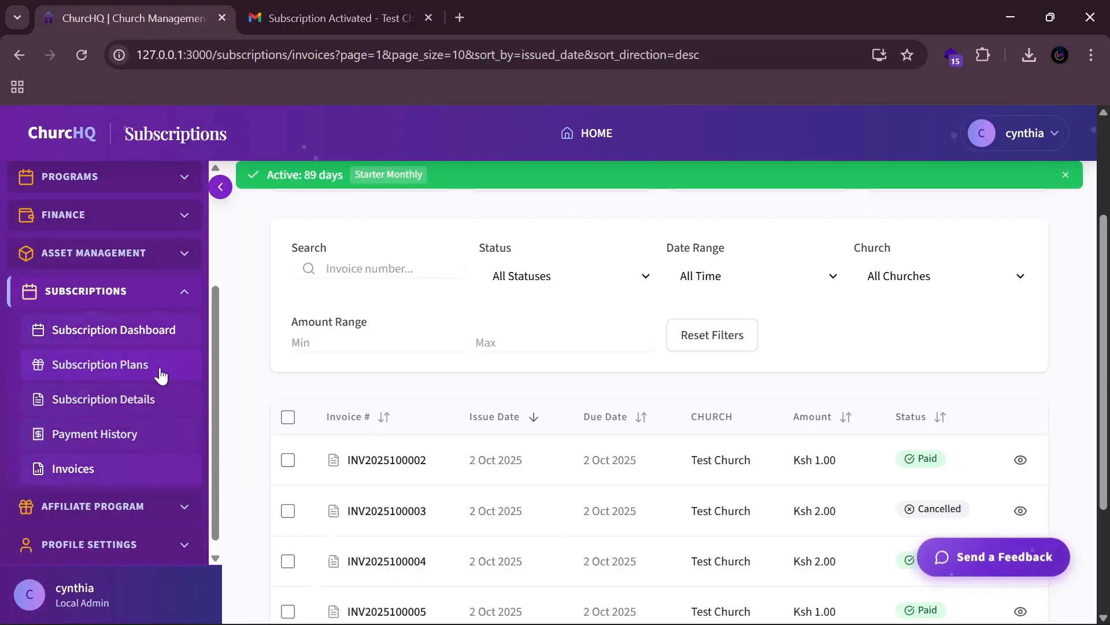
{"action": "left_click", "coordinate": [181, 296]}
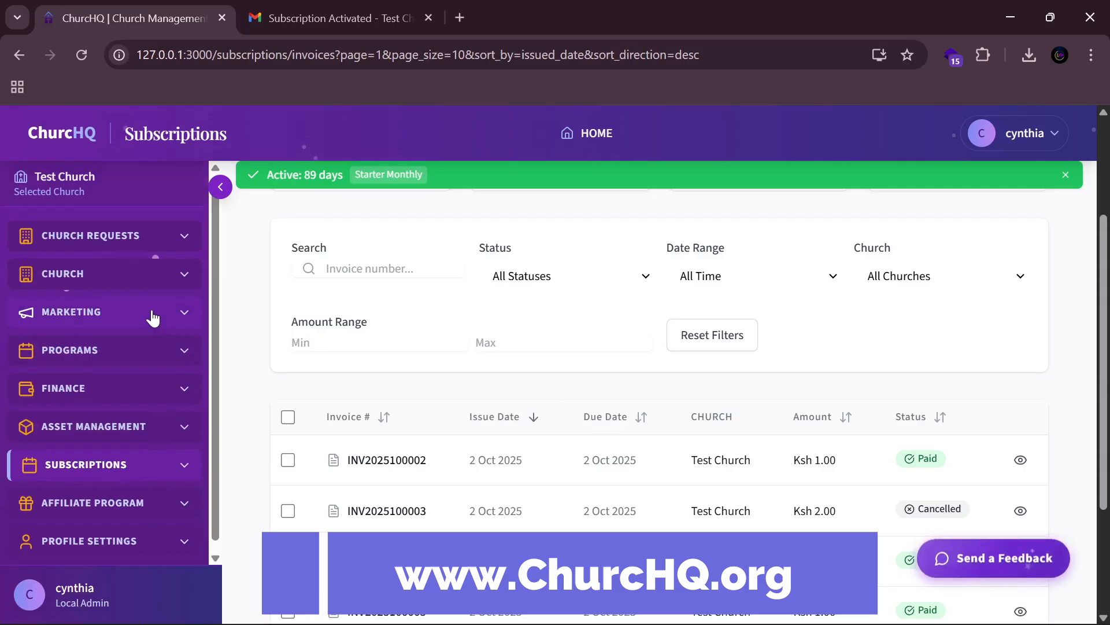
{"action": "scroll", "coordinate": [577, 322], "scroll_direction": "up", "scroll_amount": 1}
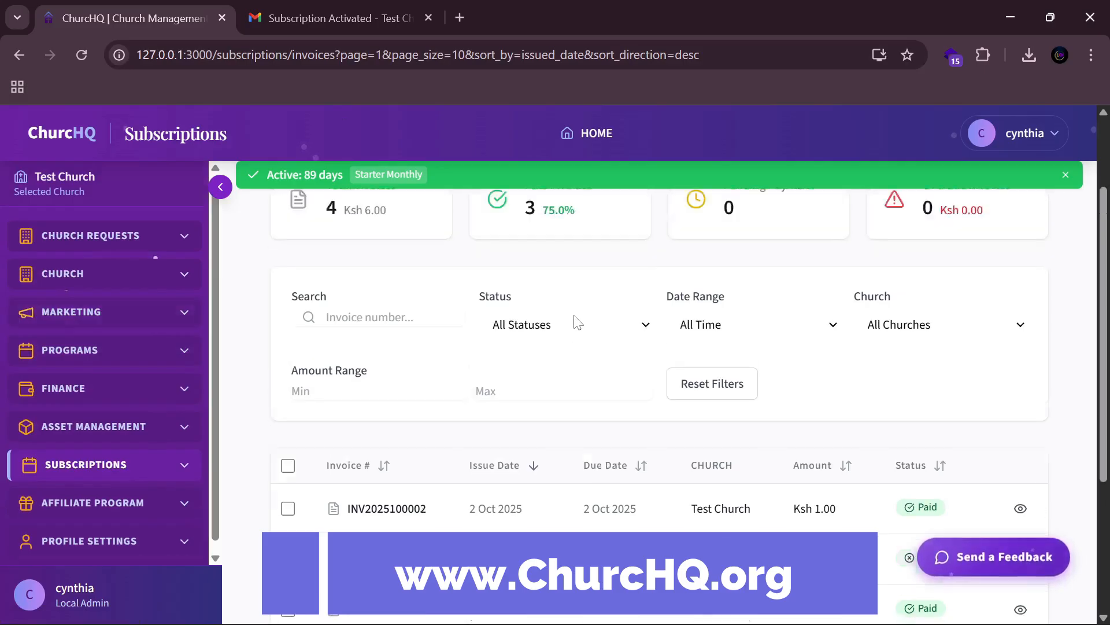
{"action": "scroll", "coordinate": [577, 322], "scroll_direction": "up", "scroll_amount": 2}
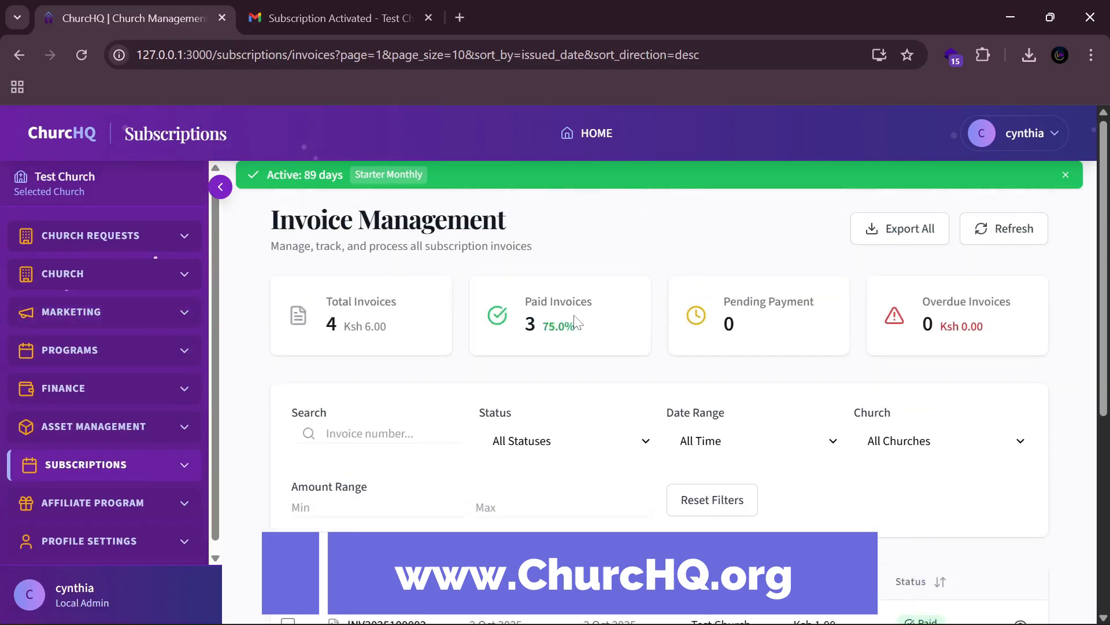